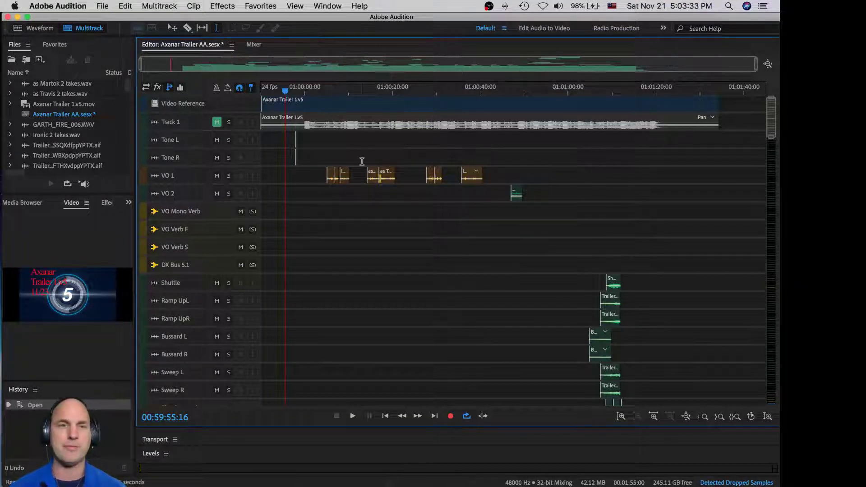
# Undock the Video panel and enlarge it into a big floating window over the editor.
pyautogui.click(87, 202)
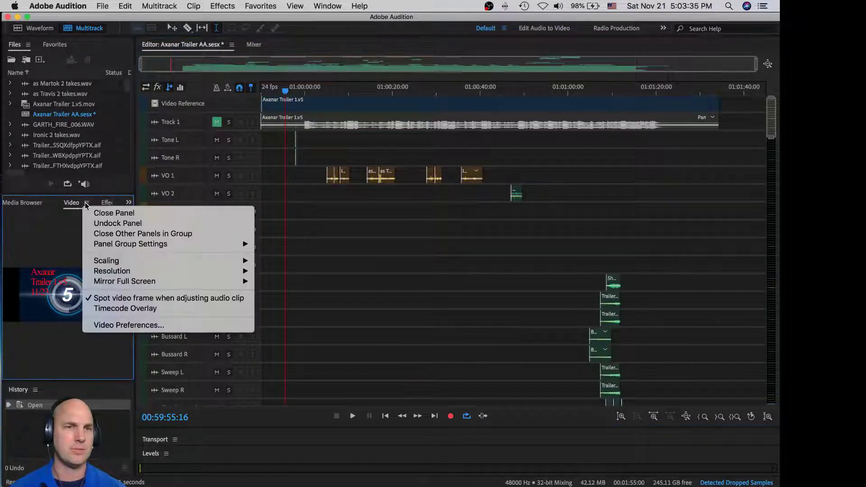
pyautogui.click(101, 222)
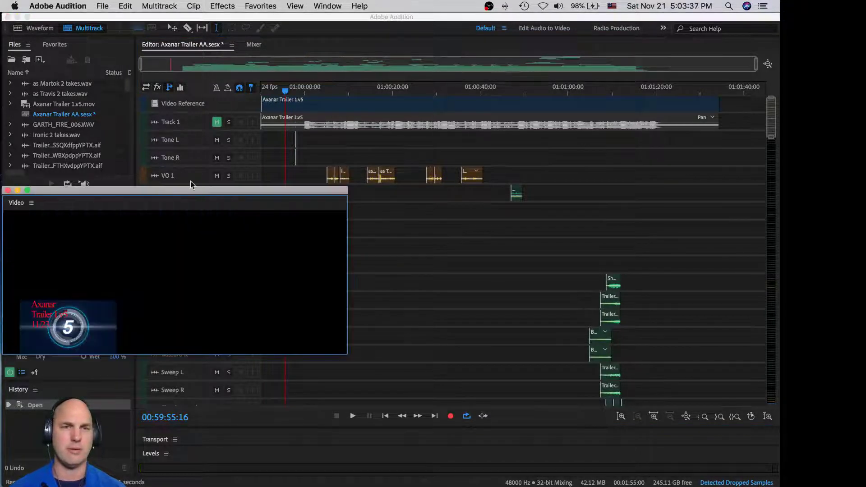
pyautogui.moveTo(191, 191); pyautogui.dragTo(247, 46)
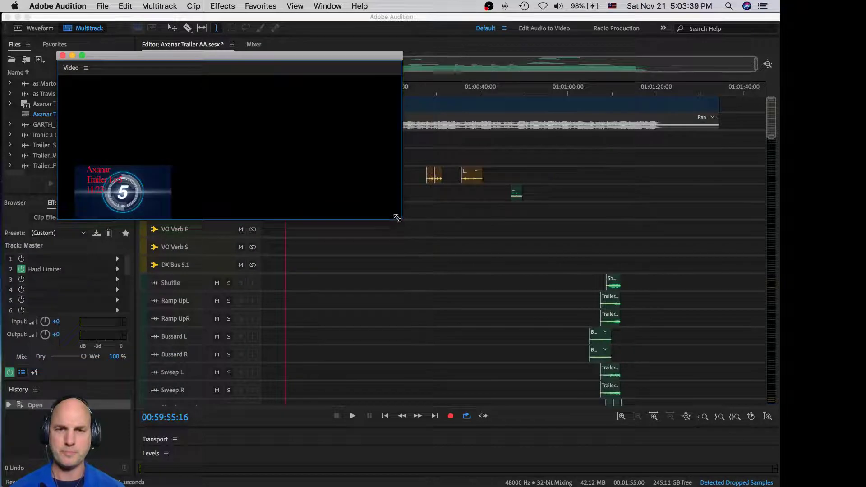
pyautogui.moveTo(397, 218); pyautogui.dragTo(705, 424)
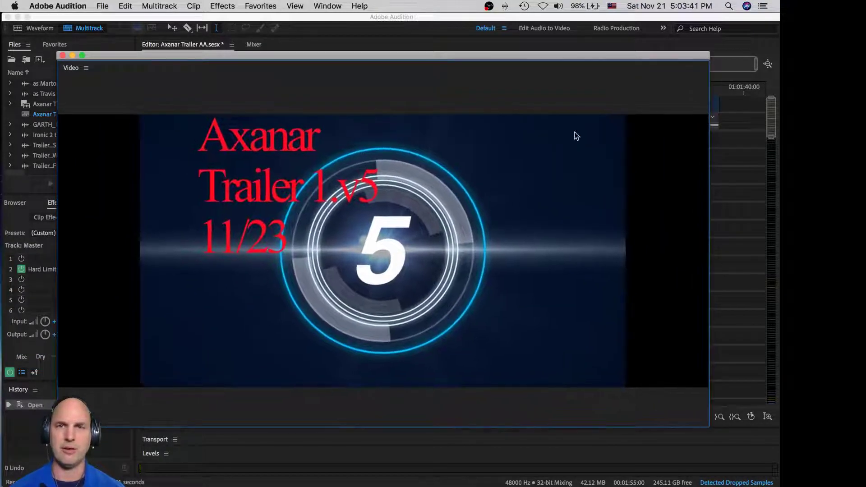
# Try the video playback resolution at 1/4 with a short playback, and stop it.
pyautogui.click(86, 68)
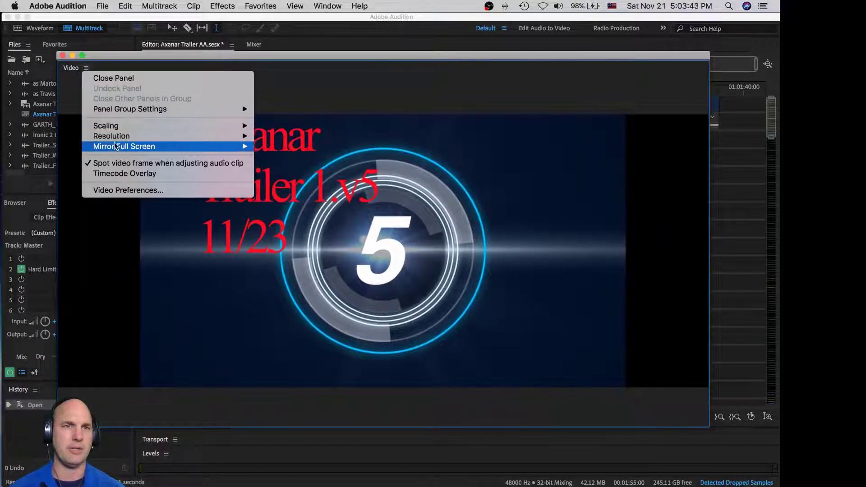
pyautogui.moveTo(122, 139)
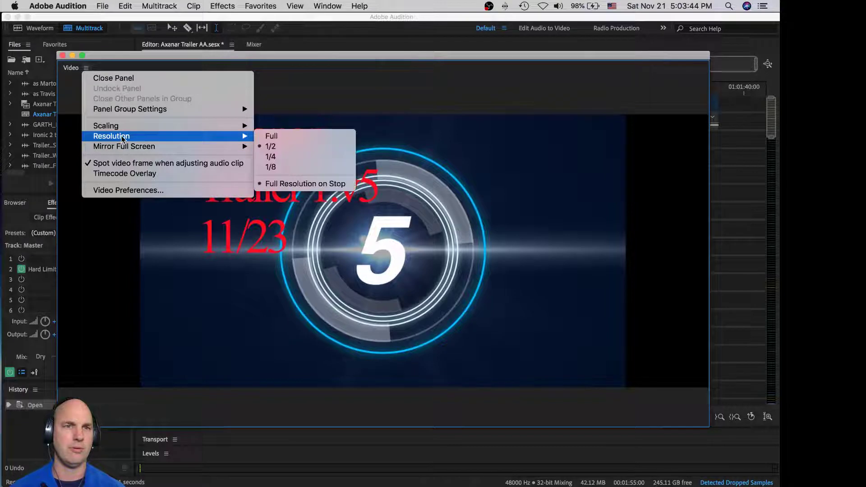
pyautogui.click(289, 157)
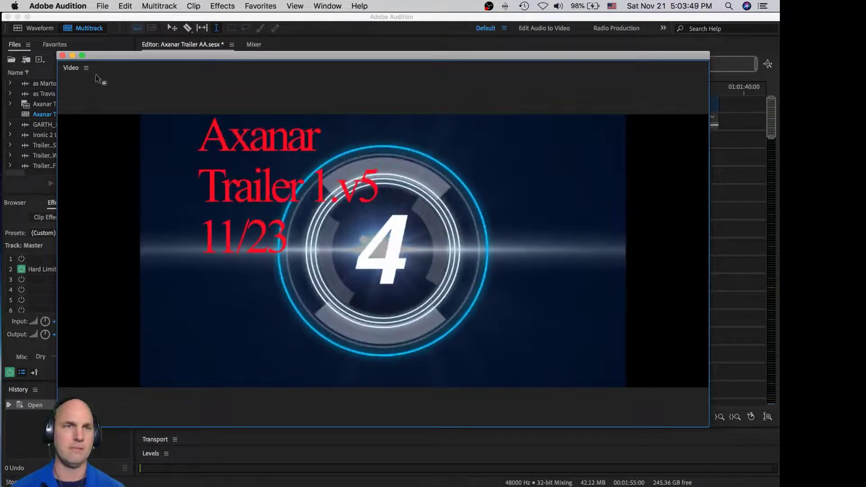
pyautogui.press('space')
# Set the video playback resolution back to 1/2.
pyautogui.click(86, 71)
pyautogui.moveTo(226, 135)
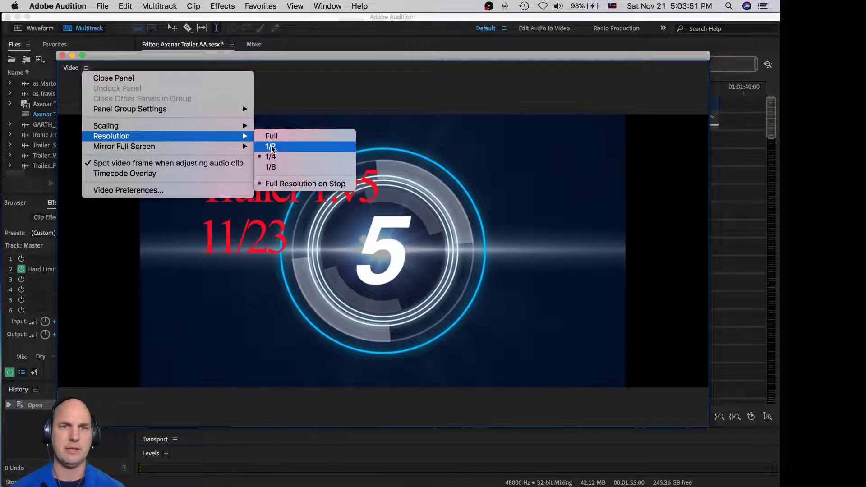
pyautogui.click(290, 145)
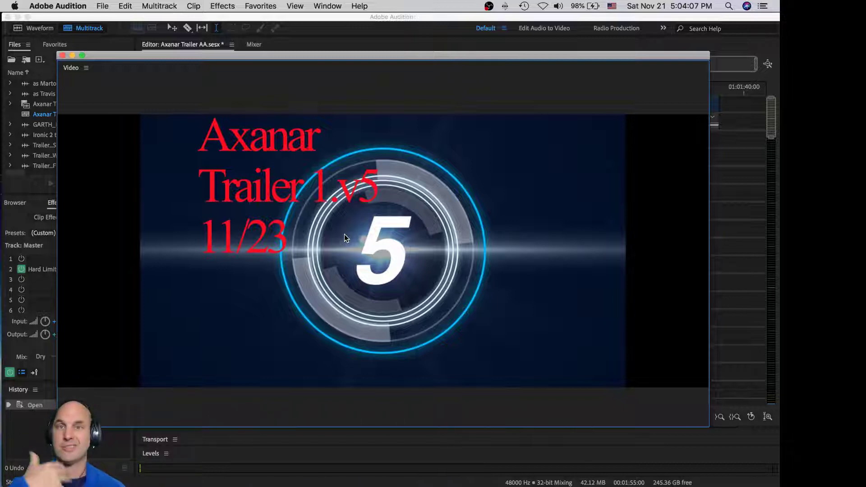
# Play the trailer in the enlarged Video window and check the audio levels in OBS before returning to Audition.
pyautogui.press('space')
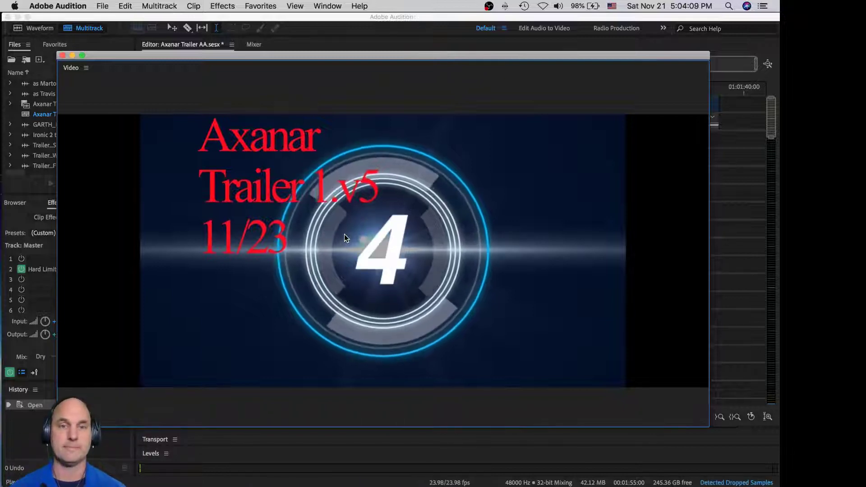
pyautogui.press('space')
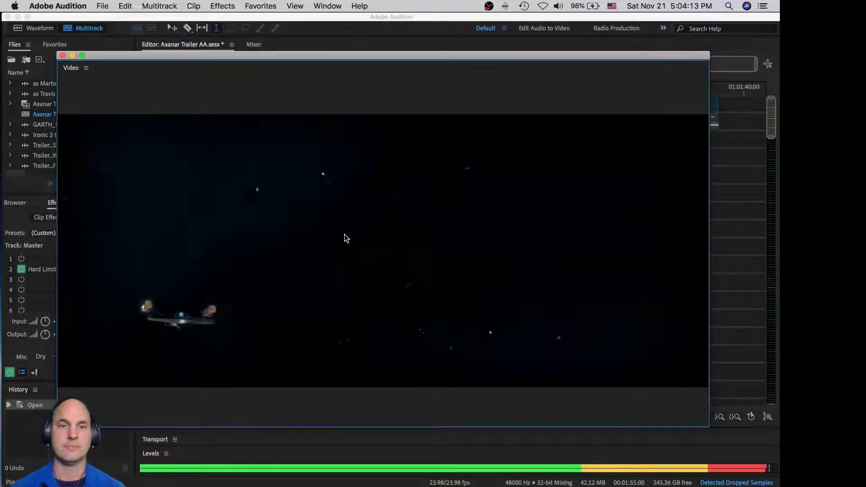
pyautogui.press('super+Tab')
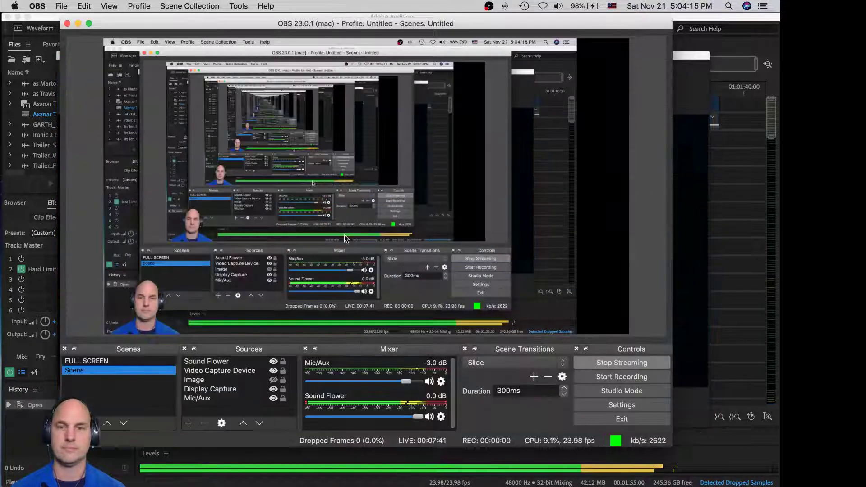
pyautogui.press('super+Tab')
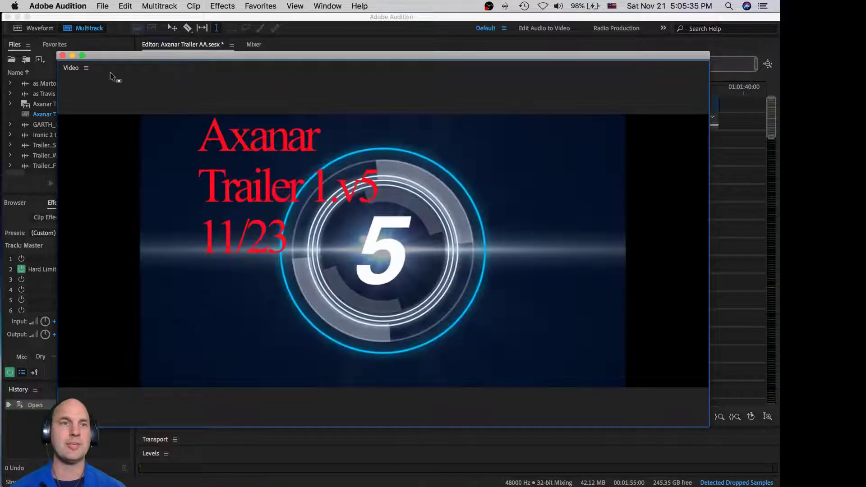
# Dock the floating Video window back into the panel group that holds the Track Panner.
pyautogui.click(86, 68)
pyautogui.moveTo(120, 60); pyautogui.dragTo(245, 63)
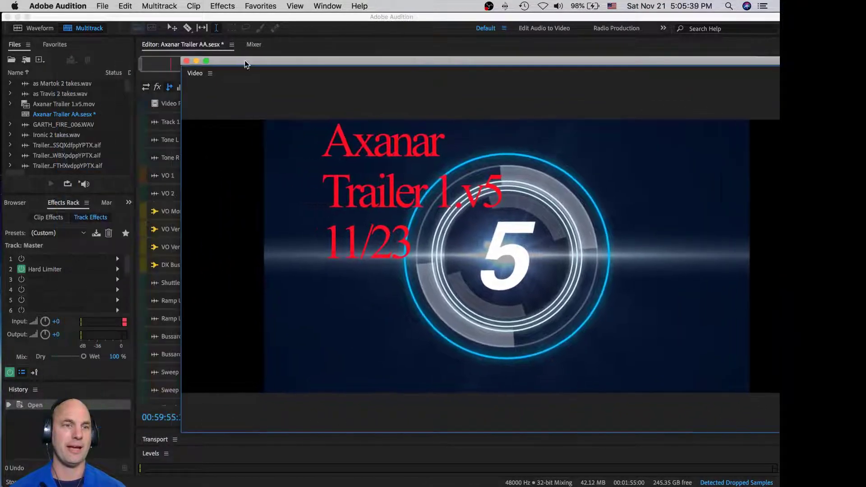
pyautogui.moveTo(296, 81); pyautogui.dragTo(85, 204)
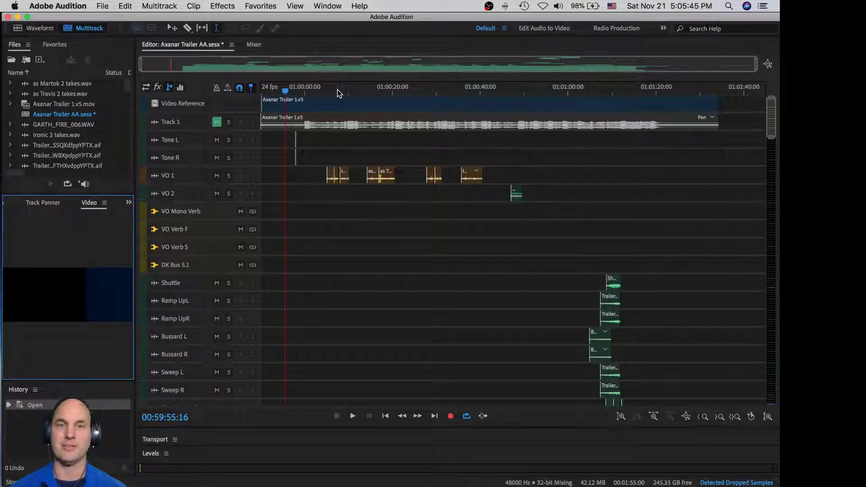
# Play the session from about 01:00:46:23 and stop playback.
pyautogui.click(569, 89)
pyautogui.press('space')
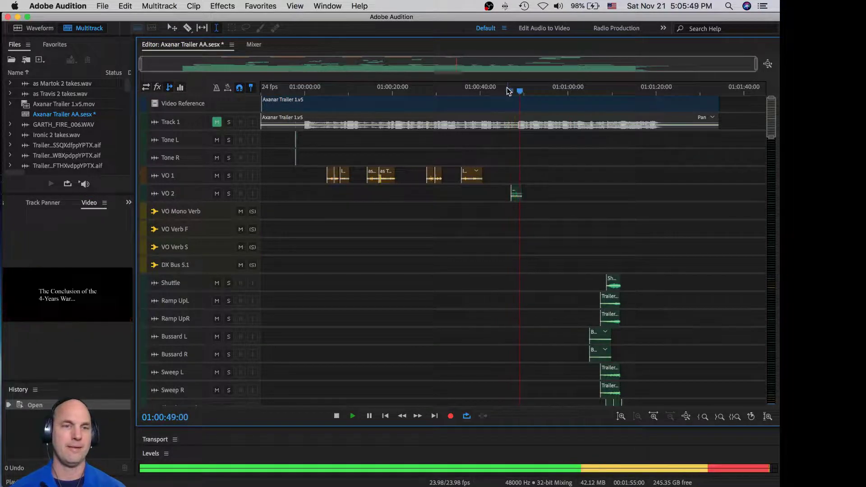
pyautogui.press('space')
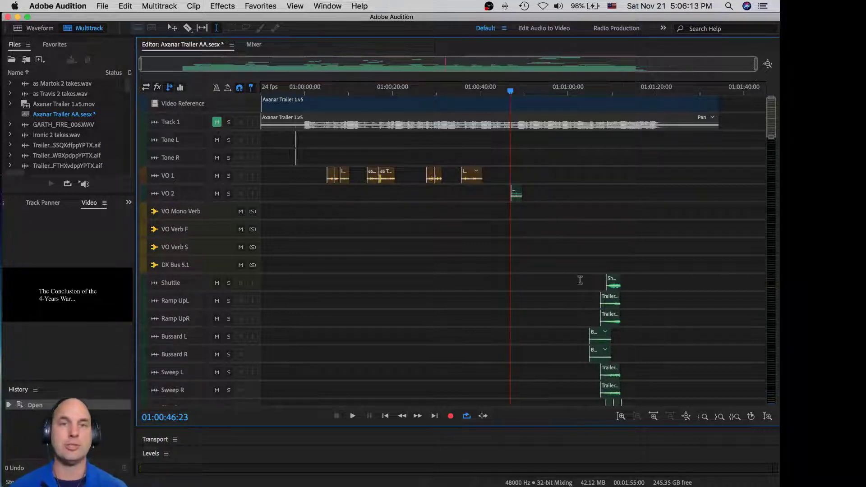
# Place the playhead at 01:00:03:22 and increase the heights of the VO 2 and VO 1 tracks.
pyautogui.click(321, 90)
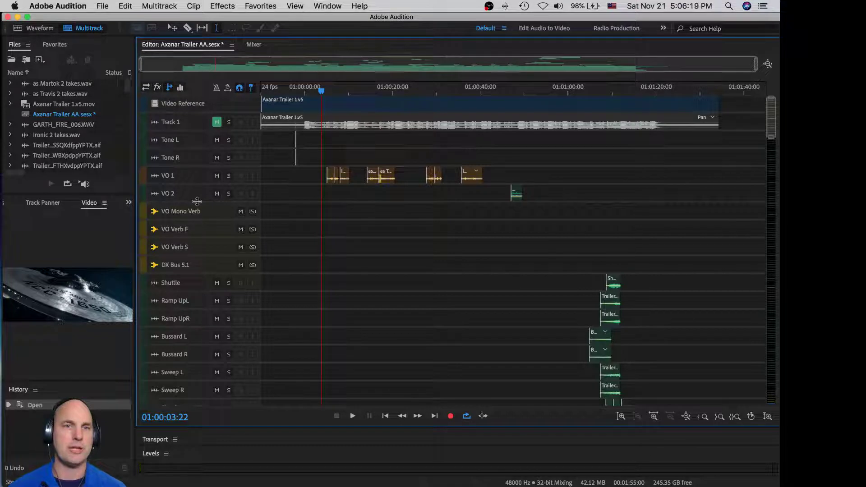
pyautogui.moveTo(196, 203); pyautogui.dragTo(196, 233)
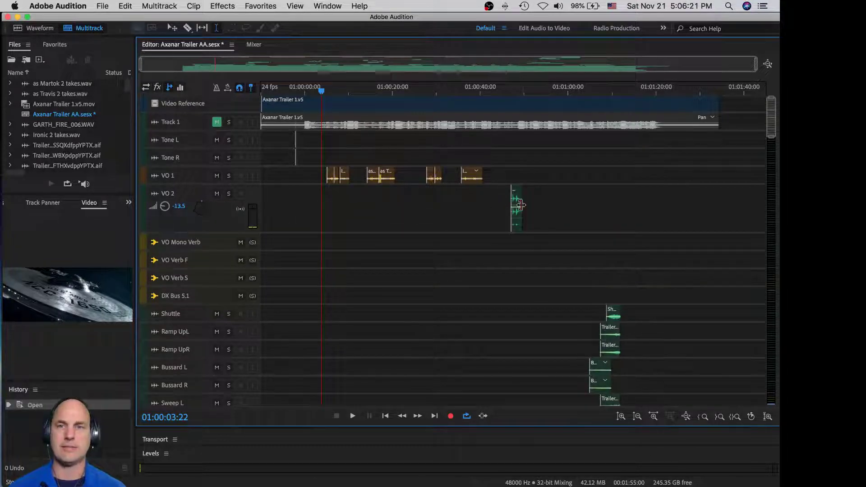
pyautogui.moveTo(202, 183); pyautogui.dragTo(203, 240)
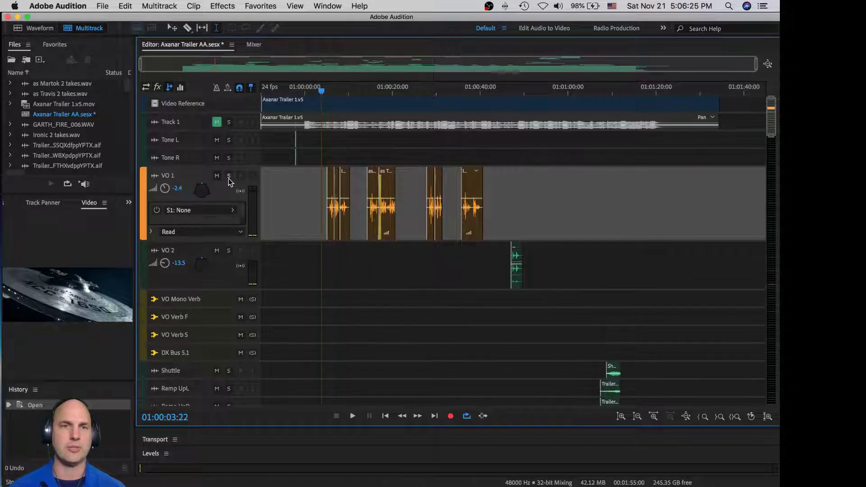
# Solo VO 1, open its surround panner, and play a selected range around its first three clips.
pyautogui.doubleClick(202, 192)
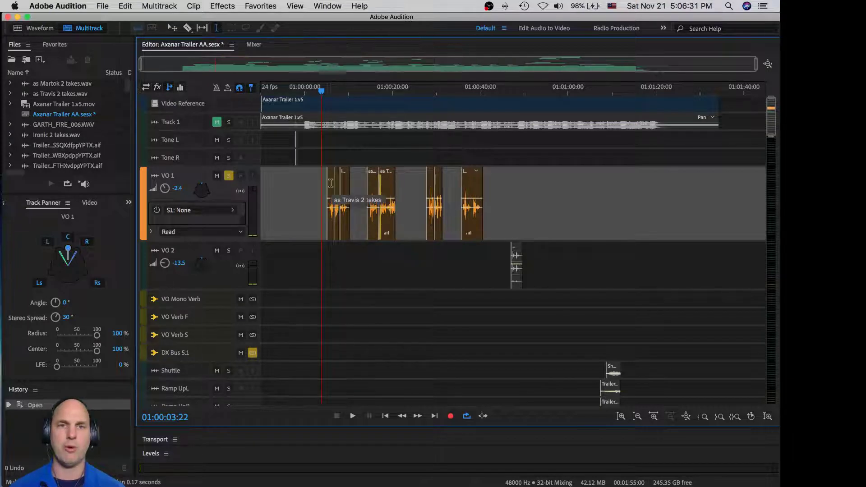
pyautogui.scroll(5, 327, 182)
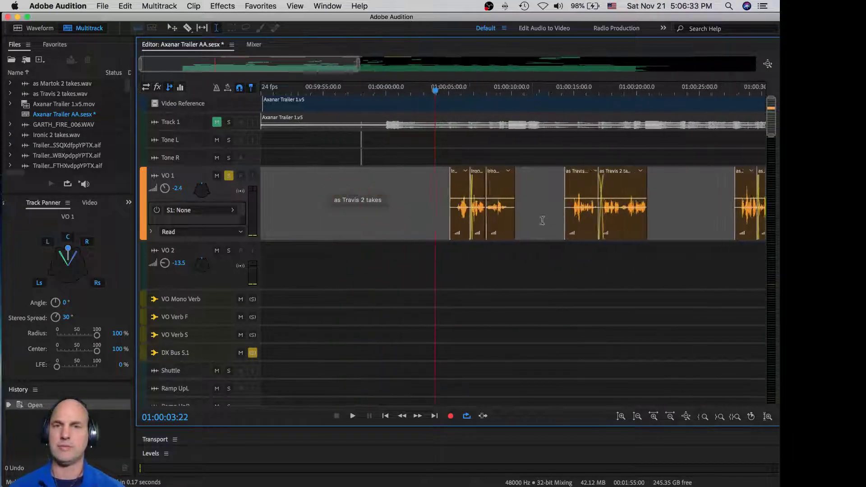
pyautogui.moveTo(505, 197); pyautogui.dragTo(609, 198)
pyautogui.press('space')
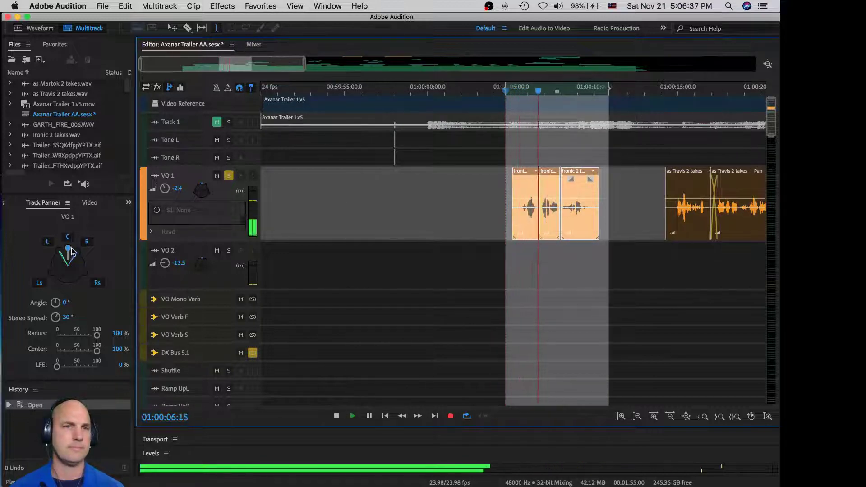
# Try panning VO 1 toward the left speaker during playback, stop, and settle its angle at -1° near the centre.
pyautogui.moveTo(68, 248); pyautogui.dragTo(51, 258)
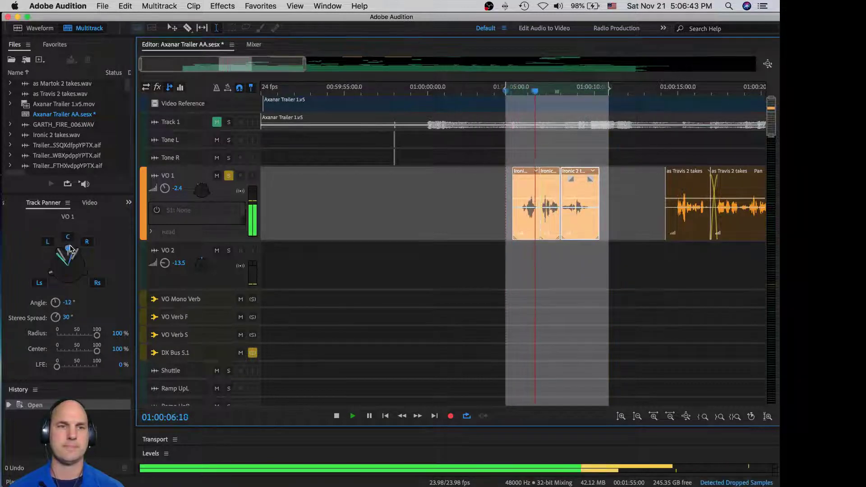
pyautogui.moveTo(53, 258)
pyautogui.mouseDown()
pyautogui.moveTo(70, 269)
pyautogui.moveTo(69, 258)
pyautogui.mouseUp()
pyautogui.press('space')
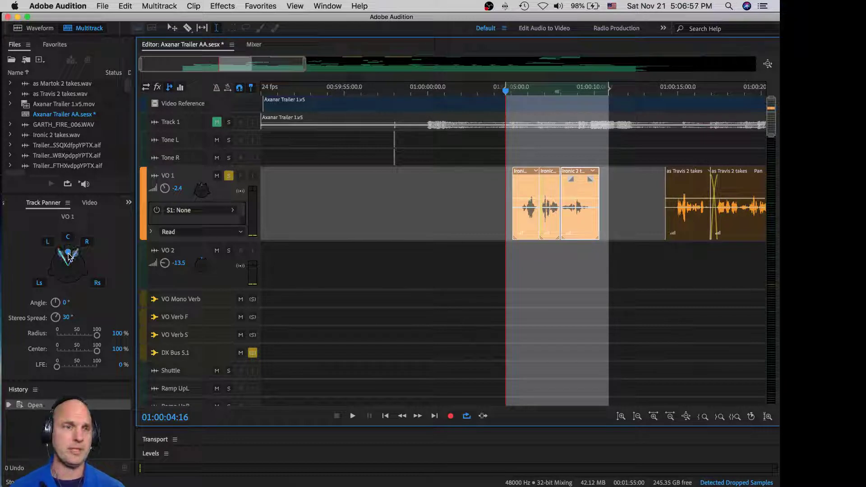
pyautogui.moveTo(69, 256); pyautogui.dragTo(70, 255)
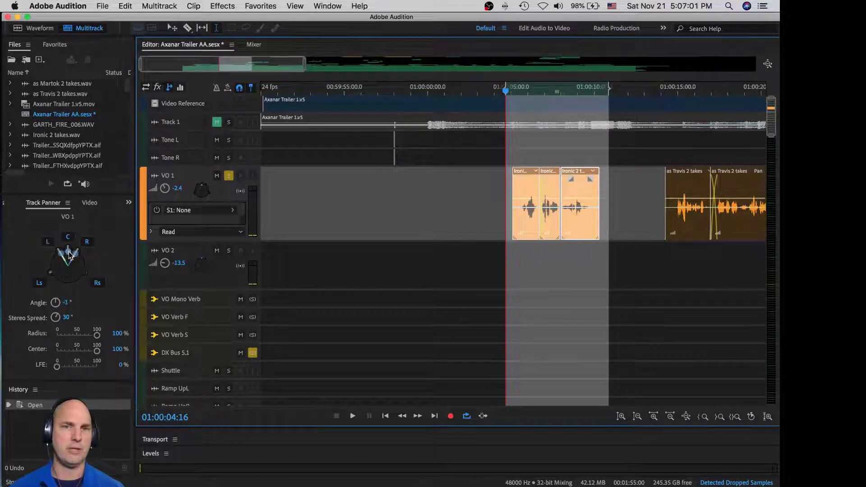
# Trim the silent start of the first Ironic 2 takes clip on VO 1 and add a short fade-in.
pyautogui.scroll(2, 505, 199)
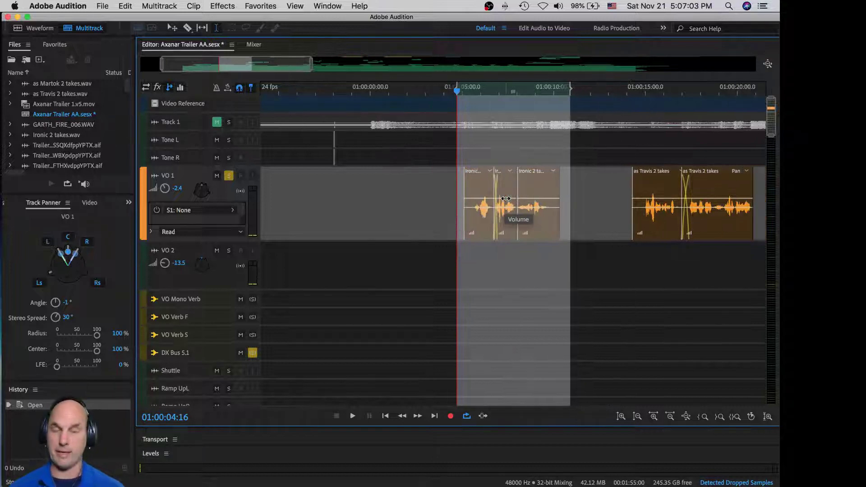
pyautogui.scroll(4, 506, 198)
pyautogui.click(289, 198)
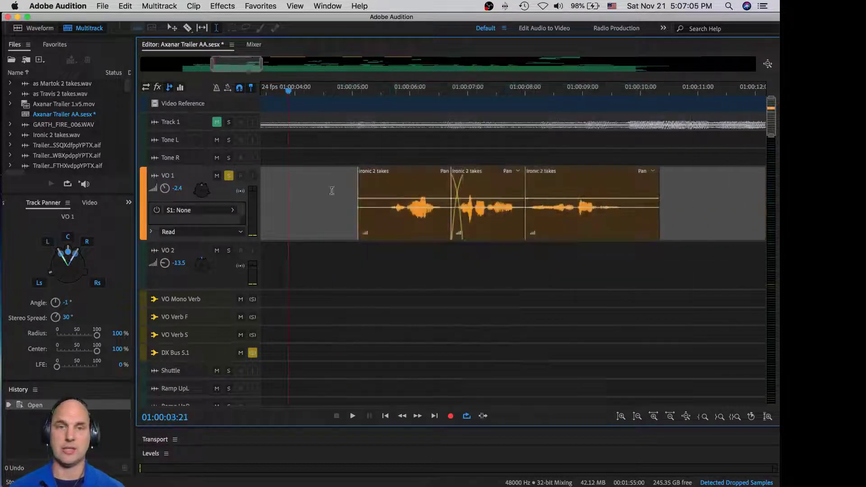
pyautogui.click(386, 179)
pyautogui.moveTo(359, 228); pyautogui.dragTo(381, 229)
pyautogui.moveTo(390, 179); pyautogui.dragTo(397, 178)
# Trim the silent end of the third Ironic 2 takes clip on VO 1 and add a fade-out.
pyautogui.click(635, 218)
pyautogui.moveTo(659, 224); pyautogui.dragTo(643, 224)
pyautogui.moveTo(636, 178); pyautogui.dragTo(775, 193)
# Try to trim the start of the first as Travis 2 takes clip on VO 1, and undo the trim.
pyautogui.scroll(-2, 659, 193)
pyautogui.scroll(-2, 660, 193)
pyautogui.click(423, 204)
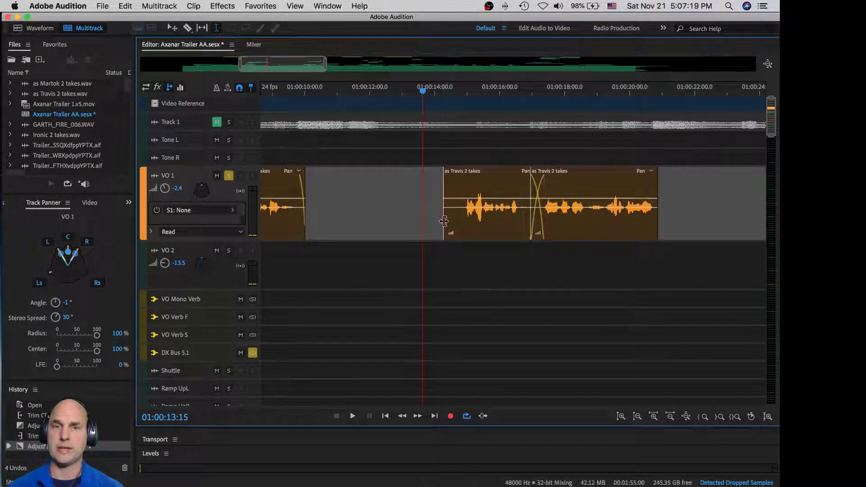
pyautogui.moveTo(446, 220); pyautogui.dragTo(459, 222)
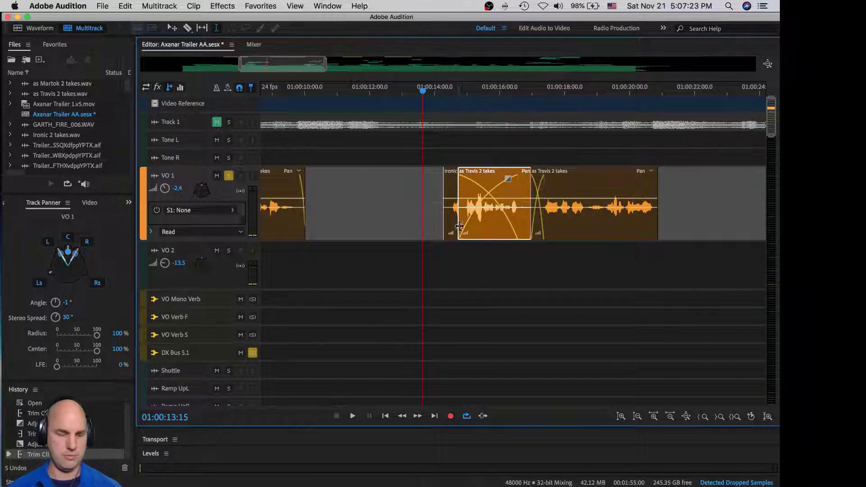
pyautogui.press('super+z')
# Add a short fade-in to the first as Travis 2 takes clip and a short fade-out to the second.
pyautogui.moveTo(453, 177); pyautogui.dragTo(467, 178)
pyautogui.click(612, 180)
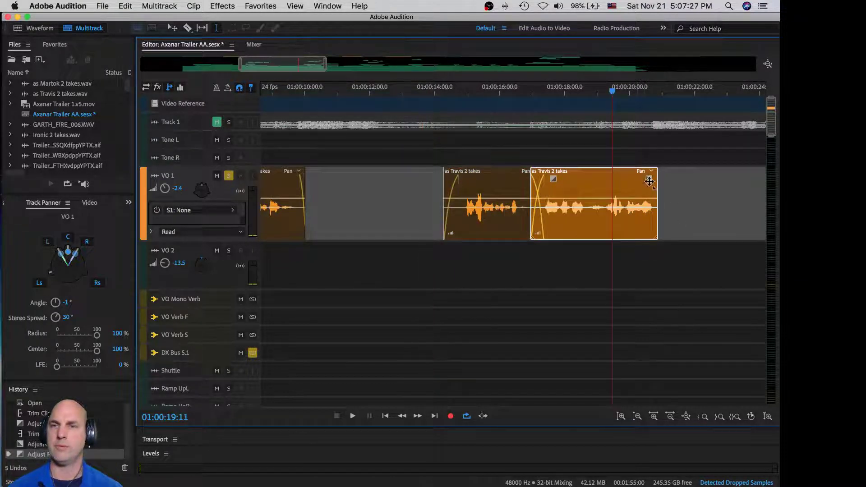
pyautogui.moveTo(654, 179); pyautogui.dragTo(644, 179)
# Trim the silent start of the first as Martok 2 takes clip on VO 1.
pyautogui.scroll(-5, 648, 199)
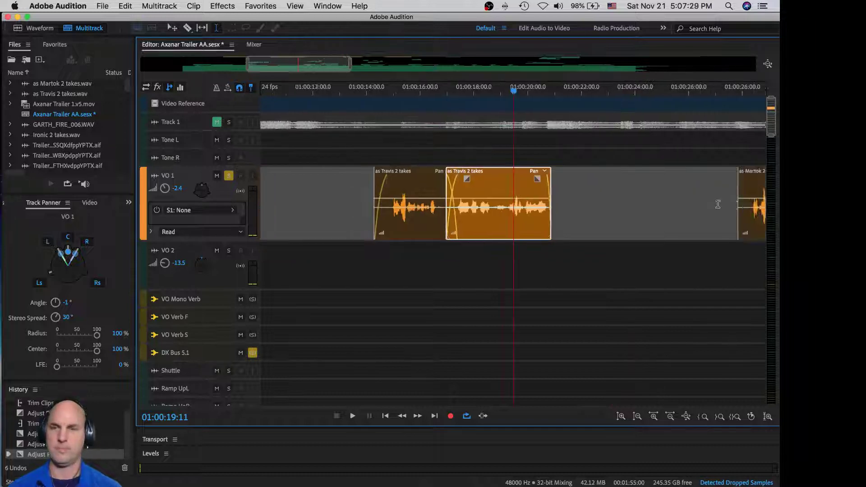
pyautogui.click(648, 191)
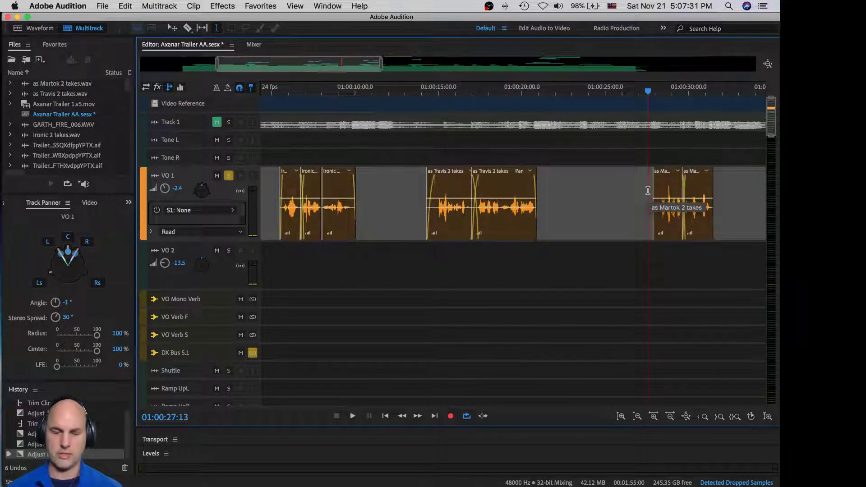
pyautogui.scroll(5, 710, 202)
pyautogui.click(564, 175)
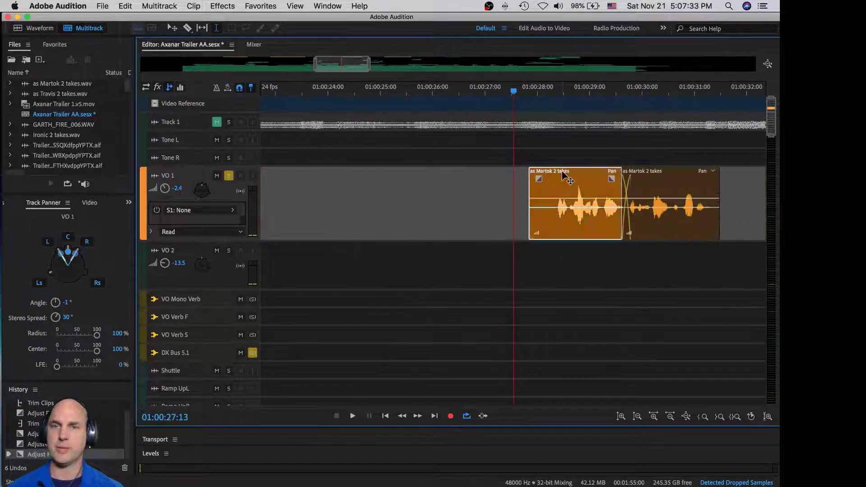
pyautogui.moveTo(531, 219); pyautogui.dragTo(546, 218)
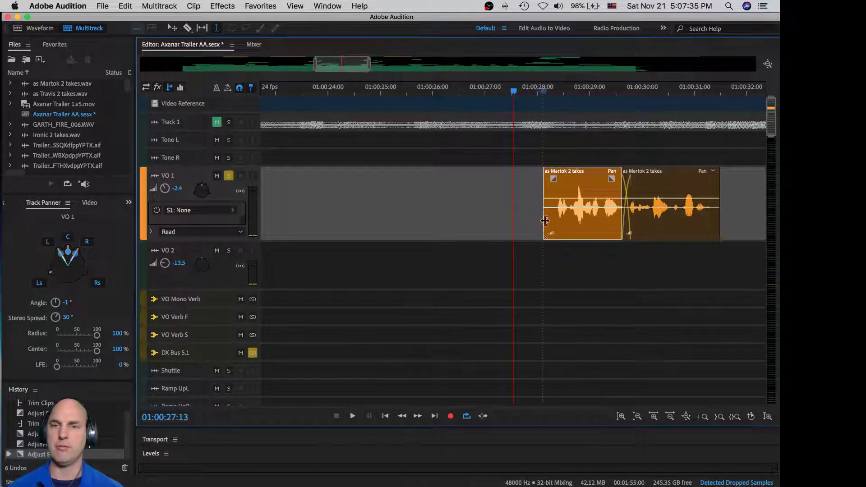
# Add a short fade-in to the first as Martok 2 takes clip on VO 1 and cut the silent end off the second.
pyautogui.moveTo(559, 179); pyautogui.dragTo(567, 178)
pyautogui.click(683, 176)
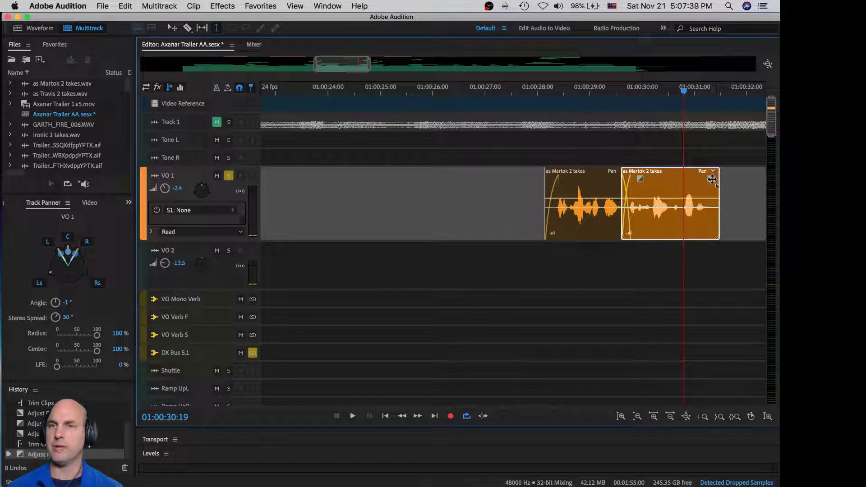
pyautogui.moveTo(717, 228); pyautogui.dragTo(711, 227)
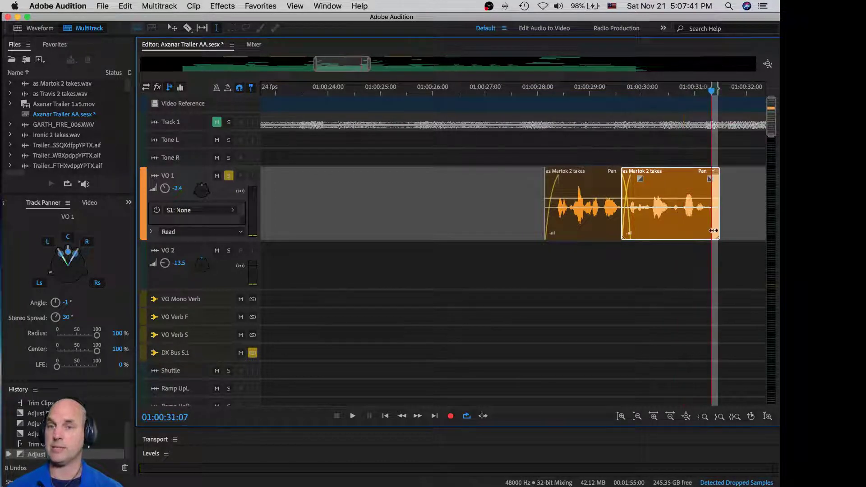
pyautogui.press('Delete')
# Add a short fade-out to the second as Martok 2 takes clip and delete the leftover sliver after it.
pyautogui.moveTo(702, 178); pyautogui.dragTo(706, 178)
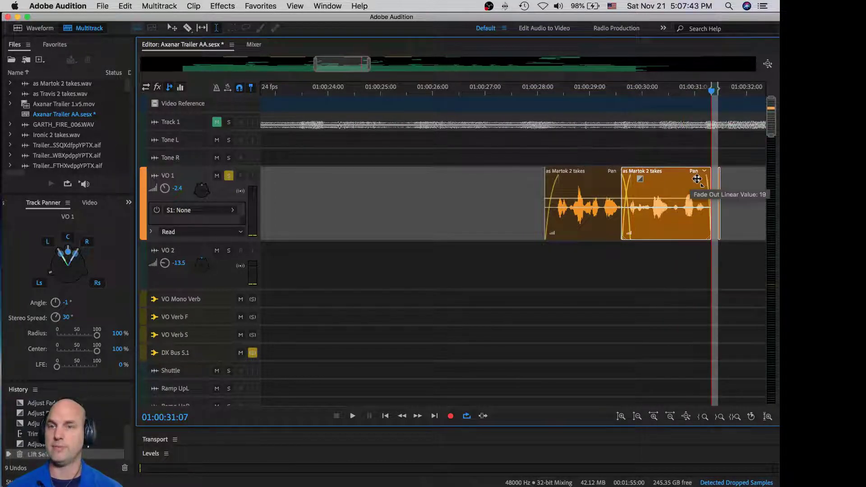
pyautogui.click(715, 188)
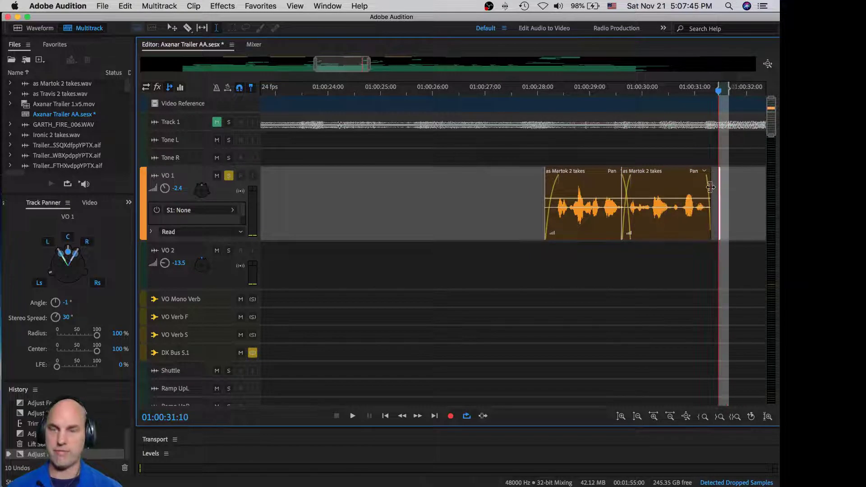
pyautogui.press('Delete')
# Trim the silence at both ends of the Ironic 2 takes clip near 01:00:36:00 on VO 1 and add a short fade-in and fade-out.
pyautogui.moveTo(753, 194); pyautogui.dragTo(777, 194)
pyautogui.click(681, 217)
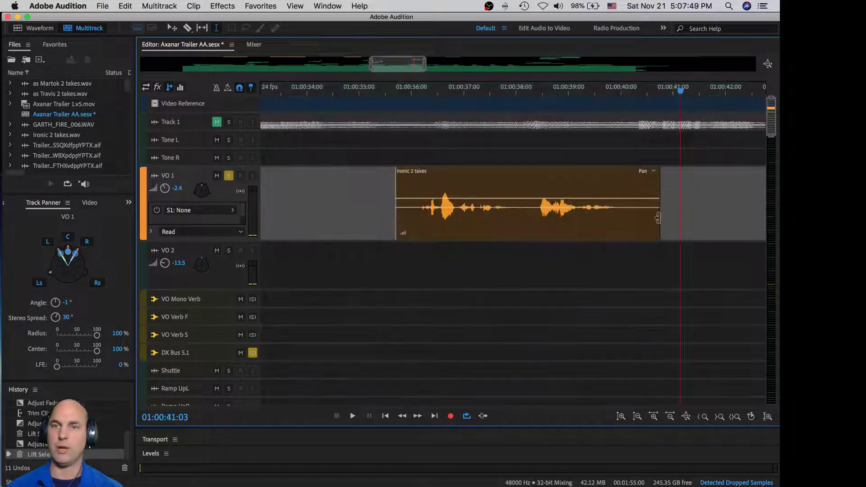
pyautogui.moveTo(658, 224); pyautogui.dragTo(630, 224)
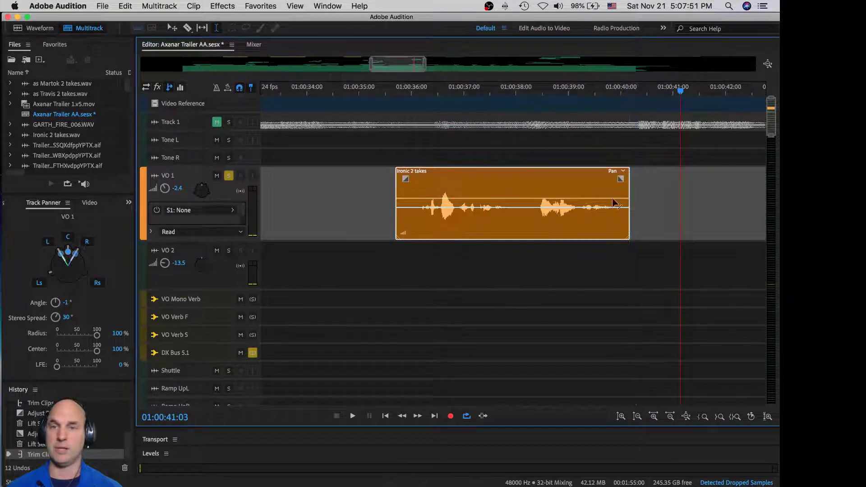
pyautogui.moveTo(619, 179); pyautogui.dragTo(608, 179)
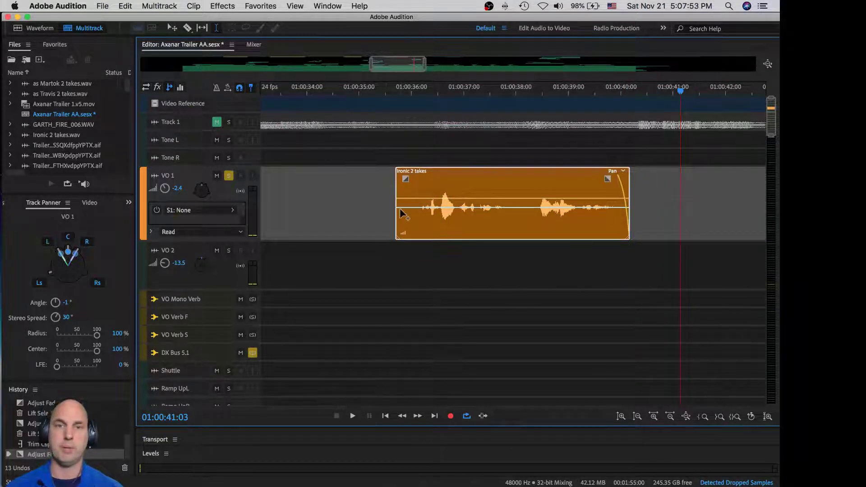
pyautogui.moveTo(400, 210); pyautogui.dragTo(411, 212)
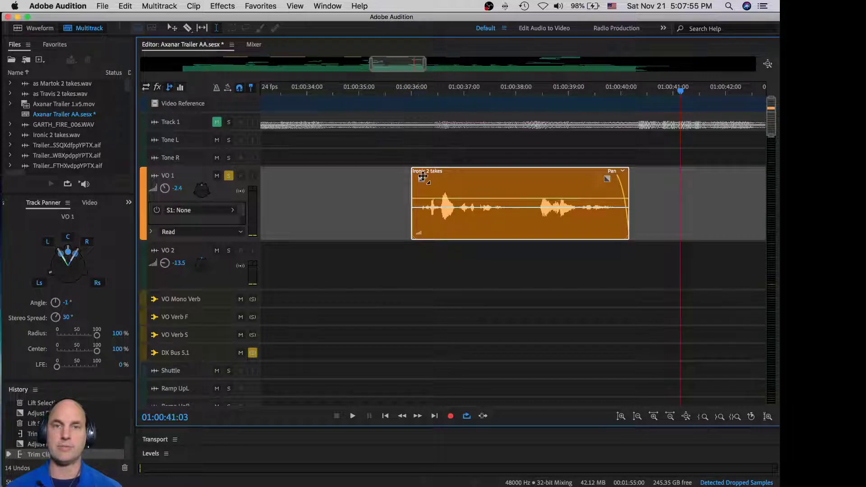
pyautogui.moveTo(422, 177); pyautogui.dragTo(432, 180)
# Move the solo from the VO 1 track to the VO 2 track.
pyautogui.scroll(-3, 544, 217)
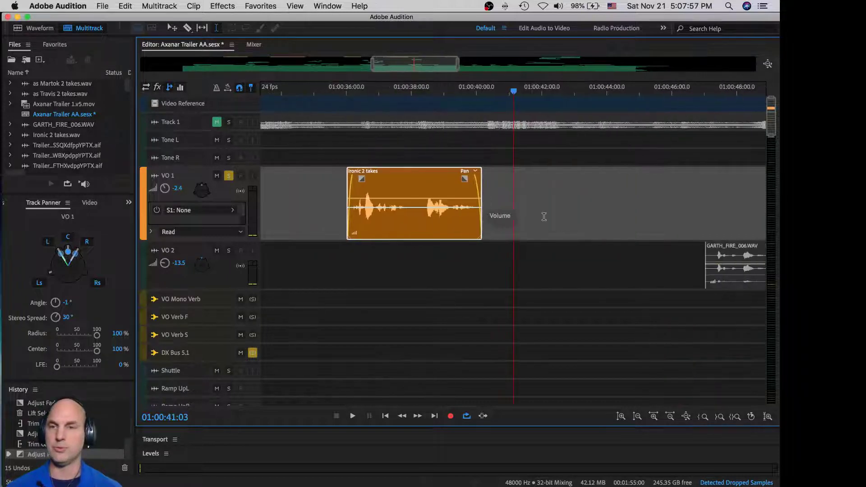
pyautogui.scroll(-3, 544, 217)
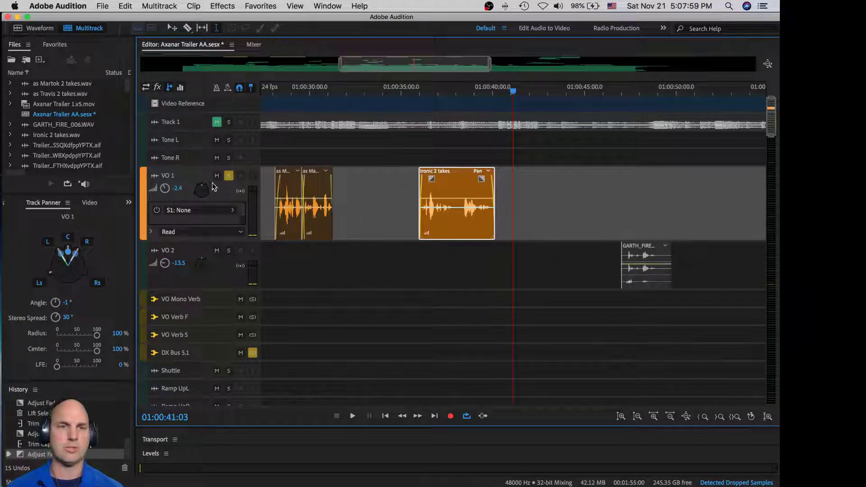
pyautogui.click(229, 176)
pyautogui.click(228, 252)
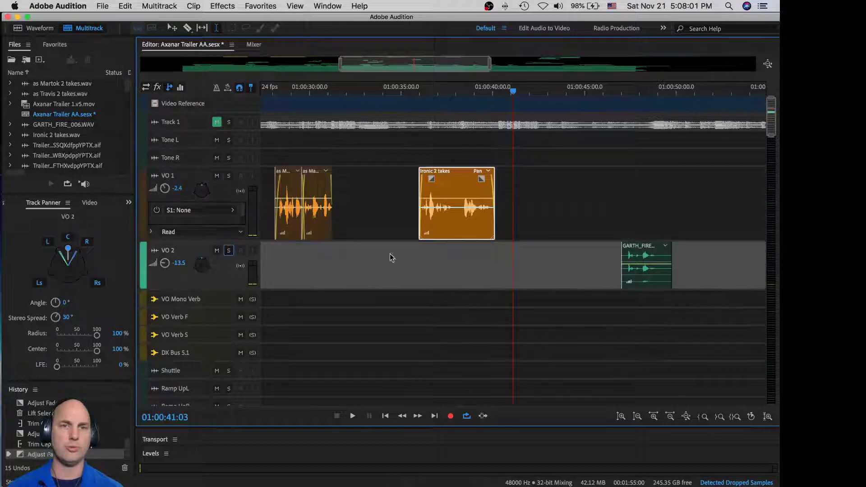
# Trim the silent end of the GARTH_FIRE_006.WAV clip on VO 2 and add a fade-in and a fade-out.
pyautogui.click(621, 195)
pyautogui.scroll(4, 568, 256)
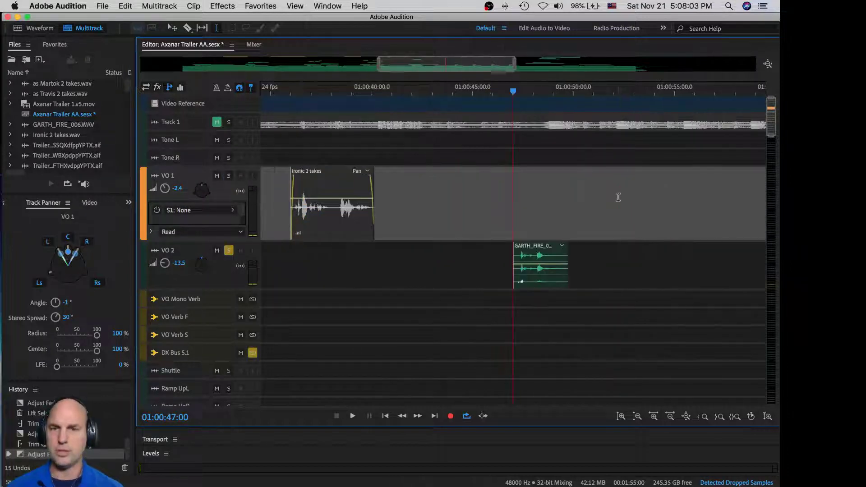
pyautogui.scroll(3, 568, 257)
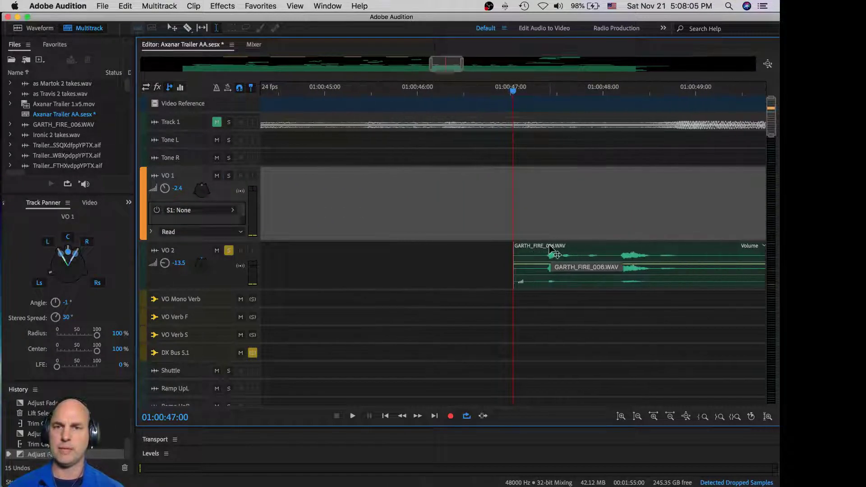
pyautogui.click(555, 253)
pyautogui.moveTo(518, 248); pyautogui.dragTo(552, 253)
pyautogui.scroll(-1, 552, 253)
pyautogui.moveTo(723, 269); pyautogui.dragTo(666, 272)
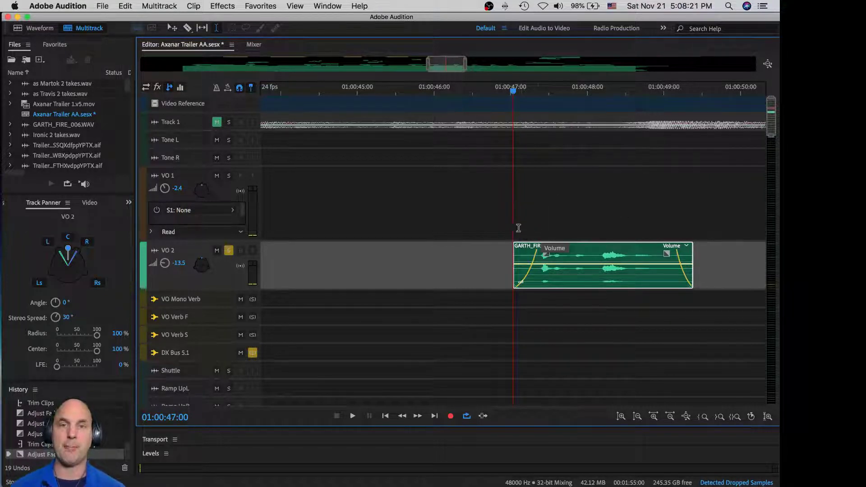
# Solo VO 1 again instead of VO 2 and place the playhead at 01:00:03:07, before the first voice-over clips.
pyautogui.scroll(-6, 558, 237)
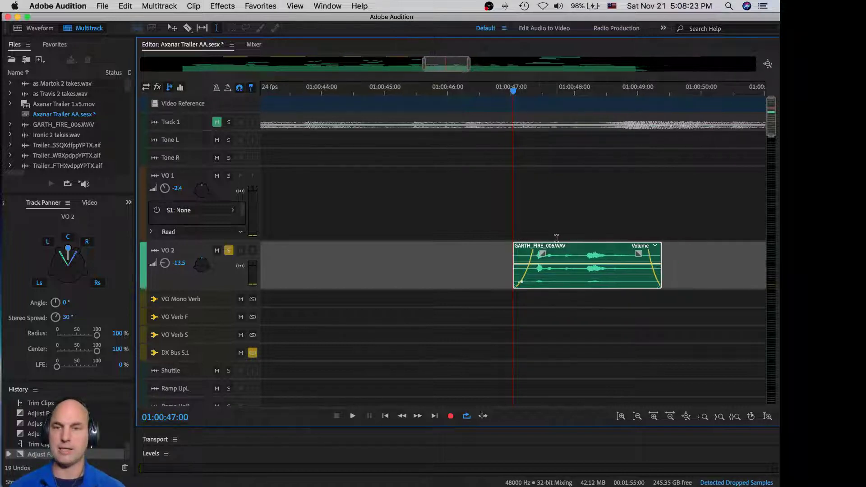
pyautogui.scroll(-4, 549, 240)
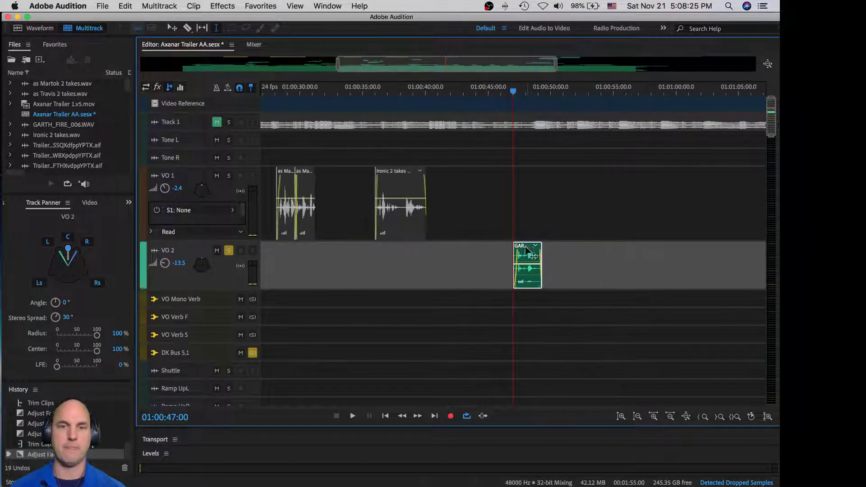
pyautogui.click(228, 251)
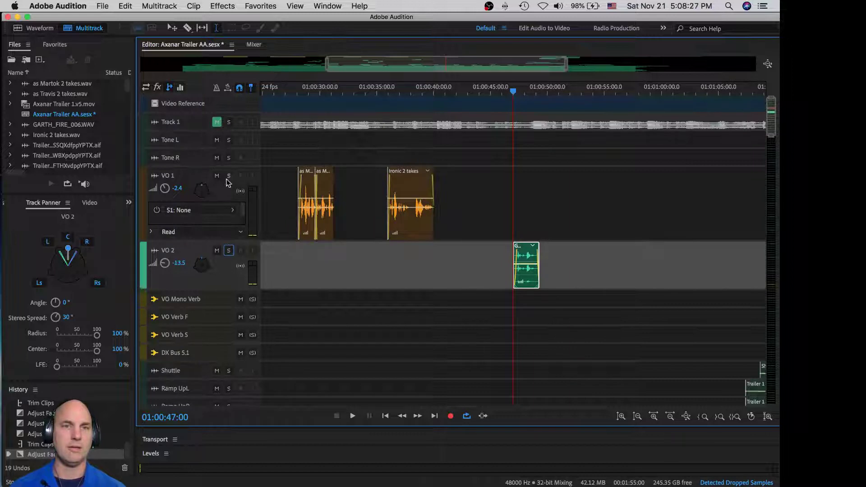
pyautogui.click(271, 195)
pyautogui.moveTo(271, 195); pyautogui.dragTo(264, 199)
pyautogui.click(410, 207)
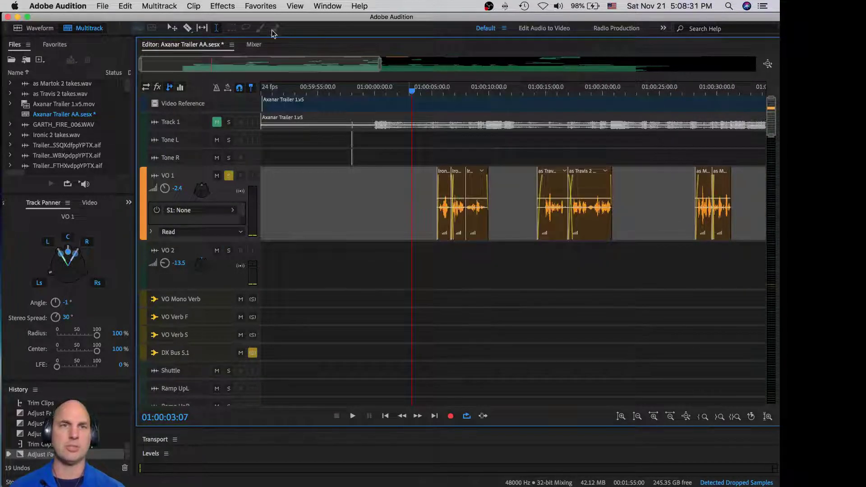
# Open the 3D-SAD Mix effect on the Ambisonic Out bus and pull the front center channel point back to 0 | 48 | 0.
pyautogui.click(253, 44)
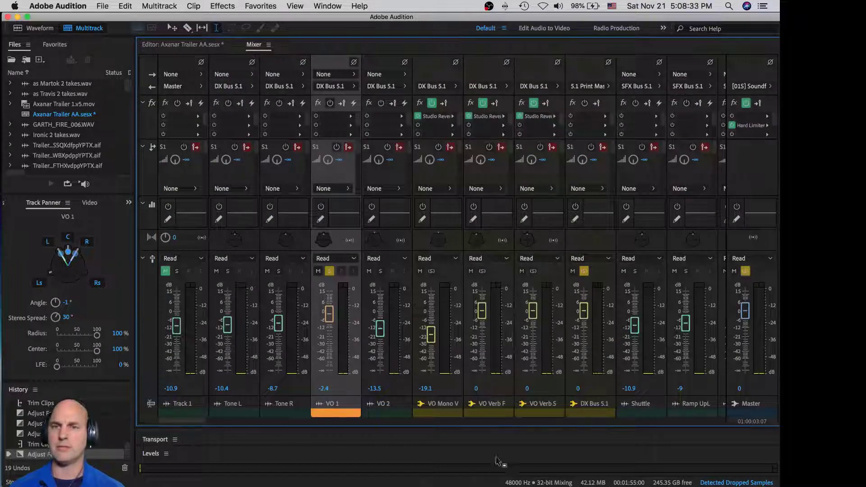
pyautogui.moveTo(183, 422); pyautogui.dragTo(750, 435)
pyautogui.doubleClick(701, 116)
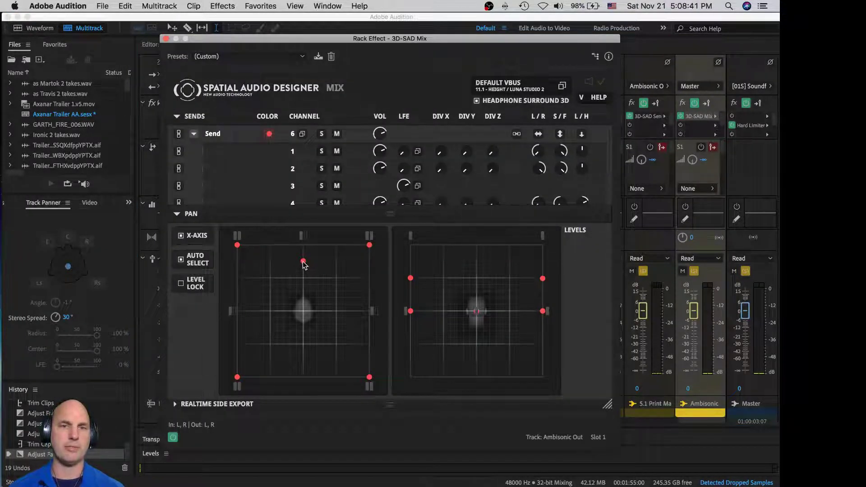
pyautogui.moveTo(303, 264); pyautogui.dragTo(303, 278)
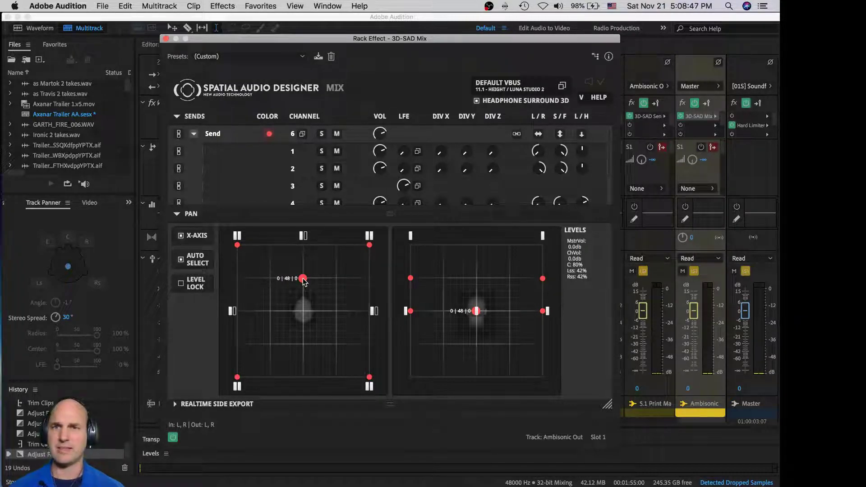
# Check the raised positions of the left and right rear channel points in 3D-SAD Mix and close the effect window.
pyautogui.click(409, 278)
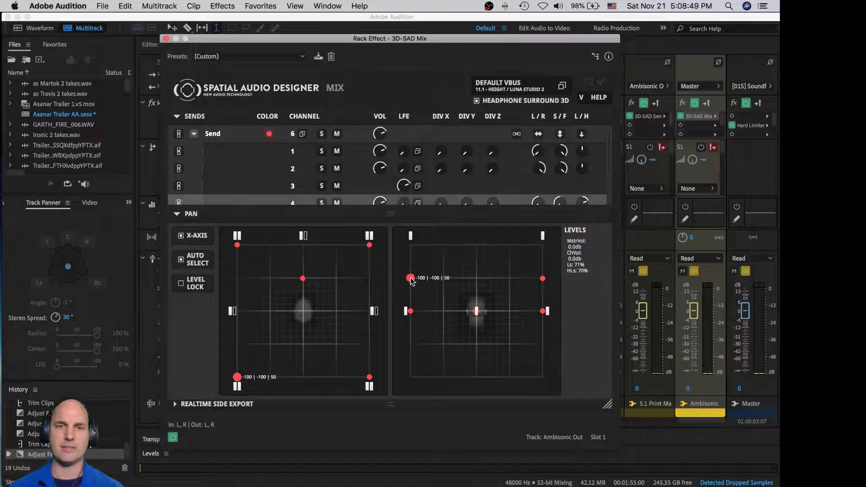
pyautogui.click(543, 279)
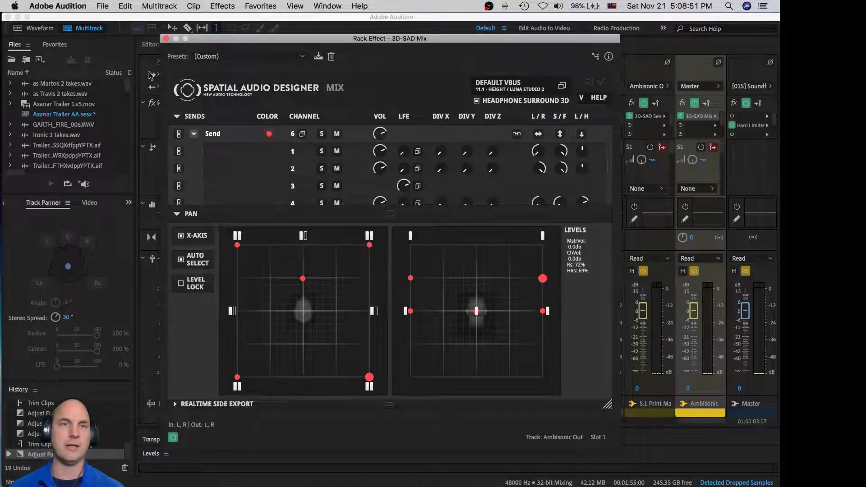
pyautogui.click(165, 38)
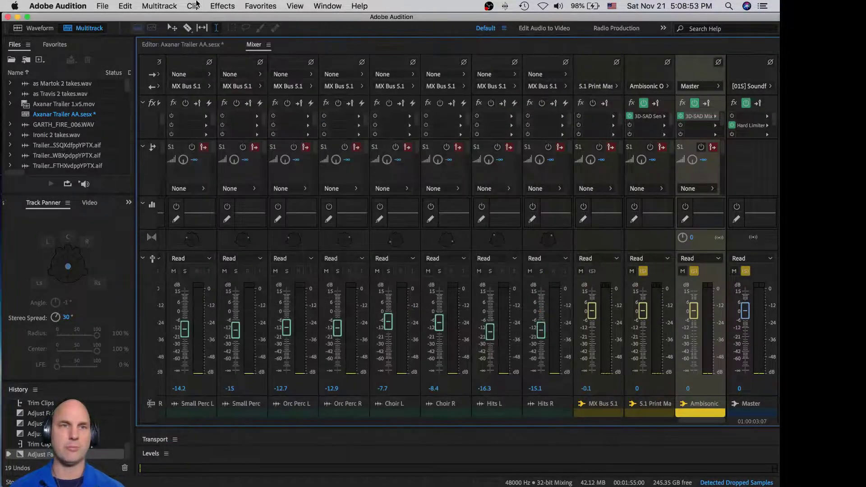
# Return to the multitrack editor, select the time range of the first three Ironic 2 takes clips on VO 1, and play it.
pyautogui.click(195, 47)
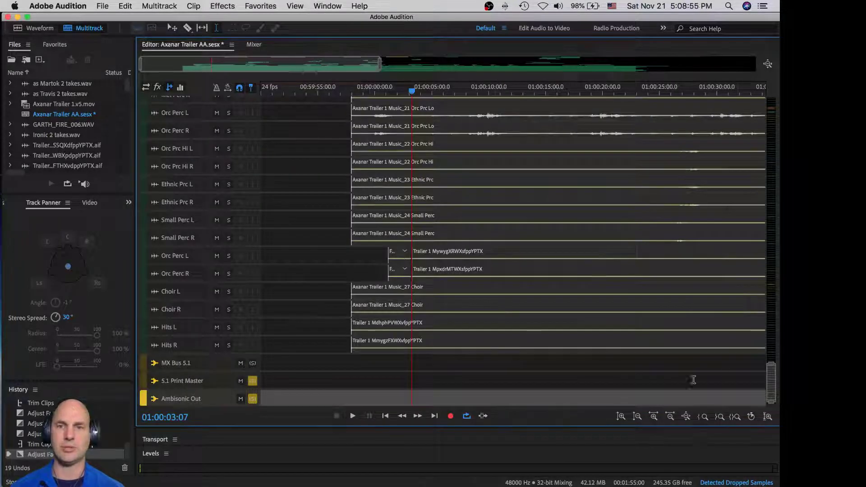
pyautogui.moveTo(767, 391); pyautogui.dragTo(770, 112)
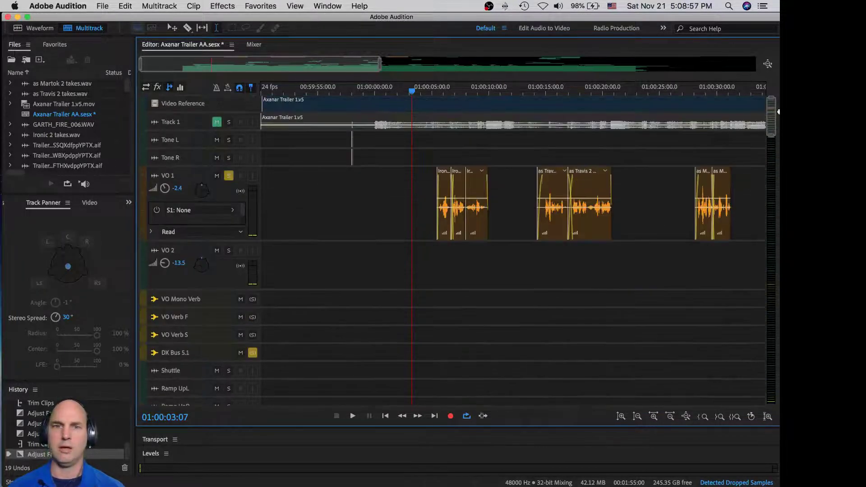
pyautogui.moveTo(432, 199); pyautogui.dragTo(490, 201)
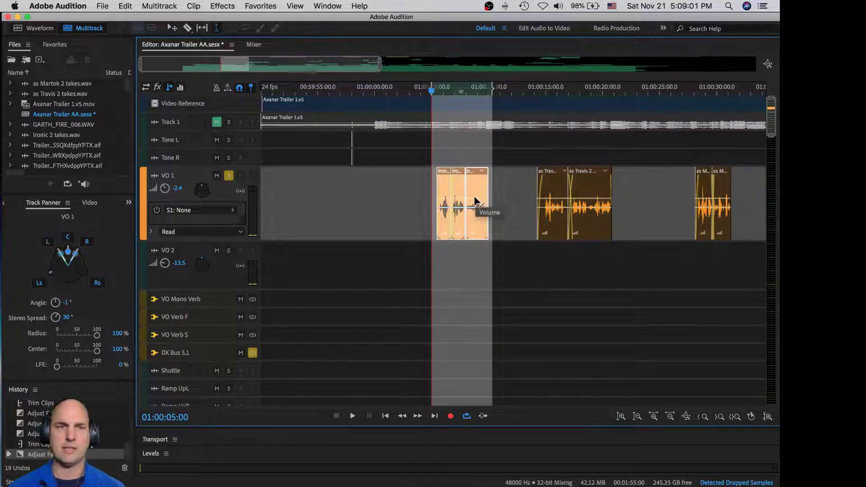
pyautogui.press('space')
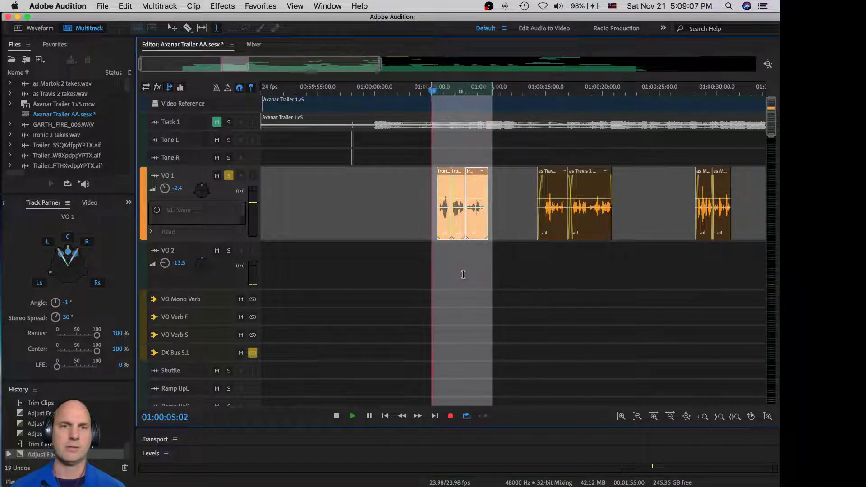
pyautogui.press('space')
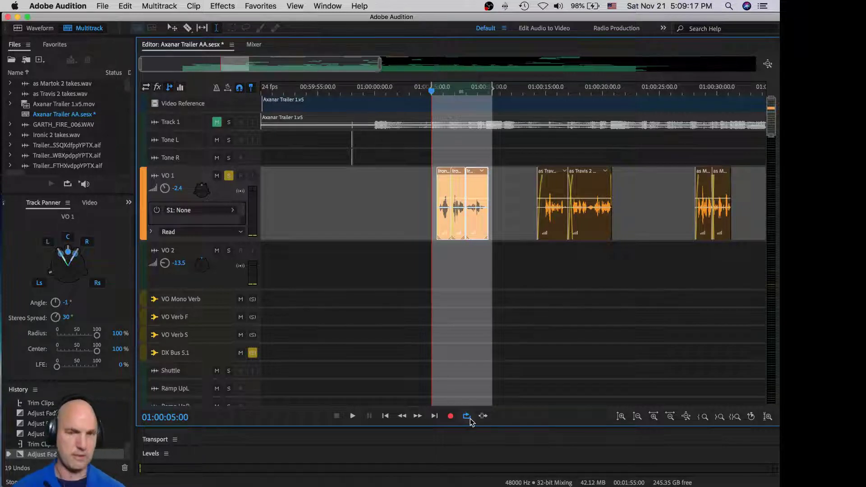
# Switch to Chrome to check the YouTube Studio live stream and its chat, and return to Adobe Audition.
pyautogui.press('super+Tab')
pyautogui.press('super+Tab')
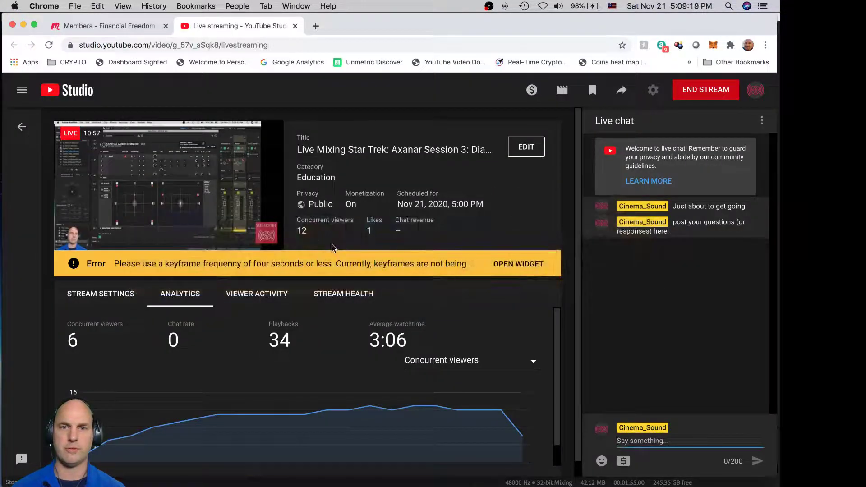
pyautogui.press('super+Tab')
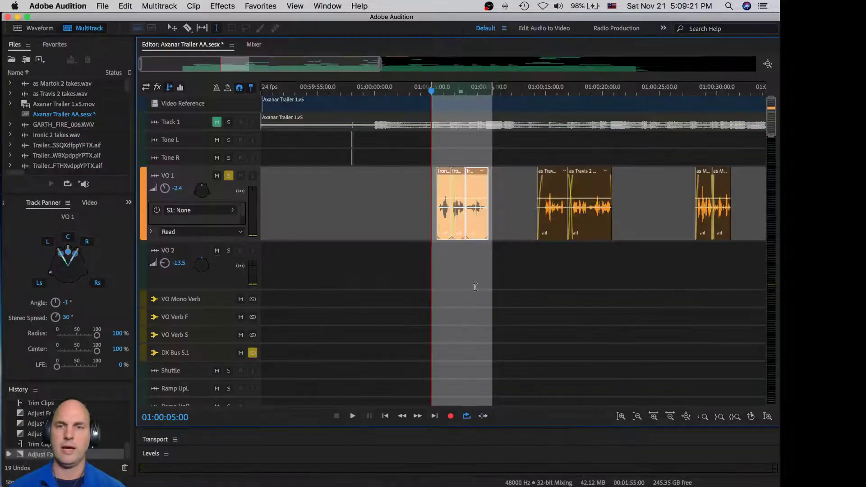
# Play the selected VO 1 range while switching the track controls to effects and bringing up the Effects Rack for VO 1.
pyautogui.press('space')
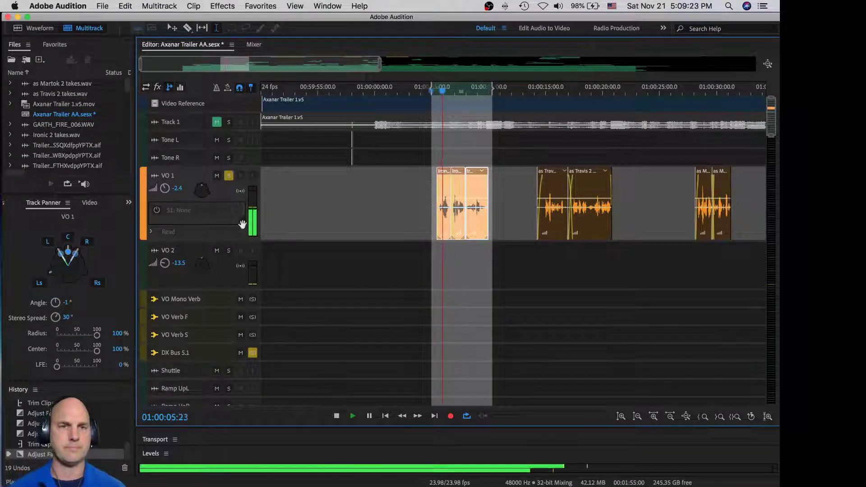
pyautogui.click(157, 87)
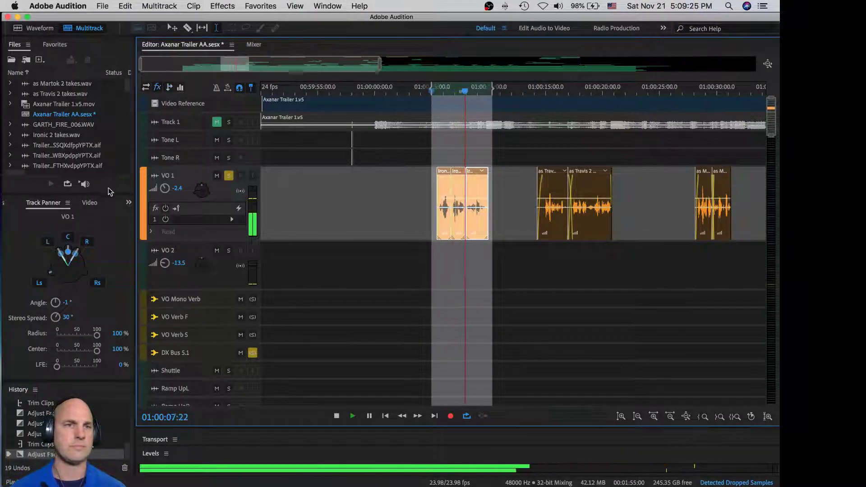
pyautogui.click(128, 202)
pyautogui.click(138, 227)
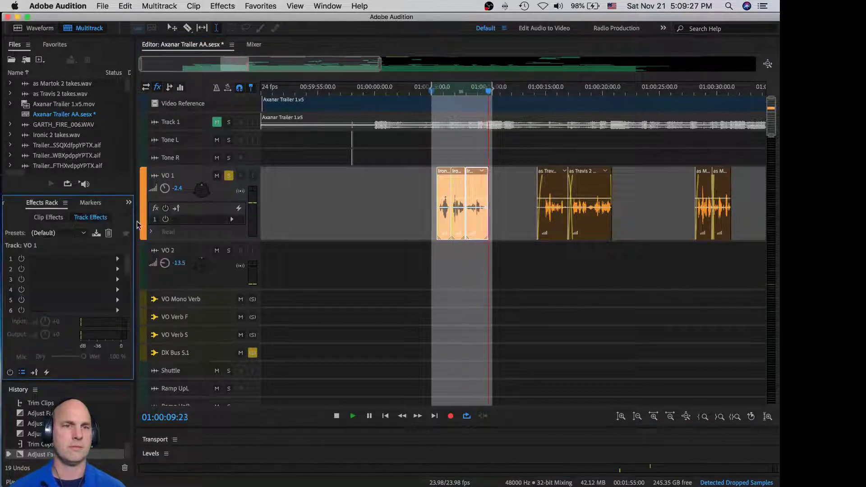
pyautogui.press('space')
# Add a Parametric Equalizer to the first effect slot of VO 1 and move its window off the lower tracks.
pyautogui.click(117, 258)
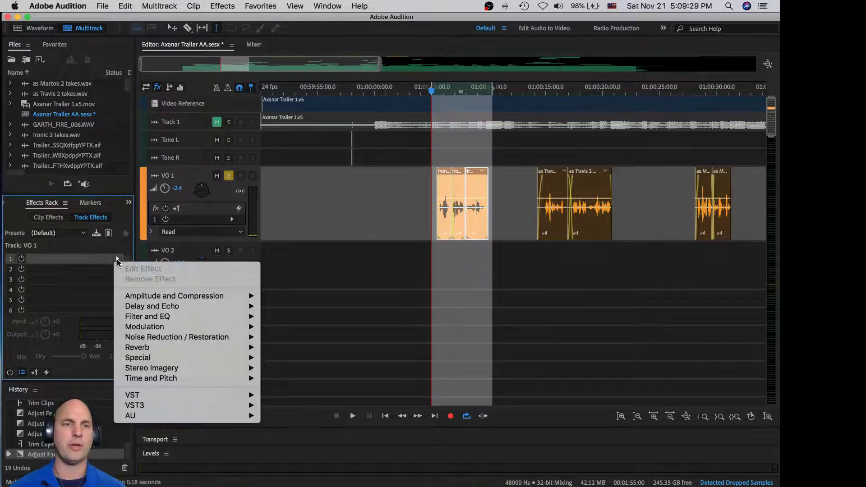
pyautogui.moveTo(177, 316)
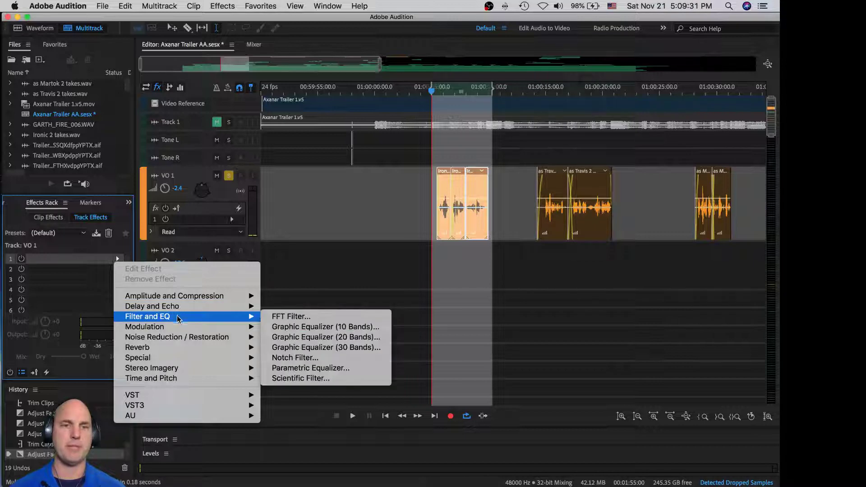
pyautogui.click(317, 367)
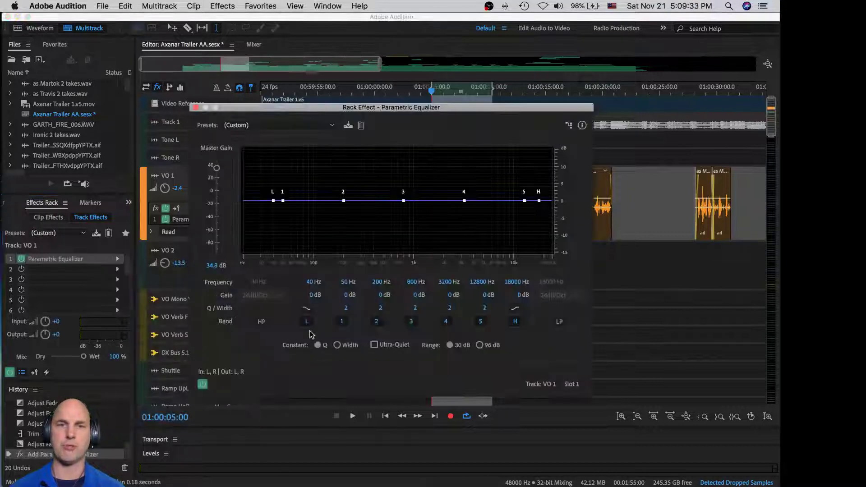
pyautogui.moveTo(350, 103); pyautogui.dragTo(328, 28)
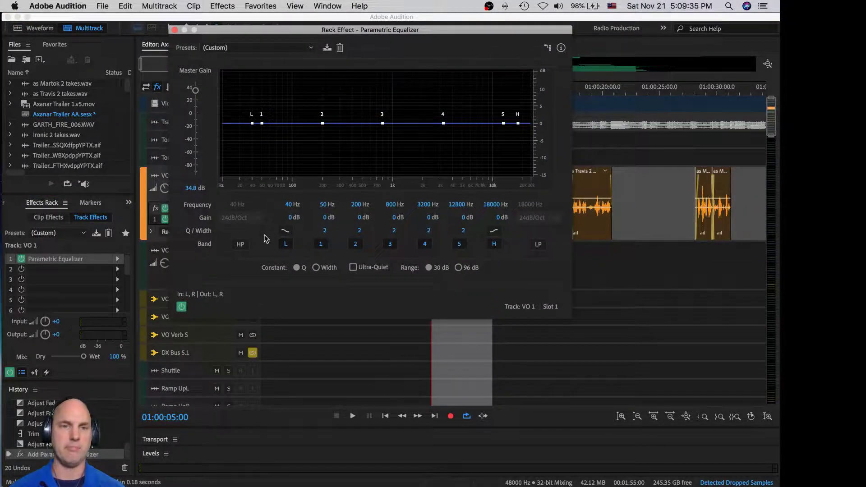
# Enable the equalizer's high-pass filter with a 48dB/Oct slope and a 90 Hz cutoff.
pyautogui.click(241, 244)
pyautogui.click(241, 217)
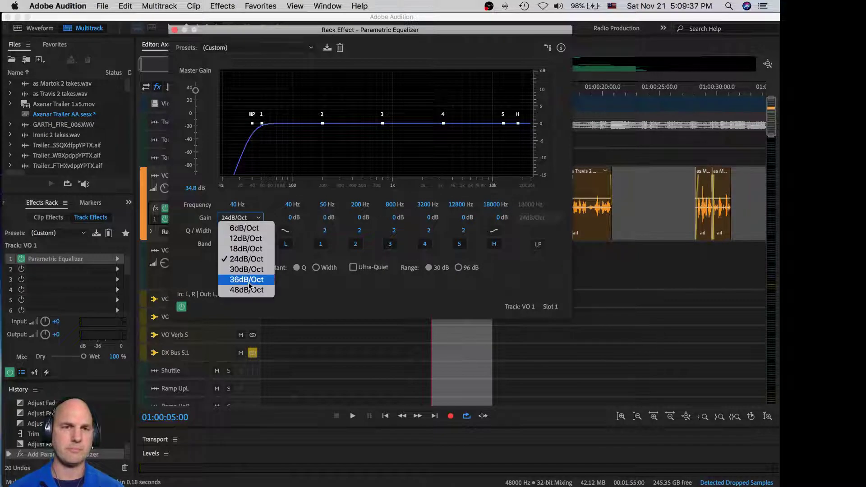
pyautogui.click(247, 289)
pyautogui.click(232, 204)
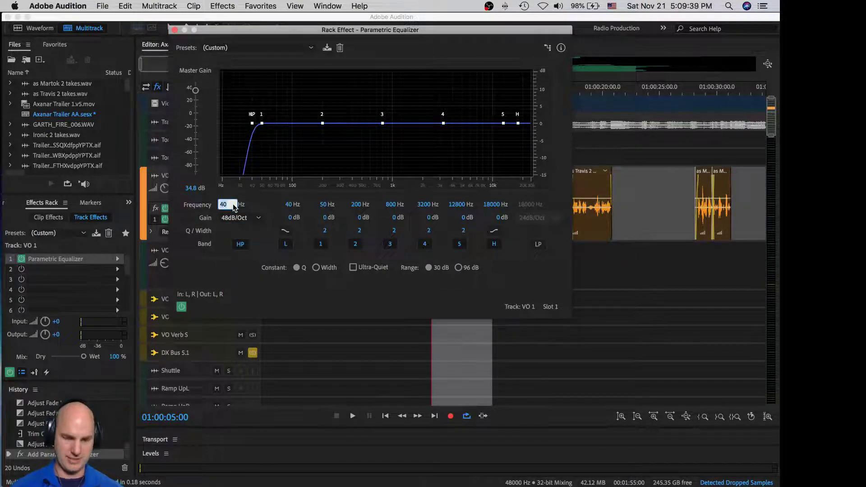
pyautogui.write('90')
pyautogui.press('Return')
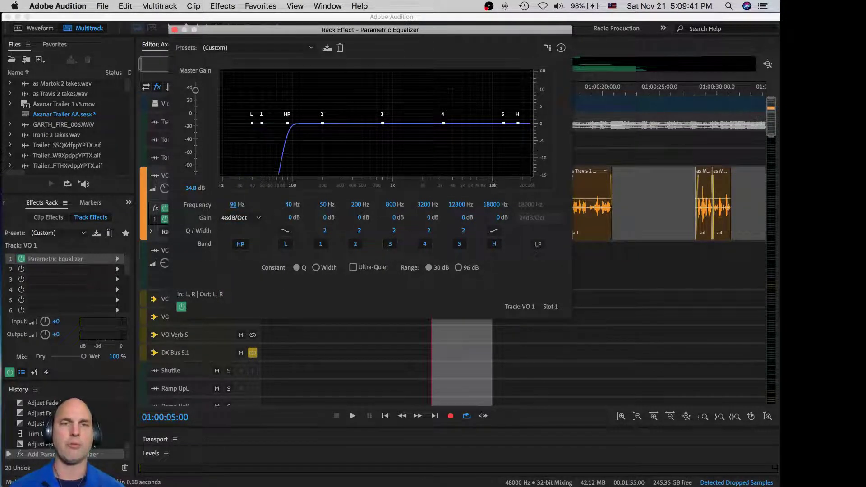
# Lower the equalizer's master gain to about -0.5 dB and play the selection to check the level.
pyautogui.press('space')
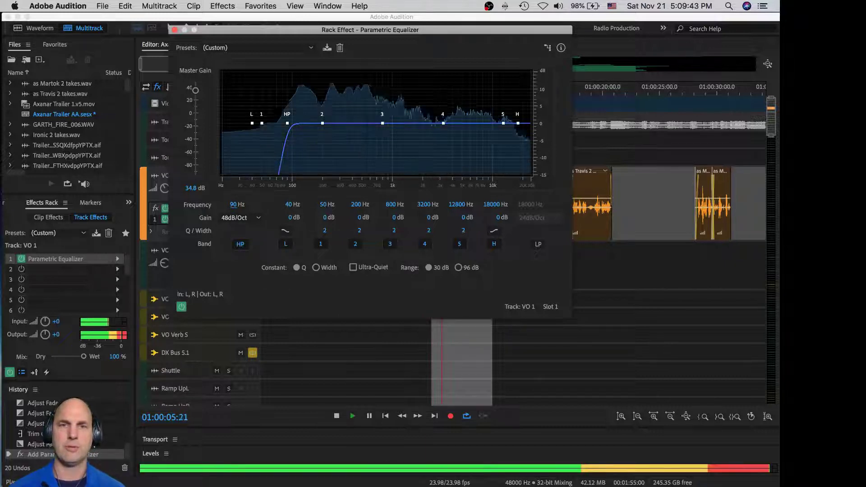
pyautogui.press('space')
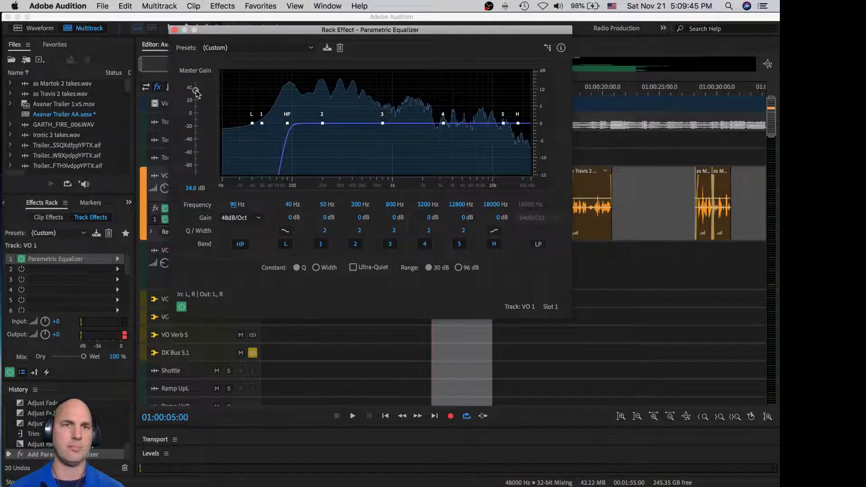
pyautogui.moveTo(196, 91); pyautogui.dragTo(194, 109)
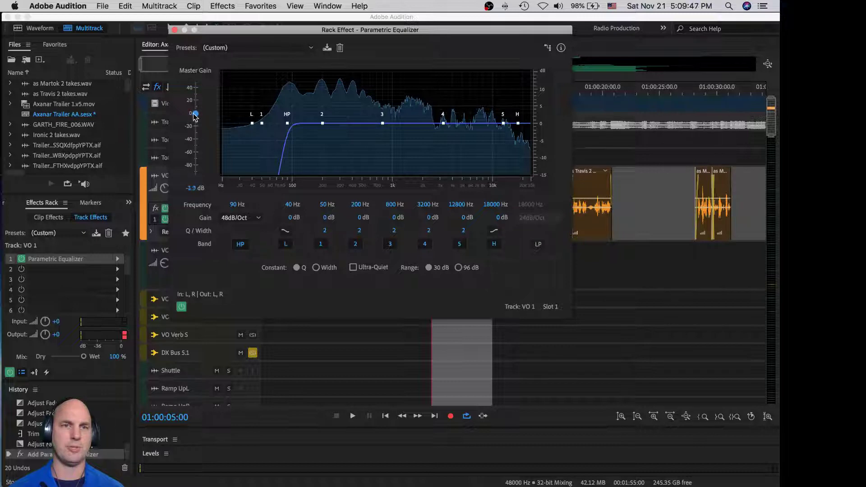
pyautogui.press('space')
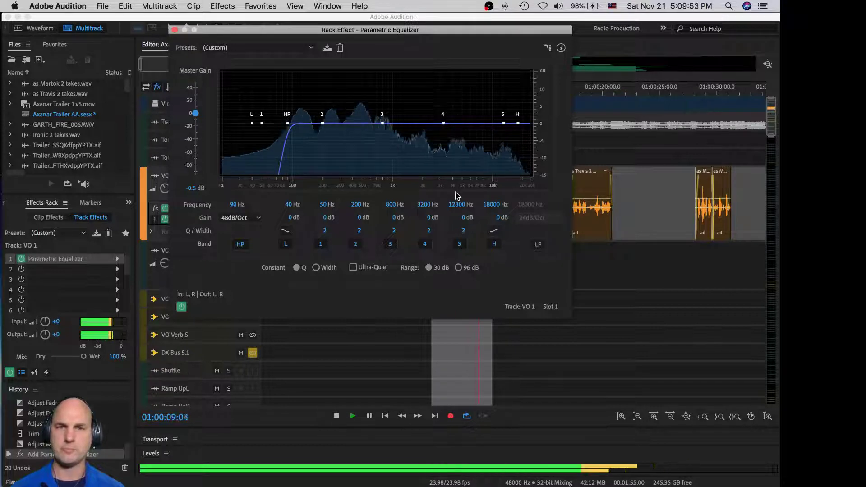
pyautogui.press('space')
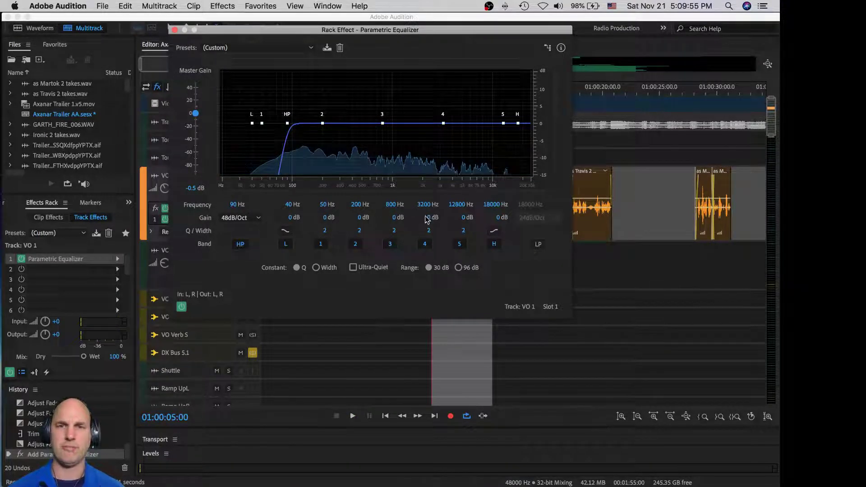
# Boost and sweep band 3 during playback, then shape it into a cut of about -6.6 dB at 615 Hz with Q 3.2.
pyautogui.moveTo(395, 221)
pyautogui.mouseDown()
pyautogui.moveTo(444, 214)
pyautogui.moveTo(384, 208)
pyautogui.moveTo(420, 216)
pyautogui.moveTo(398, 211)
pyautogui.mouseUp()
pyautogui.press('space')
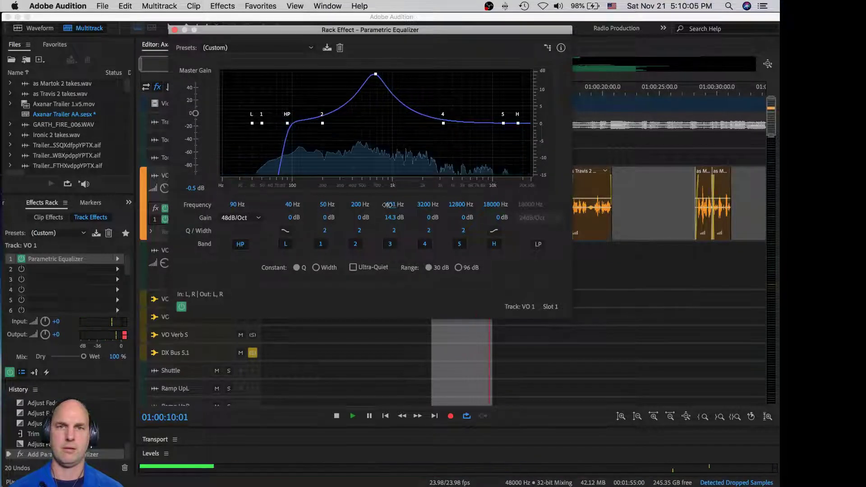
pyautogui.moveTo(387, 205); pyautogui.dragTo(255, 219)
pyautogui.press('space')
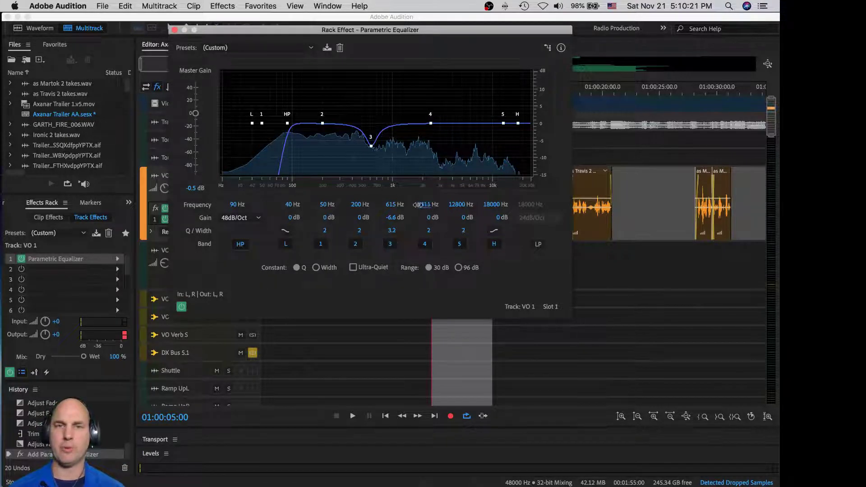
# Set band 4 to a 7 dB boost at about 2613 Hz with Q 1.2, auditioning the selection.
pyautogui.press('space')
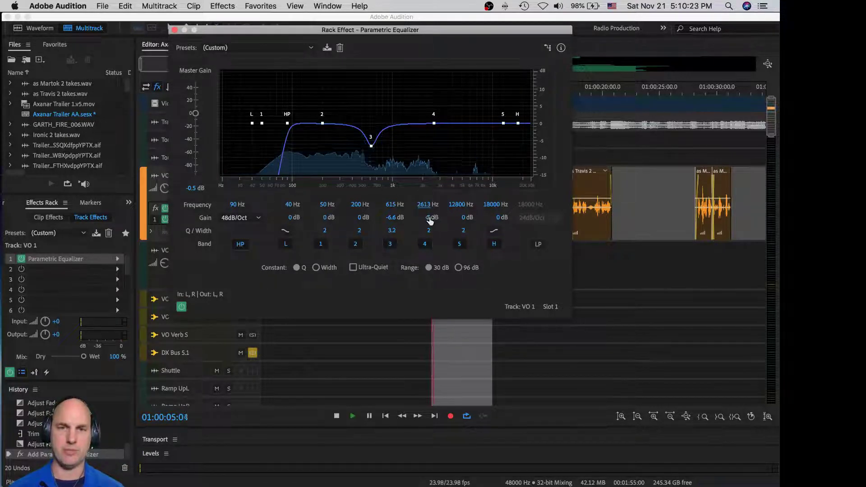
pyautogui.moveTo(430, 219); pyautogui.dragTo(421, 237)
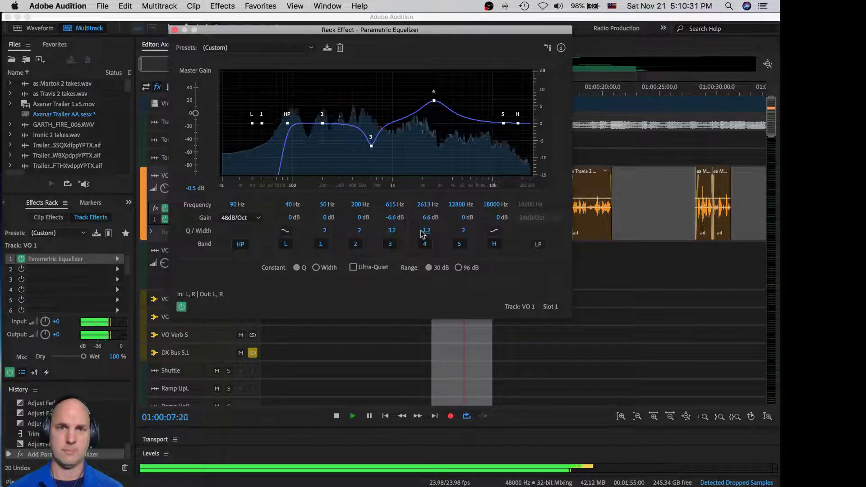
pyautogui.click(427, 217)
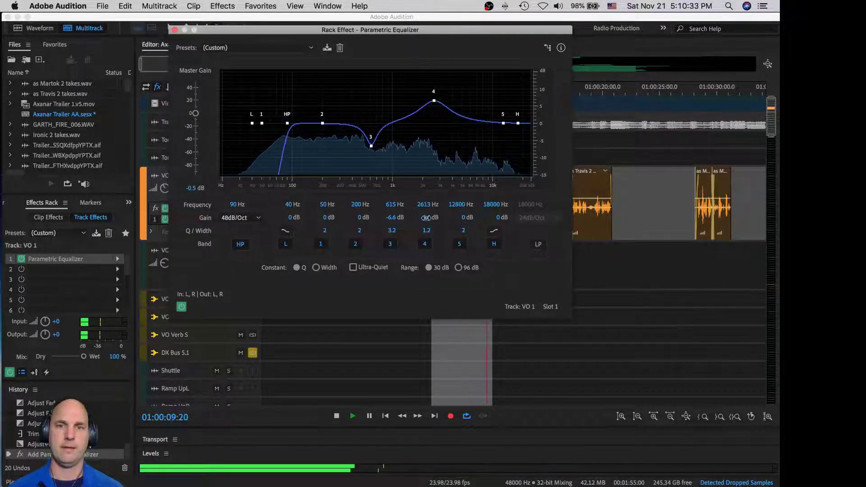
pyautogui.write('7')
pyautogui.press('Return')
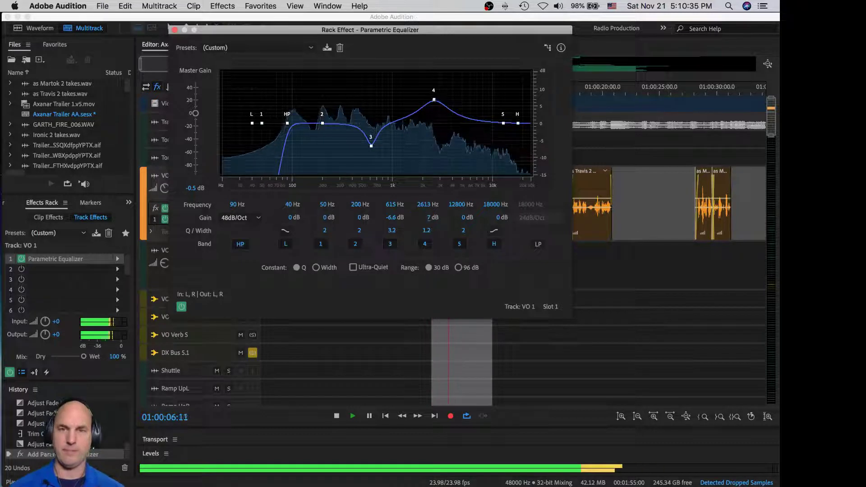
pyautogui.press('space')
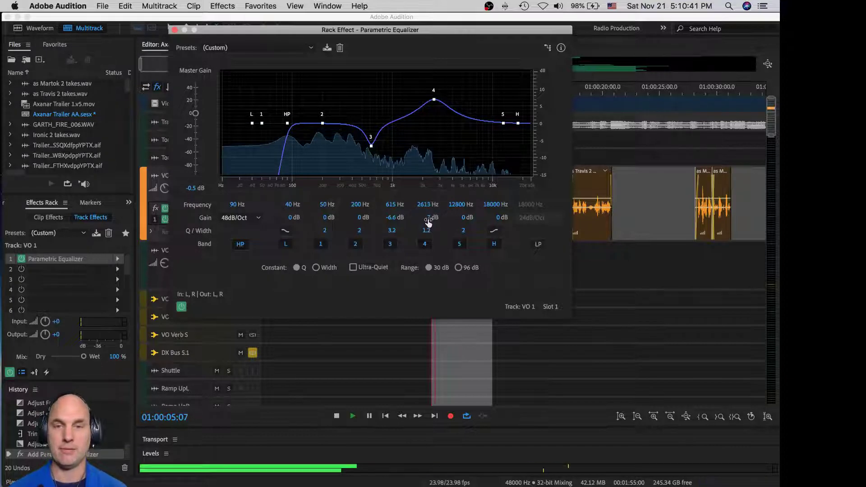
pyautogui.press('space')
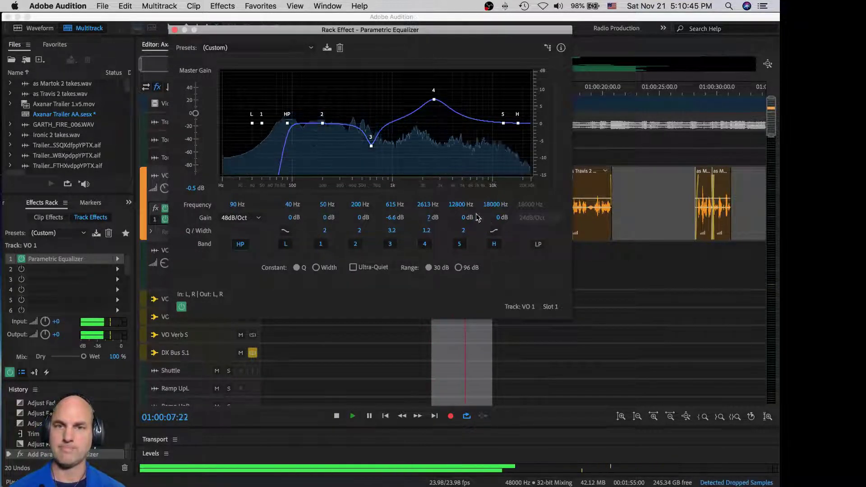
# Boost band 5 by about 8.3 dB at 10242 Hz while listening, raising the system volume during playback.
pyautogui.moveTo(461, 205)
pyautogui.mouseDown()
pyautogui.moveTo(451, 205)
pyautogui.moveTo(458, 207)
pyautogui.mouseUp()
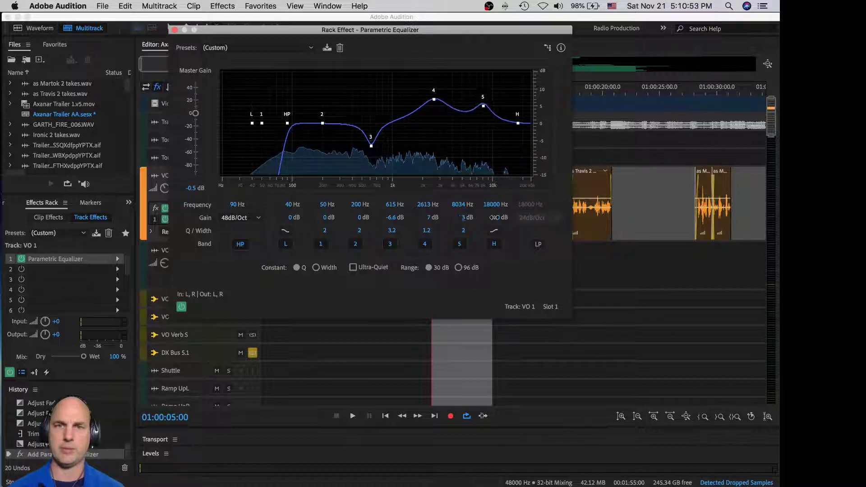
pyautogui.press('space')
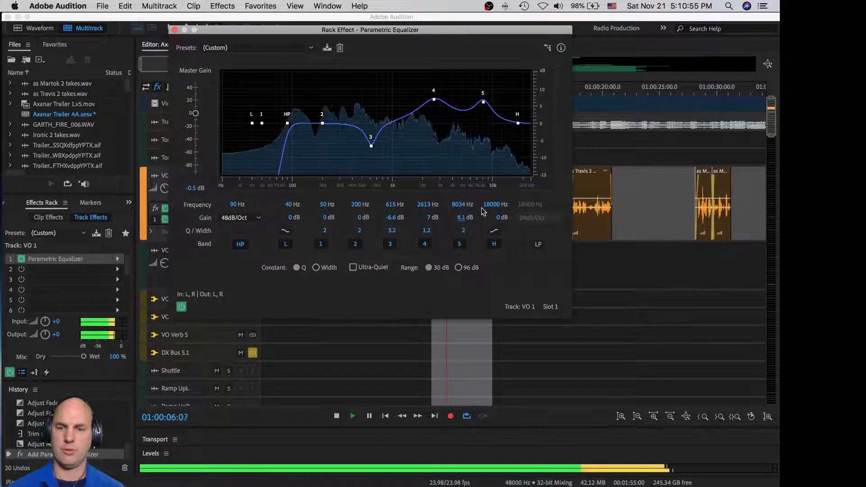
pyautogui.press('XF86AudioRaiseVolume')
pyautogui.press('XF86AudioRaiseVolume')
pyautogui.press('XF86AudioRaiseVolume')
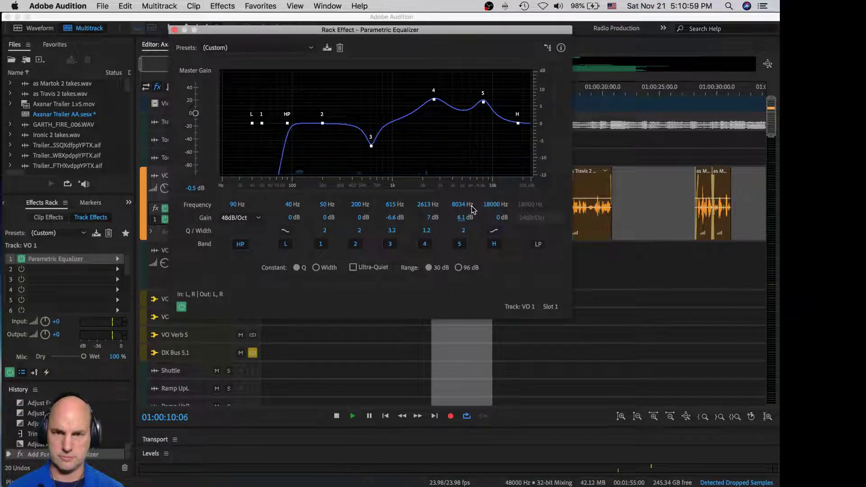
pyautogui.moveTo(460, 202); pyautogui.dragTo(475, 218)
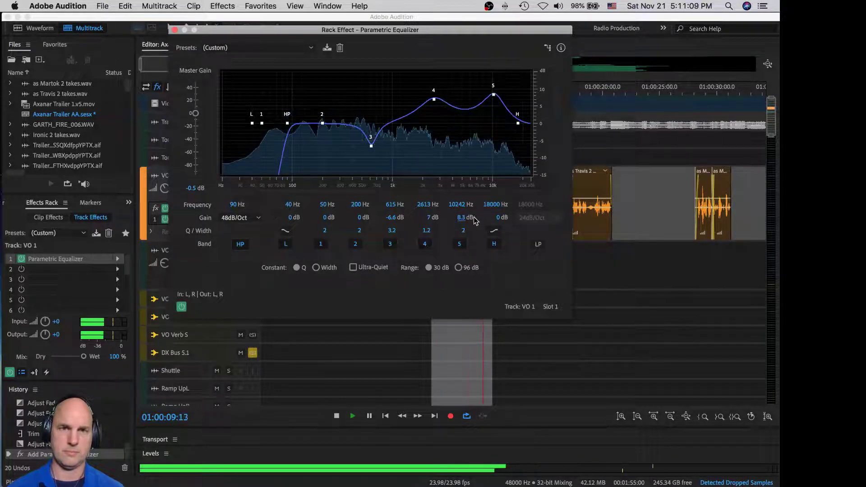
pyautogui.press('space')
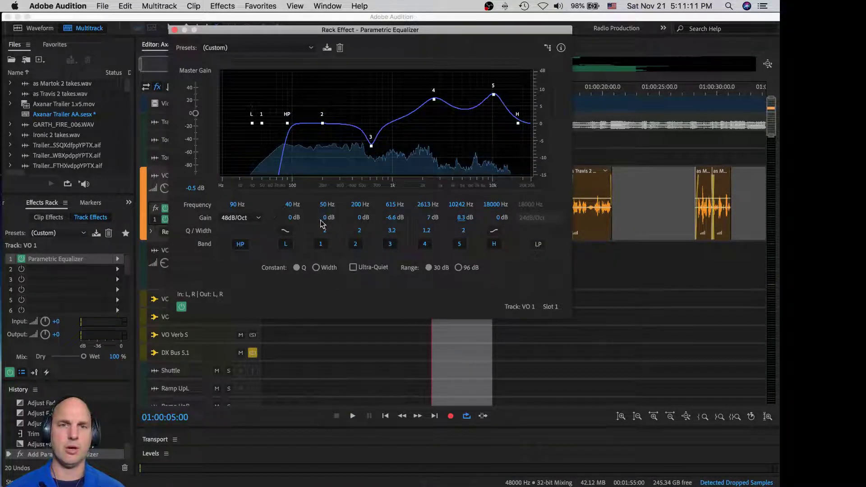
# Move the low shelf to about 211 Hz and raise its gain to about 5.5 dB during playback.
pyautogui.moveTo(289, 207); pyautogui.dragTo(339, 203)
pyautogui.click(276, 94)
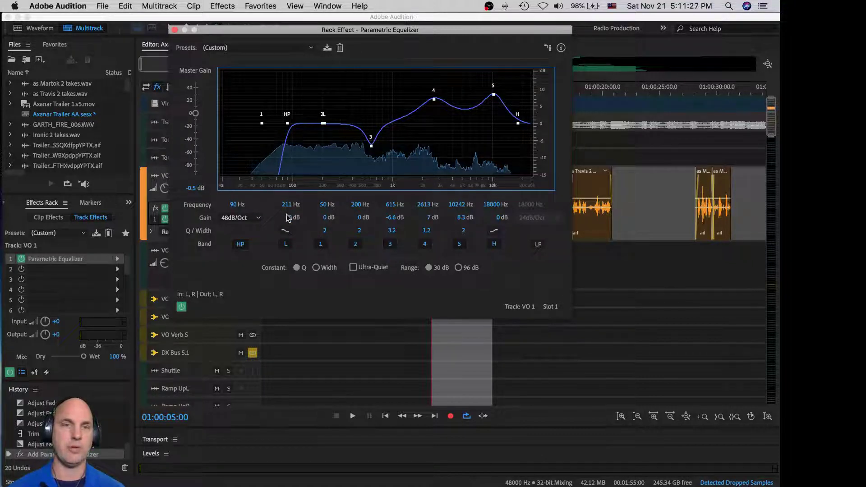
pyautogui.press('space')
pyautogui.moveTo(287, 218); pyautogui.dragTo(315, 212)
pyautogui.press('space')
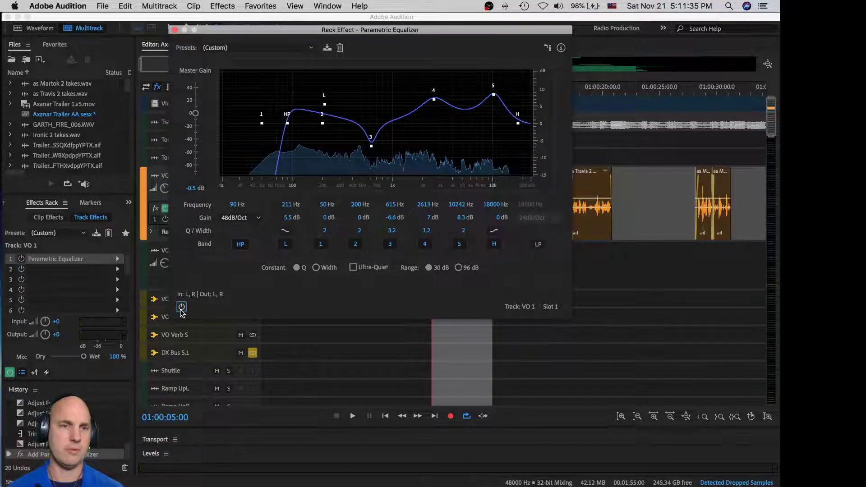
# Compare the VO 1 selection with the equalizer bypassed and enabled, leave it enabled, and close the effect window.
pyautogui.press('space')
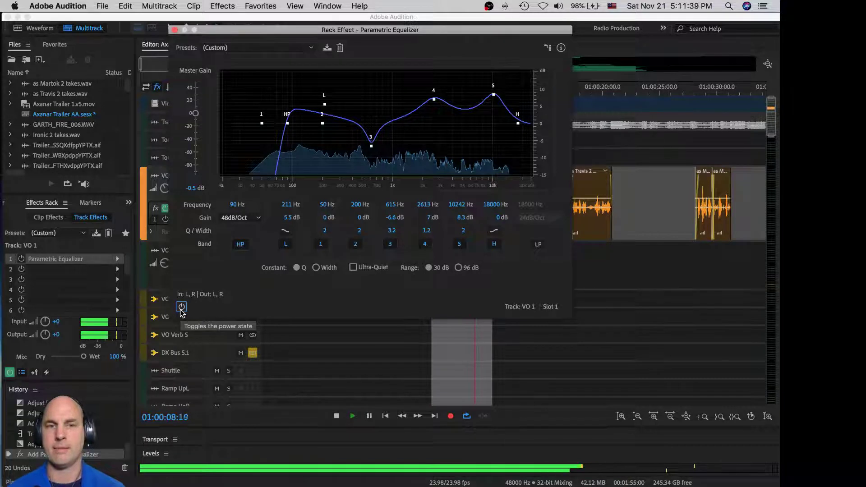
pyautogui.press('space')
pyautogui.click(181, 307)
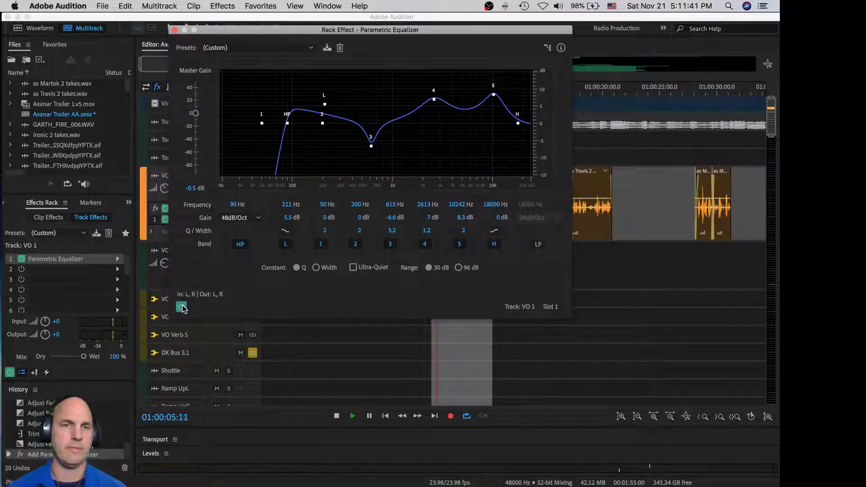
pyautogui.press('space')
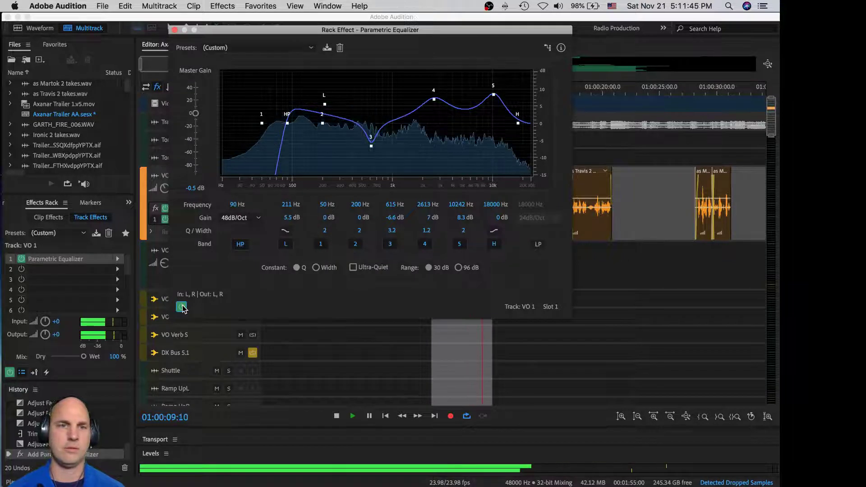
pyautogui.press('space')
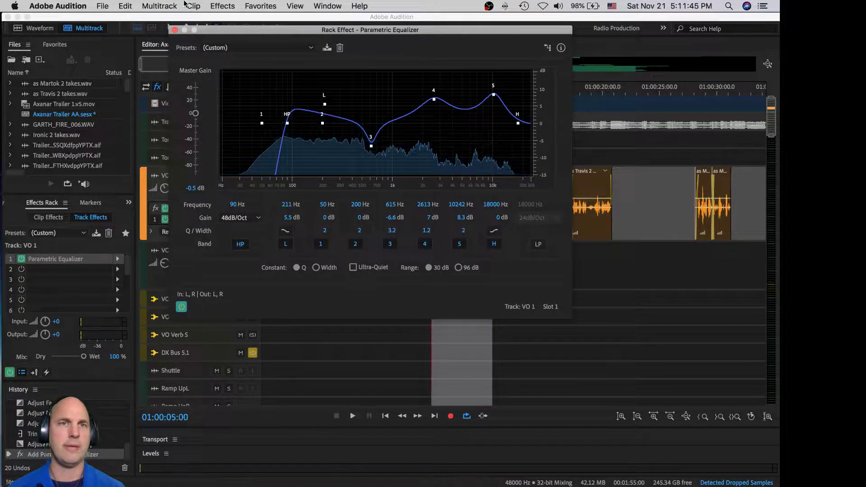
pyautogui.click(175, 30)
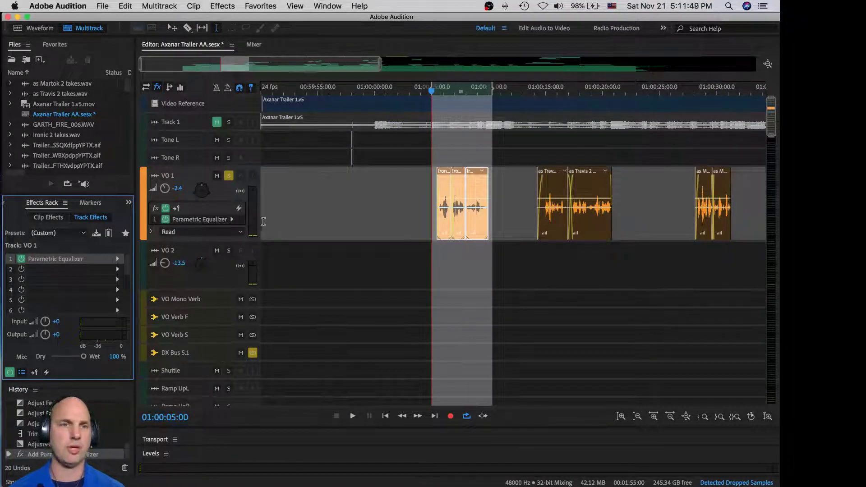
# Enlarge the VO 1 track and add a Multiband Compressor to its second effect slot, moving the effect window clear of the selection.
pyautogui.moveTo(247, 241); pyautogui.dragTo(242, 266)
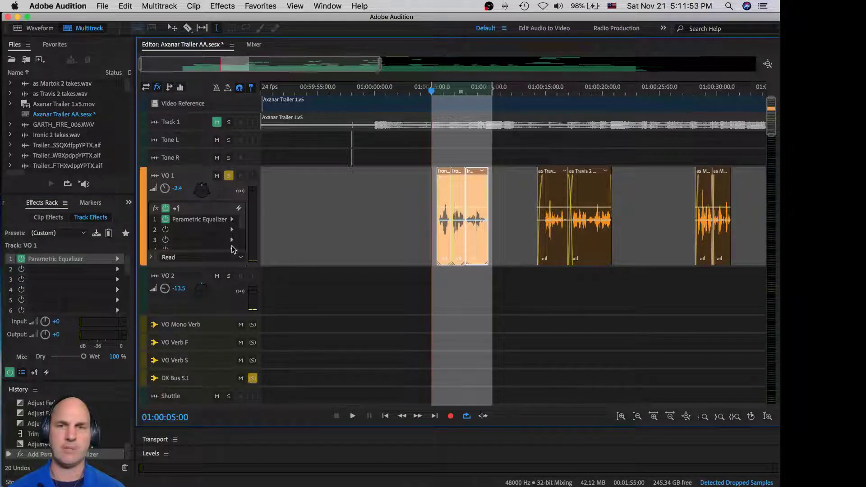
pyautogui.click(232, 230)
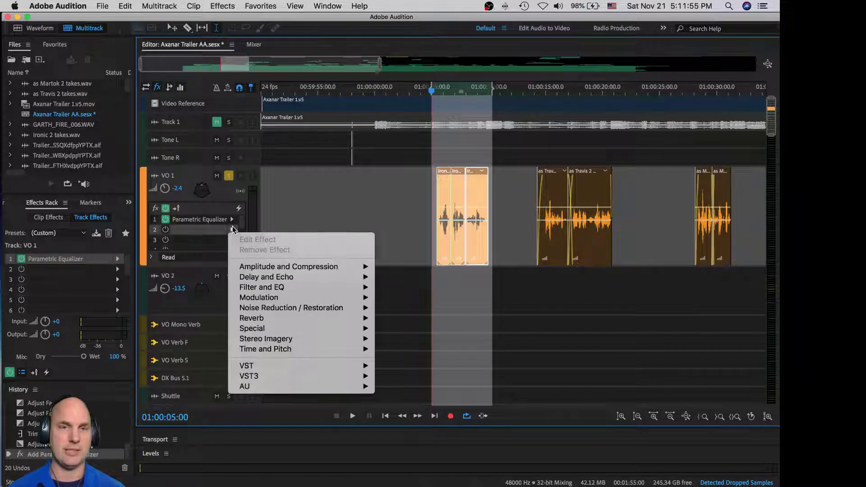
pyautogui.moveTo(261, 267)
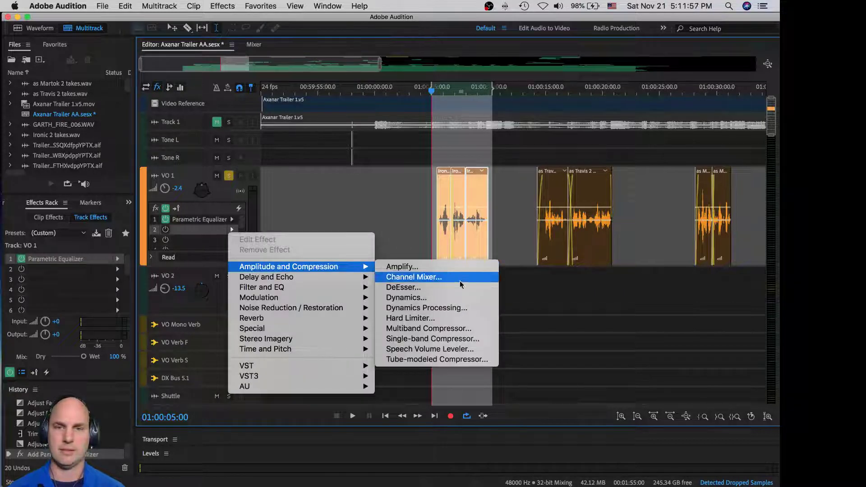
pyautogui.click(464, 329)
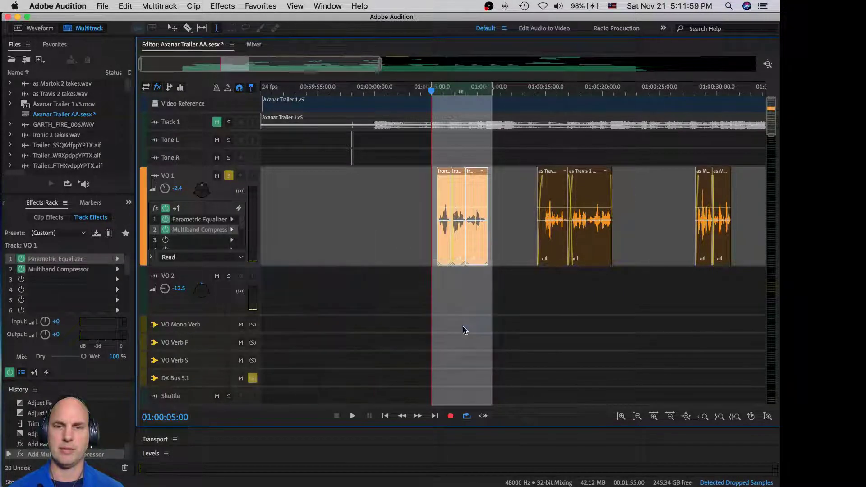
pyautogui.moveTo(343, 75); pyautogui.dragTo(303, 22)
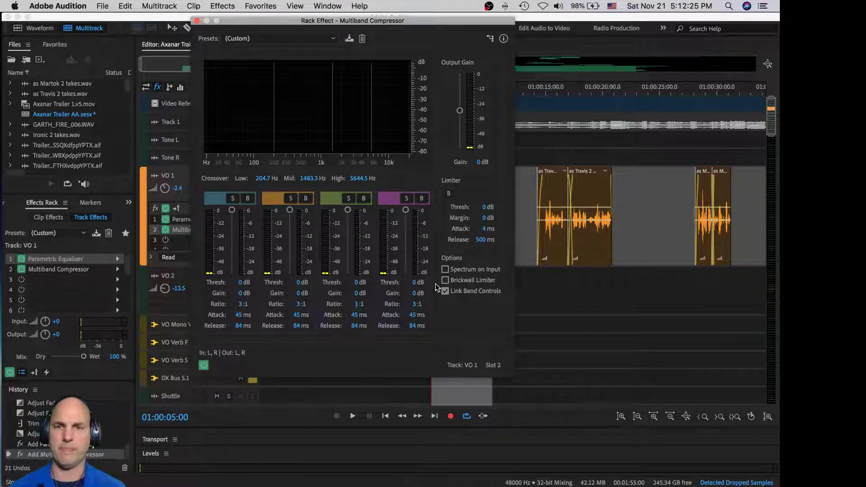
# Lower all four linked band thresholds to -38 dB while playing the selection, and unlink the band controls.
pyautogui.press('space')
pyautogui.moveTo(347, 210); pyautogui.dragTo(343, 254)
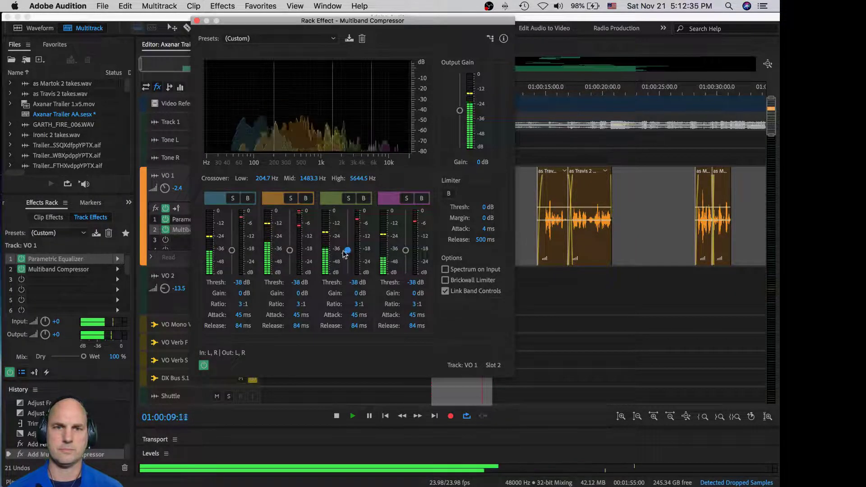
pyautogui.press('space')
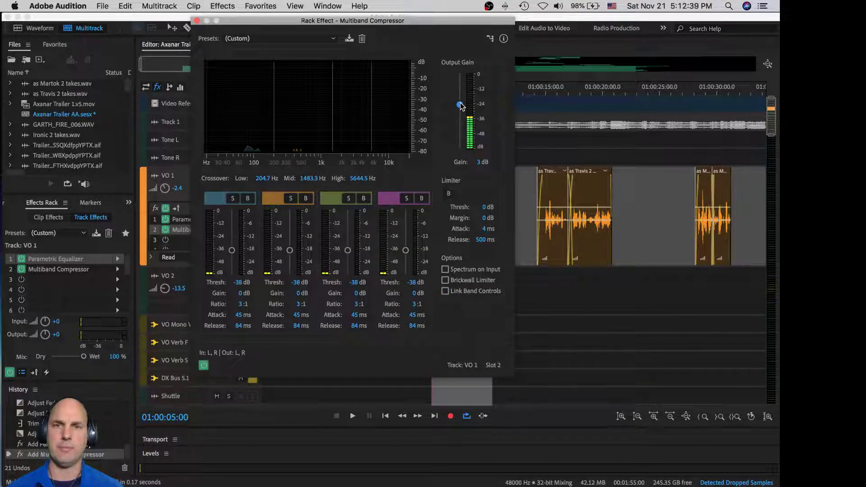
# Raise the compressor's output gain to 5 dB and the low band's threshold to -28 dB during playback.
pyautogui.press('space')
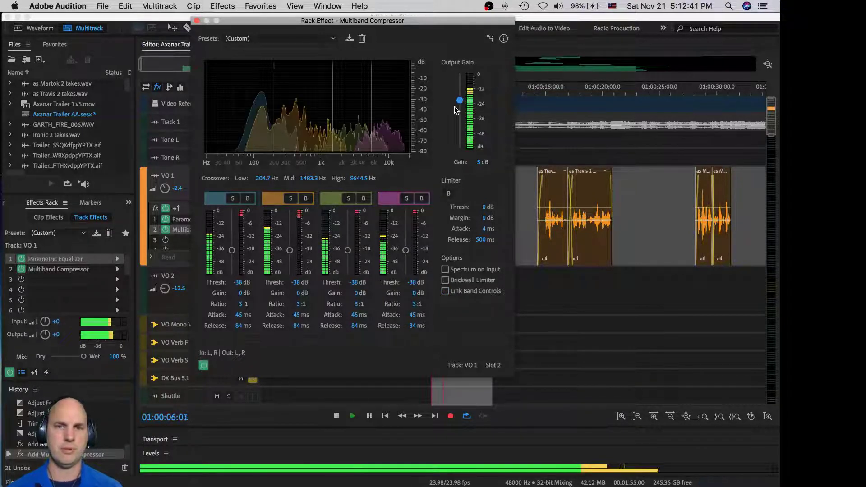
pyautogui.moveTo(231, 250); pyautogui.dragTo(232, 239)
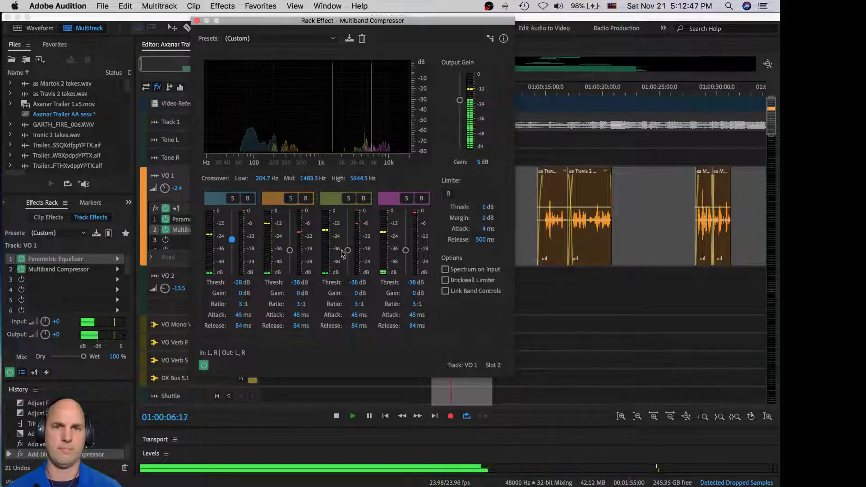
# Solo each of the four compressor bands in turn to hear its contribution, leaving all bands unsoloed.
pyautogui.click(350, 199)
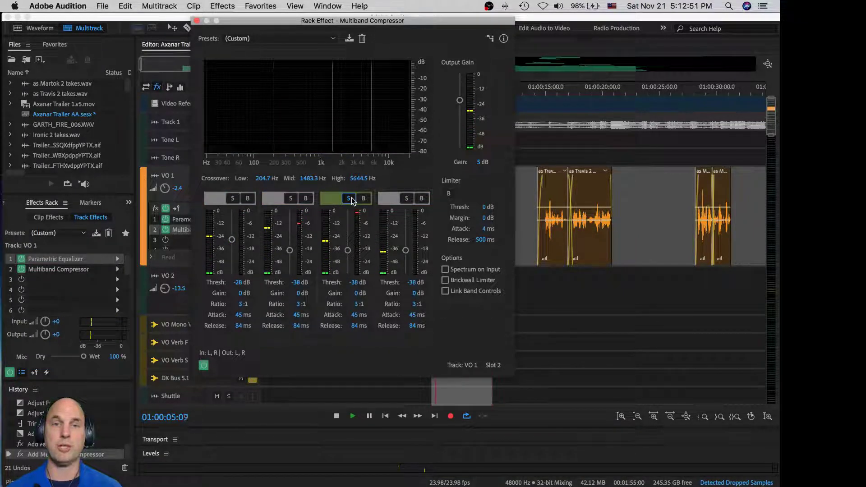
pyautogui.click(351, 197)
pyautogui.click(291, 198)
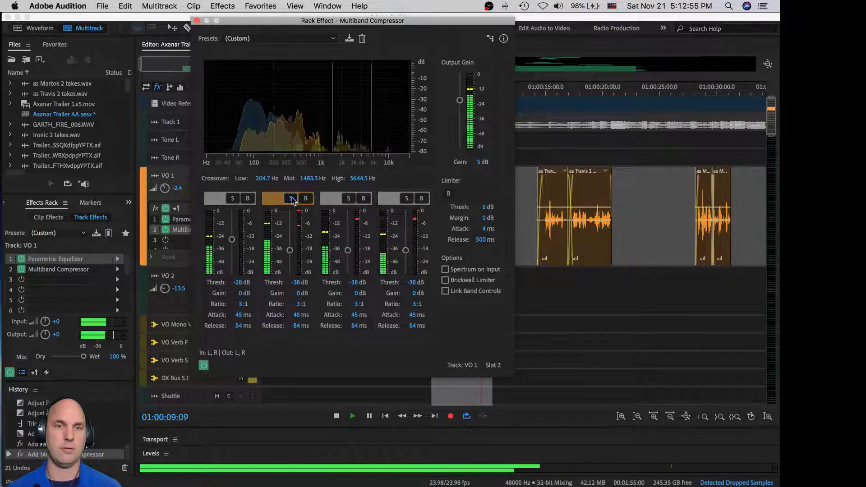
pyautogui.click(290, 198)
pyautogui.click(232, 199)
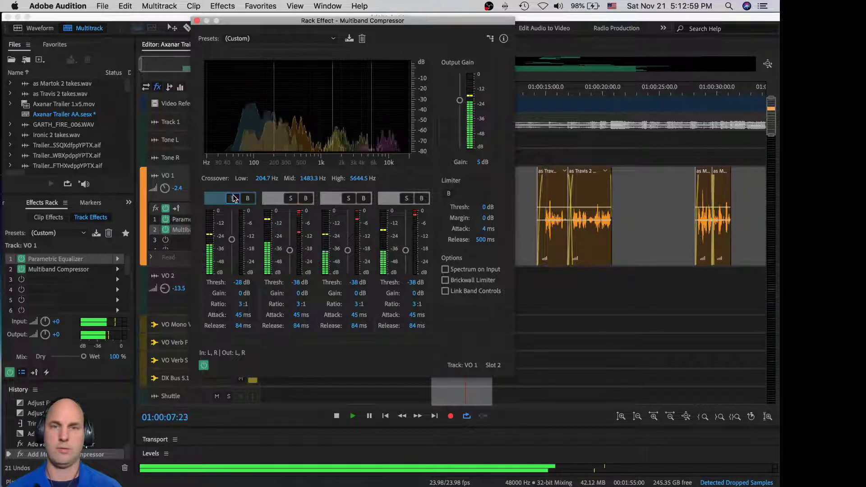
pyautogui.click(233, 199)
pyautogui.click(407, 198)
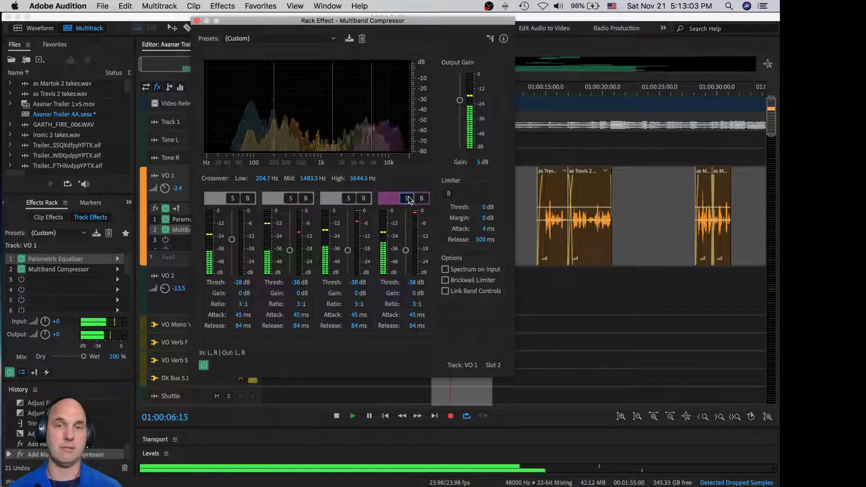
pyautogui.click(407, 198)
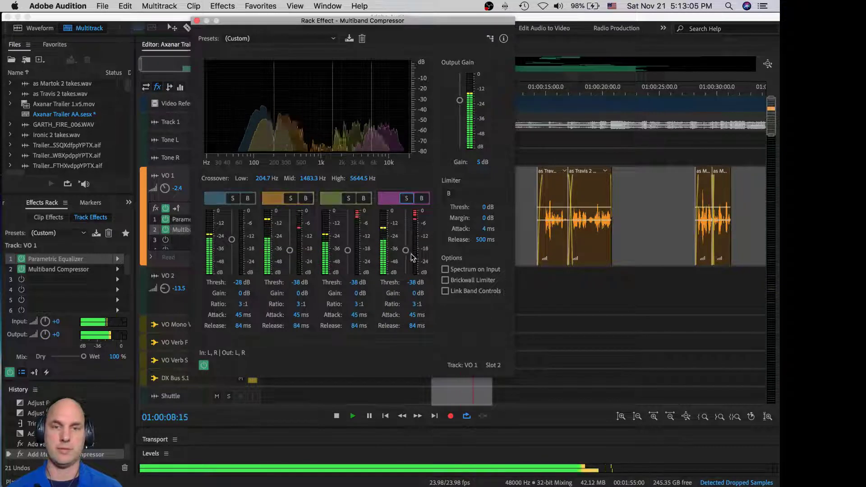
# Set the highest band's attack to 5 ms and lower its threshold to -45 dB during playback.
pyautogui.moveTo(406, 318); pyautogui.dragTo(397, 317)
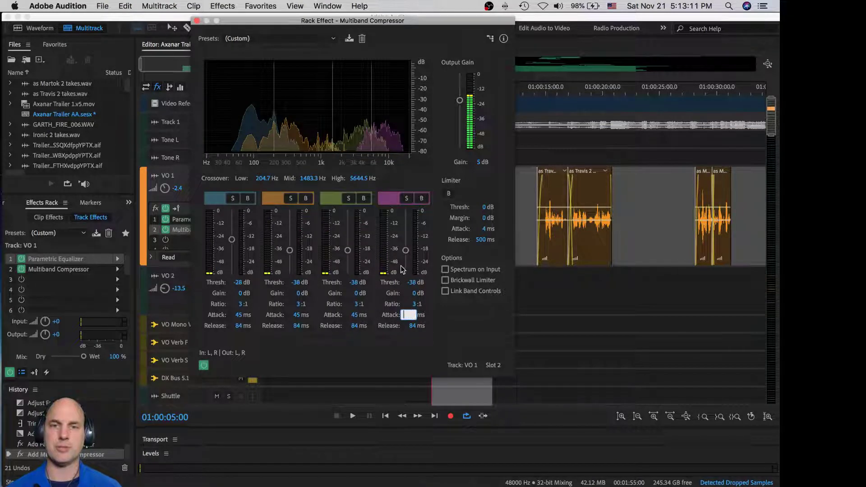
pyautogui.press('space')
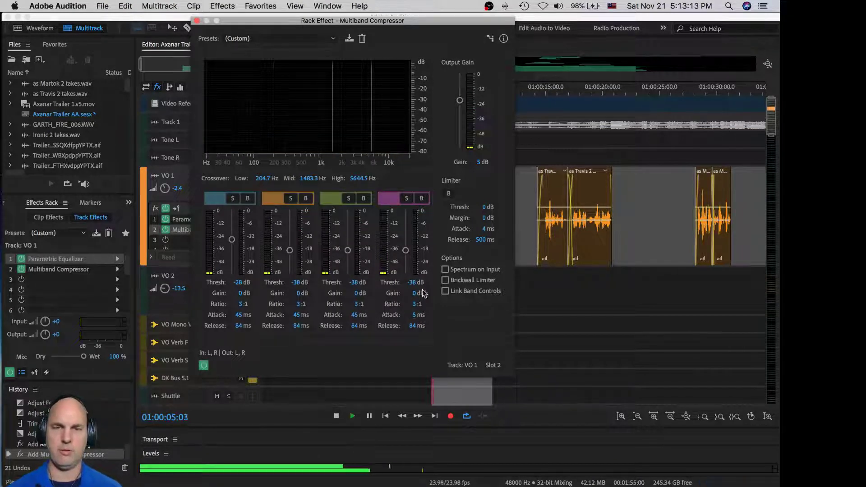
pyautogui.moveTo(405, 251); pyautogui.dragTo(405, 258)
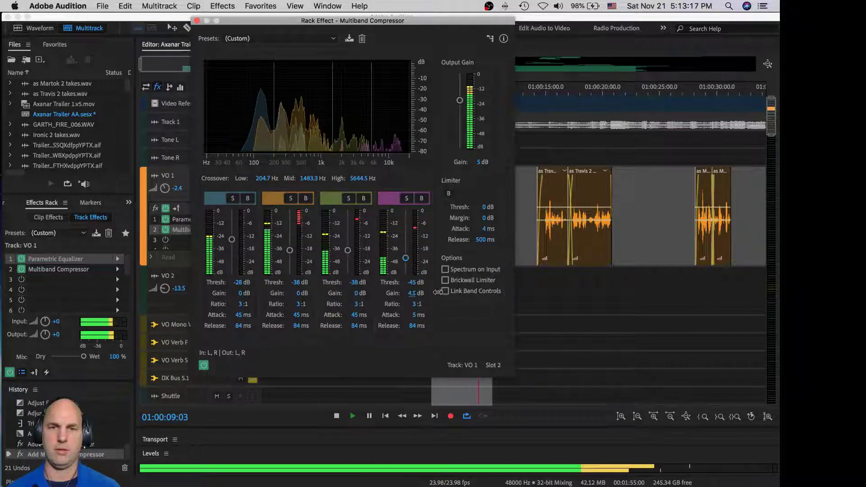
# Raise the highest band's gain to 7.4 dB and audition the selection.
pyautogui.moveTo(414, 294); pyautogui.dragTo(453, 291)
pyautogui.press('space')
pyautogui.press('space')
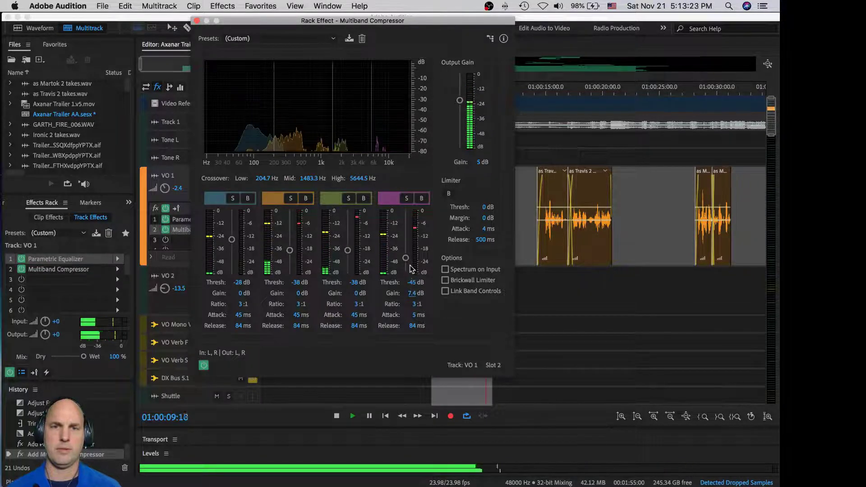
pyautogui.press('space')
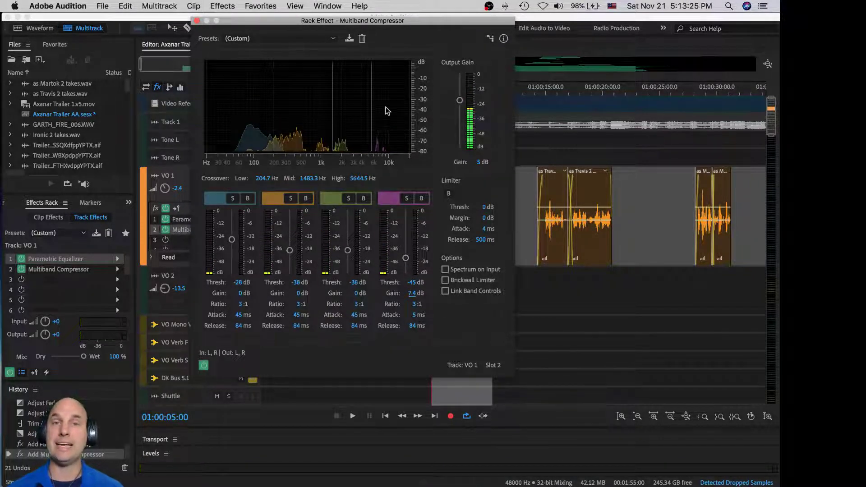
pyautogui.press('space')
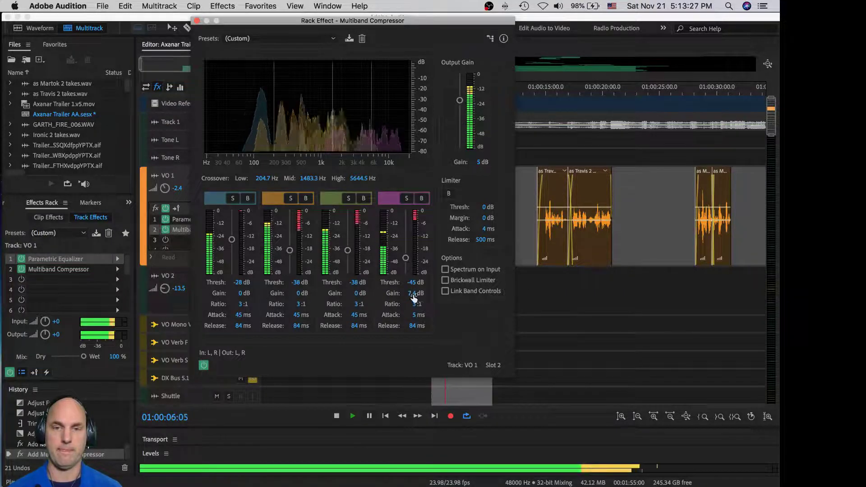
# Fine-tune the band thresholds during playback: highest band -42 dB, third band -33 dB, and lowest band -34 dB.
pyautogui.moveTo(406, 259); pyautogui.dragTo(406, 256)
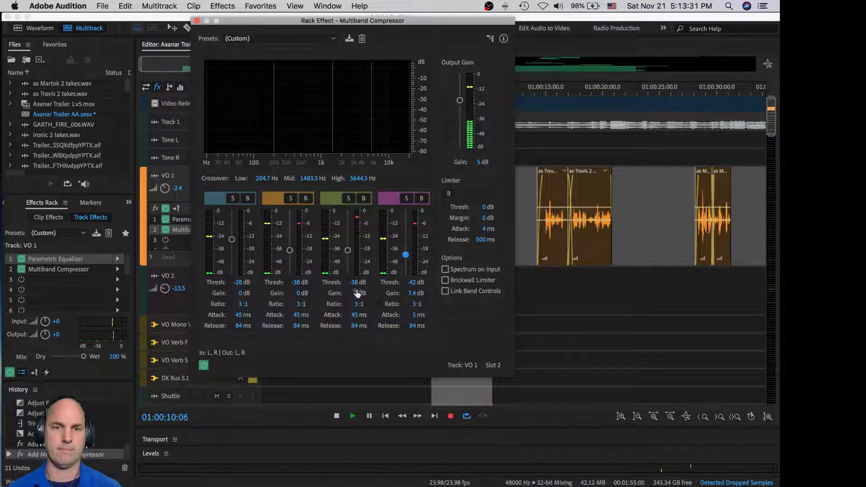
pyautogui.moveTo(348, 251)
pyautogui.mouseDown()
pyautogui.moveTo(349, 269)
pyautogui.moveTo(350, 223)
pyautogui.moveTo(353, 247)
pyautogui.mouseUp()
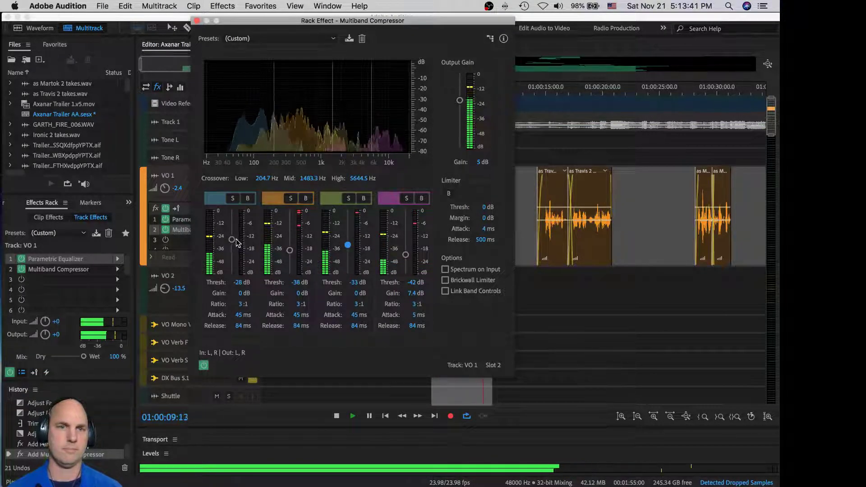
pyautogui.moveTo(231, 240); pyautogui.dragTo(232, 246)
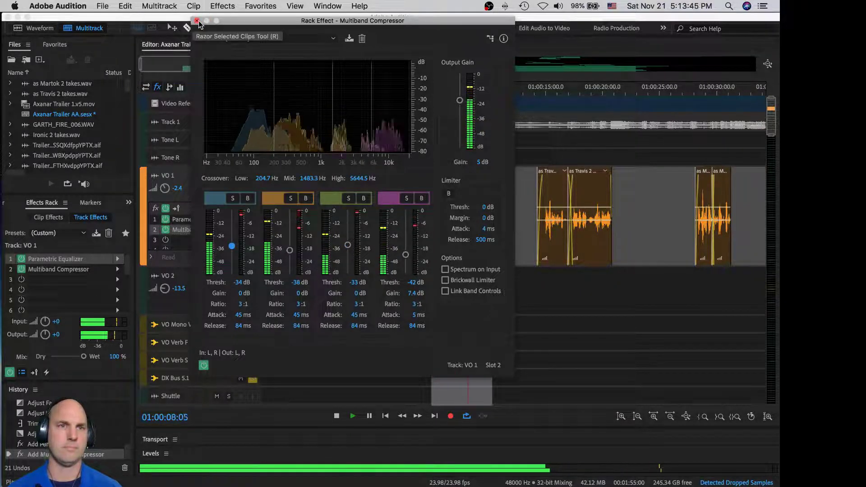
# Compare the VO 1 selection with its effects rack bypassed and enabled, leave the rack enabled, and close the compressor window.
pyautogui.click(10, 373)
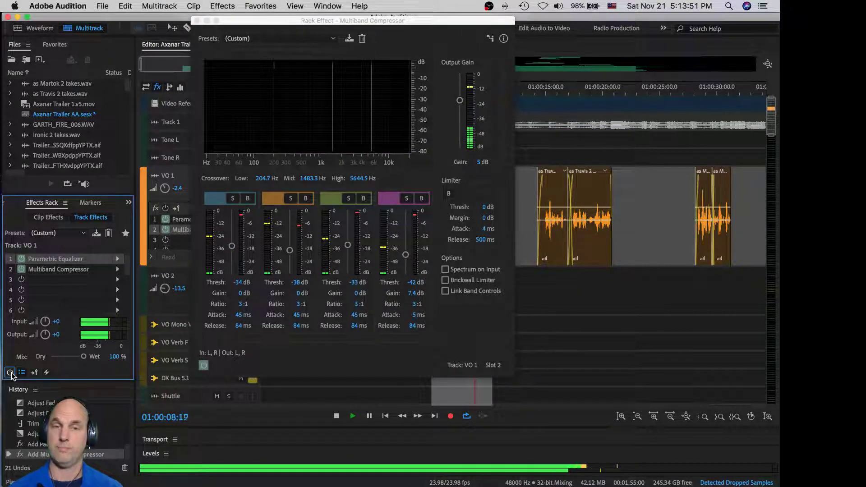
pyautogui.press('space')
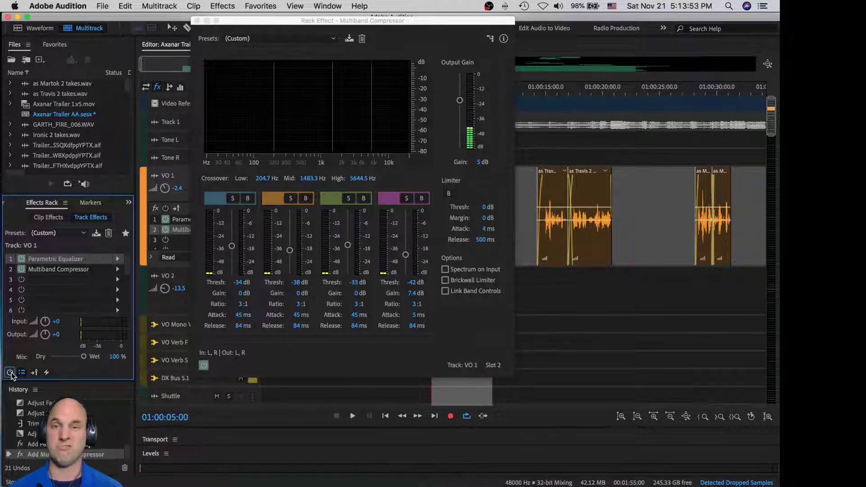
pyautogui.click(10, 372)
pyautogui.press('space')
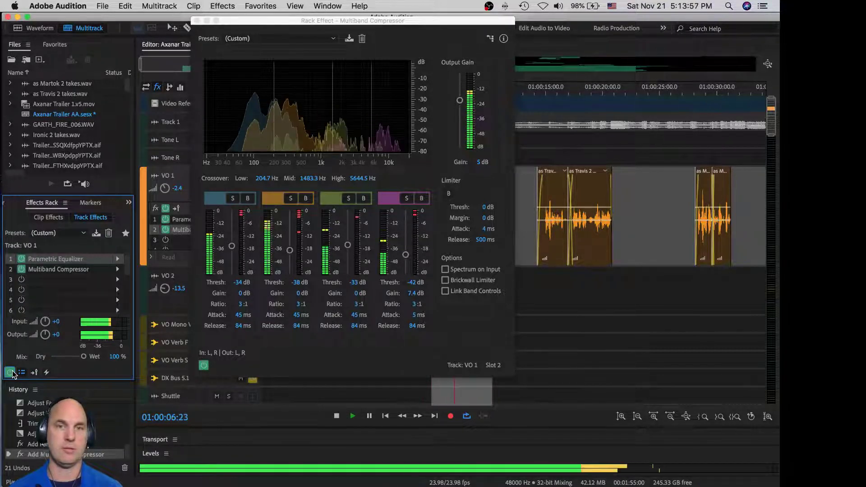
pyautogui.click(198, 21)
pyautogui.press('space')
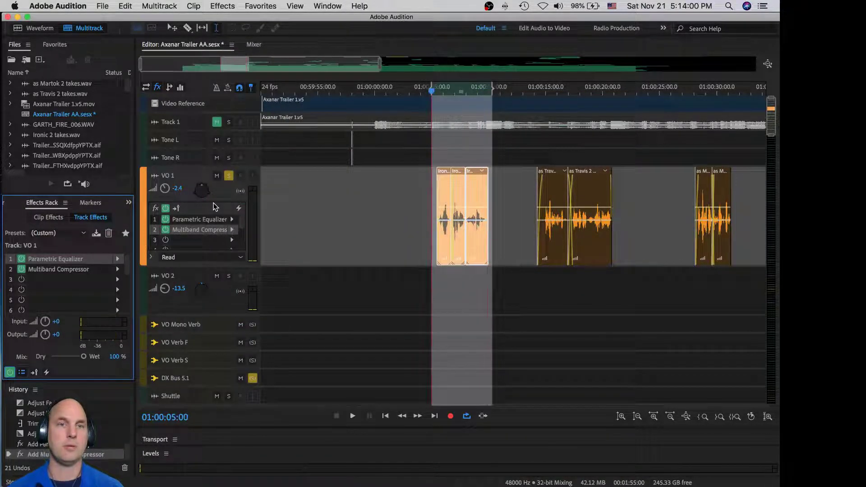
# Add the Pitch Shifter effect to the third effects slot of the VO 1 track.
pyautogui.click(231, 240)
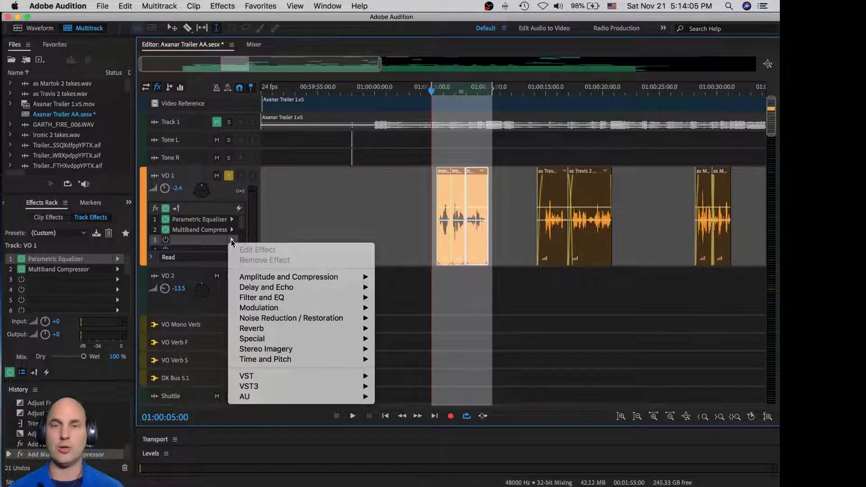
pyautogui.moveTo(259, 311)
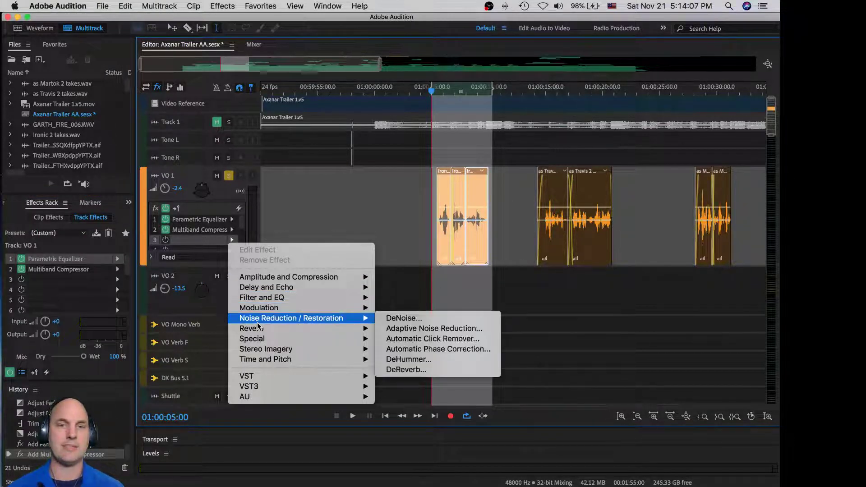
pyautogui.moveTo(261, 338)
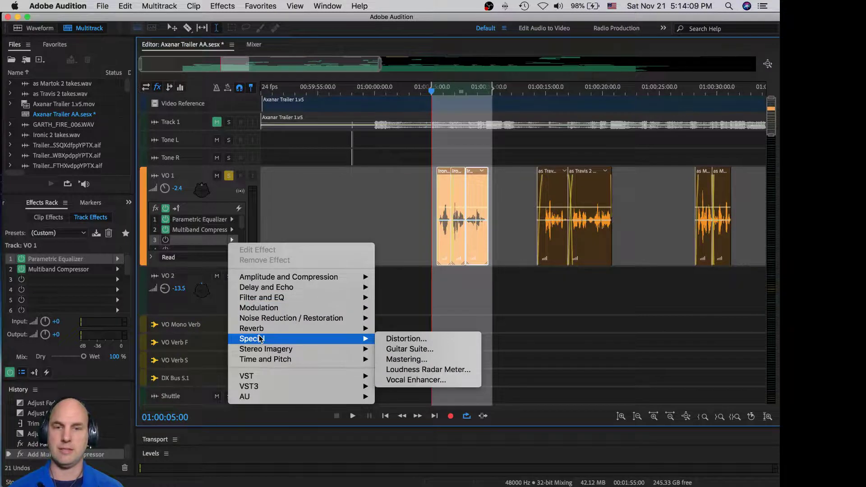
pyautogui.moveTo(277, 397)
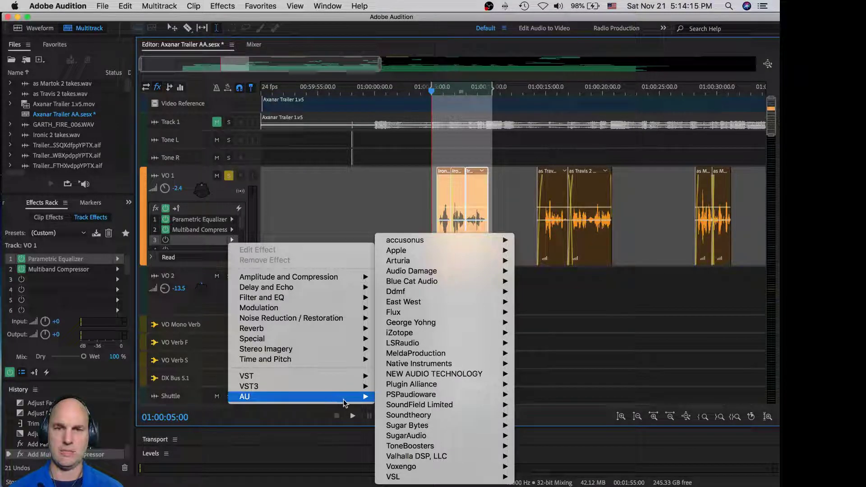
pyautogui.moveTo(412, 399)
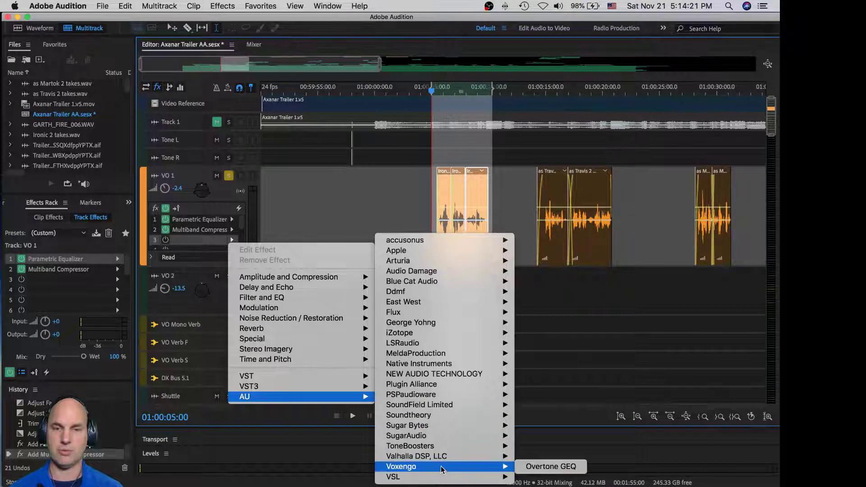
pyautogui.moveTo(461, 448)
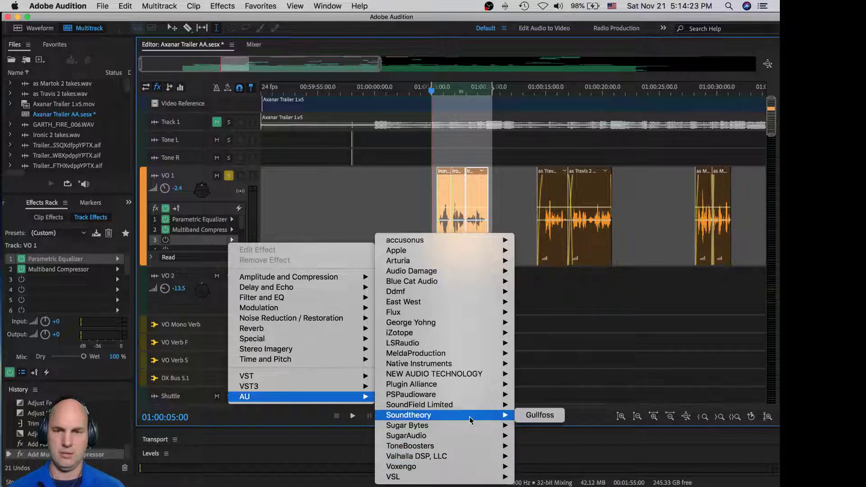
pyautogui.moveTo(474, 333)
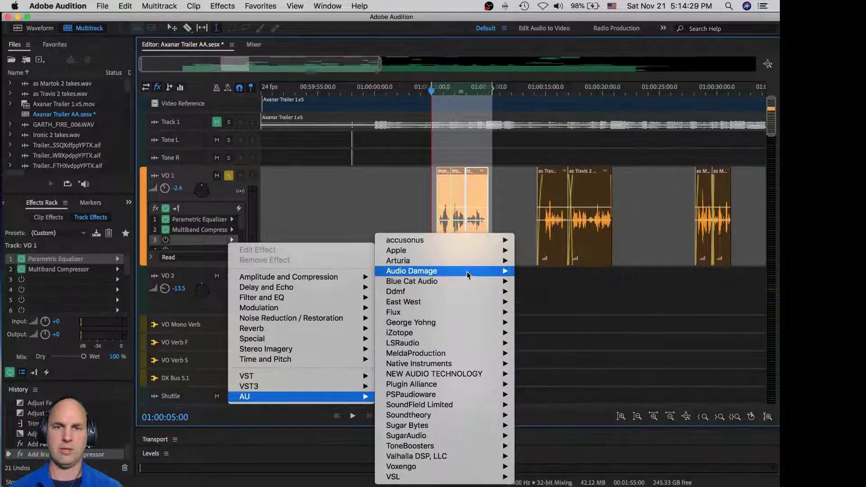
pyautogui.moveTo(467, 264)
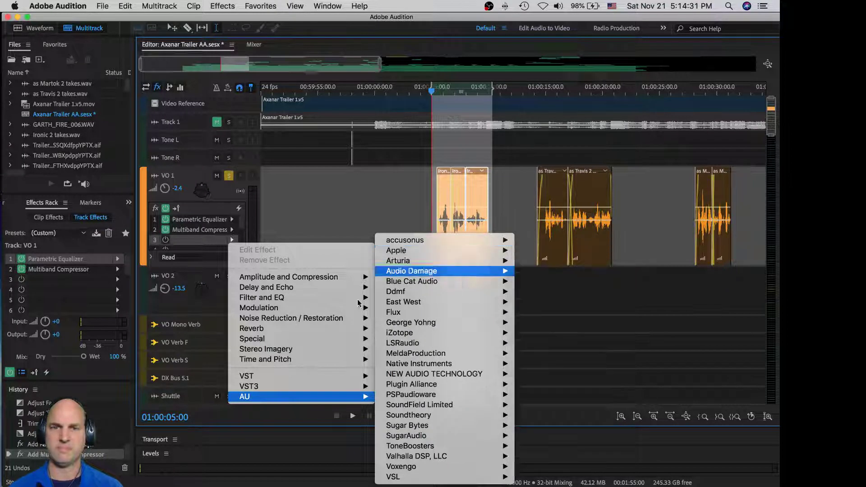
pyautogui.moveTo(291, 339)
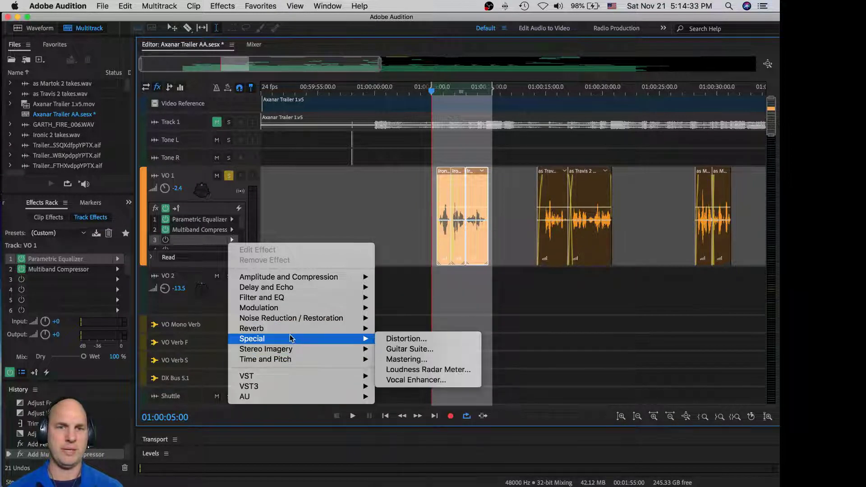
pyautogui.moveTo(296, 361)
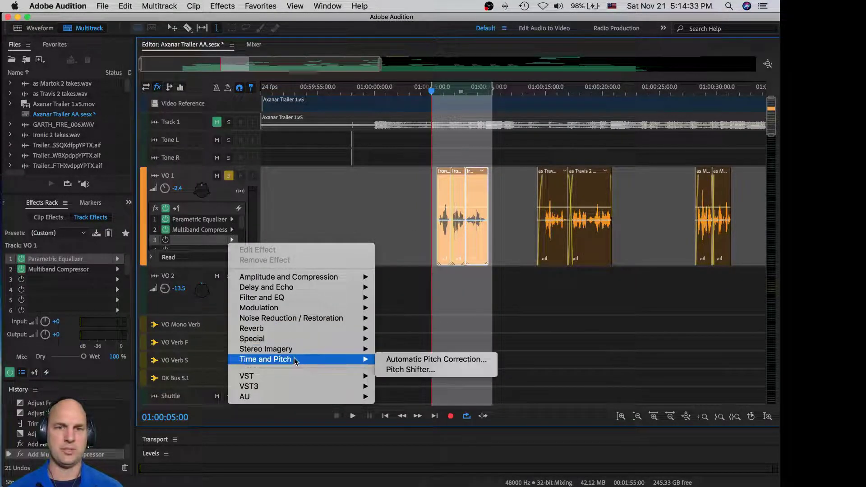
pyautogui.click(408, 371)
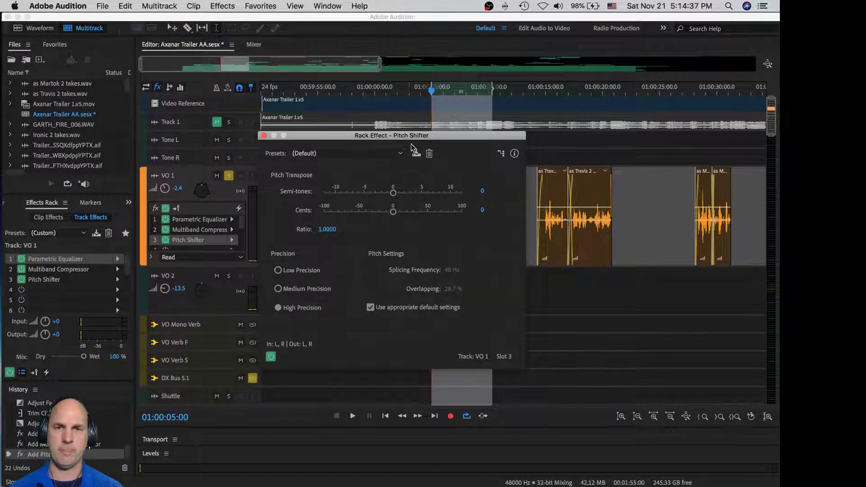
pyautogui.moveTo(414, 135); pyautogui.dragTo(451, 113)
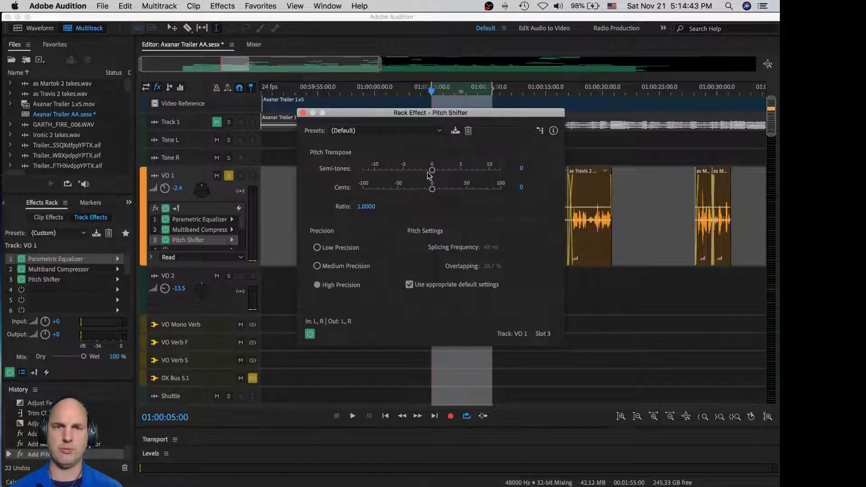
# Audition the VO 1 selection with the Pitch Shifter transposed to -12 semitones, and remove the effect from the track.
pyautogui.press('space')
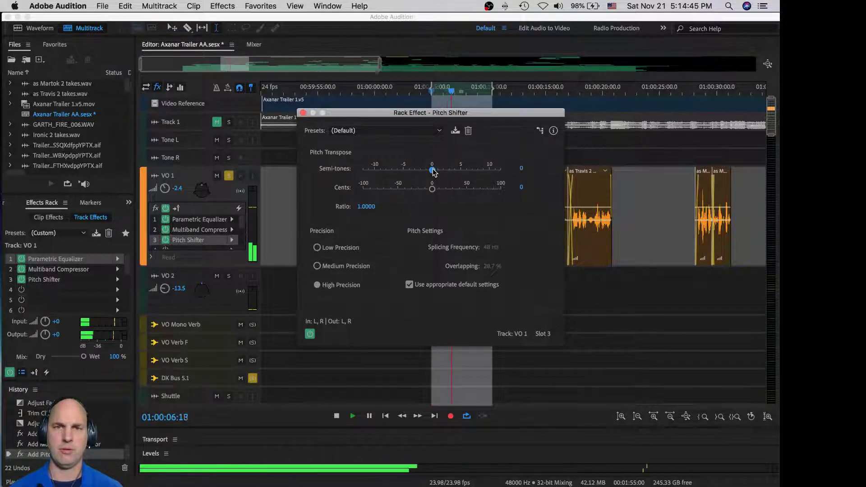
pyautogui.moveTo(432, 171); pyautogui.dragTo(363, 175)
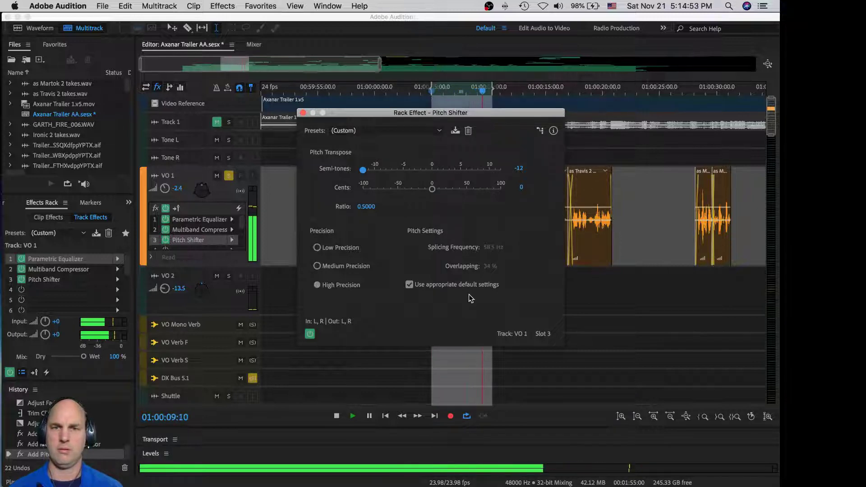
pyautogui.press('space')
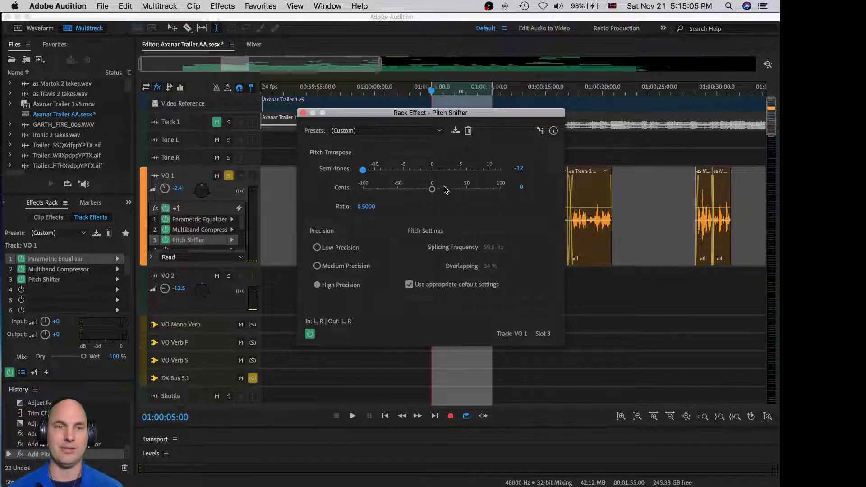
pyautogui.click(233, 243)
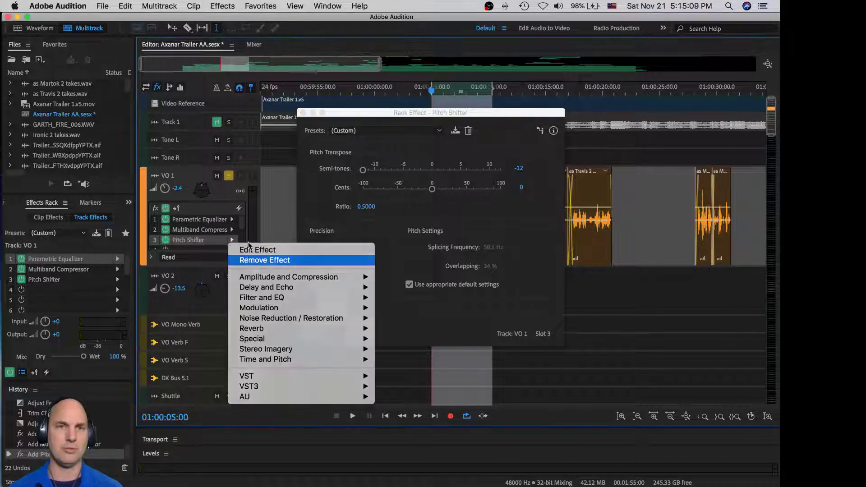
pyautogui.click(249, 260)
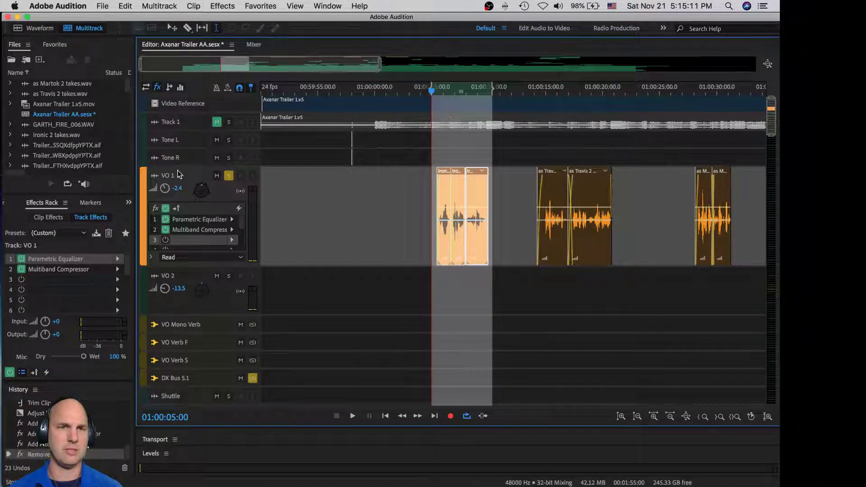
# Switch to the mixer and check the available send destinations for VO 1.
pyautogui.click(254, 45)
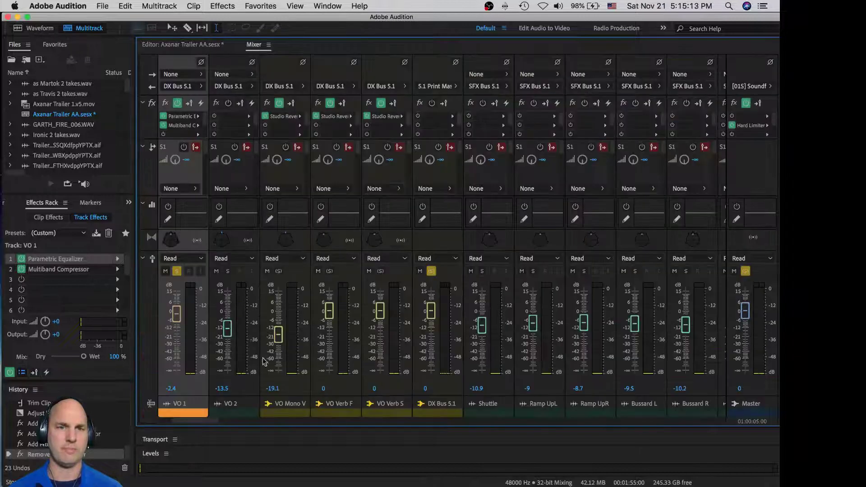
pyautogui.click(189, 189)
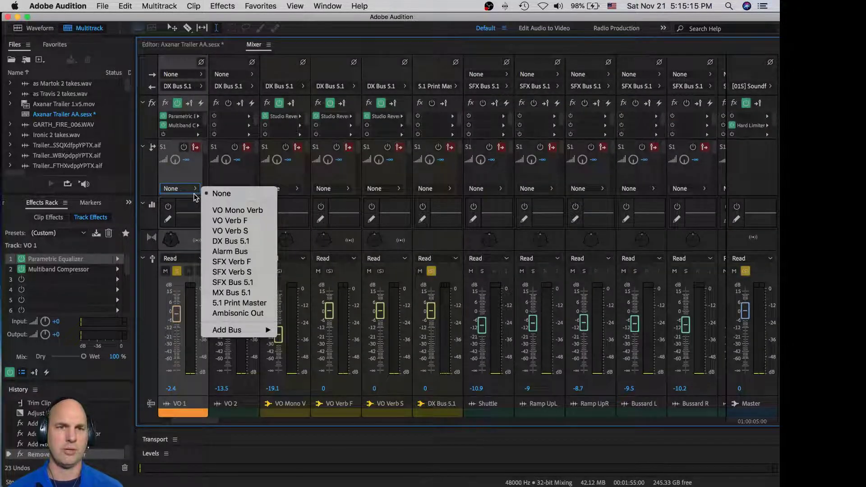
pyautogui.click(185, 175)
# Add a mono audio track after VO 1 and name it VO 1 Pitch.
pyautogui.click(159, 6)
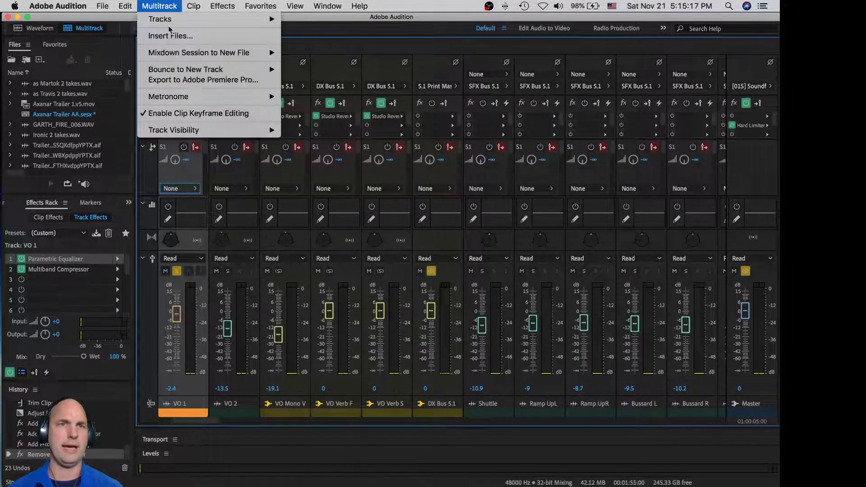
pyautogui.moveTo(168, 20)
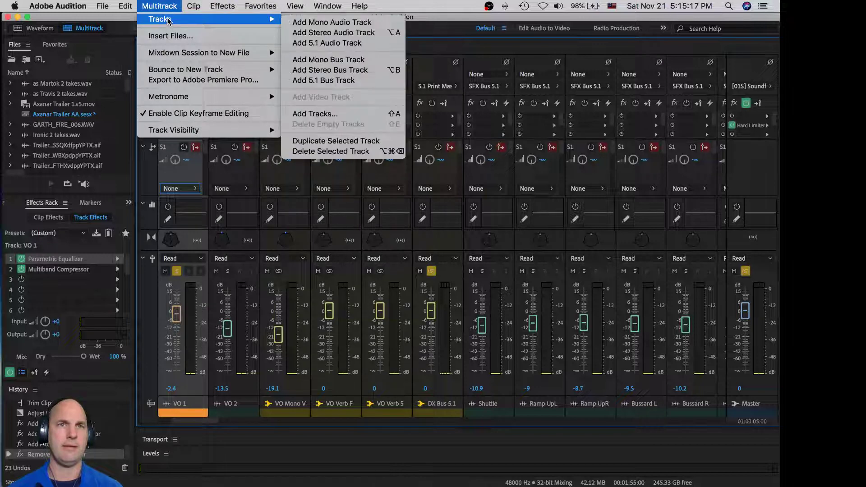
pyautogui.click(358, 23)
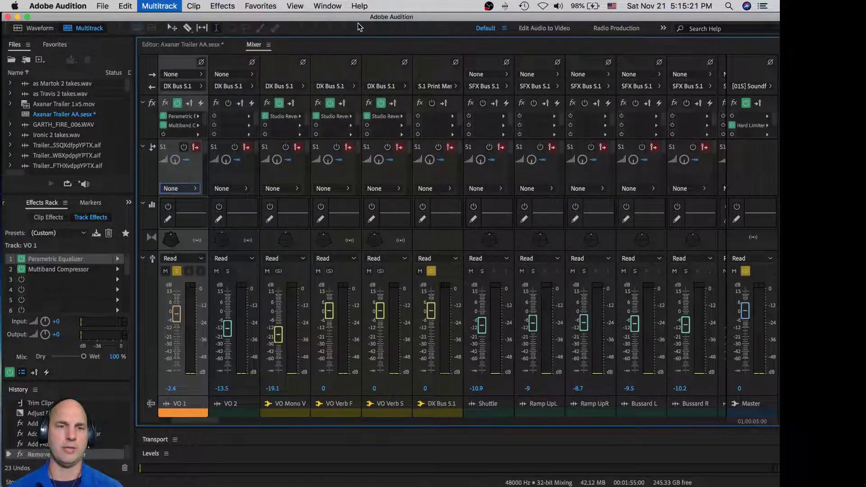
pyautogui.click(236, 405)
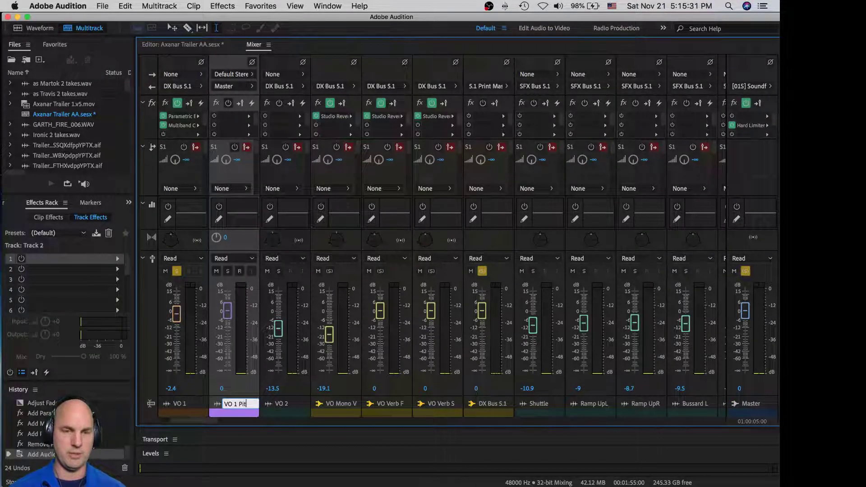
pyautogui.write('ch')
pyautogui.press('Return')
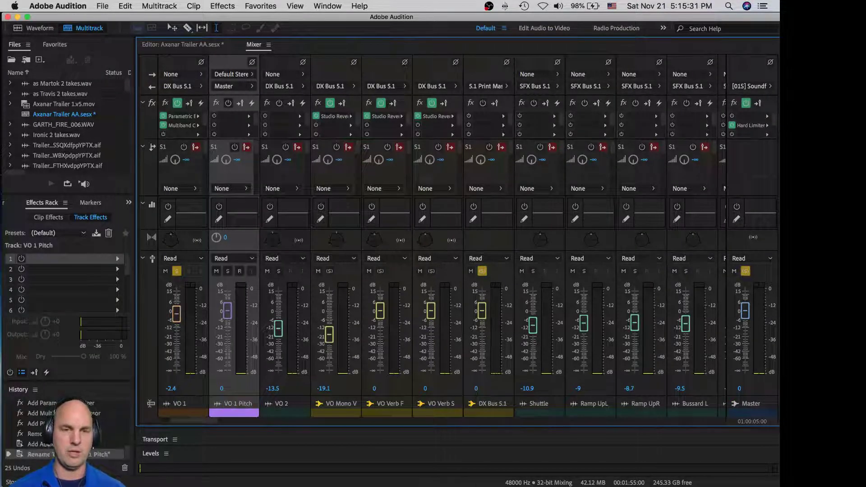
# Assign VO 1's first send to a new mono bus.
pyautogui.click(185, 187)
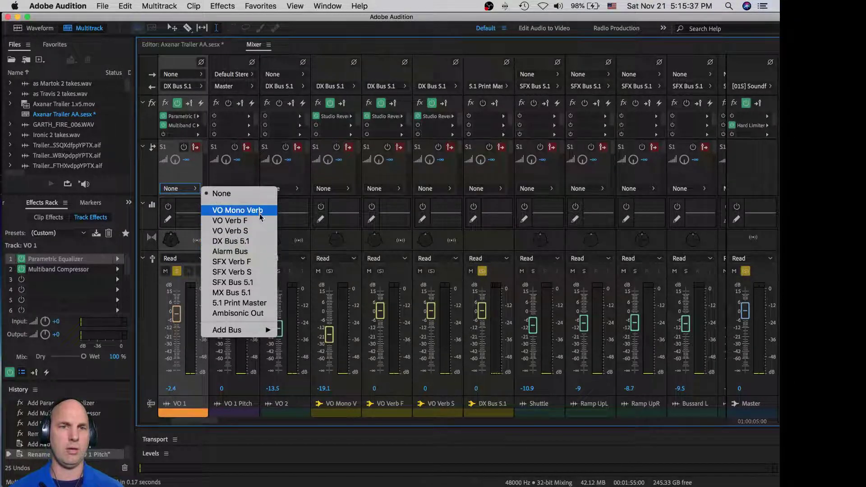
pyautogui.moveTo(267, 332)
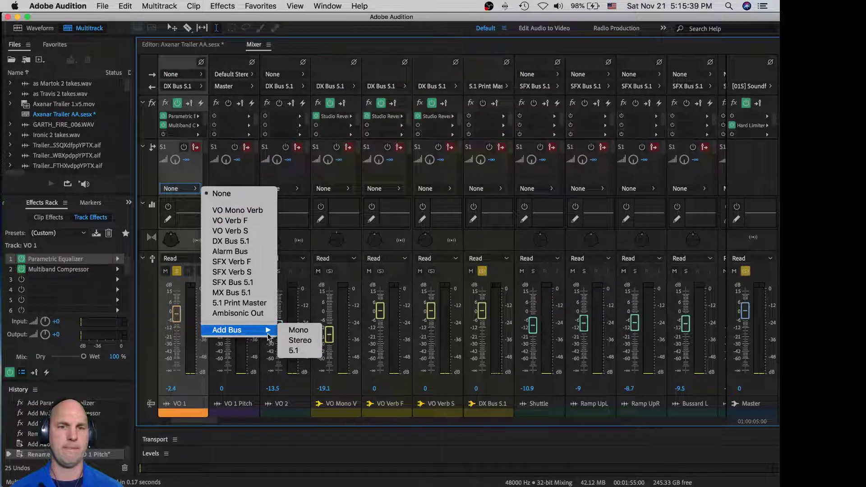
pyautogui.click(296, 329)
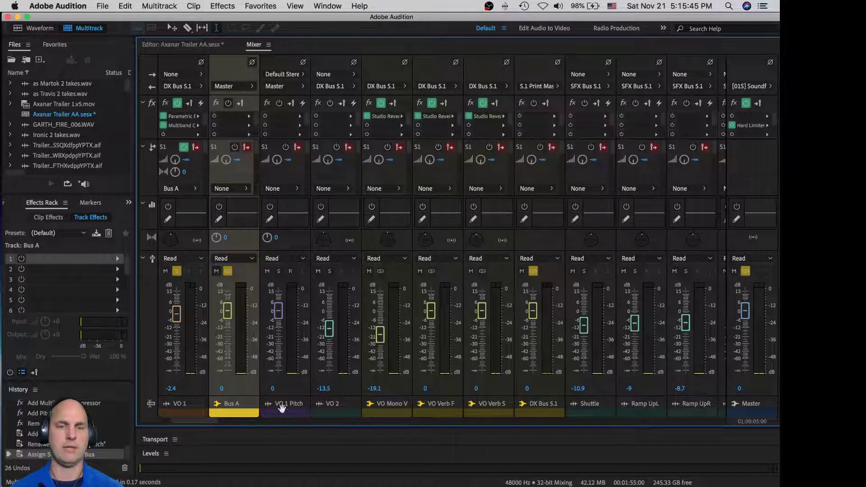
# Delete the VO 1 Pitch audio track.
pyautogui.click(283, 406)
pyautogui.click(165, 8)
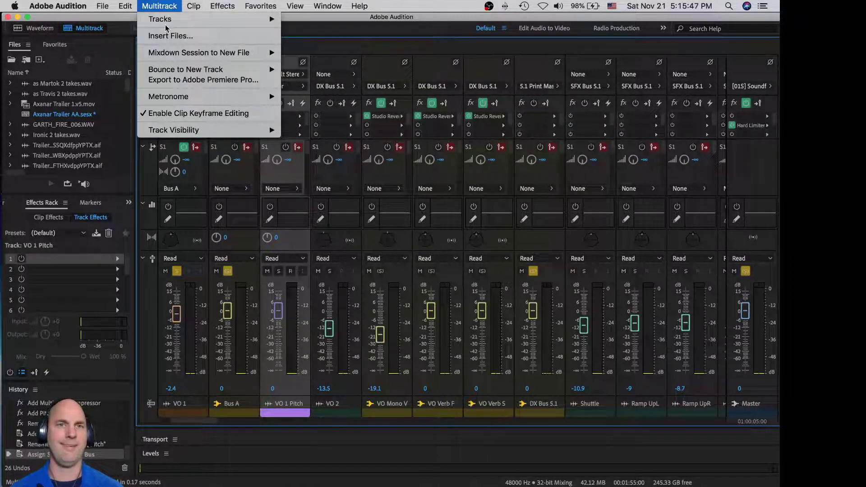
pyautogui.moveTo(253, 20)
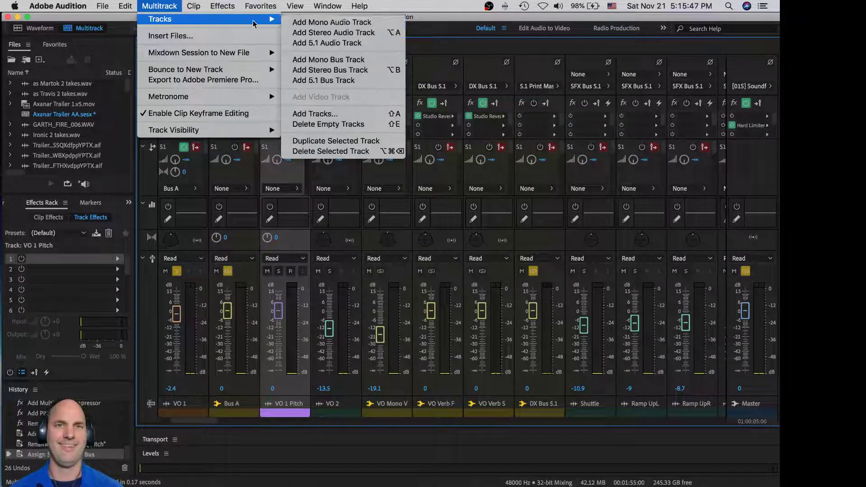
pyautogui.click(339, 151)
# Rename the new mono bus as VO 1 Pitch.
pyautogui.click(230, 406)
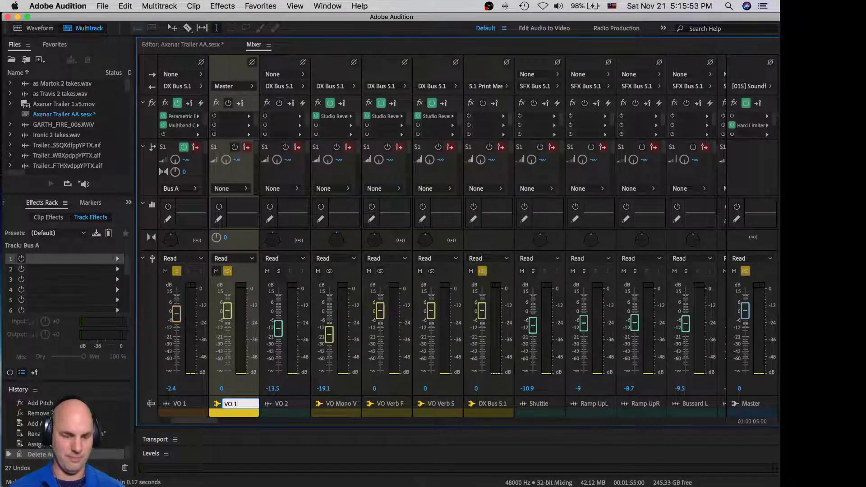
pyautogui.write('VO 1 Pitch')
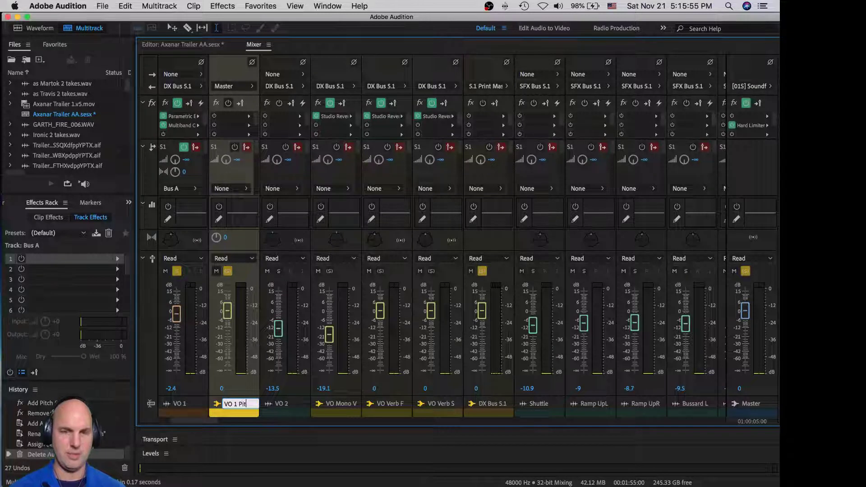
pyautogui.press('Return')
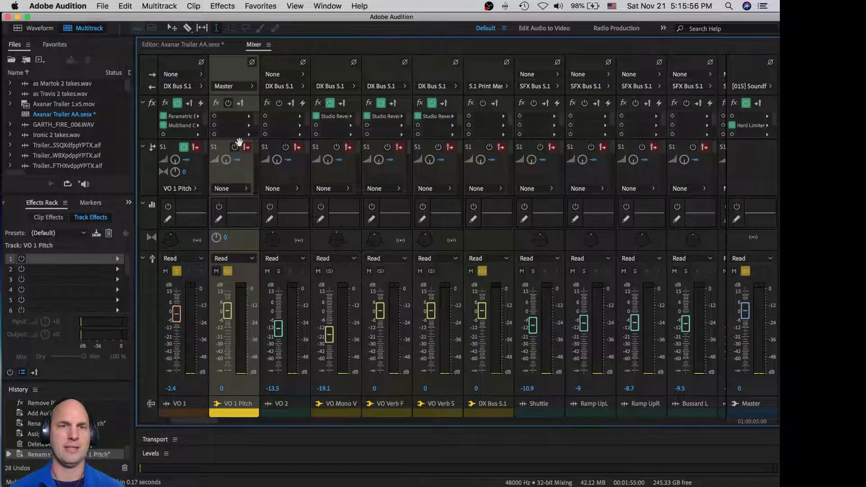
# Route the VO 1 Pitch bus output to DX Bus 5.1 and raise VO 1's send level to it to +0.6 dB.
pyautogui.click(230, 86)
pyautogui.moveTo(316, 124)
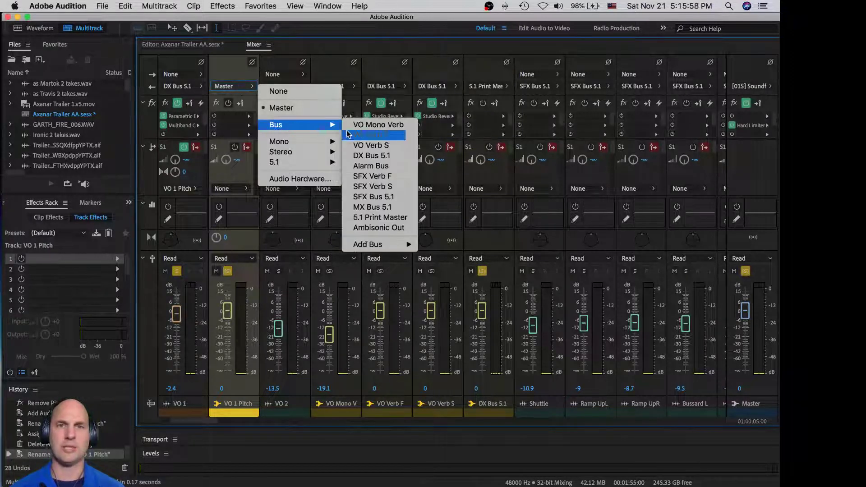
pyautogui.click(366, 156)
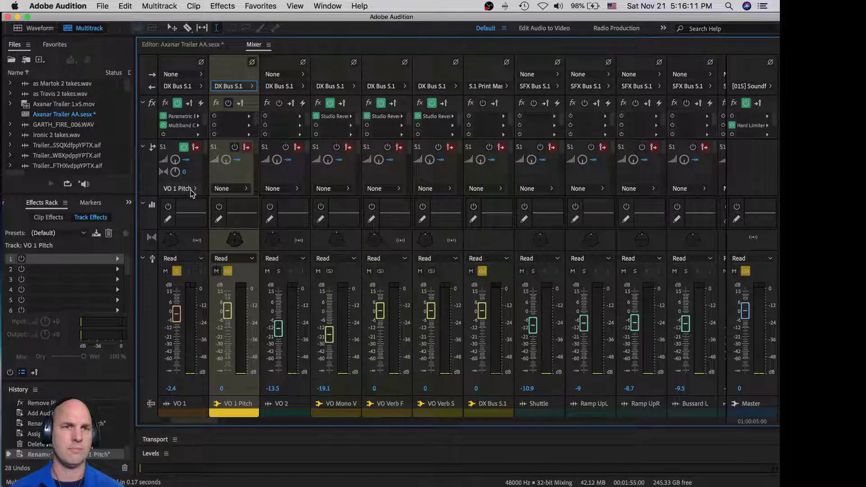
pyautogui.moveTo(175, 161); pyautogui.dragTo(205, 122)
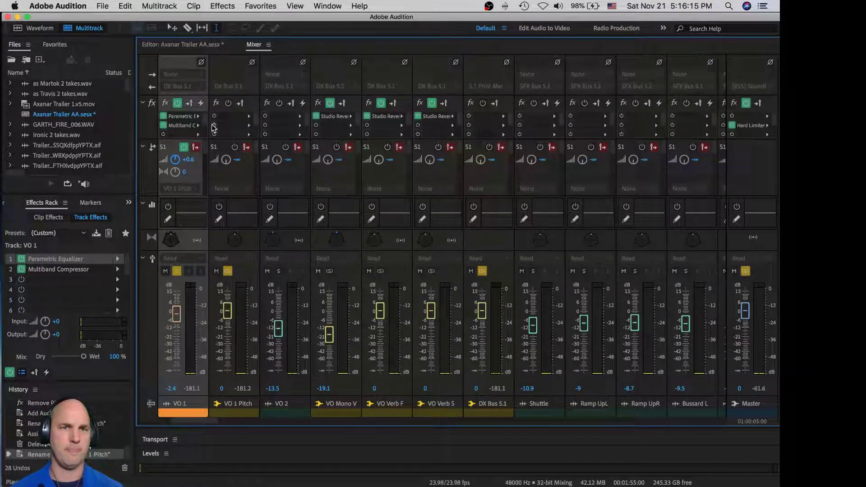
# Insert a Pitch Shifter on the VO 1 Pitch bus and transpose it down by 12 semitones.
pyautogui.press('space')
pyautogui.press('space')
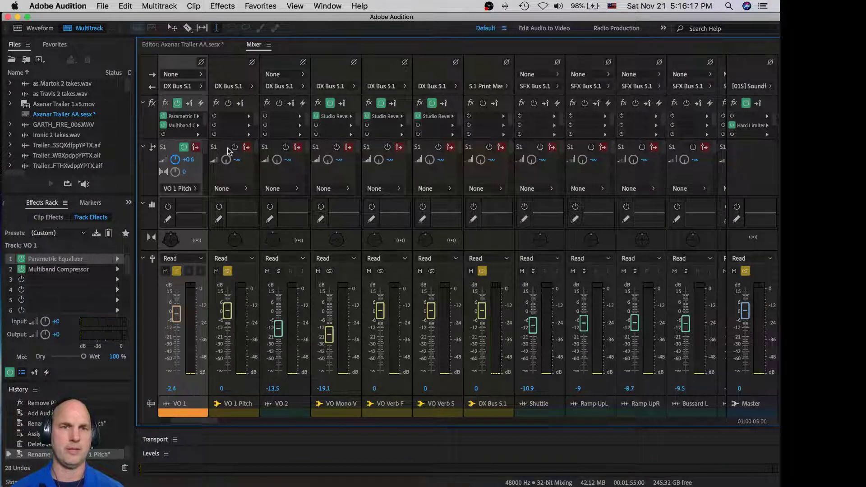
pyautogui.click(247, 121)
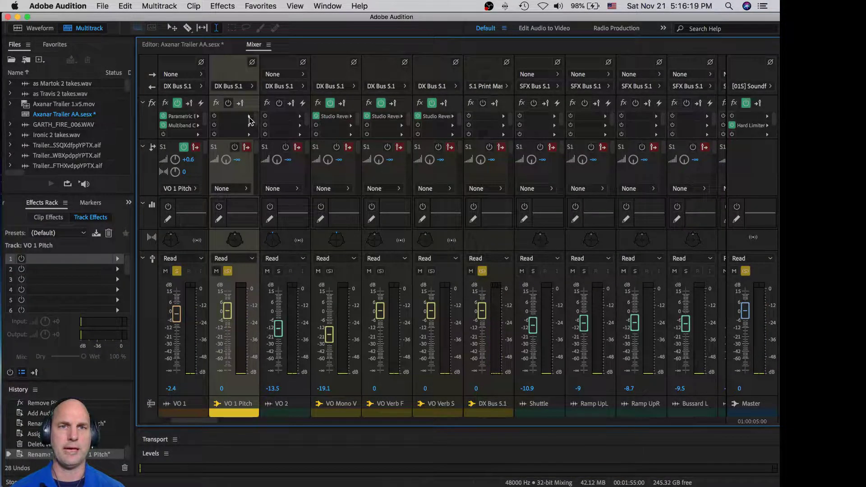
pyautogui.click(248, 118)
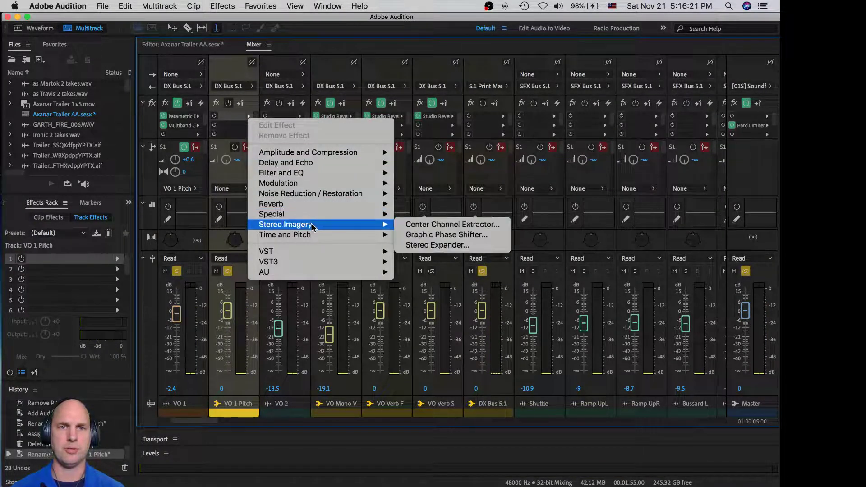
pyautogui.moveTo(317, 236)
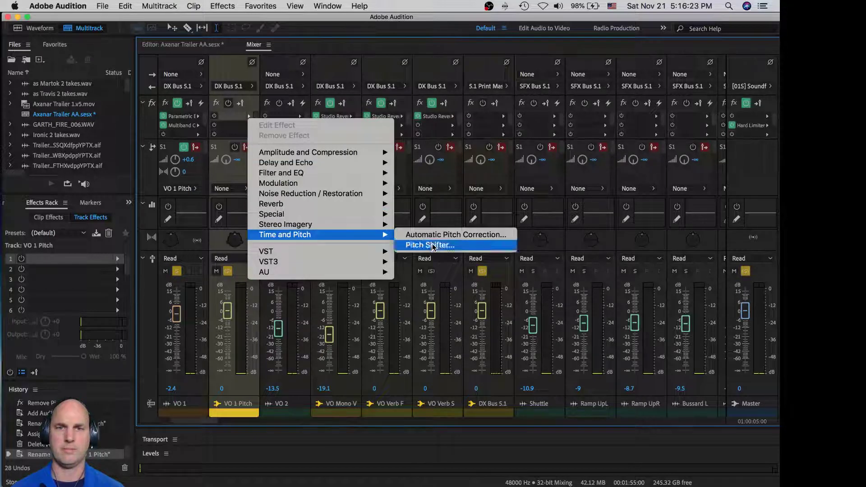
pyautogui.click(432, 246)
pyautogui.moveTo(342, 198); pyautogui.dragTo(306, 191)
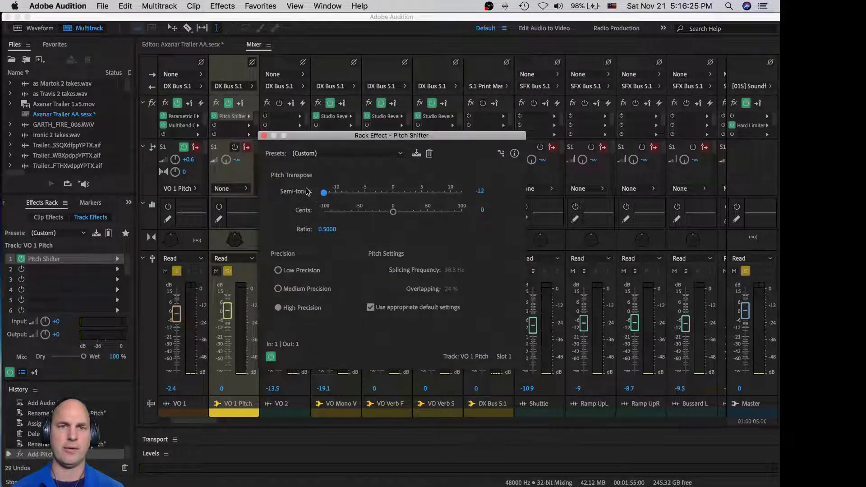
pyautogui.click(264, 136)
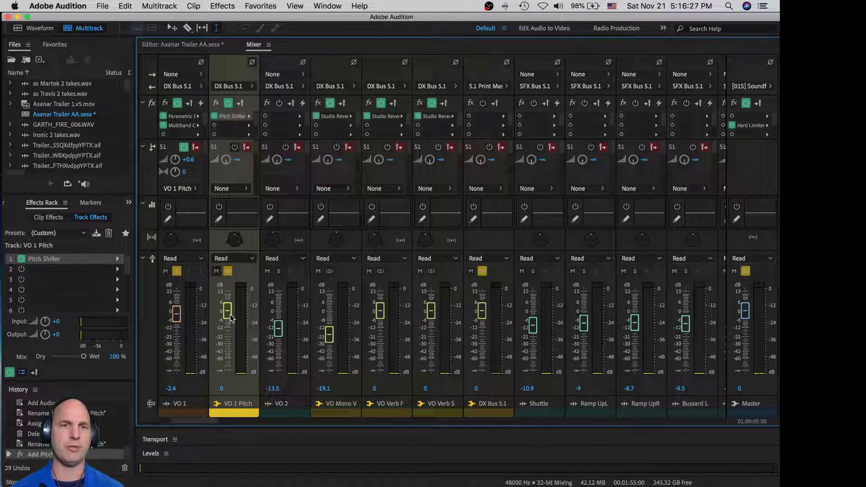
# Lower the VO 1 Pitch fader to -3.6 dB and audition the blend with VO 1.
pyautogui.moveTo(227, 311)
pyautogui.mouseDown()
pyautogui.moveTo(228, 359)
pyautogui.moveTo(228, 318)
pyautogui.mouseUp()
pyautogui.press('space')
pyautogui.press('space')
pyautogui.press('space')
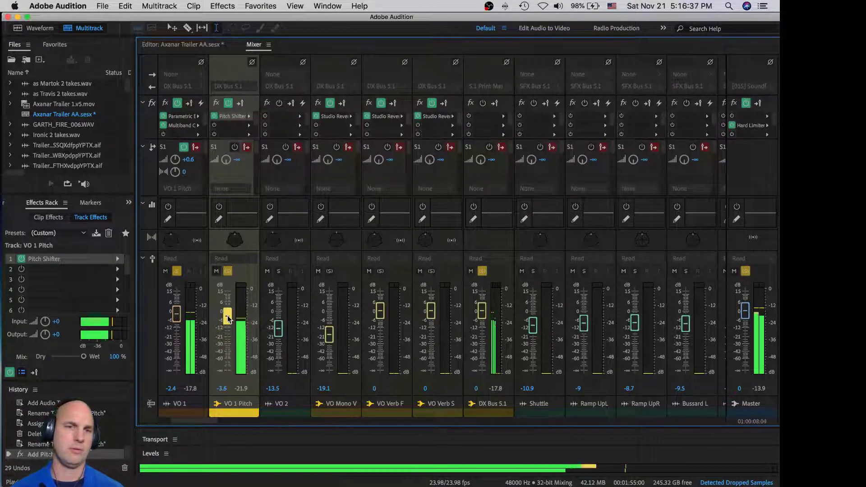
pyautogui.press('space')
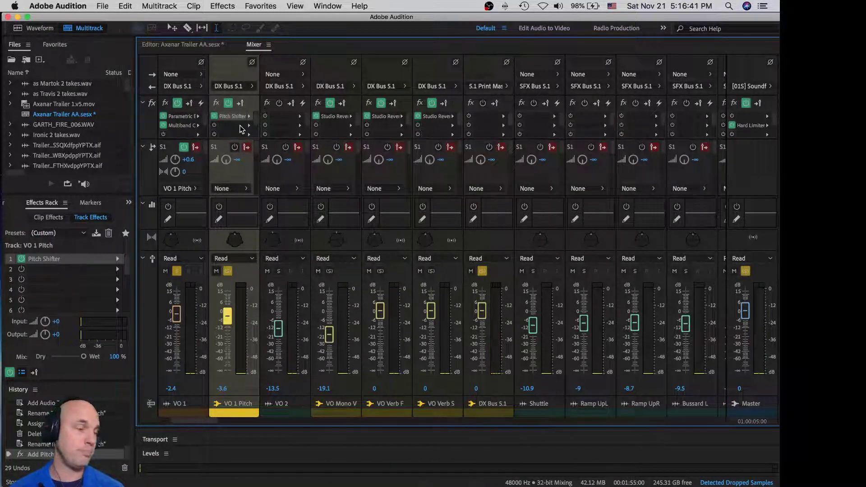
# Move the Pitch Shifter to VO 1 Pitch's second effect slot and insert a Parametric Equalizer before it with a 420 Hz low-pass filter.
pyautogui.moveTo(235, 122); pyautogui.dragTo(238, 128)
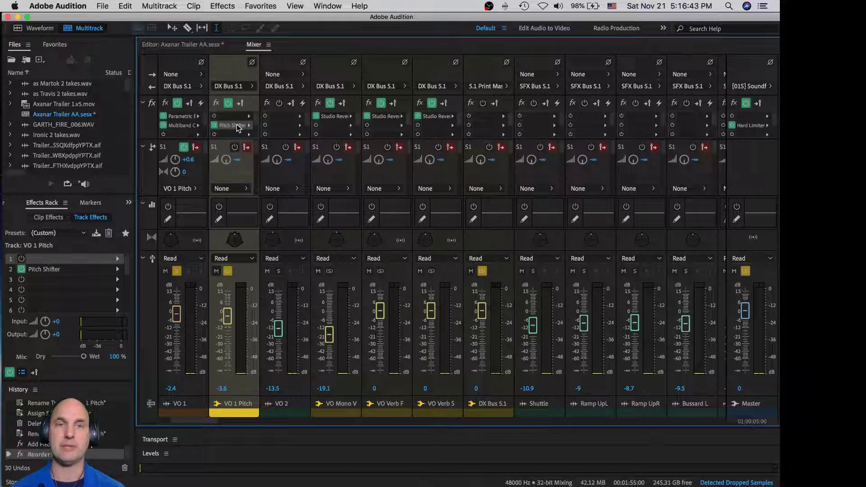
pyautogui.click(248, 118)
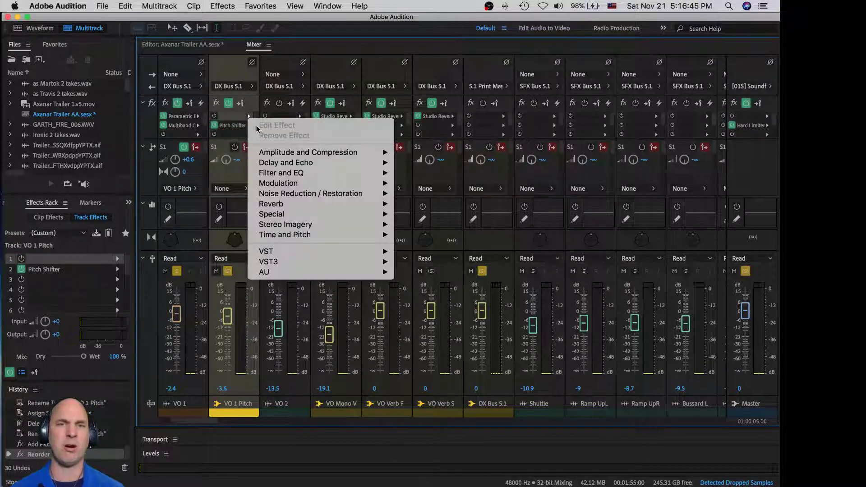
pyautogui.moveTo(333, 161)
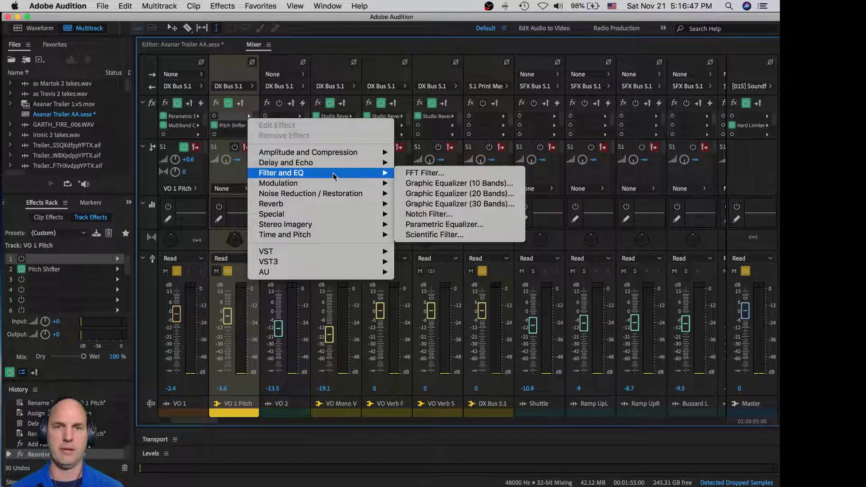
pyautogui.click(510, 228)
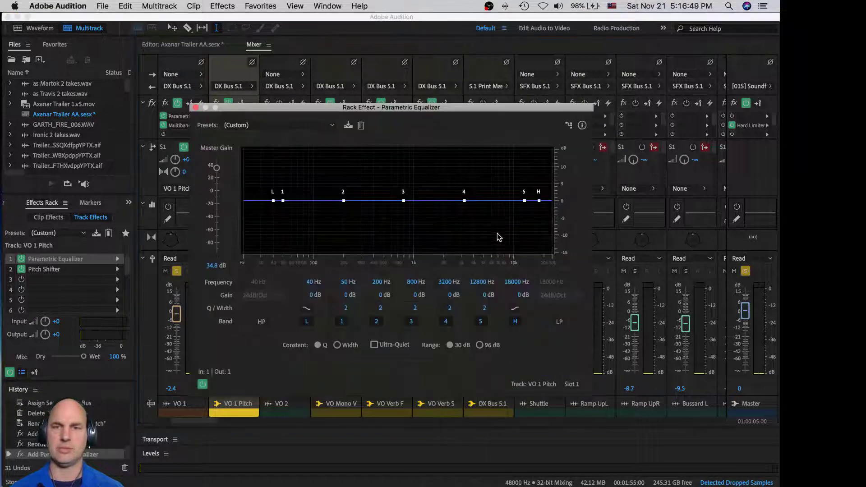
pyautogui.click(559, 322)
pyautogui.moveTo(547, 285); pyautogui.dragTo(432, 283)
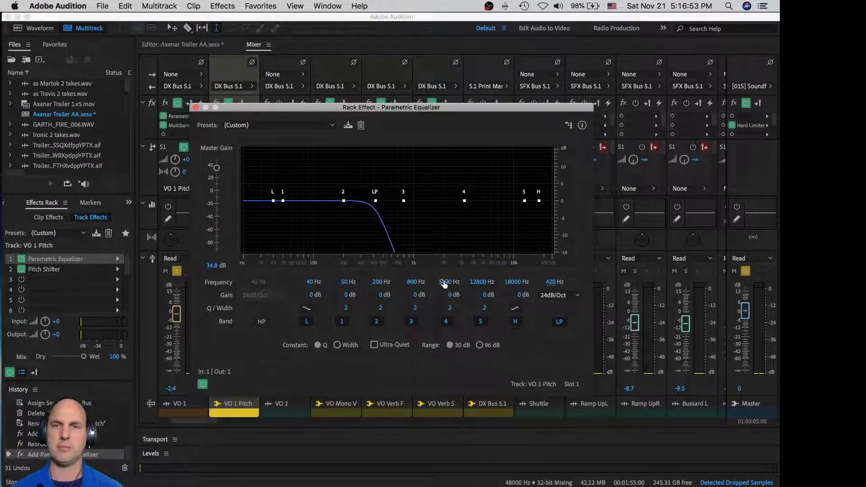
# Reduce the VO 1 Pitch equalizer's master gain to 0.5 dB during playback and close the effect.
pyautogui.press('space')
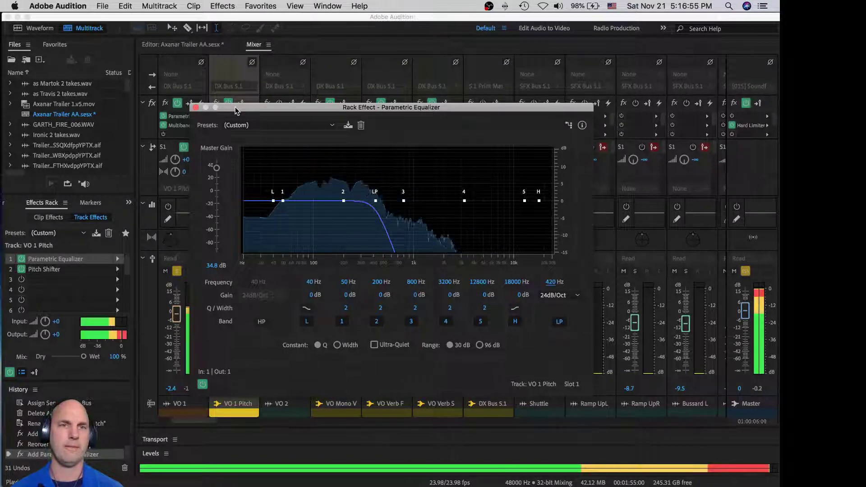
pyautogui.moveTo(217, 168); pyautogui.dragTo(219, 194)
pyautogui.press('space')
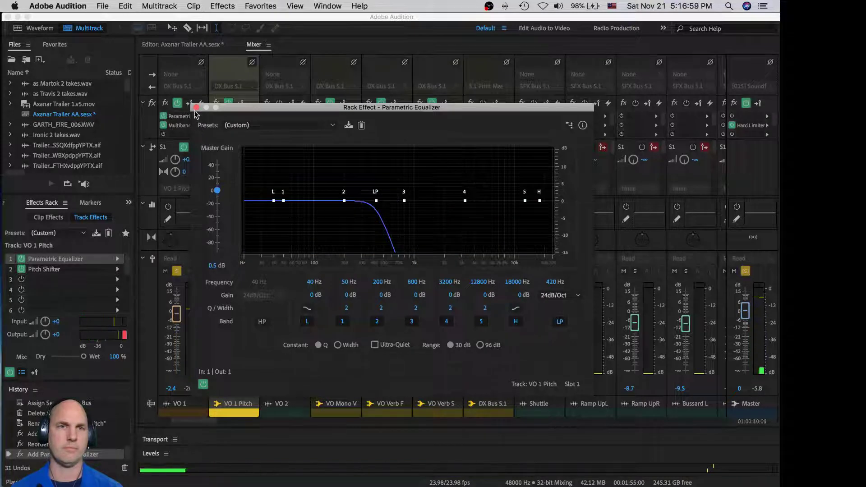
pyautogui.click(196, 107)
# Lower the VO 1 Pitch fader to -10 dB while auditioning the dialogue.
pyautogui.press('space')
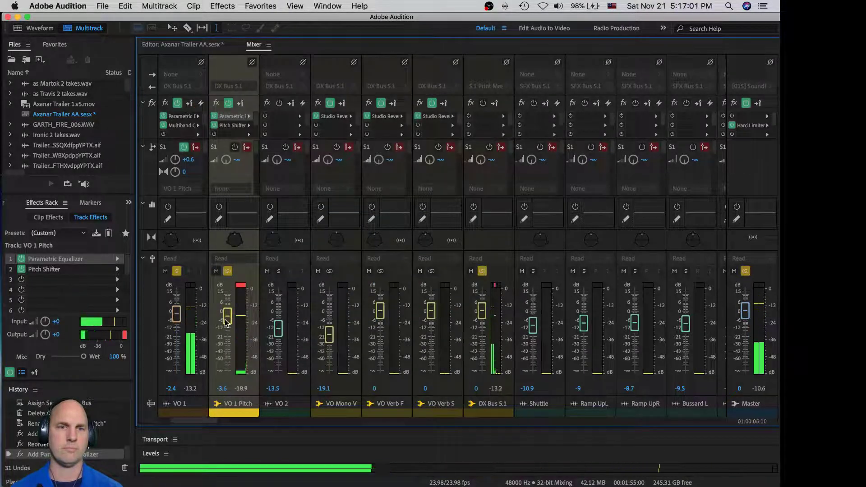
pyautogui.moveTo(227, 321); pyautogui.dragTo(229, 332)
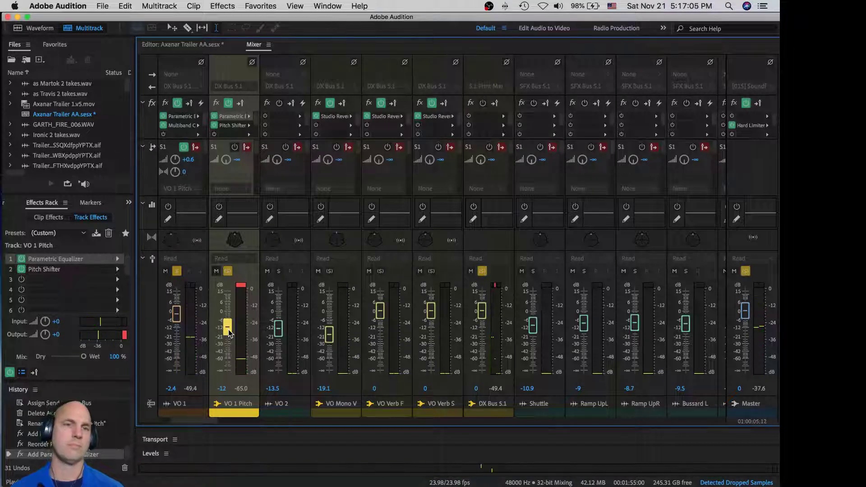
pyautogui.press('space')
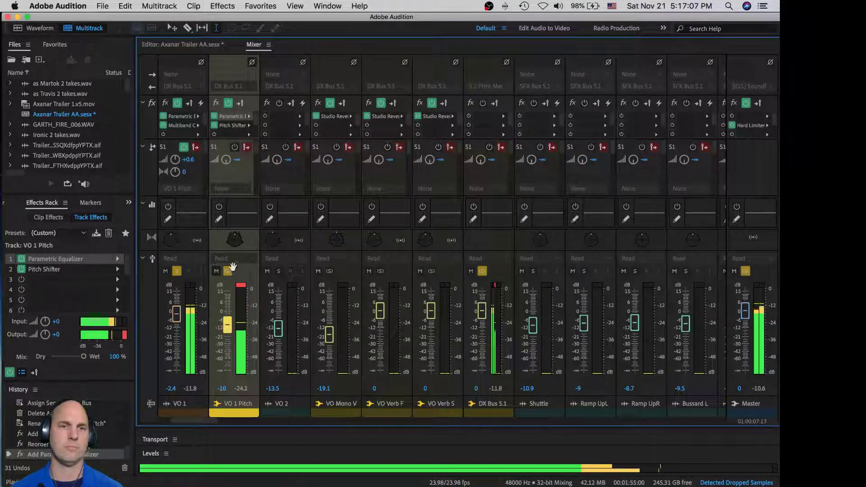
# Set VO 1 Pitch's LFE amount to 74% in the Track Panner and lower its fader to -12.3 dB.
pyautogui.doubleClick(234, 242)
pyautogui.press('space')
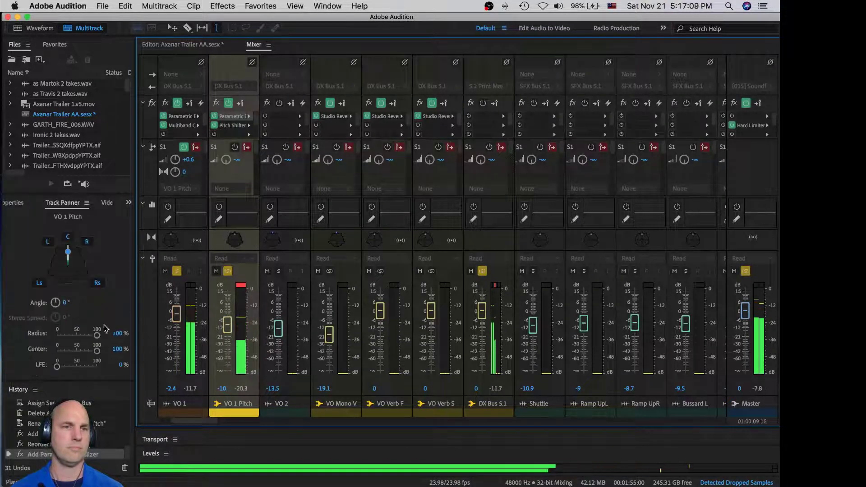
pyautogui.moveTo(57, 366); pyautogui.dragTo(86, 367)
pyautogui.press('space')
pyautogui.press('space')
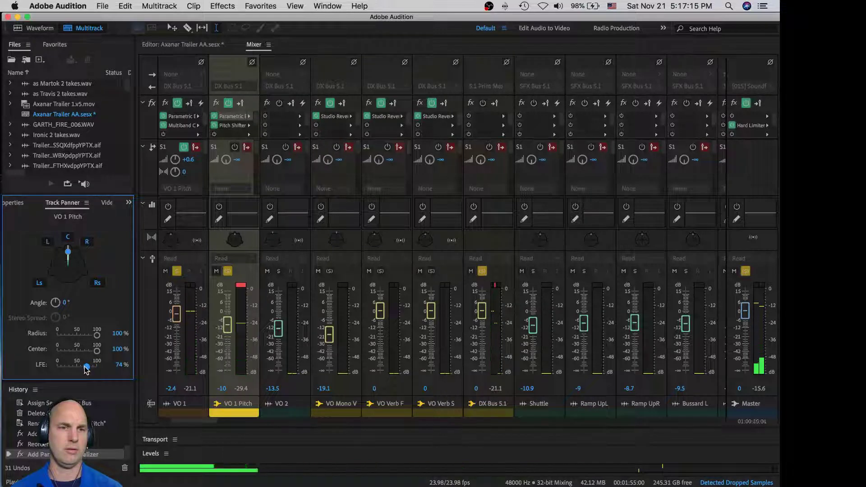
pyautogui.press('space')
pyautogui.moveTo(227, 327); pyautogui.dragTo(227, 330)
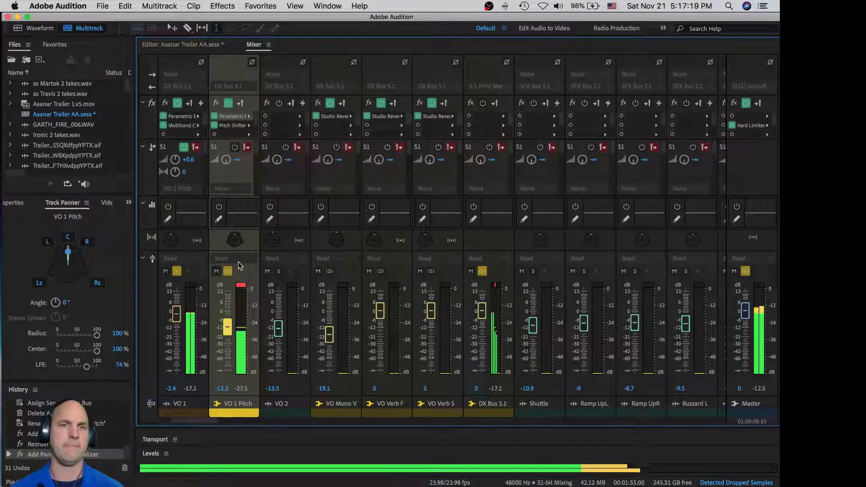
pyautogui.press('space')
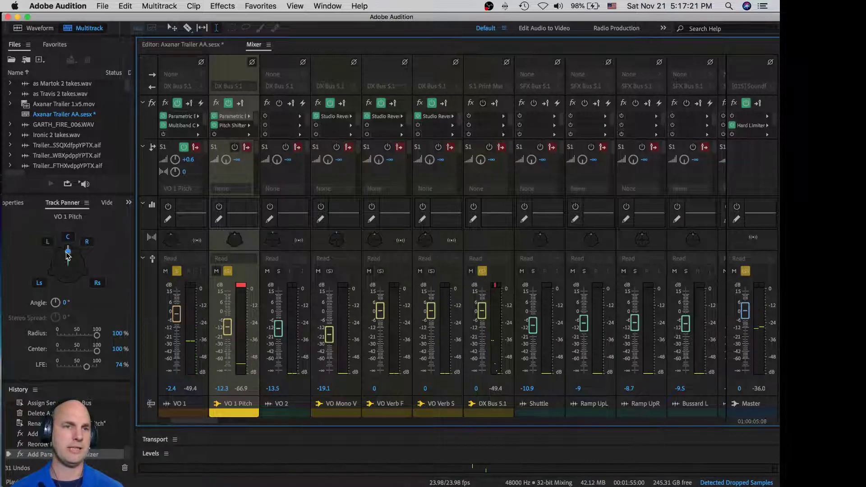
# Pan VO 1 Pitch near the middle of the surround field at angle -60° and radius 3%, and lower its fader to -14.6 dB.
pyautogui.moveTo(67, 265); pyautogui.dragTo(71, 266)
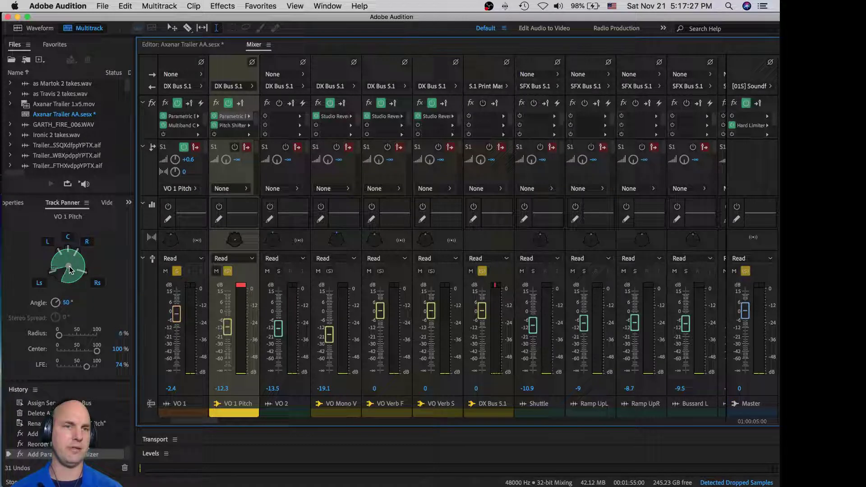
pyautogui.press('space')
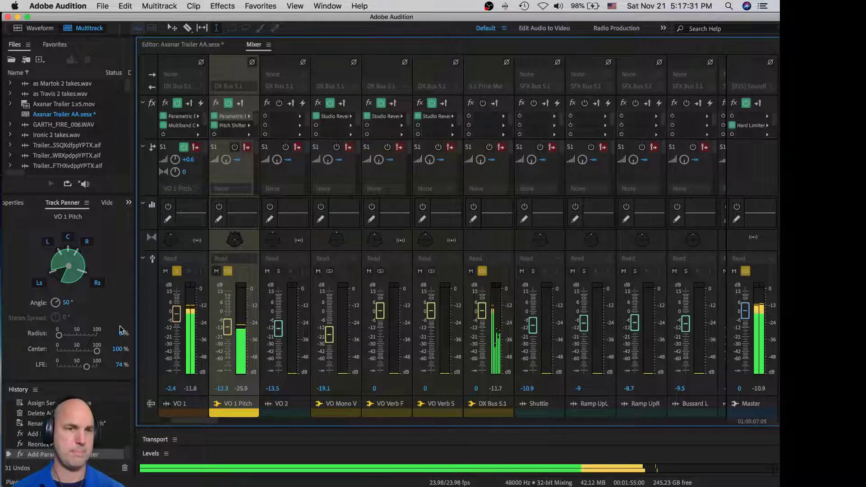
pyautogui.moveTo(67, 267); pyautogui.dragTo(68, 270)
pyautogui.press('space')
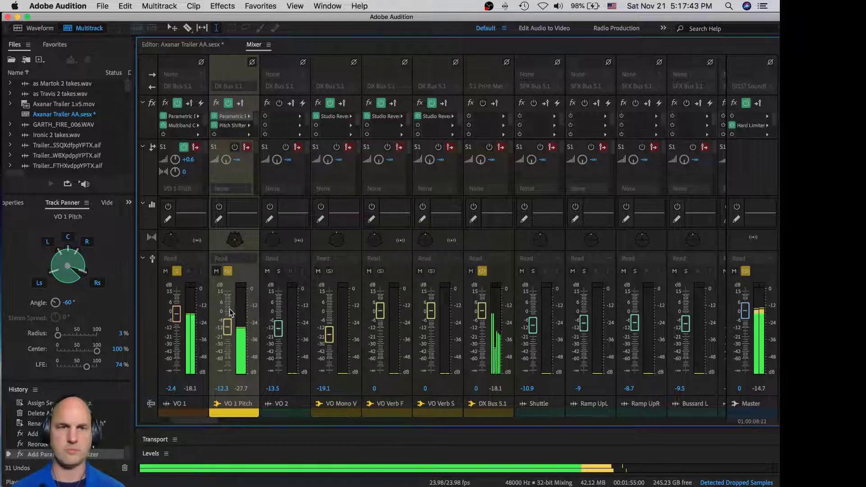
pyautogui.press('space')
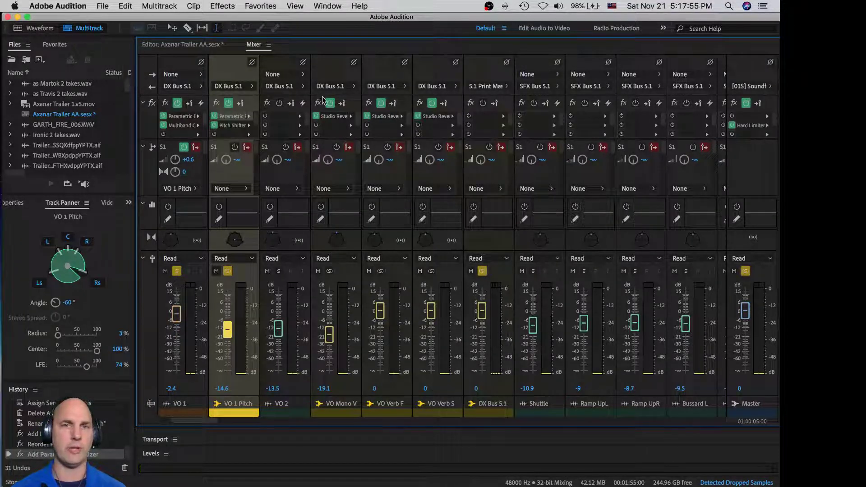
# Open VO Mono Verb's Studio Reverb settings and assign VO 1's second send to the VO Mono Verb bus.
pyautogui.doubleClick(334, 116)
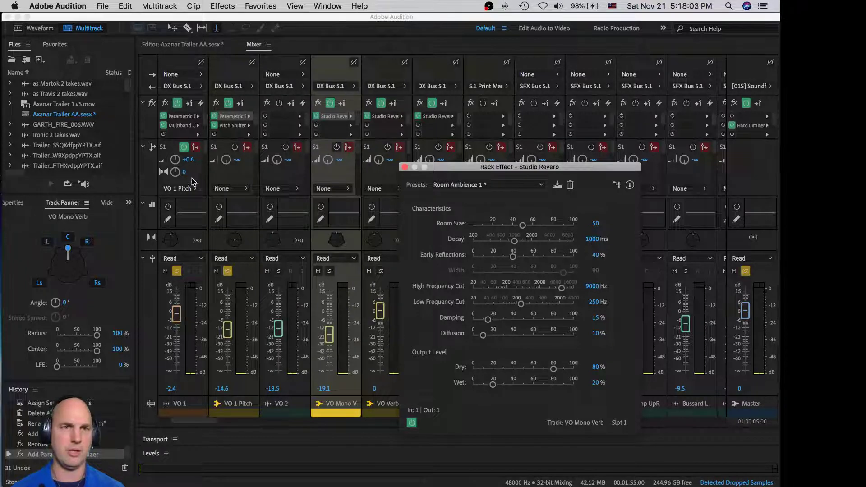
pyautogui.click(204, 147)
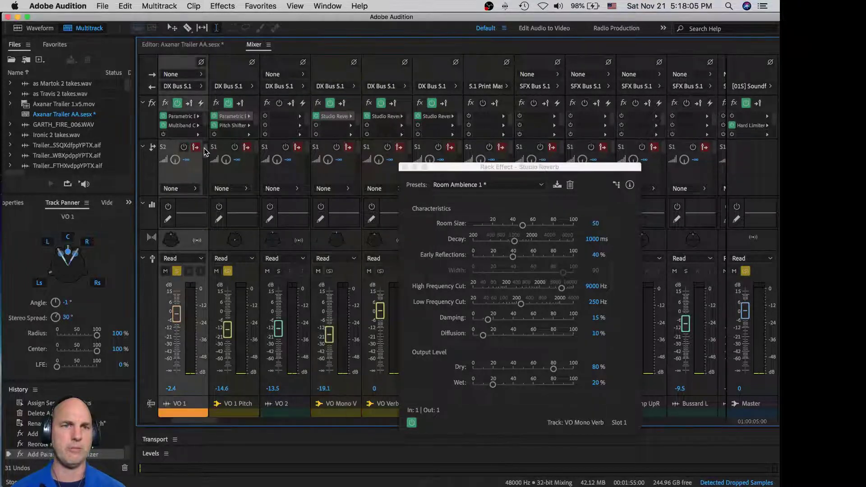
pyautogui.click(182, 189)
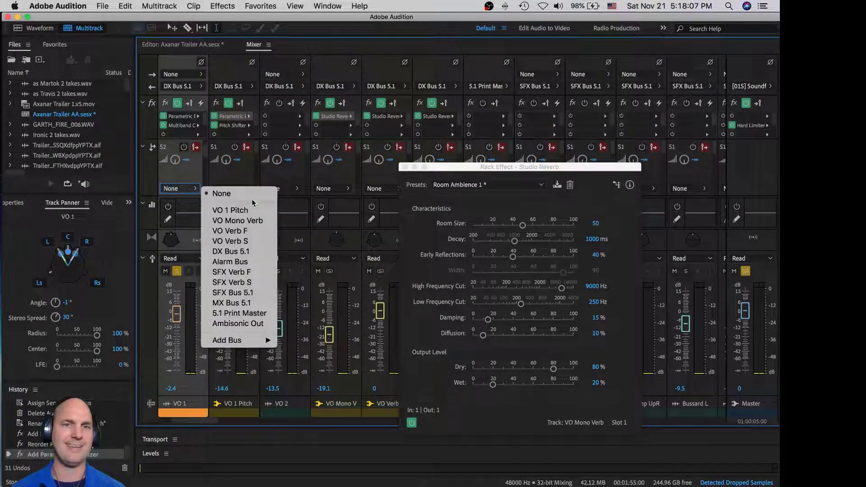
pyautogui.click(252, 220)
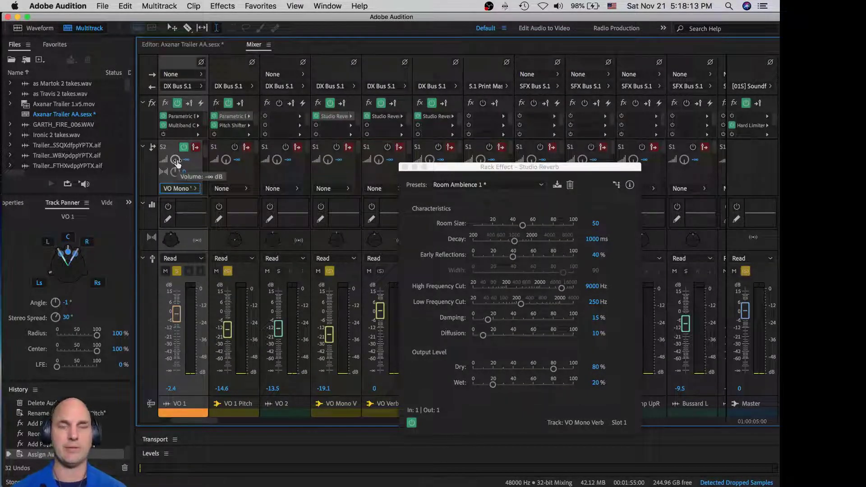
# Raise VO 1's second send level to +15 dB while auditioning the reverb.
pyautogui.press('space')
pyautogui.moveTo(177, 161); pyautogui.dragTo(220, 112)
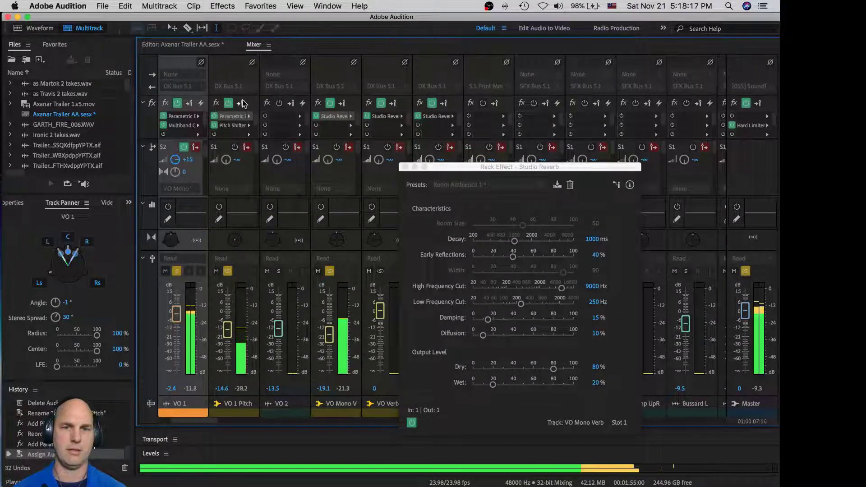
pyautogui.press('space')
# Set VO Mono Verb's Studio Reverb to 1582.9 ms decay, 100% wet output and 11.5% early reflections.
pyautogui.click(339, 244)
pyautogui.press('space')
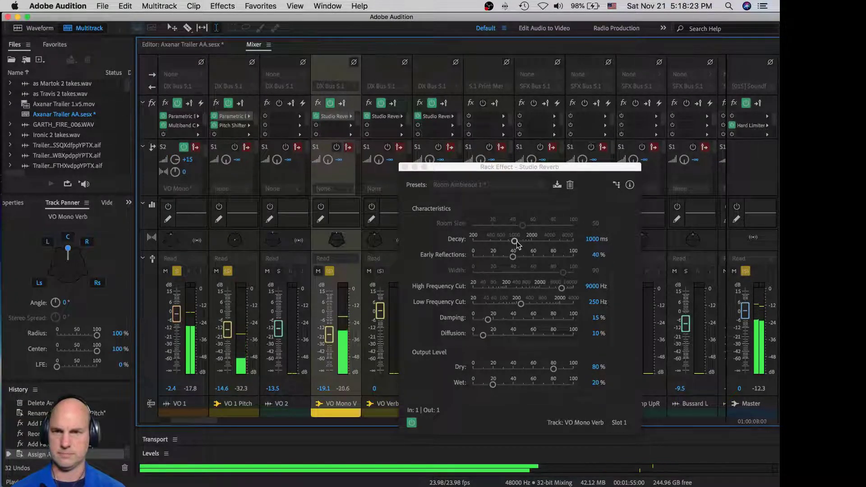
pyautogui.moveTo(514, 241); pyautogui.dragTo(533, 257)
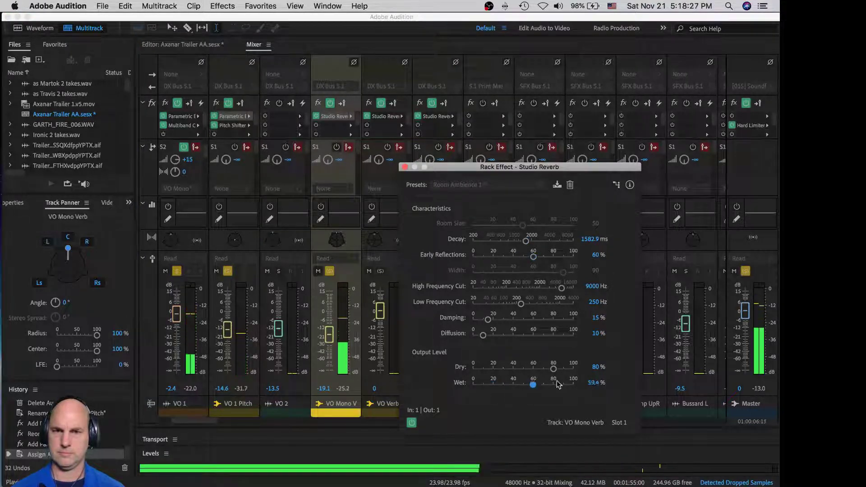
pyautogui.moveTo(492, 384); pyautogui.dragTo(616, 400)
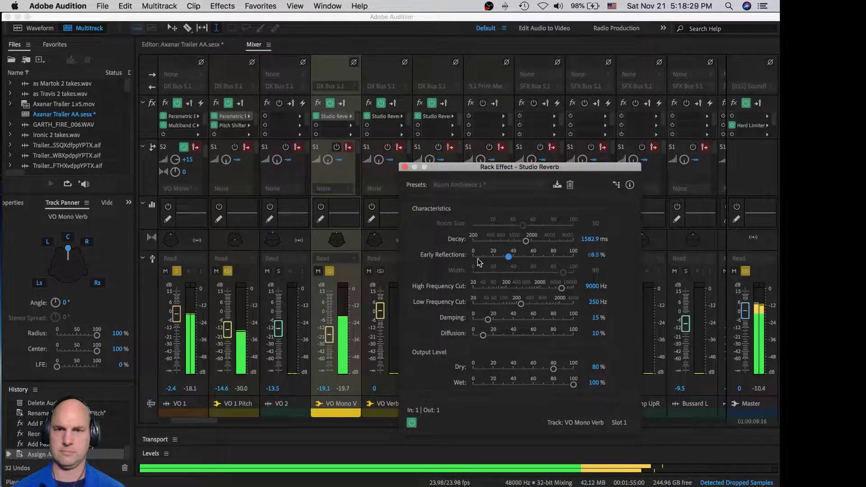
pyautogui.moveTo(531, 256); pyautogui.dragTo(484, 258)
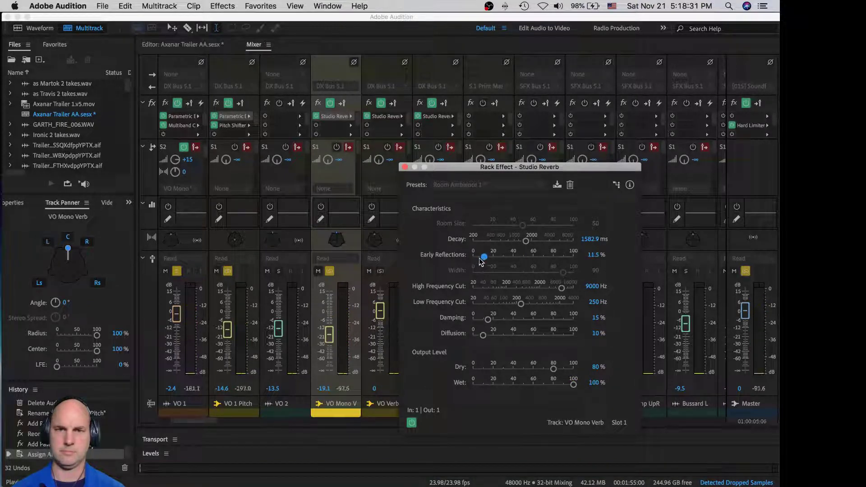
# Lower VO 1's second send level to +11.7 dB and restart playback to audition the reverb.
pyautogui.press('space')
pyautogui.click(165, 168)
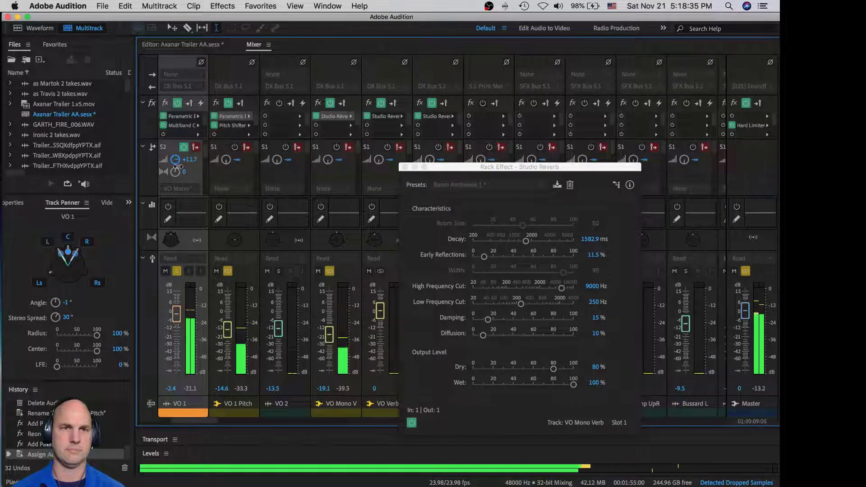
pyautogui.press('space')
pyautogui.press('space')
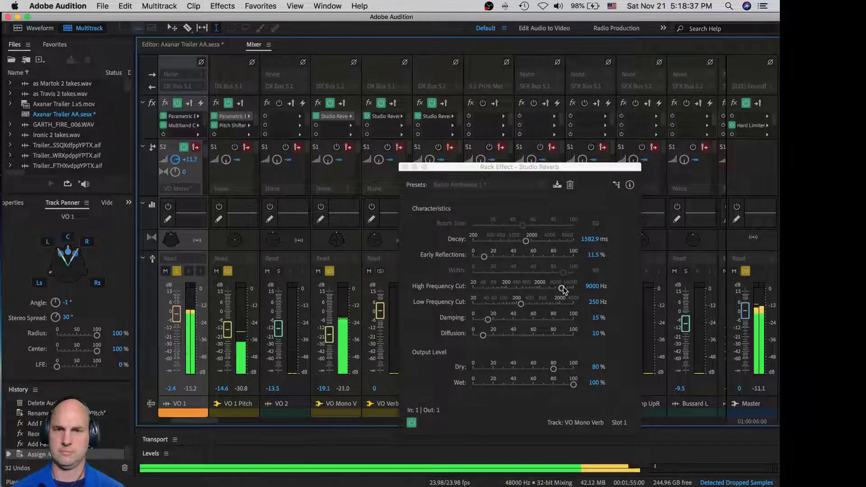
# Set VO Mono Verb's Studio Reverb to a 2247 Hz high frequency cut and 970.2 ms decay during playback.
pyautogui.moveTo(559, 288); pyautogui.dragTo(542, 289)
pyautogui.press('space')
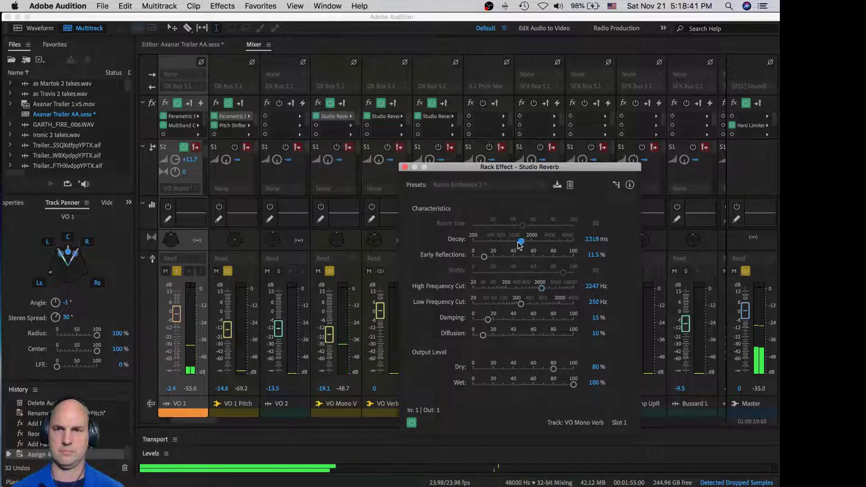
pyautogui.moveTo(525, 240); pyautogui.dragTo(513, 244)
pyautogui.press('space')
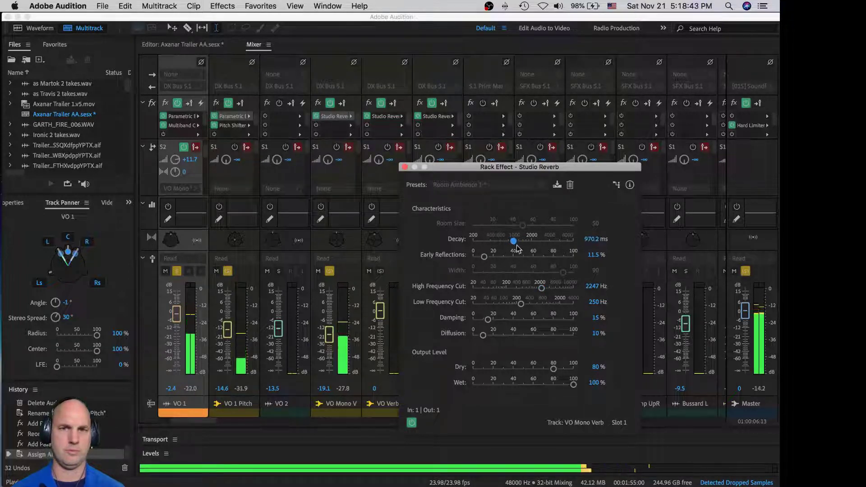
# Lower VO 1's second send level to -0.3 dB, stop playback and close the reverb settings.
pyautogui.moveTo(179, 153); pyautogui.dragTo(150, 171)
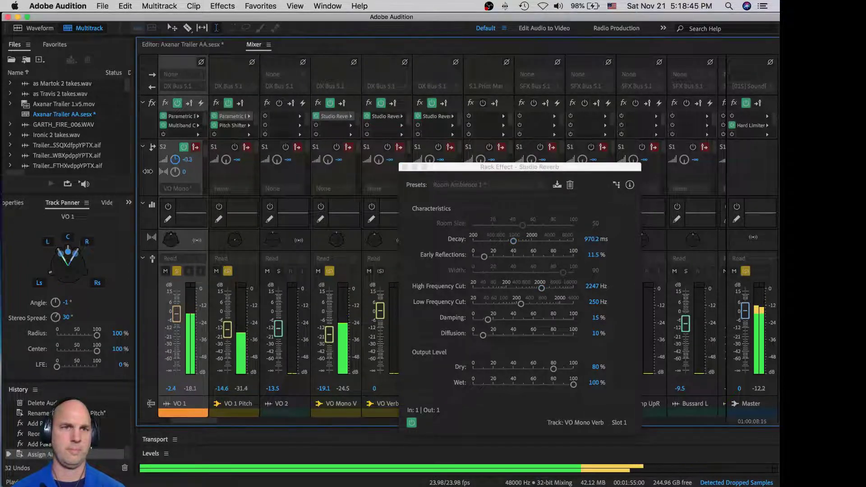
pyautogui.press('space')
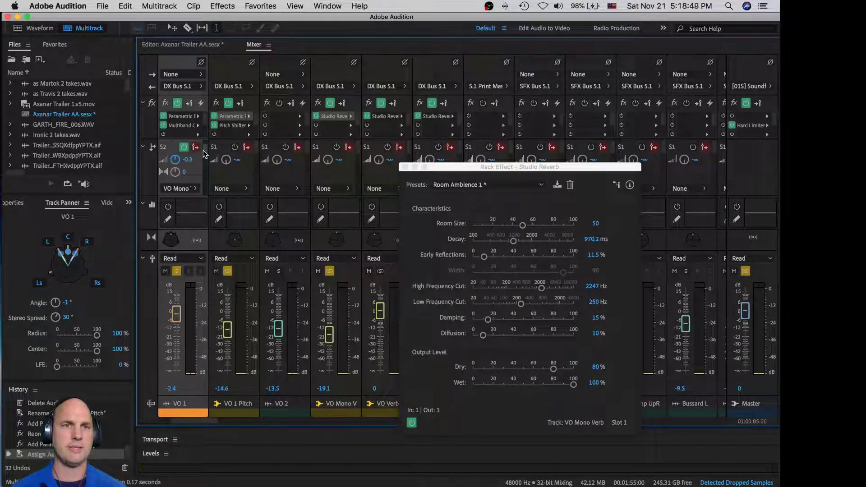
pyautogui.click(404, 167)
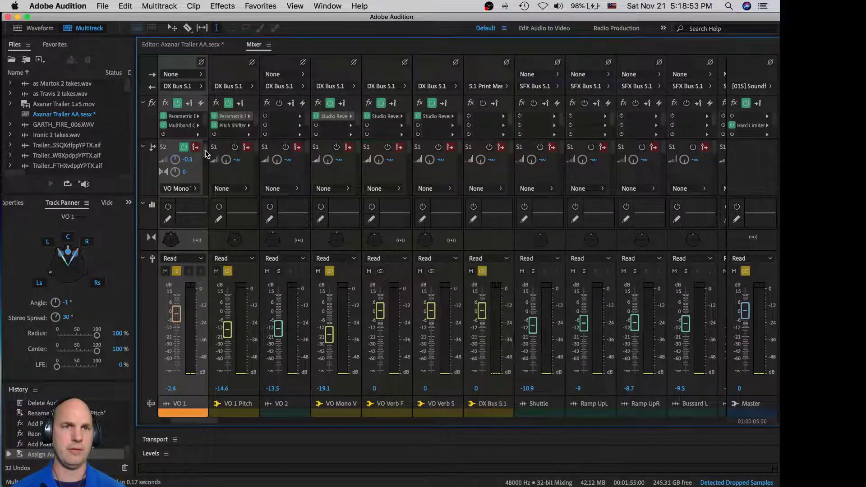
# Assign VO 1's third send to the VO Verb F bus and set its level to -1.2 dB during playback.
pyautogui.scroll(-1, 205, 150)
pyautogui.click(177, 189)
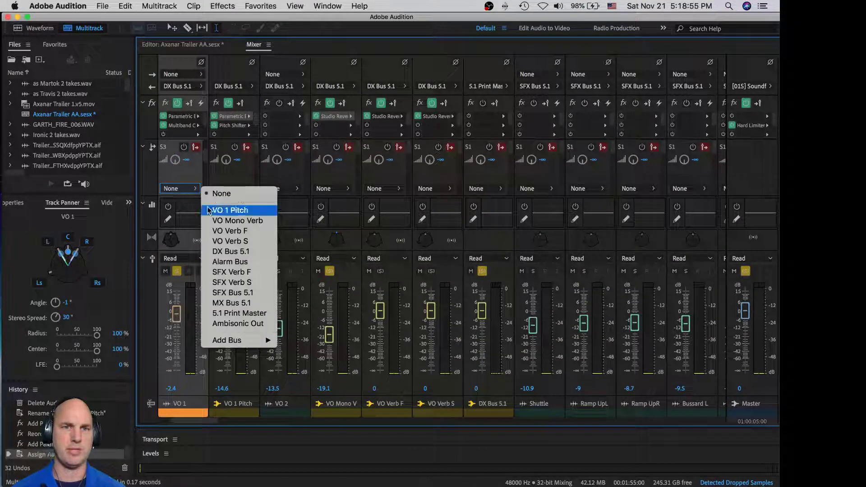
pyautogui.click(264, 234)
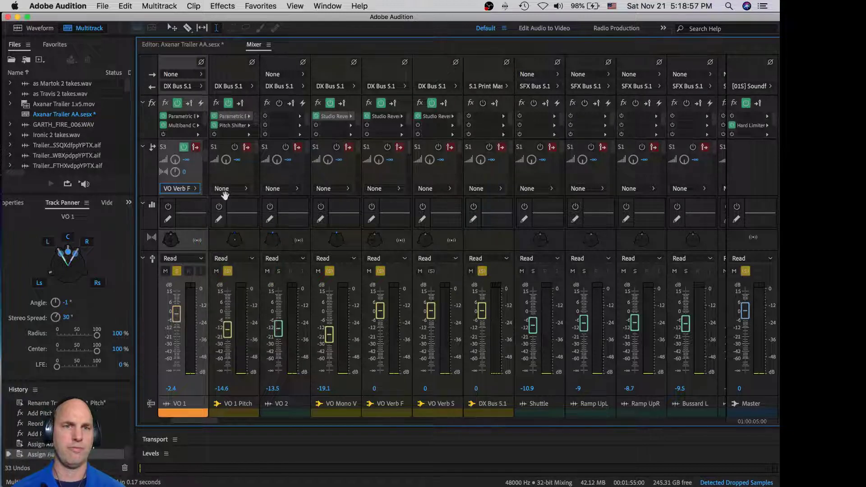
pyautogui.press('space')
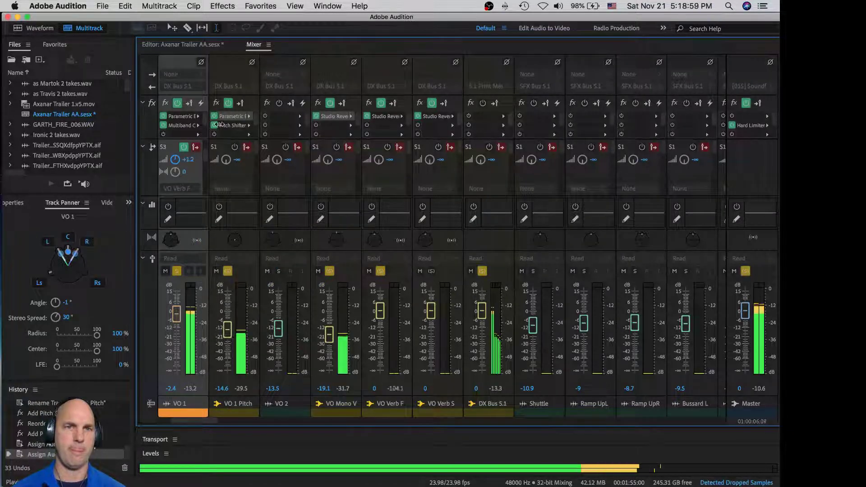
# Open VO Verb F's Studio Reverb settings and stop playback.
pyautogui.click(387, 116)
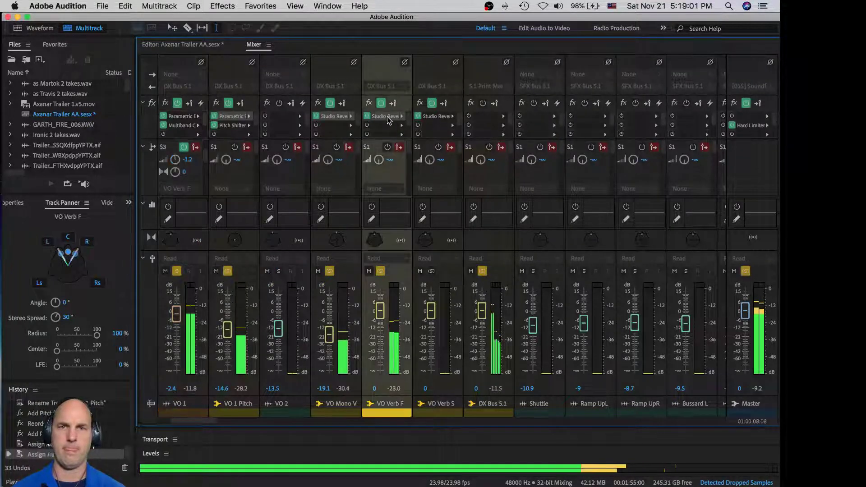
pyautogui.doubleClick(387, 116)
pyautogui.press('space')
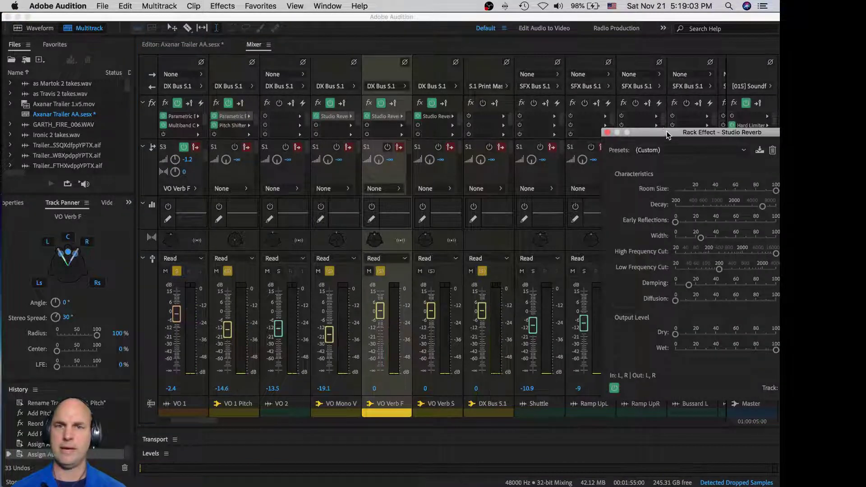
# Compare the surround panning of the VO Verb F and VO Verb S buses.
pyautogui.click(373, 244)
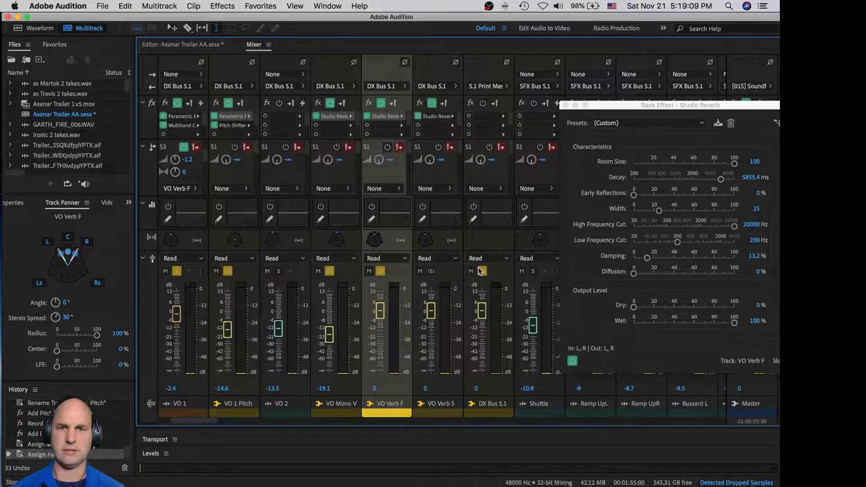
pyautogui.click(426, 244)
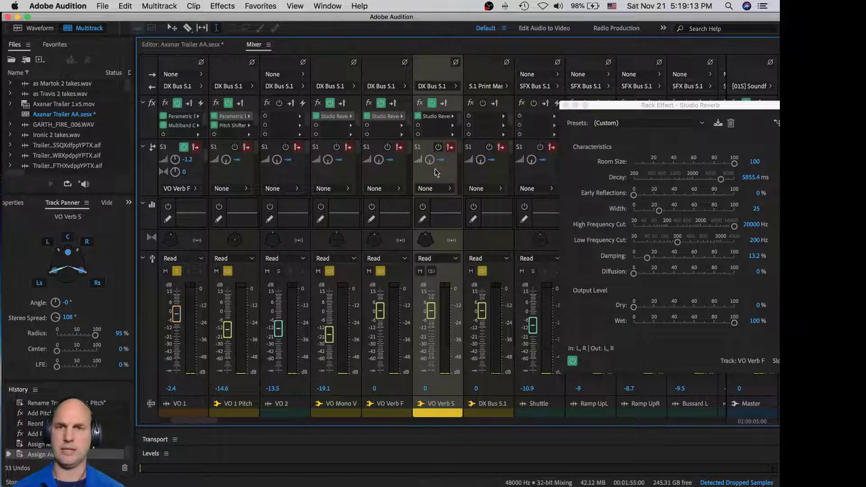
pyautogui.click(389, 247)
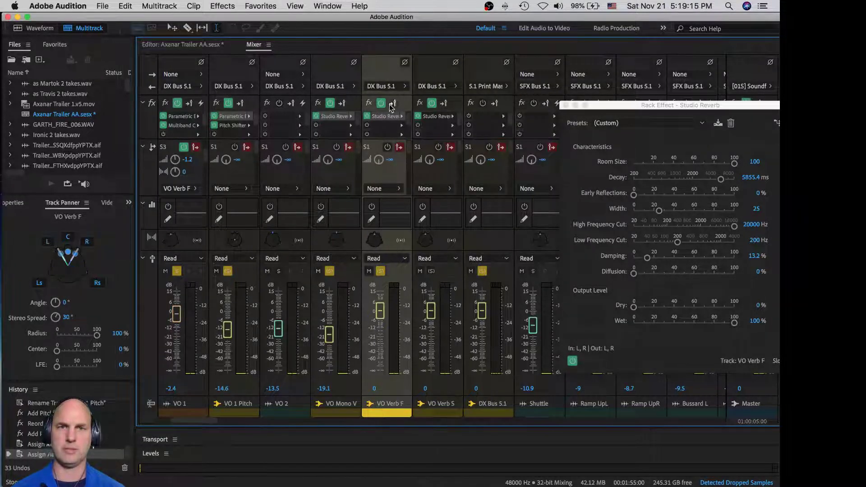
# Play the mix and set VO Verb F's Studio Reverb to 47.5% damping and 46.9% early reflections.
pyautogui.press('space')
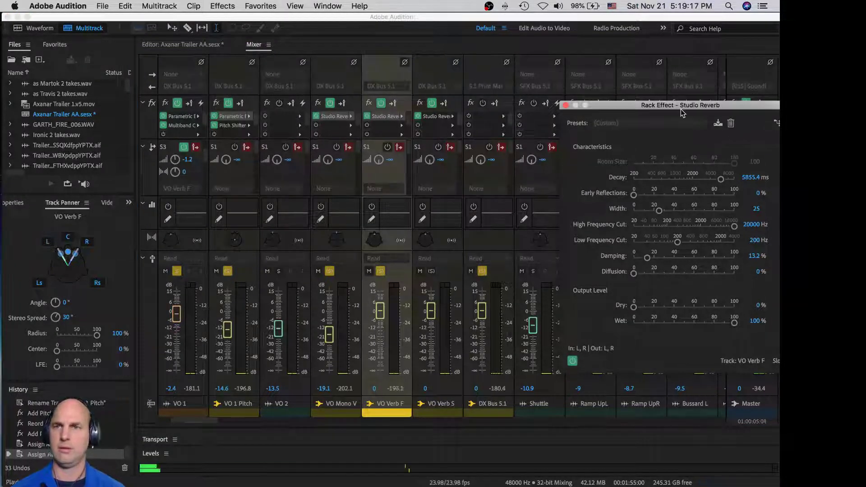
pyautogui.moveTo(680, 109); pyautogui.dragTo(573, 63)
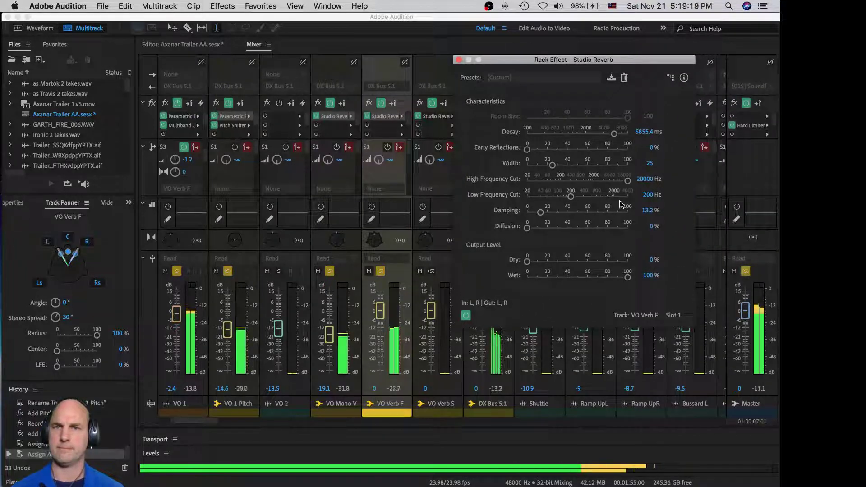
pyautogui.moveTo(627, 181)
pyautogui.mouseDown()
pyautogui.moveTo(599, 182)
pyautogui.moveTo(627, 181)
pyautogui.mouseUp()
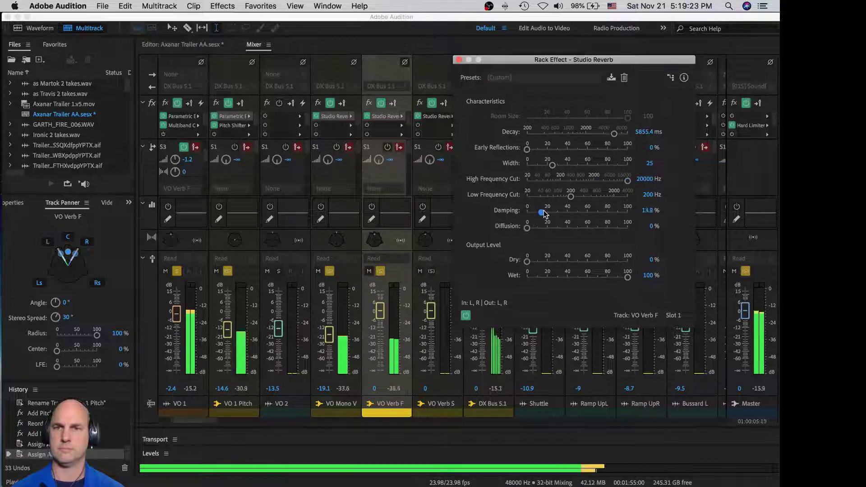
pyautogui.moveTo(540, 212); pyautogui.dragTo(574, 213)
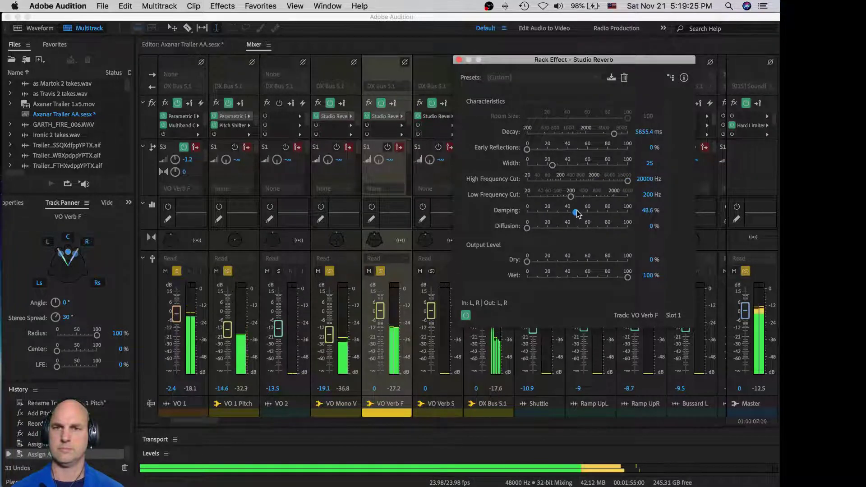
pyautogui.click(573, 149)
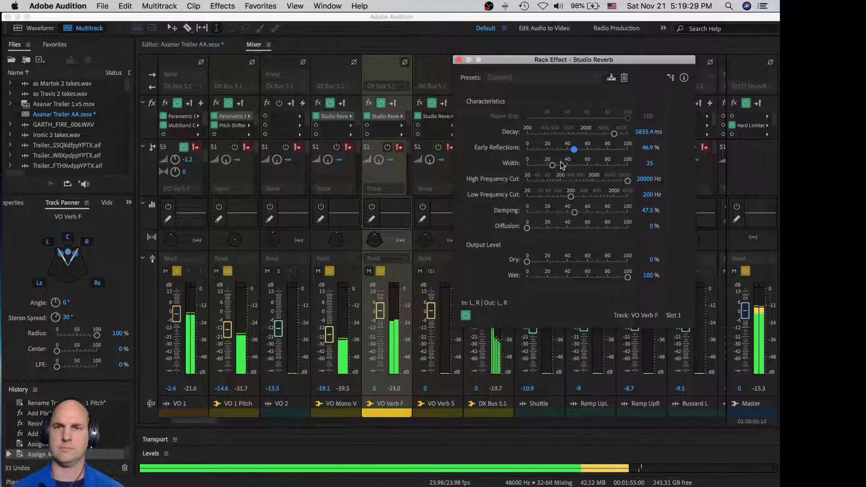
# Set VO Verb F's Studio Reverb to 94.7 width, 2758.6 ms decay and 72.4% diffusion, without saving a preset.
pyautogui.moveTo(552, 165); pyautogui.dragTo(555, 165)
pyautogui.moveTo(608, 167); pyautogui.dragTo(622, 166)
pyautogui.moveTo(616, 135); pyautogui.dragTo(596, 135)
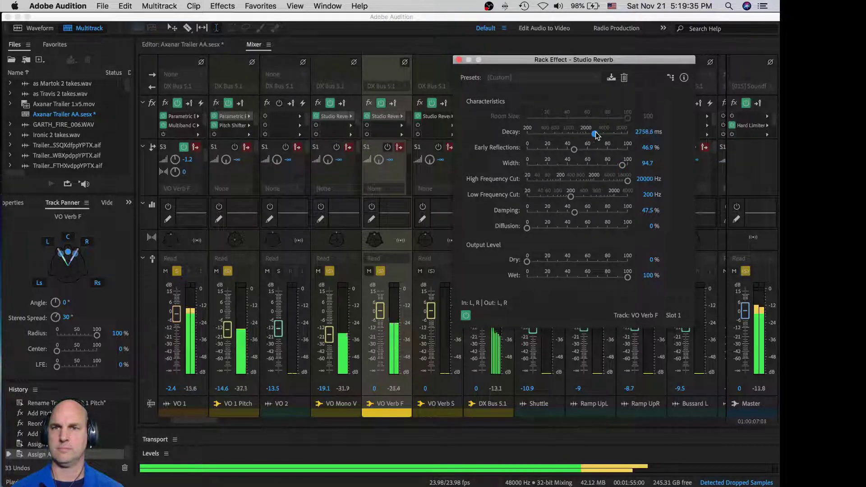
pyautogui.moveTo(527, 227); pyautogui.dragTo(600, 229)
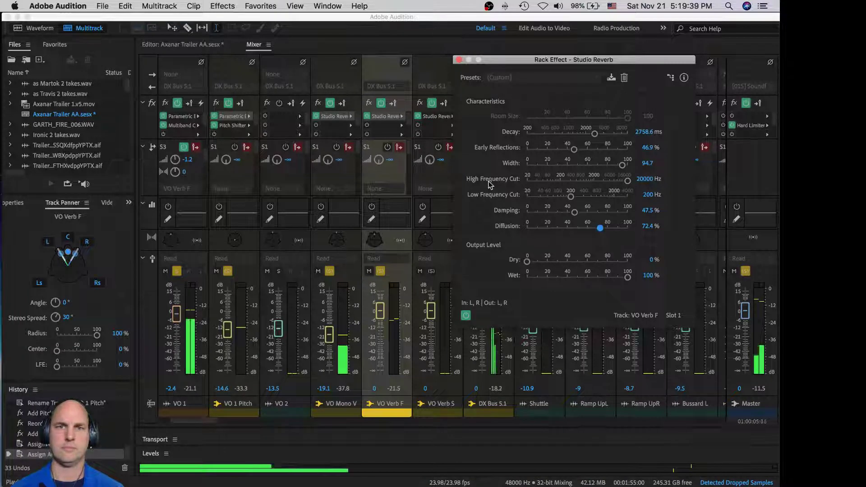
pyautogui.click(610, 78)
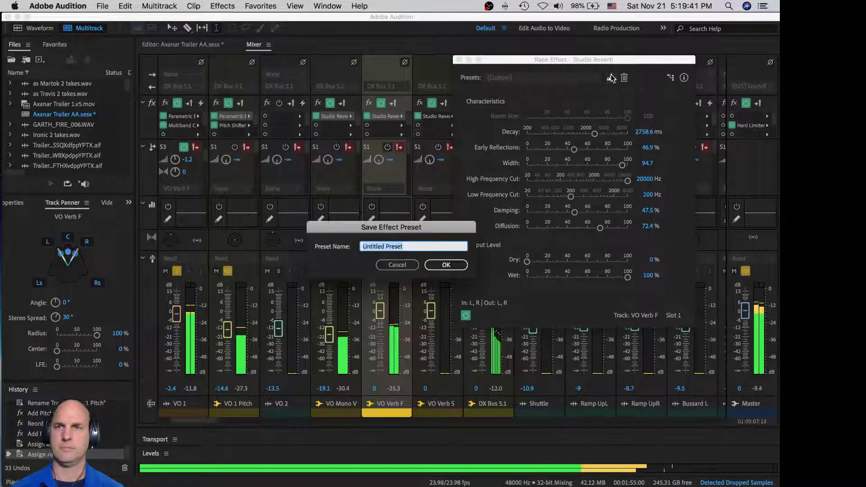
pyautogui.click(396, 264)
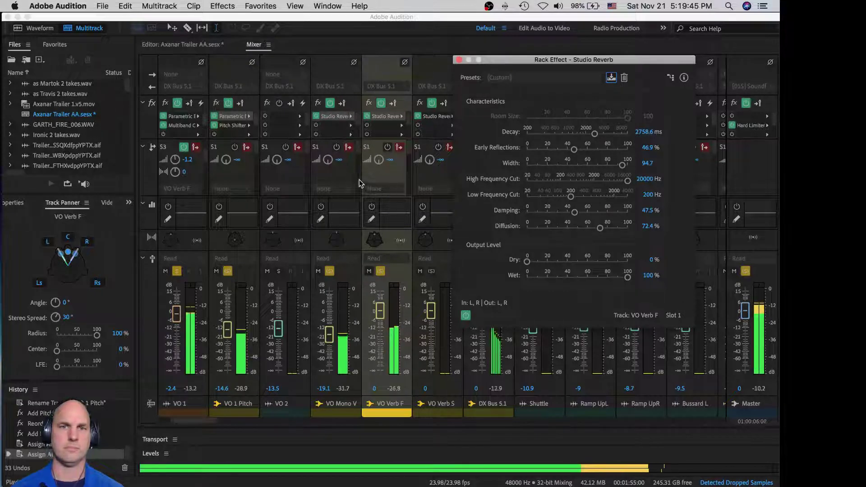
# Set VO 1's third send level to -4.8 dB and VO Verb F's reverb decay to 2094.2 ms.
pyautogui.click(223, 165)
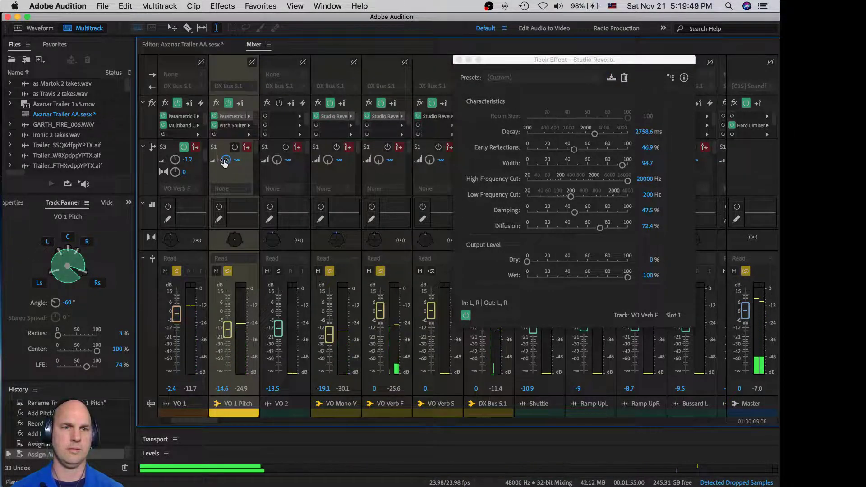
pyautogui.click(175, 163)
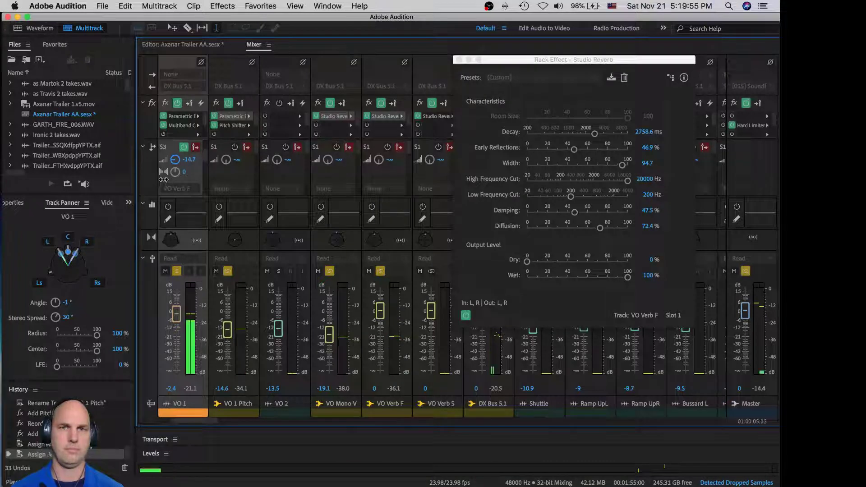
pyautogui.moveTo(594, 134); pyautogui.dragTo(587, 135)
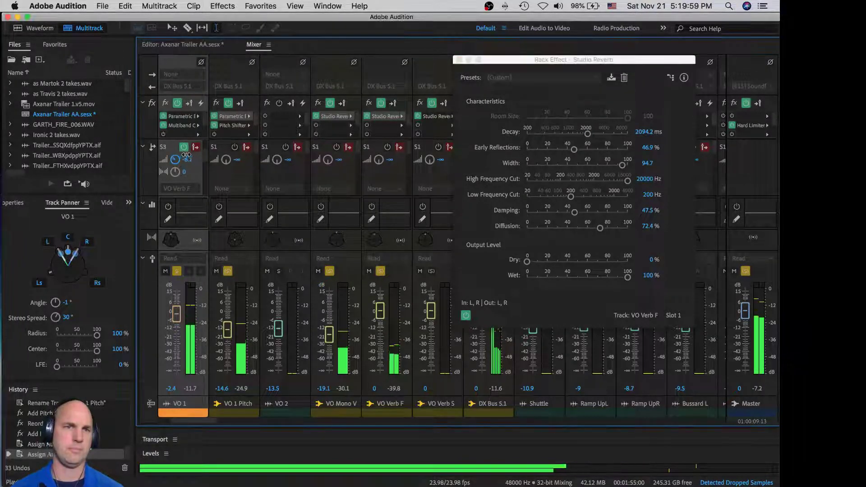
pyautogui.moveTo(175, 161); pyautogui.dragTo(187, 153)
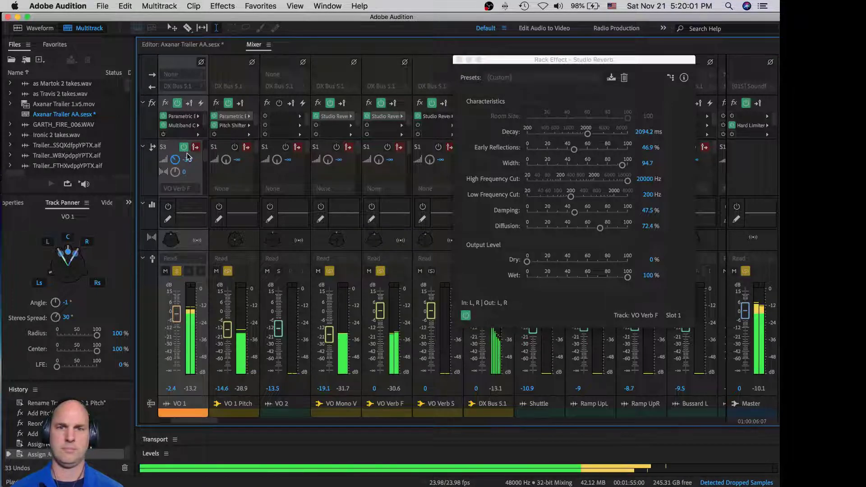
pyautogui.moveTo(174, 159); pyautogui.dragTo(175, 158)
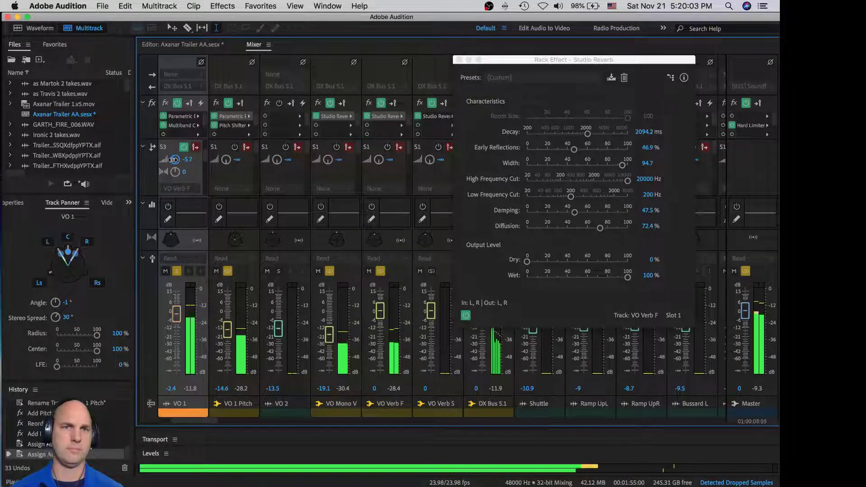
# Set VO Verb F's early reflections to 53.9%, close the reverb settings and stop playback.
pyautogui.moveTo(574, 150); pyautogui.dragTo(581, 149)
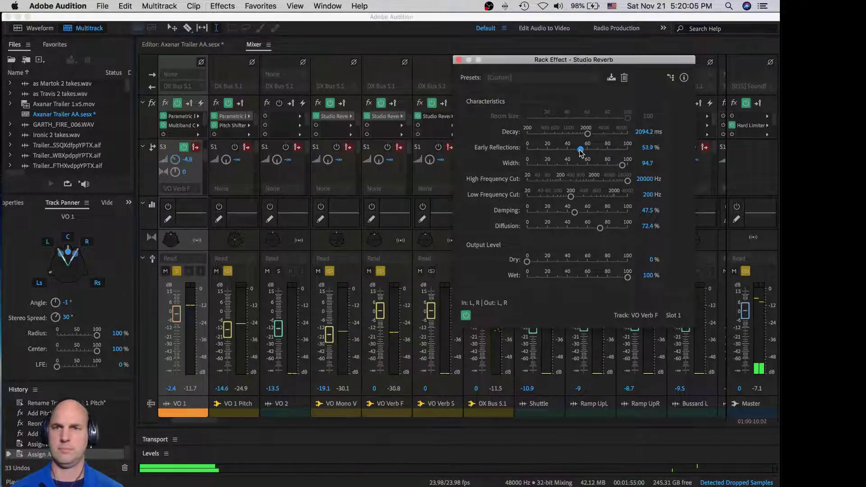
pyautogui.click(458, 61)
pyautogui.press('space')
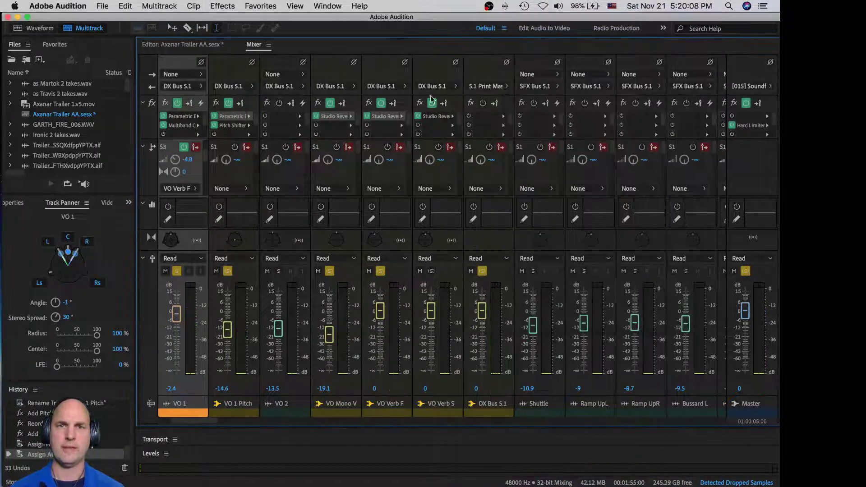
# Route VO 1's fourth send to VO Verb S and set its level to -2.7 dB while the mix plays.
pyautogui.click(388, 120)
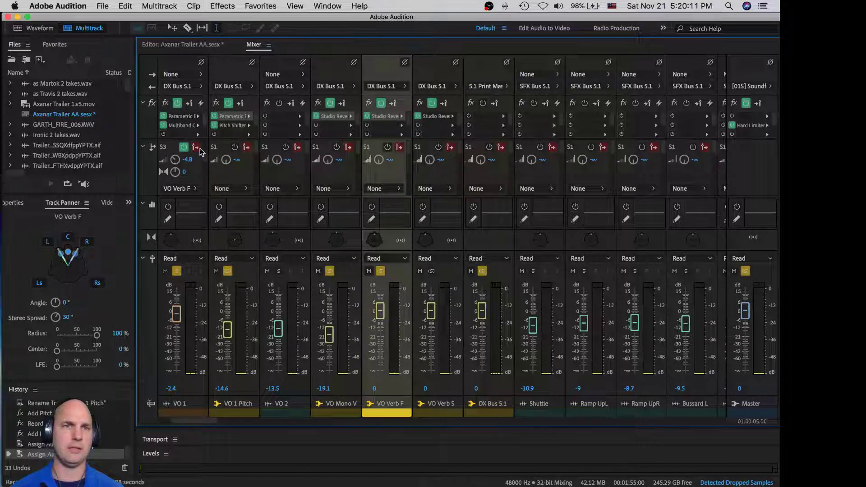
pyautogui.click(196, 189)
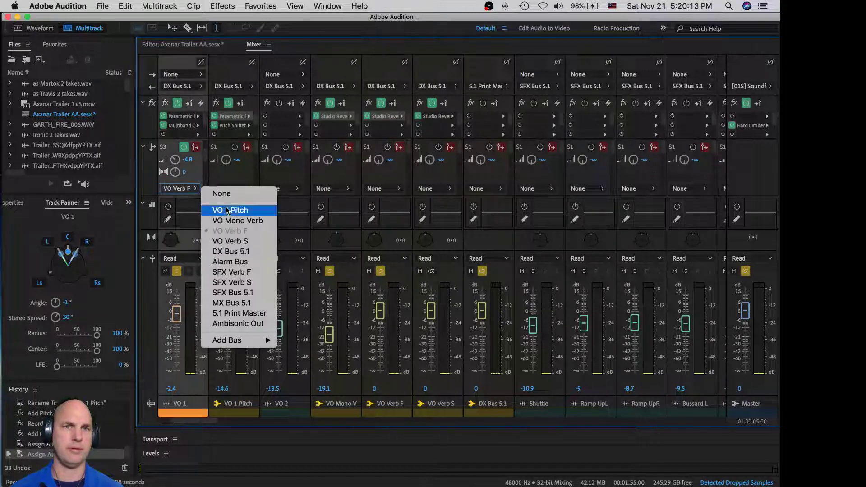
pyautogui.click(207, 162)
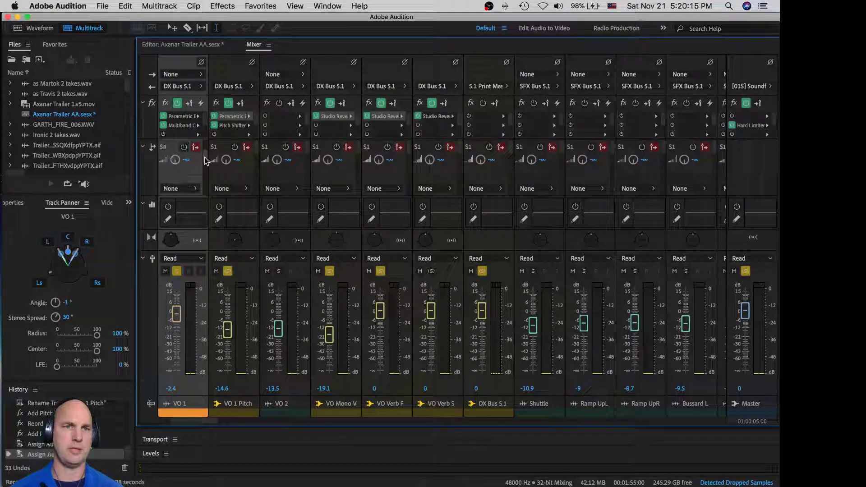
pyautogui.click(185, 188)
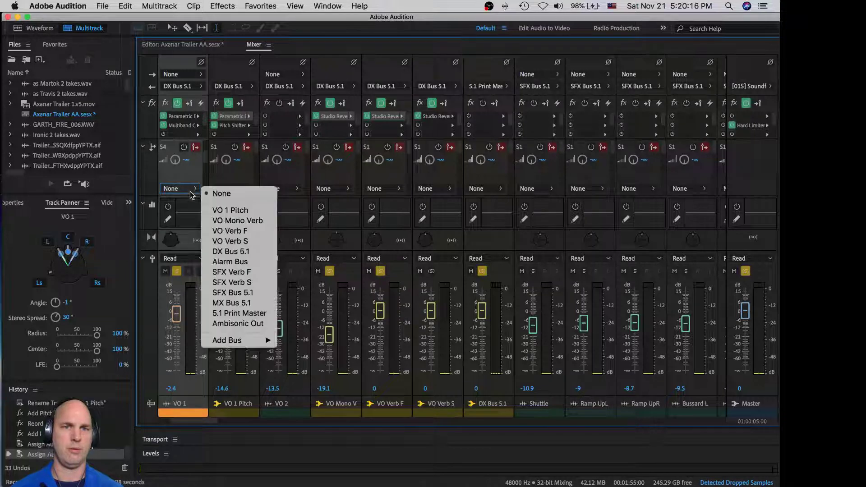
pyautogui.click(235, 243)
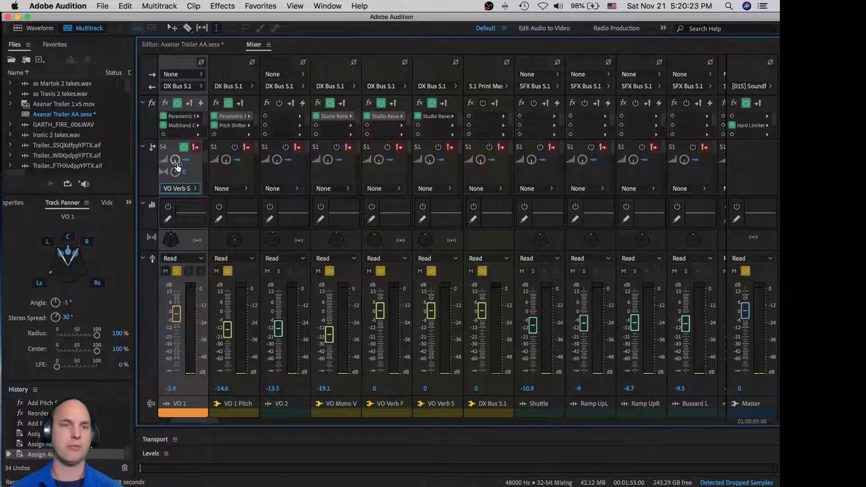
pyautogui.press('space')
pyautogui.moveTo(175, 161); pyautogui.dragTo(173, 165)
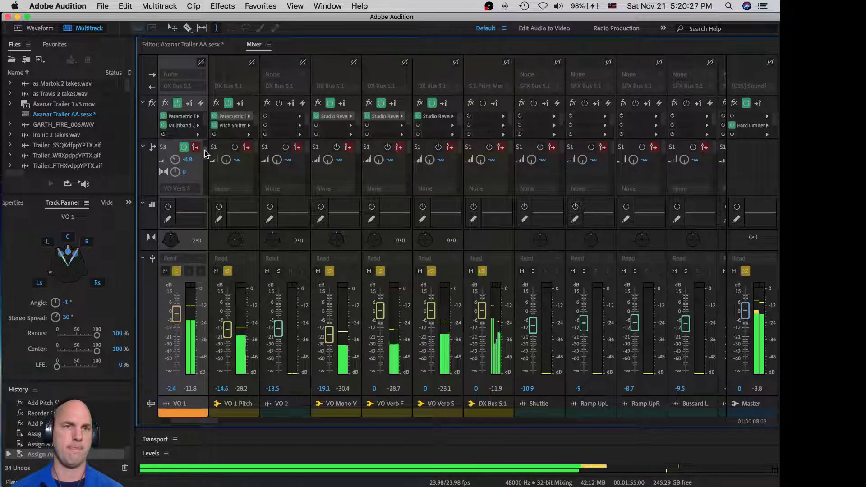
# Switch off VO 1's send to VO Verb F and replay the passage.
pyautogui.scroll(1, 180, 151)
pyautogui.scroll(-1, 179, 151)
pyautogui.press('space')
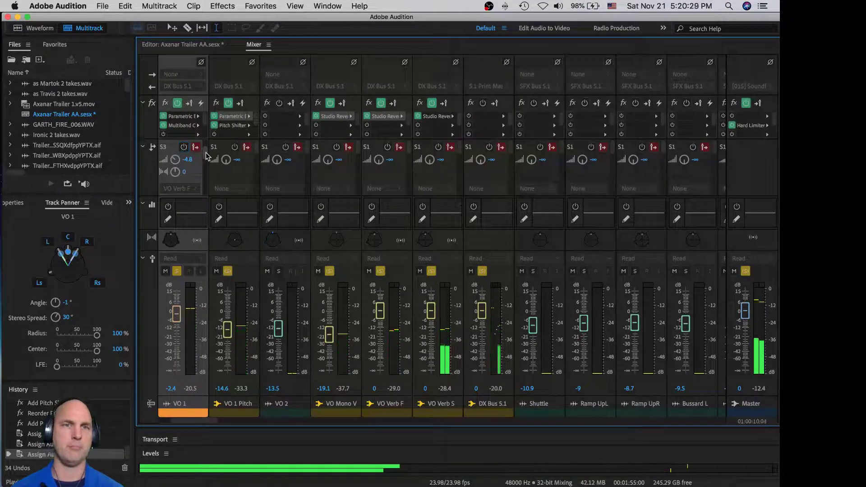
pyautogui.press('space')
# Set VO Verb S's Studio Reverb to 944.5 ms decay, 48.1% early reflections, width 100, 7510 Hz high cut, 425 Hz low cut, 55.8% damping and 100% diffusion.
pyautogui.doubleClick(437, 116)
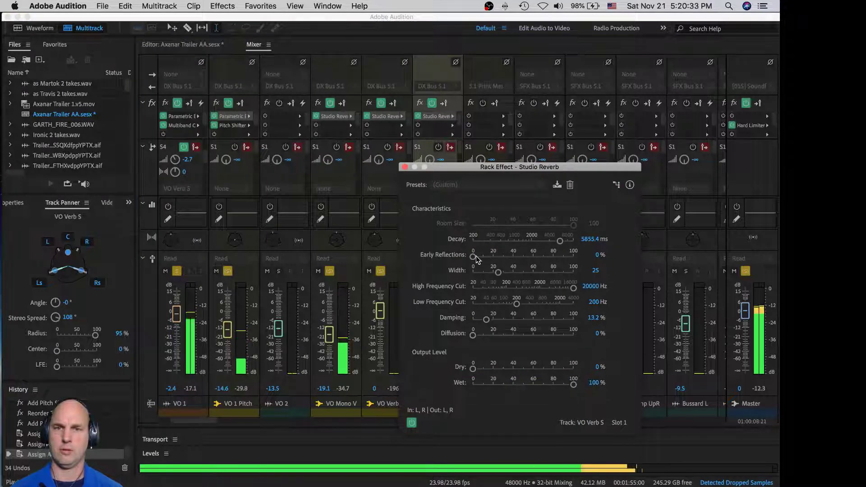
pyautogui.moveTo(473, 256); pyautogui.dragTo(533, 257)
pyautogui.moveTo(472, 335); pyautogui.dragTo(580, 336)
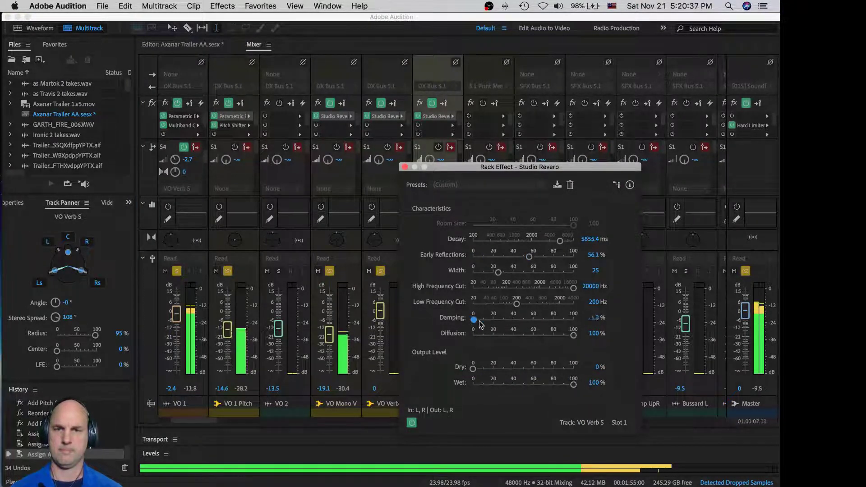
pyautogui.moveTo(488, 322); pyautogui.dragTo(613, 295)
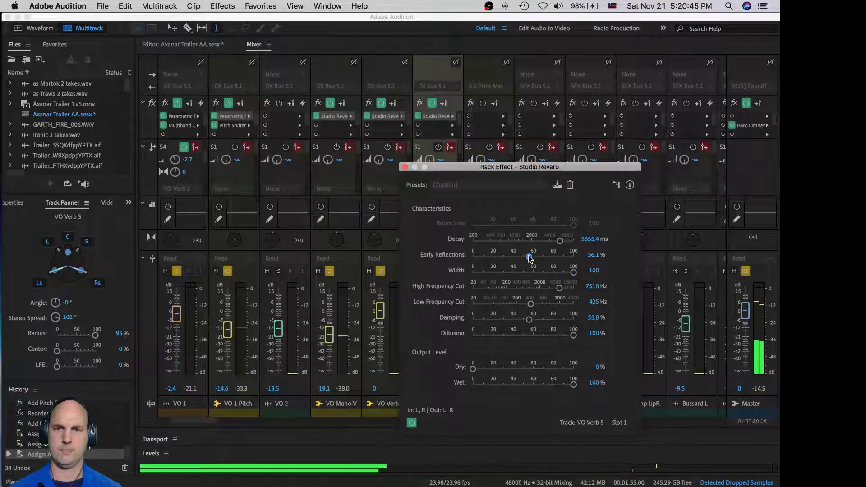
pyautogui.moveTo(529, 257); pyautogui.dragTo(514, 240)
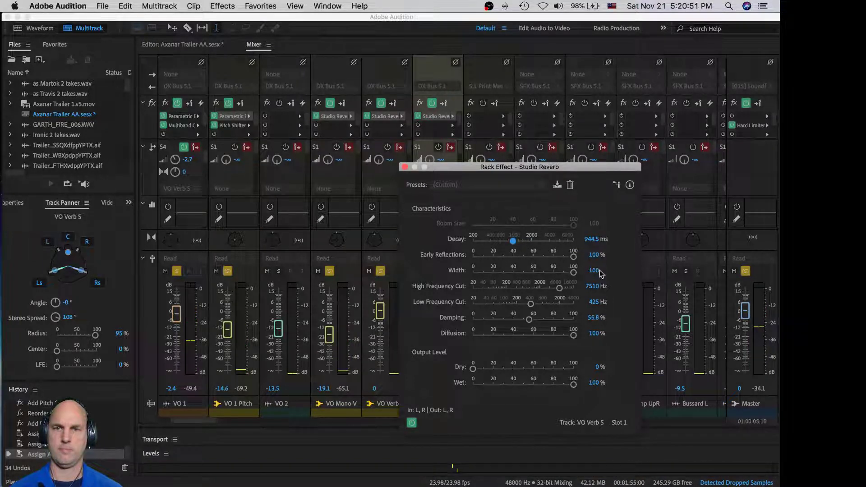
pyautogui.moveTo(573, 256); pyautogui.dragTo(521, 256)
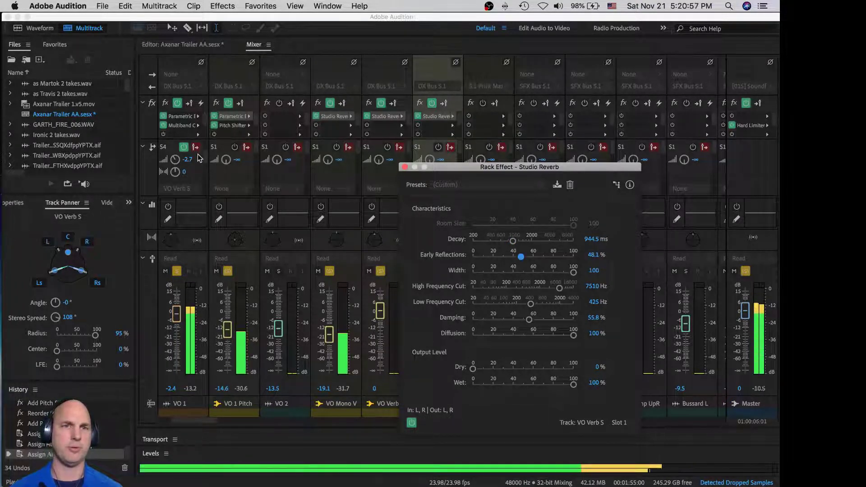
# Switch VO 1's send to VO Verb F back on and close the VO Verb S reverb settings.
pyautogui.click(208, 159)
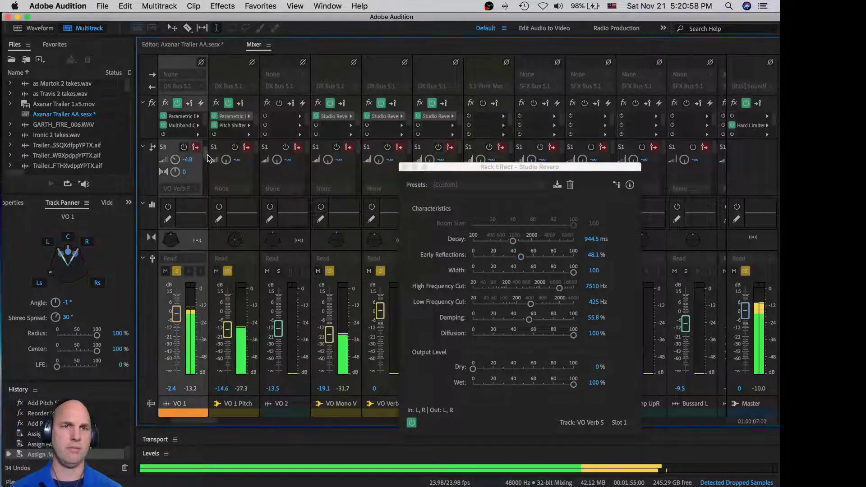
pyautogui.click(183, 147)
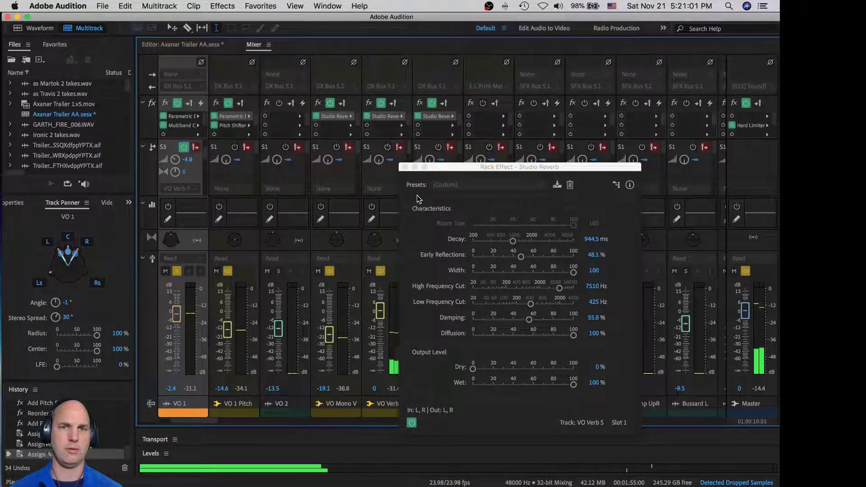
pyautogui.click(404, 167)
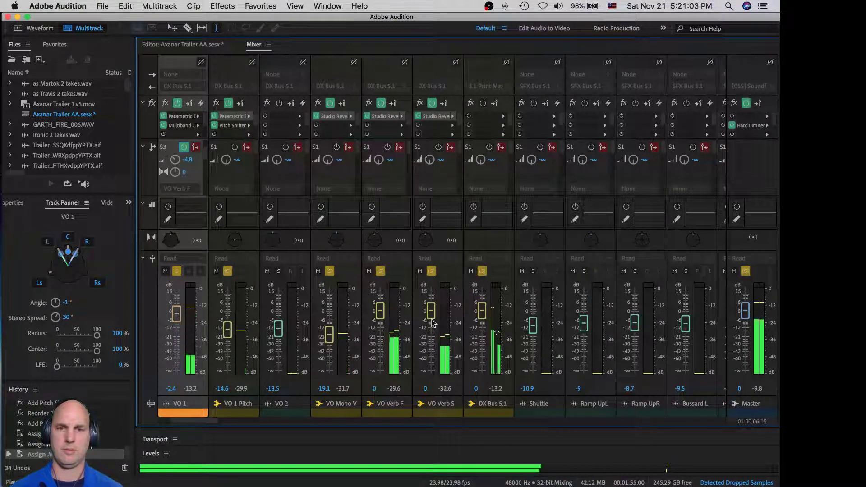
# Lower VO 1's send to VO Verb F to -12.3 dB while replaying the passage.
pyautogui.moveTo(175, 159)
pyautogui.mouseDown()
pyautogui.moveTo(206, 154)
pyautogui.moveTo(159, 166)
pyautogui.mouseUp()
pyautogui.press('space')
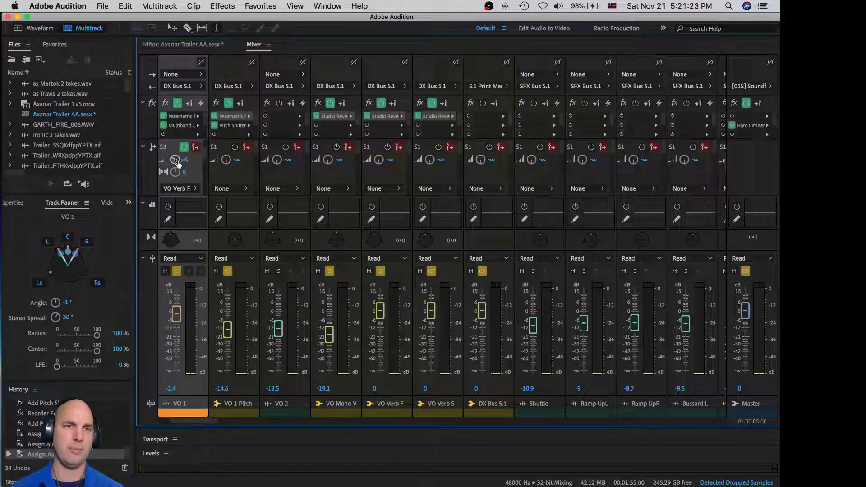
pyautogui.moveTo(175, 160); pyautogui.dragTo(174, 160)
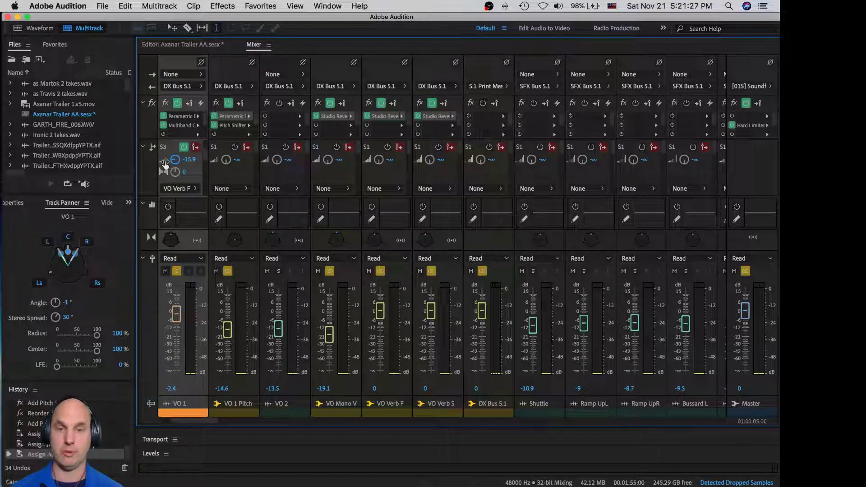
pyautogui.press('space')
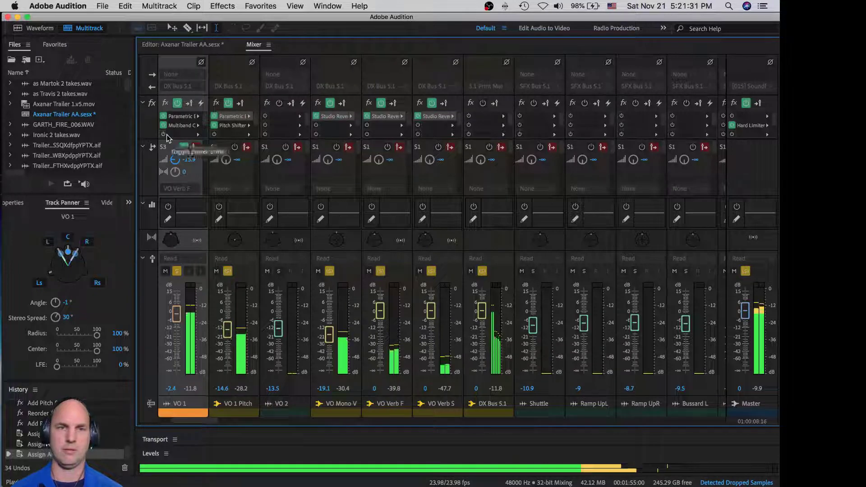
pyautogui.moveTo(176, 160); pyautogui.dragTo(176, 159)
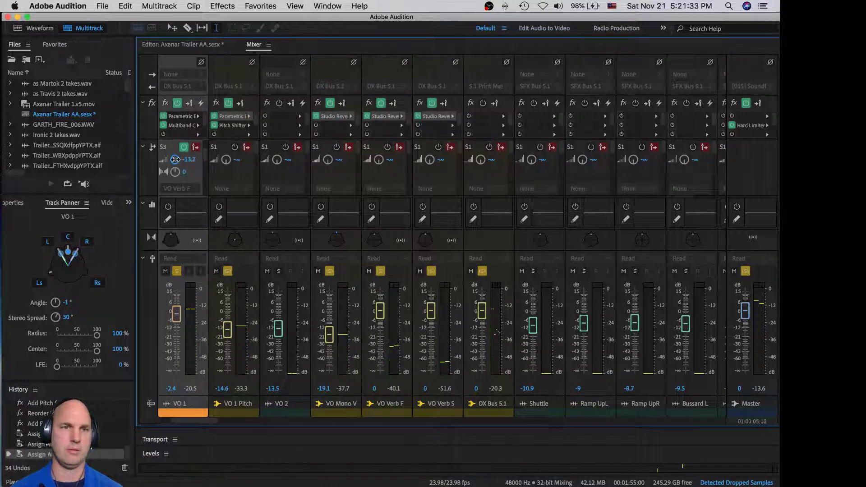
pyautogui.press('space')
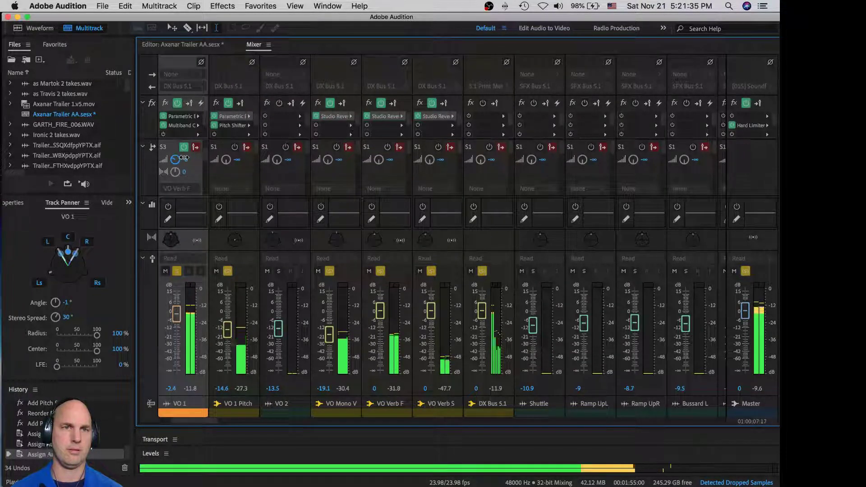
pyautogui.moveTo(183, 158); pyautogui.dragTo(208, 156)
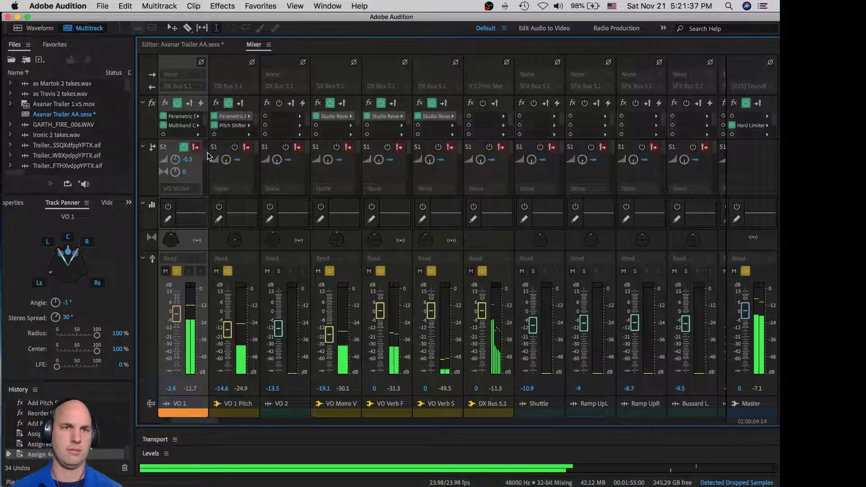
pyautogui.press('space')
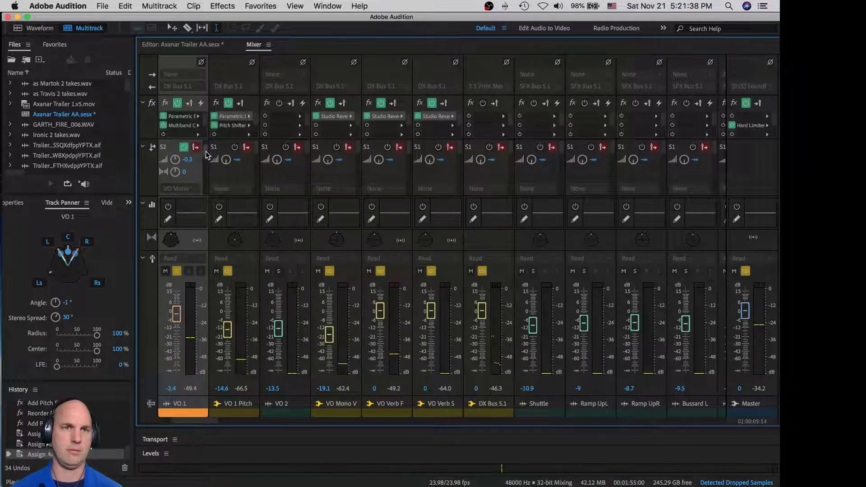
pyautogui.press('space')
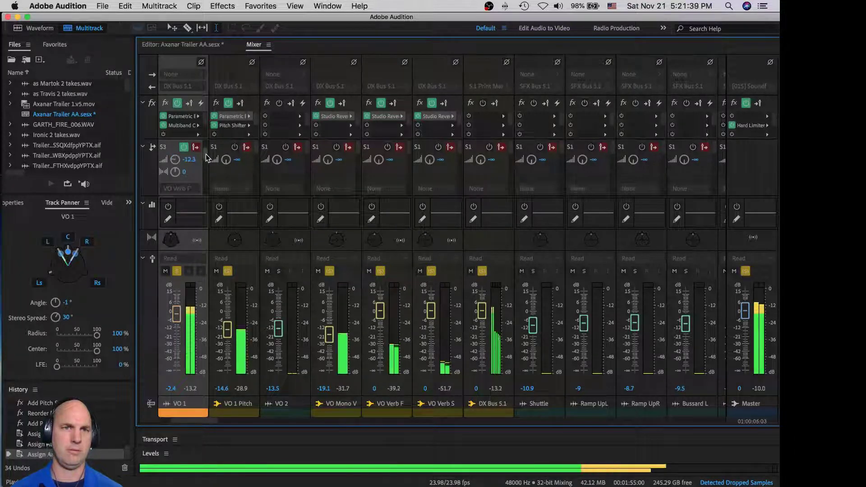
# Set VO 1's VO Verb S send to -8.7 dB and its VO Verb F send to -15.6 dB.
pyautogui.scroll(-2, 205, 154)
pyautogui.scroll(1, 187, 159)
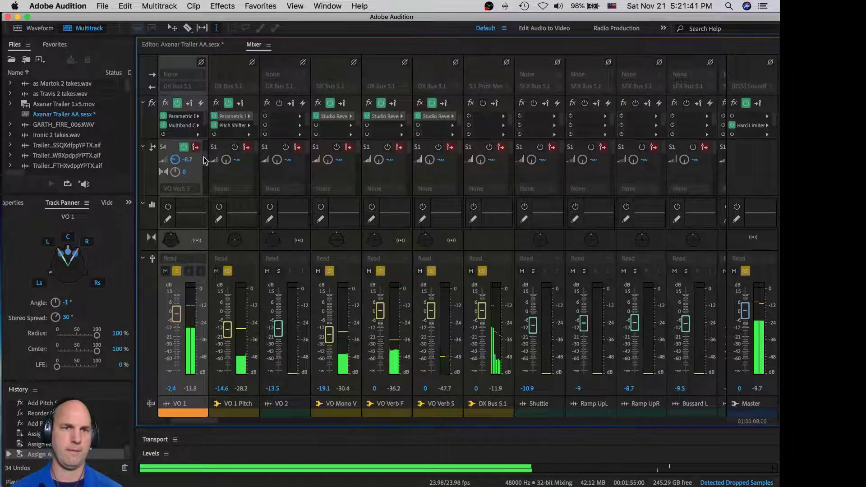
pyautogui.press('space')
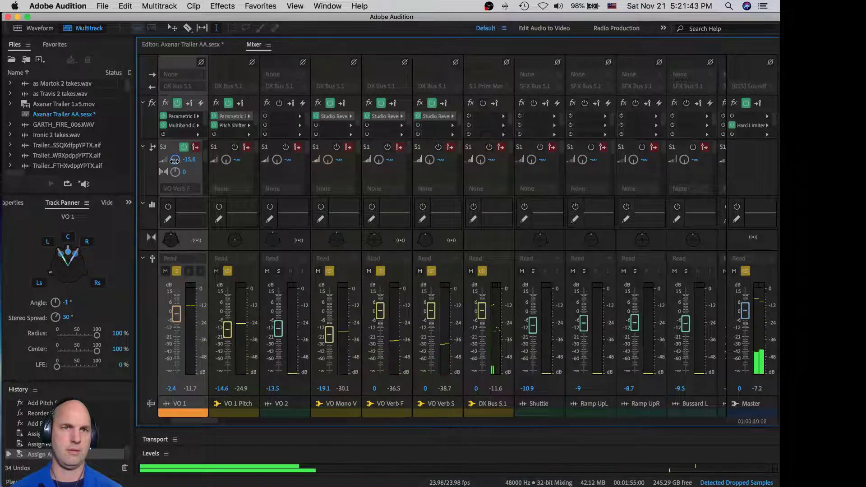
pyautogui.press('space')
# Audition louder levels on VO 1's fourth send, bring it back to -8.7 dB and stop playback.
pyautogui.scroll(-2, 175, 160)
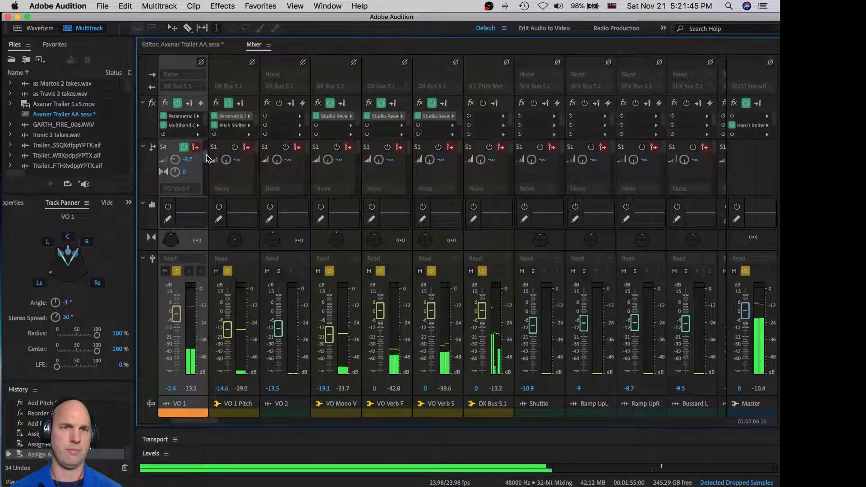
pyautogui.scroll(-1, 213, 147)
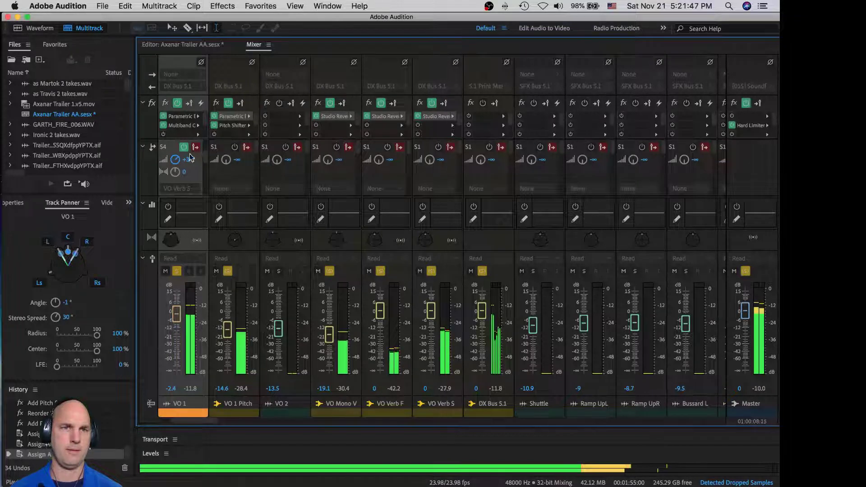
pyautogui.scroll(-2, 175, 159)
pyautogui.scroll(-1, 175, 160)
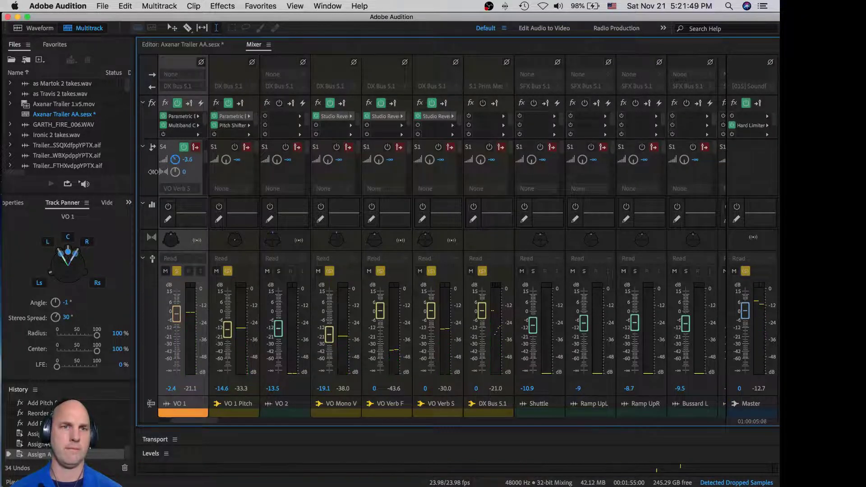
pyautogui.press('space')
pyautogui.press('space')
pyautogui.moveTo(154, 175); pyautogui.dragTo(151, 184)
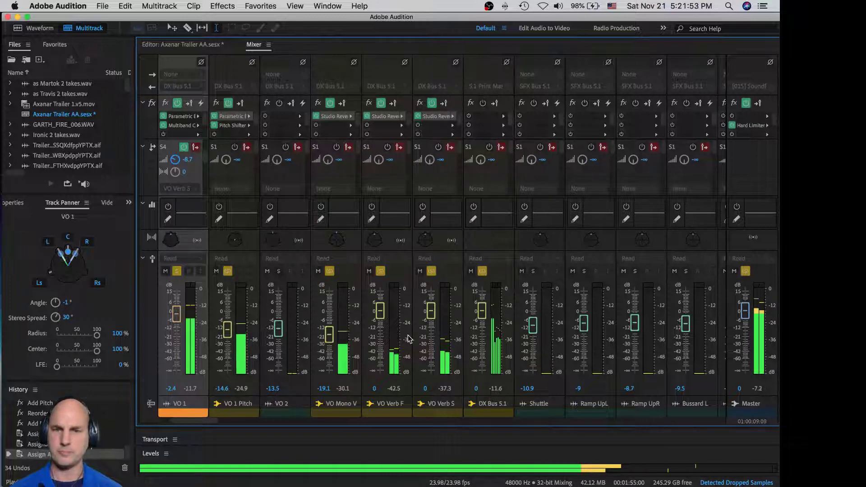
pyautogui.press('space')
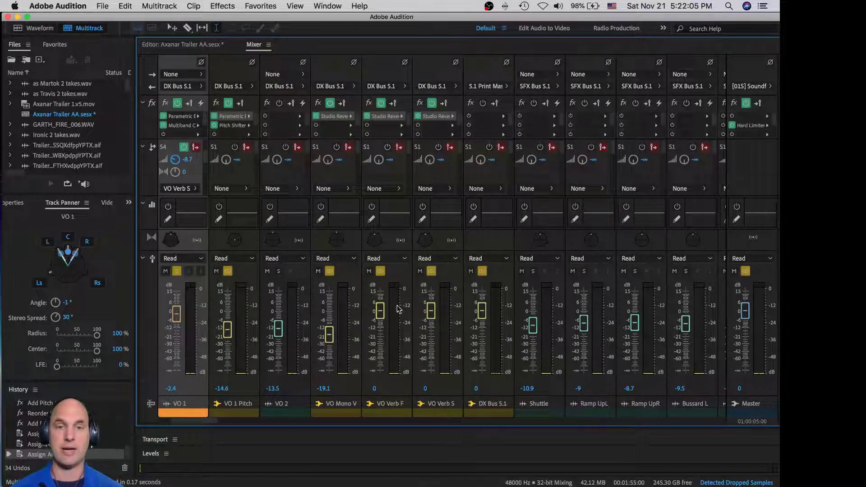
# Compare playback with VO 1 Pitch active and muted, unmute it and lower its fader to -16.9 dB.
pyautogui.press('space')
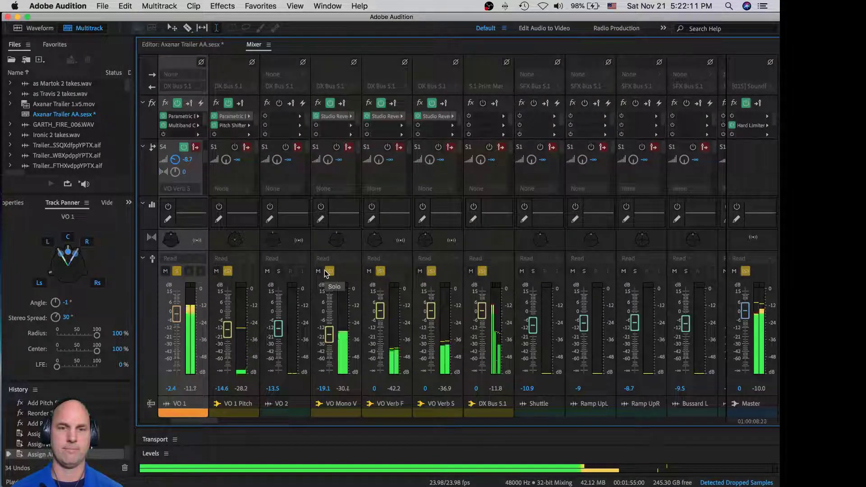
pyautogui.press('space')
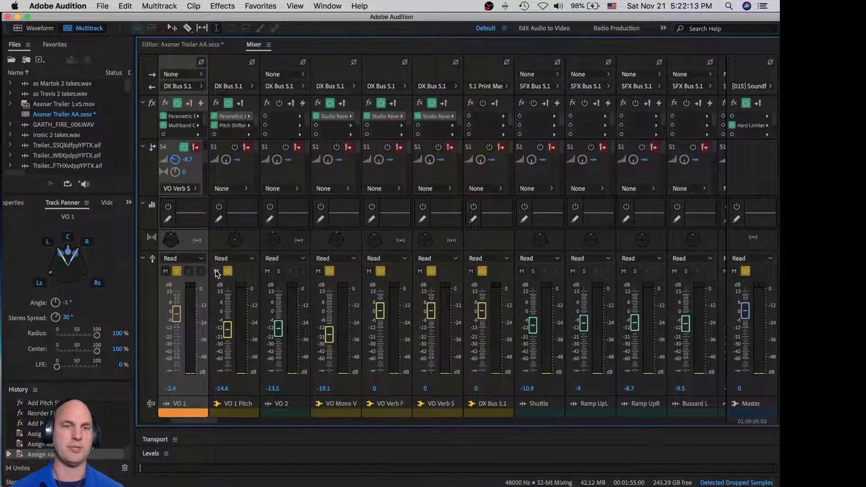
pyautogui.click(216, 271)
pyautogui.press('space')
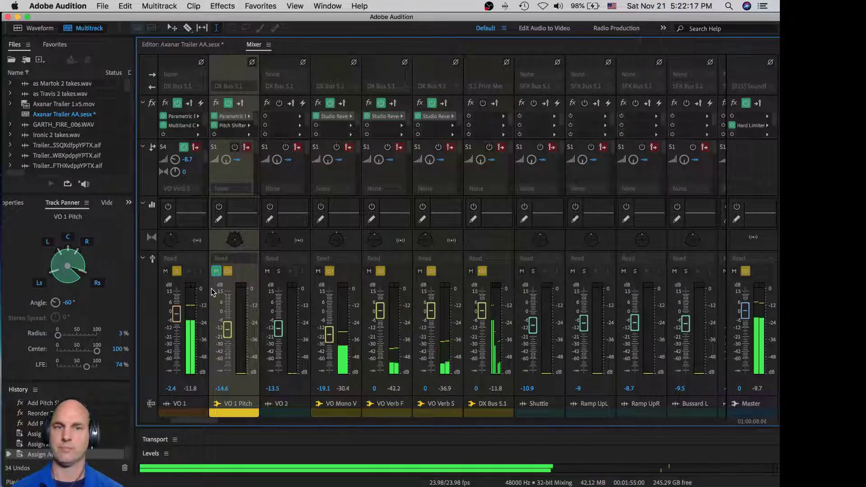
pyautogui.press('space')
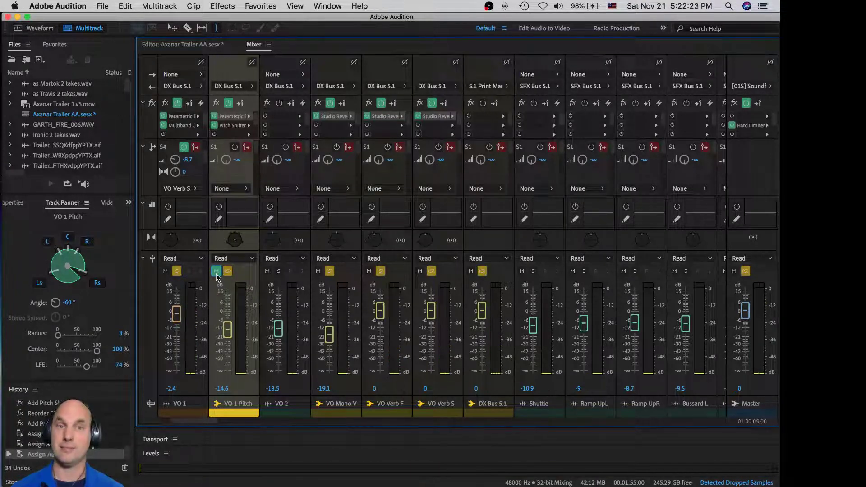
pyautogui.click(216, 271)
pyautogui.moveTo(227, 334); pyautogui.dragTo(227, 337)
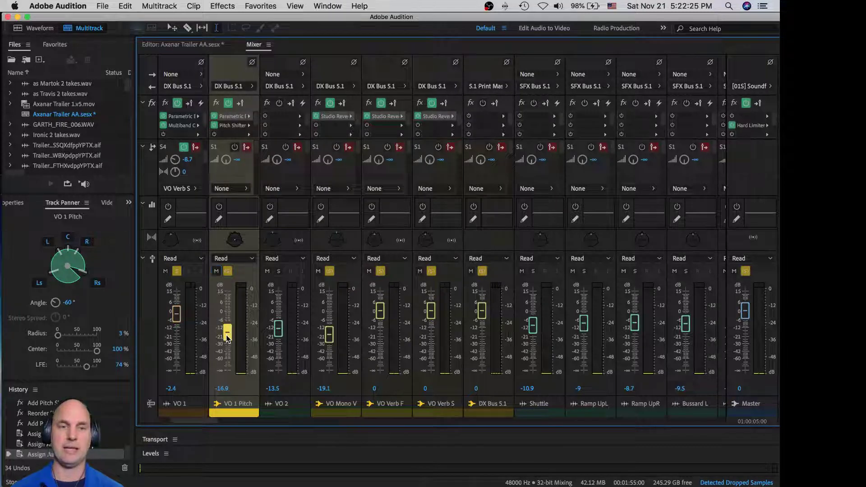
# Raise VO 1 Pitch's fader to -15.3 dB while playing the passage, and stop playback.
pyautogui.press('space')
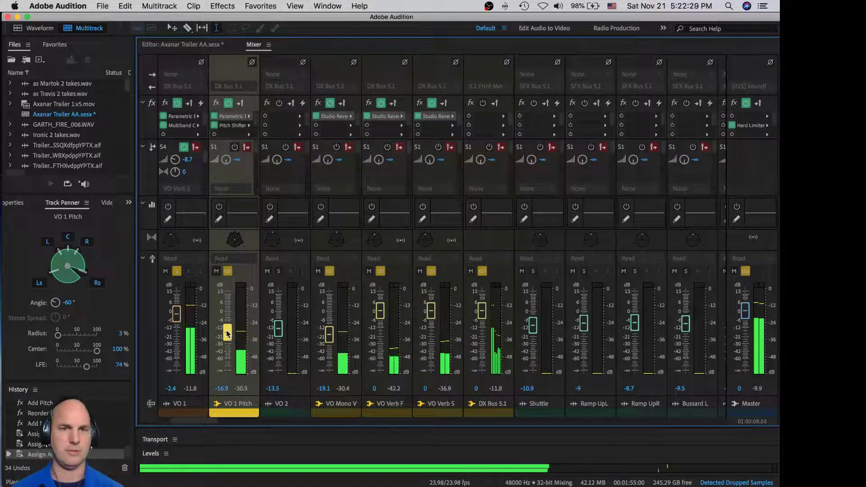
pyautogui.moveTo(228, 334); pyautogui.dragTo(226, 328)
pyautogui.press('space')
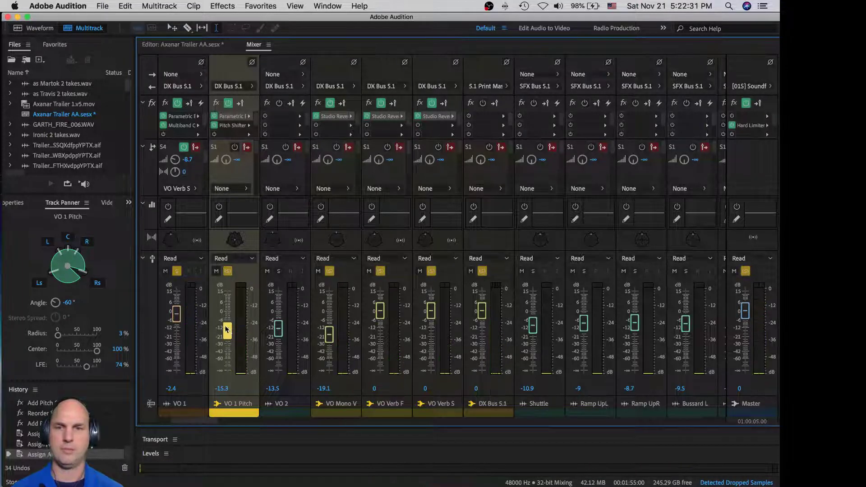
# Play the passage from the multitrack editor and switch to YouTube Studio in Chrome to read the viewer's live chat question.
pyautogui.click(209, 45)
pyautogui.press('space')
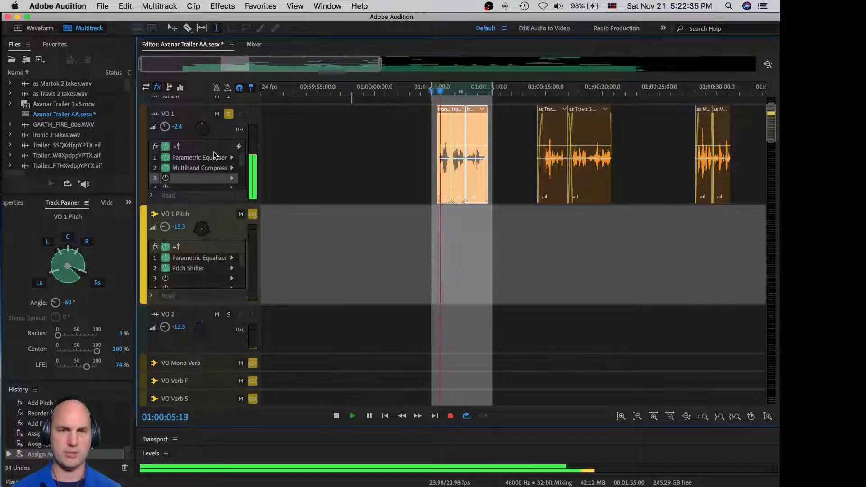
pyautogui.press('super+Tab')
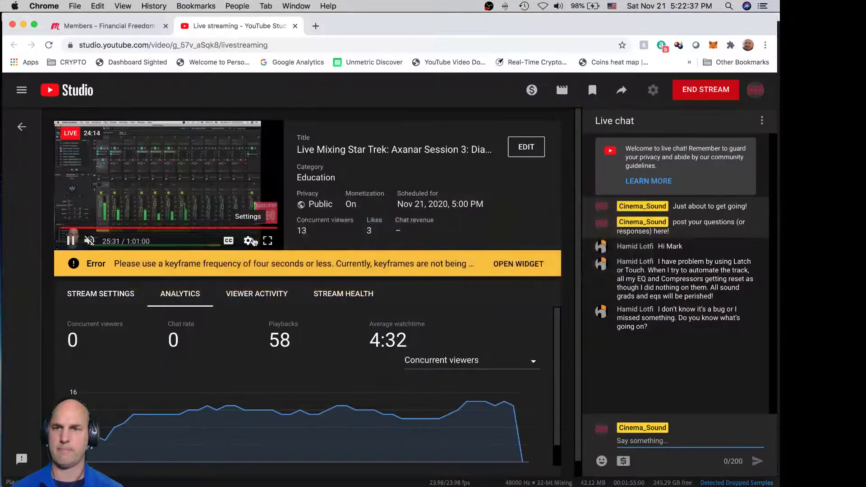
pyautogui.press('super+Tab')
pyautogui.press('super+Tab')
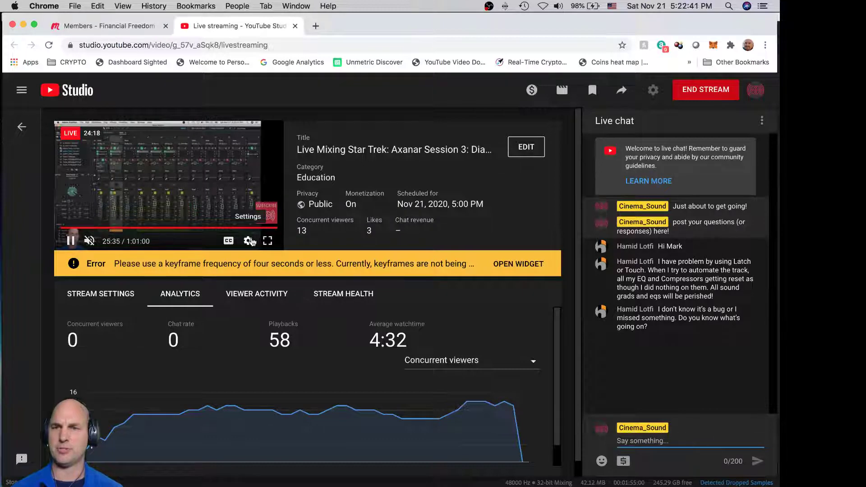
pyautogui.press('super+Tab')
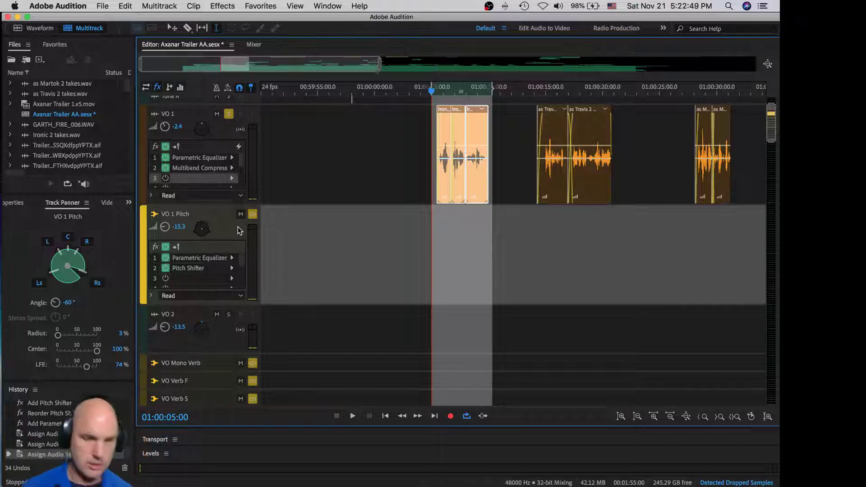
pyautogui.press('super+Tab')
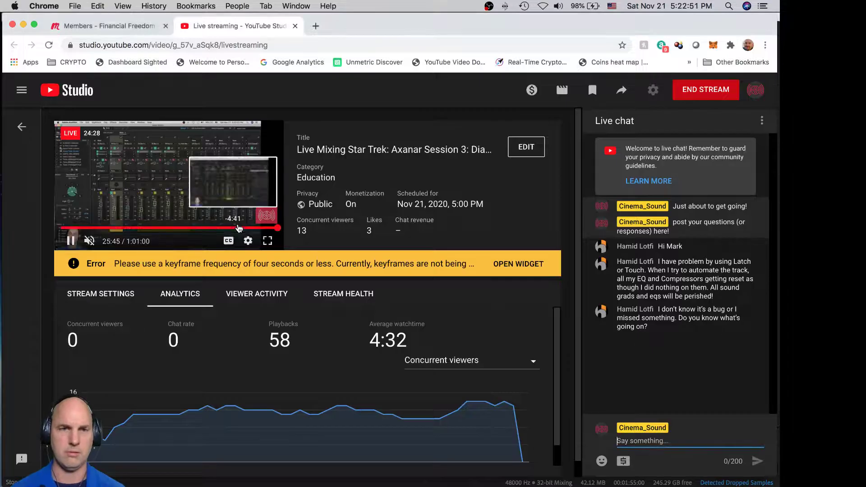
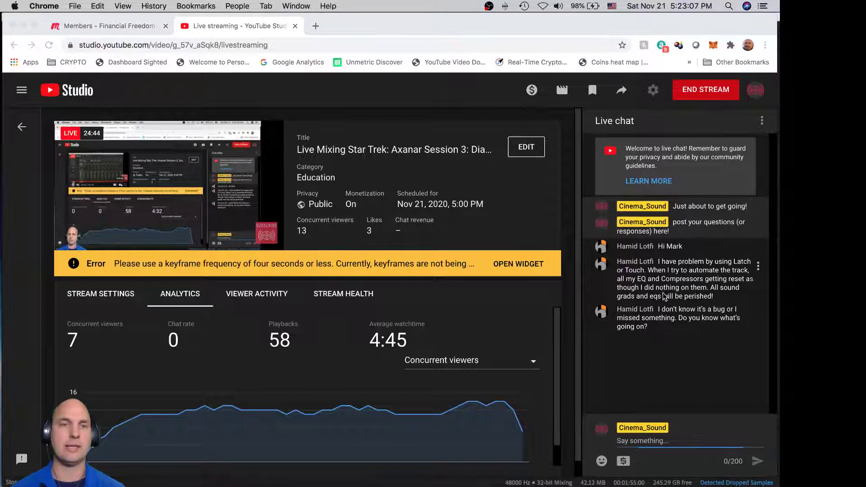
# Return to Audition's mixer, open VO 1's Parametric Equalizer and look through its available presets.
pyautogui.press('super+Tab')
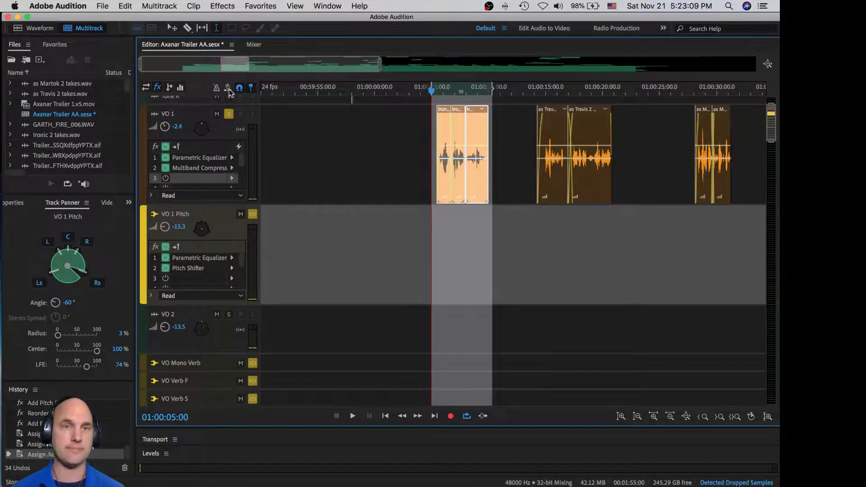
pyautogui.click(254, 47)
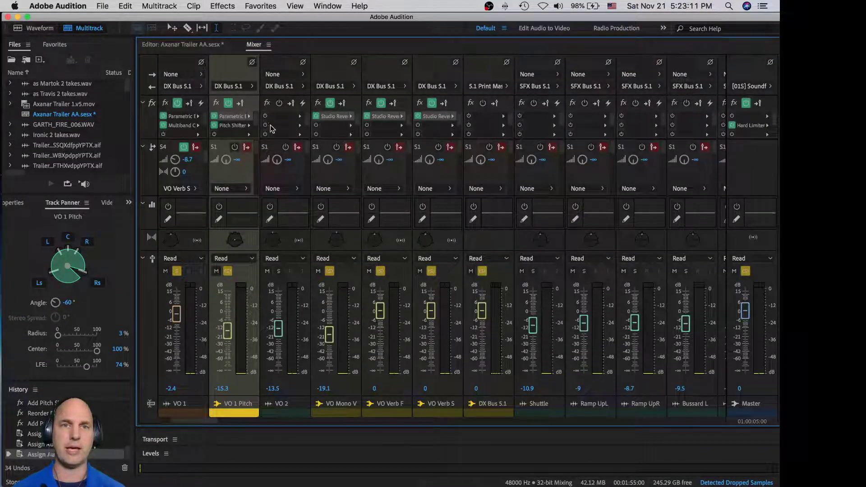
pyautogui.doubleClick(334, 116)
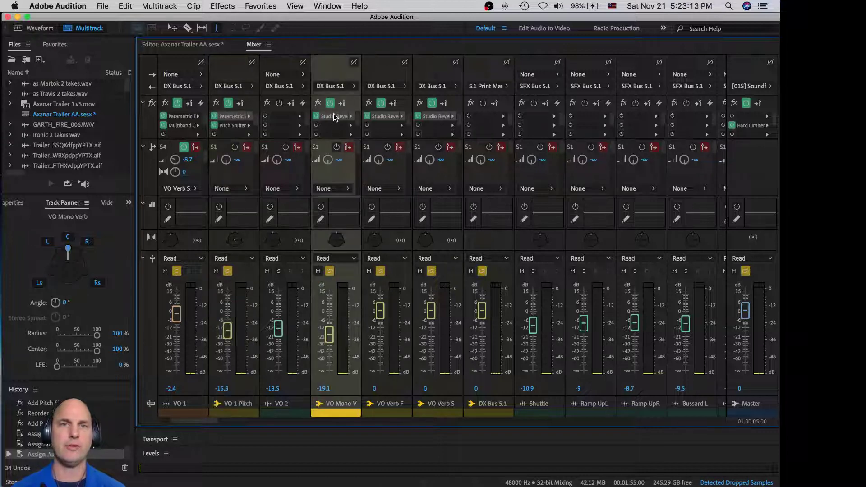
pyautogui.click(404, 167)
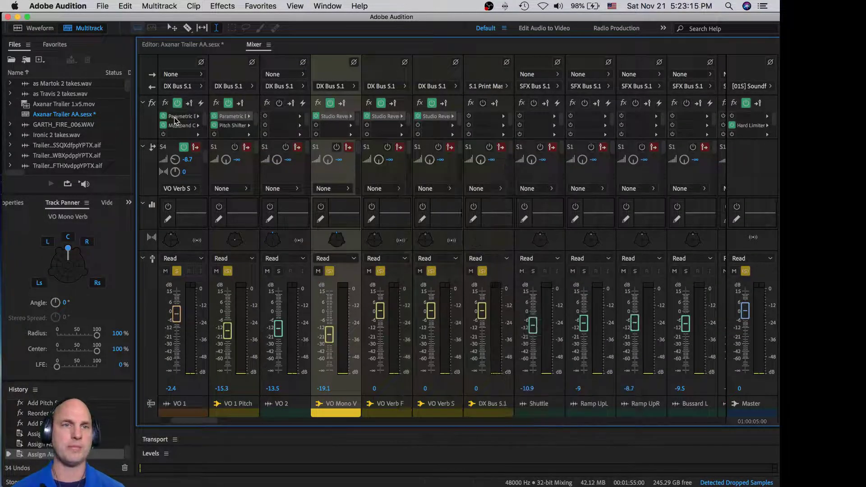
pyautogui.doubleClick(176, 116)
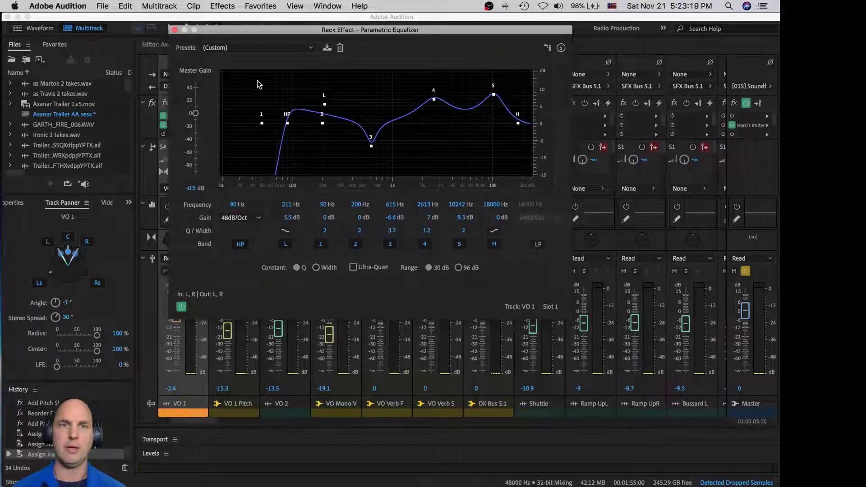
pyautogui.click(311, 48)
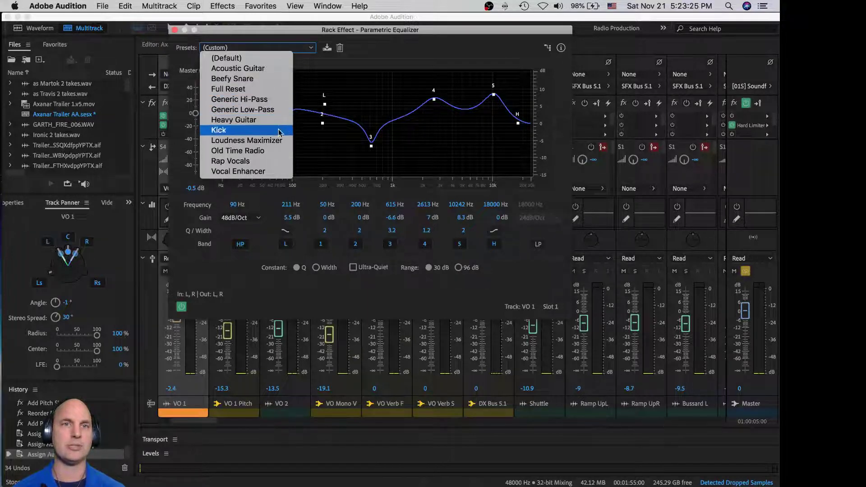
pyautogui.click(338, 64)
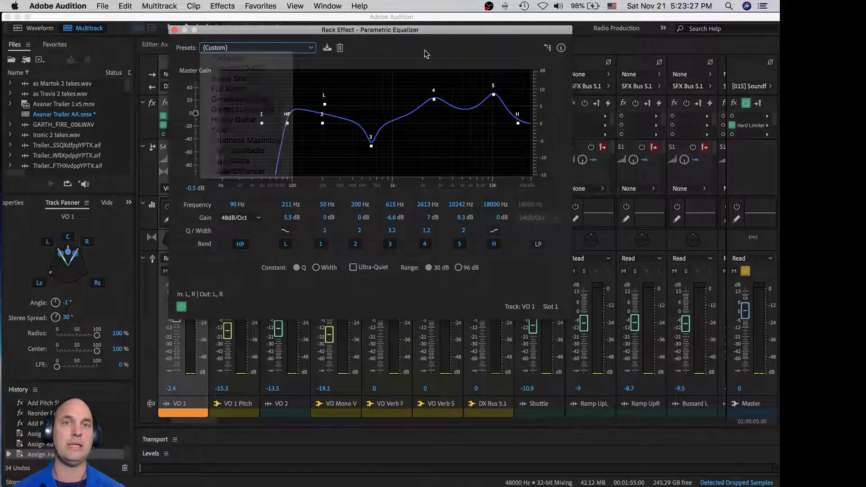
pyautogui.click(308, 49)
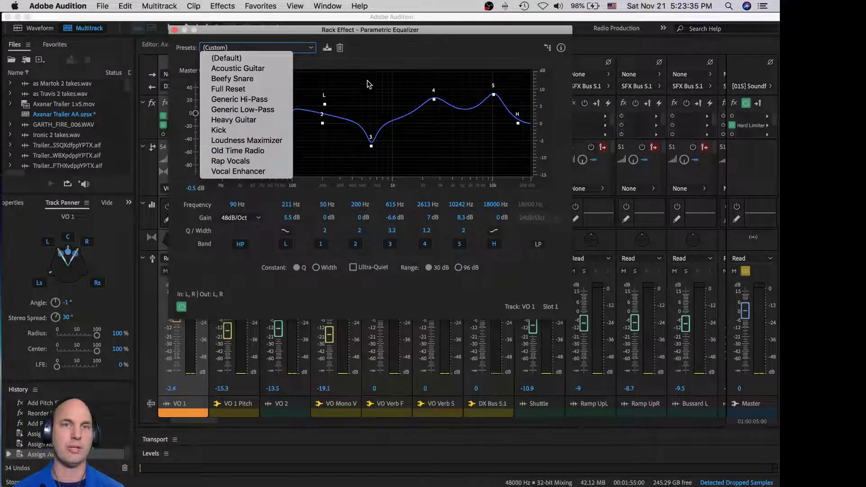
pyautogui.click(408, 72)
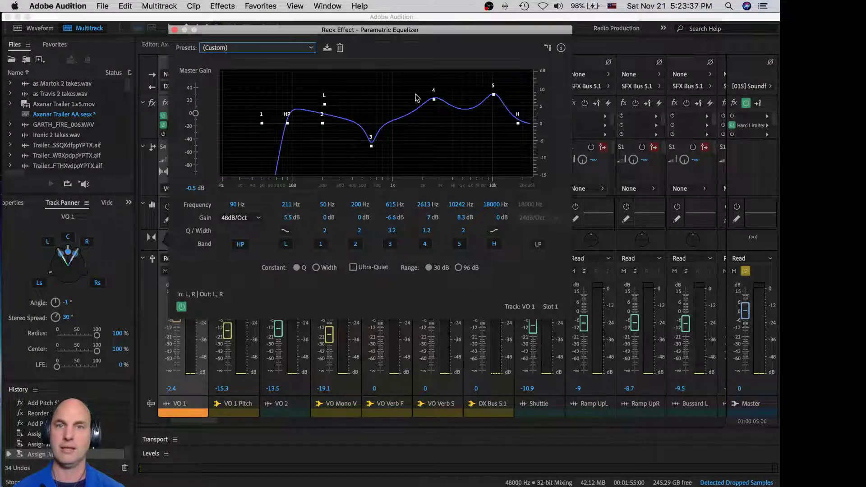
# Save VO 1's Parametric Equalizer settings as a preset named JG VO 1a and look it up among the presets.
pyautogui.click(327, 48)
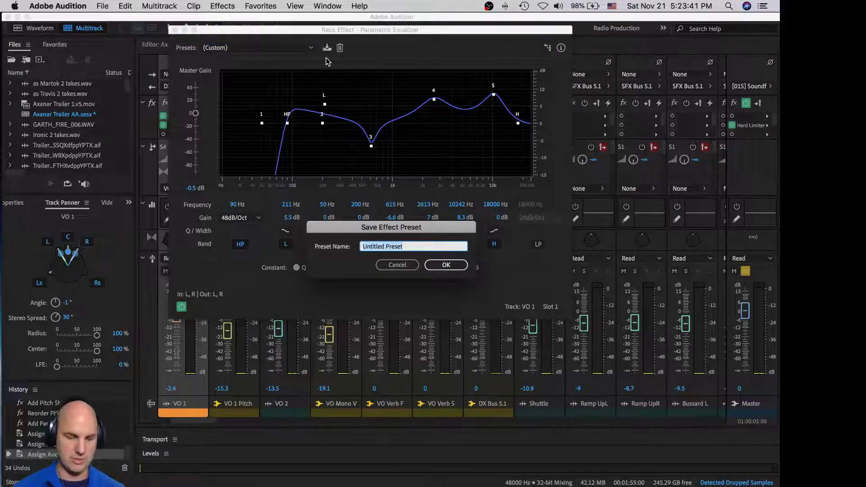
pyautogui.write('JG VO')
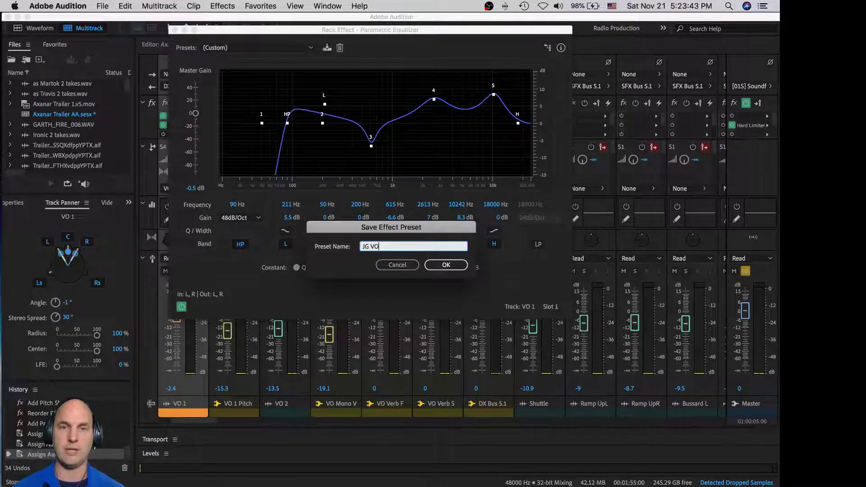
pyautogui.write(' 1a')
pyautogui.press('Return')
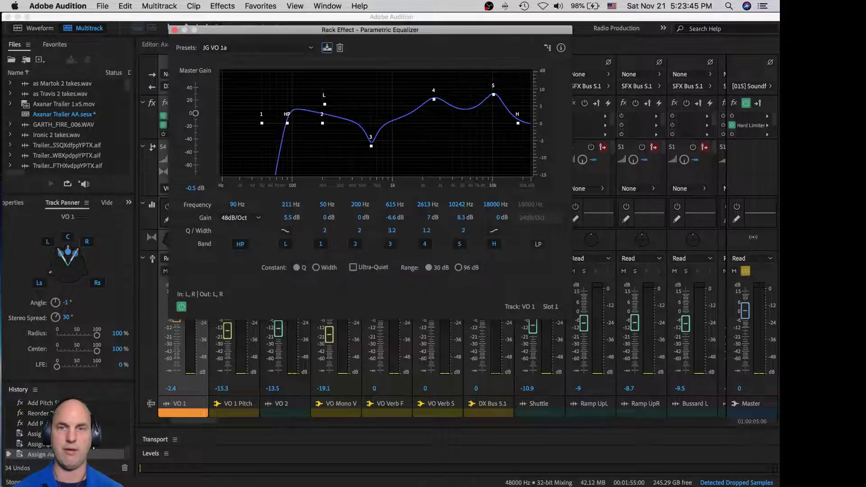
pyautogui.click(282, 47)
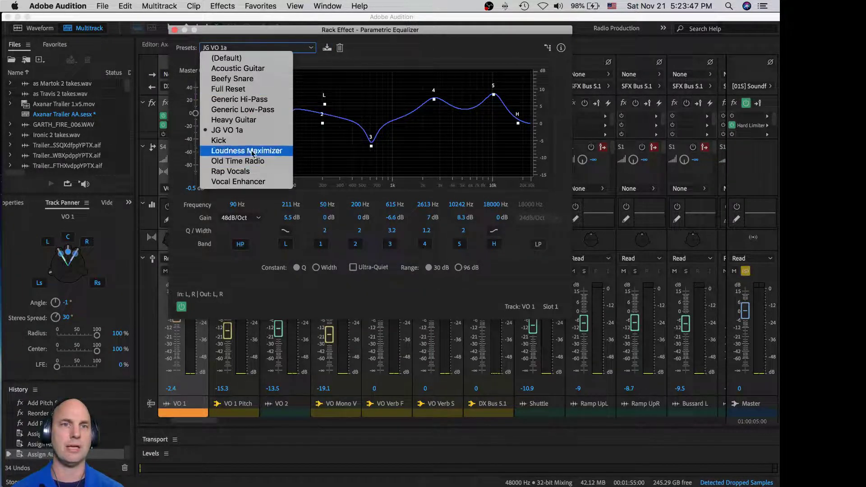
pyautogui.click(396, 55)
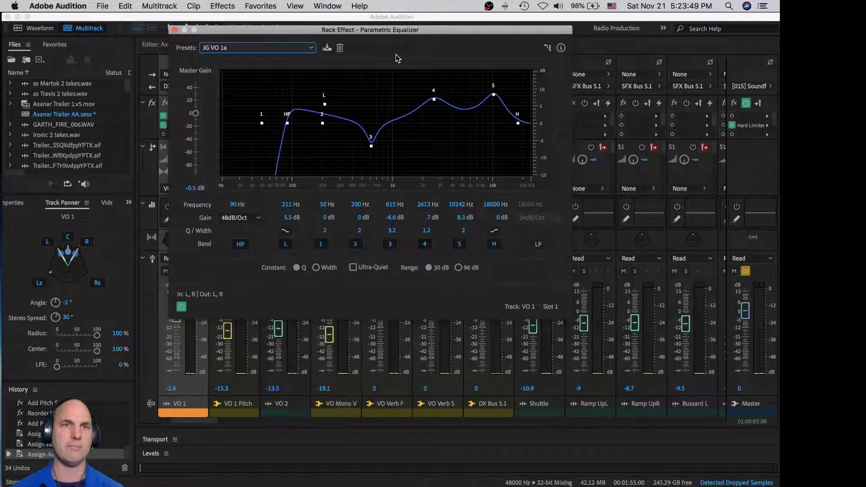
# Try the Full Reset and Kick presets on VO 1's Parametric Equalizer, reload JG VO 1a and close the effect.
pyautogui.press('f')
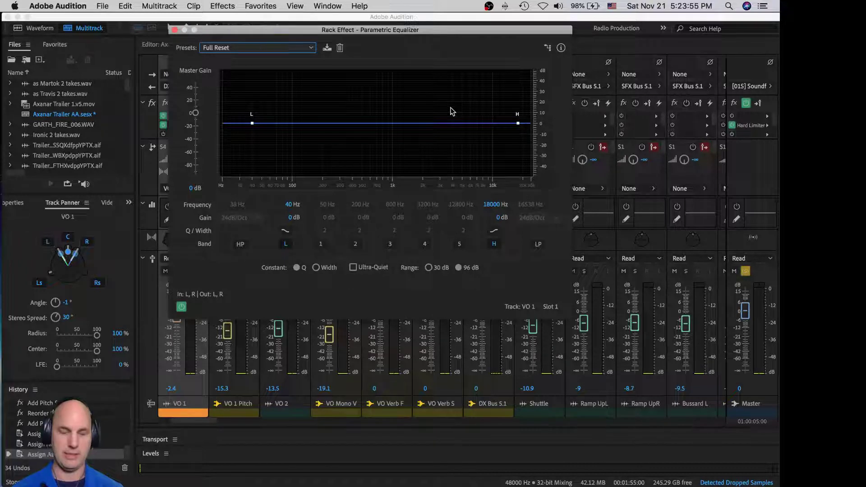
pyautogui.press('j')
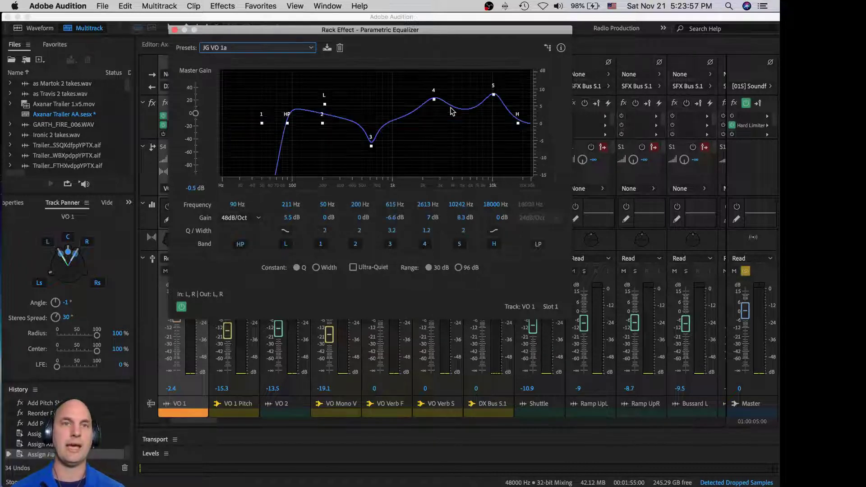
pyautogui.press('k')
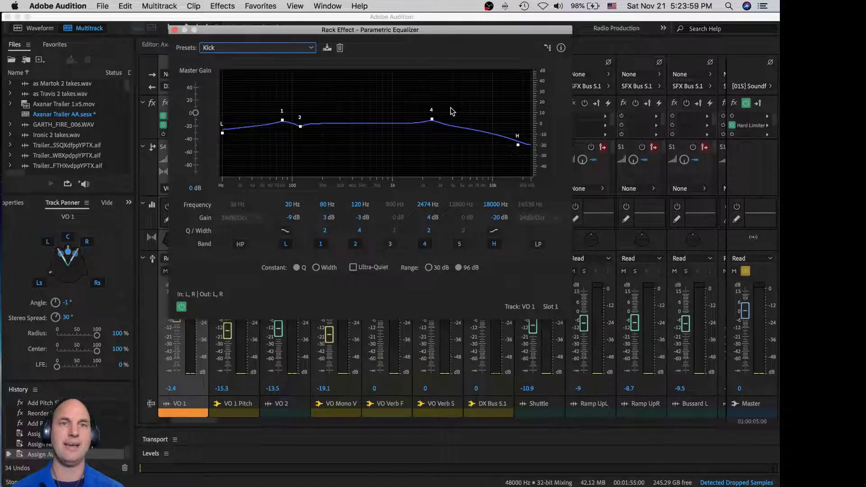
pyautogui.press('l')
pyautogui.press('k')
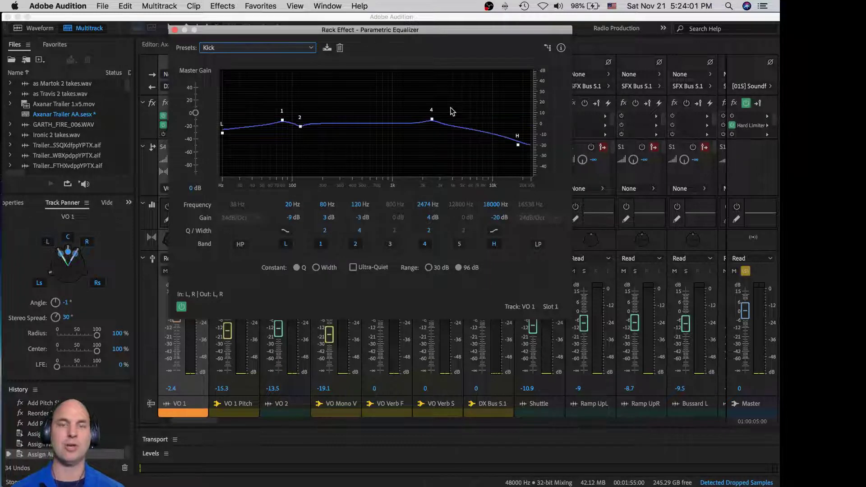
pyautogui.press('j')
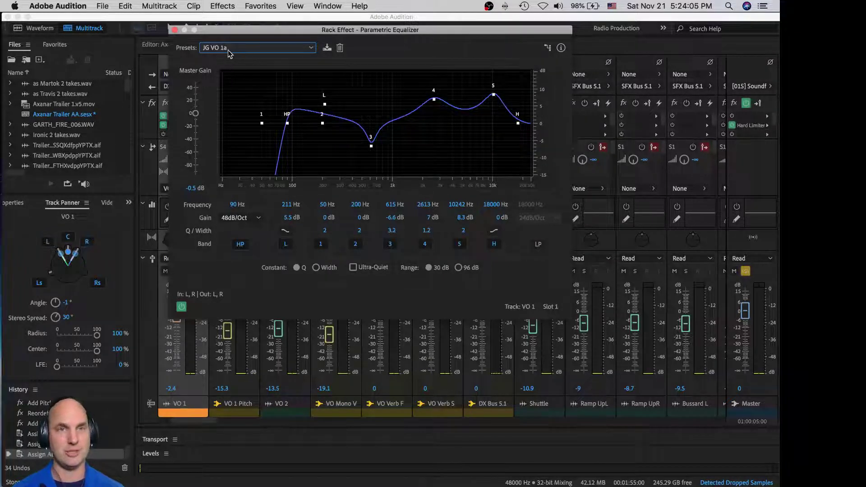
pyautogui.click(241, 51)
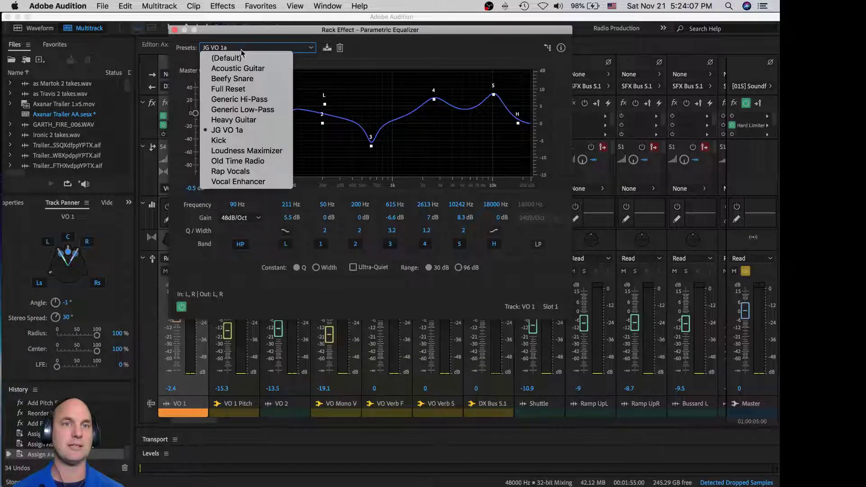
pyautogui.click(391, 59)
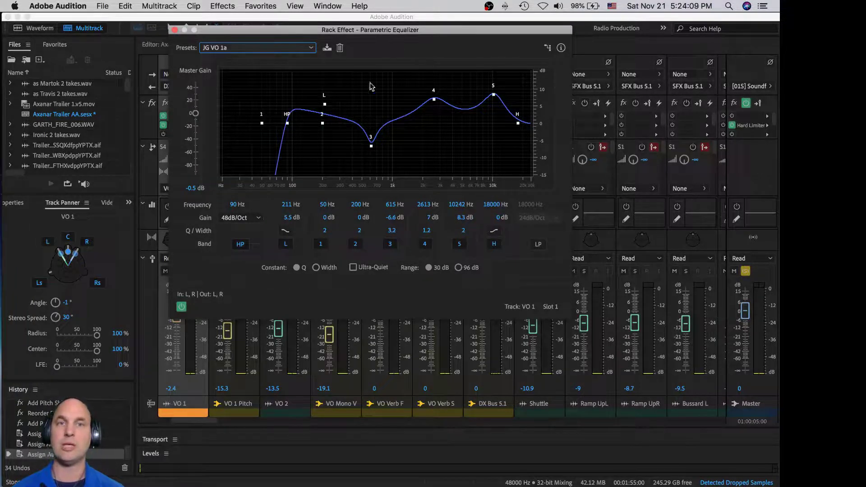
pyautogui.click(175, 30)
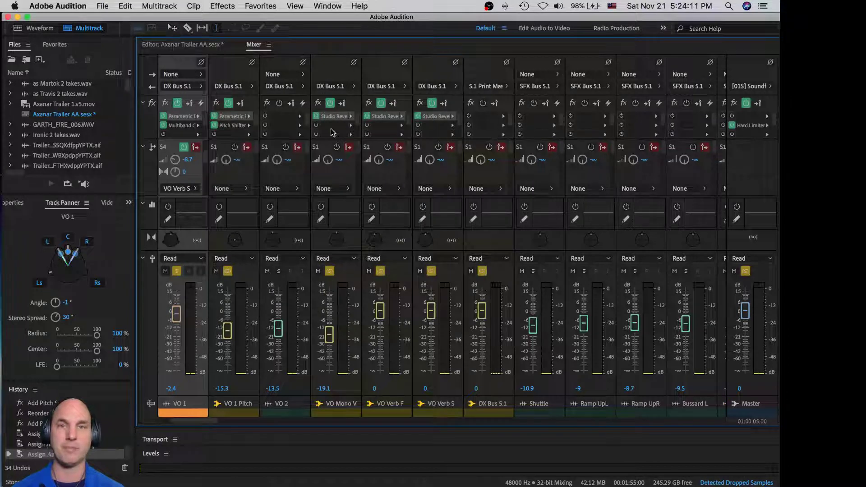
# Open VO Mono Verb's Studio Reverb, look through its presets without changing anything and close the effect.
pyautogui.doubleClick(344, 116)
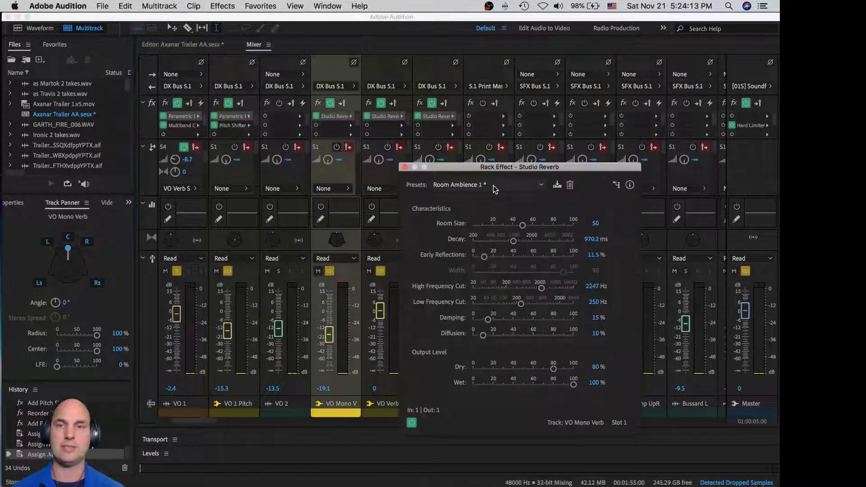
pyautogui.click(495, 188)
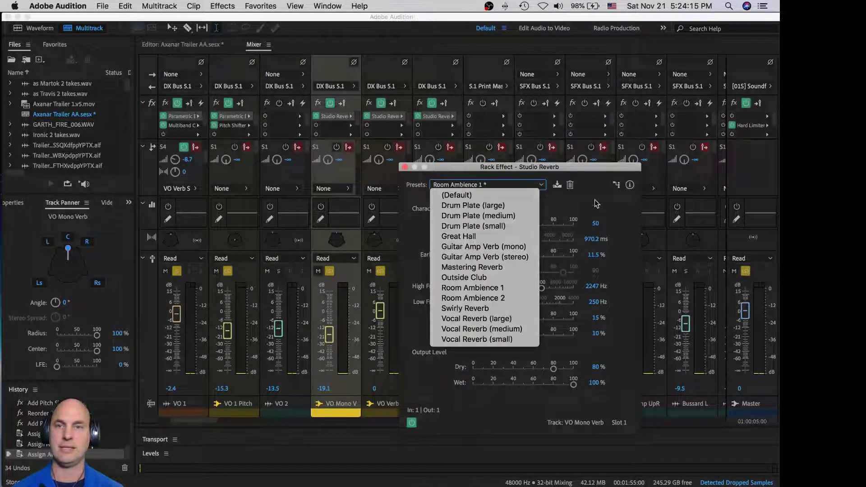
pyautogui.click(589, 205)
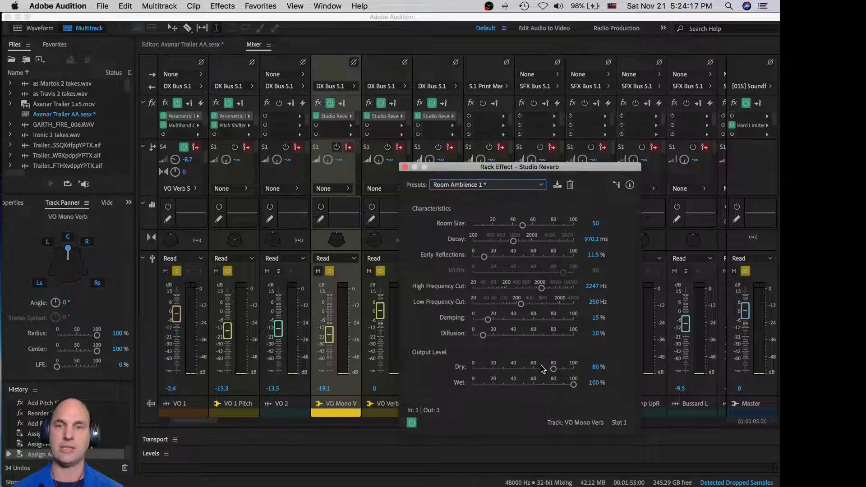
pyautogui.click(404, 168)
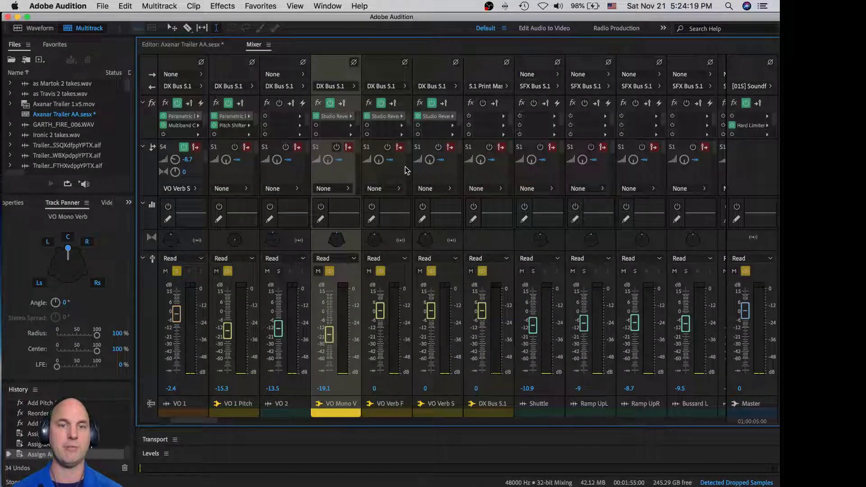
# Switch to YouTube Studio in Chrome and check the live chat for new messages.
pyautogui.press('super+Tab')
pyautogui.click(243, 250)
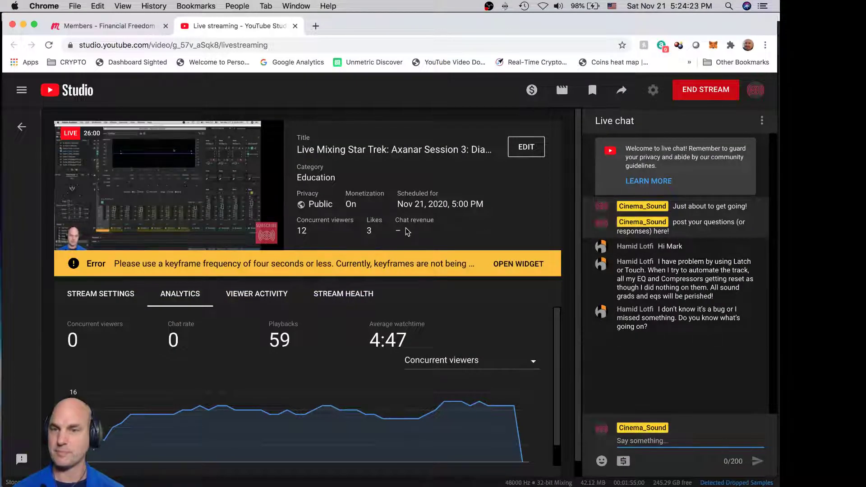
# Switch from the live chat back to Adobe Audition, open VO 1 Pitch's Parametric Equalizer to review its curve and close it.
pyautogui.click(618, 441)
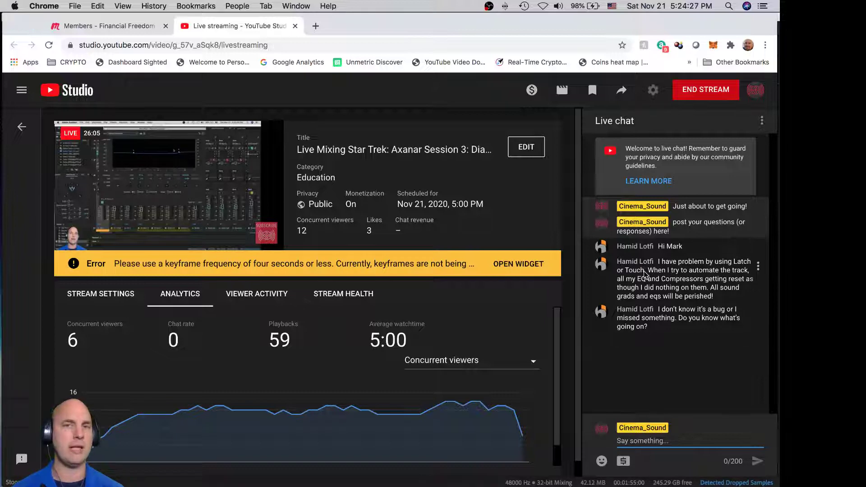
pyautogui.press('super+Tab')
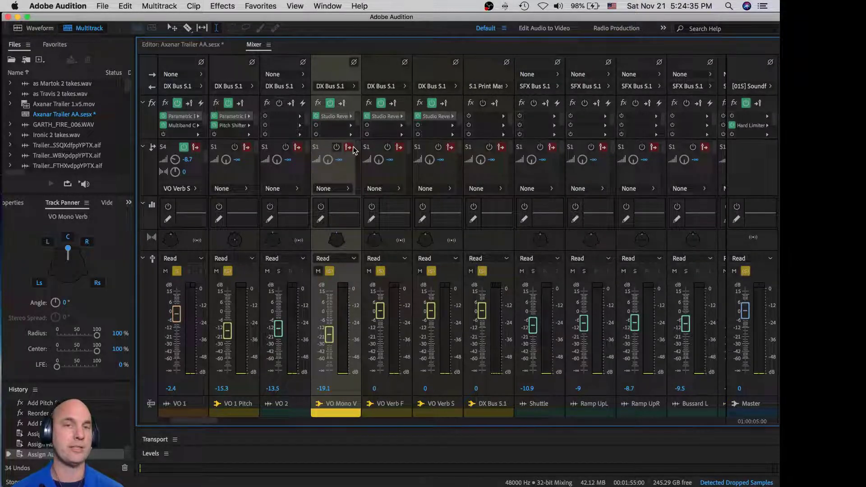
pyautogui.doubleClick(230, 116)
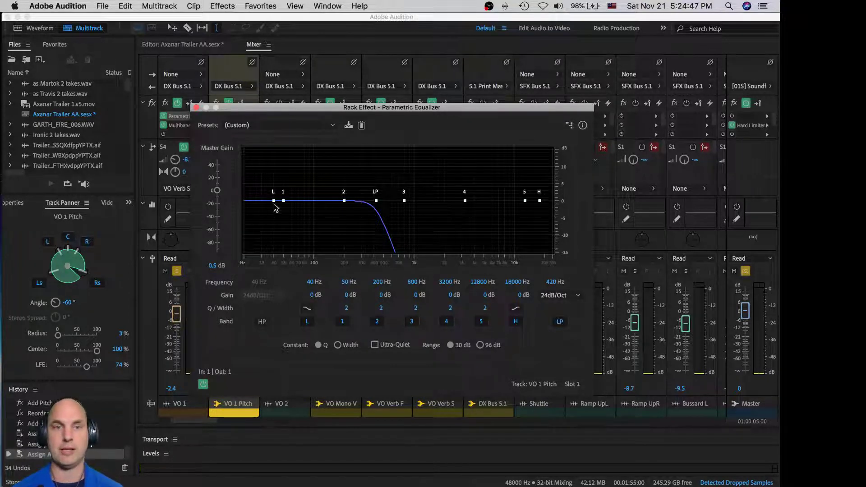
pyautogui.click(196, 108)
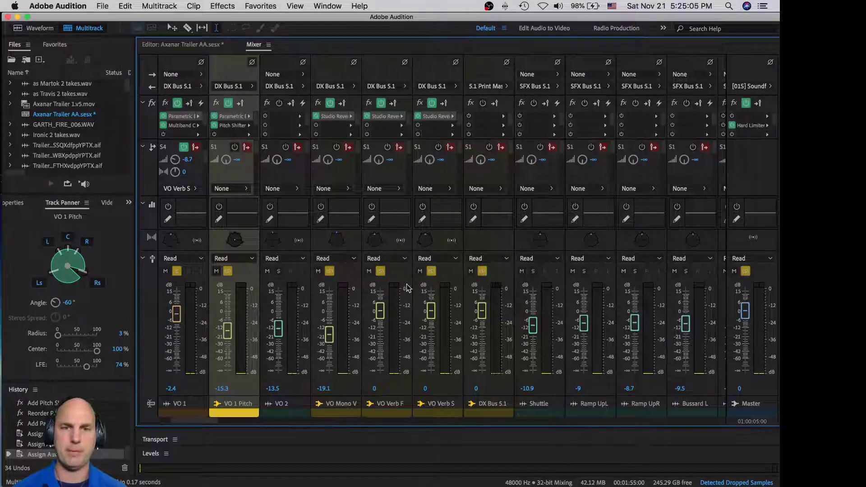
# Play the opening VO 1 lines, switch to the session's track editor and play the as Travis 2 takes clips from 01:00:13:15.
pyautogui.press('space')
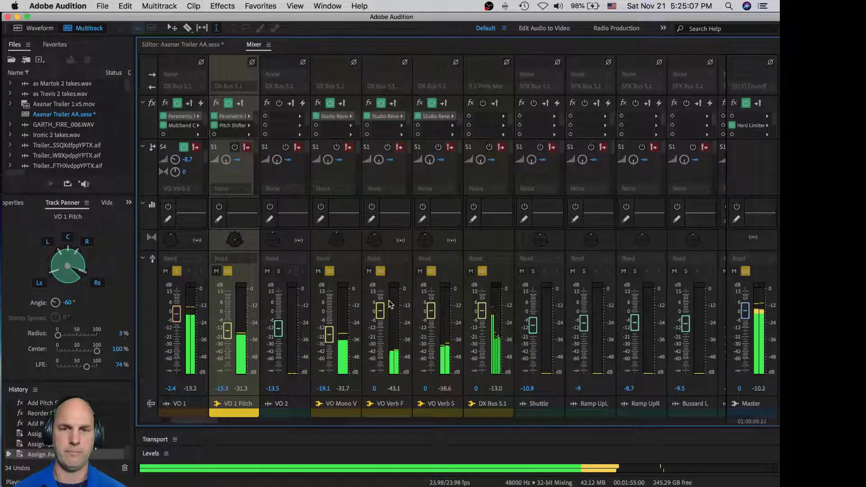
pyautogui.click(192, 46)
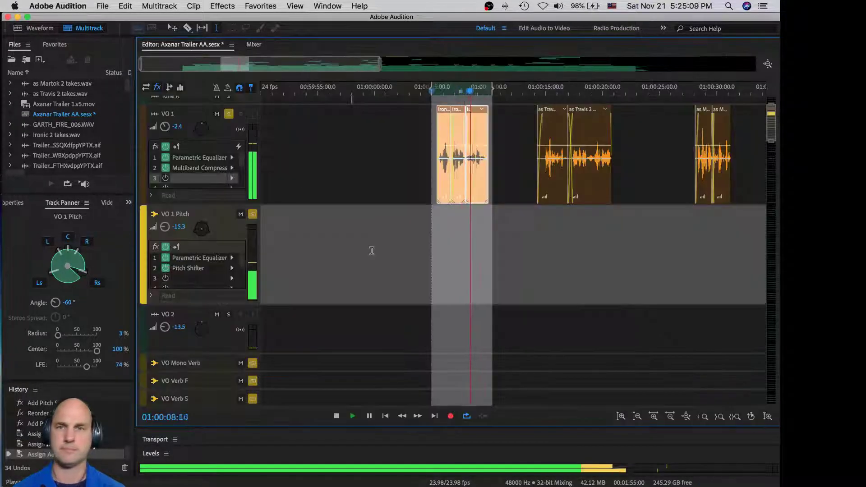
pyautogui.press('space')
pyautogui.click(530, 144)
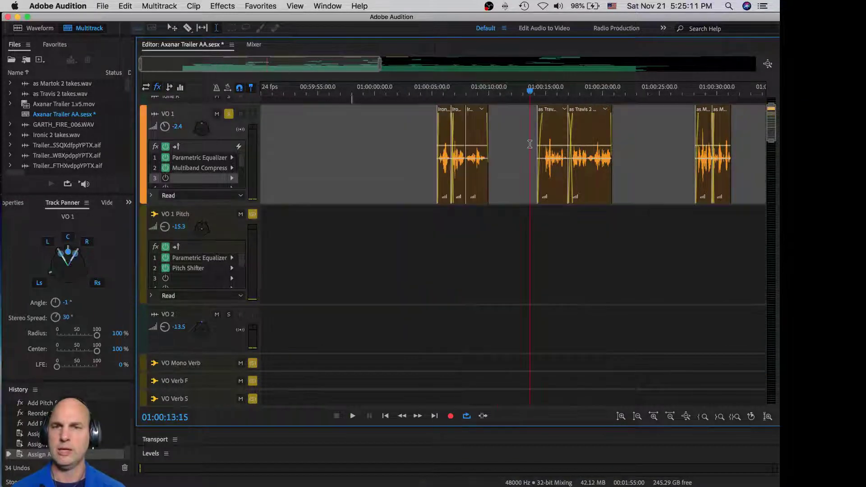
pyautogui.press('space')
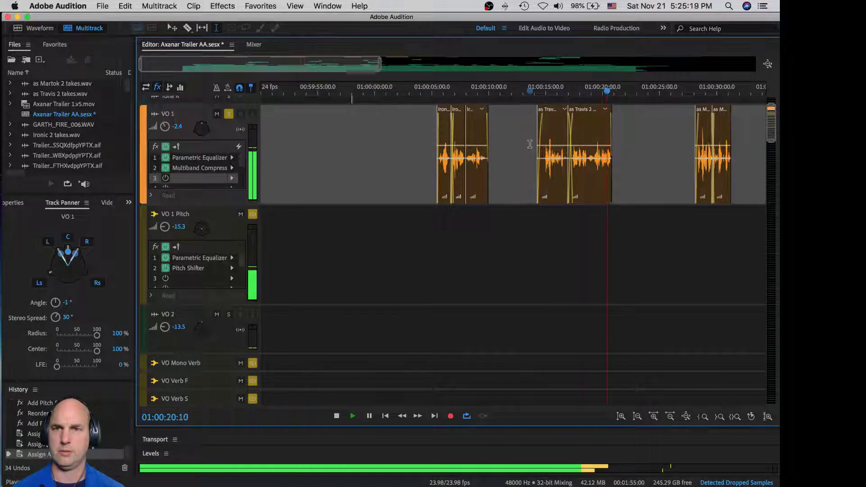
pyautogui.press('space')
# Try trimming the start of the first as Travis 2 takes clip on VO 1 to audition the Ironic 2 takes clip beneath it.
pyautogui.scroll(2, 532, 140)
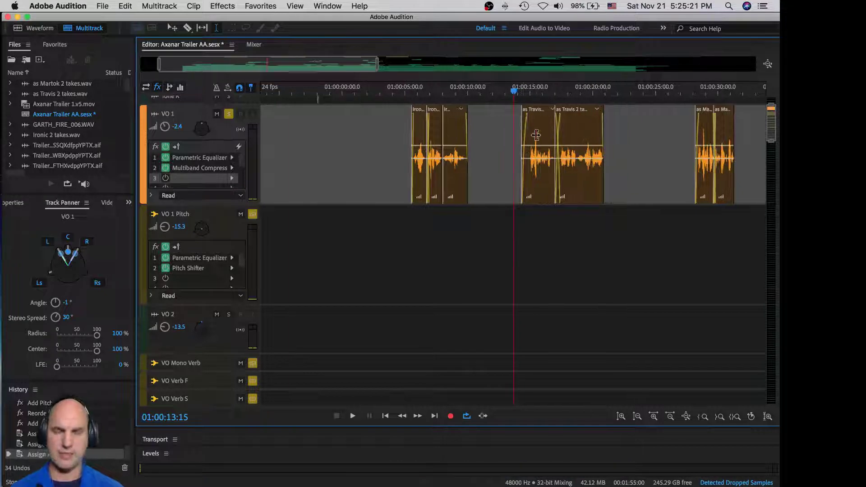
pyautogui.scroll(3, 531, 140)
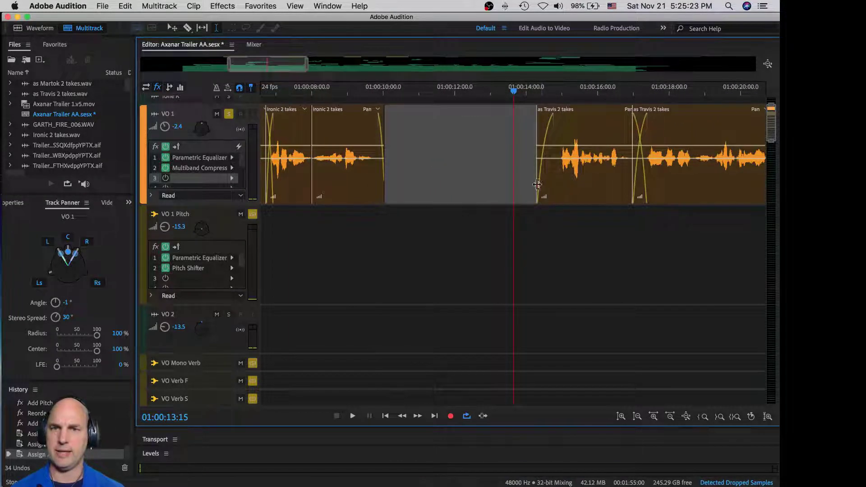
pyautogui.click(555, 184)
pyautogui.moveTo(554, 184); pyautogui.dragTo(559, 186)
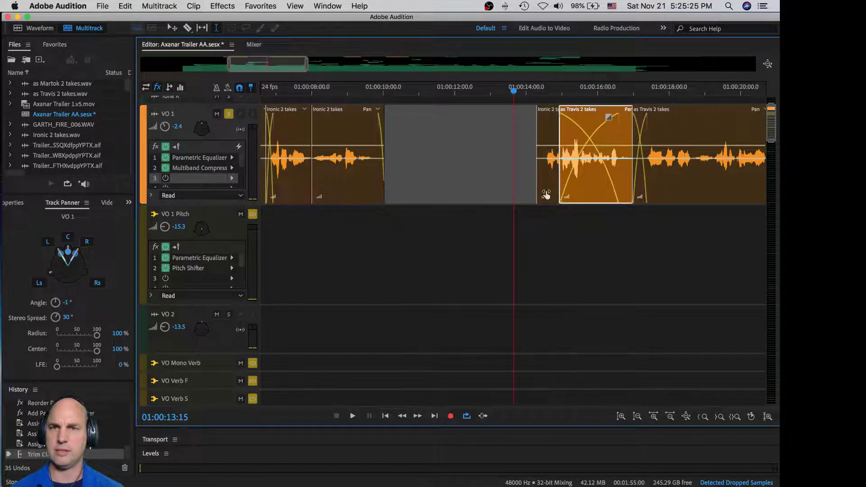
pyautogui.click(544, 193)
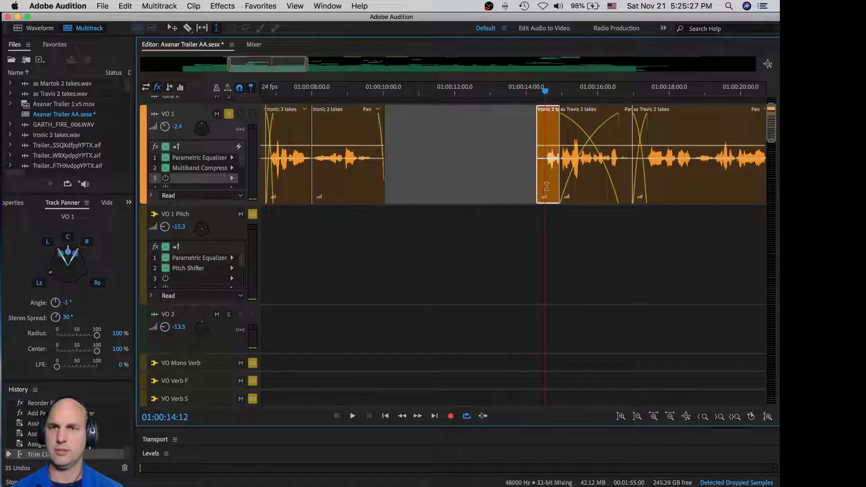
pyautogui.press('space')
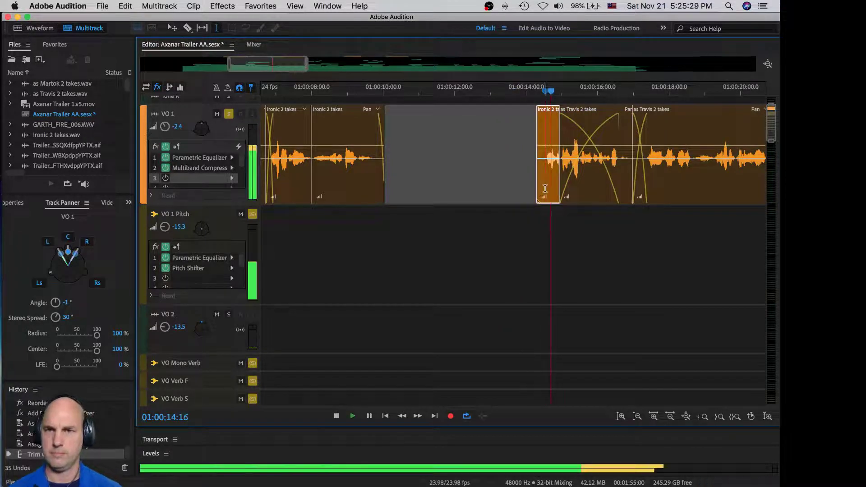
pyautogui.press('space')
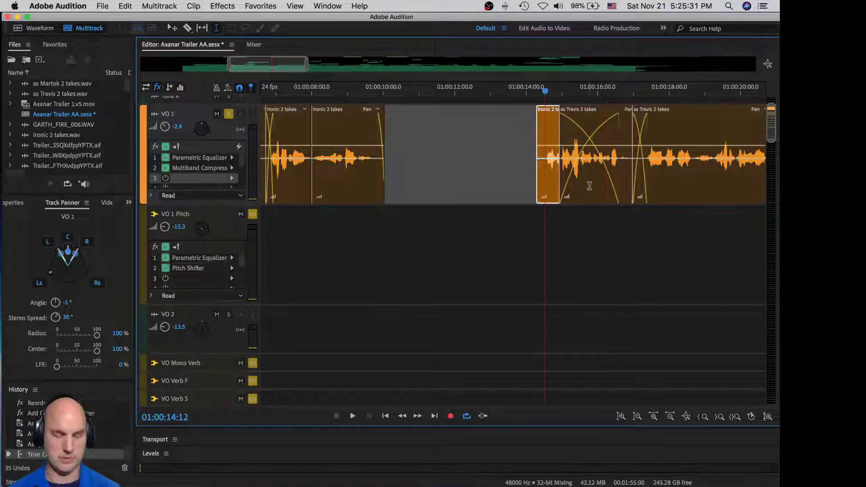
pyautogui.press('super+z')
# Move the first as Travis 2 takes clip off VO 1 to a new track below, play the uncovered Ironic take and delete the moved clip.
pyautogui.click(573, 113)
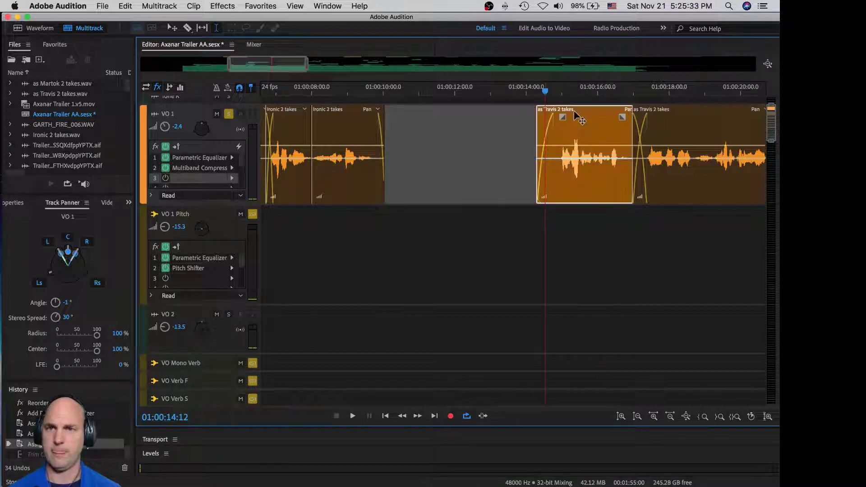
pyautogui.moveTo(574, 115); pyautogui.dragTo(566, 256)
pyautogui.press('space')
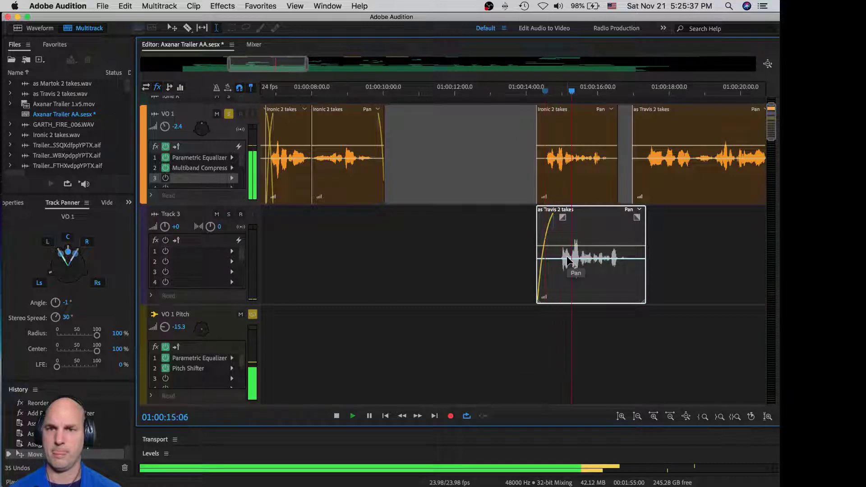
pyautogui.press('space')
pyautogui.moveTo(537, 292); pyautogui.dragTo(620, 227)
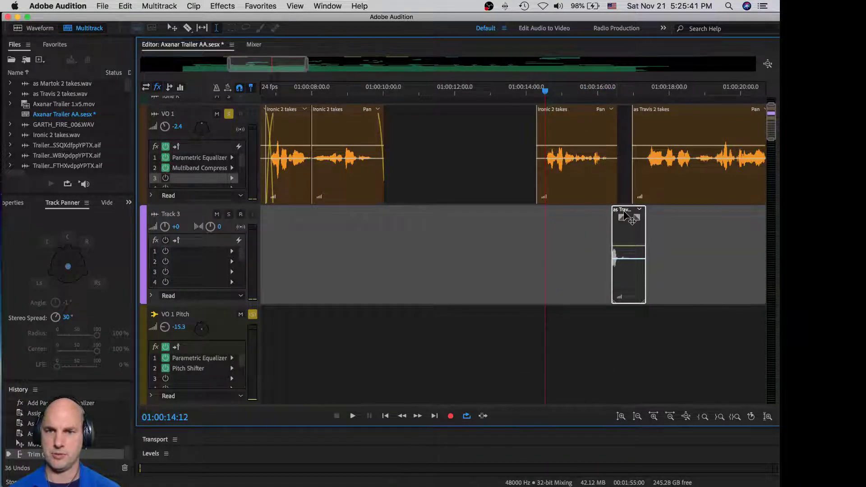
pyautogui.press('Delete')
# Trim the silent start of the uncovered Ironic 2 takes clip, add short fades at both ends and play it from 01:00:14:00.
pyautogui.click(608, 121)
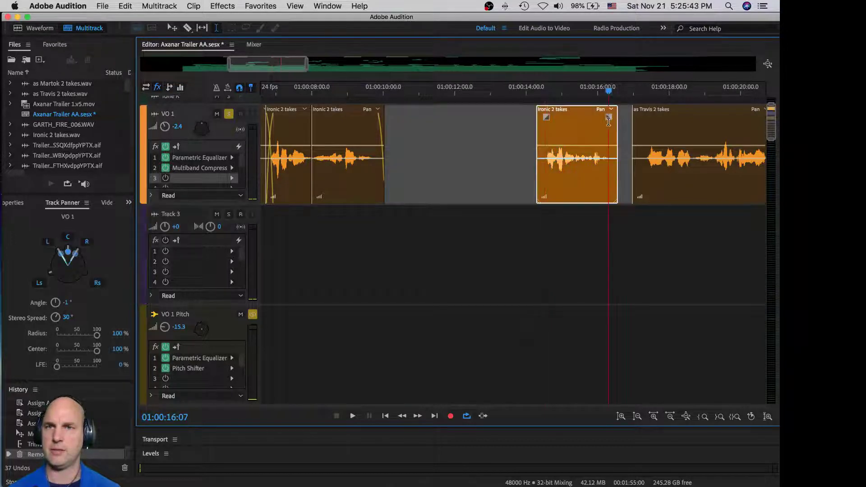
pyautogui.moveTo(609, 114); pyautogui.dragTo(607, 116)
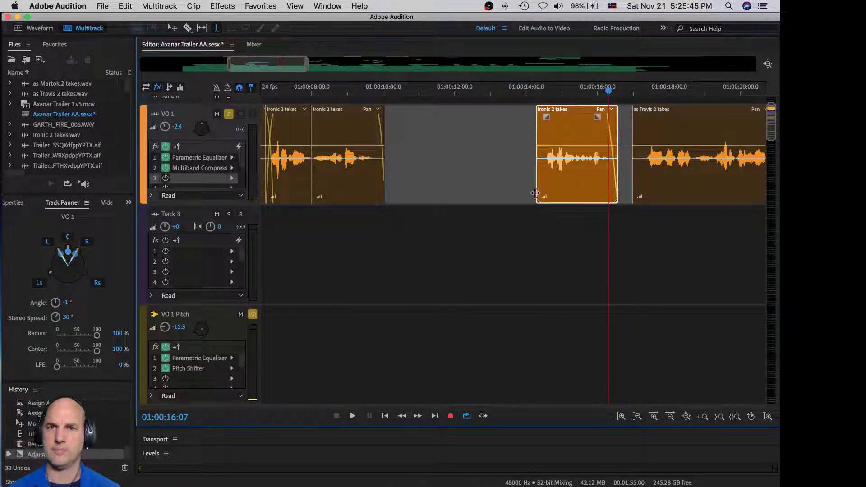
pyautogui.moveTo(538, 190); pyautogui.dragTo(544, 190)
pyautogui.moveTo(547, 117); pyautogui.dragTo(556, 116)
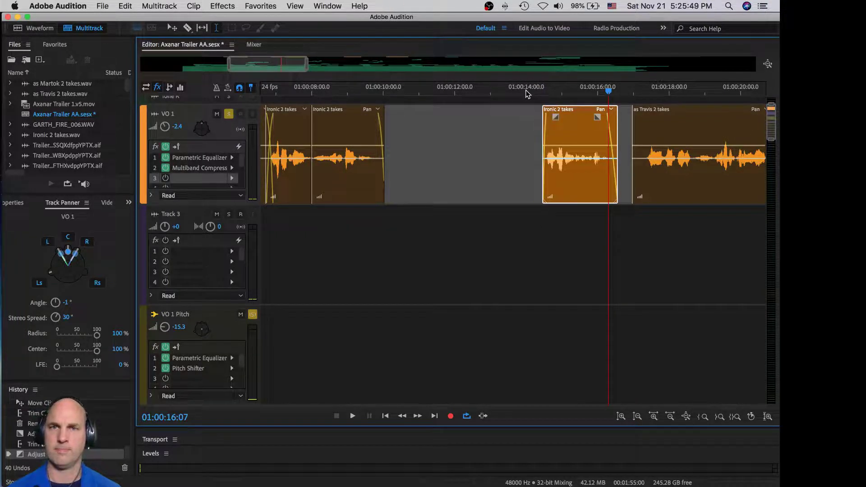
pyautogui.click(527, 90)
pyautogui.press('space')
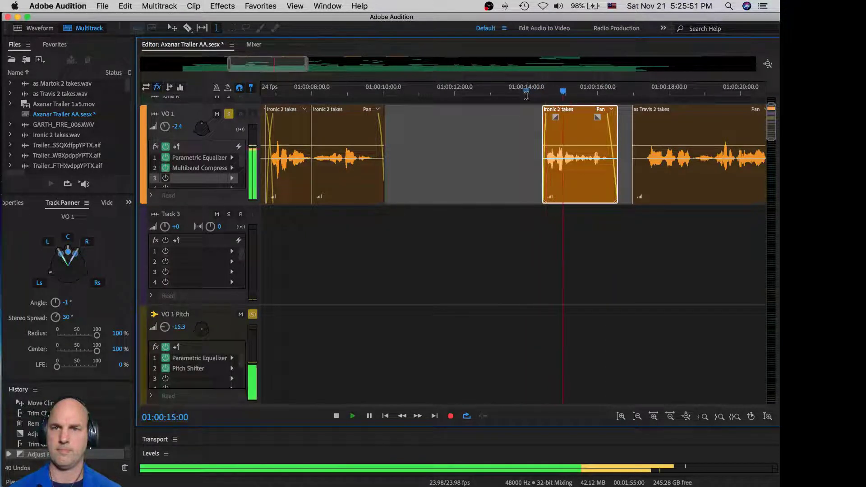
# Trim the start of the remaining as Travis 2 takes clip close to its first word, add a short fade-in and play the line.
pyautogui.click(633, 195)
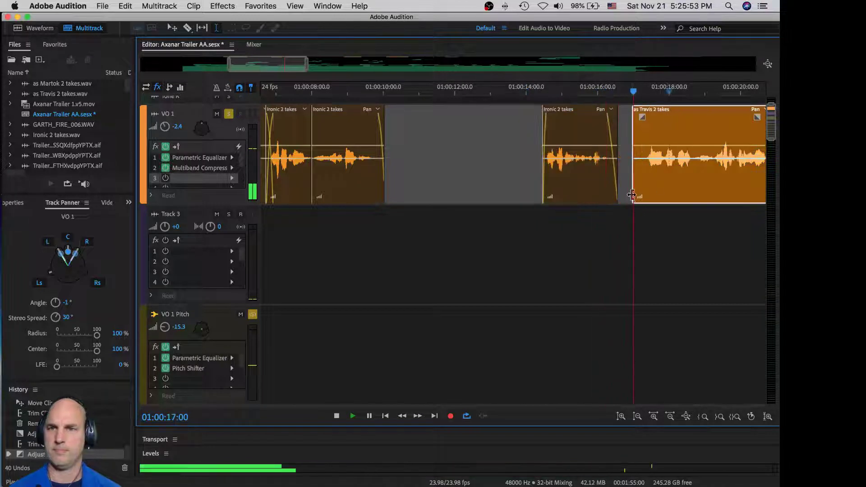
pyautogui.moveTo(631, 195); pyautogui.dragTo(644, 195)
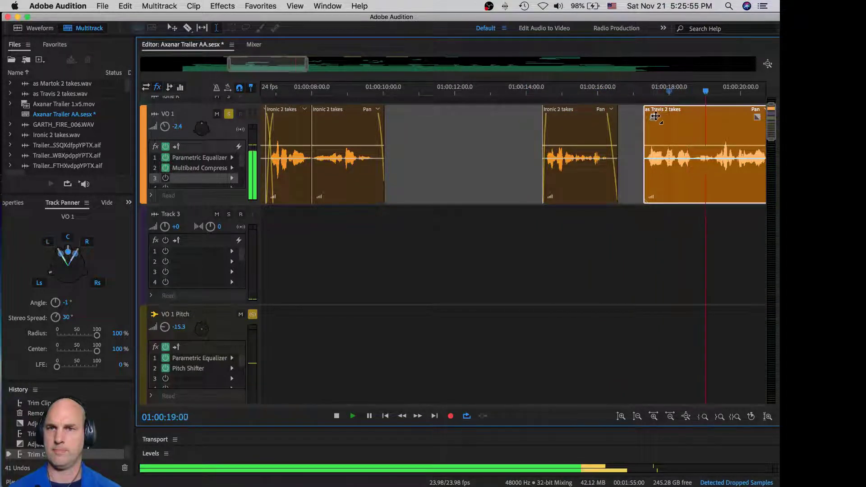
pyautogui.moveTo(654, 116); pyautogui.dragTo(659, 117)
pyautogui.click(625, 92)
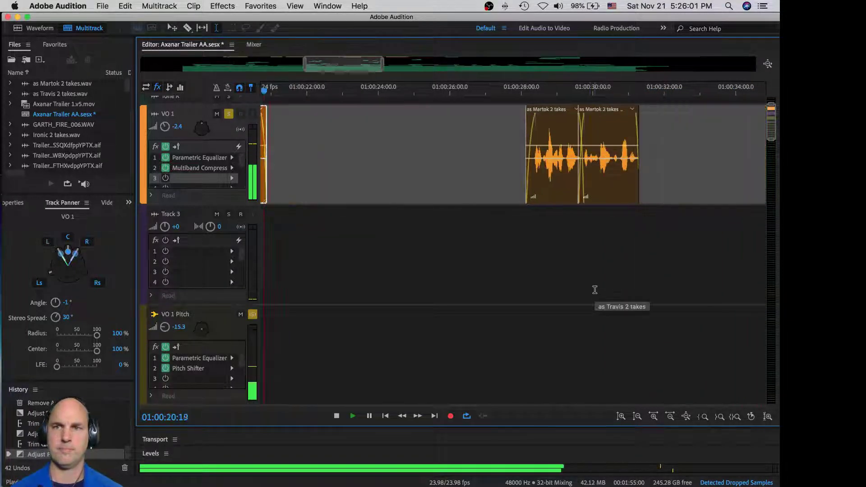
pyautogui.press('space')
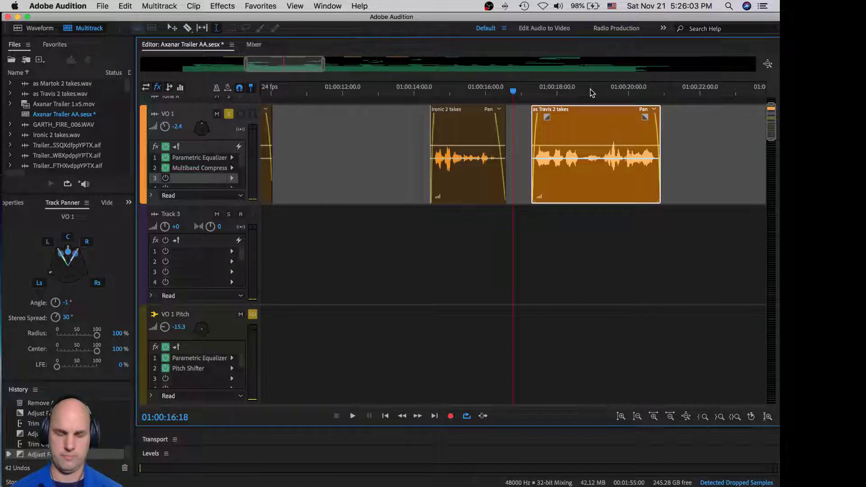
# Play the two as Martok 2 takes clips on VO 1 from 01:00:27:12.
pyautogui.scroll(-5, 592, 93)
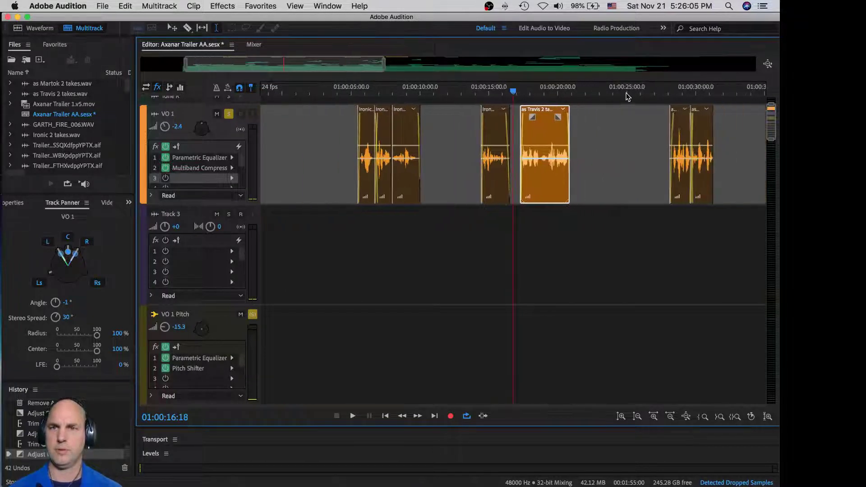
pyautogui.click(662, 92)
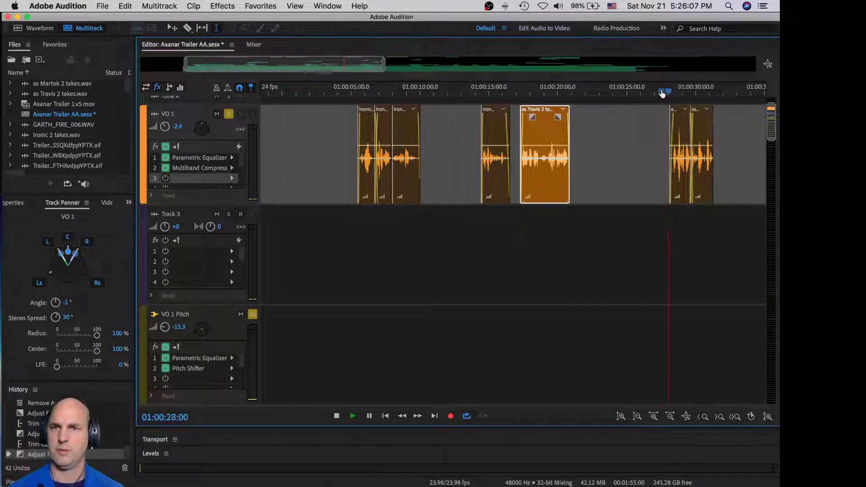
pyautogui.press('space')
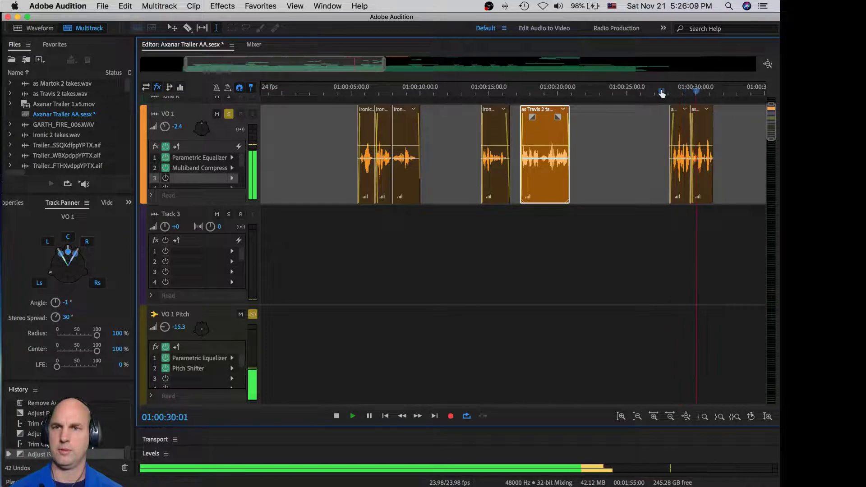
pyautogui.press('space')
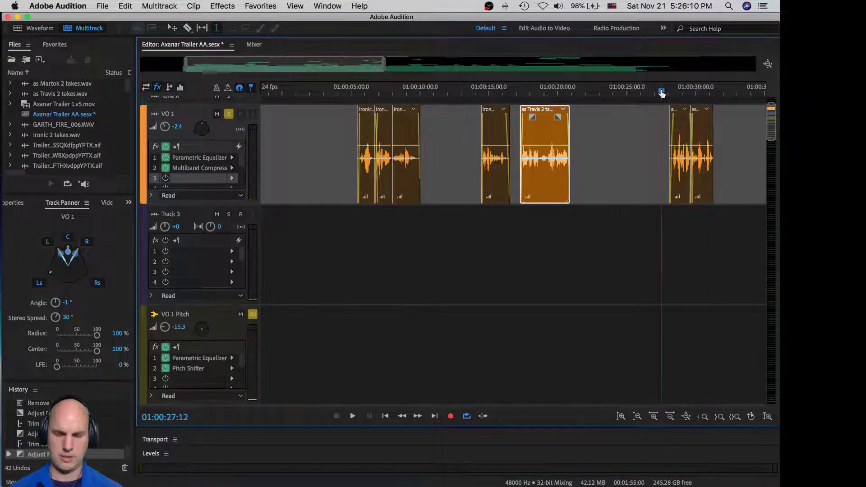
# Try trimming the second as Martok 2 takes clip's start to 01:00:29:17, play the transition, undo the trim and replay it.
pyautogui.click(691, 93)
pyautogui.press('=')
pyautogui.press('=')
pyautogui.press('=')
pyautogui.press('=')
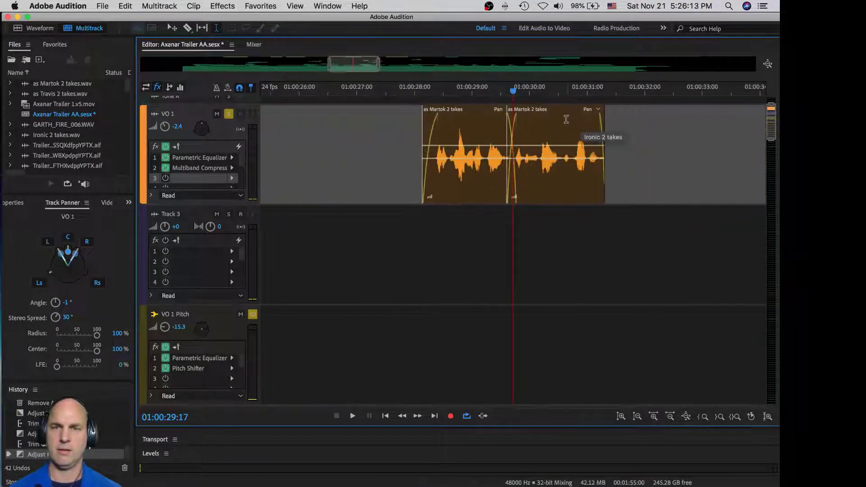
pyautogui.press('=')
pyautogui.click(519, 169)
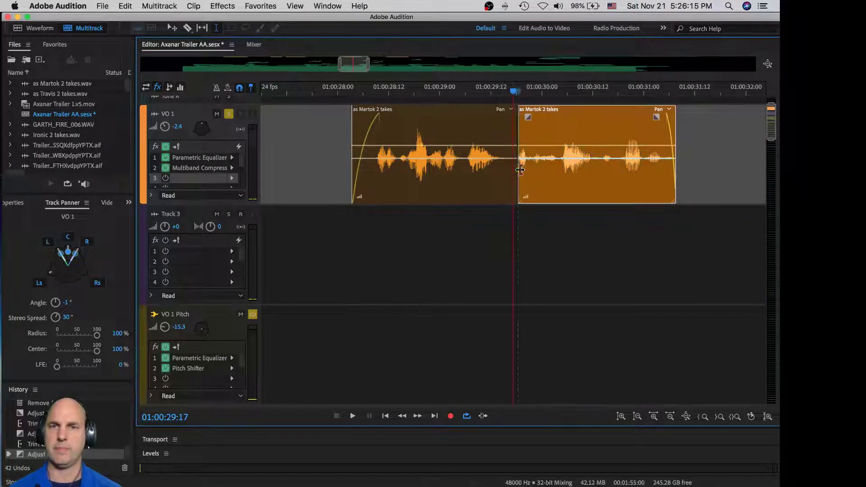
pyautogui.moveTo(520, 169); pyautogui.dragTo(514, 169)
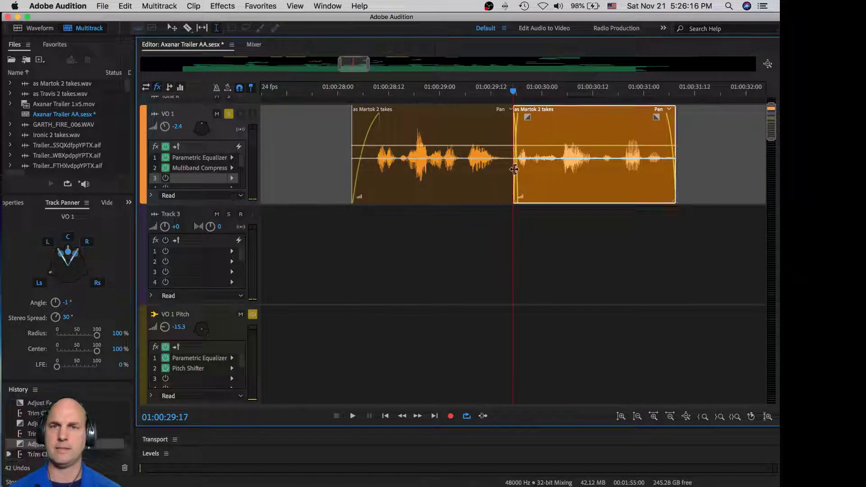
pyautogui.click(470, 92)
pyautogui.press('space')
pyautogui.press('space')
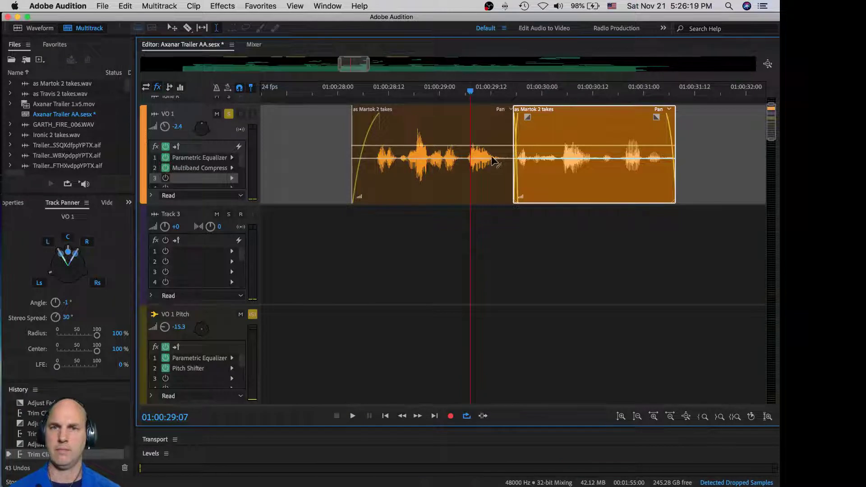
pyautogui.press('super+z')
pyautogui.press('space')
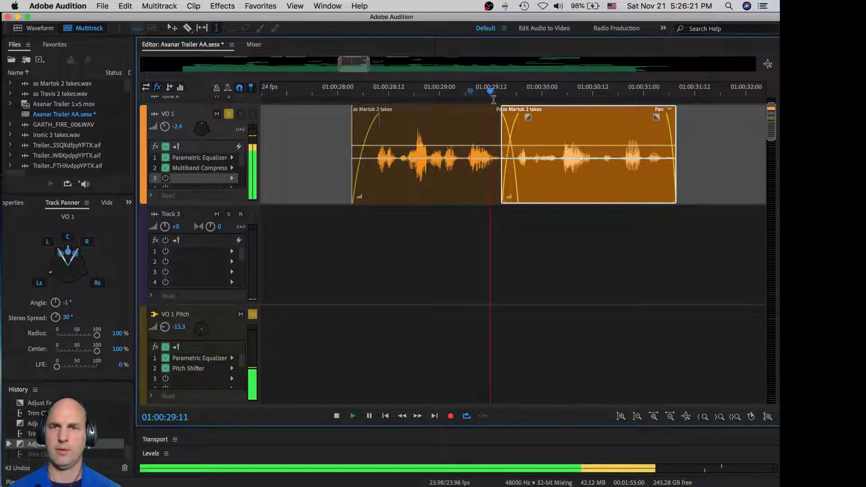
pyautogui.press('space')
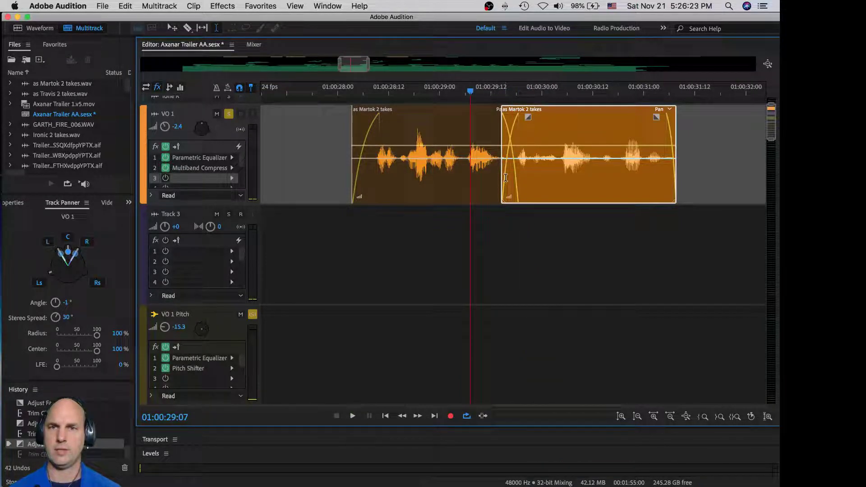
# Nudge the first as Martok 2 takes clip on VO 1 slightly earlier and play the transition into the second one.
pyautogui.click(436, 115)
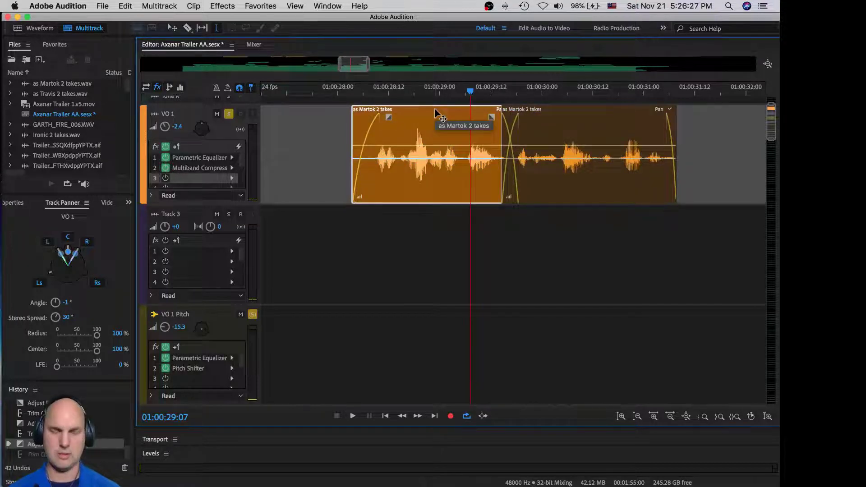
pyautogui.press('super+comma')
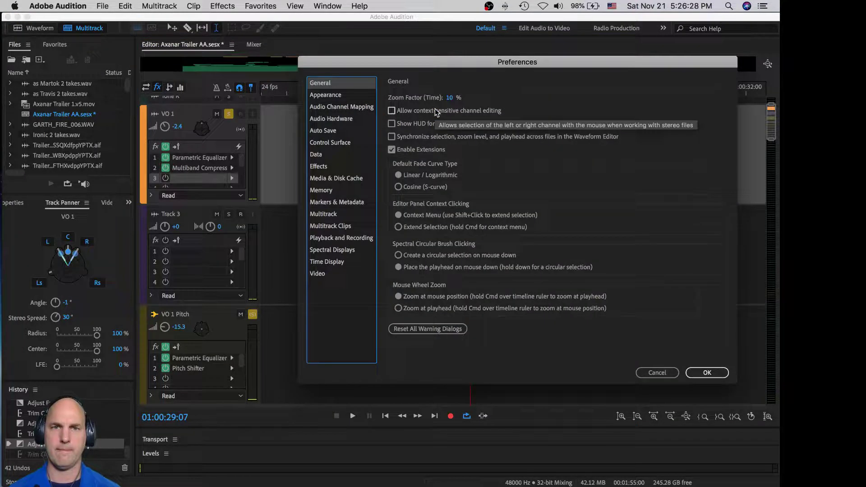
pyautogui.click(657, 372)
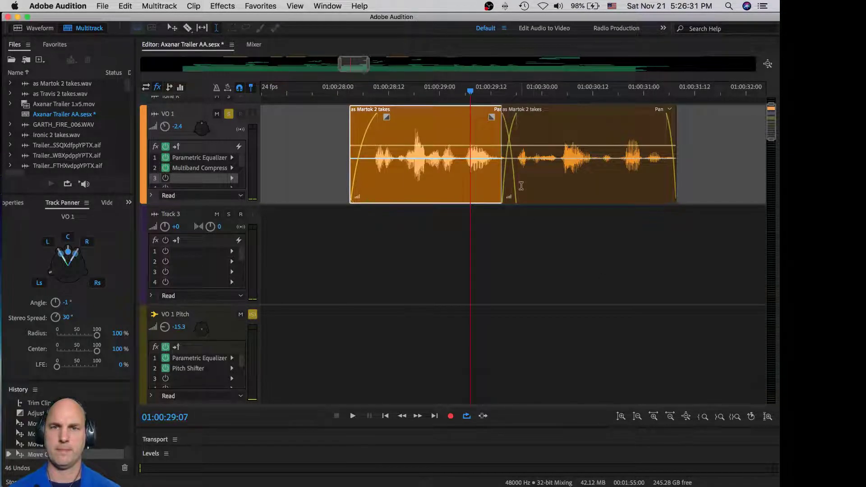
pyautogui.press('space')
pyautogui.press('space')
pyautogui.click(514, 124)
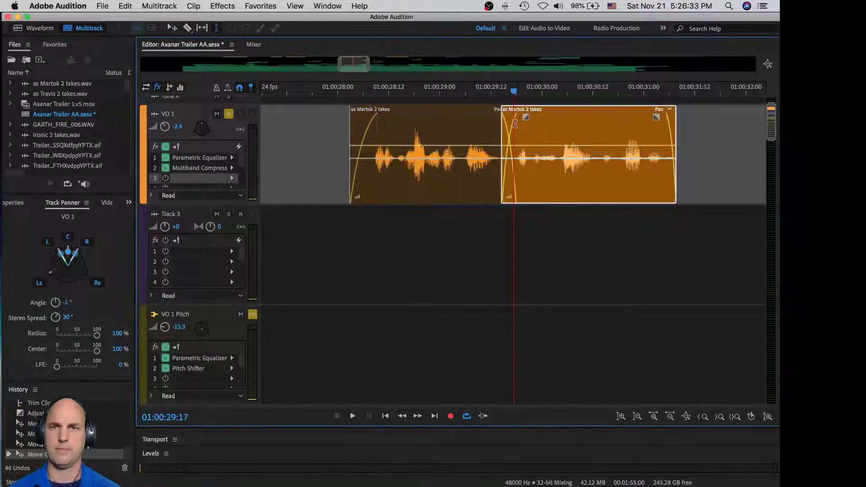
# Shorten the second as Martok 2 takes clip's fade-in and play the transition from 01:00:29:03.
pyautogui.moveTo(525, 117); pyautogui.dragTo(514, 118)
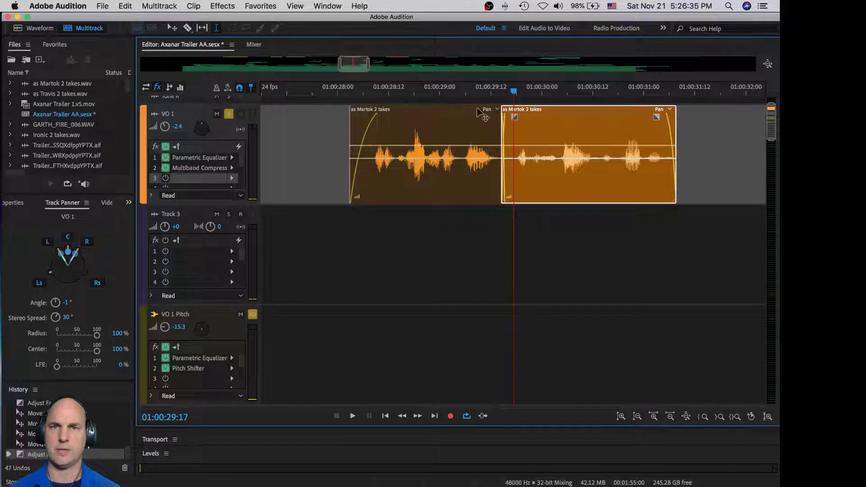
pyautogui.click(453, 94)
pyautogui.press('space')
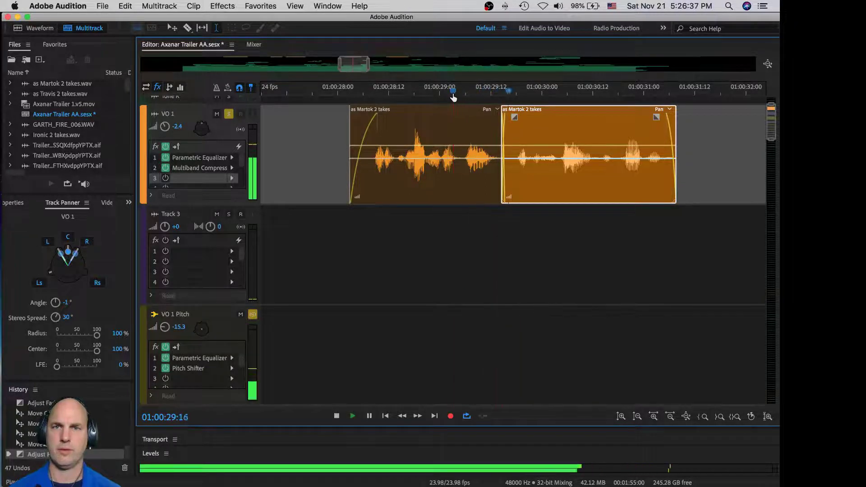
pyautogui.press('space')
# Play the Ironic 2 takes clip on VO 1 from just before 01:00:36:00.
pyautogui.scroll(-1, 476, 121)
pyautogui.scroll(-5, 686, 183)
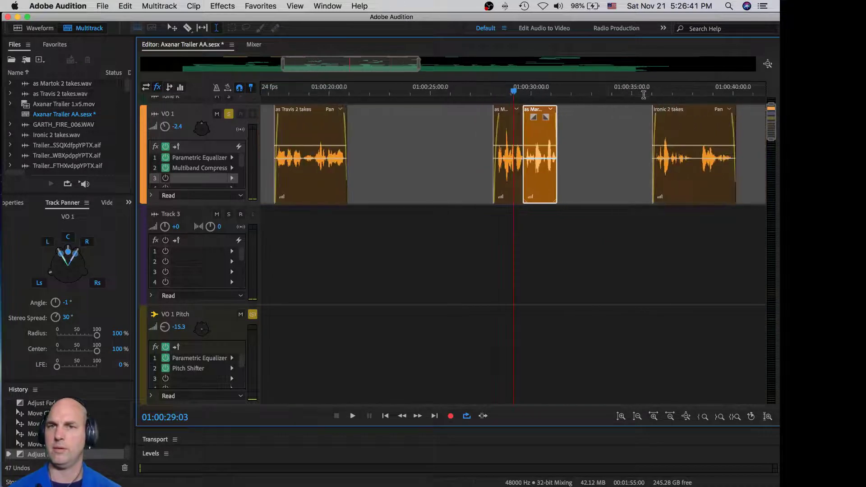
pyautogui.click(643, 97)
pyautogui.press('space')
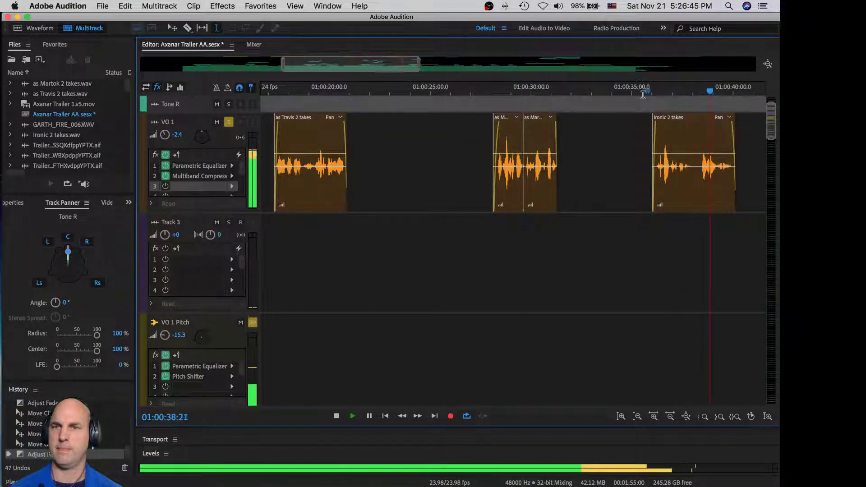
pyautogui.press('space')
# Delete the silent section between the two phrases of the Ironic 2 takes clip, starting at 01:00:37:23.
pyautogui.click(685, 90)
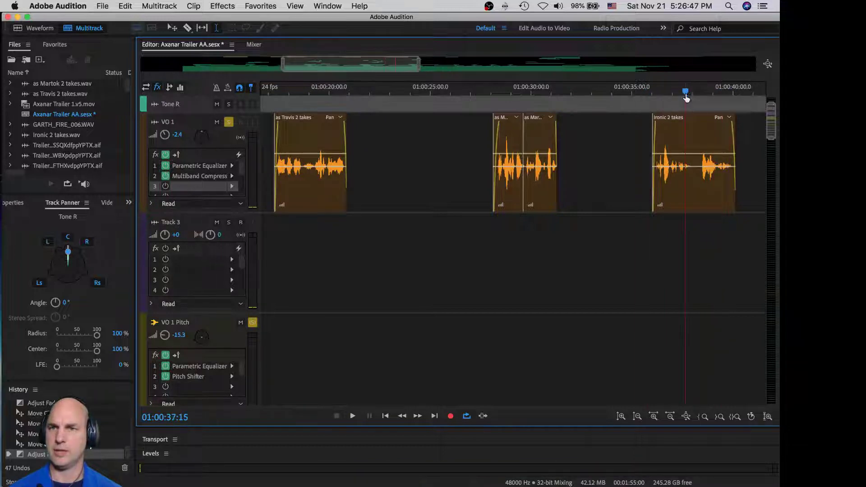
pyautogui.scroll(6, 688, 90)
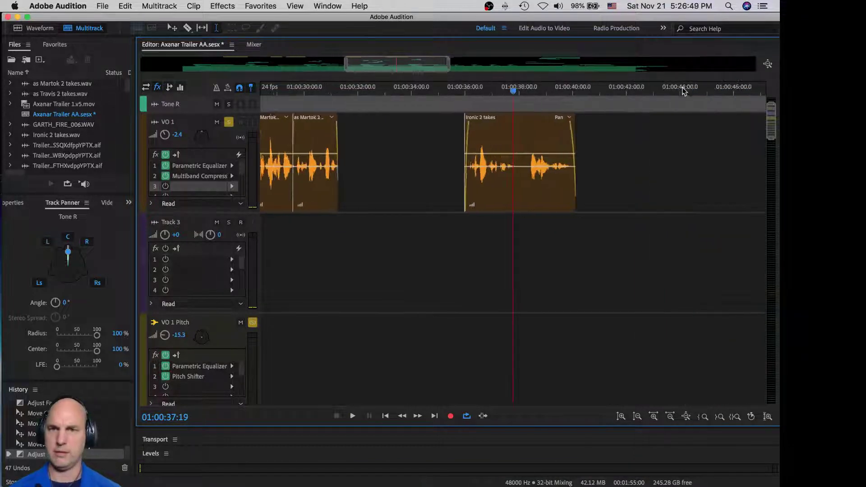
pyautogui.scroll(2, 519, 145)
pyautogui.moveTo(524, 142); pyautogui.dragTo(558, 144)
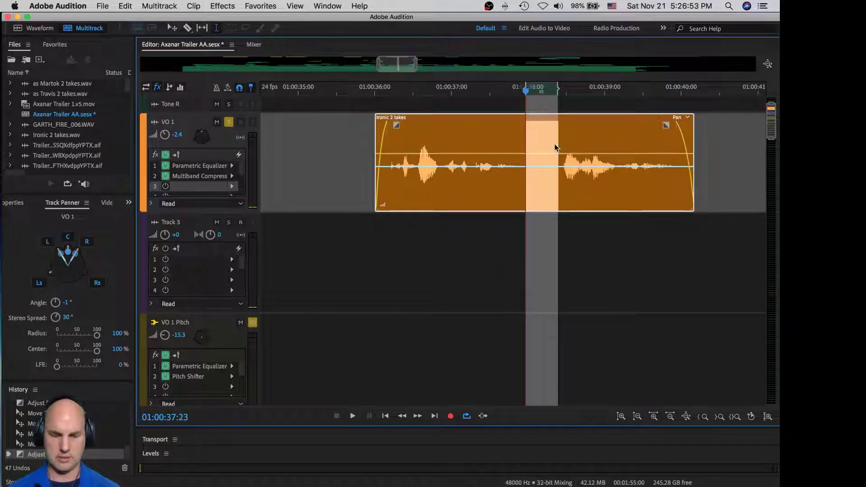
pyautogui.press('Delete')
# Add a short fade-out before the new gap and a short fade-in after it, then play both Ironic 2 takes clips.
pyautogui.click(515, 126)
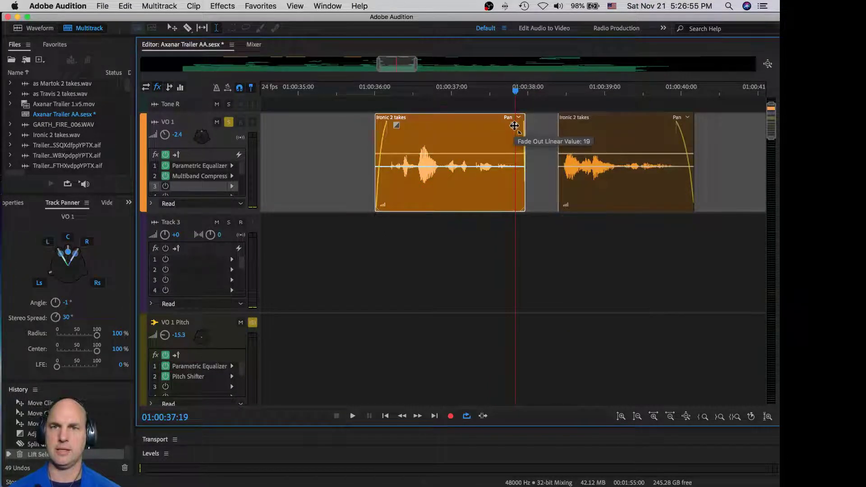
pyautogui.moveTo(514, 126); pyautogui.dragTo(514, 126)
pyautogui.click(572, 122)
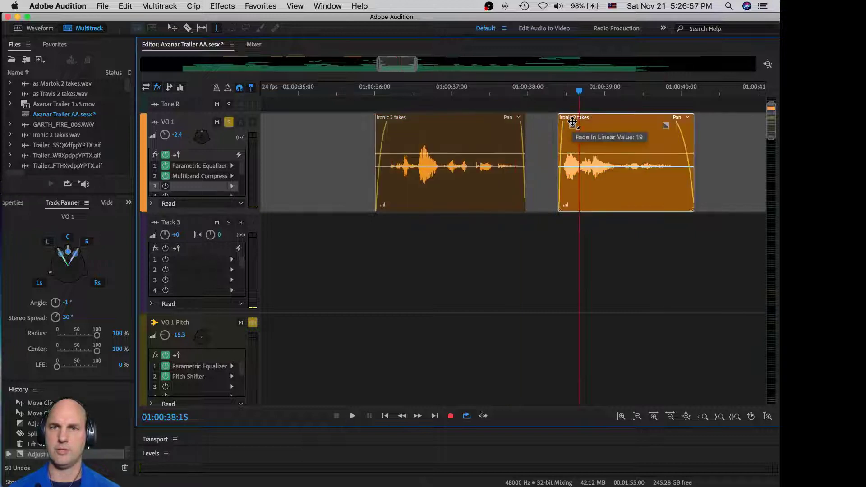
pyautogui.moveTo(572, 122); pyautogui.dragTo(572, 122)
pyautogui.click(354, 90)
pyautogui.press('space')
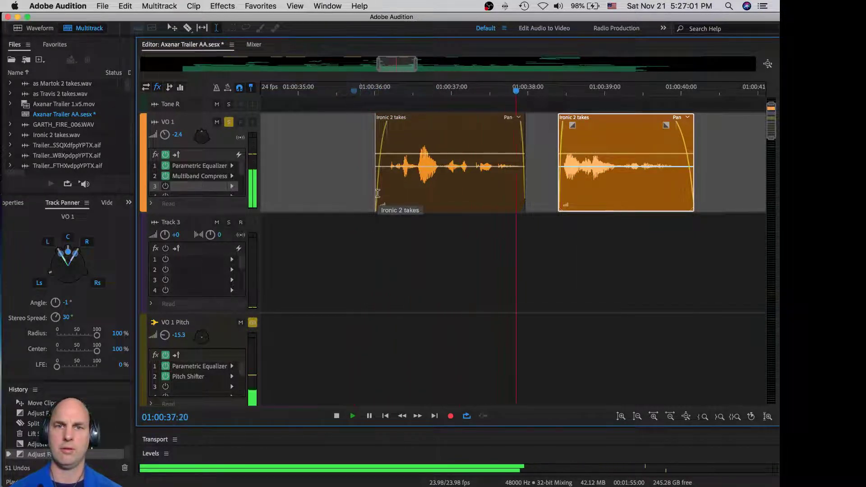
# Trim the first Ironic 2 takes clip's start close to its first word, add a short fade-in and play from 01:00:35:17.
pyautogui.click(379, 192)
pyautogui.moveTo(380, 193); pyautogui.dragTo(386, 193)
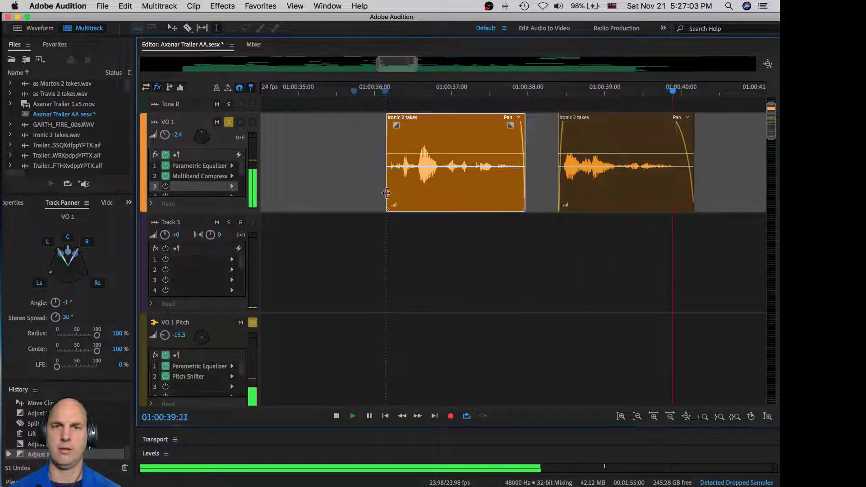
pyautogui.moveTo(401, 122); pyautogui.dragTo(400, 119)
pyautogui.press('space')
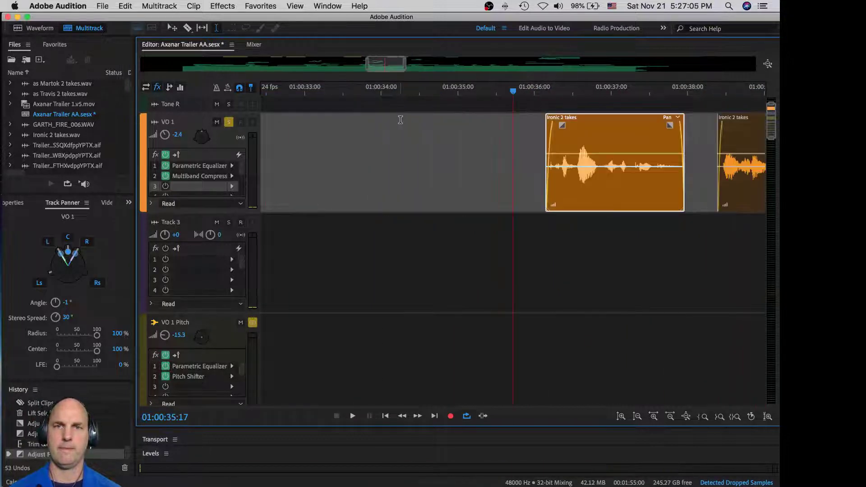
pyautogui.press('space')
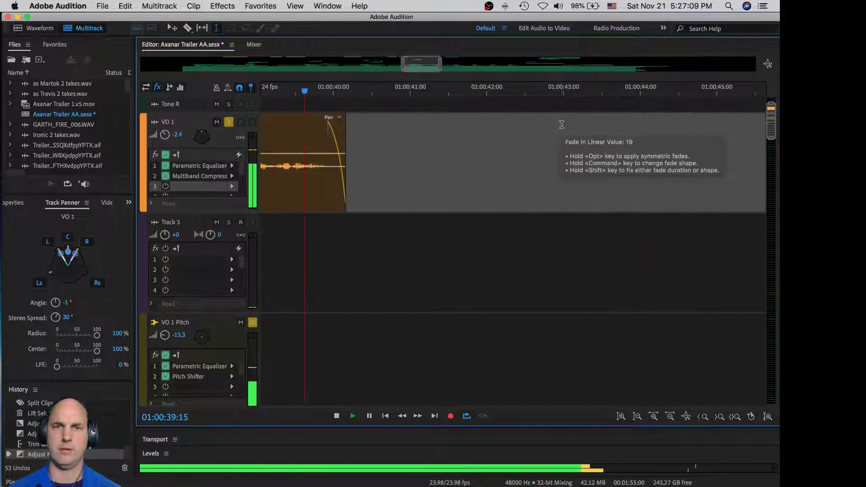
pyautogui.press('space')
# Open the Multiband Compressor on VO 1 and play the dialogue from 01:00:13:23 with the effect active.
pyautogui.press('-')
pyautogui.press('-')
pyautogui.press('-')
pyautogui.press('-')
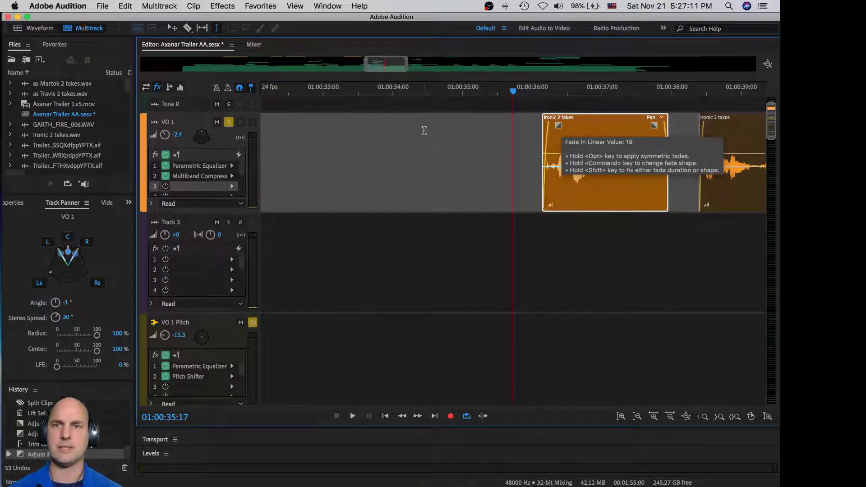
pyautogui.press('-')
pyautogui.press('-')
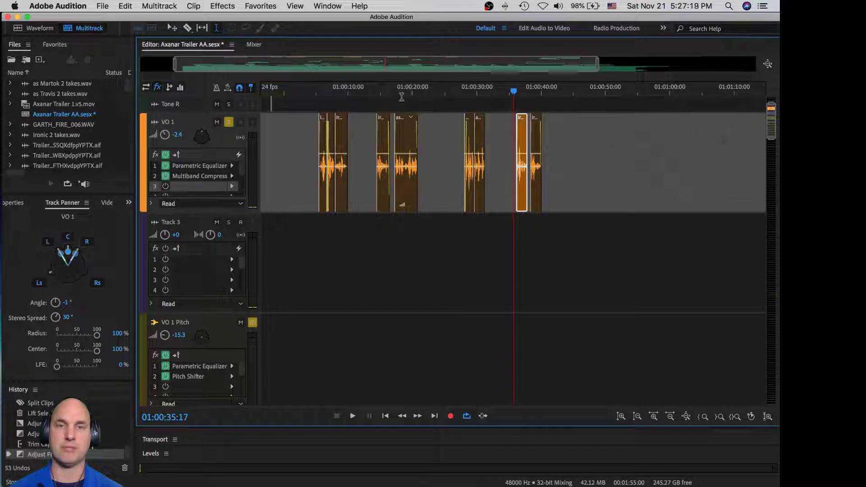
pyautogui.doubleClick(206, 176)
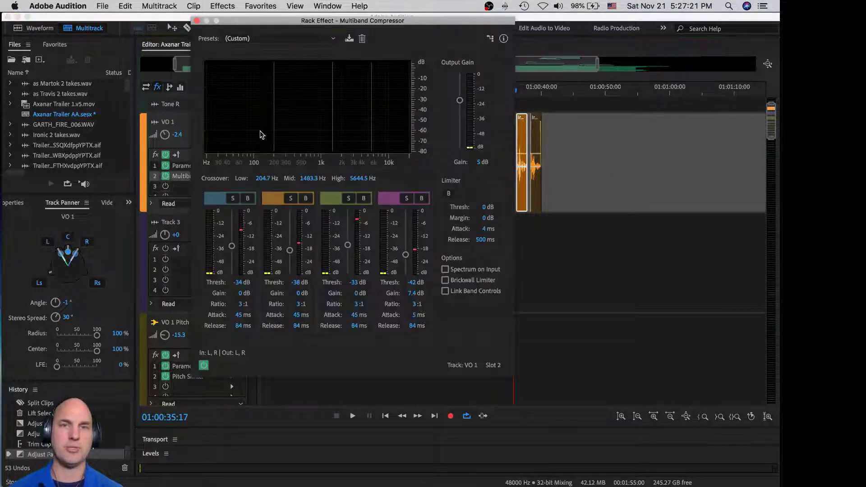
pyautogui.moveTo(309, 27); pyautogui.dragTo(139, 24)
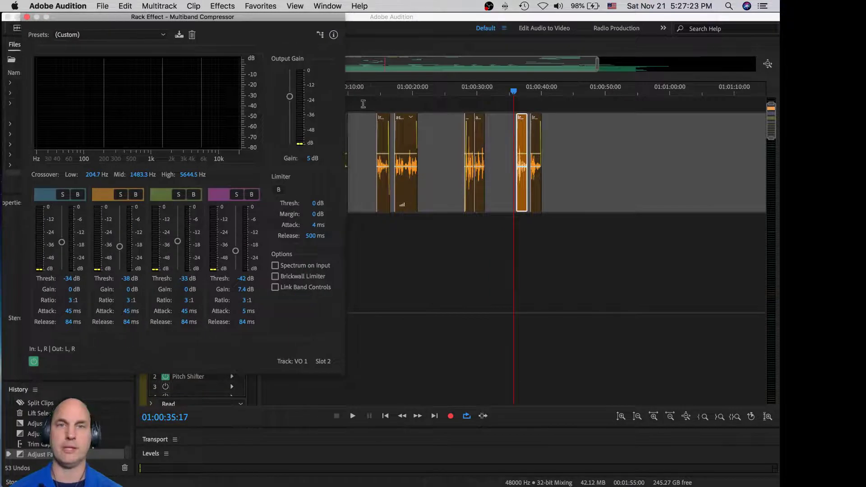
pyautogui.click(372, 85)
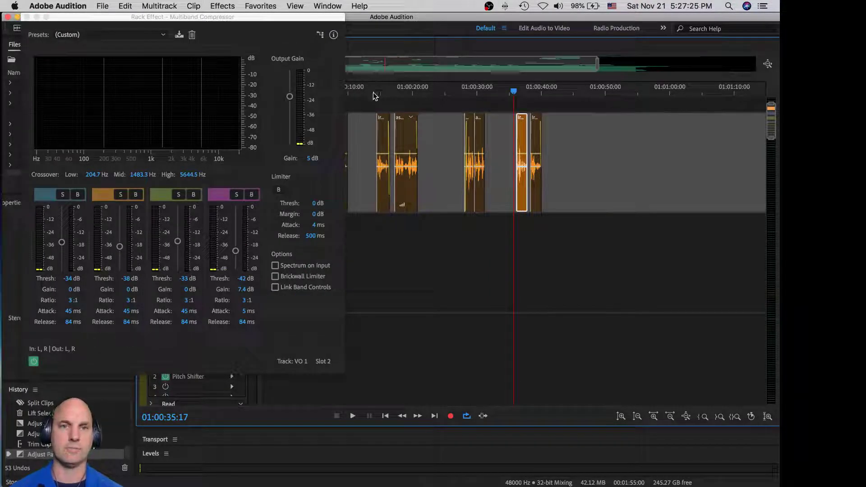
pyautogui.click(373, 92)
pyautogui.press('space')
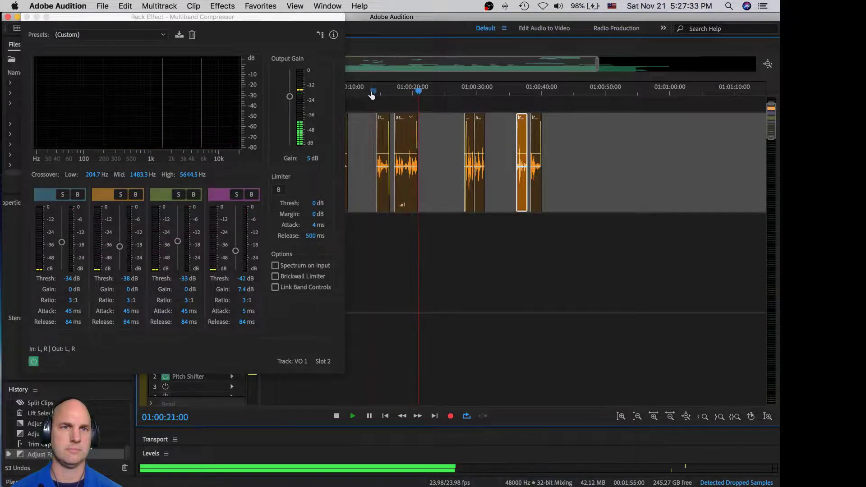
pyautogui.press('space')
# Bypass VO 1's Multiband Compressor and replay the same dialogue from 01:00:13:23 for comparison.
pyautogui.click(33, 361)
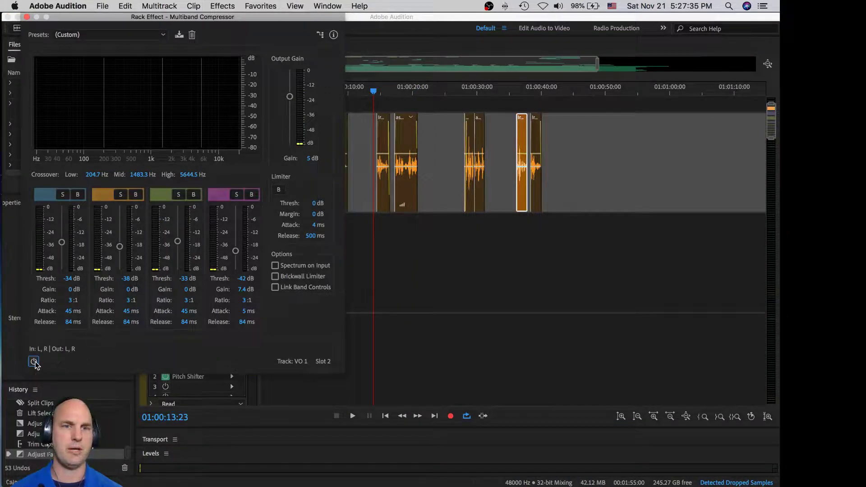
pyautogui.press('space')
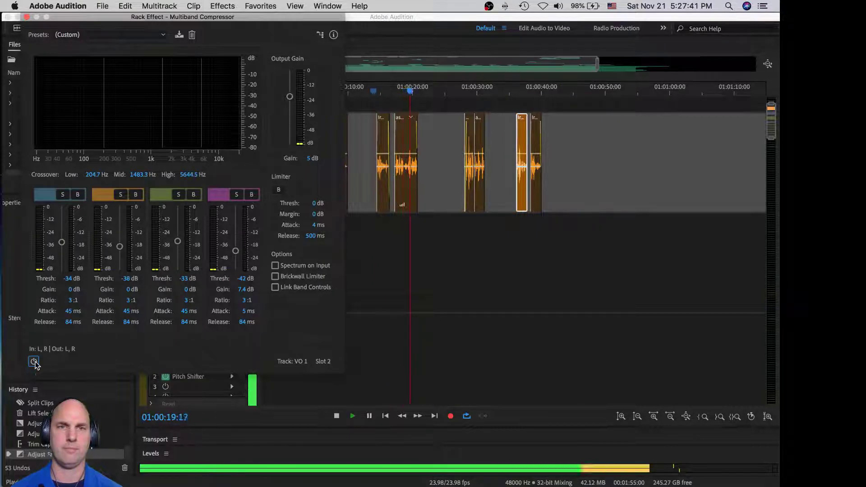
# Switch the Multiband Compressor on VO 1 back on, play the section to hear it, and close the effect window.
pyautogui.click(34, 361)
pyautogui.press('space')
pyautogui.press('space')
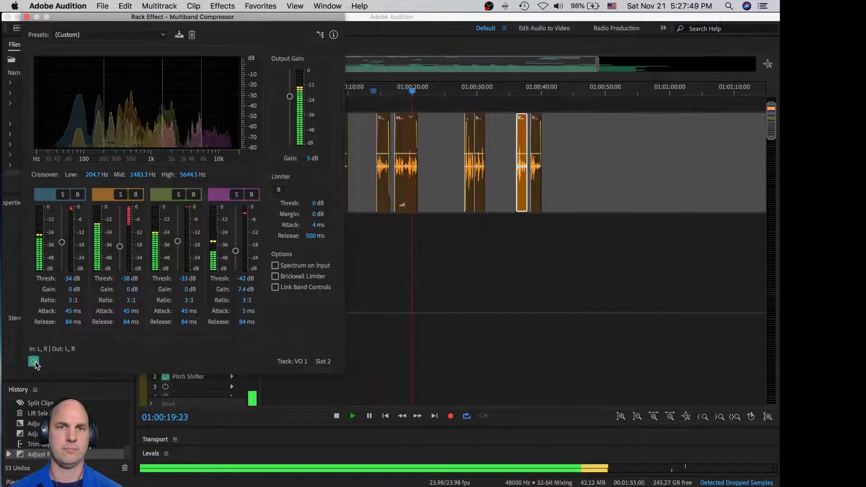
pyautogui.press('space')
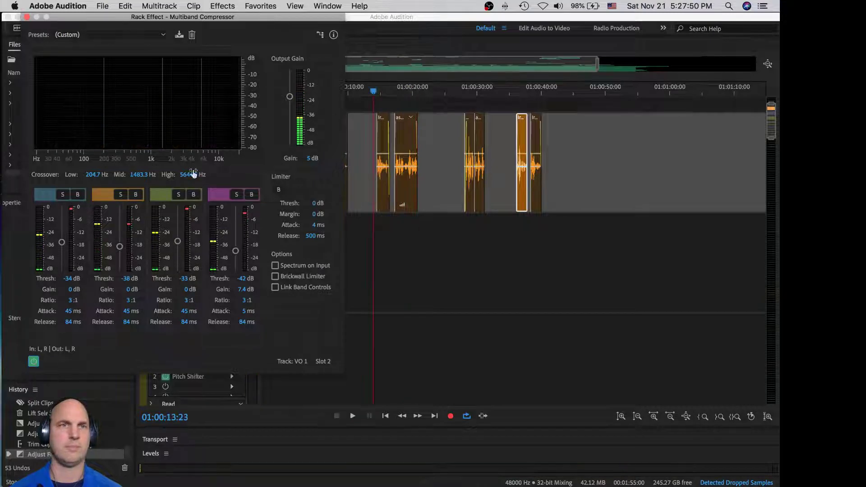
pyautogui.click(26, 18)
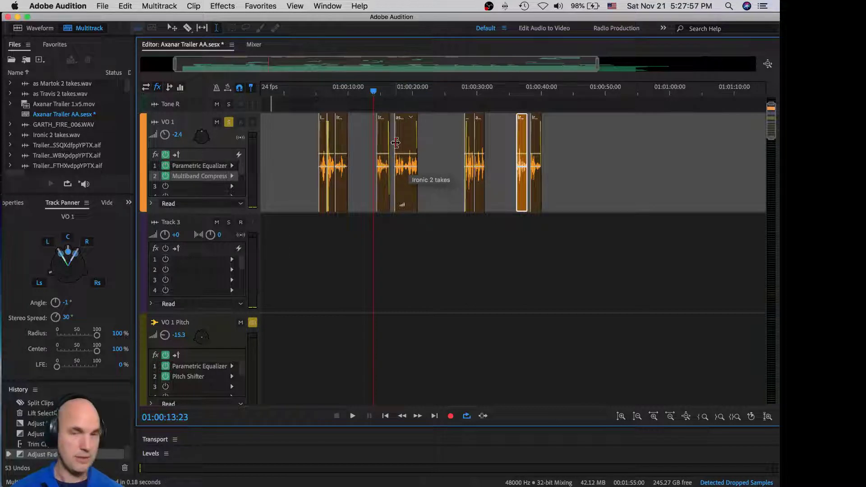
# Turn off solo on the VO 1 track.
pyautogui.press('=')
pyautogui.press('=')
pyautogui.press('=')
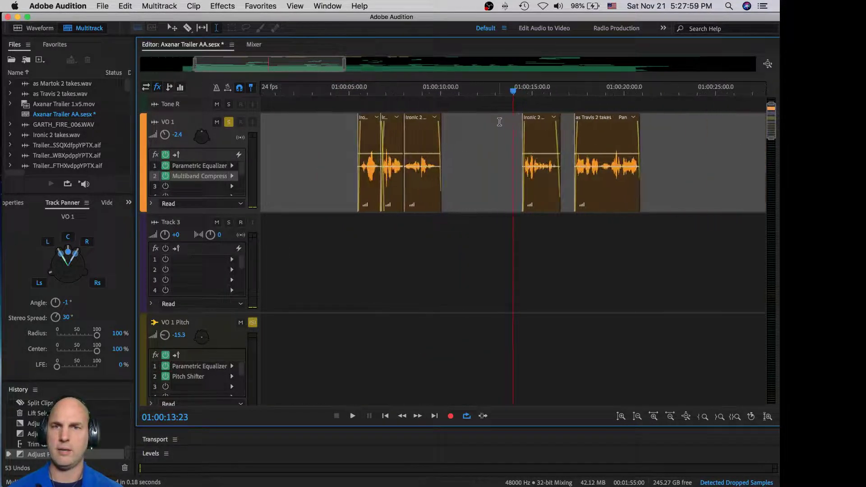
pyautogui.press('-')
pyautogui.press('-')
pyautogui.press('-')
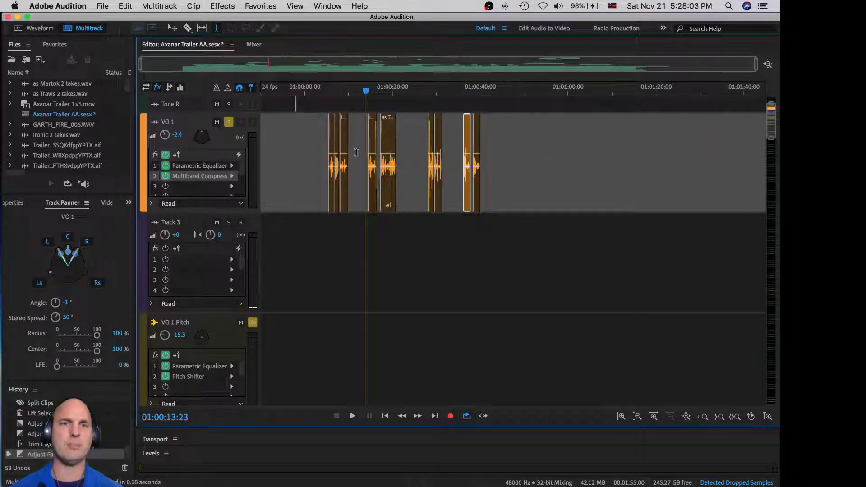
pyautogui.click(229, 123)
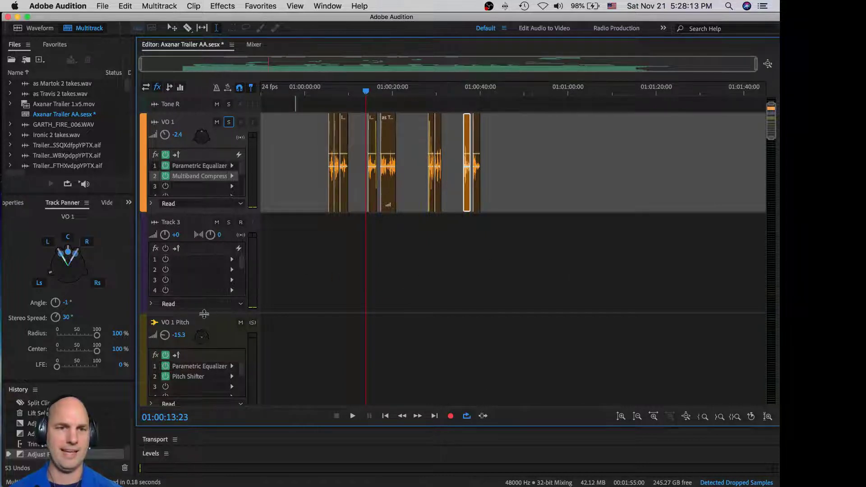
# Reduce the heights of Track 3 and VO 1 Pitch and make the VO 2 track slightly taller.
pyautogui.moveTo(204, 313); pyautogui.dragTo(204, 248)
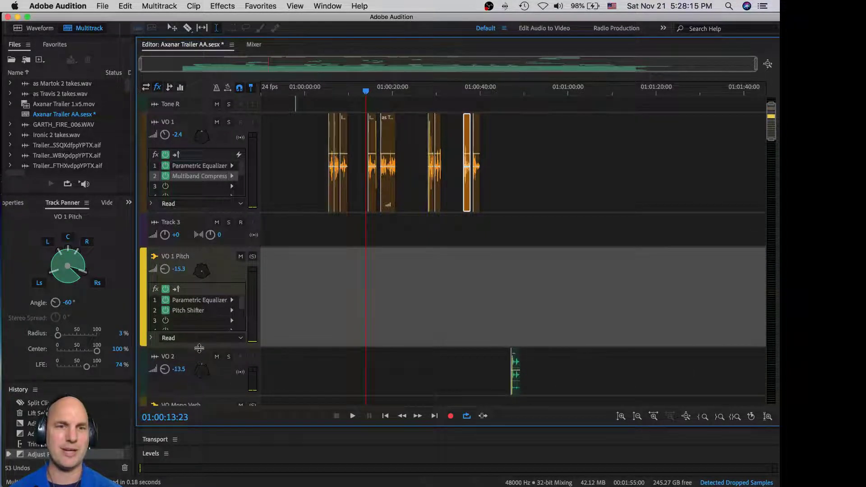
pyautogui.moveTo(199, 348); pyautogui.dragTo(205, 293)
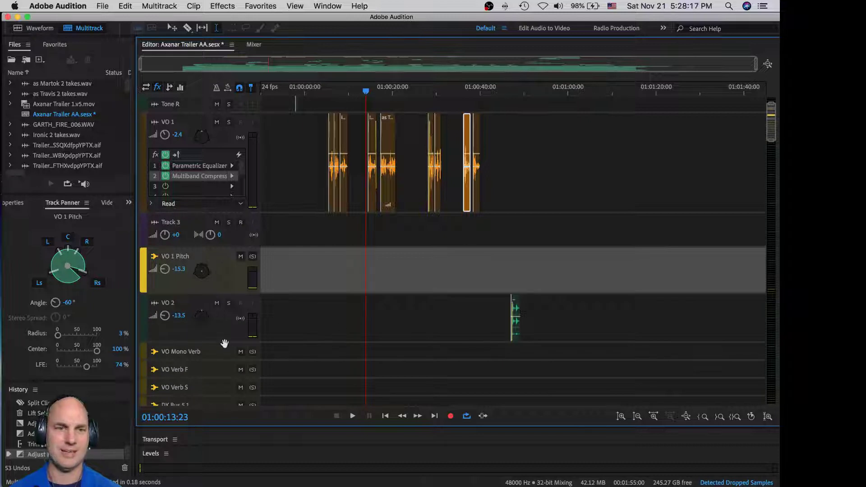
pyautogui.moveTo(225, 342); pyautogui.dragTo(342, 357)
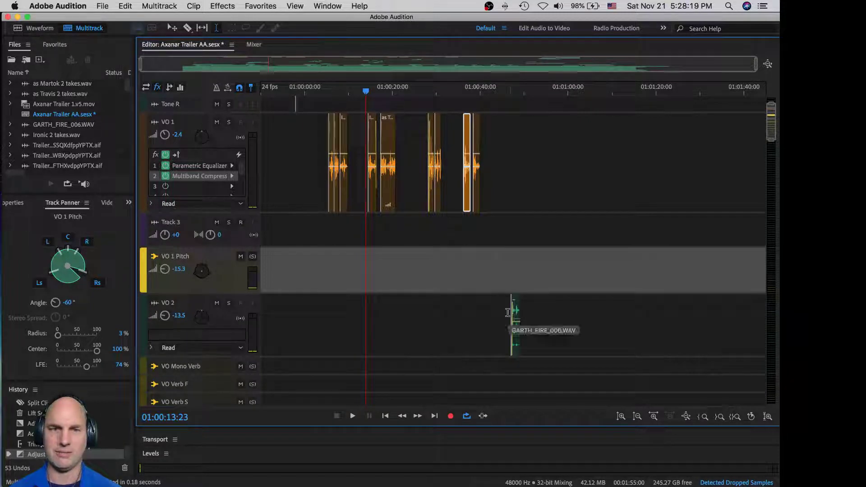
# Solo the VO 2 track and select the time range around its GARTH_FIRE_006 clip, starting at 01:00:46:19.
pyautogui.click(513, 324)
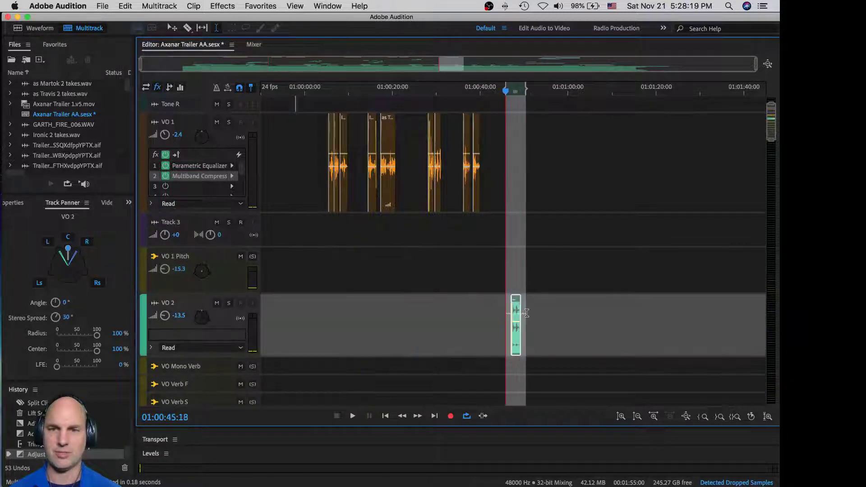
pyautogui.click(229, 303)
pyautogui.scroll(5, 514, 180)
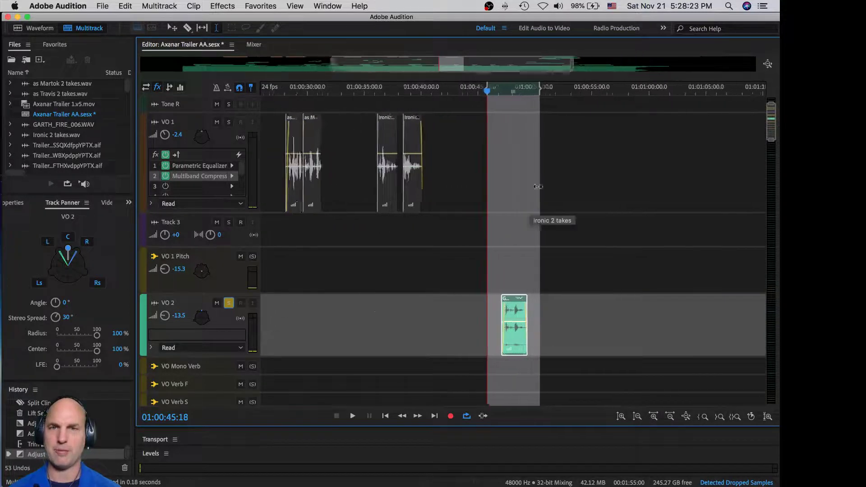
pyautogui.scroll(1, 510, 168)
pyautogui.moveTo(482, 310); pyautogui.dragTo(547, 312)
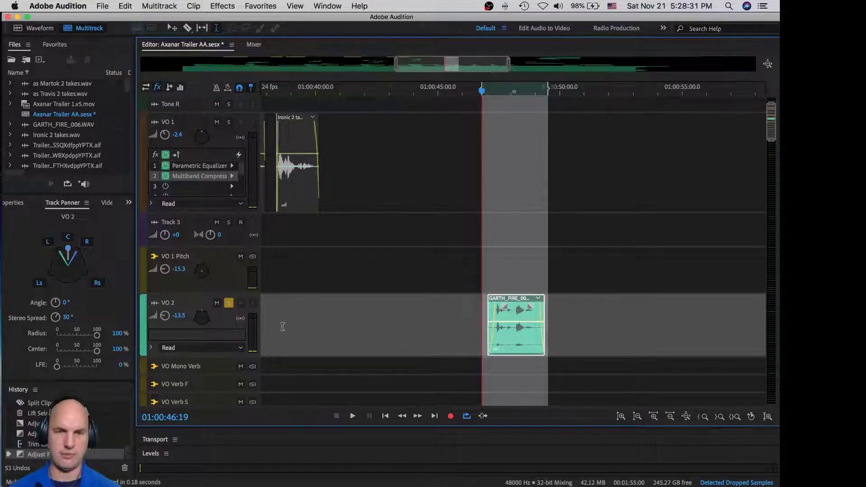
# Enlarge the VO 2 track until its effect slots show, and play the selected GARTH_FIRE_006 clip.
pyautogui.moveTo(222, 357); pyautogui.dragTo(220, 386)
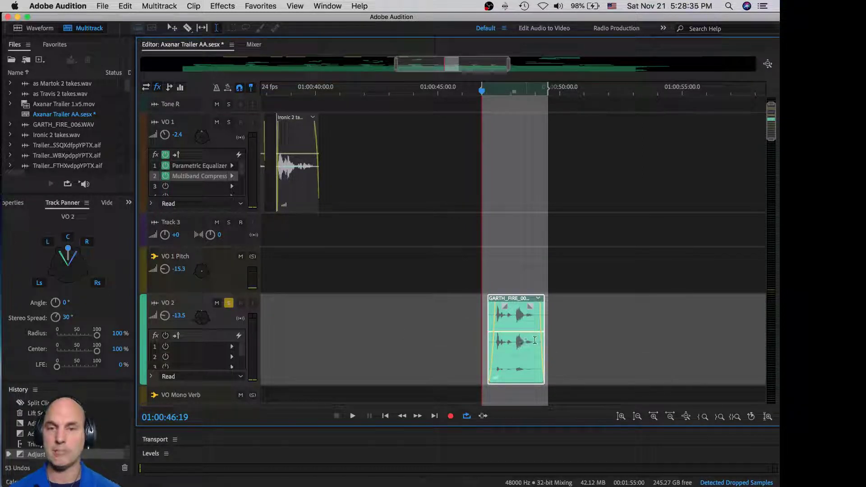
pyautogui.press('space')
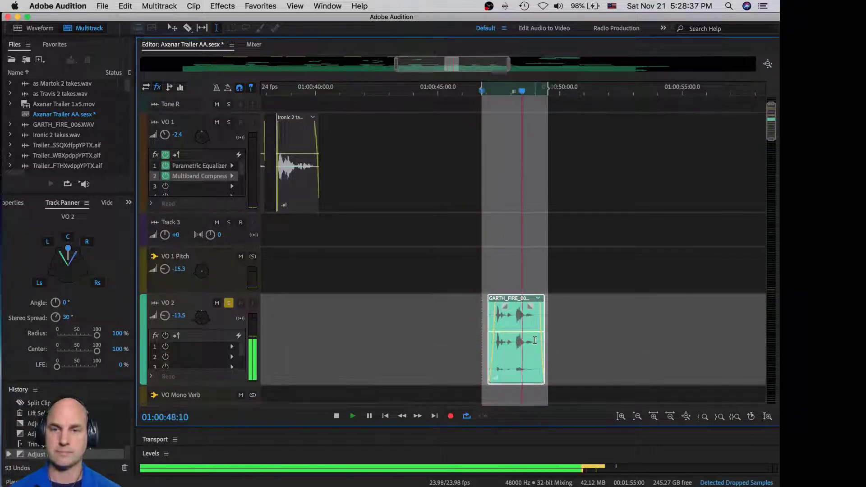
pyautogui.press('space')
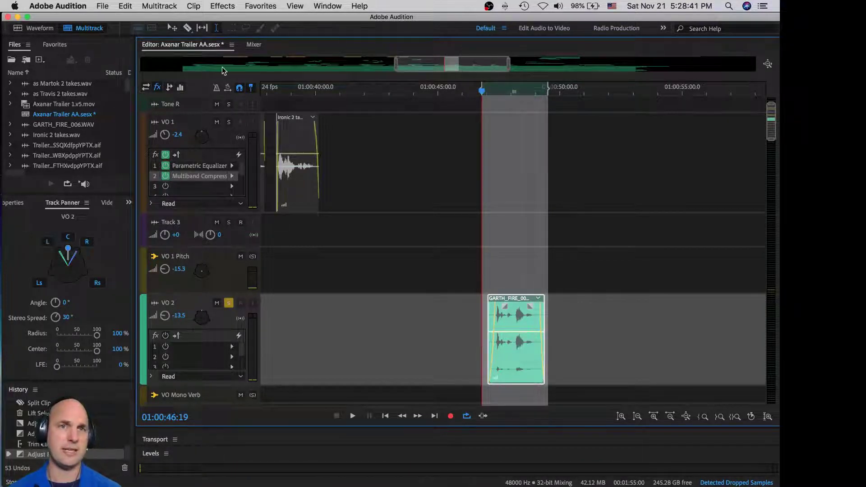
# Open the Mixer, play the selection briefly, and check VO 2's surround panning and LFE settings.
pyautogui.click(255, 45)
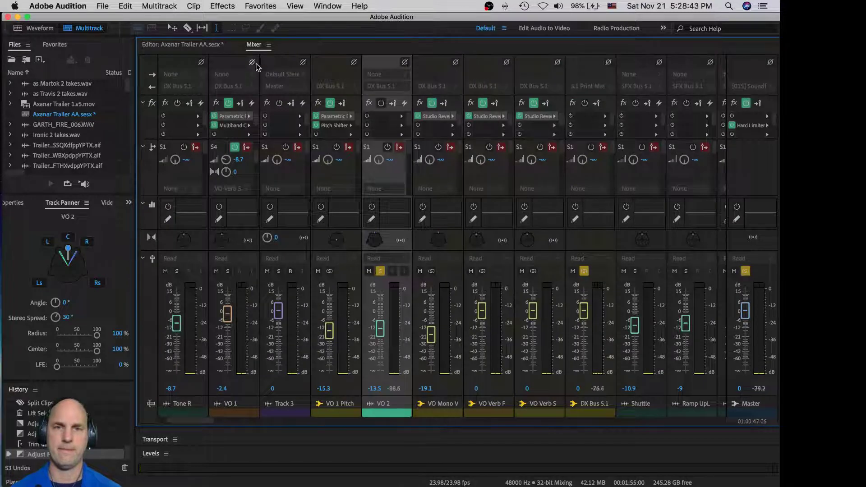
pyautogui.press('space')
pyautogui.press('space')
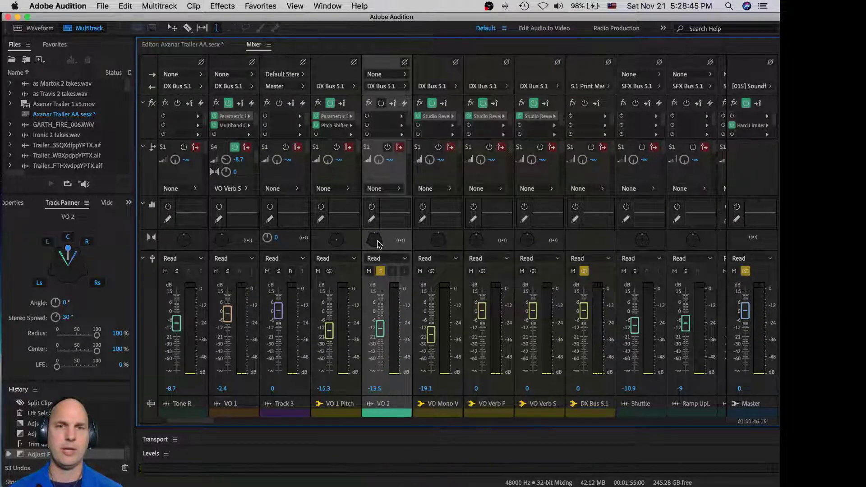
pyautogui.moveTo(69, 251); pyautogui.dragTo(68, 251)
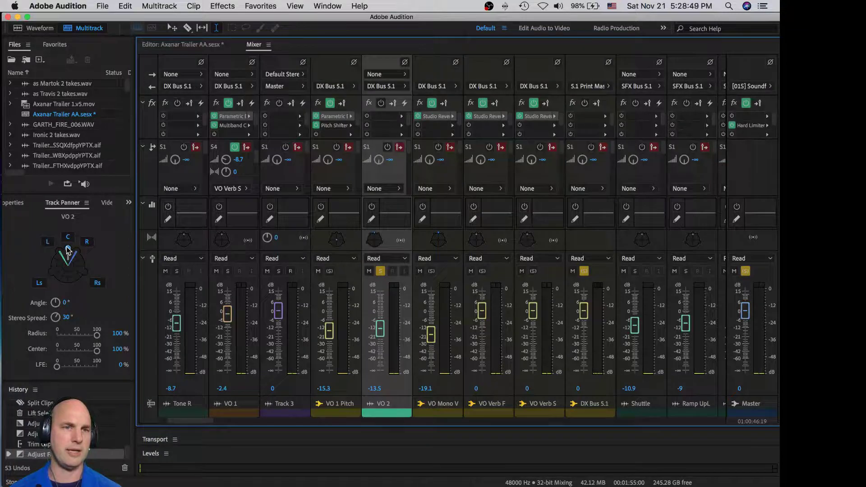
pyautogui.click(57, 367)
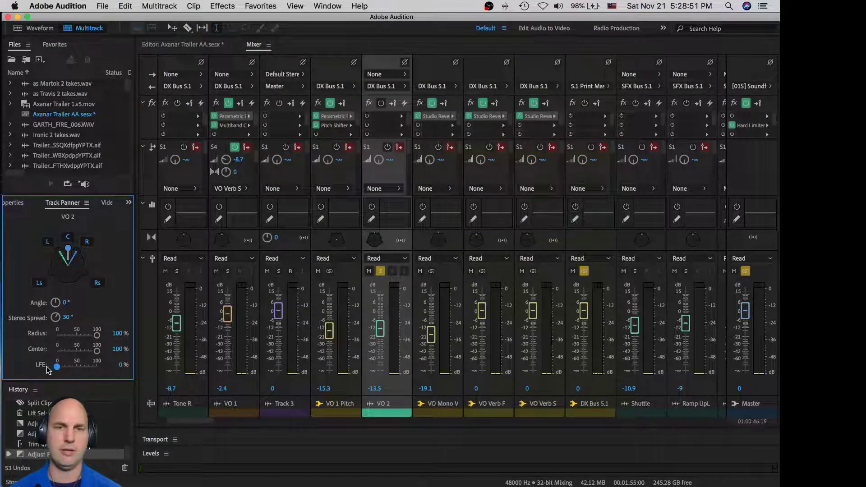
# Add a Parametric Equalizer to VO 2's first effect slot and move its window clear of the channel meters.
pyautogui.click(403, 117)
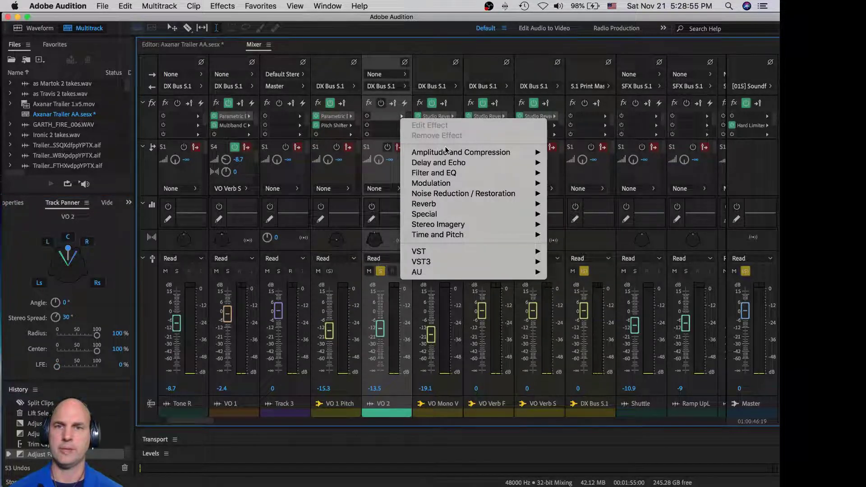
pyautogui.moveTo(456, 173)
pyautogui.click(624, 225)
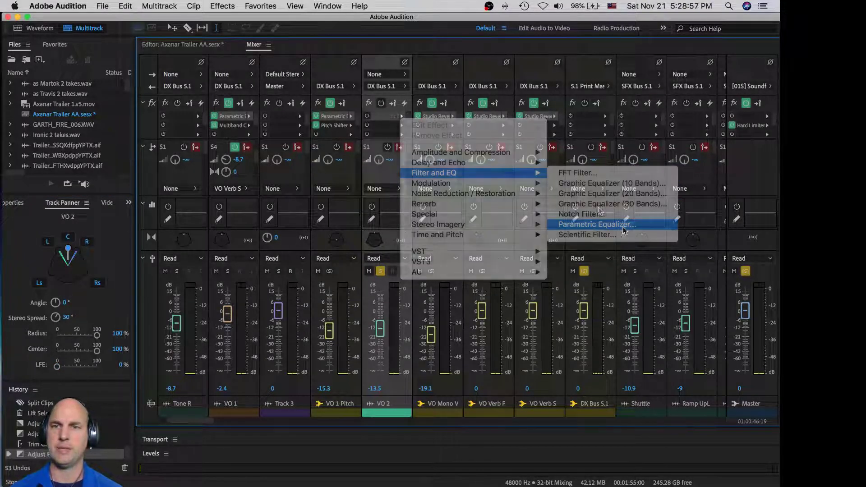
pyautogui.moveTo(429, 110); pyautogui.dragTo(448, 39)
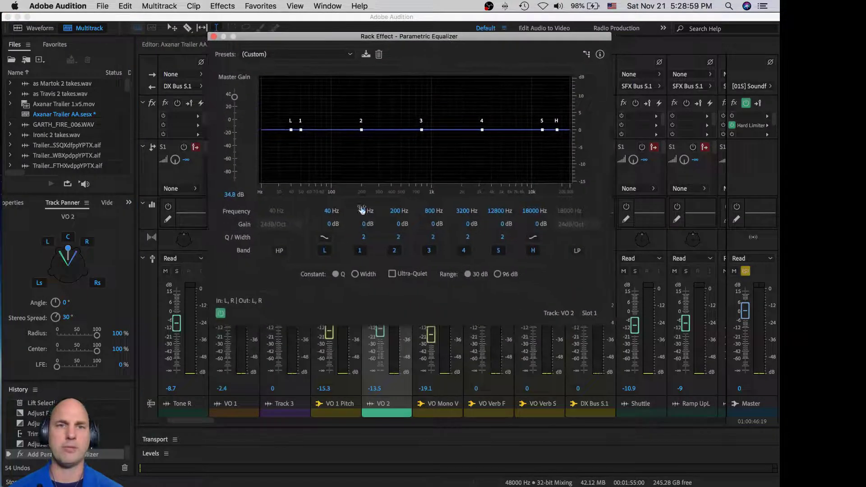
# Enable the equalizer's high-pass filter at 90 Hz with a 48dB/Oct slope while playing the selection.
pyautogui.click(279, 250)
pyautogui.moveTo(276, 211); pyautogui.dragTo(295, 205)
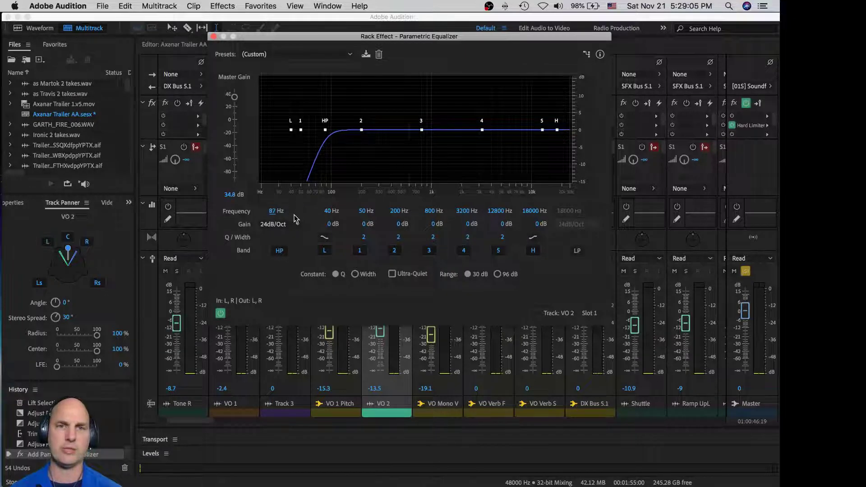
pyautogui.click(293, 223)
pyautogui.click(284, 300)
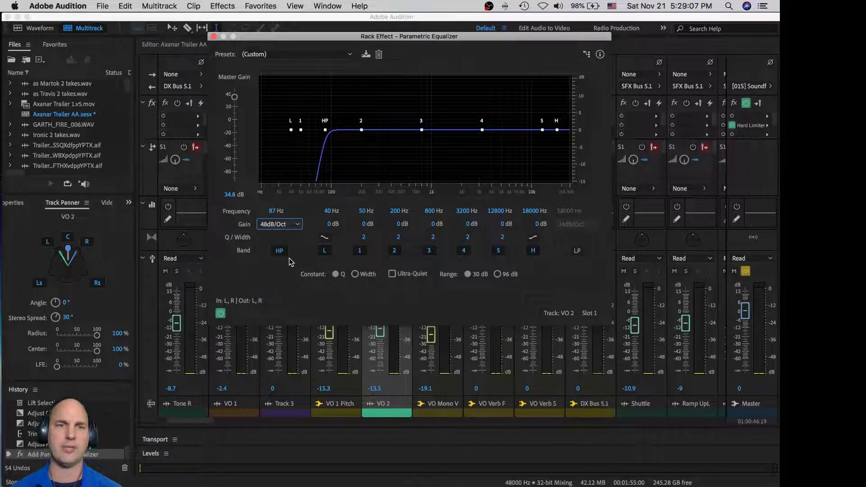
pyautogui.press('space')
pyautogui.hotkey('shift', 'Tab')
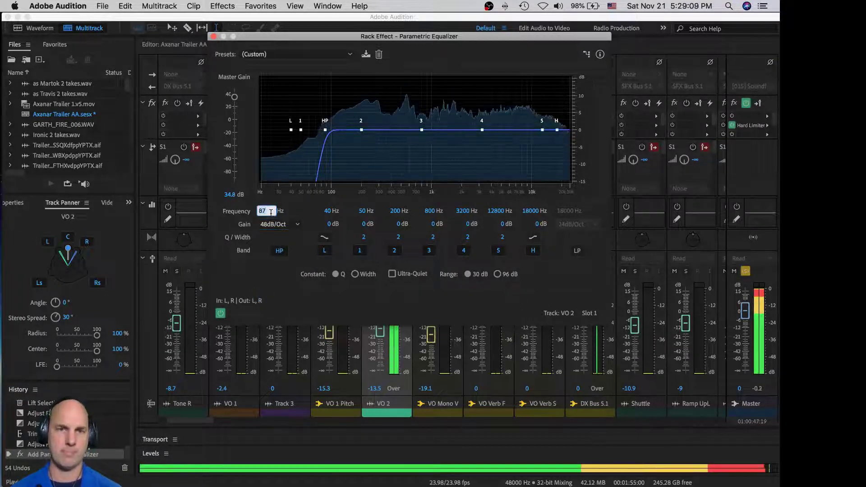
pyautogui.write('90')
pyautogui.press('Return')
# Lower the equalizer's master gain to -0.2 dB, play the selection to check it, and close the effect window.
pyautogui.press('space')
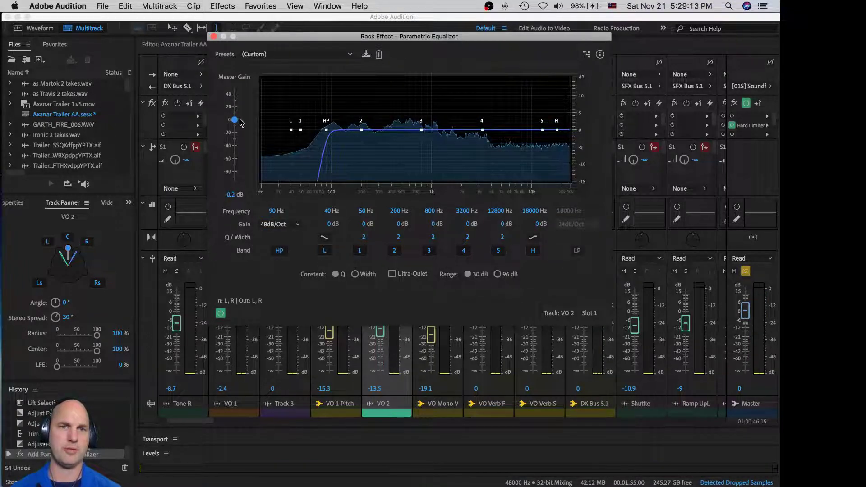
pyautogui.press('space')
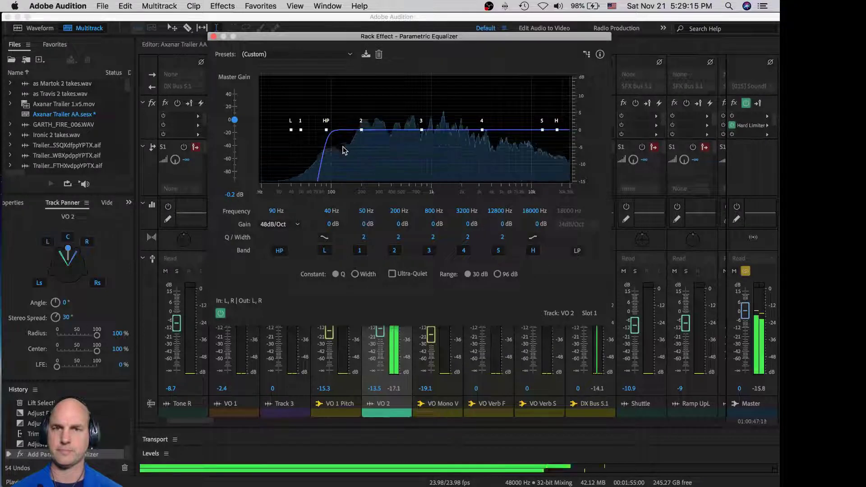
pyautogui.press('space')
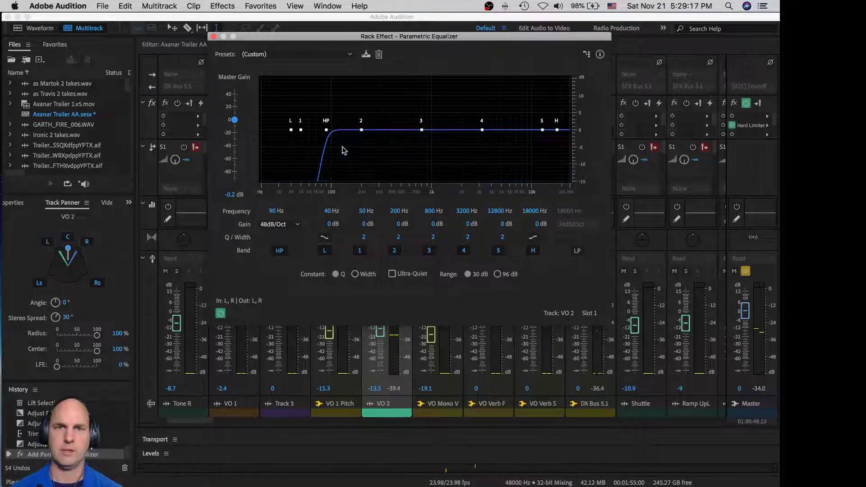
pyautogui.click(213, 36)
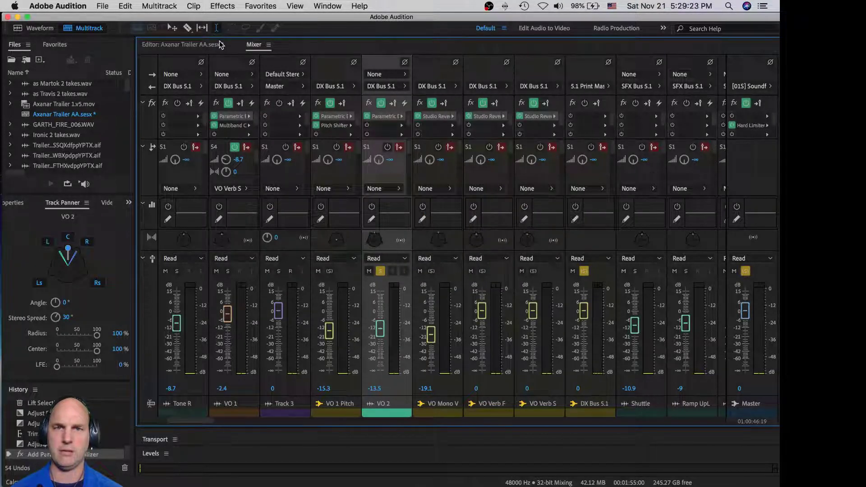
# Play the VO 2 selection again and move its Parametric Equalizer down to the second effect slot.
pyautogui.press('space')
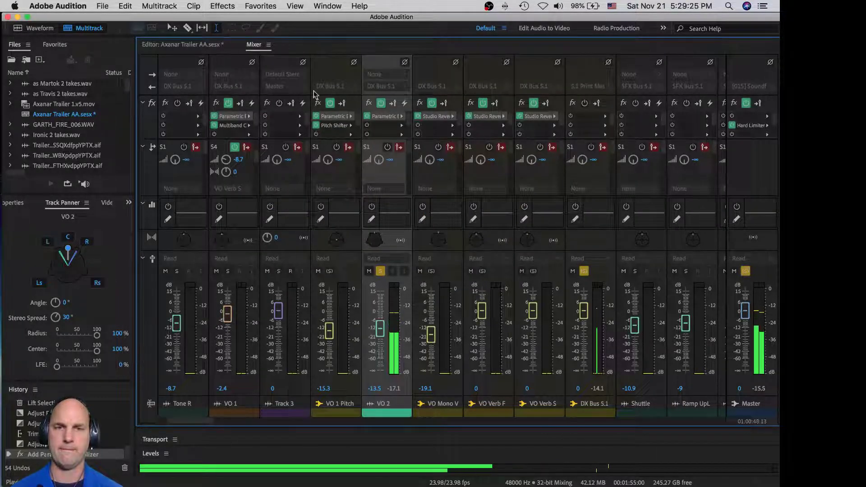
pyautogui.press('space')
pyautogui.moveTo(384, 117); pyautogui.dragTo(390, 129)
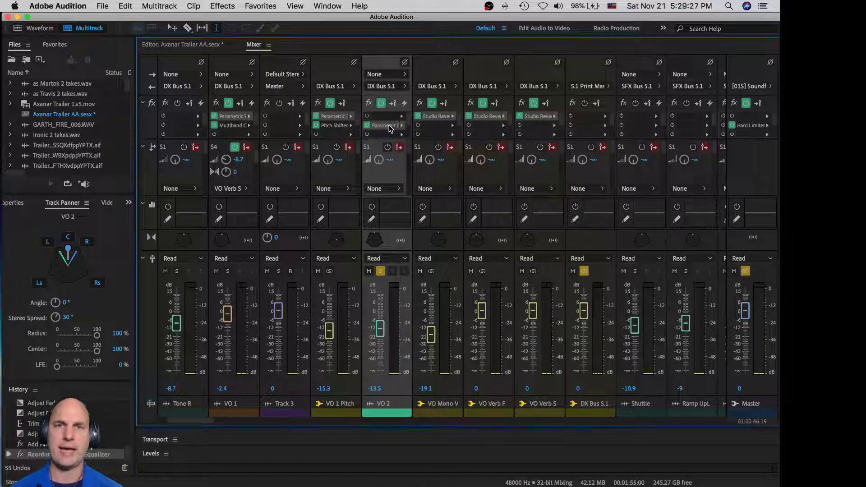
# Add DeNoise to VO 2's first effect slot and move its window up clear of the channel meters.
pyautogui.click(401, 117)
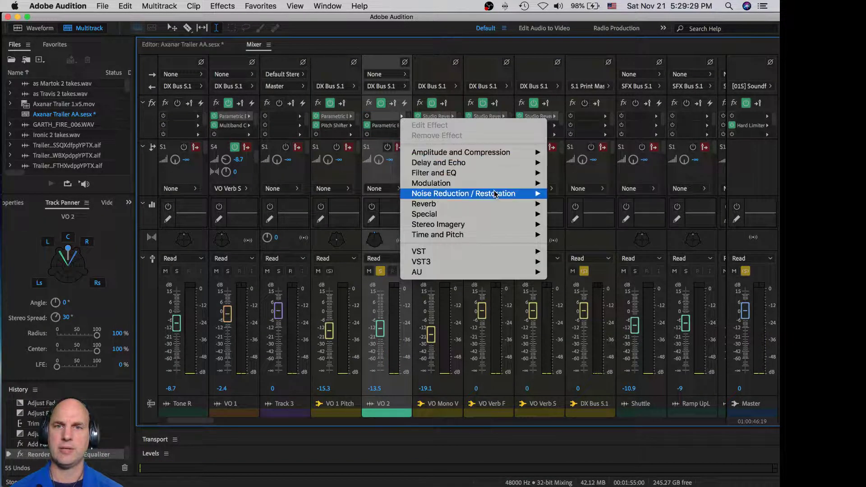
pyautogui.moveTo(496, 193)
pyautogui.click(597, 198)
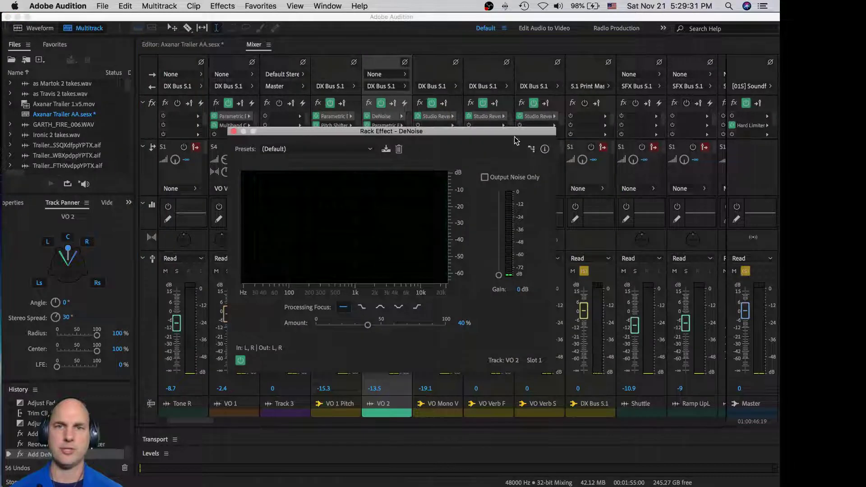
pyautogui.moveTo(513, 132); pyautogui.dragTo(508, 91)
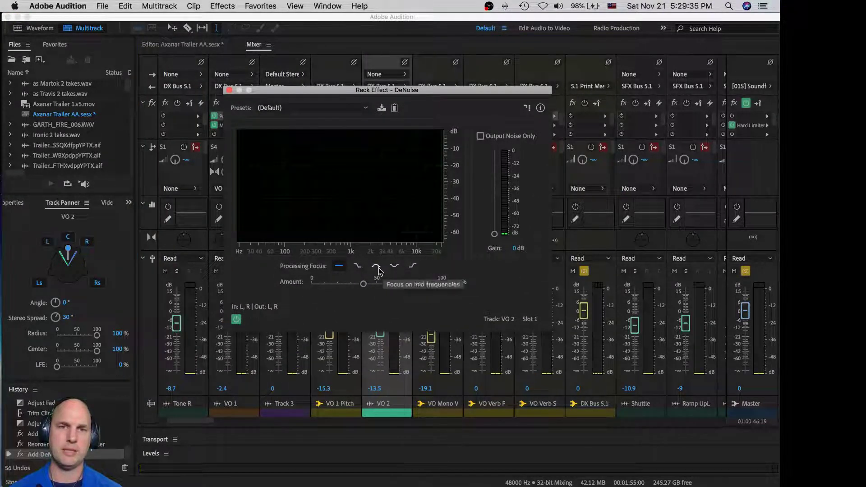
# Set the DeNoise amount to 21% while playing the VO 2 selection.
pyautogui.press('space')
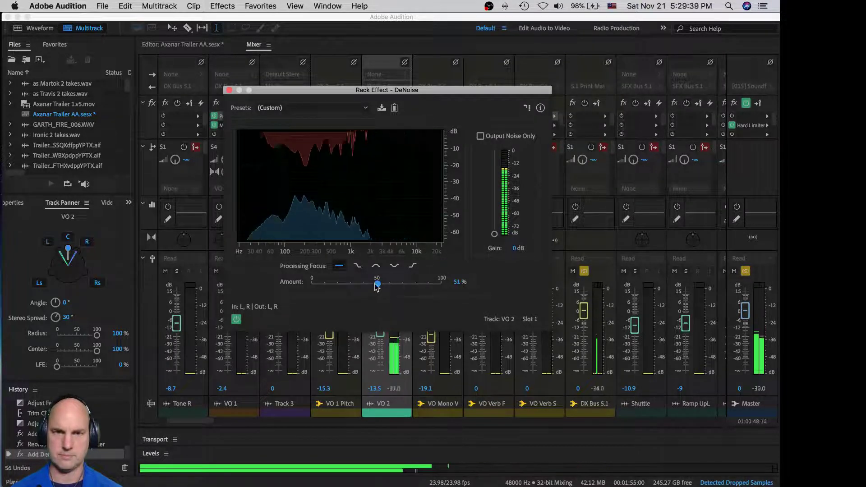
pyautogui.press('space')
pyautogui.moveTo(373, 289); pyautogui.dragTo(372, 287)
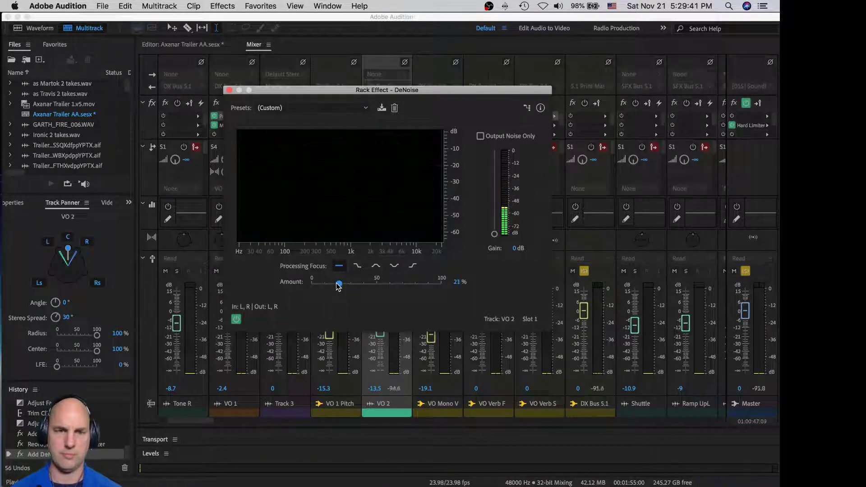
pyautogui.press('space')
pyautogui.press('space')
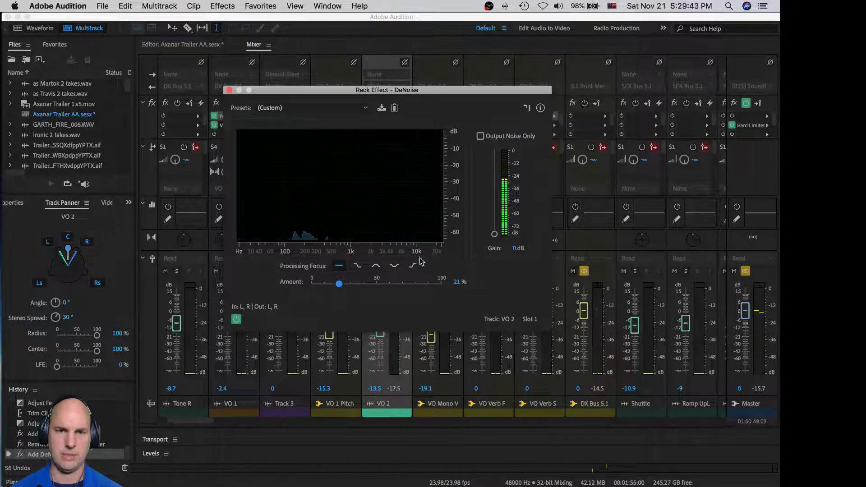
# Set the DeNoise processing focus to high frequencies, play the selection to check it, and close the effect window.
pyautogui.click(412, 266)
pyautogui.press('space')
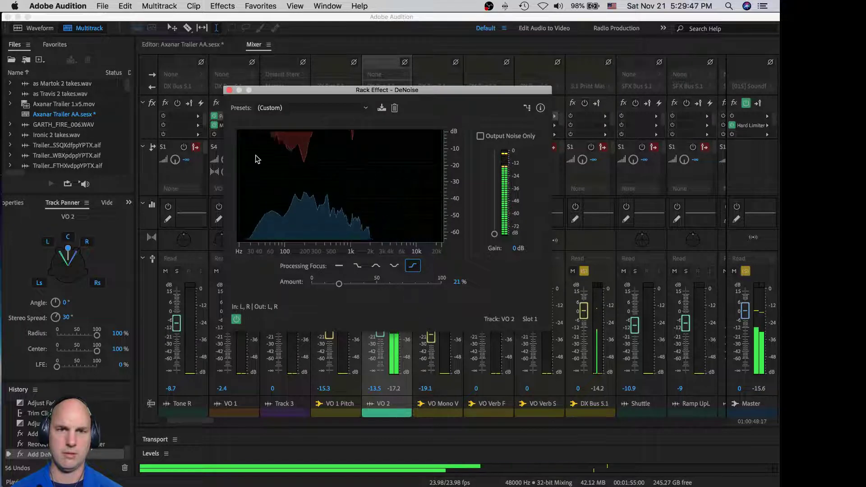
pyautogui.press('space')
pyautogui.click(229, 91)
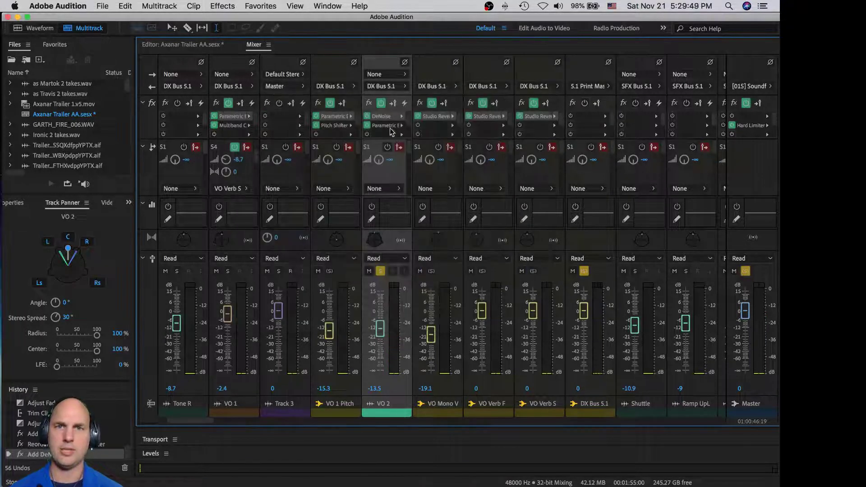
# Show the Effects Rack for VO 2 and add a Multiband Compressor to its third slot.
pyautogui.click(129, 202)
pyautogui.click(150, 227)
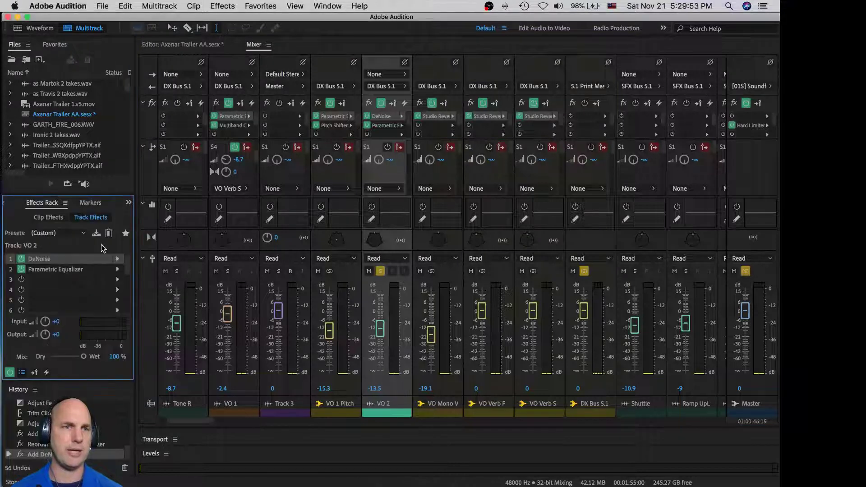
pyautogui.click(119, 280)
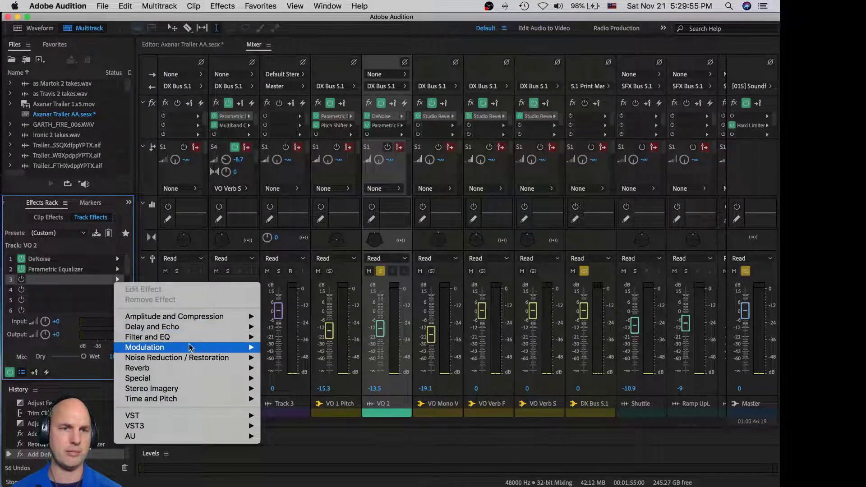
pyautogui.moveTo(210, 350)
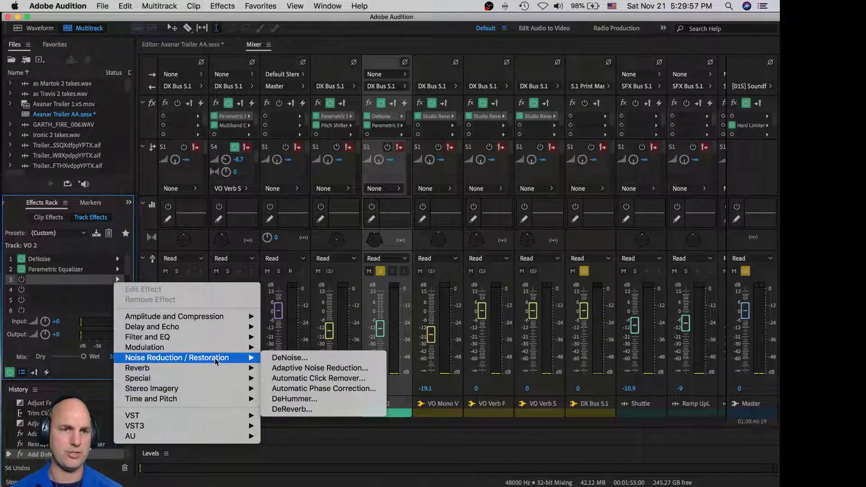
pyautogui.moveTo(212, 316)
pyautogui.click(315, 380)
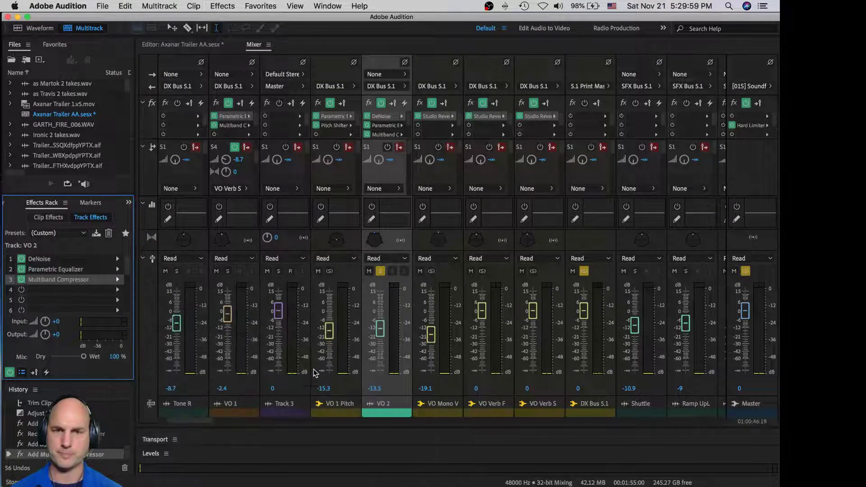
# Link the compressor's band controls and set the crossovers to 277.4 Hz, 1501.5 Hz and 6120.5 Hz.
pyautogui.click(484, 344)
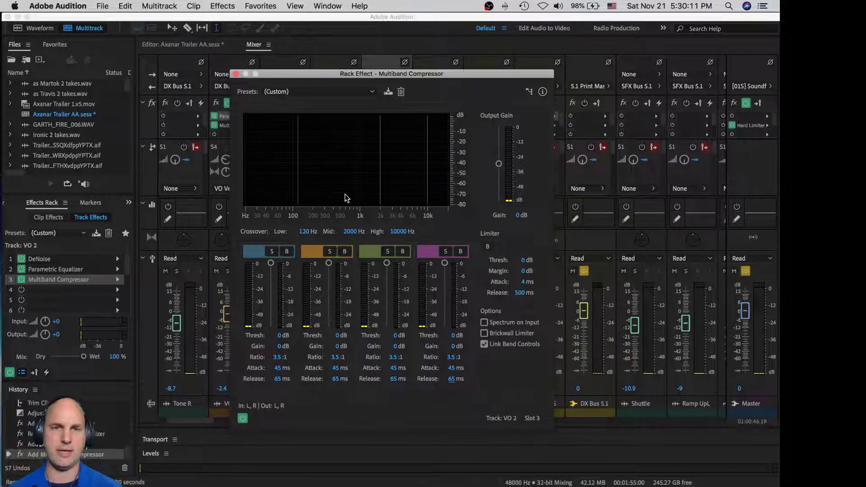
pyautogui.moveTo(297, 152); pyautogui.dragTo(311, 150)
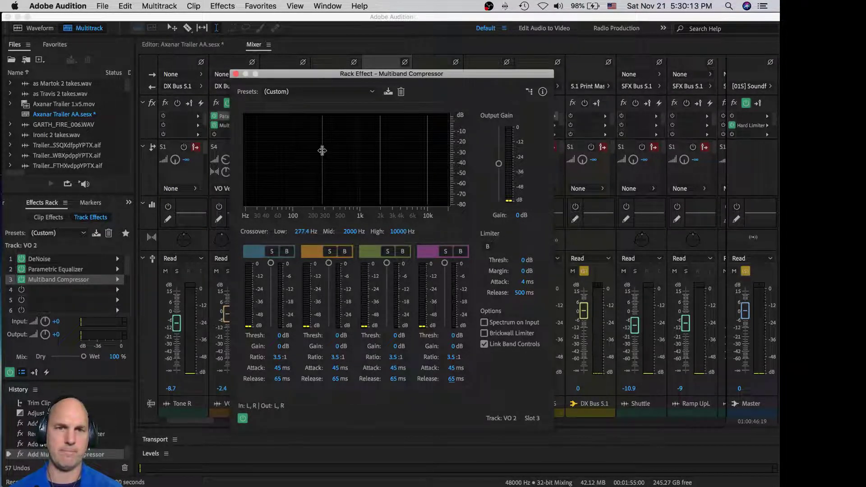
pyautogui.moveTo(381, 155); pyautogui.dragTo(372, 154)
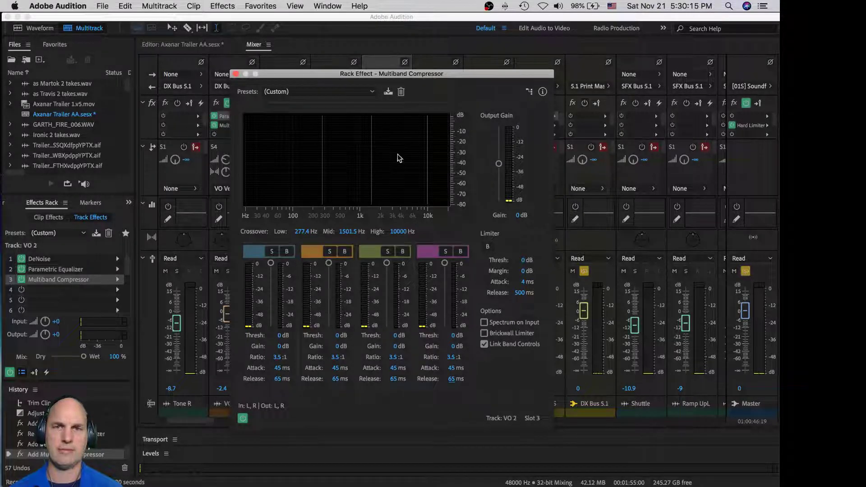
pyautogui.moveTo(427, 149); pyautogui.dragTo(415, 147)
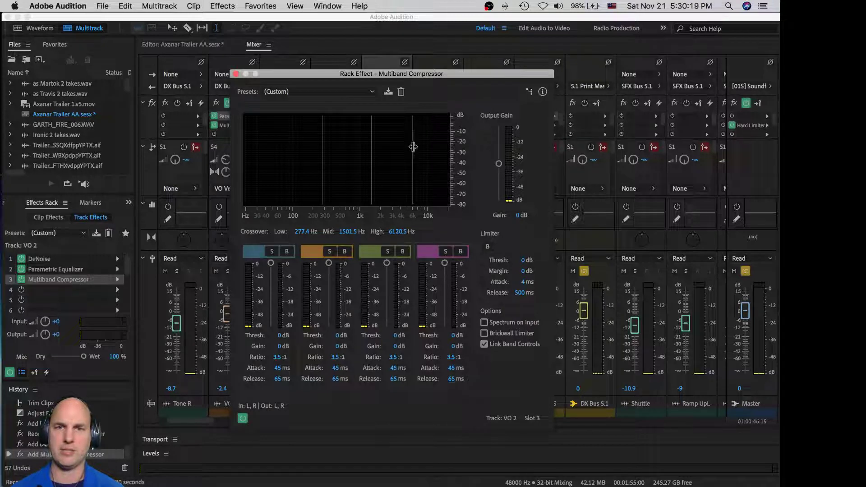
# Lower the linked threshold of all four compressor bands to -38 dB while playing the selection.
pyautogui.press('space')
pyautogui.moveTo(386, 263); pyautogui.dragTo(388, 304)
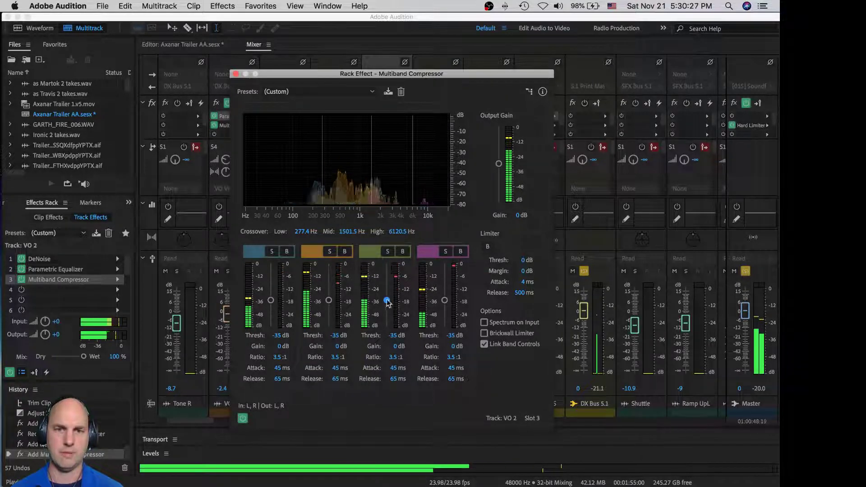
pyautogui.press('space')
pyautogui.press('space')
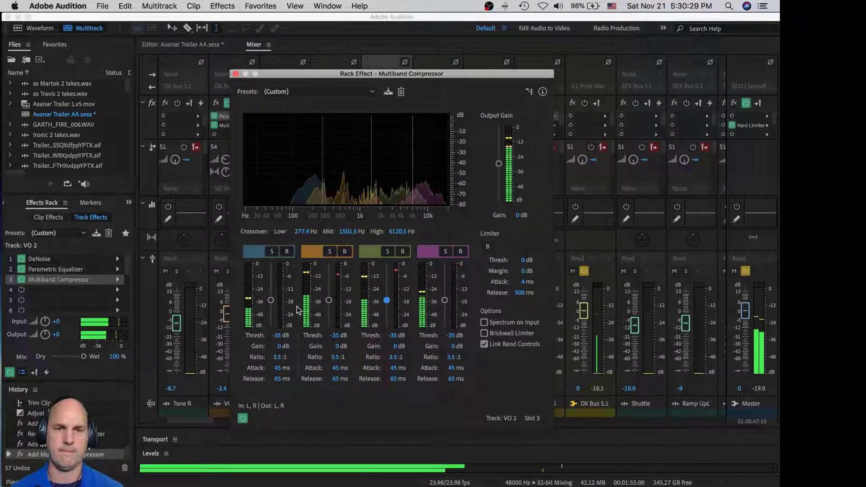
pyautogui.moveTo(387, 300); pyautogui.dragTo(387, 303)
pyautogui.press('space')
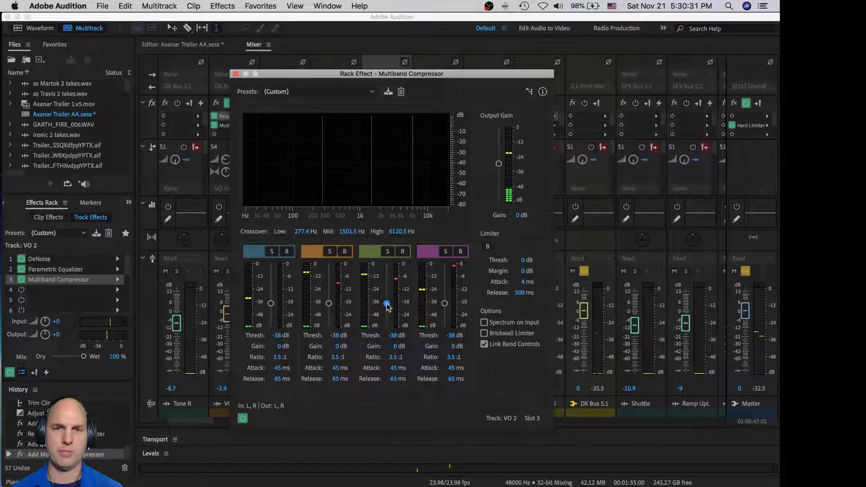
# Unlink the band controls and set the highest band's attack to 13 ms, gain to 8.3 dB and threshold to -40 dB during playback.
pyautogui.press('space')
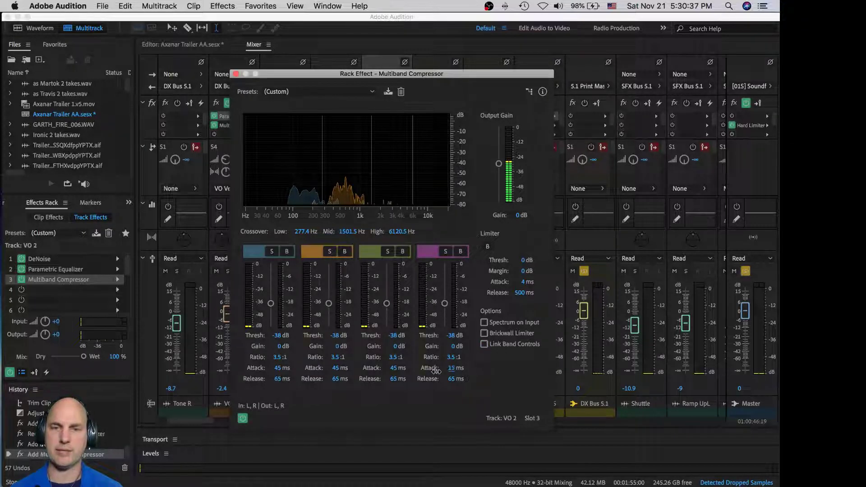
pyautogui.press('space')
pyautogui.moveTo(451, 346); pyautogui.dragTo(495, 337)
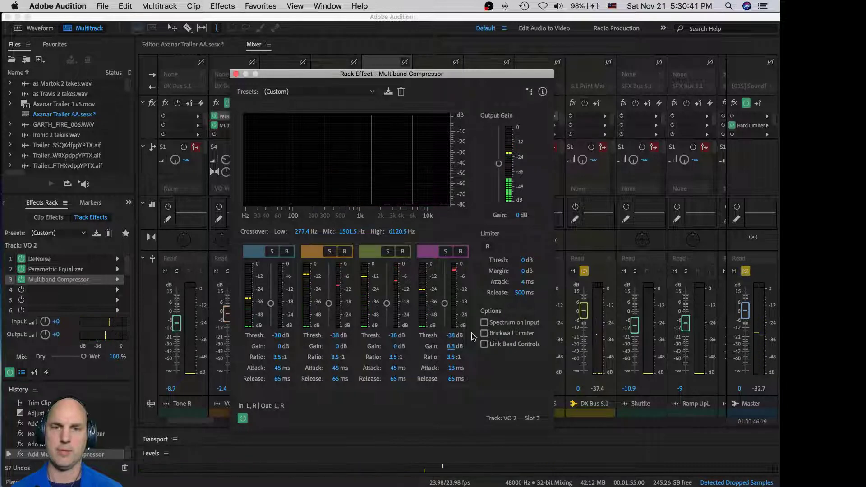
pyautogui.moveTo(444, 303); pyautogui.dragTo(448, 311)
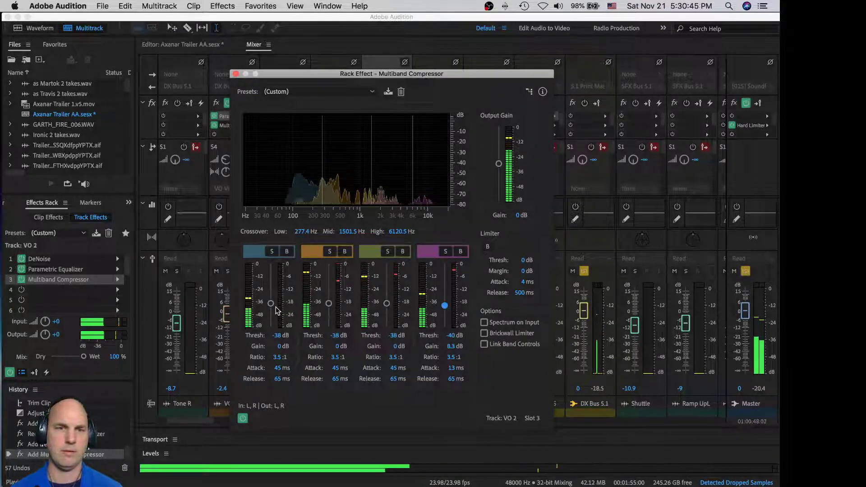
# Set the lowest band's gain to 5.3 dB and its threshold to -45 dB.
pyautogui.moveTo(280, 347); pyautogui.dragTo(301, 339)
pyautogui.moveTo(270, 303); pyautogui.dragTo(271, 311)
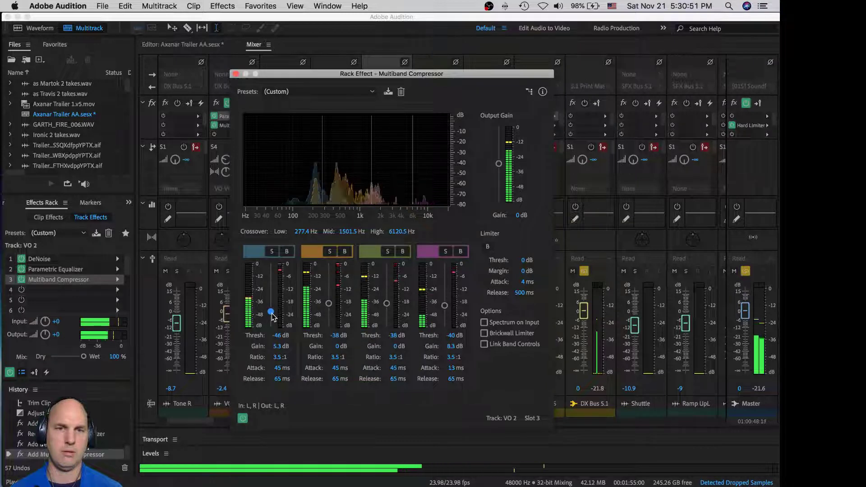
# Solo the second and third compressor bands in turn to hear each one alone, then restore all bands.
pyautogui.click(332, 253)
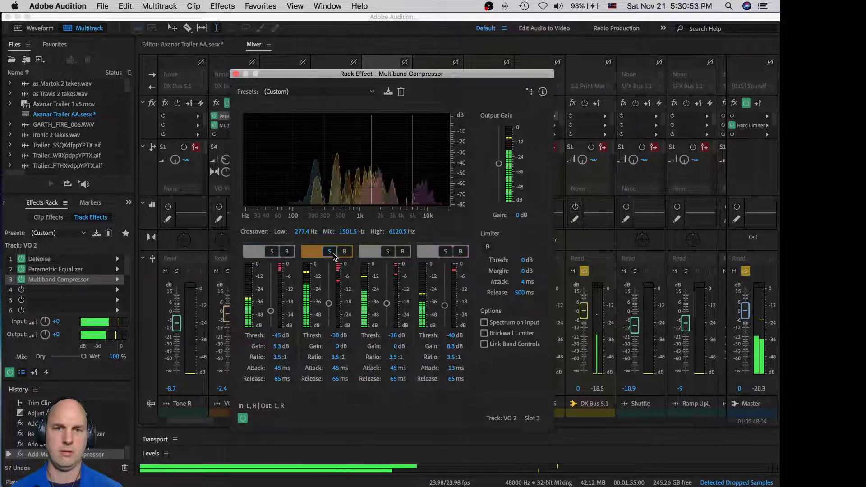
pyautogui.click(331, 253)
pyautogui.click(388, 253)
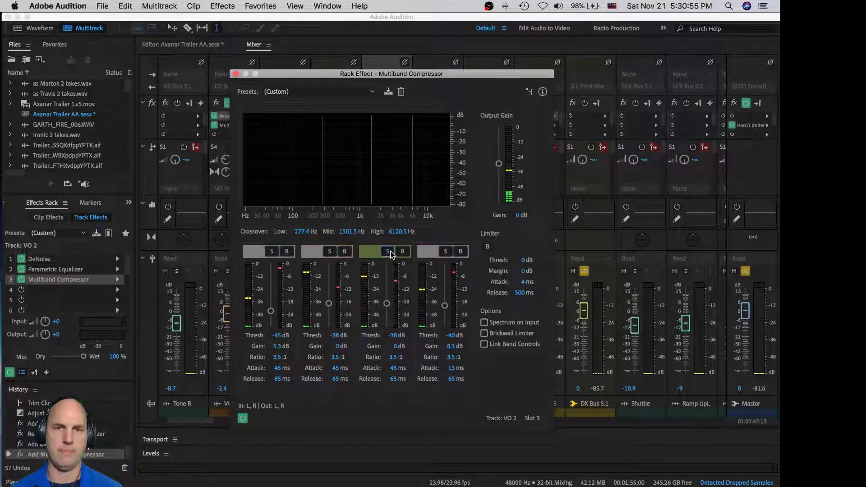
pyautogui.click(389, 253)
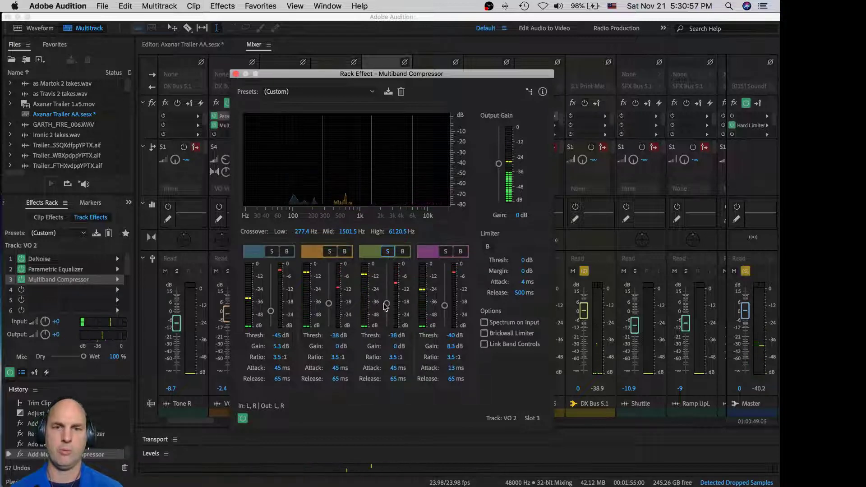
# Set the third band's gain to 8.8 dB, threshold to -44 dB, attack to 16 ms and release to 53 ms during playback.
pyautogui.moveTo(395, 350); pyautogui.dragTo(427, 343)
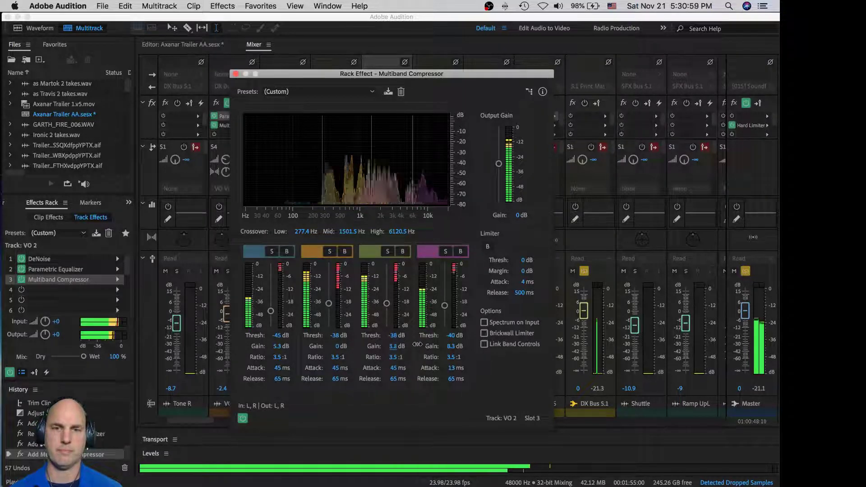
pyautogui.press('space')
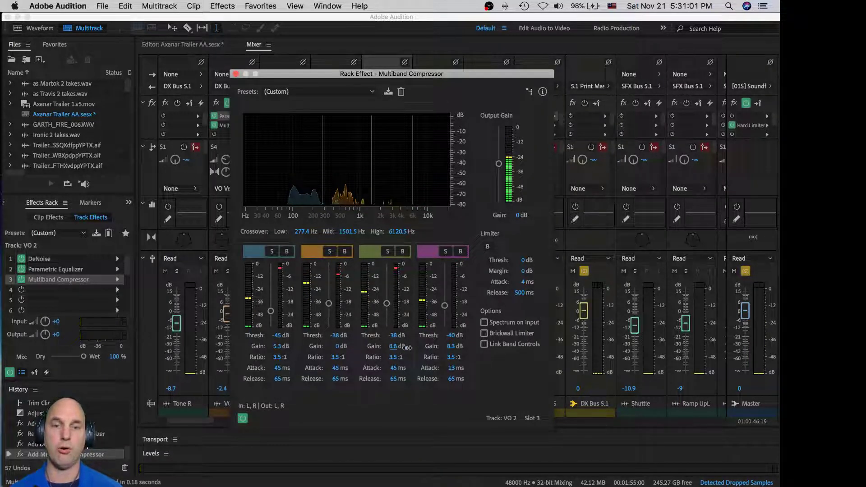
pyautogui.press('space')
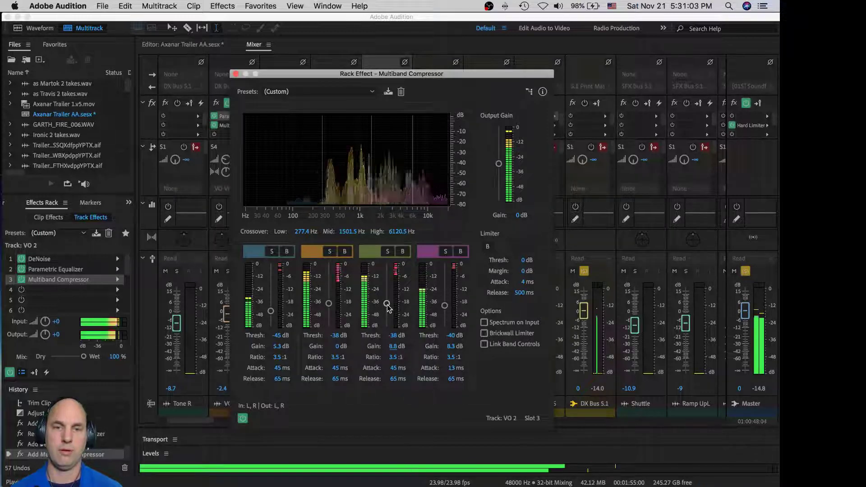
pyautogui.moveTo(386, 304); pyautogui.dragTo(389, 315)
pyautogui.moveTo(393, 367)
pyautogui.mouseDown()
pyautogui.moveTo(378, 367)
pyautogui.moveTo(391, 383)
pyautogui.mouseUp()
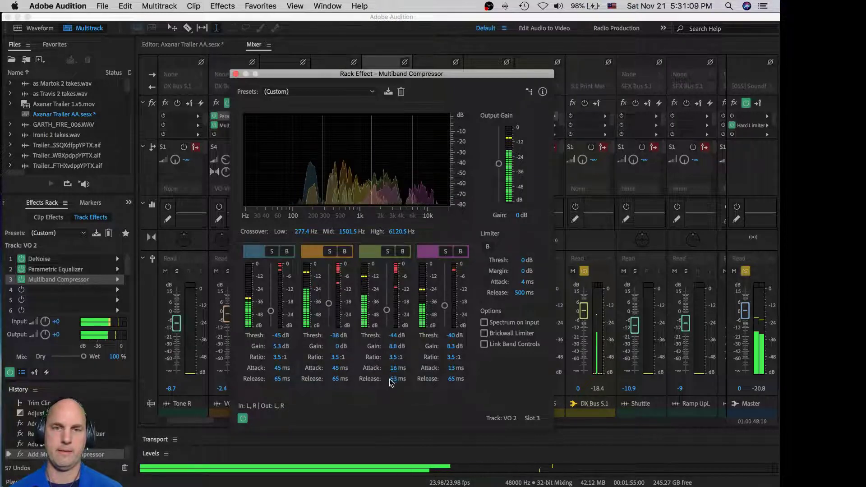
pyautogui.press('space')
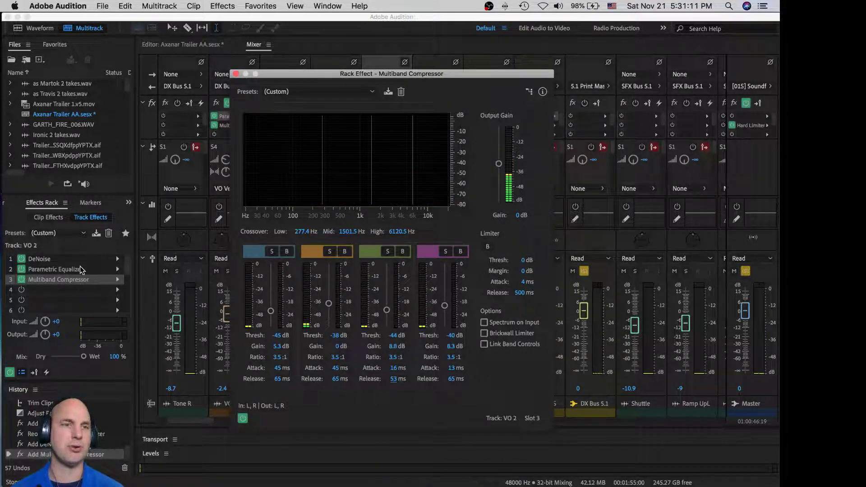
# Switch off DeNoise in VO 2's Effects Rack and play the selection without it.
pyautogui.click(21, 260)
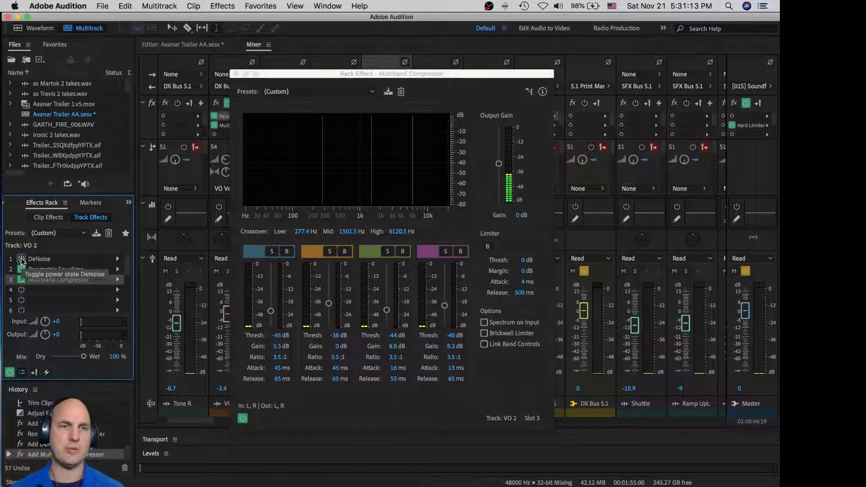
pyautogui.press('space')
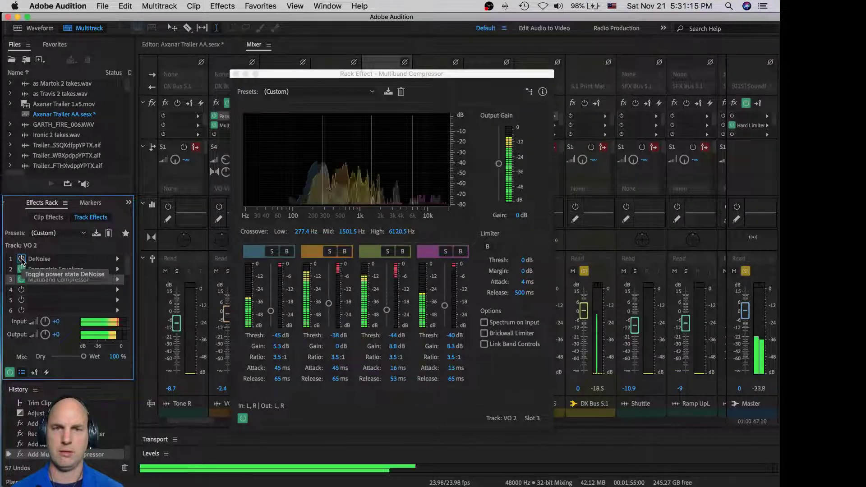
pyautogui.press('space')
# Raise the Multiband Compressor's output gain to 9 dB while playing the selection.
pyautogui.click(498, 164)
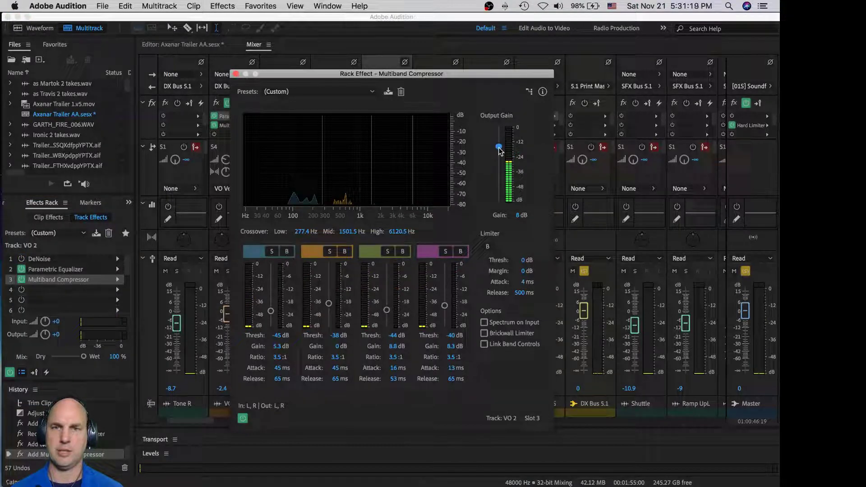
pyautogui.press('space')
pyautogui.moveTo(499, 151); pyautogui.dragTo(500, 150)
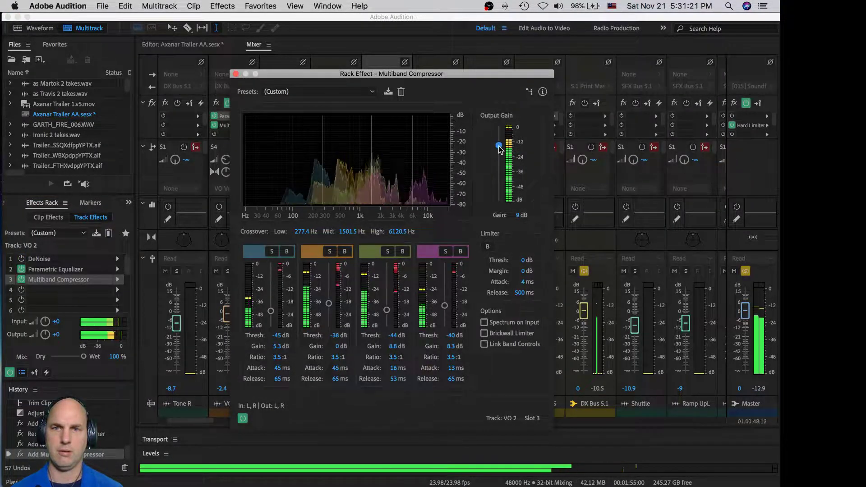
# Switch DeNoise back on in VO 2's Effects Rack, replay the selection to compare, and close the Multiband Compressor.
pyautogui.press('space')
pyautogui.press('space')
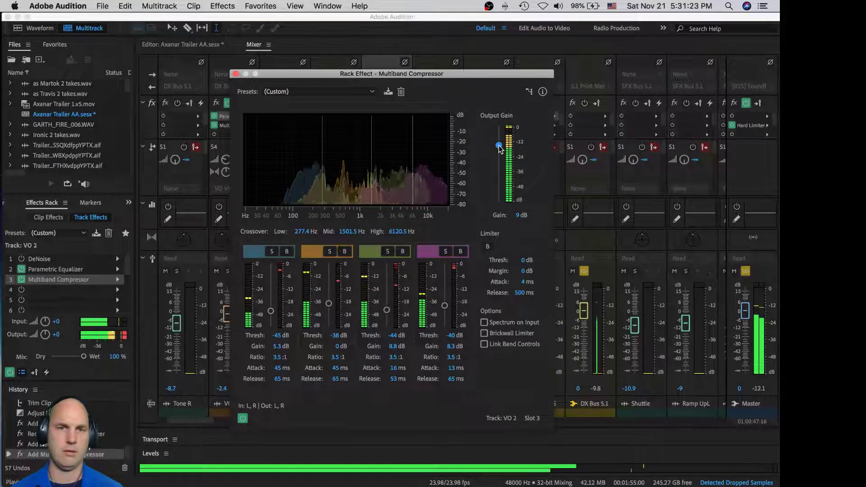
pyautogui.press('space')
pyautogui.click(21, 259)
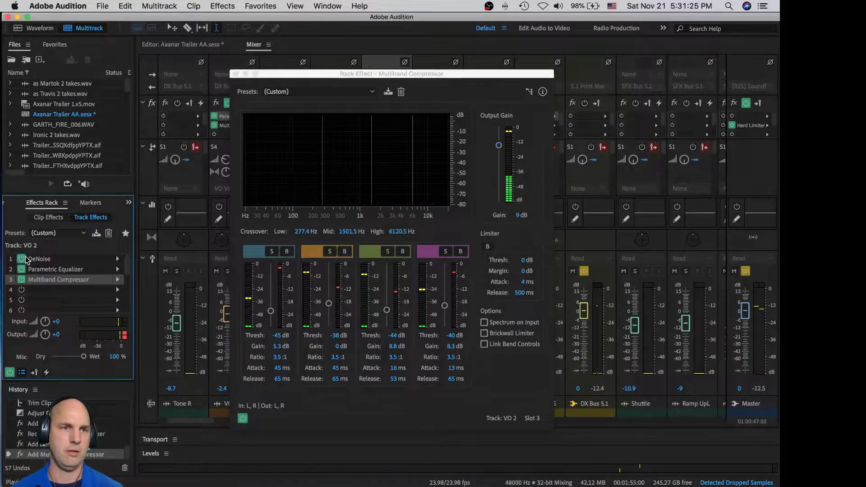
pyautogui.press('space')
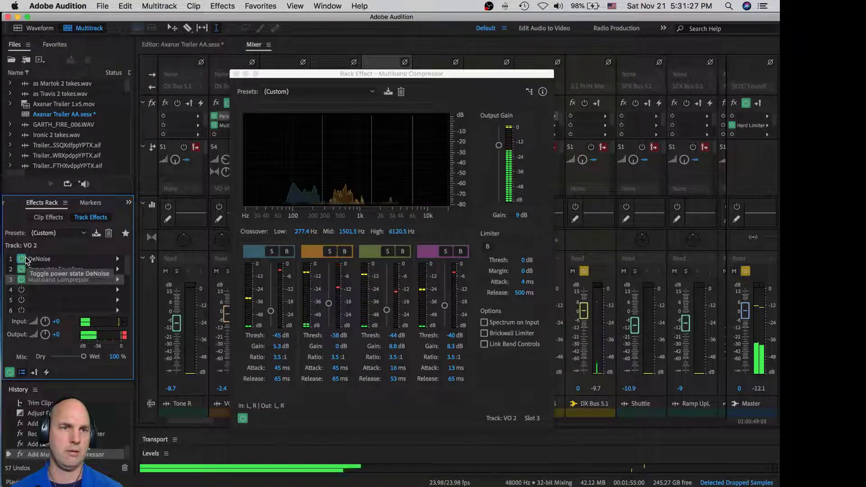
pyautogui.click(22, 260)
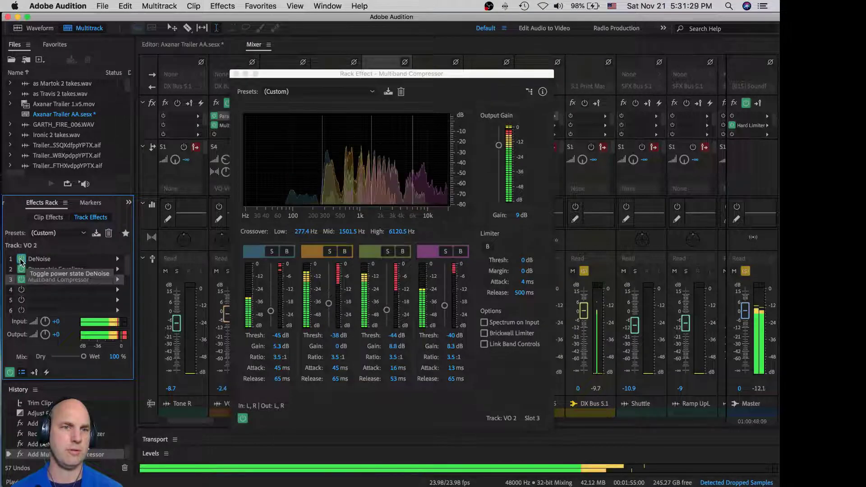
pyautogui.press('space')
pyautogui.click(235, 74)
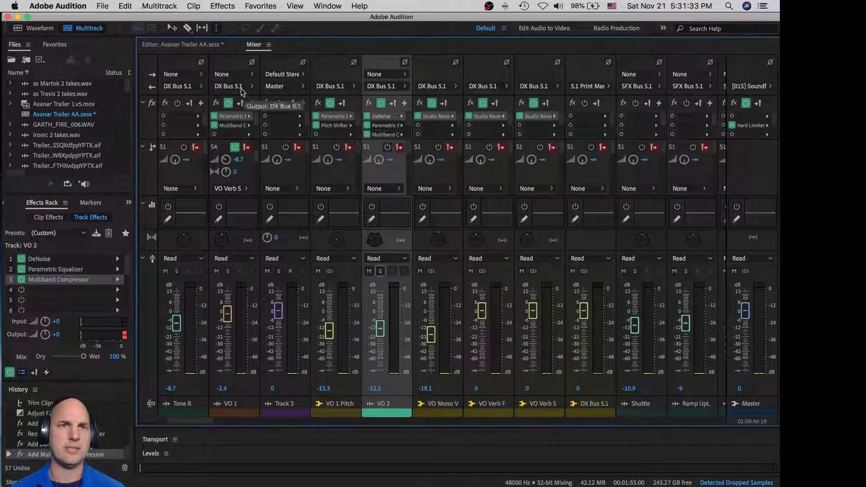
# Return to the multitrack editor, place the playhead just before VO 1's Ironic clips, and solo both VO 1 and VO 2.
pyautogui.click(172, 44)
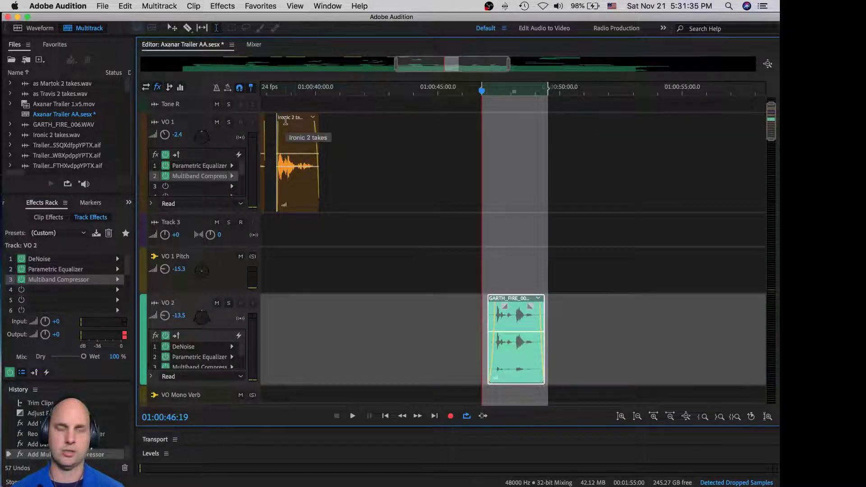
pyautogui.press('-')
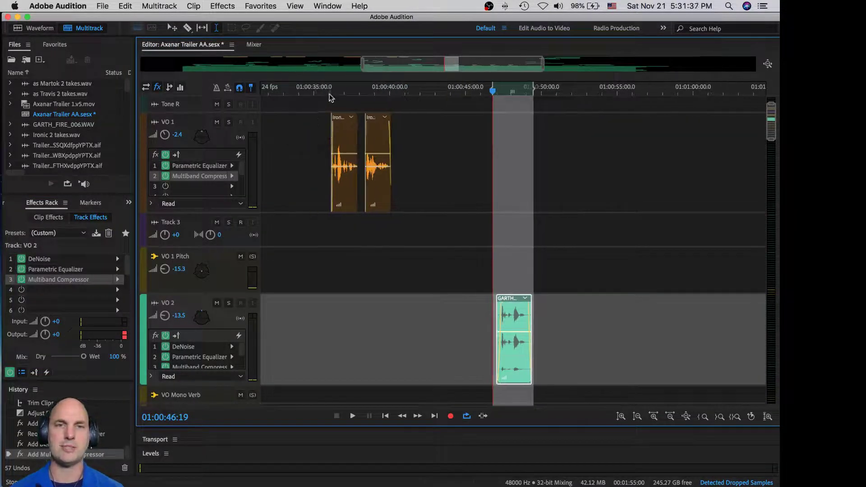
pyautogui.press('space')
pyautogui.press('space')
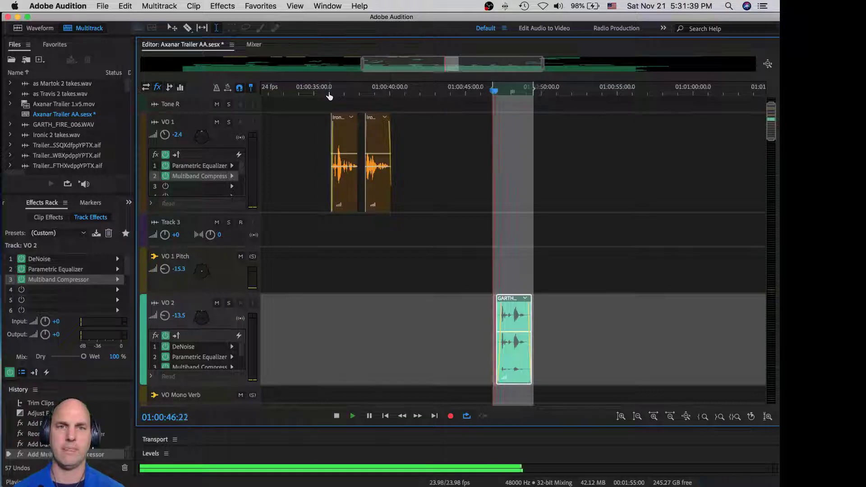
pyautogui.click(326, 130)
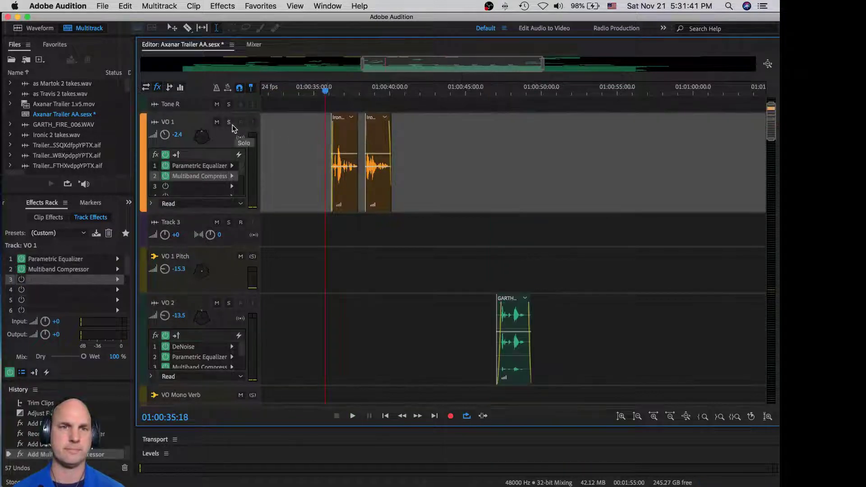
pyautogui.click(229, 303)
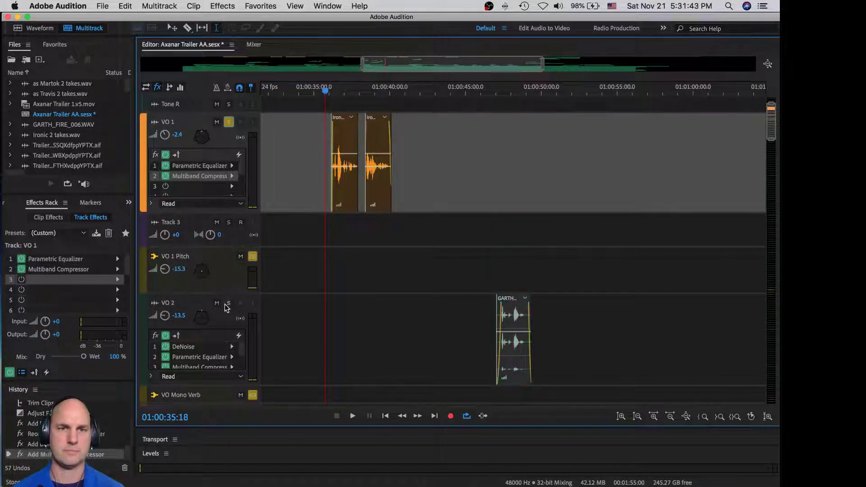
pyautogui.click(229, 303)
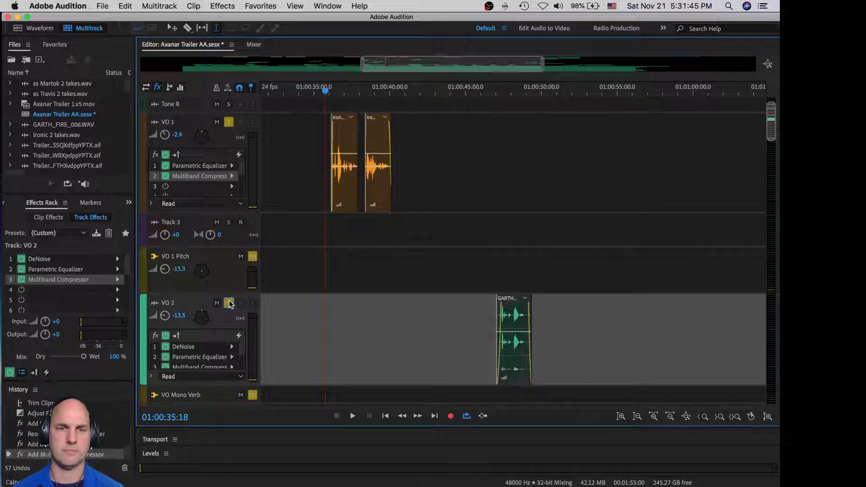
# Play VO 1's two clips and the GARTH_FIRE clip on VO 2 to compare their sound.
pyautogui.press('space')
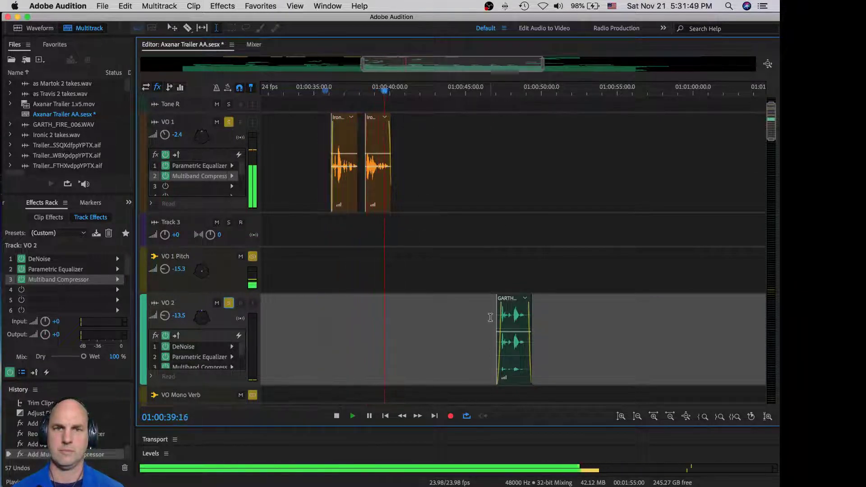
pyautogui.press('space')
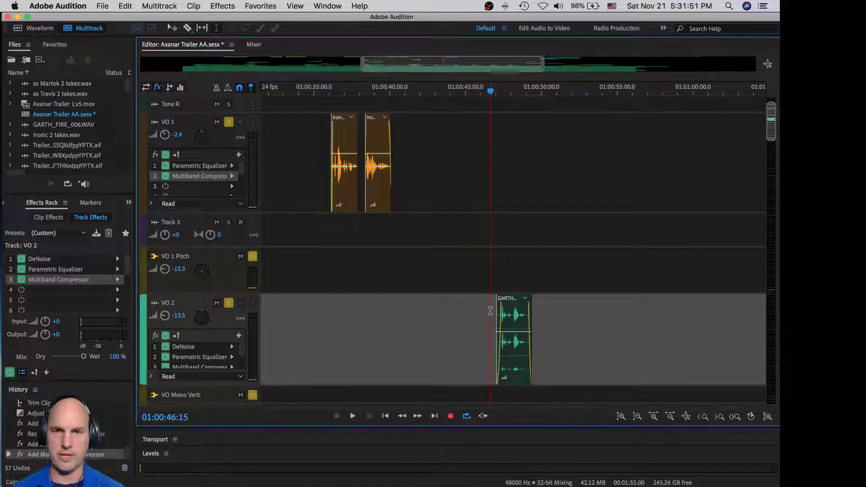
pyautogui.press('space')
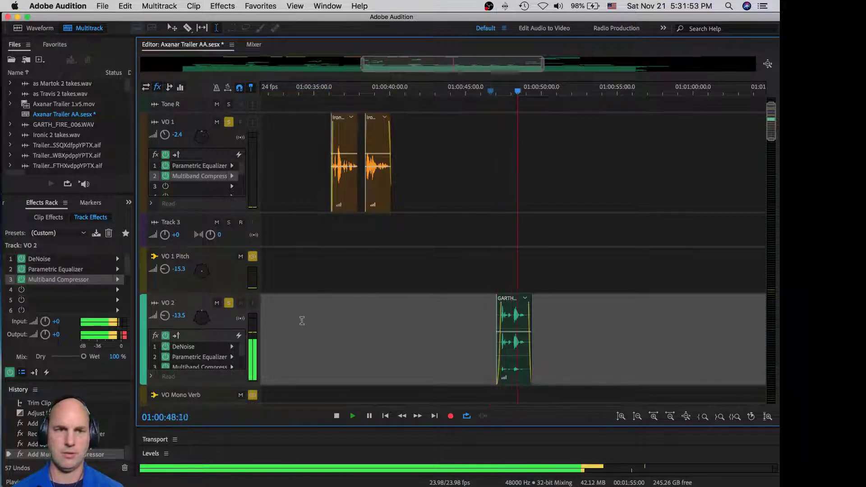
pyautogui.press('space')
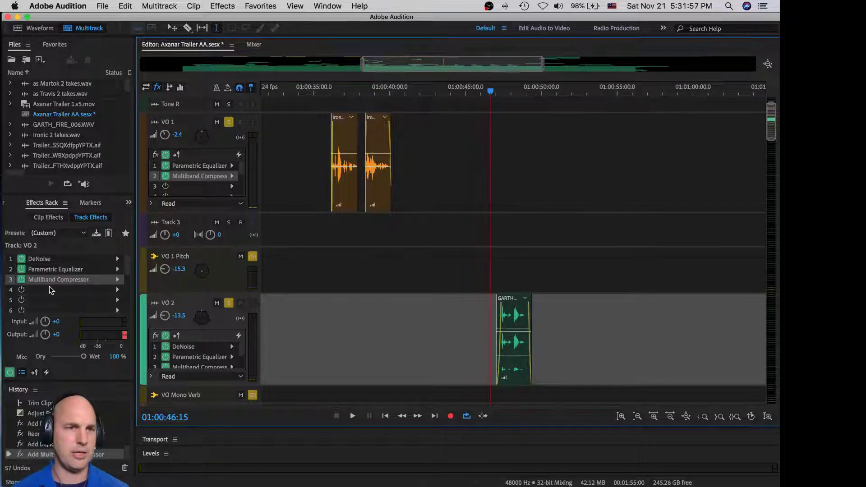
# Boost band 2 of VO 2's Parametric Equalizer by 11.7 dB at 299 Hz with a Q of 0.7 while looping the clip.
pyautogui.doubleClick(65, 269)
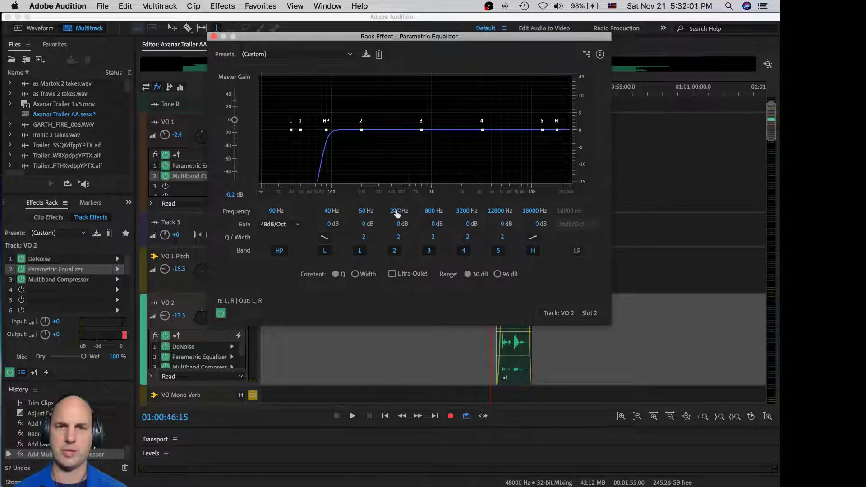
pyautogui.moveTo(473, 40); pyautogui.dragTo(365, 21)
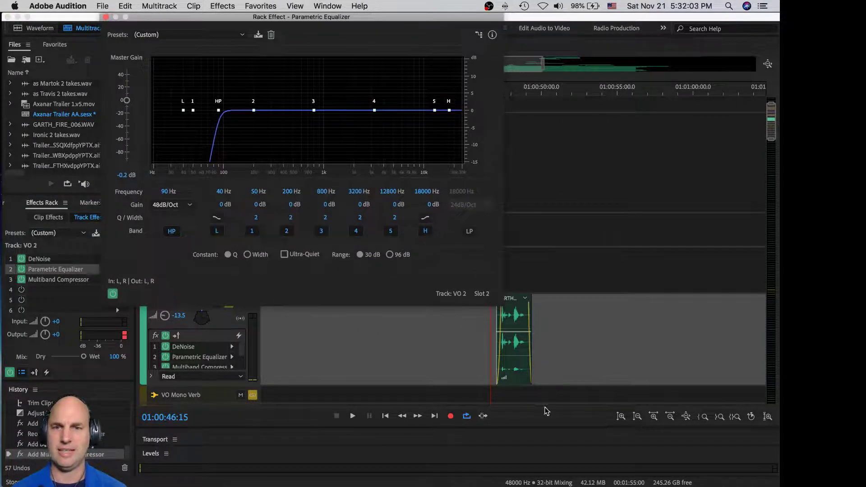
pyautogui.moveTo(493, 345); pyautogui.dragTo(527, 345)
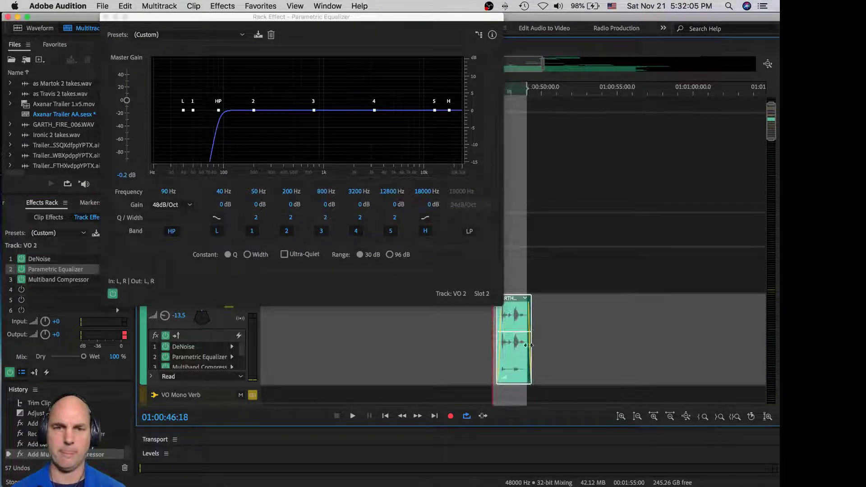
pyautogui.press('space')
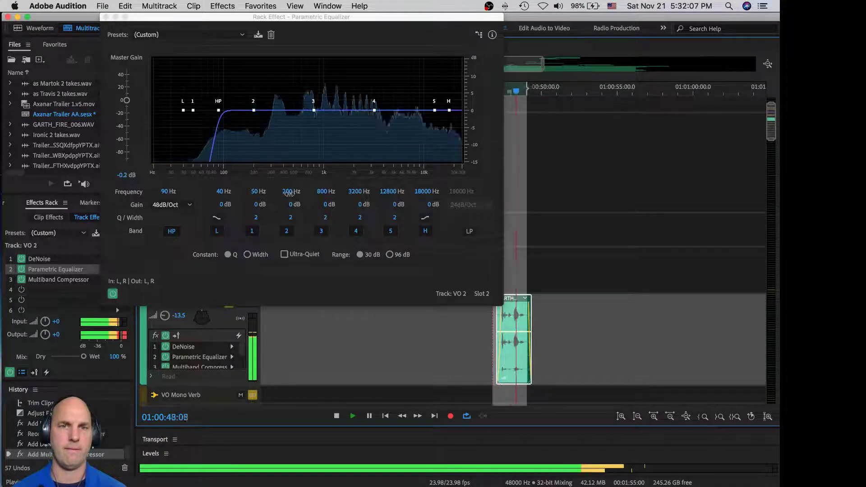
pyautogui.moveTo(288, 192); pyautogui.dragTo(361, 203)
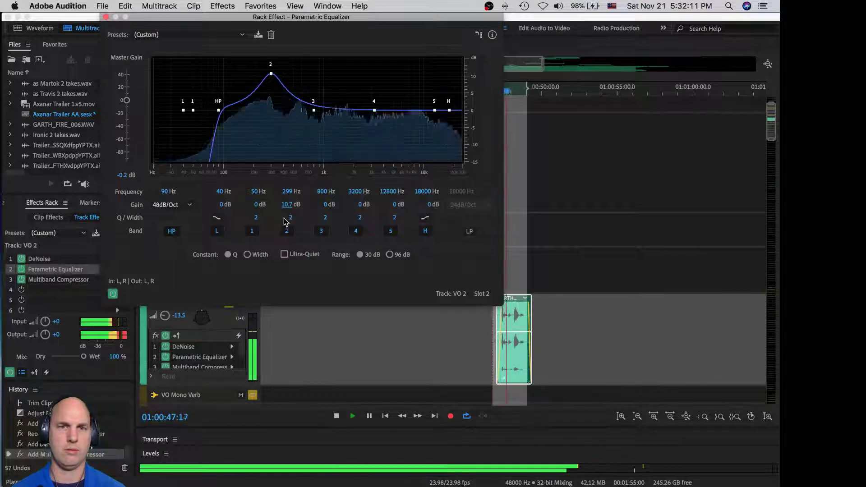
pyautogui.moveTo(284, 221); pyautogui.dragTo(299, 208)
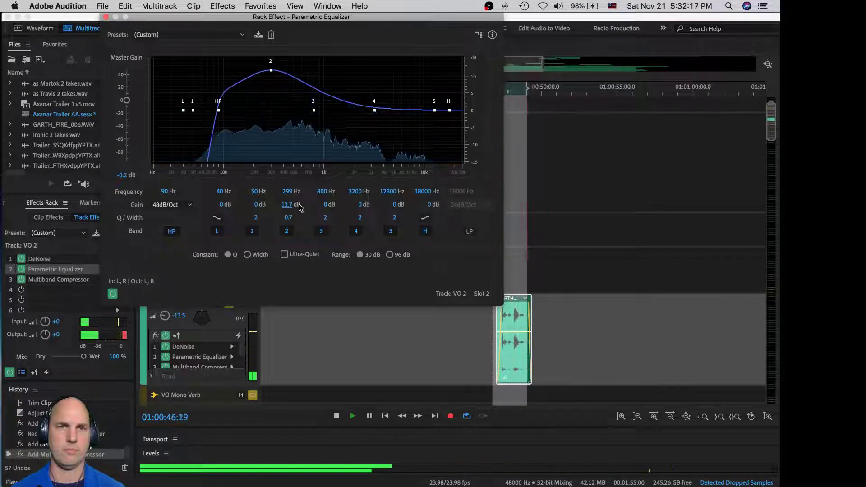
pyautogui.click(106, 16)
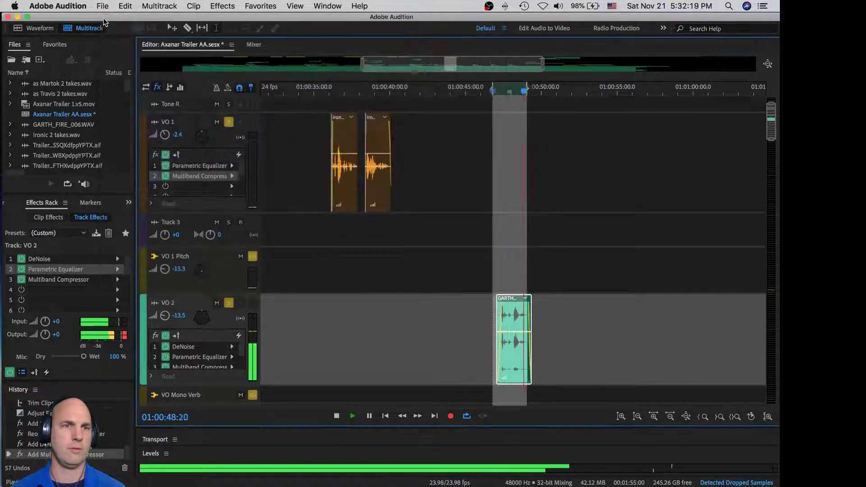
# Reduce the gain of band 2 in VO 2's Parametric Equalizer to 9.4 dB.
pyautogui.doubleClick(69, 270)
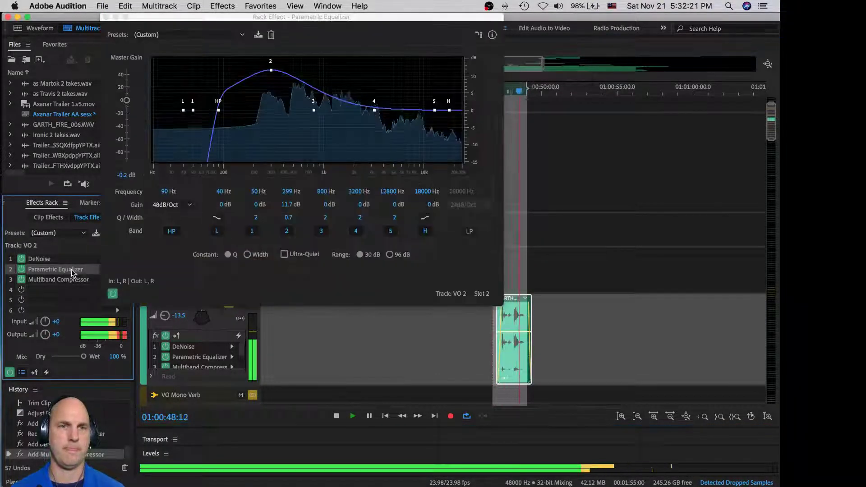
pyautogui.moveTo(289, 205); pyautogui.dragTo(271, 204)
pyautogui.press('space')
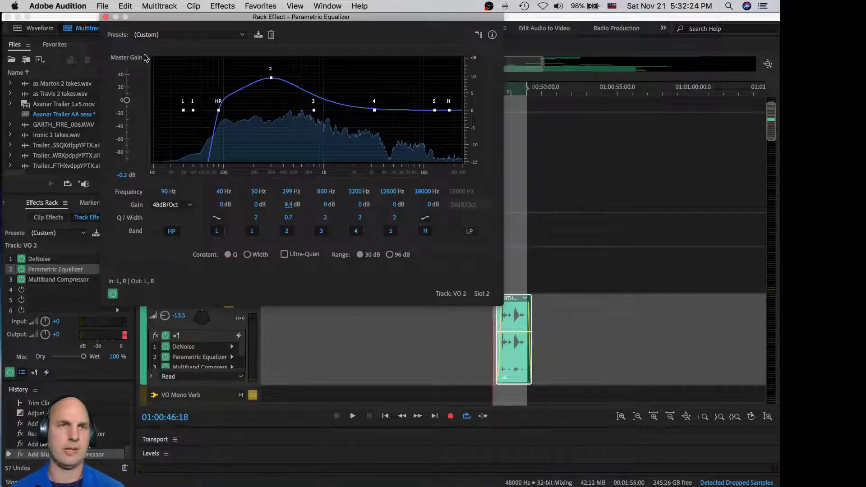
pyautogui.click(106, 18)
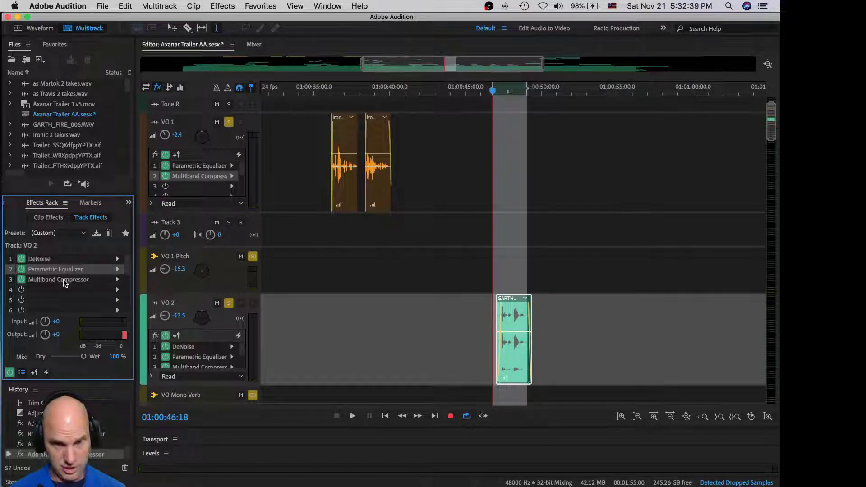
# Listen to the re-equalized VO 2 clip against VO 1's first clip, then return the playhead to the VO 2 clip's start.
pyautogui.press('space')
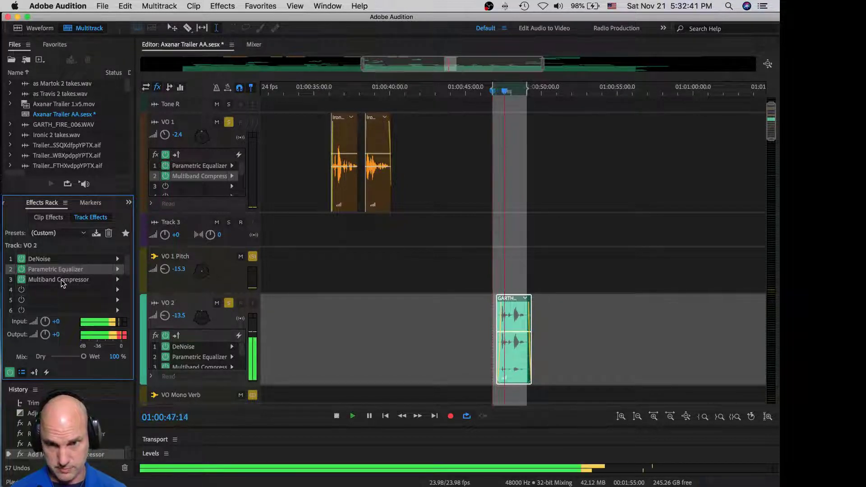
pyautogui.press('space')
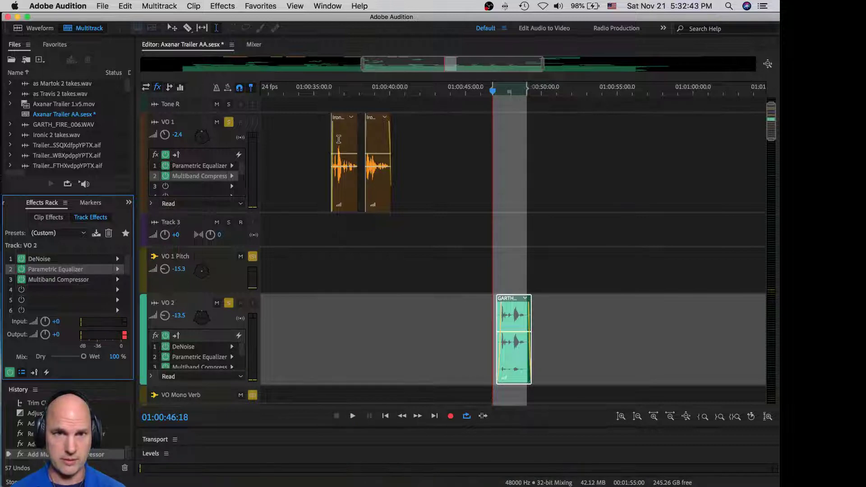
pyautogui.click(329, 137)
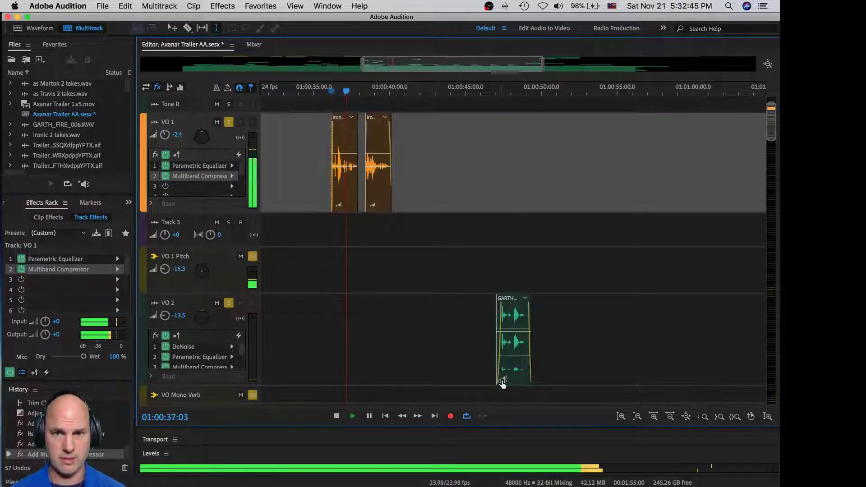
pyautogui.press('space')
pyautogui.click(494, 313)
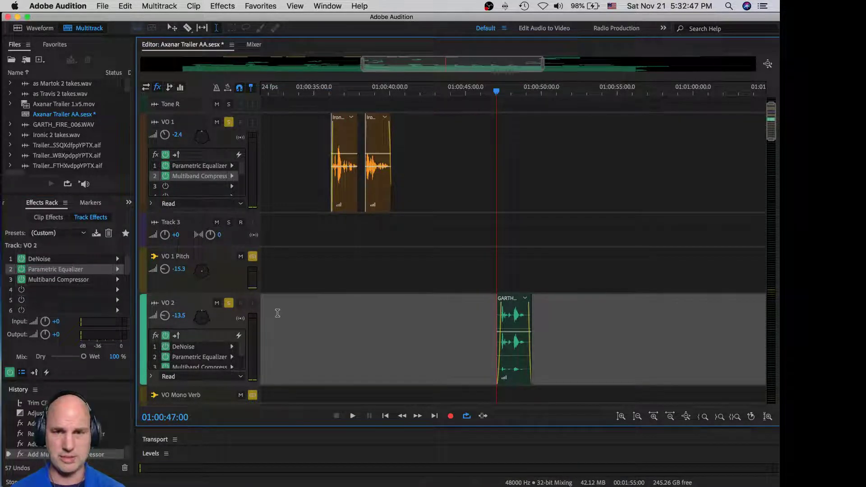
# Set the high shelf in VO 2's Parametric Equalizer to 5790 Hz with 6.5 dB gain and save the session.
pyautogui.doubleClick(71, 271)
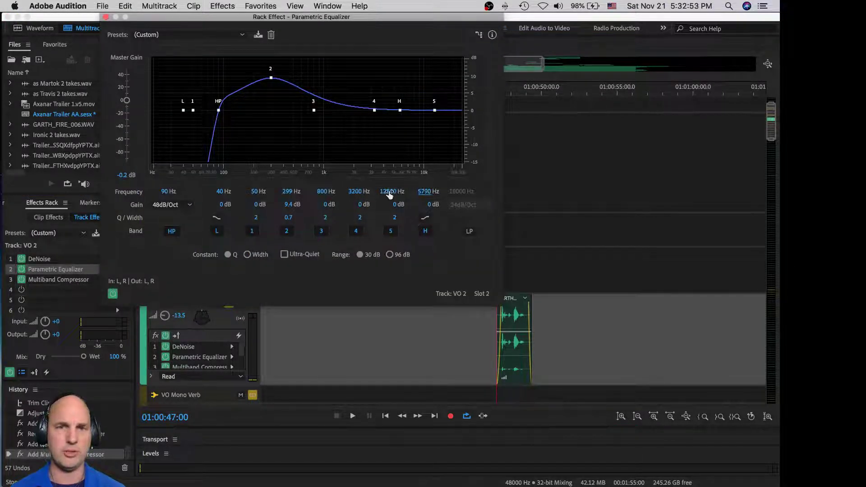
pyautogui.moveTo(431, 205); pyautogui.dragTo(469, 205)
pyautogui.press('space')
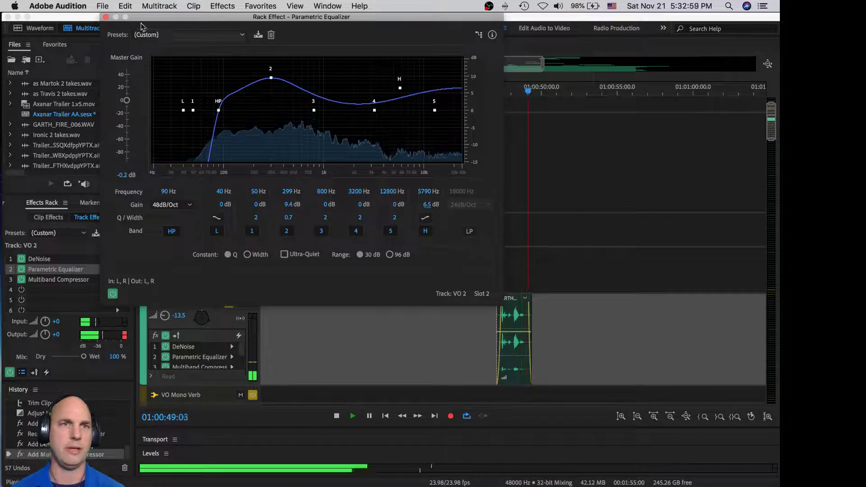
pyautogui.press('space')
pyautogui.click(106, 17)
pyautogui.press('super+s')
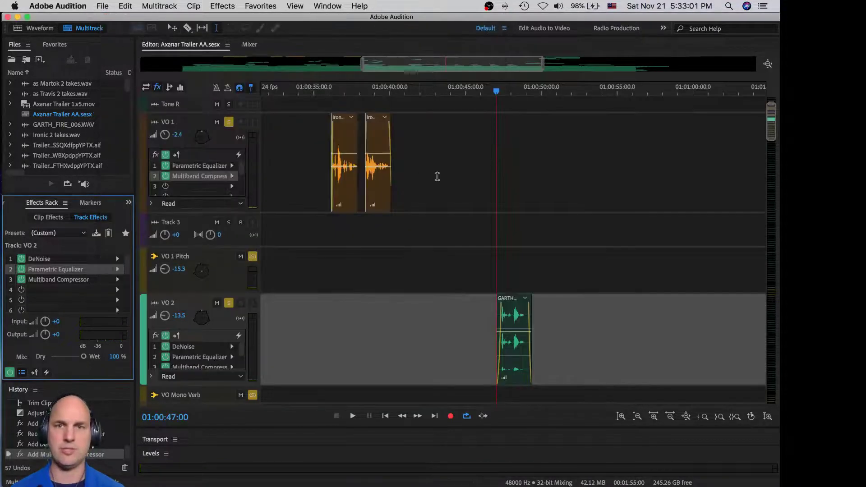
# Play VO 1's clips from 01:00:35:06 as a reference for VO 2's new equalization.
pyautogui.click(317, 135)
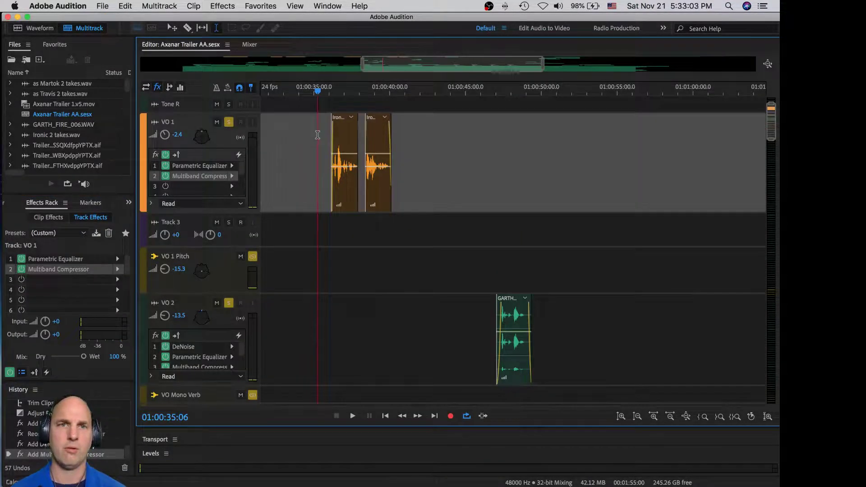
pyautogui.press('space')
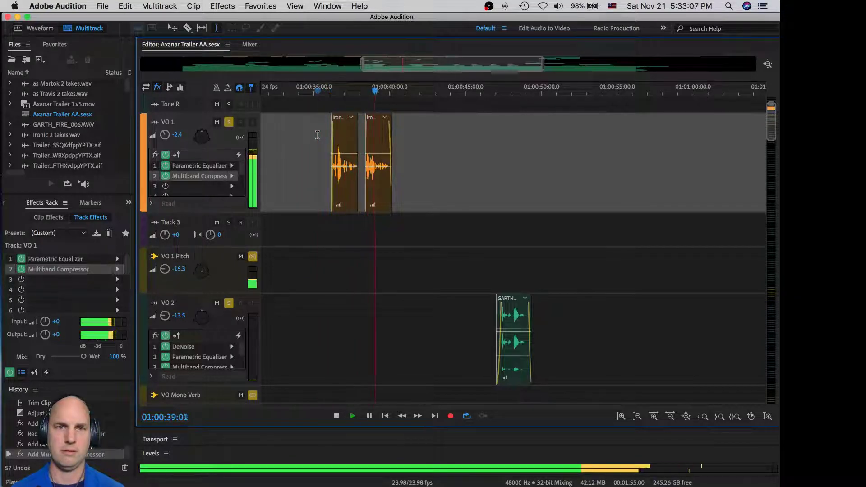
pyautogui.press('space')
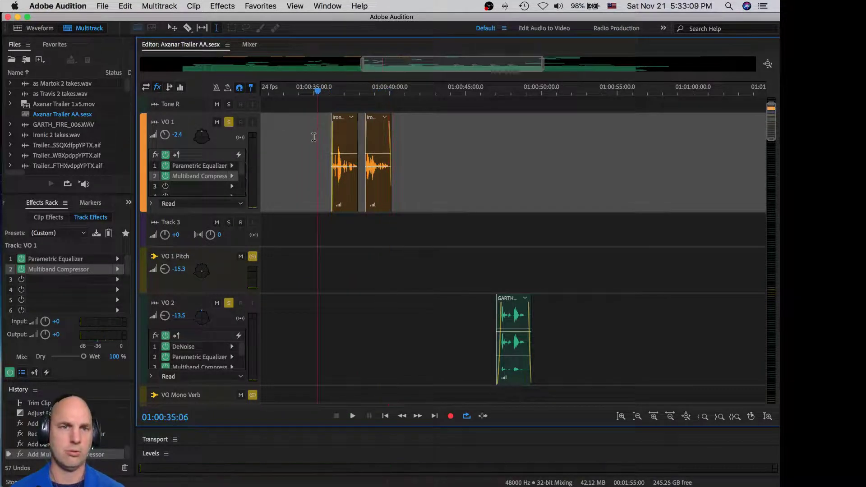
# Show the trailer video and play the VO 1 and VO 2 clips against picture from 01:00:35:06.
pyautogui.click(128, 203)
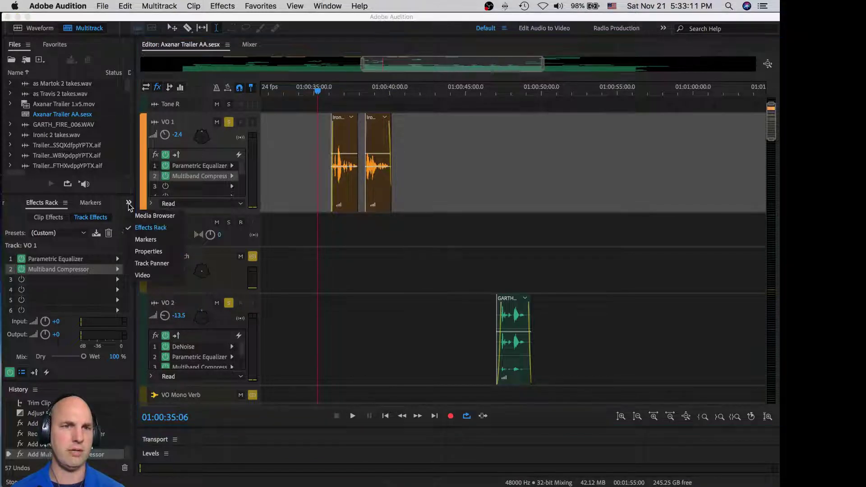
pyautogui.click(141, 275)
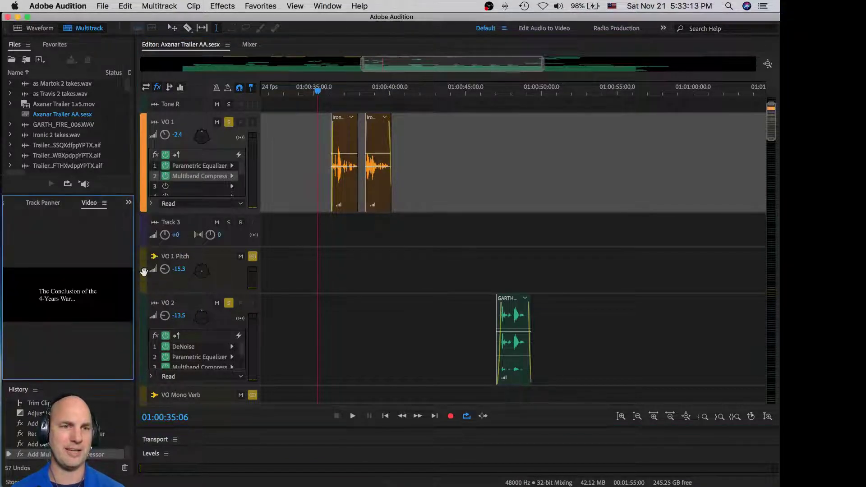
pyautogui.press('space')
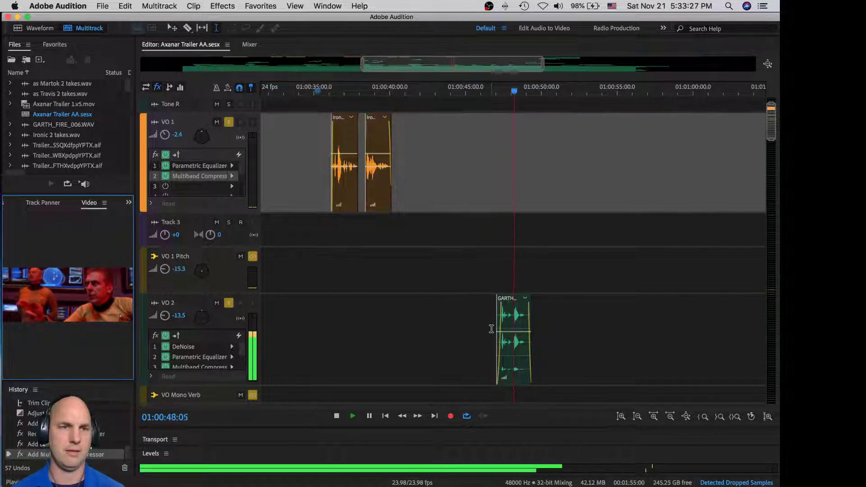
pyautogui.press('space')
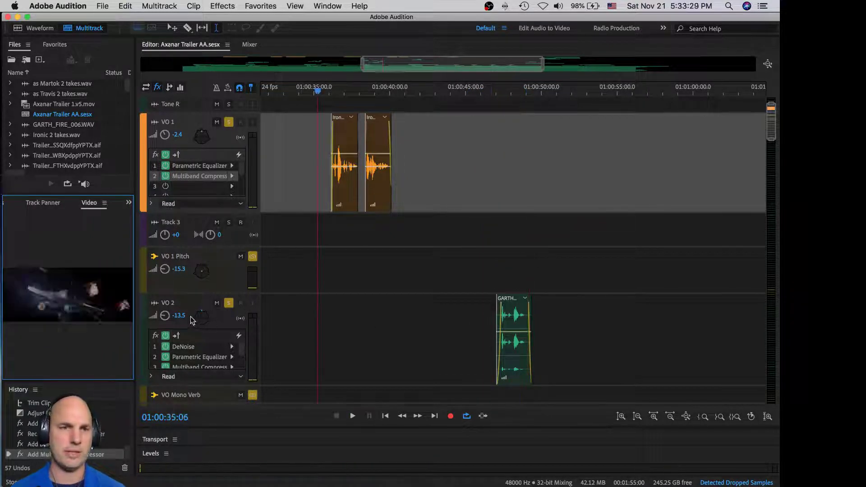
# Raise VO 2's track volume to -7.8 dB and take VO 2 and VO 1 out of solo.
pyautogui.moveTo(165, 317); pyautogui.dragTo(168, 314)
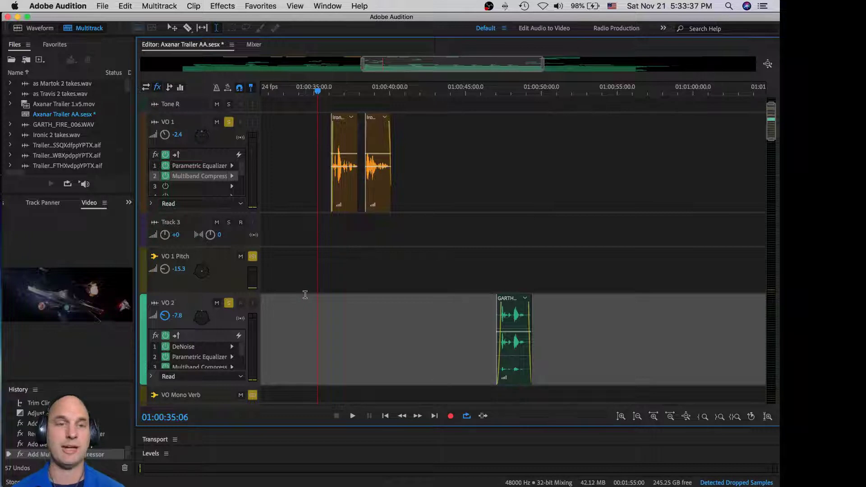
pyautogui.click(228, 304)
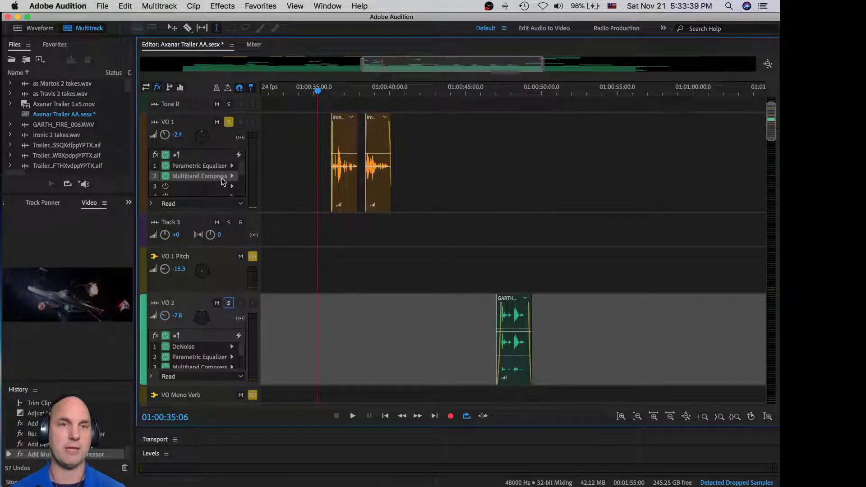
pyautogui.click(229, 122)
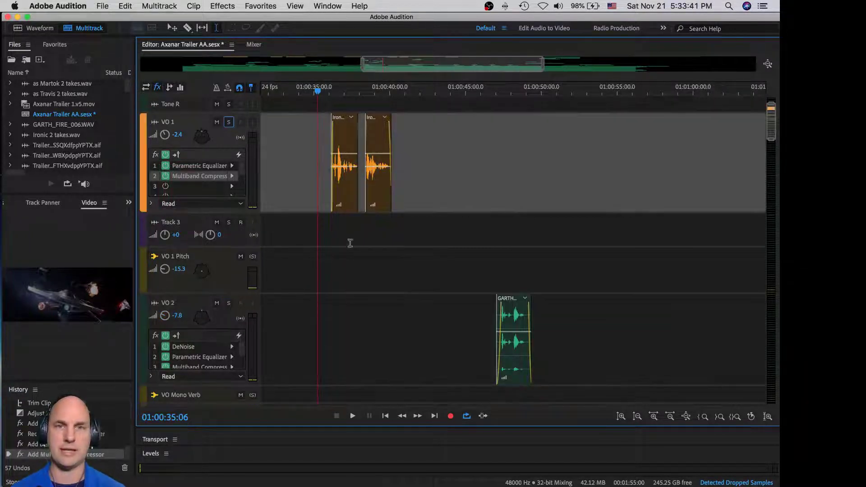
# Collapse the height of all tracks and review the full-length session from the Video Reference track down to Master.
pyautogui.click(227, 215)
pyautogui.scroll(-8, 230, 211)
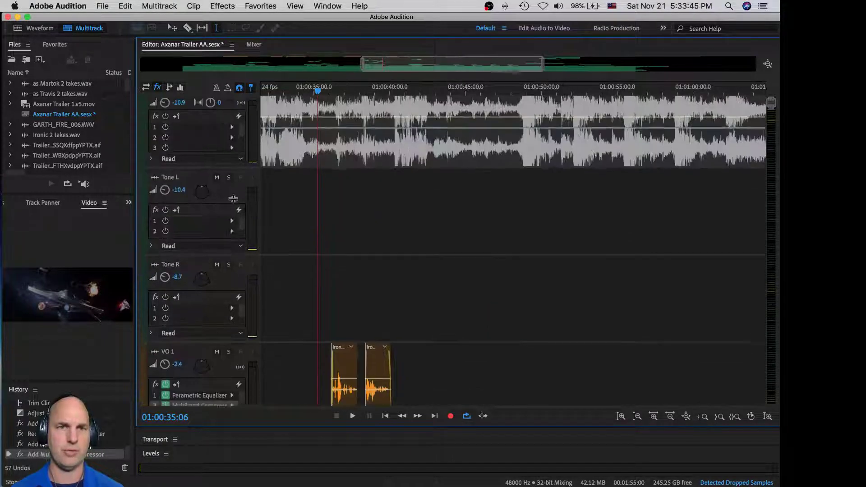
pyautogui.scroll(-4, 237, 147)
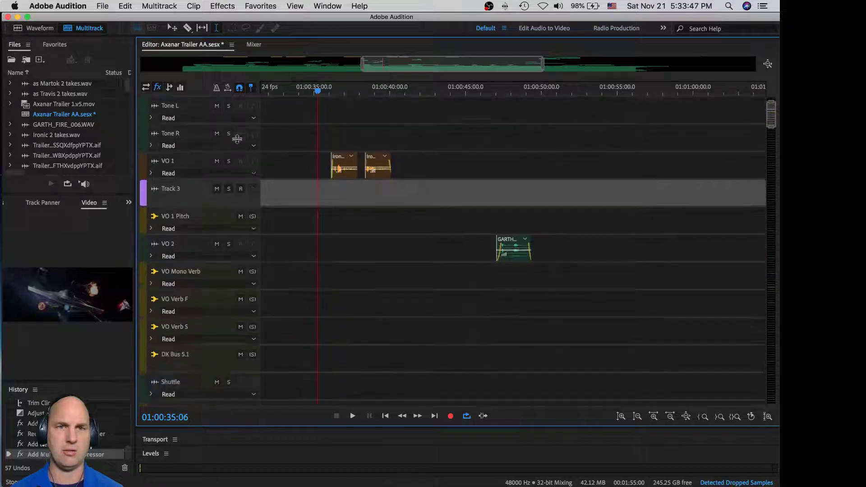
pyautogui.moveTo(767, 116); pyautogui.dragTo(743, 42)
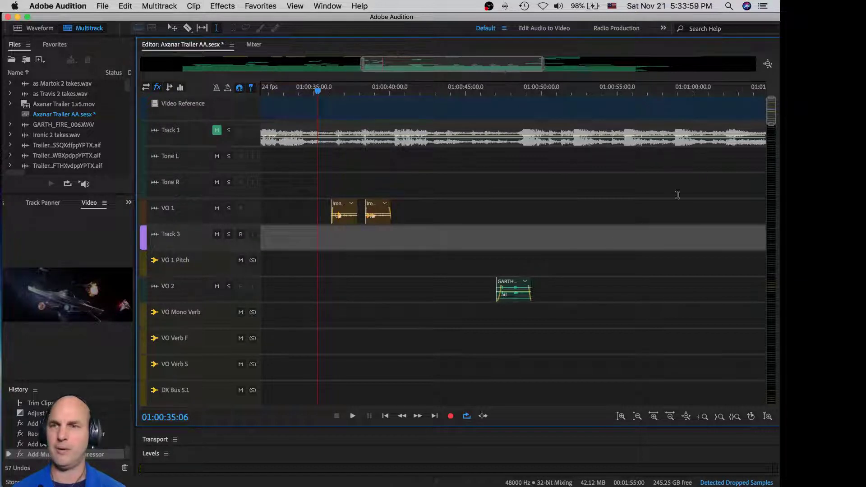
pyautogui.moveTo(771, 108); pyautogui.dragTo(771, 148)
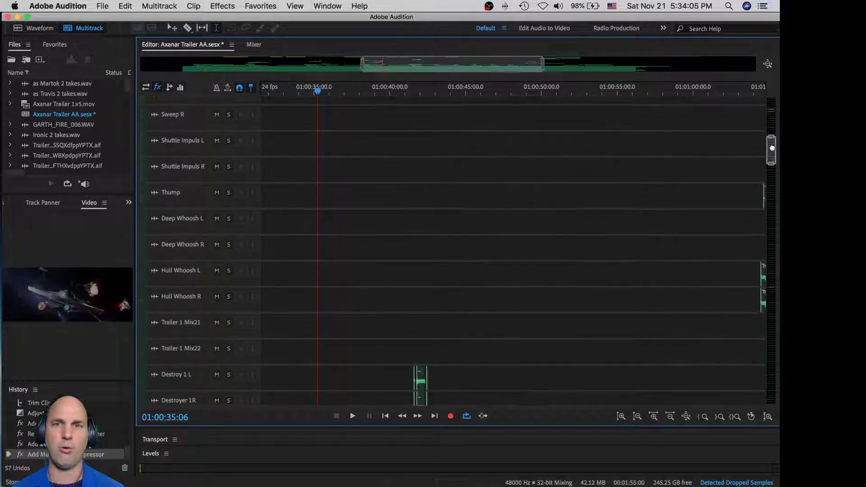
pyautogui.click(768, 65)
pyautogui.moveTo(772, 115); pyautogui.dragTo(757, 384)
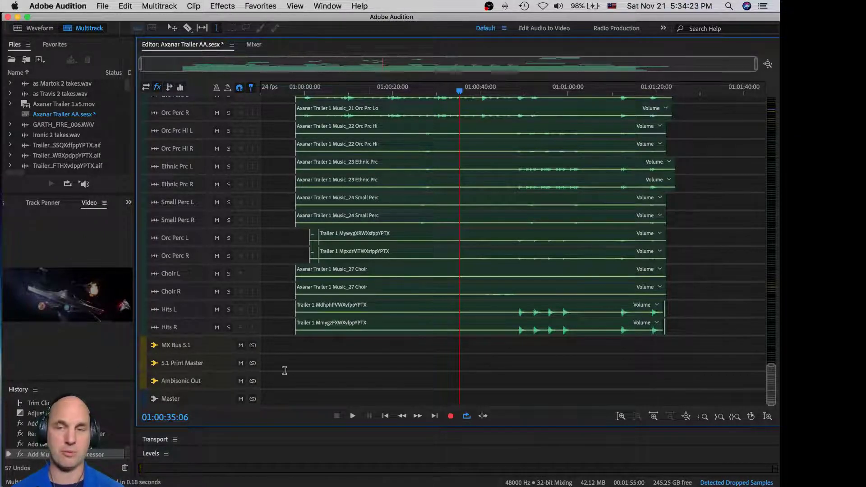
pyautogui.moveTo(772, 389); pyautogui.dragTo(771, 110)
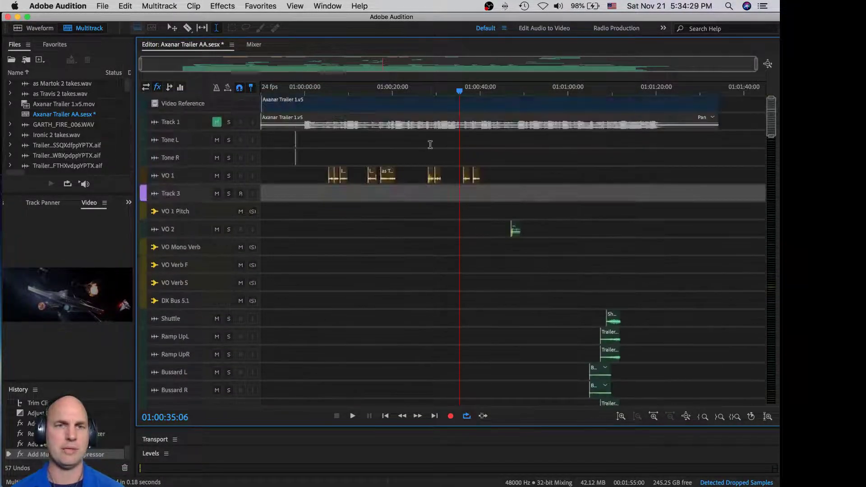
# Play the full mix from 01:00:03:08 through VO 1's two as Martok 2 takes clips to judge the voice-over balance.
pyautogui.click(320, 189)
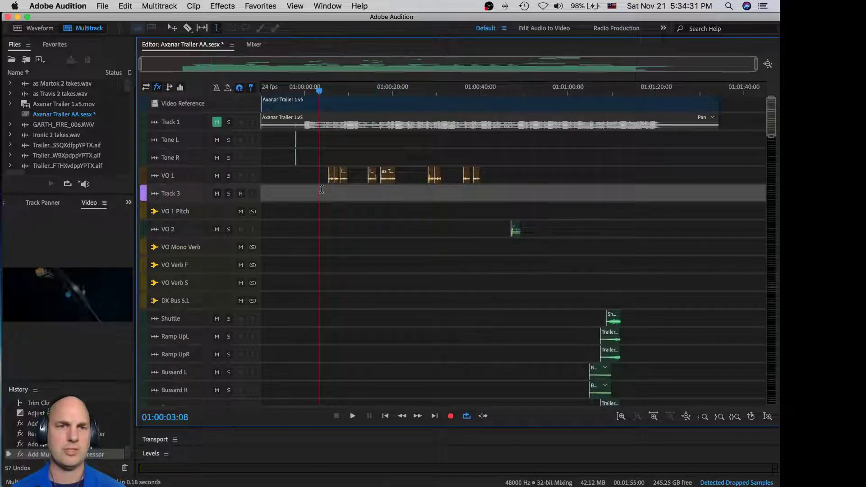
pyautogui.press('space')
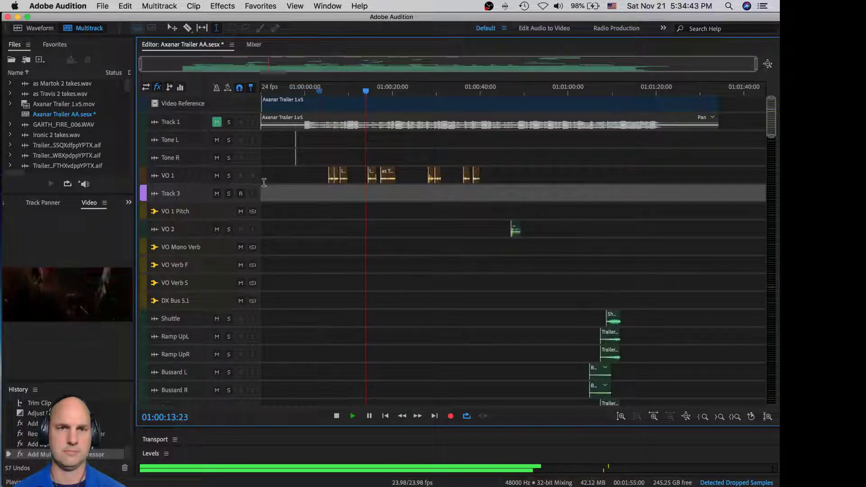
pyautogui.press('=')
pyautogui.press('=')
pyautogui.press('=')
pyautogui.press('=')
pyautogui.press('=')
pyautogui.press('=')
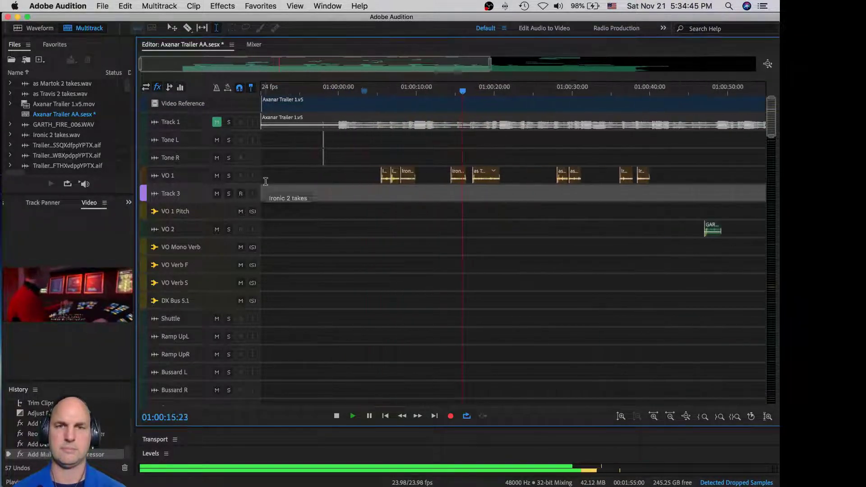
pyautogui.press('=')
pyautogui.press('=')
pyautogui.press('=')
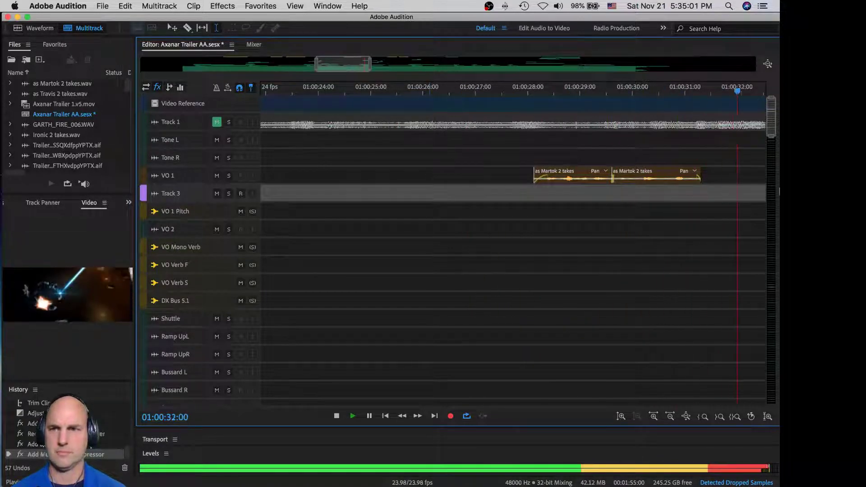
pyautogui.press('space')
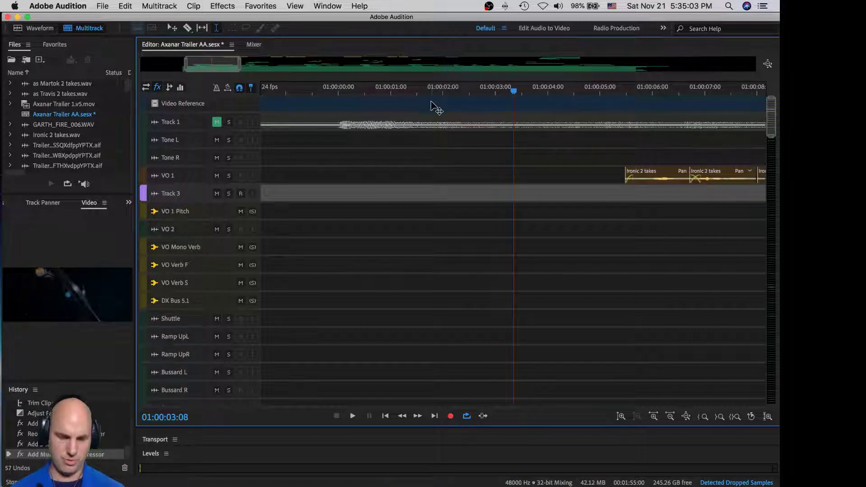
# Listen to VO 1's second as Martok 2 takes clip in the full mix from 01:00:30:00.
pyautogui.press('-')
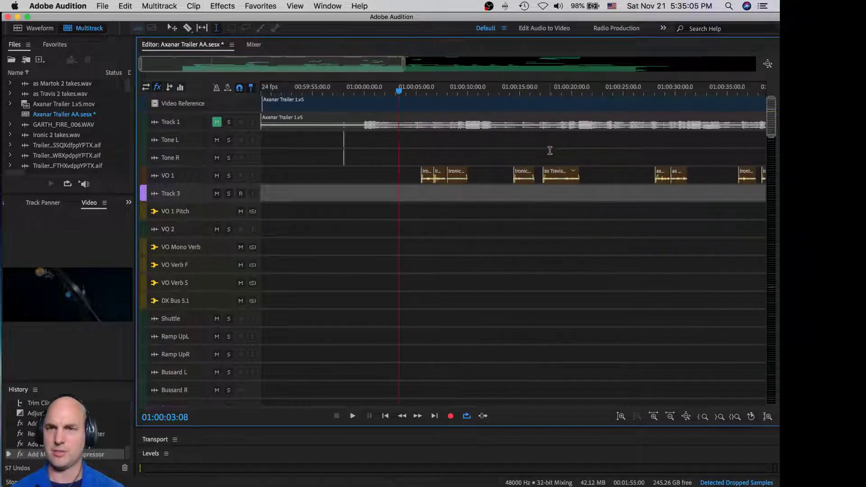
pyautogui.press('-')
pyautogui.click(637, 154)
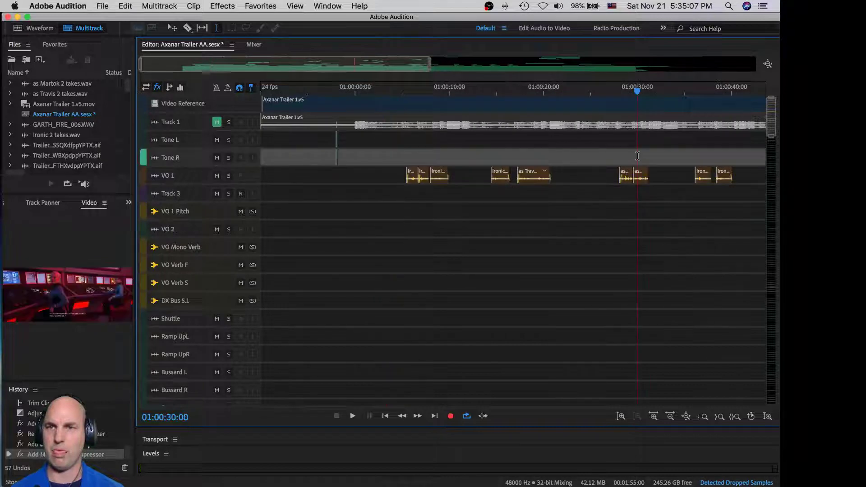
pyautogui.press('=')
pyautogui.press('=')
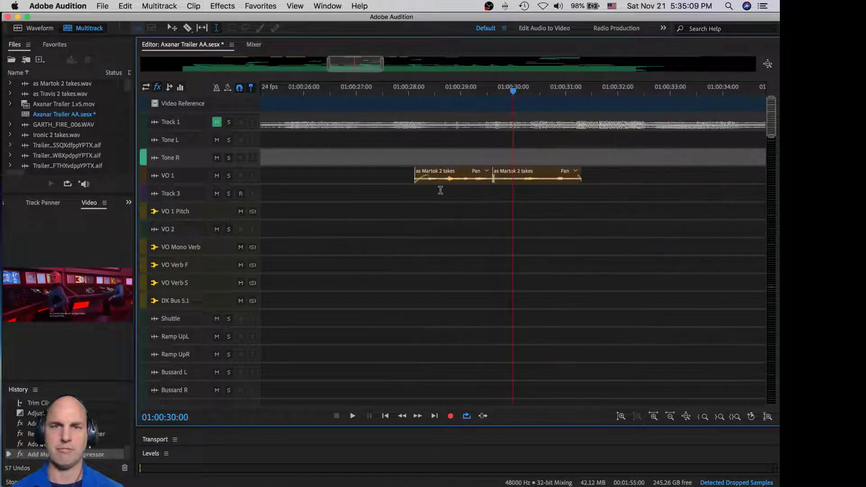
pyautogui.press('space')
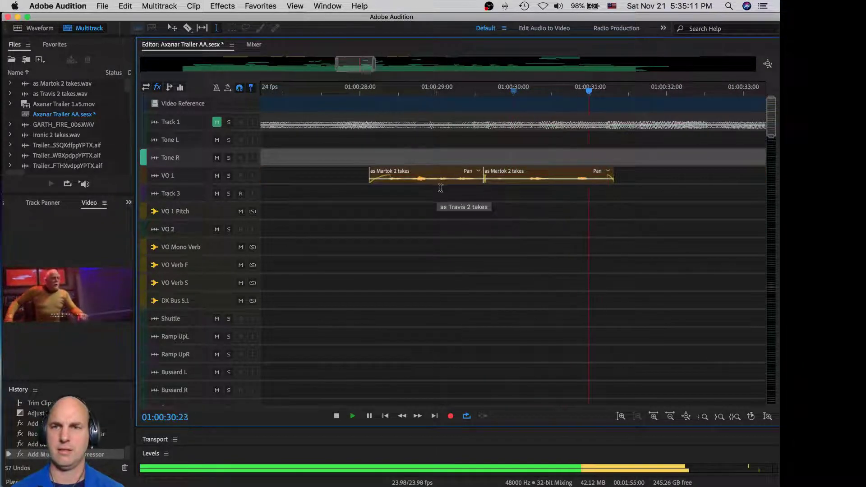
pyautogui.press('space')
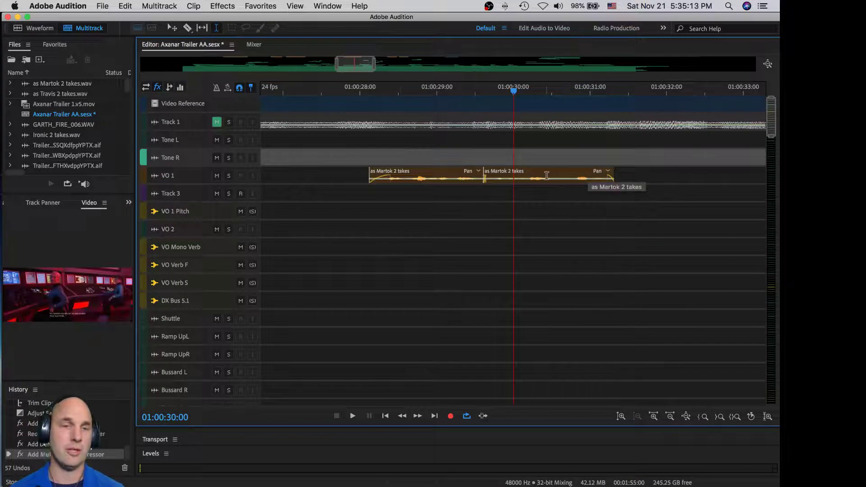
# Enlarge the VO 1 track and compare the second as Martok clip in the mix and soloed from 01:00:30:00.
pyautogui.moveTo(232, 184); pyautogui.dragTo(236, 236)
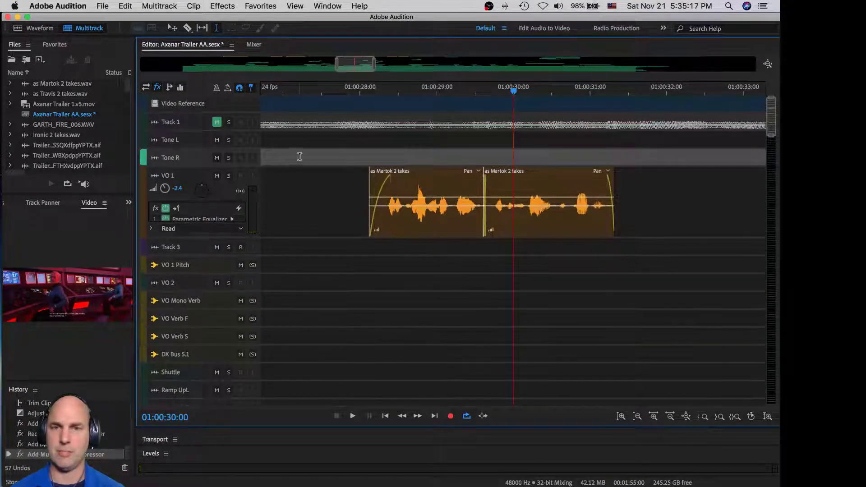
pyautogui.press('space')
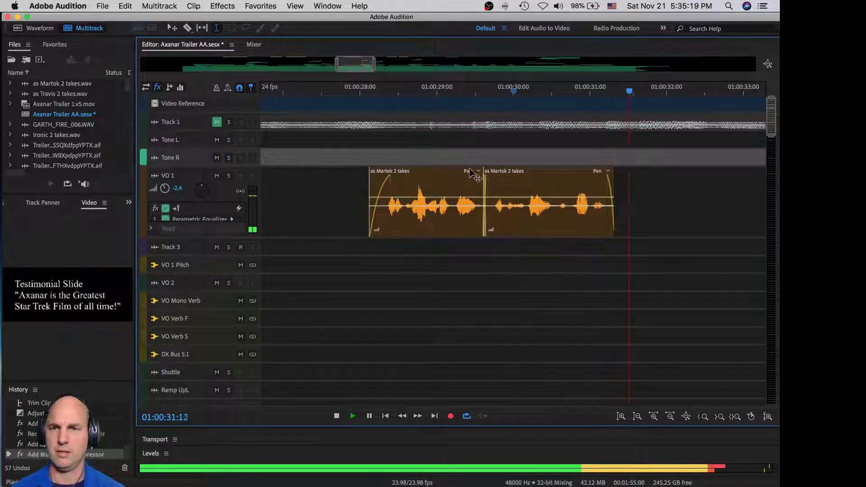
pyautogui.press('space')
pyautogui.click(227, 180)
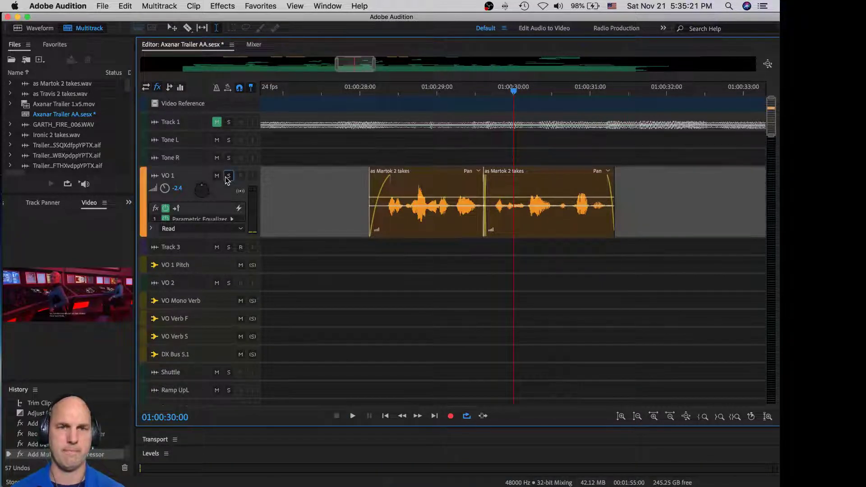
pyautogui.click(228, 176)
pyautogui.press('space')
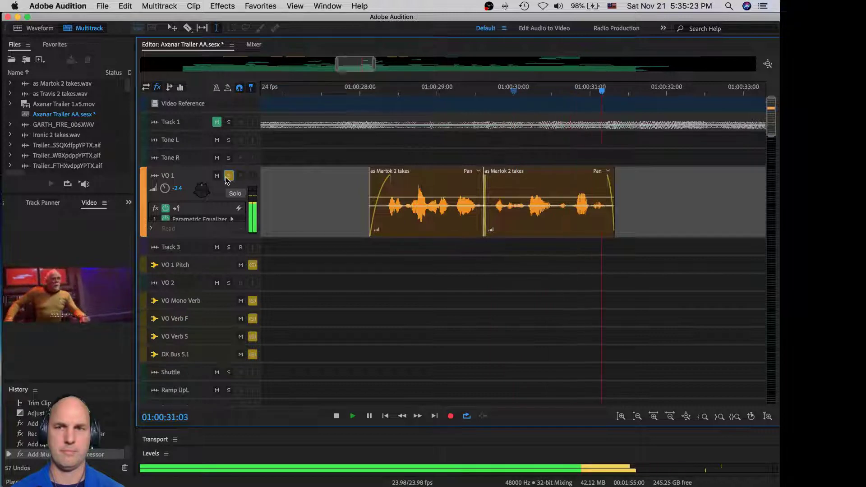
pyautogui.press('space')
pyautogui.click(227, 177)
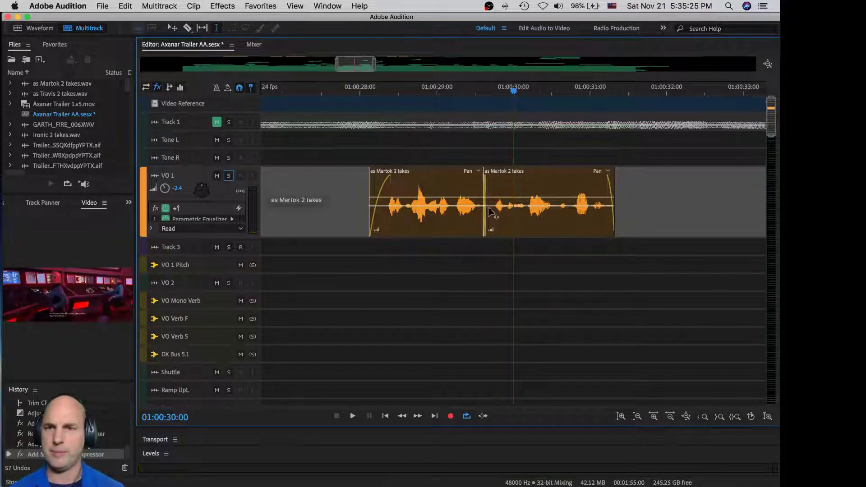
# Add two volume keyframes near 01:00:31:00 on VO 1's second as Martok 2 takes clip, raise its ending to about +6 dB, and audition it.
pyautogui.click(590, 202)
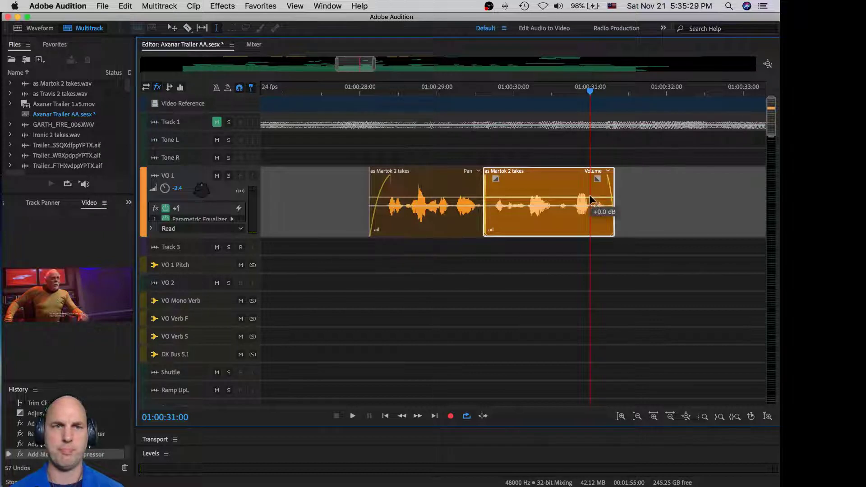
pyautogui.click(590, 198)
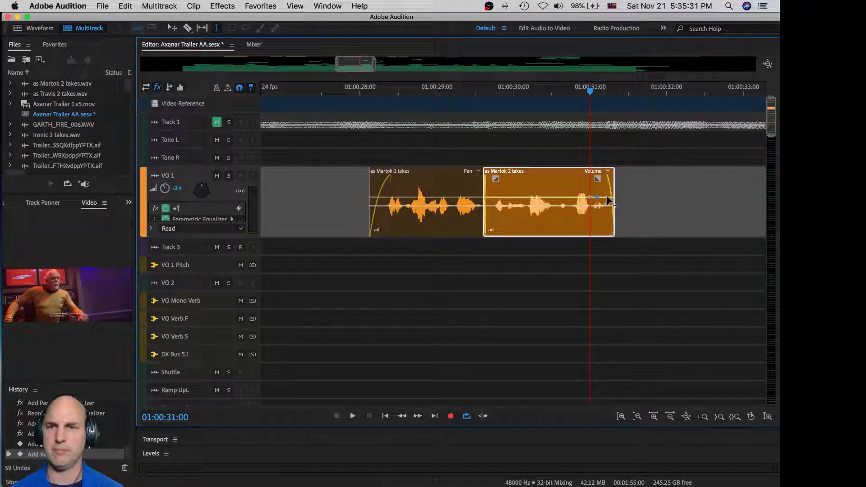
pyautogui.moveTo(597, 200); pyautogui.dragTo(595, 192)
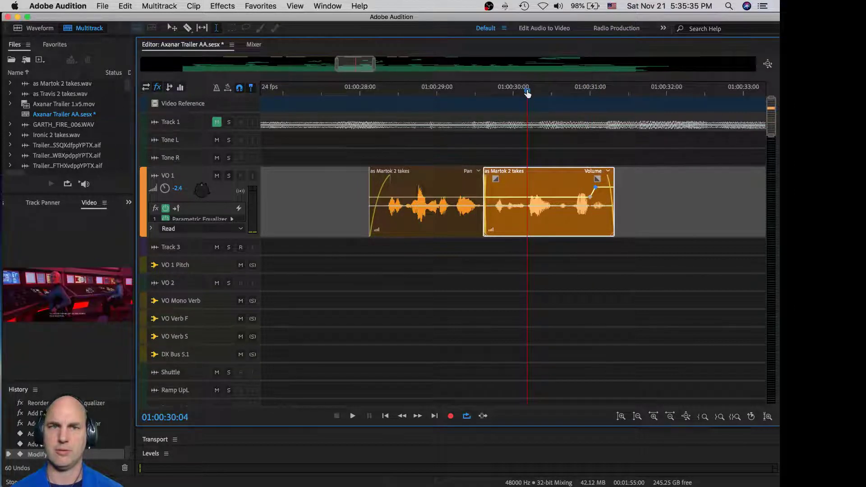
pyautogui.press('space')
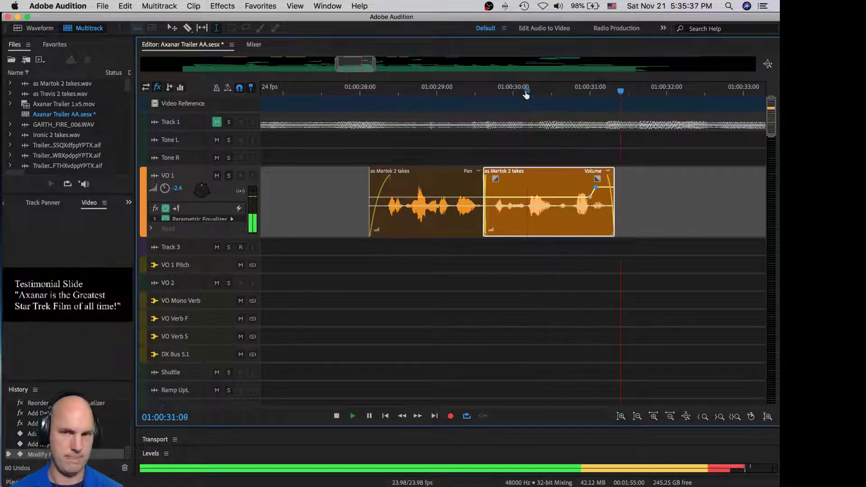
pyautogui.press('space')
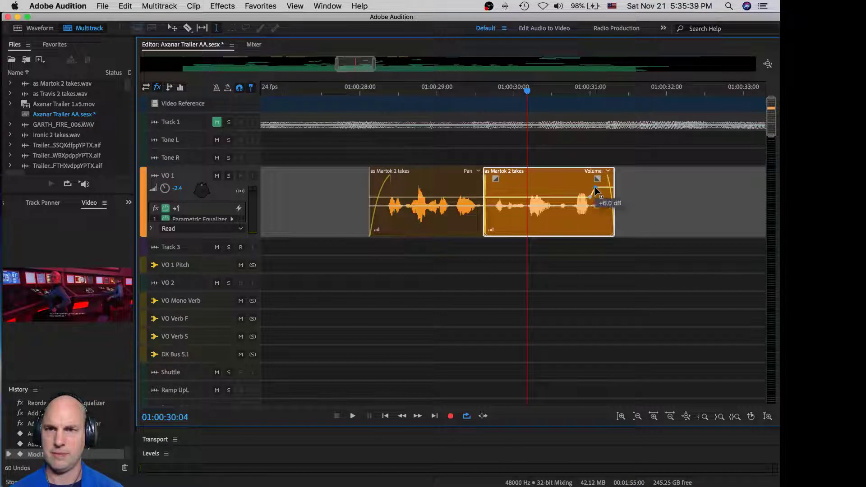
# Raise the clip's ending keyframe to about +10 dB, place the ramp's start keyframe near 01:00:31:00, and listen from 01:00:30:04.
pyautogui.moveTo(594, 185); pyautogui.dragTo(592, 186)
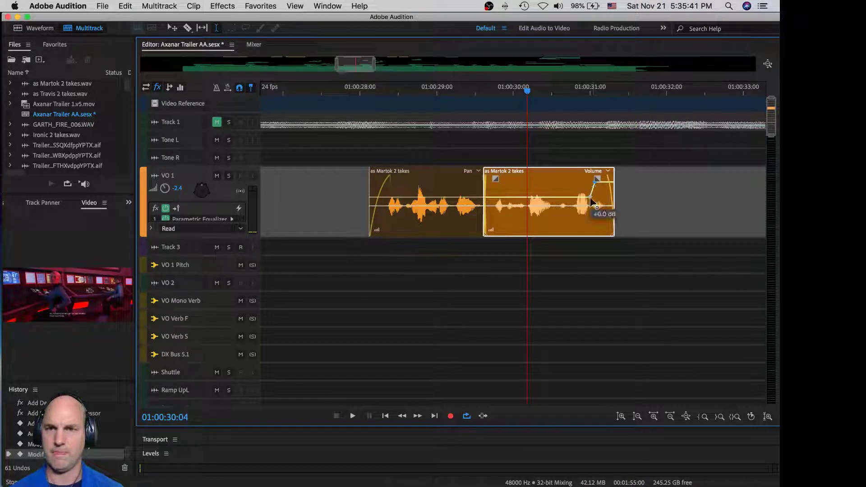
pyautogui.press('space')
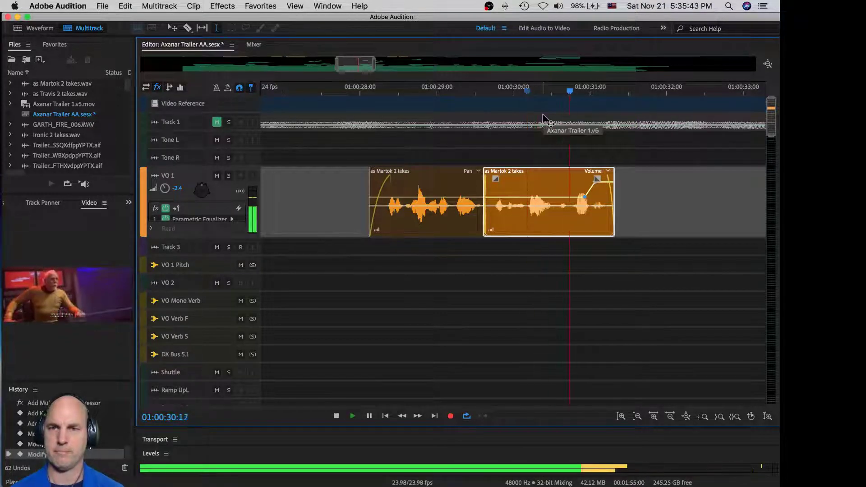
pyautogui.press('space')
pyautogui.moveTo(585, 197); pyautogui.dragTo(591, 197)
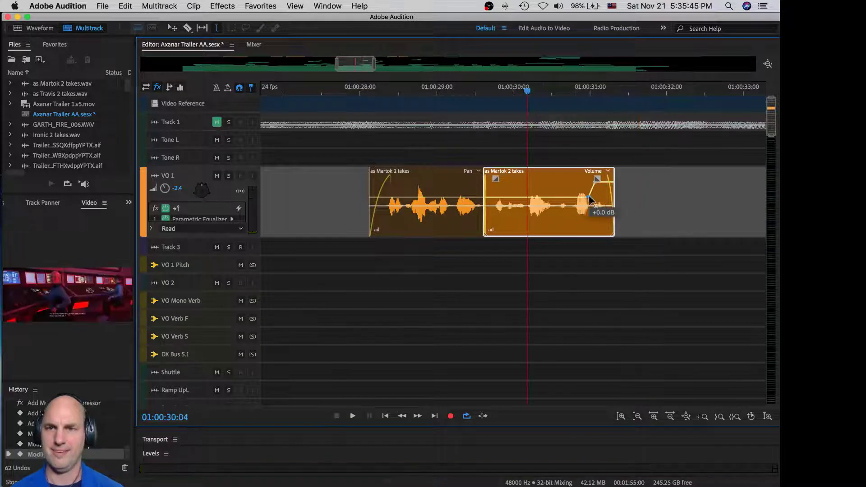
pyautogui.press('space')
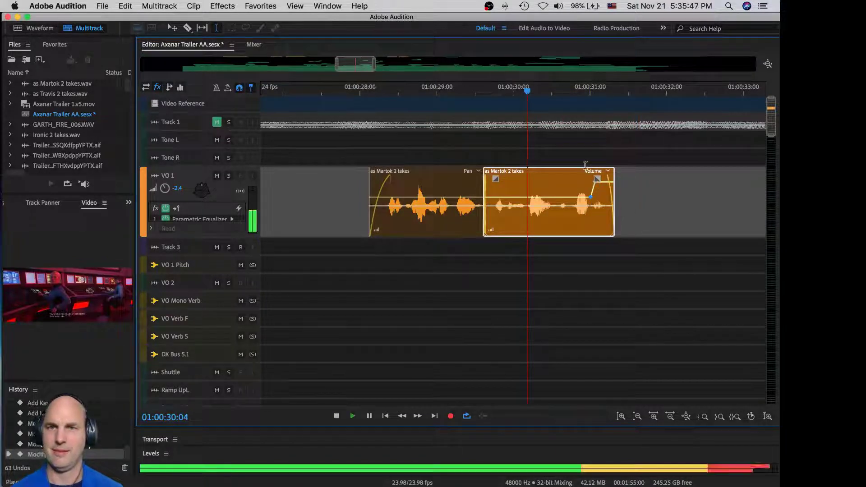
pyautogui.press('space')
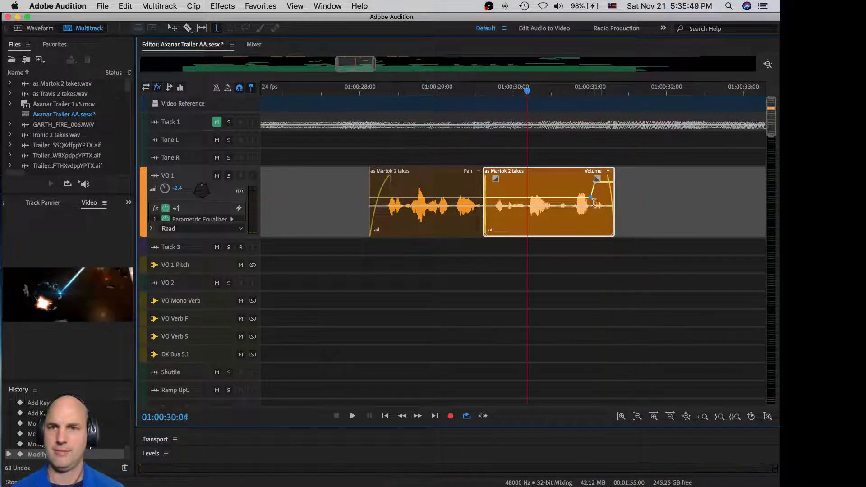
# Shift both volume keyframes slightly to the right on the clip, set the ending one to about +10.7 dB, and audition the change.
pyautogui.moveTo(590, 197); pyautogui.dragTo(592, 197)
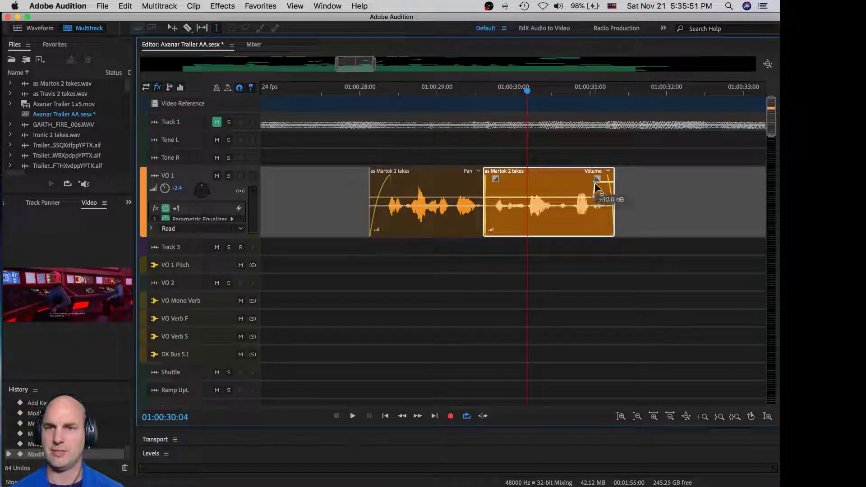
pyautogui.press('space')
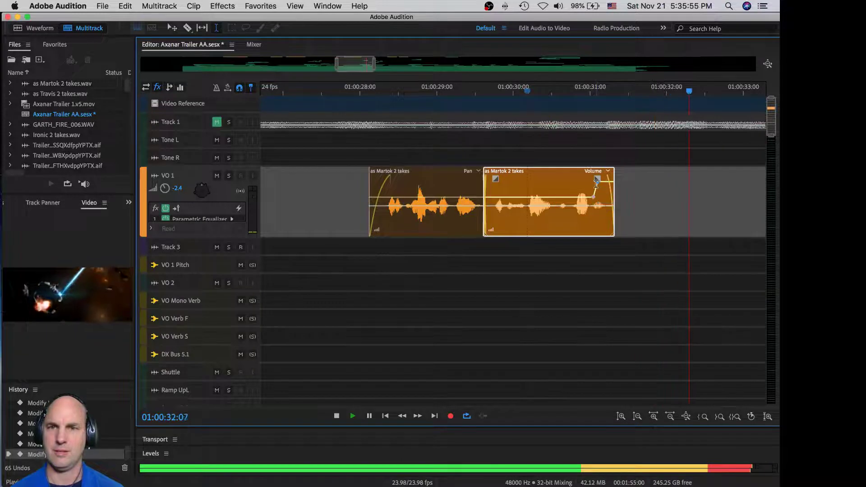
pyautogui.press('space')
pyautogui.moveTo(599, 182); pyautogui.dragTo(600, 186)
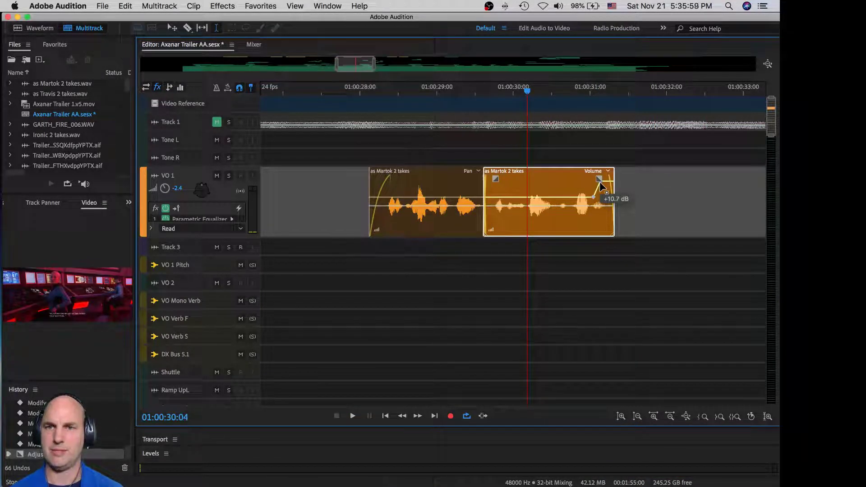
pyautogui.press('space')
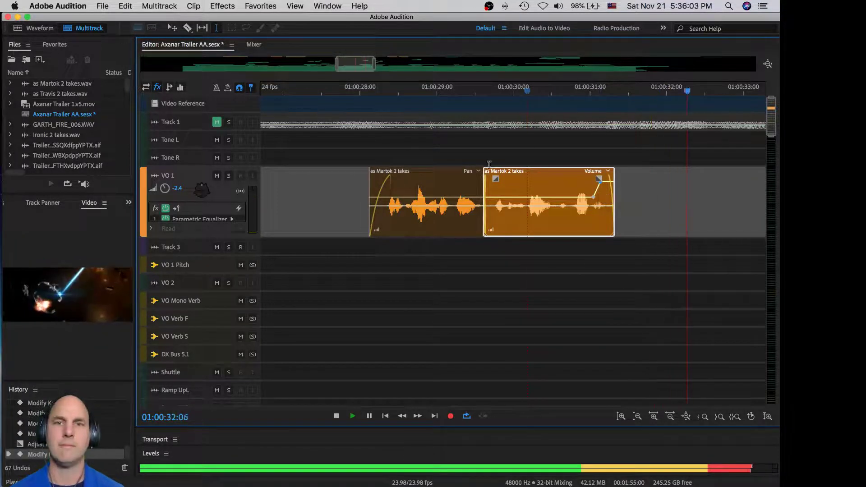
pyautogui.press('space')
# Play both as Martok 2 takes clips in the mix from 01:00:27:18 to judge the adjusted ending.
pyautogui.click(342, 91)
pyautogui.press('space')
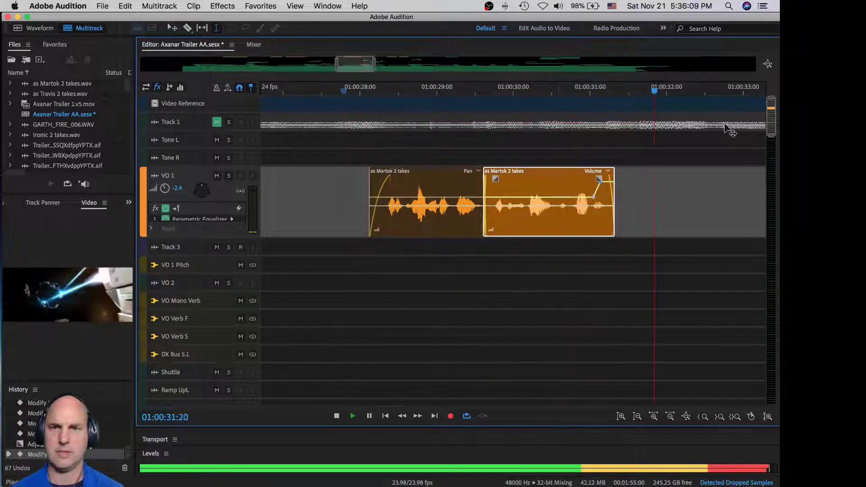
pyautogui.press('space')
# Locate the Stg Hi Long L music channel in the mixer and solo it briefly during playback, leaving it unsoloed.
pyautogui.moveTo(770, 108); pyautogui.dragTo(768, 377)
pyautogui.scroll(3, 433, 134)
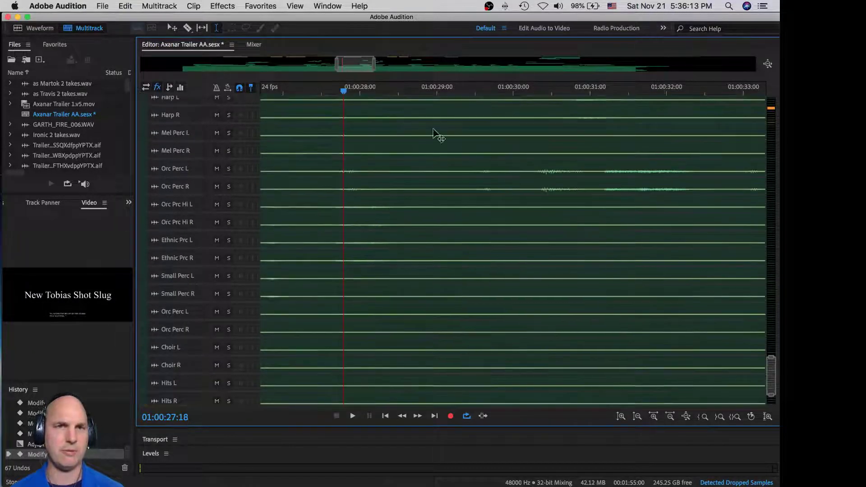
pyautogui.click(254, 45)
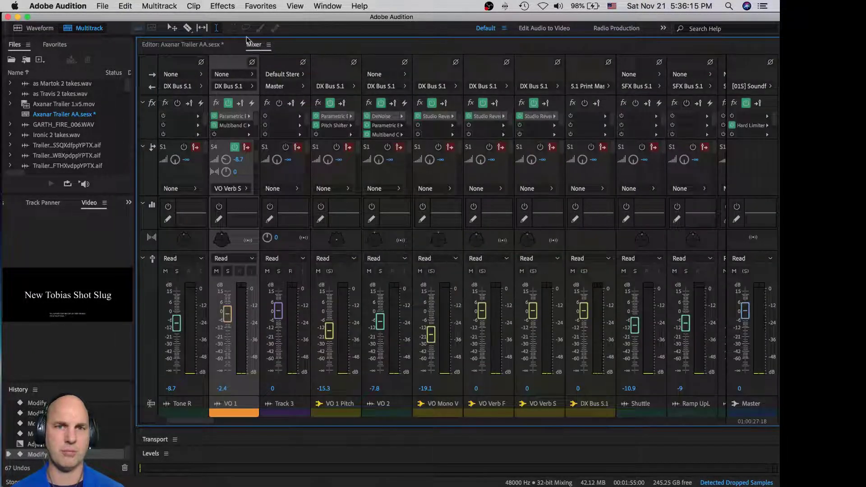
pyautogui.moveTo(207, 423); pyautogui.dragTo(594, 423)
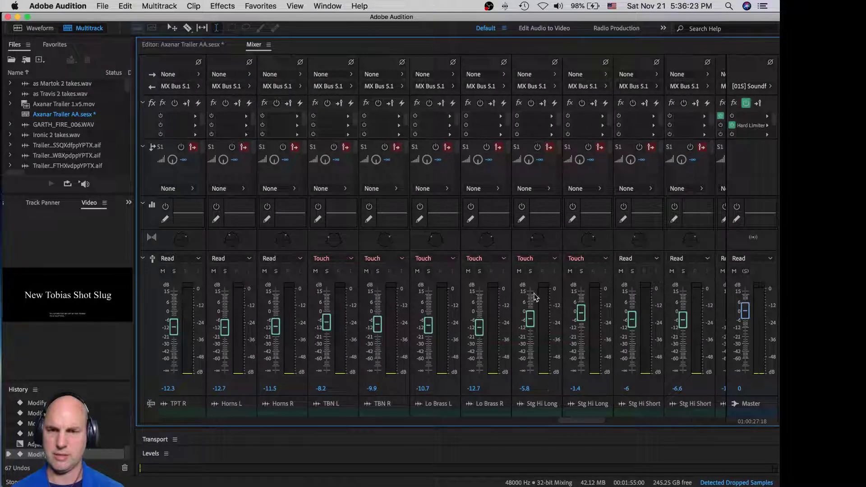
pyautogui.click(530, 273)
pyautogui.press('space')
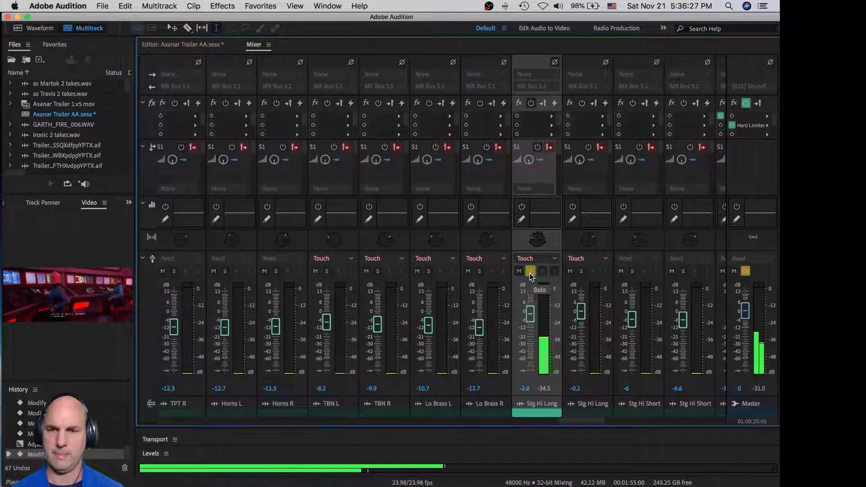
pyautogui.press('space')
pyautogui.click(530, 273)
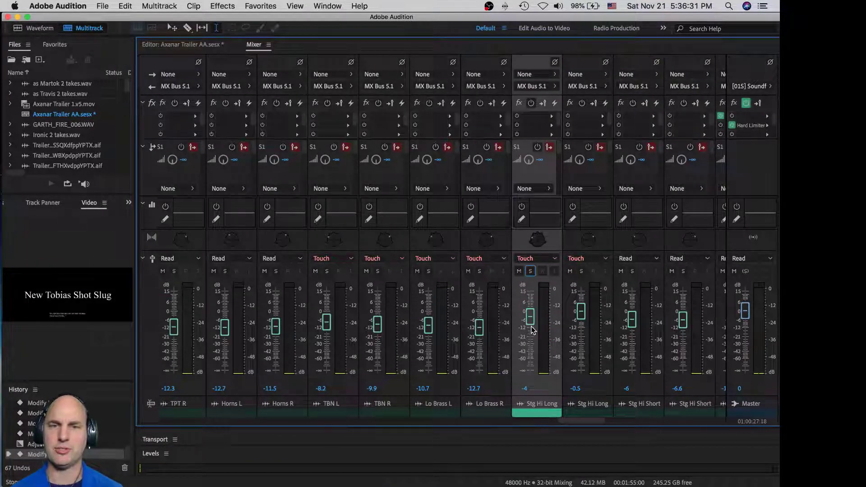
# Record Touch automation on Stg Hi Long L from 01:00:27:18, pulling its fader down to about -9.6 dB under the voice-over.
pyautogui.press('space')
pyautogui.moveTo(531, 317); pyautogui.dragTo(536, 332)
pyautogui.press('space')
pyautogui.press('space')
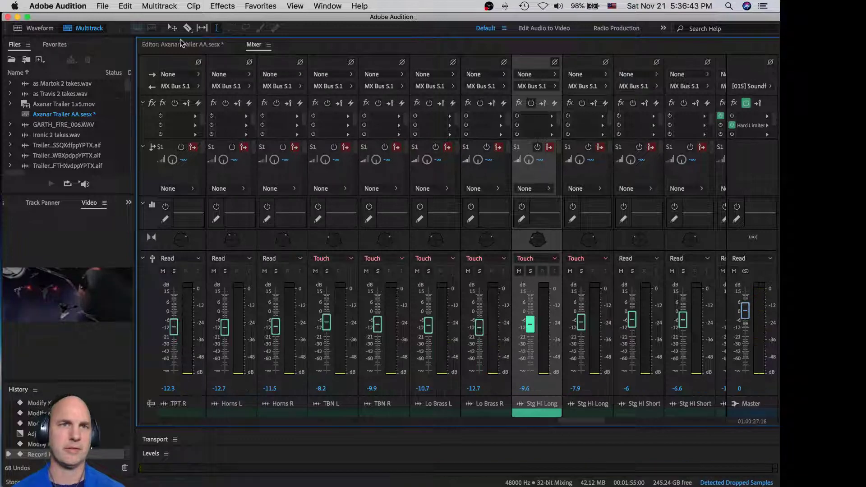
# Return to the multitrack editor and save the Axanar Trailer AA session.
pyautogui.hotkey('alt', '1')
pyautogui.press('super+s')
pyautogui.press('super+Tab')
pyautogui.press('super+Tab')
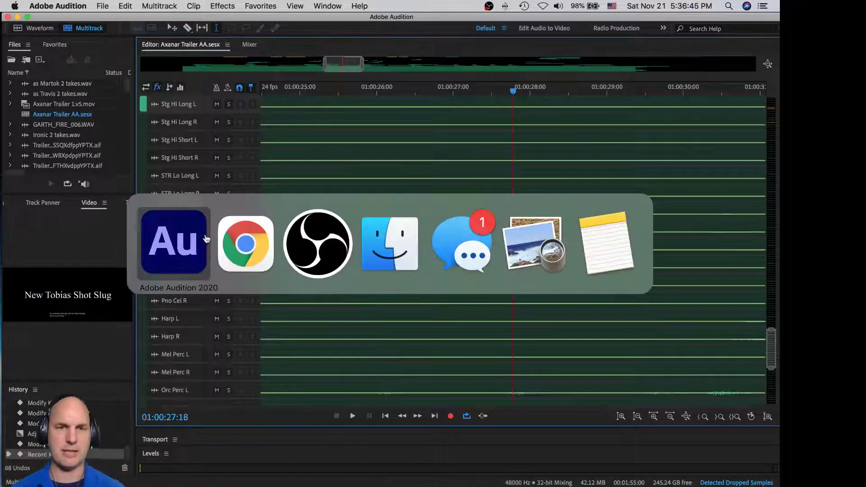
pyautogui.click(92, 361)
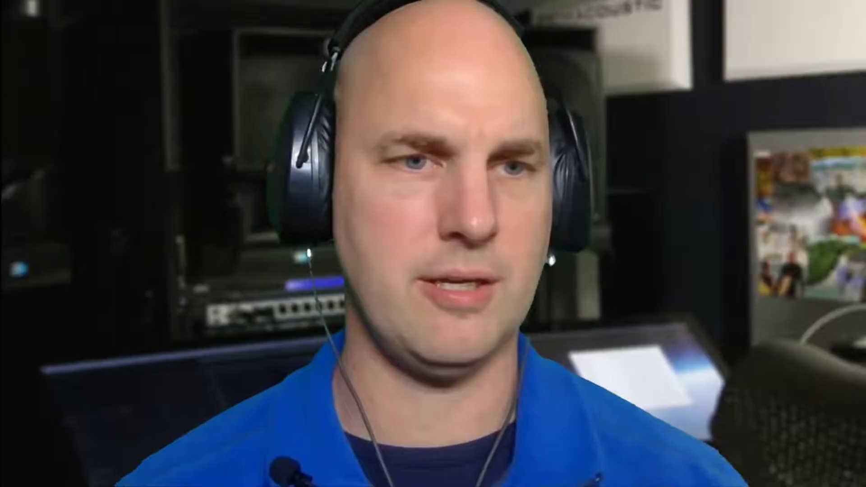
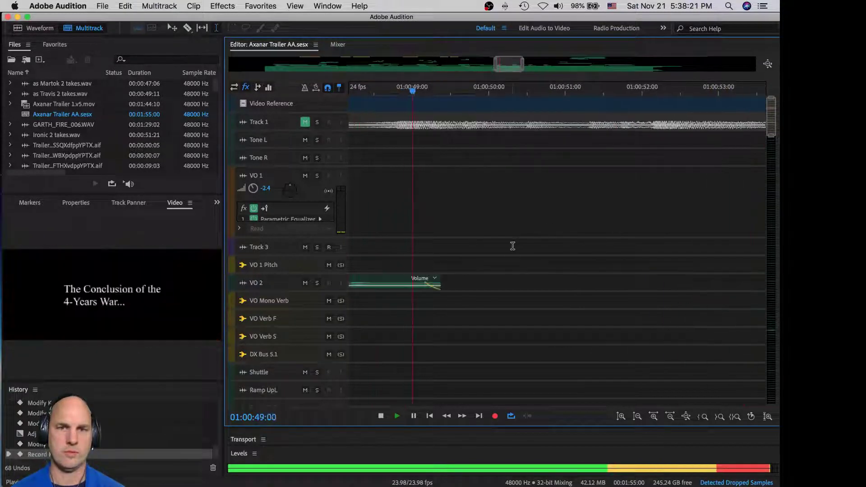
# Bring the GARTH_FIRE_006.WAV clip near 01:00:48:00 into view and enlarge the VO 2 track.
pyautogui.press('space')
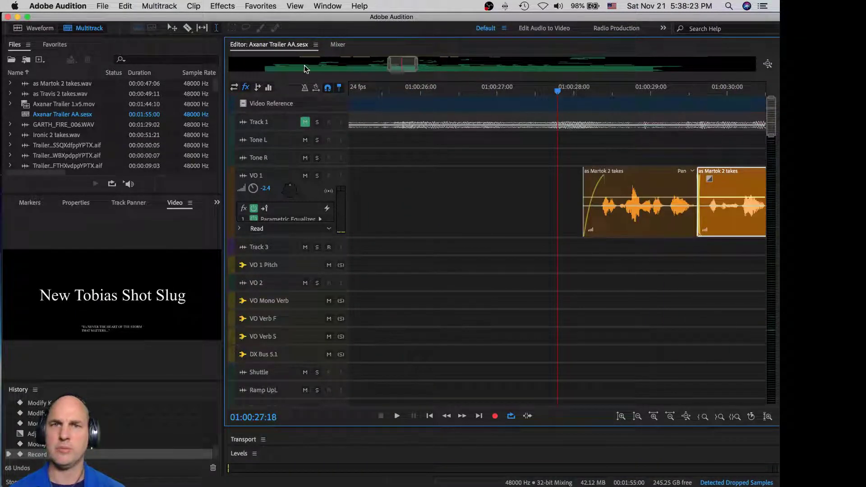
pyautogui.moveTo(404, 64); pyautogui.dragTo(498, 68)
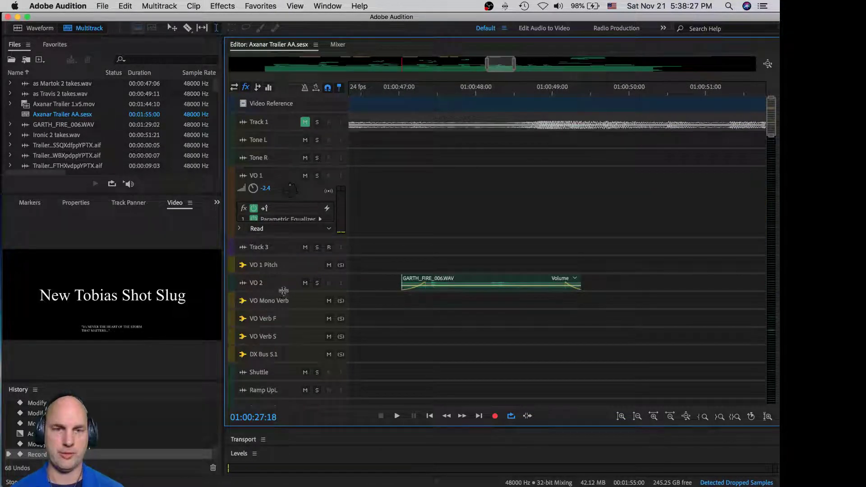
pyautogui.moveTo(282, 291); pyautogui.dragTo(281, 355)
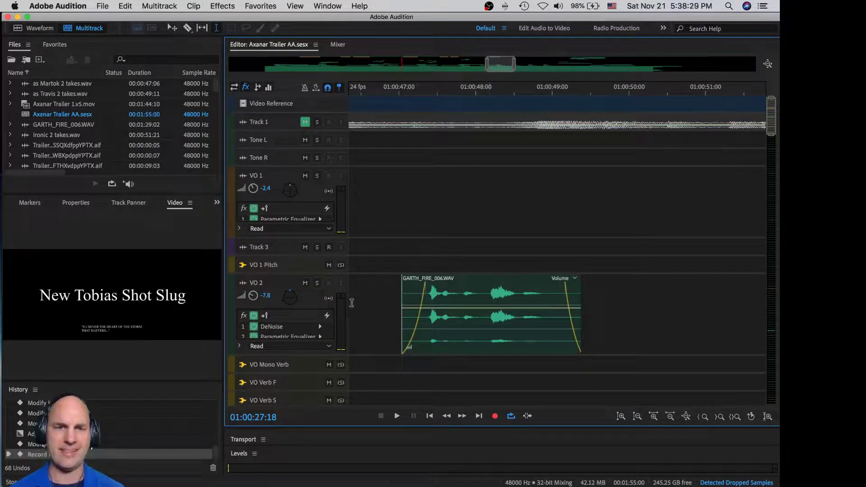
# Set the high shelf gain in VO 2's Parametric Equalizer to 0.8 dB, comparing playback from 01:00:46:21 before and after the change.
pyautogui.doubleClick(298, 336)
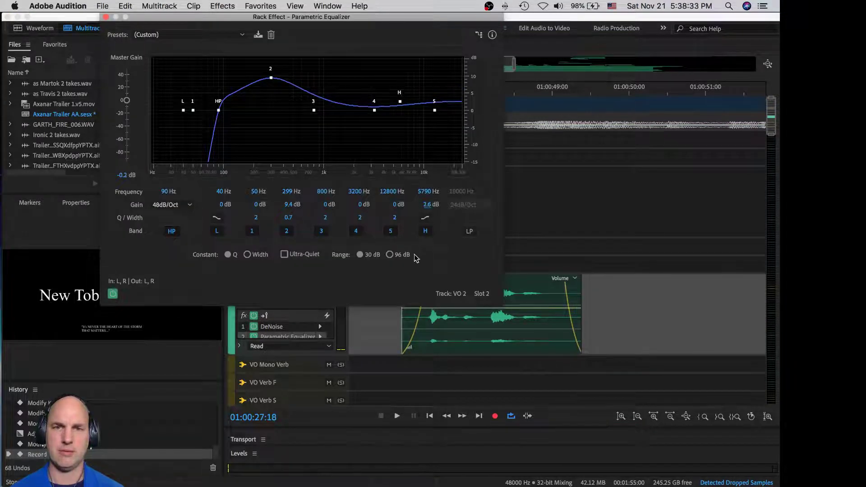
pyautogui.click(390, 319)
pyautogui.press('space')
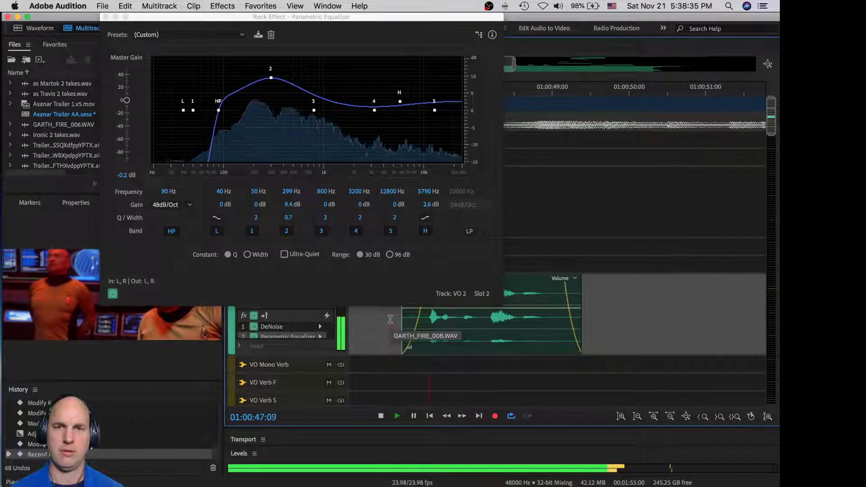
pyautogui.press('space')
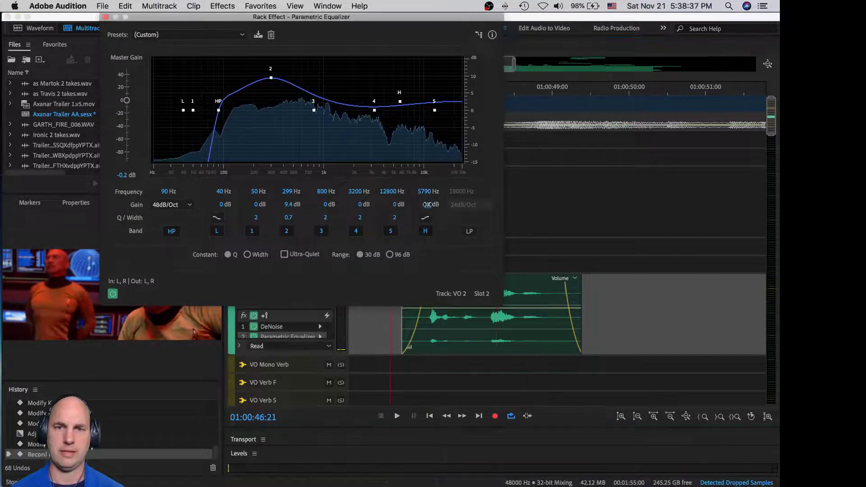
pyautogui.moveTo(428, 204); pyautogui.dragTo(419, 206)
pyautogui.press('space')
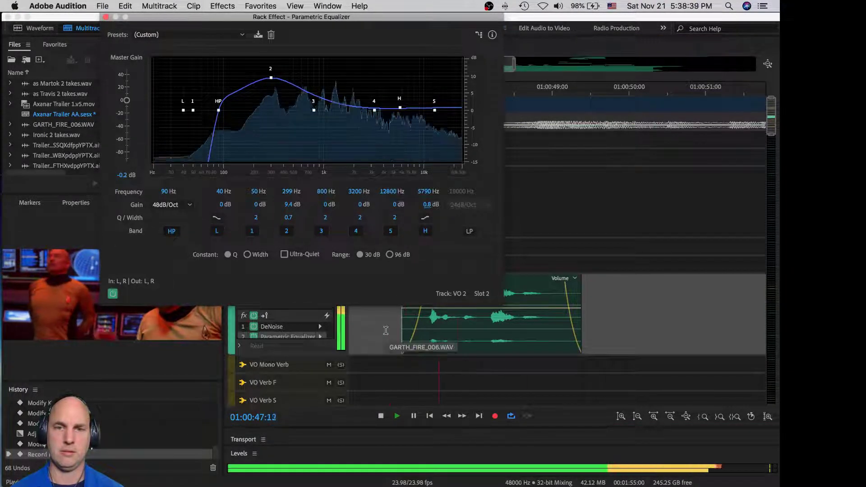
pyautogui.press('space')
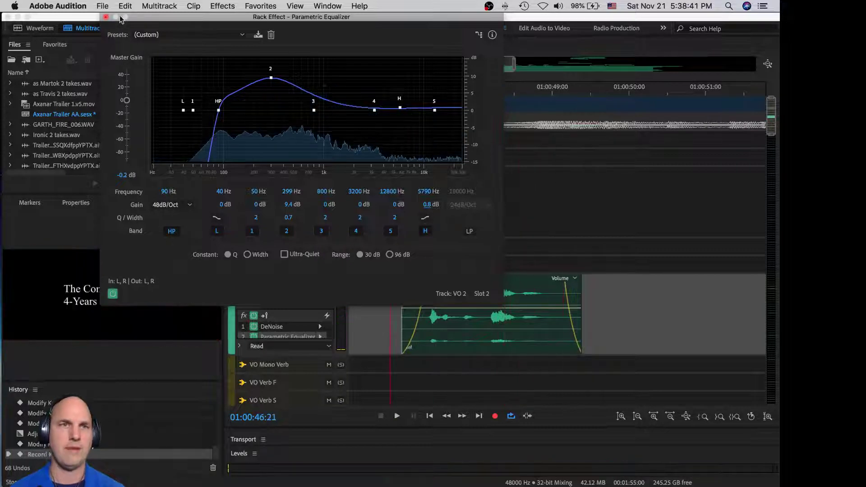
pyautogui.click(105, 17)
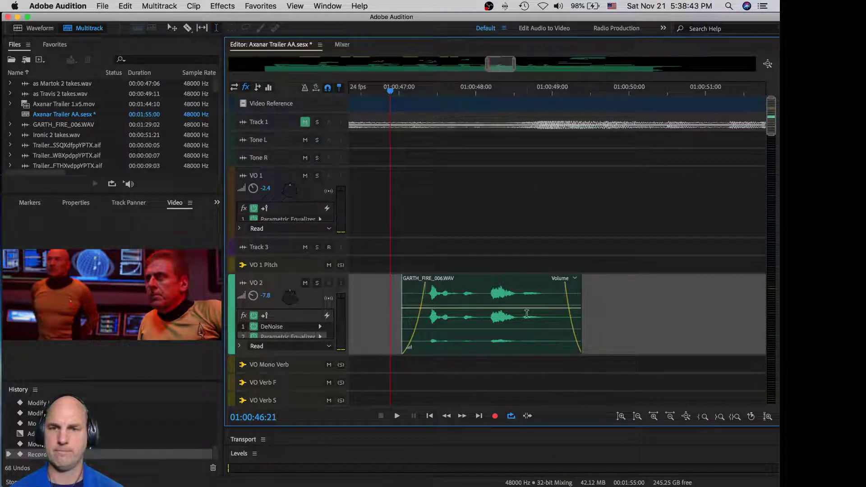
# Add two volume keyframes around 01:00:48:11 on the GARTH_FIRE_006.WAV clip, raise its tail, and place the playhead at 01:00:46:22.
pyautogui.click(515, 312)
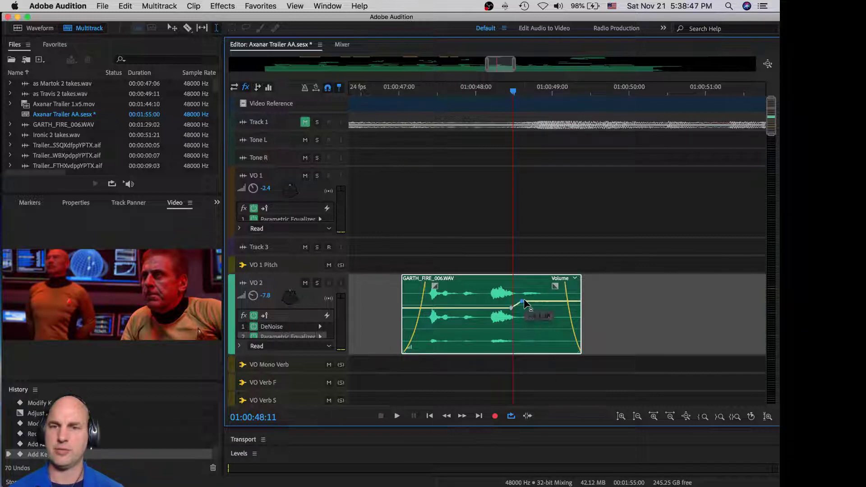
pyautogui.moveTo(523, 298); pyautogui.dragTo(523, 296)
pyautogui.click(395, 297)
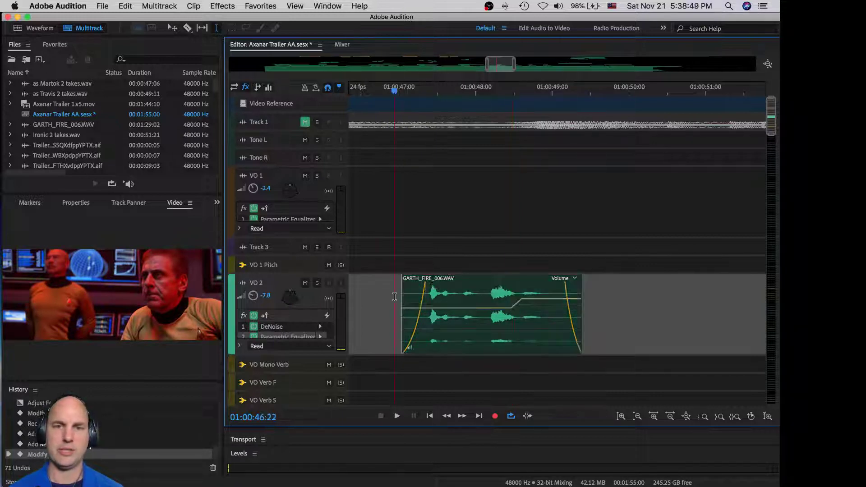
# Raise the tail keyframe near 01:00:48:15 on the GARTH_FIRE_006.WAV clip's volume envelope further and audition the line from 01:00:46:17.
pyautogui.press('space')
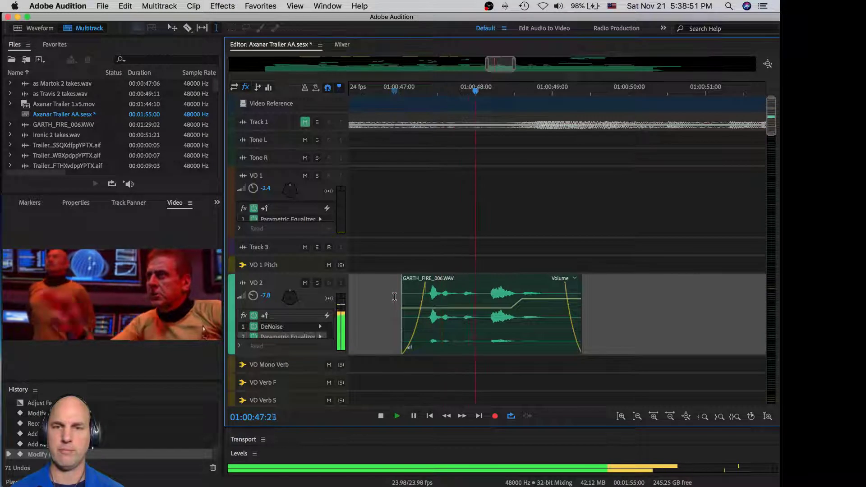
pyautogui.press('space')
pyautogui.click(523, 300)
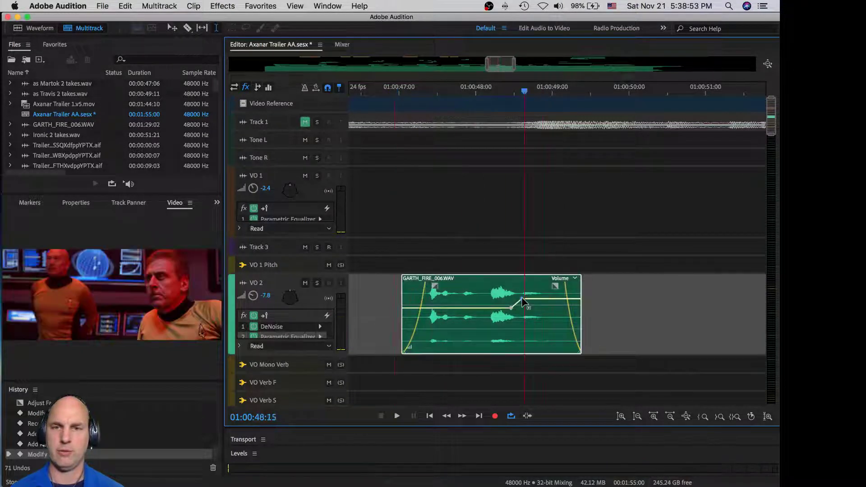
pyautogui.press('space')
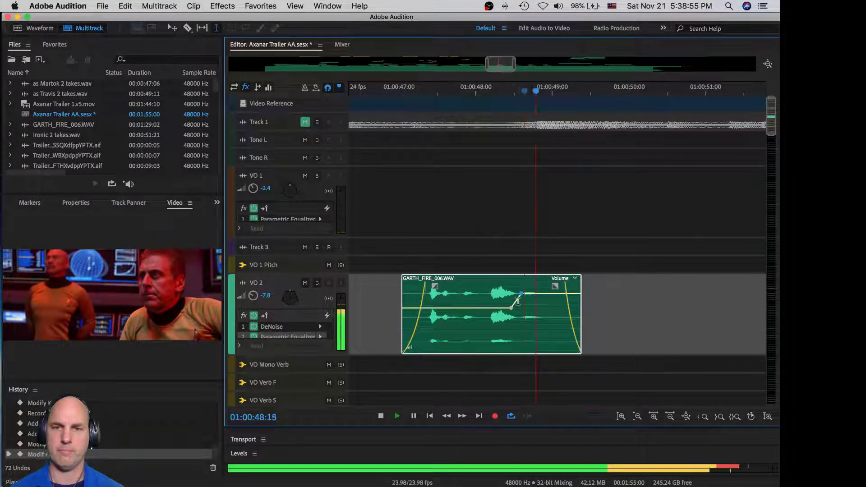
pyautogui.press('space')
pyautogui.click(379, 295)
pyautogui.press('space')
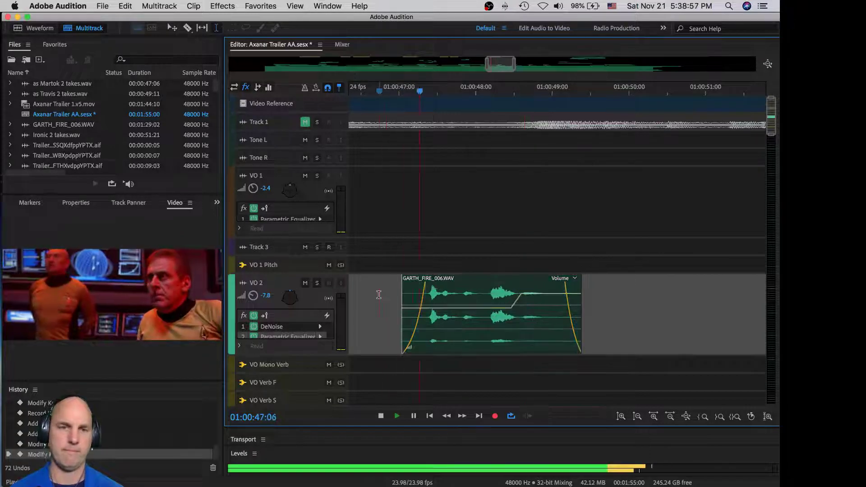
pyautogui.press('space')
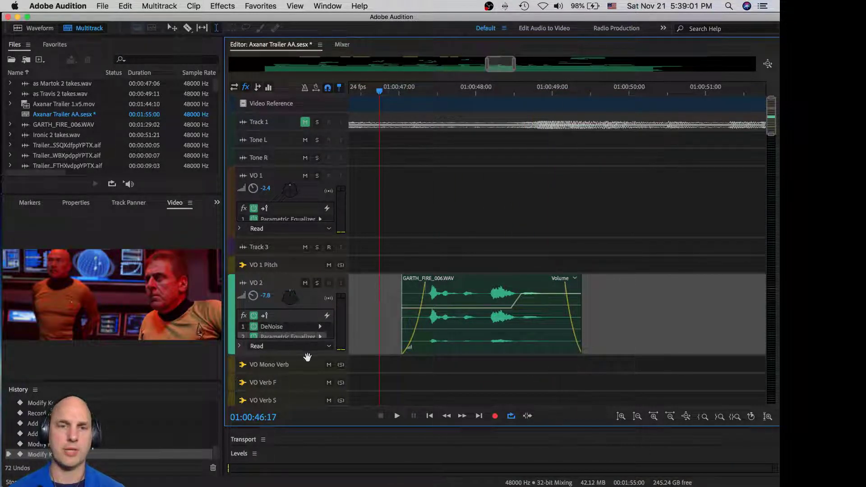
# Reduce the VO 2 track's height and set the MX Bus 5.1 automation mode to Touch in the mixer.
pyautogui.moveTo(307, 356); pyautogui.dragTo(314, 309)
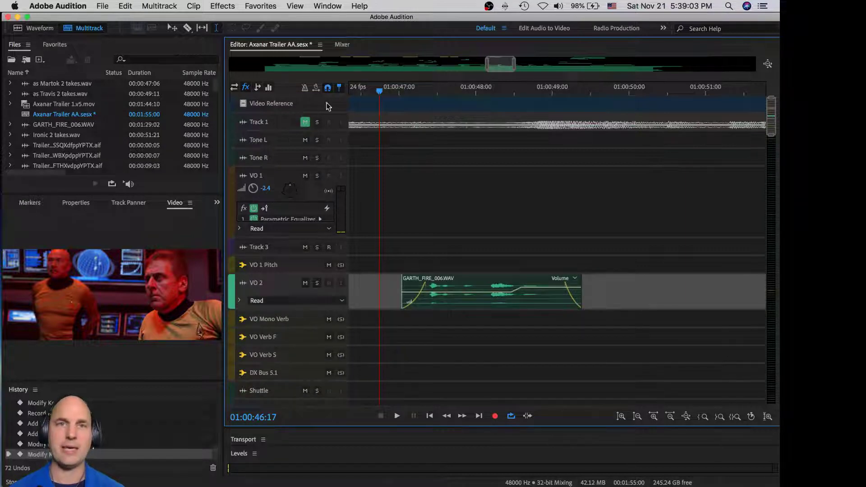
pyautogui.click(341, 45)
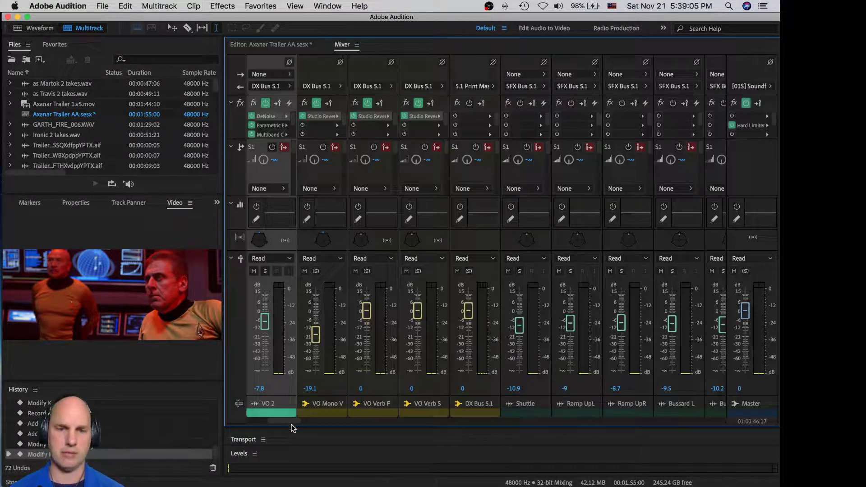
pyautogui.moveTo(295, 420); pyautogui.dragTo(731, 425)
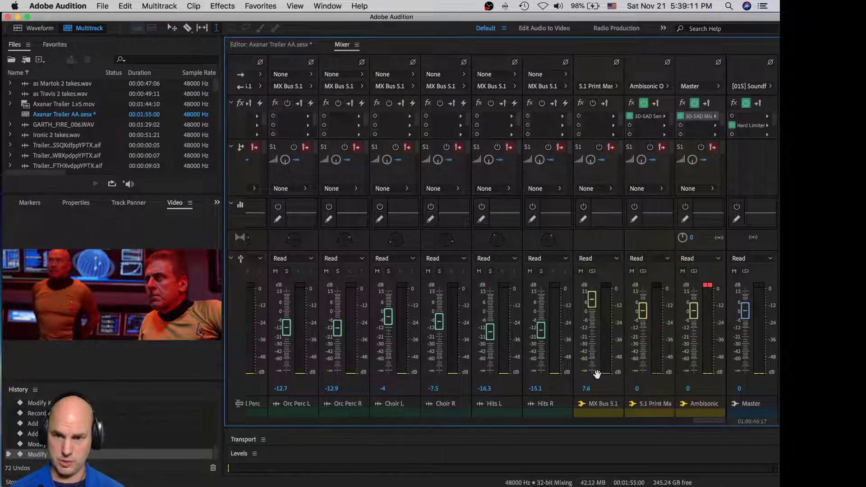
pyautogui.click(605, 258)
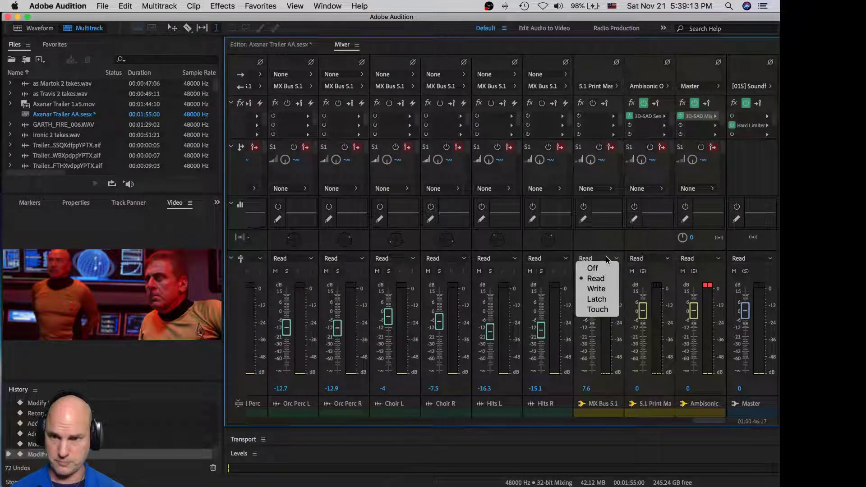
pyautogui.click(599, 309)
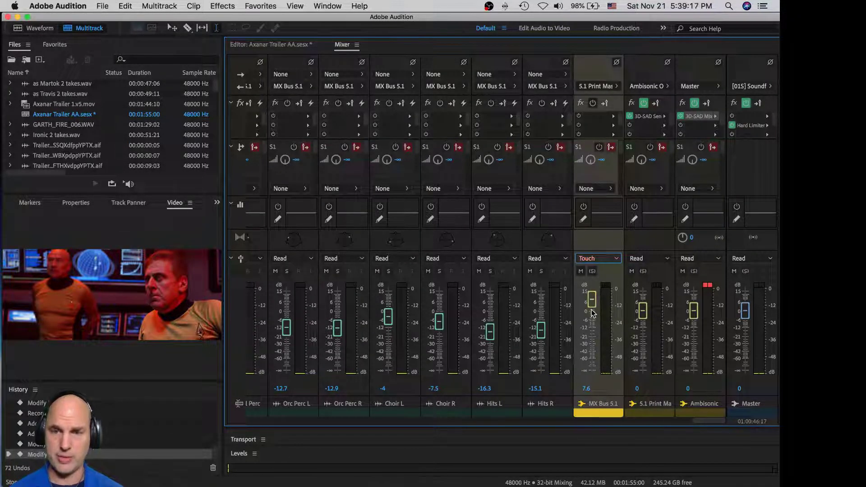
# Play from 01:00:46:17 and record a Touch automation pass that lowers the MX Bus 5.1 fader under the voice line.
pyautogui.press('space')
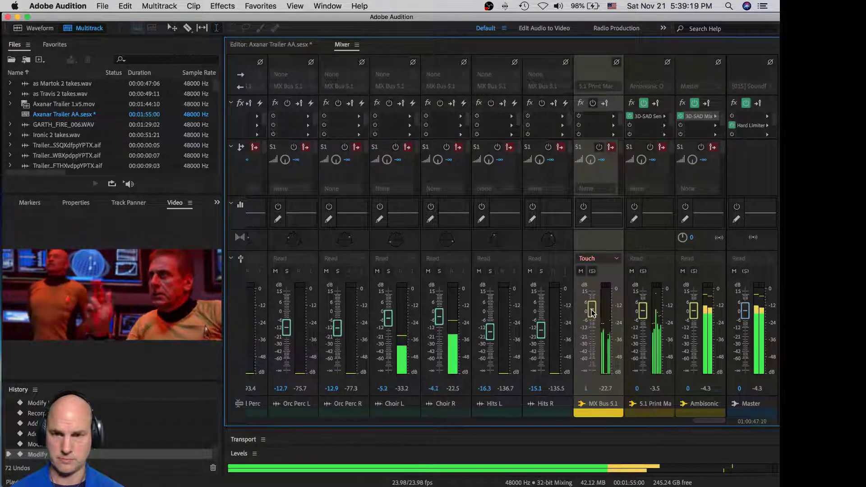
pyautogui.press('space')
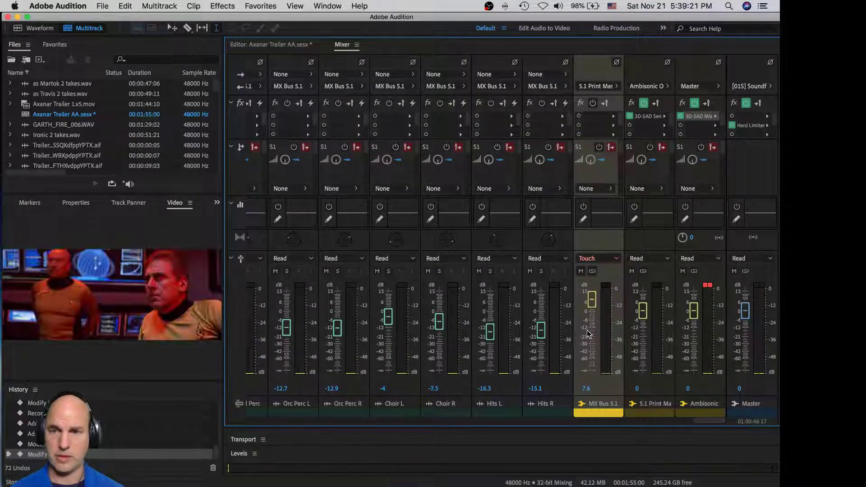
pyautogui.press('space')
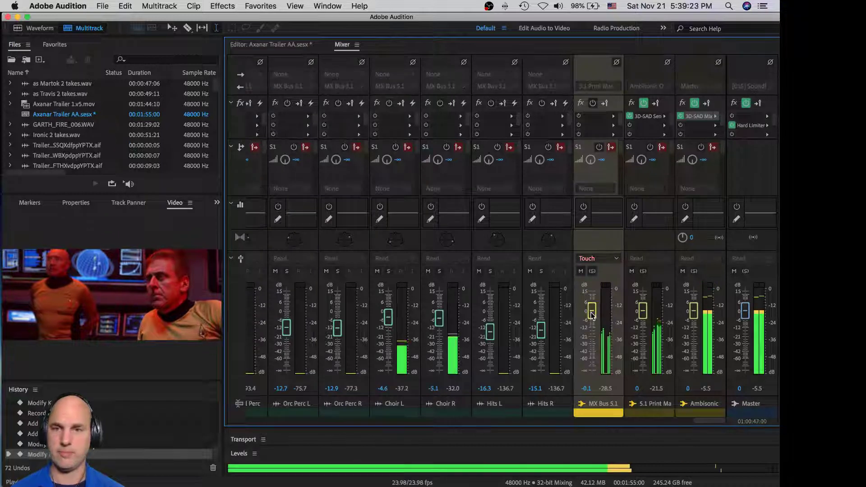
pyautogui.moveTo(592, 314); pyautogui.dragTo(592, 323)
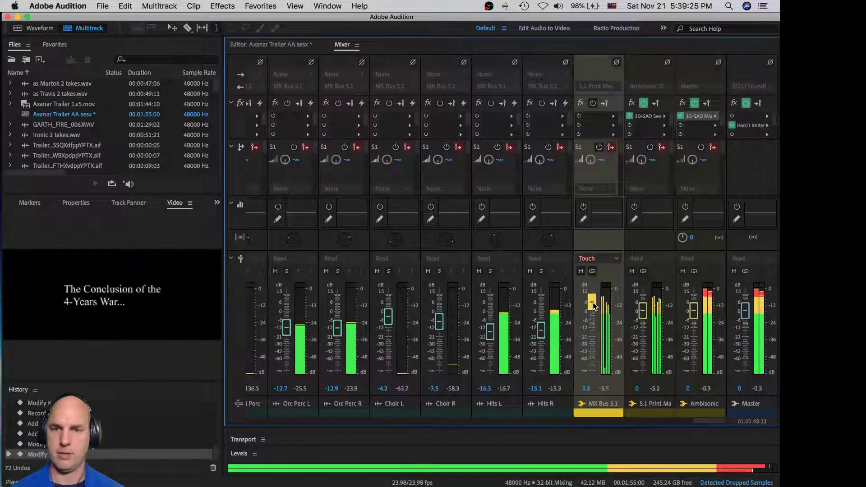
pyautogui.press('space')
# Record another MX Bus 5.1 fader pass from 01:00:46:17, dipping to about -4.3 dB near 01:00:48:15 and raising it back after the line.
pyautogui.press('space')
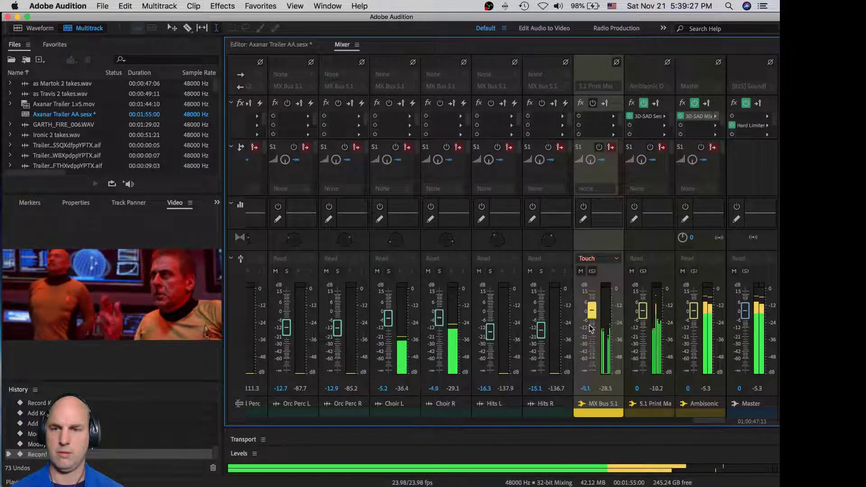
pyautogui.moveTo(592, 319); pyautogui.dragTo(592, 325)
pyautogui.press('space')
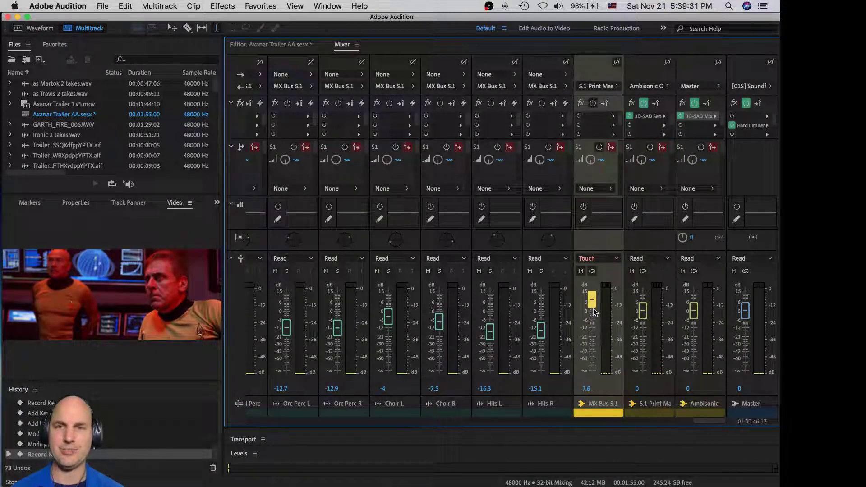
pyautogui.press('space')
pyautogui.moveTo(594, 311); pyautogui.dragTo(596, 300)
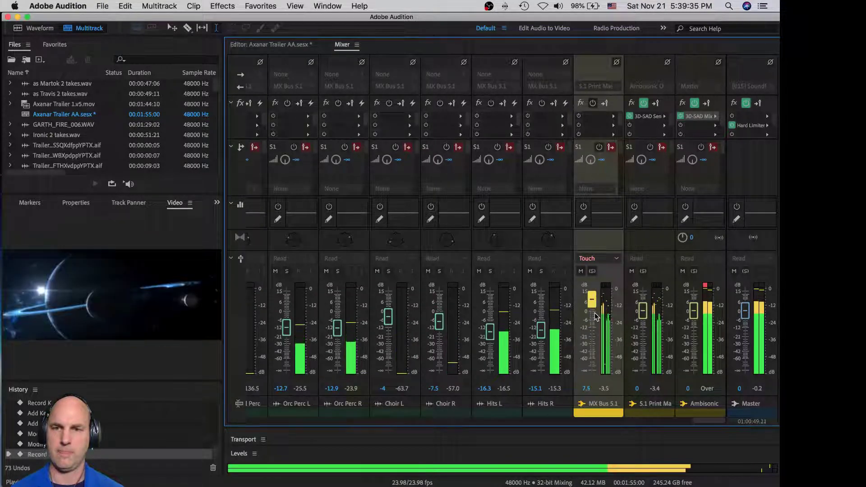
pyautogui.press('space')
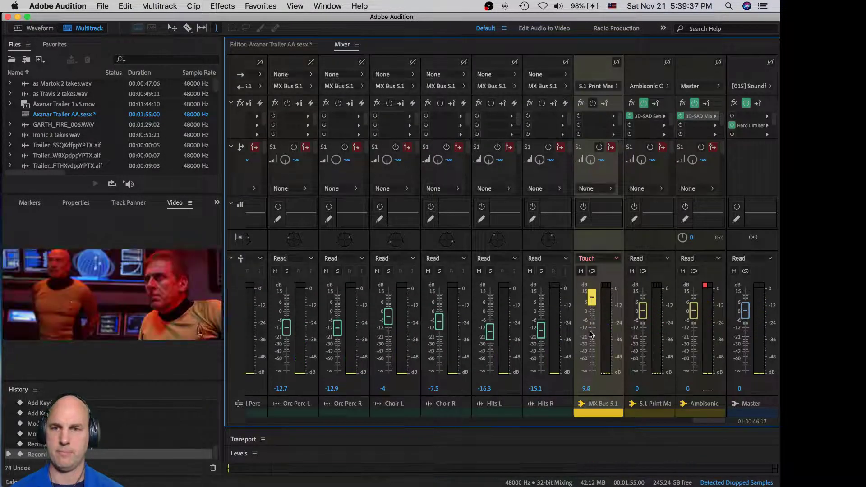
# Play back the MX Bus 5.1 automation from 01:00:46:17 to check the music level around the voice line.
pyautogui.press('space')
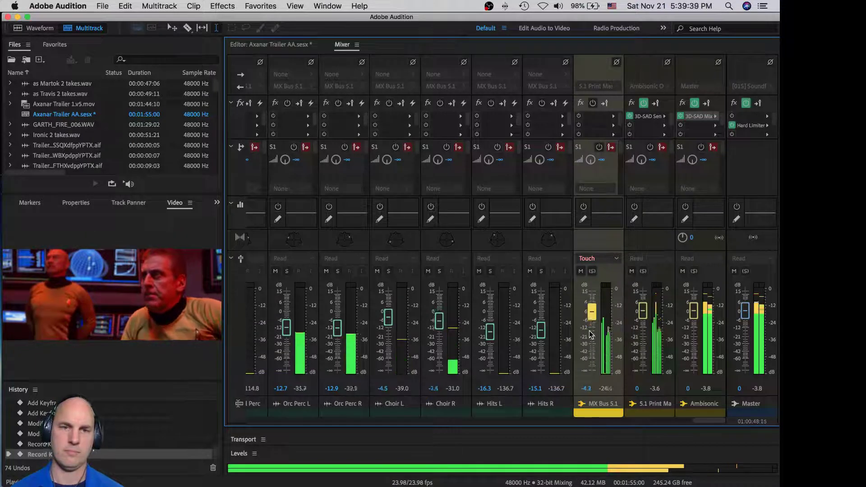
pyautogui.press('space')
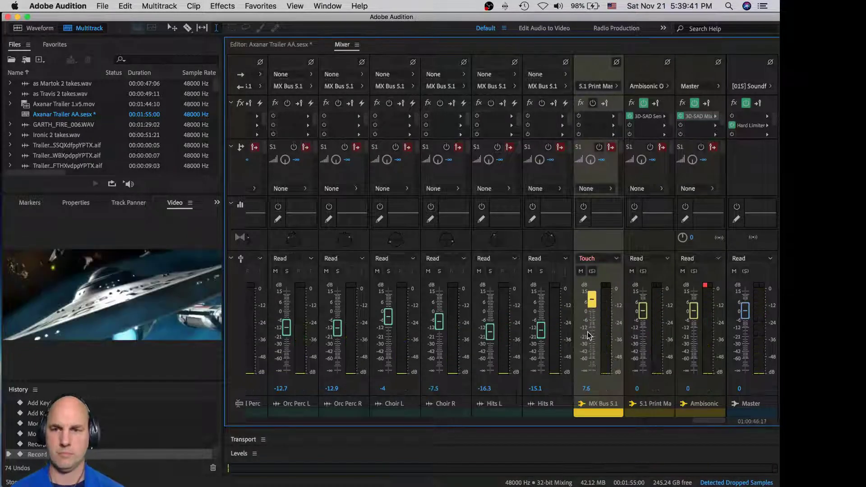
pyautogui.press('space')
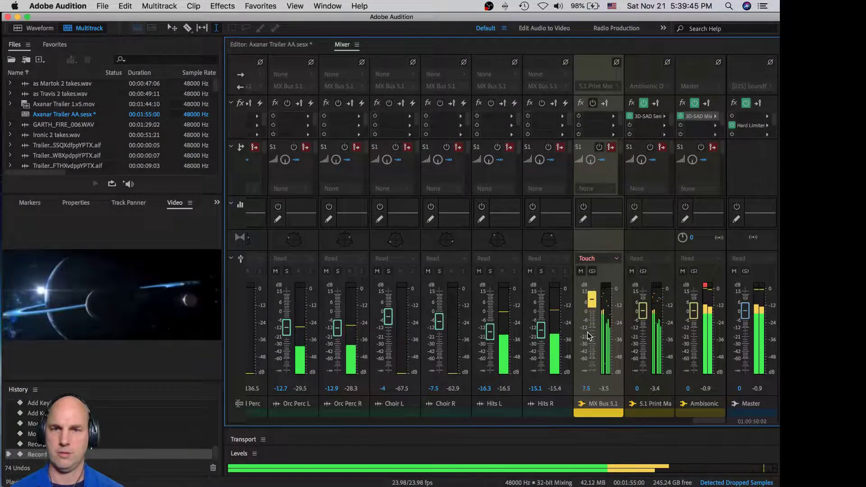
pyautogui.press('space')
# Audition SFX Bus 5.1 soloed from 01:00:46:17, then unsoloed within the full mix, to judge how it competes with the voice.
pyautogui.moveTo(710, 419); pyautogui.dragTo(548, 410)
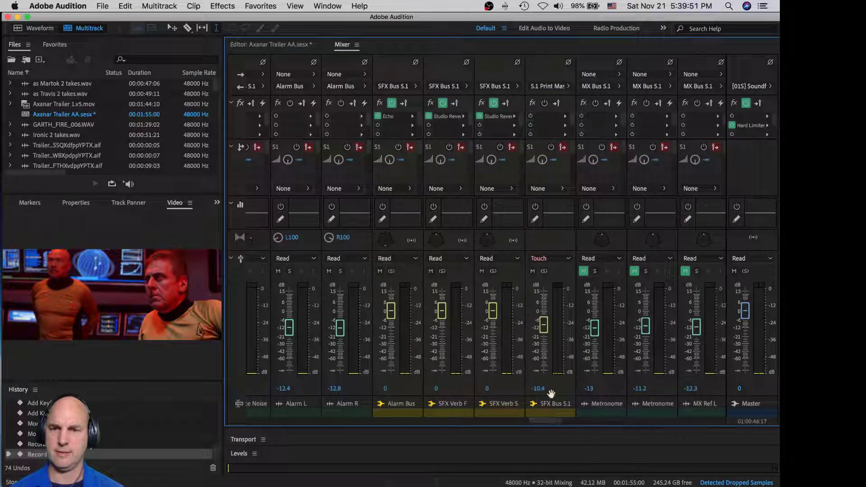
pyautogui.click(544, 272)
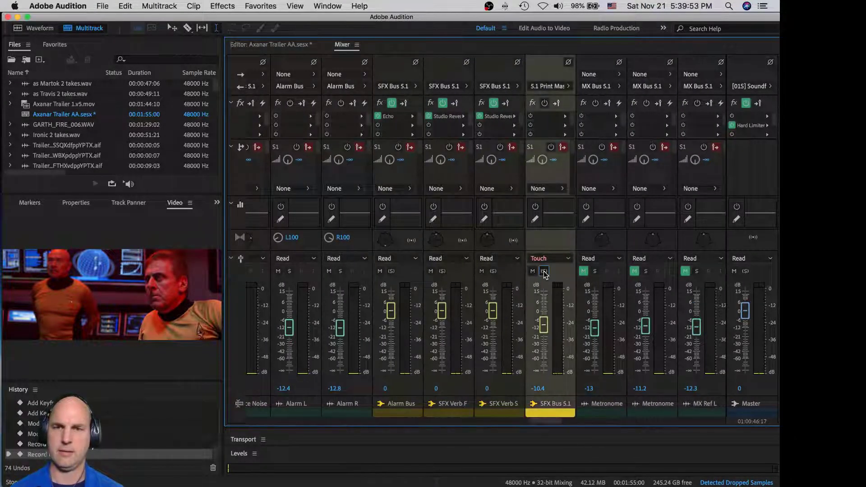
pyautogui.press('space')
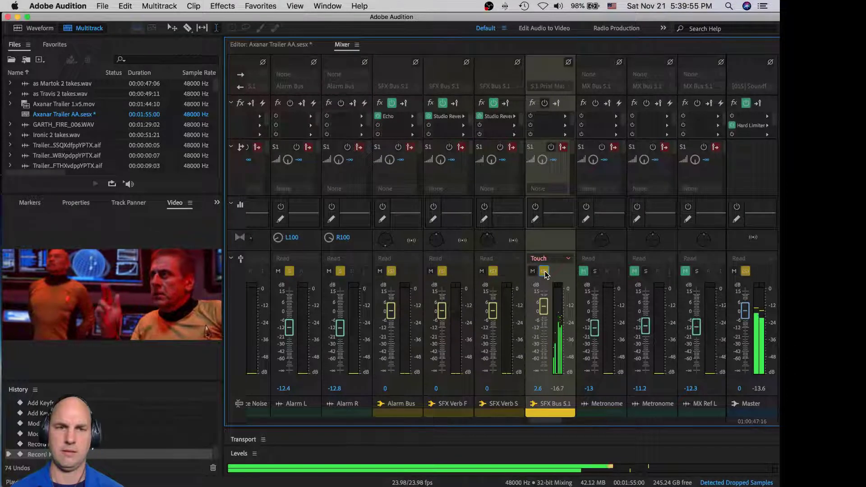
pyautogui.press('space')
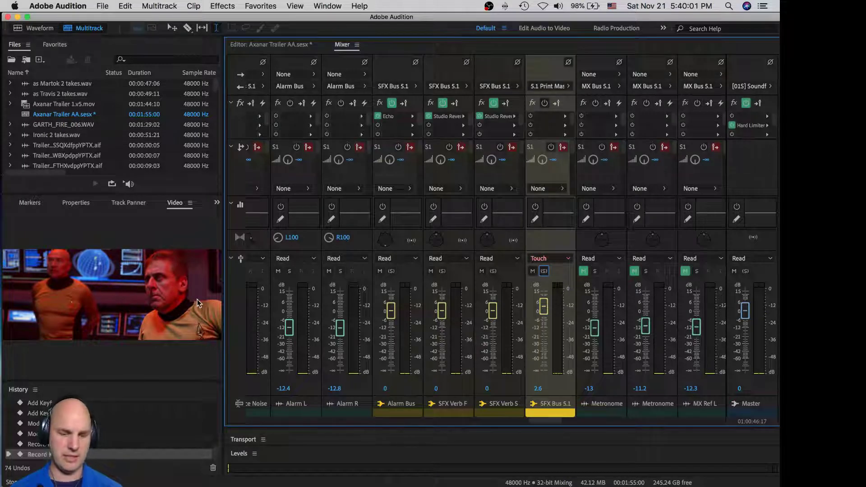
pyautogui.press('space')
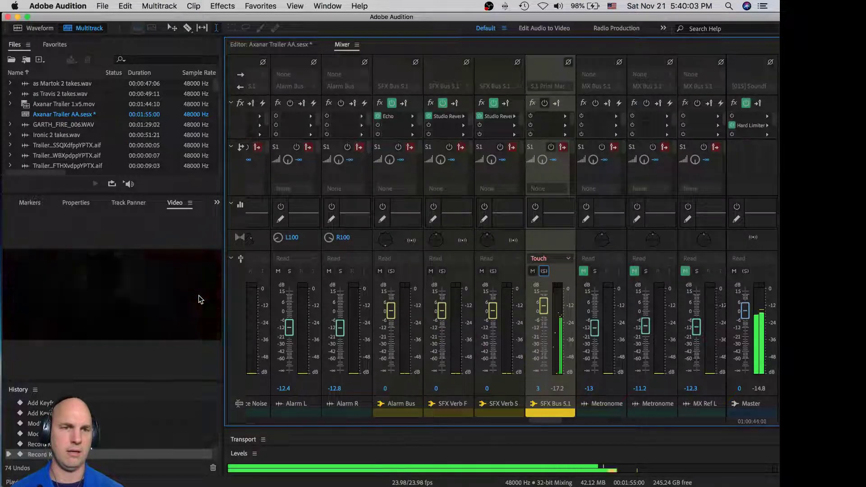
pyautogui.press('space')
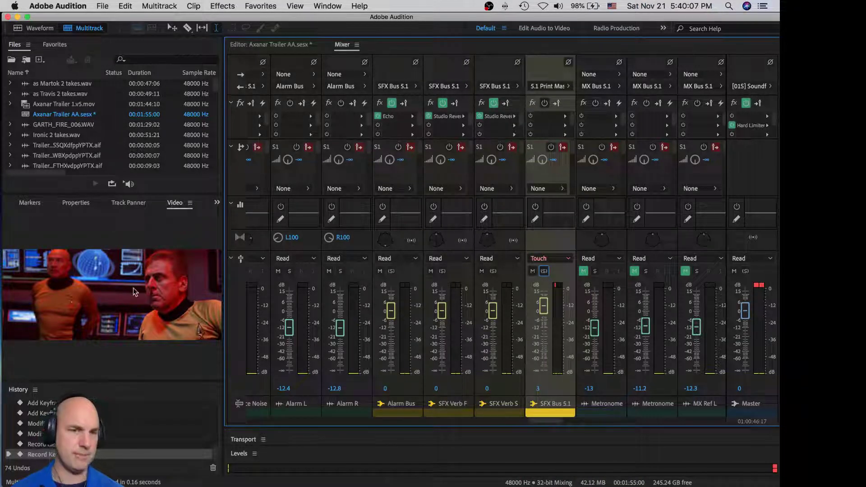
pyautogui.press('space')
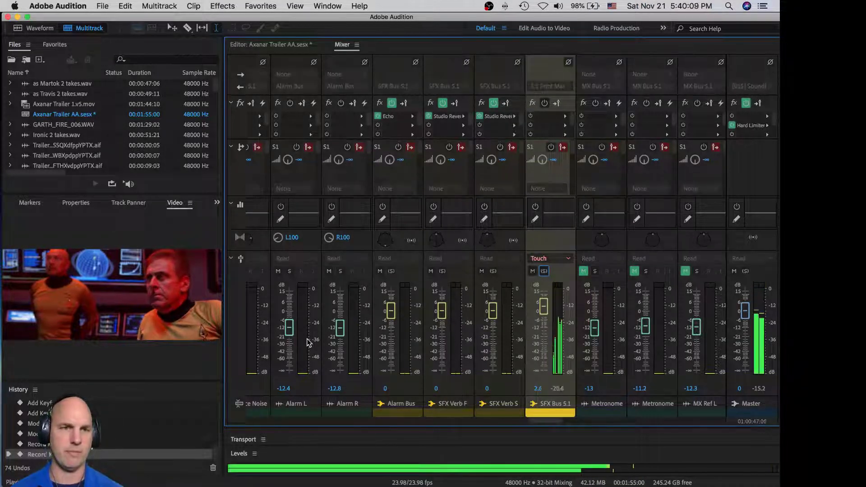
pyautogui.press('space')
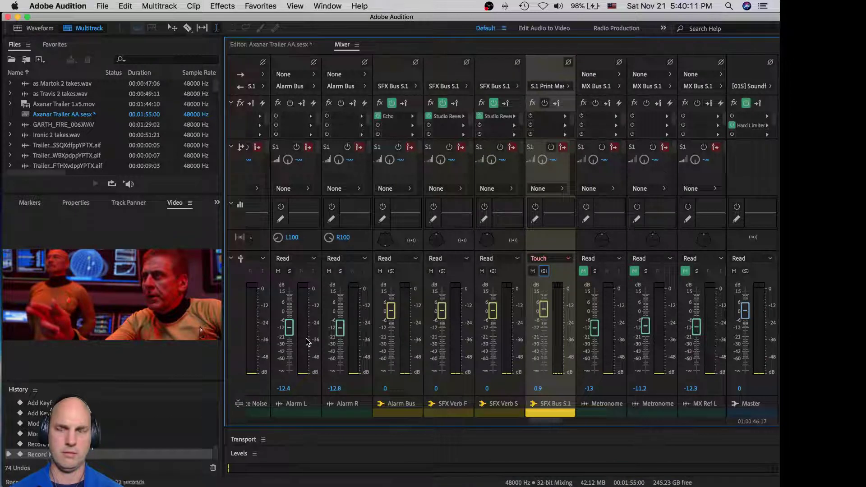
pyautogui.press('space')
pyautogui.press('space')
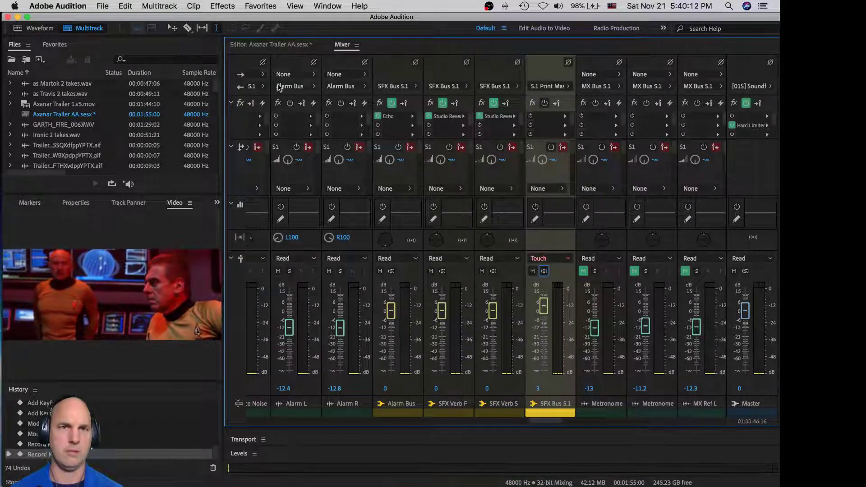
# Place the playhead at 01:00:44:05 in the multitrack editor and play from there while watching the mixer faders.
pyautogui.click(279, 43)
pyautogui.click(365, 125)
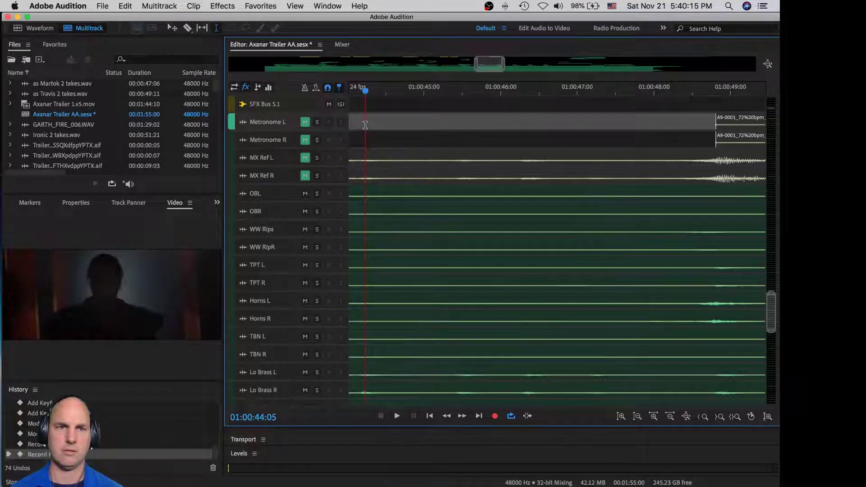
pyautogui.click(342, 45)
pyautogui.press('space')
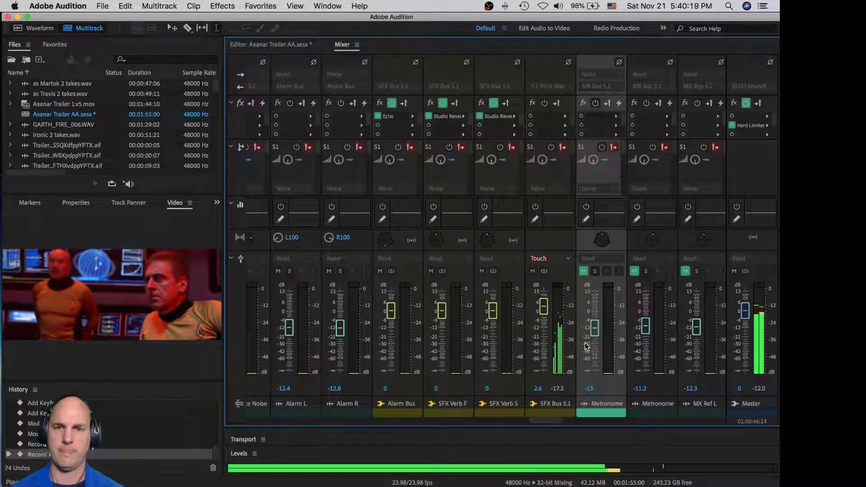
pyautogui.press('space')
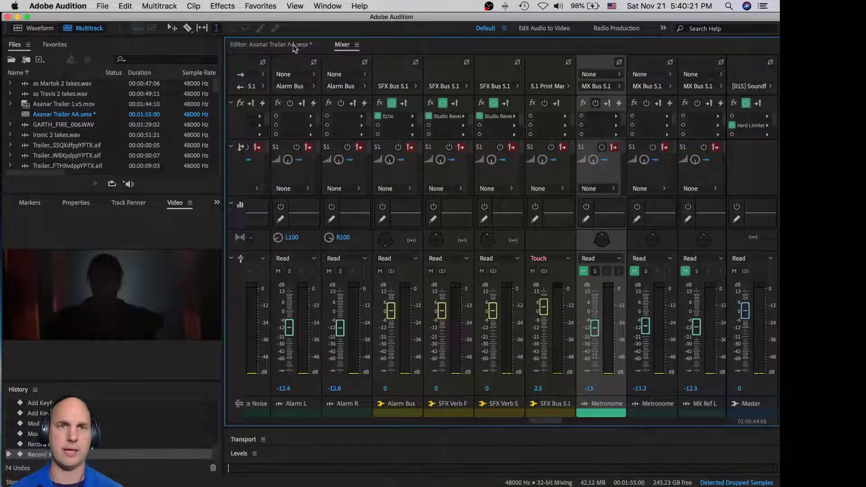
# Place the playhead at 01:00:41:18 in the multitrack editor and play the passage from there.
pyautogui.click(289, 44)
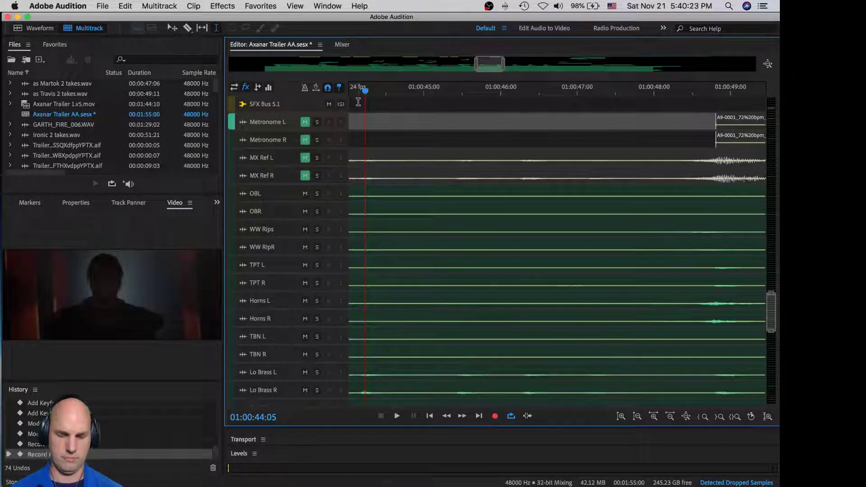
pyautogui.press('-')
pyautogui.click(454, 93)
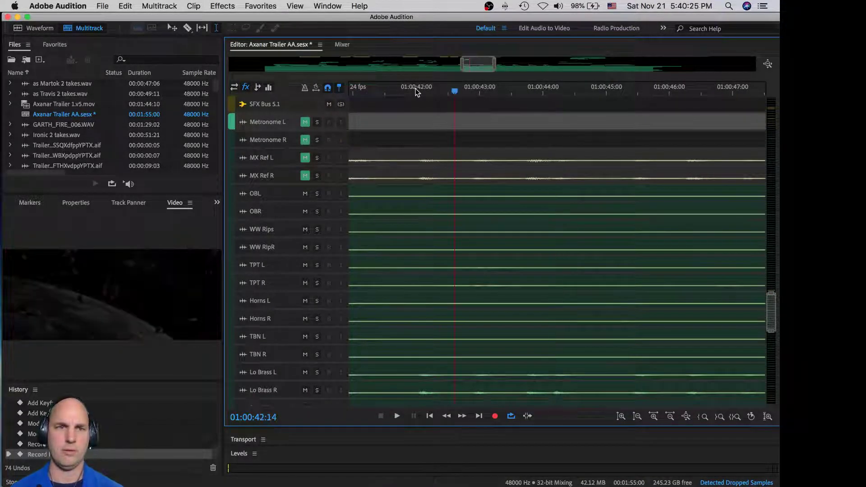
pyautogui.click(401, 92)
pyautogui.press('space')
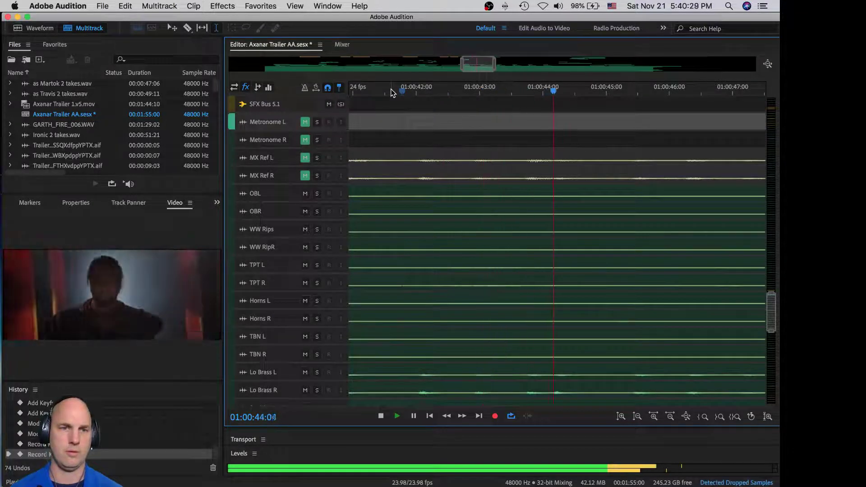
pyautogui.press('space')
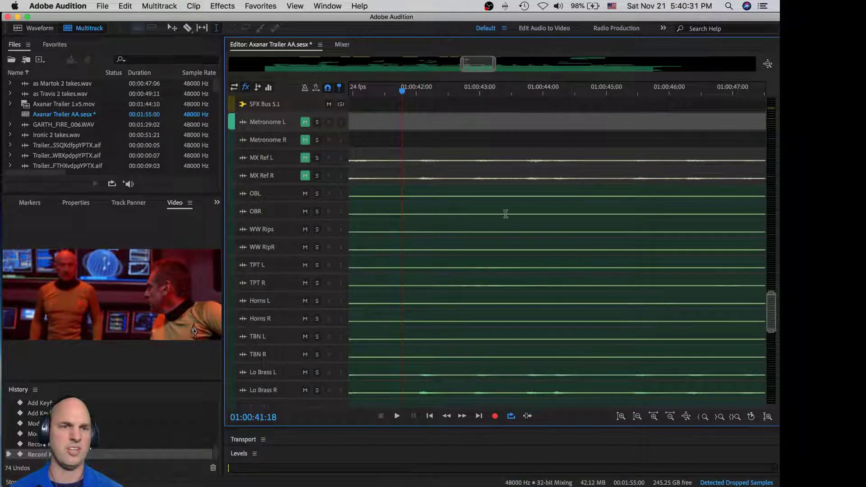
# Set the automation mode of the Thunder L and Thunder R tracks to Touch in the mixer.
pyautogui.click(342, 45)
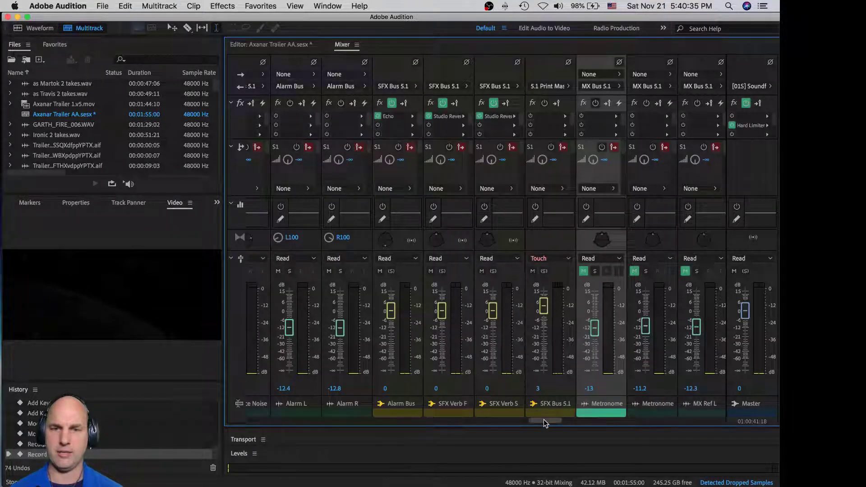
pyautogui.moveTo(543, 419); pyautogui.dragTo(524, 407)
pyautogui.press('space')
pyautogui.press('space')
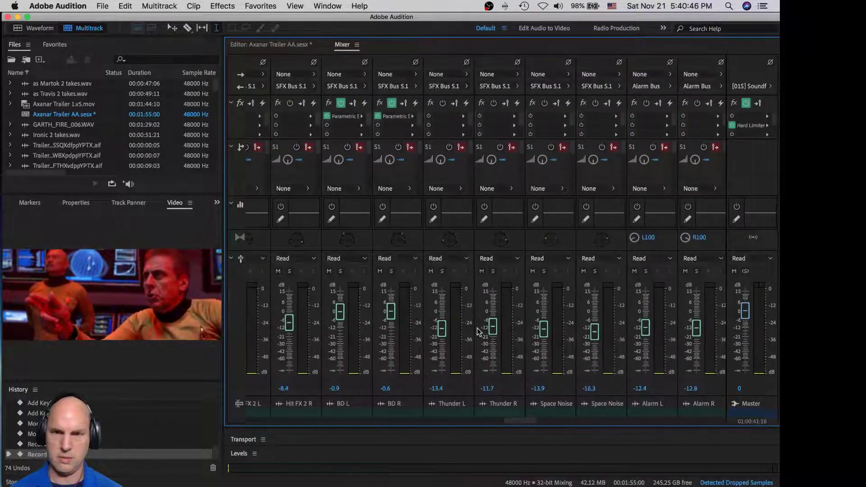
pyautogui.click(436, 260)
pyautogui.click(451, 309)
pyautogui.click(502, 260)
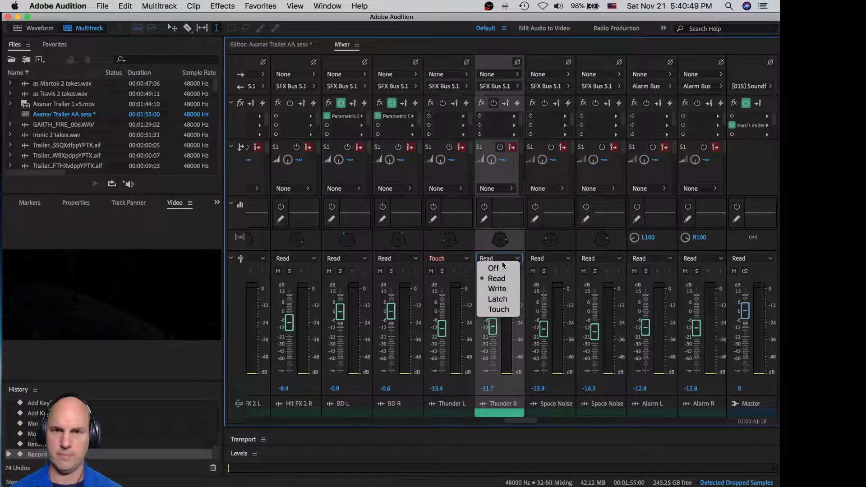
pyautogui.click(503, 310)
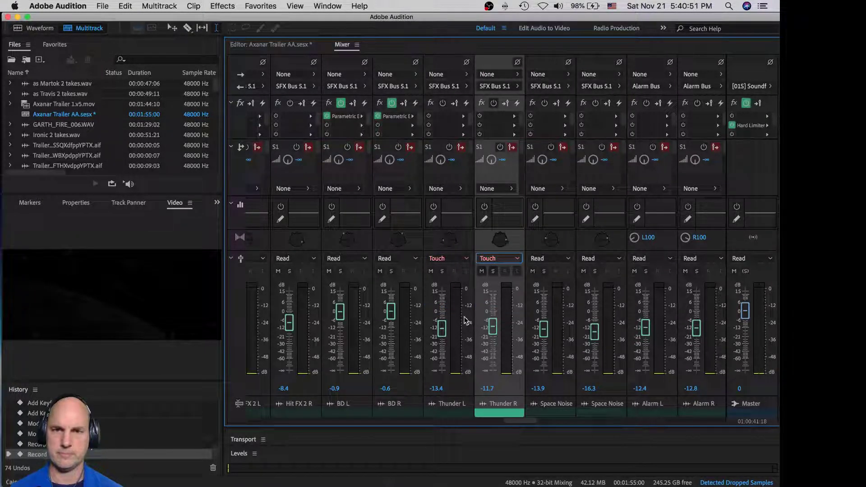
# Record a Touch fader pass on Thunder L from 01:00:41:18, raising it to about 2.4 dB near 01:00:45:03.
pyautogui.press('space')
pyautogui.moveTo(441, 328)
pyautogui.mouseDown()
pyautogui.moveTo(442, 309)
pyautogui.moveTo(435, 337)
pyautogui.mouseUp()
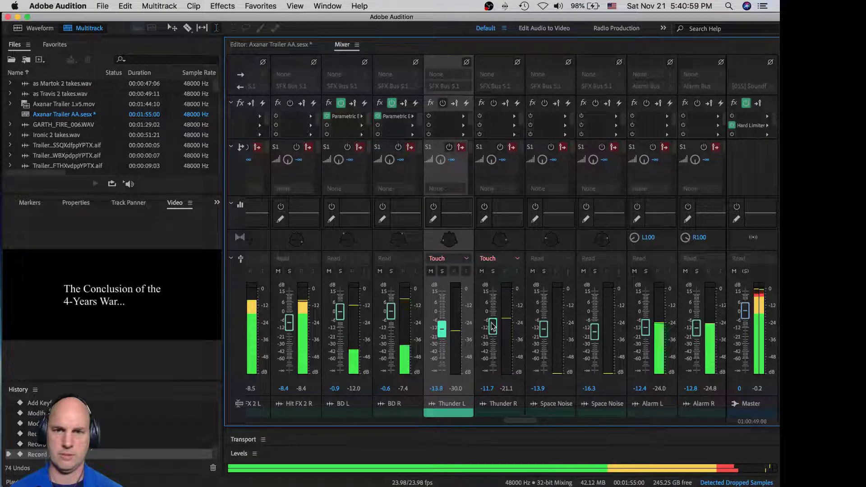
pyautogui.press('space')
# Record a Touch fader pass on Thunder R, raising it to about -5.2 dB near 01:00:45:03 and lowering it again.
pyautogui.press('space')
pyautogui.moveTo(494, 330); pyautogui.dragTo(495, 323)
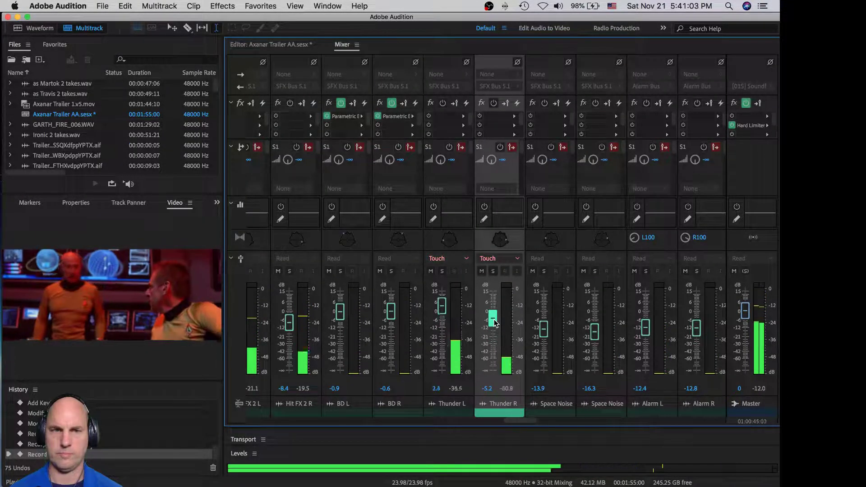
pyautogui.moveTo(495, 325); pyautogui.dragTo(494, 341)
pyautogui.press('space')
# Record another Touch fader pass on Thunder L from 01:00:41:18 to readjust the thunder level.
pyautogui.press('space')
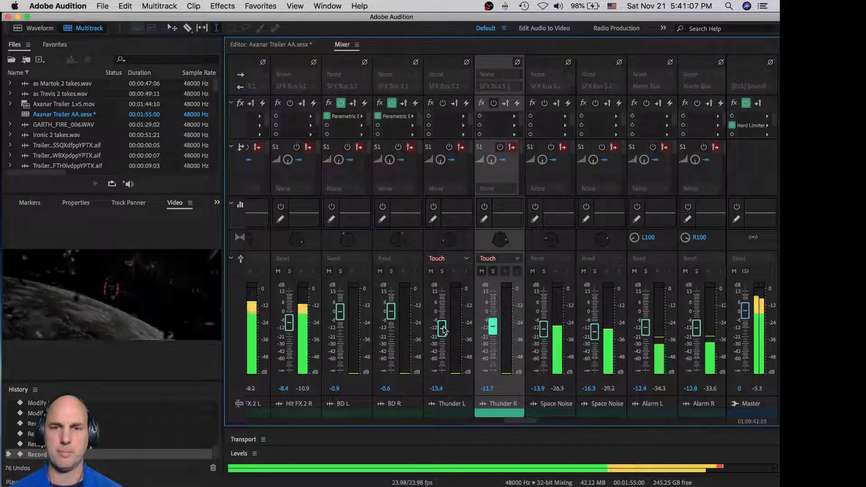
pyautogui.moveTo(442, 334)
pyautogui.mouseDown()
pyautogui.moveTo(443, 313)
pyautogui.moveTo(441, 332)
pyautogui.mouseUp()
pyautogui.press('space')
# Return Thunder L and Thunder R to Read automation and save the session without cancelling running operations.
pyautogui.click(460, 259)
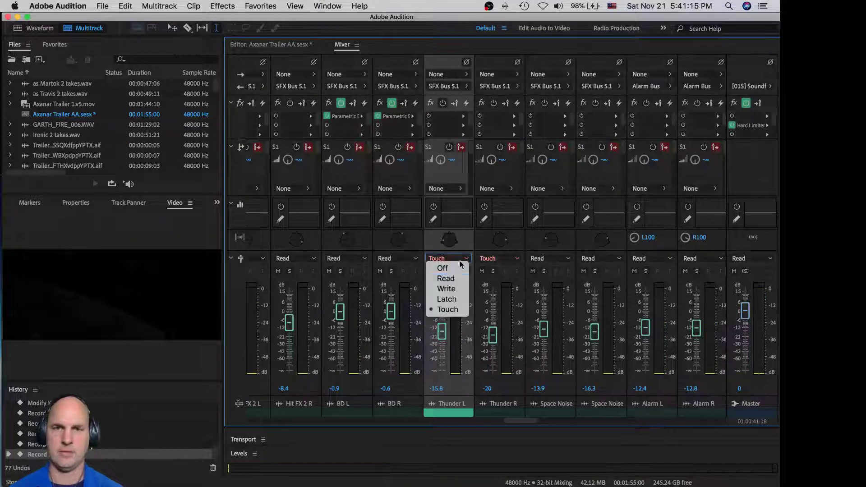
pyautogui.click(446, 278)
pyautogui.click(514, 259)
pyautogui.click(497, 278)
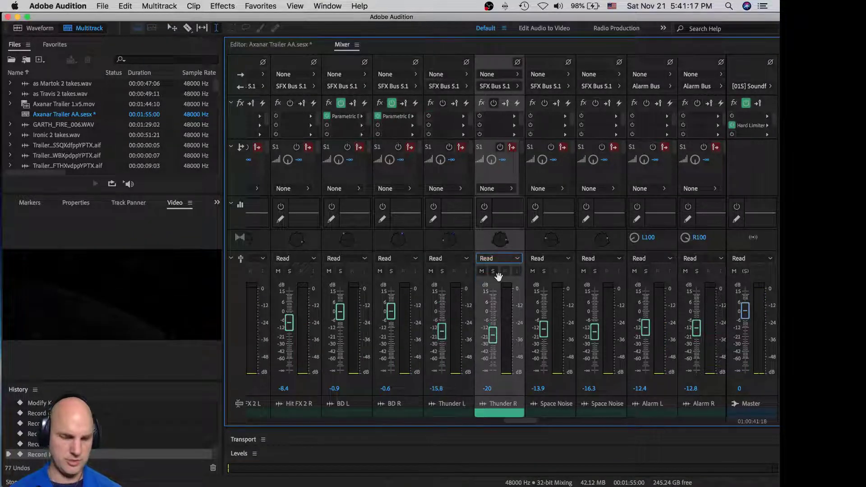
pyautogui.press('super+s')
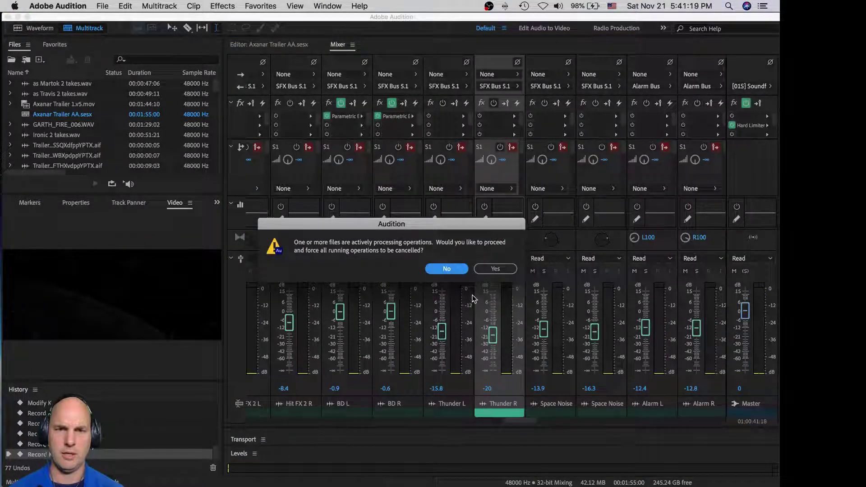
pyautogui.click(454, 271)
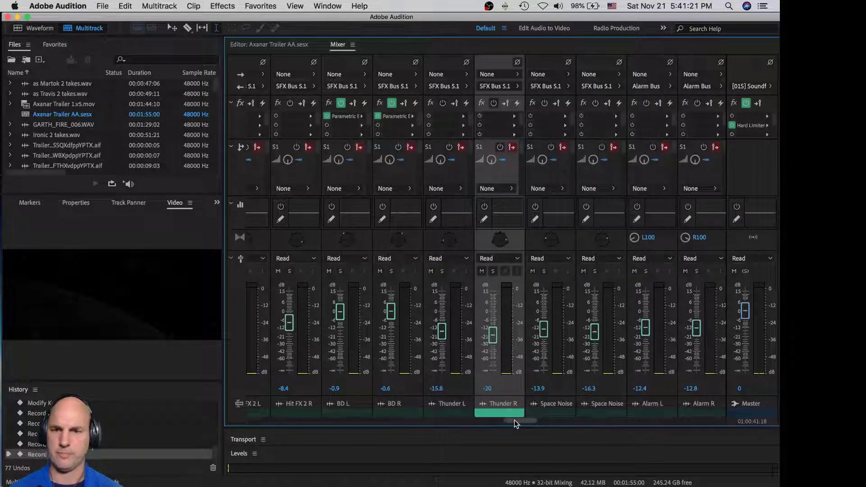
# Record an SFX Bus 5.1 fader pass from 01:00:41:18, easing it to about 2.6 dB near 01:00:45:18, then pushing it up.
pyautogui.moveTo(514, 420); pyautogui.dragTo(539, 418)
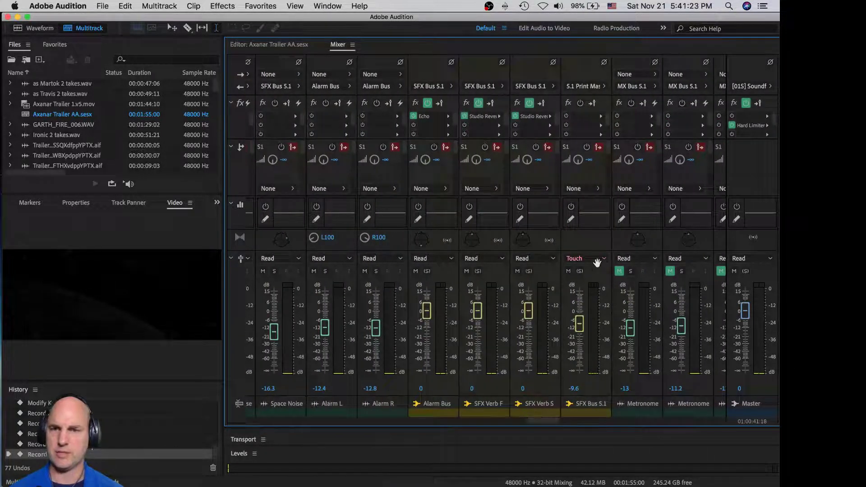
pyautogui.press('space')
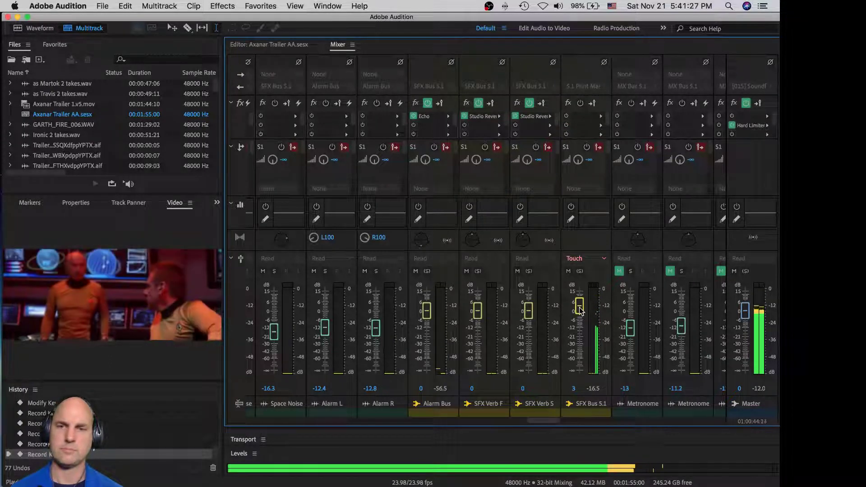
pyautogui.click(580, 310)
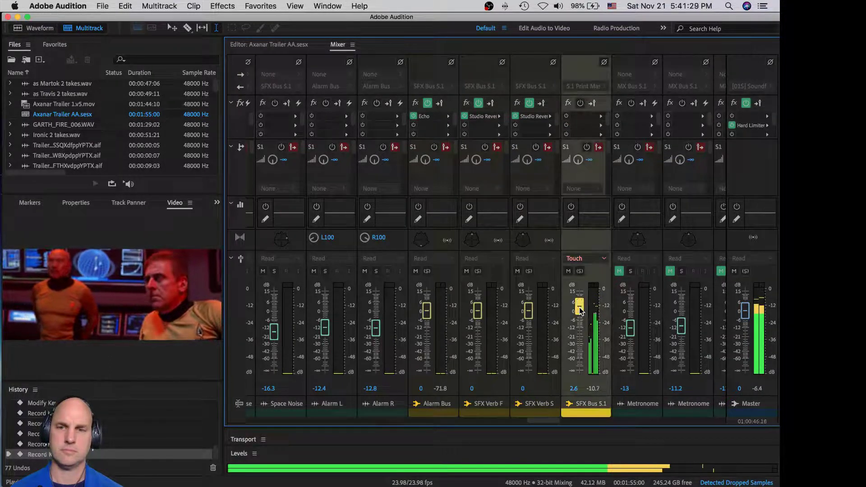
pyautogui.moveTo(581, 311); pyautogui.dragTo(581, 294)
pyautogui.press('space')
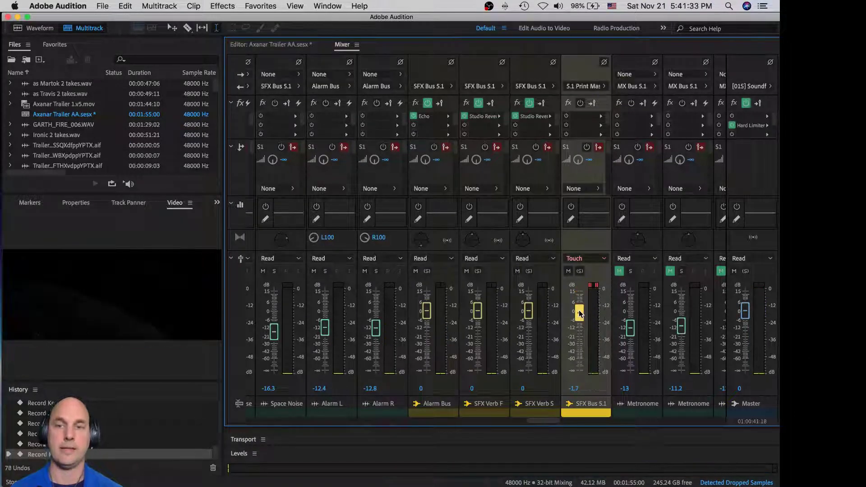
# Record another SFX Bus 5.1 fader pass from 01:00:41:18, adjusting the effects level around 01:00:49:04.
pyautogui.press('space')
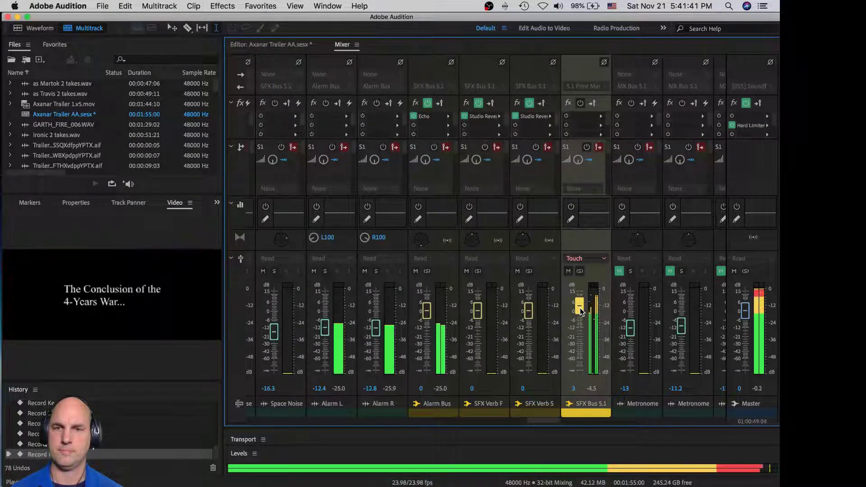
pyautogui.moveTo(582, 308); pyautogui.dragTo(580, 311)
pyautogui.press('space')
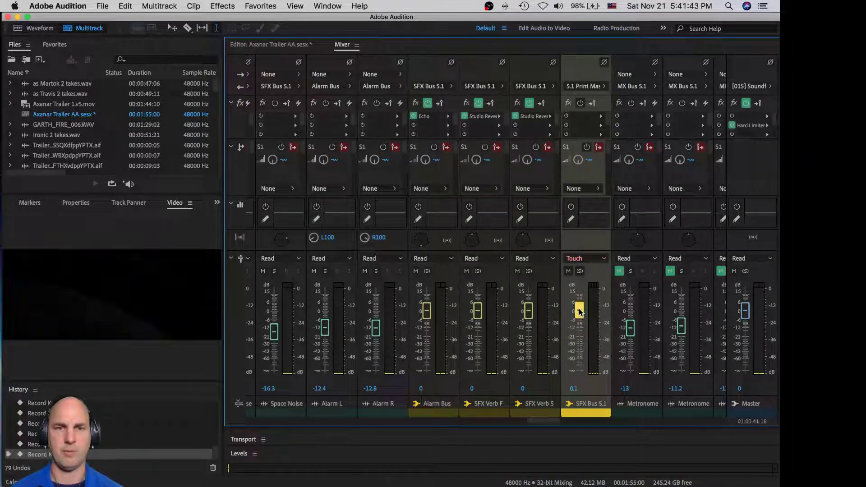
# Record a longer SFX Bus 5.1 fader pass, reaching about 6.4 dB near 01:00:49:13 and dipping to about -9.3 dB near 01:00:53:11.
pyautogui.press('space')
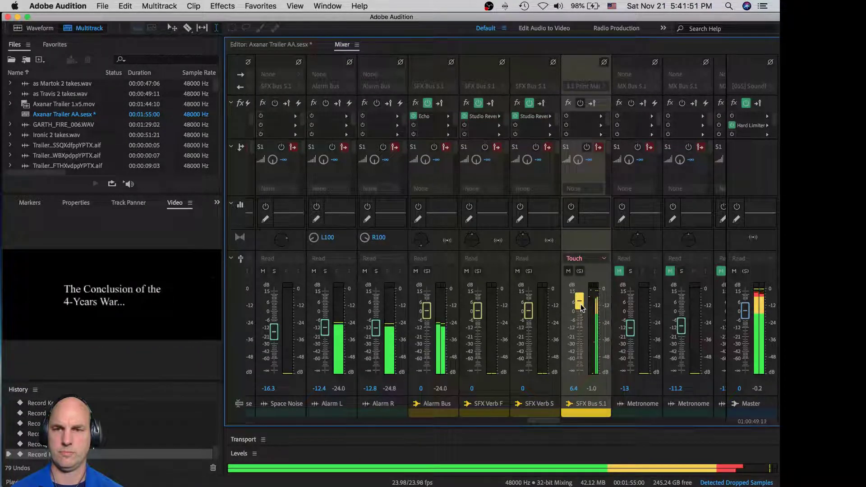
pyautogui.moveTo(581, 309); pyautogui.dragTo(580, 324)
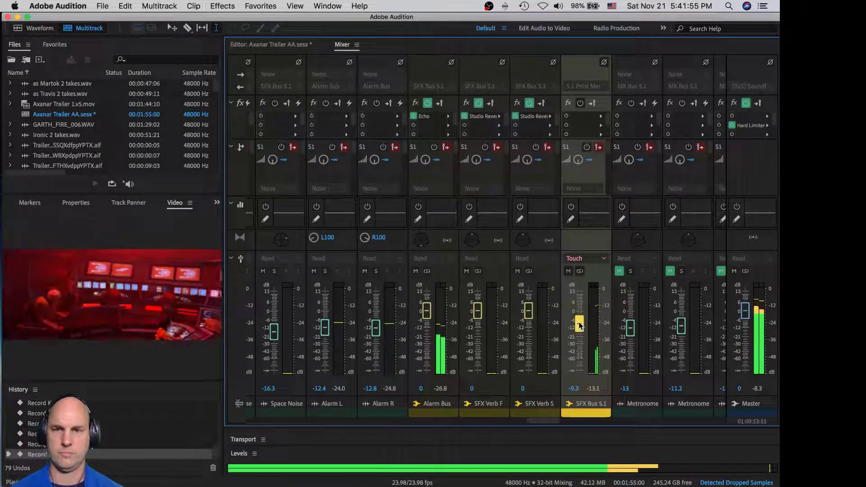
pyautogui.moveTo(581, 316); pyautogui.dragTo(585, 324)
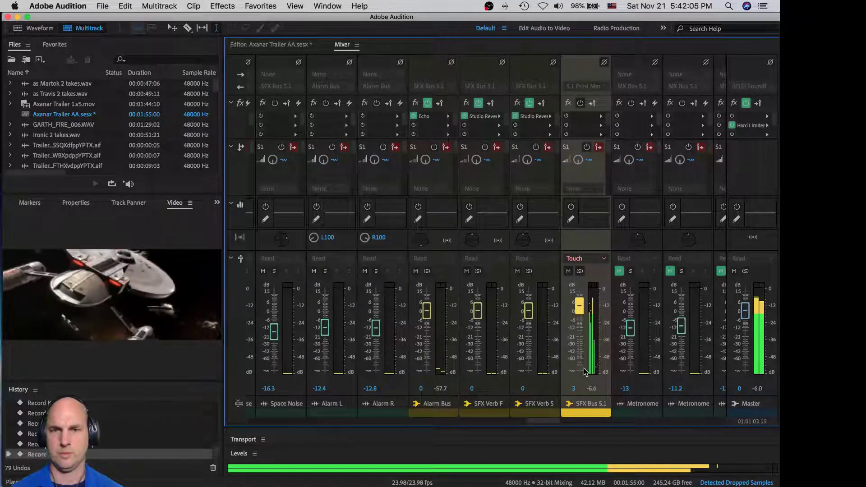
pyautogui.press('space')
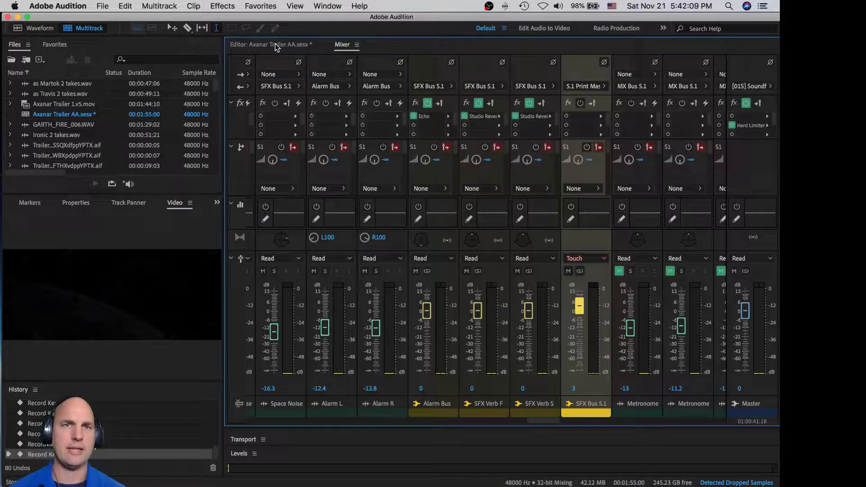
# Play back from 01:00:41:18 in the multitrack editor while examining the effects clips under the title hits.
pyautogui.click(276, 45)
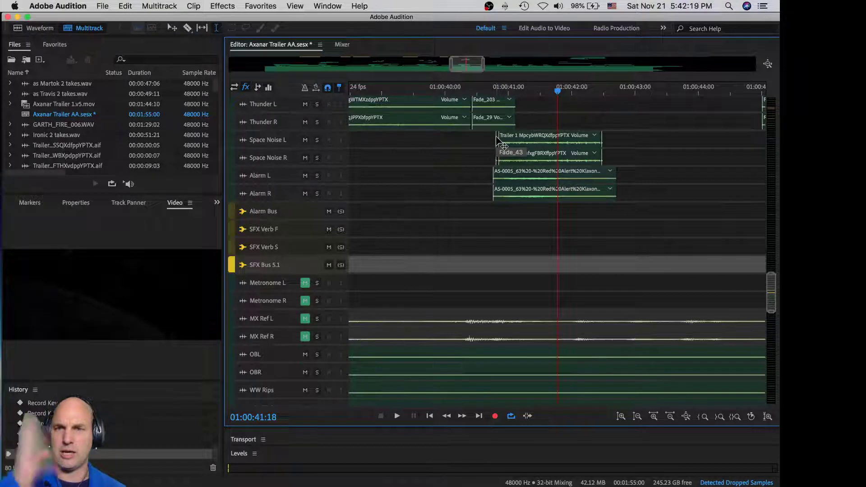
pyautogui.press('space')
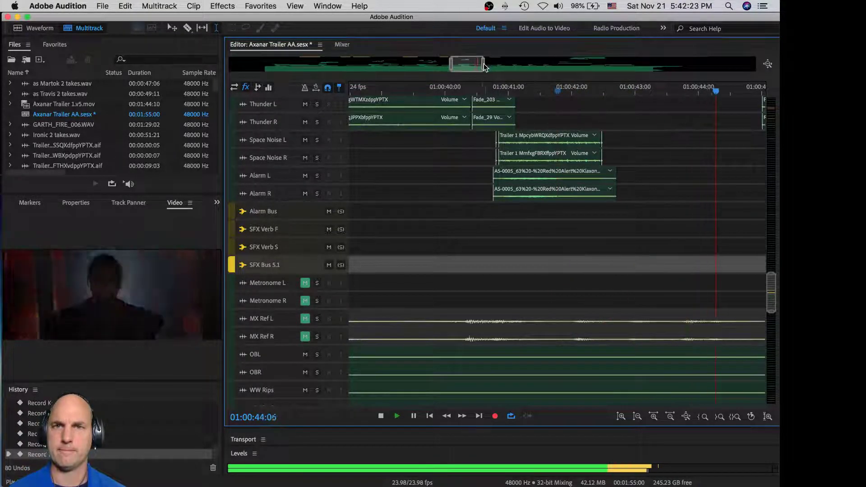
pyautogui.moveTo(483, 63); pyautogui.dragTo(569, 69)
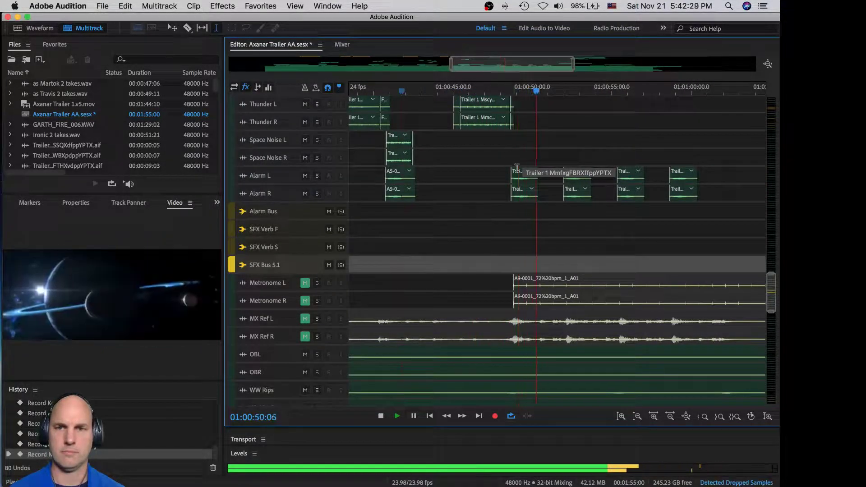
pyautogui.scroll(5, 588, 226)
pyautogui.scroll(-2, 577, 216)
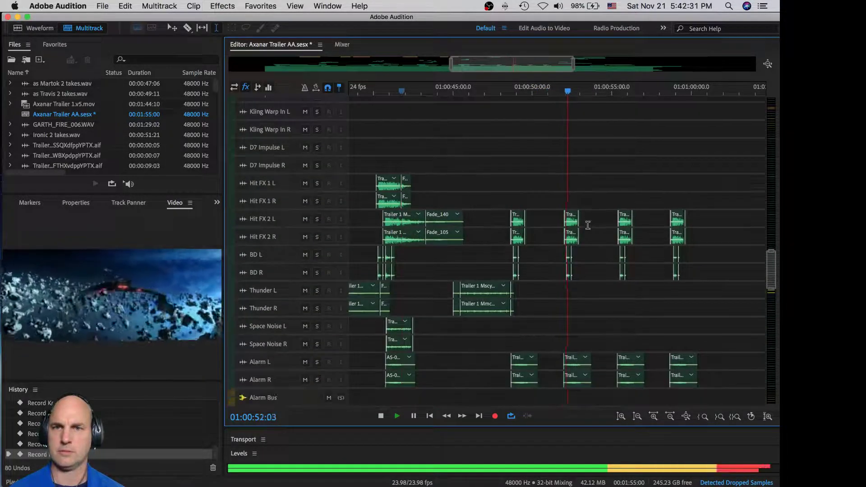
pyautogui.press('space')
# Solo Hit FX 2 L and Hit FX 2 R and audition the hit from 01:00:48:19.
pyautogui.click(512, 184)
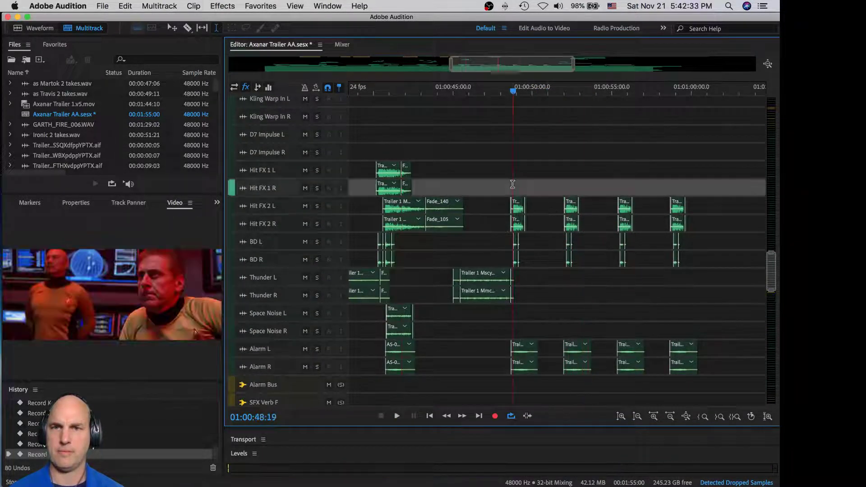
pyautogui.click(317, 206)
pyautogui.click(317, 224)
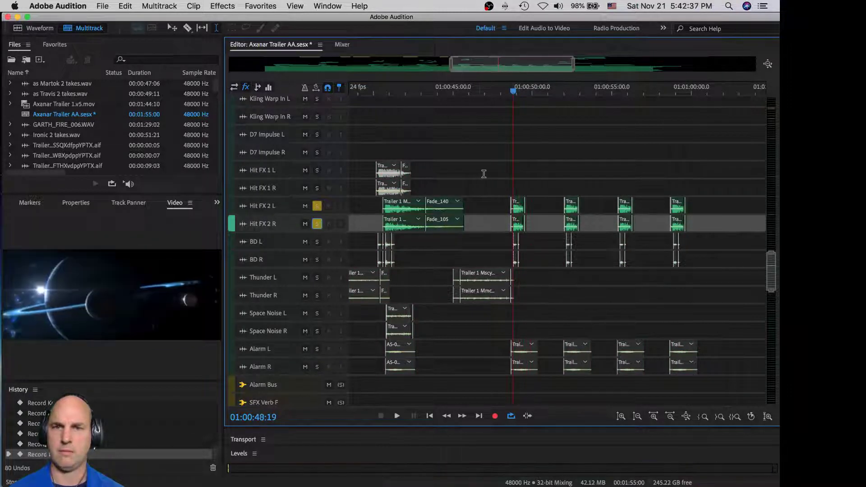
pyautogui.press('space')
# Select the Hit FX 2 L clip at 01:00:48:19 and enlarge the Hit FX 2 R track's height to show its waveform.
pyautogui.press('=')
pyautogui.press('=')
pyautogui.press('=')
pyautogui.press('=')
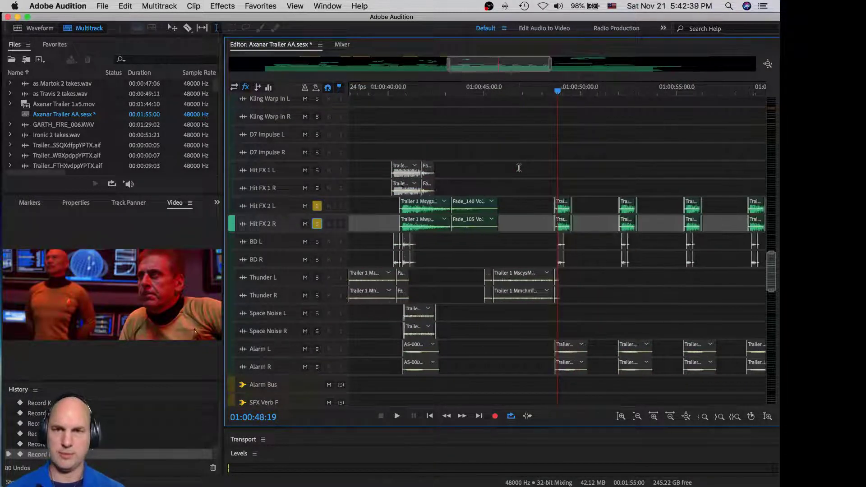
pyautogui.press('=')
pyautogui.press('=')
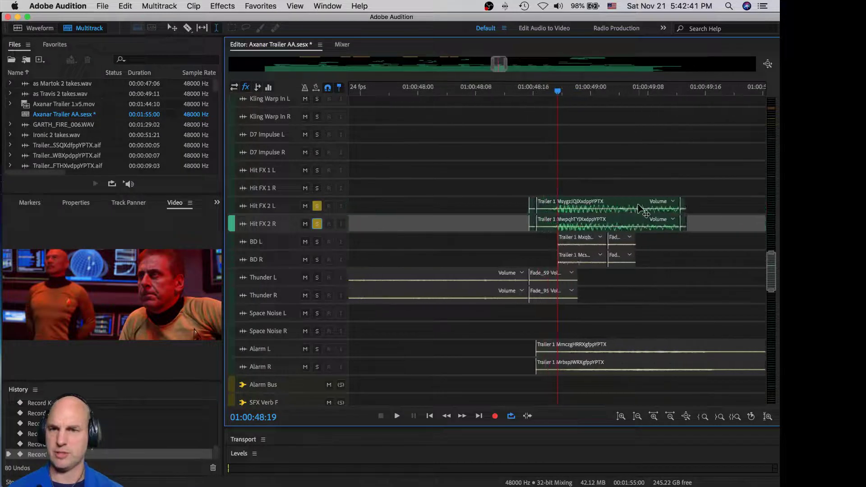
pyautogui.click(675, 206)
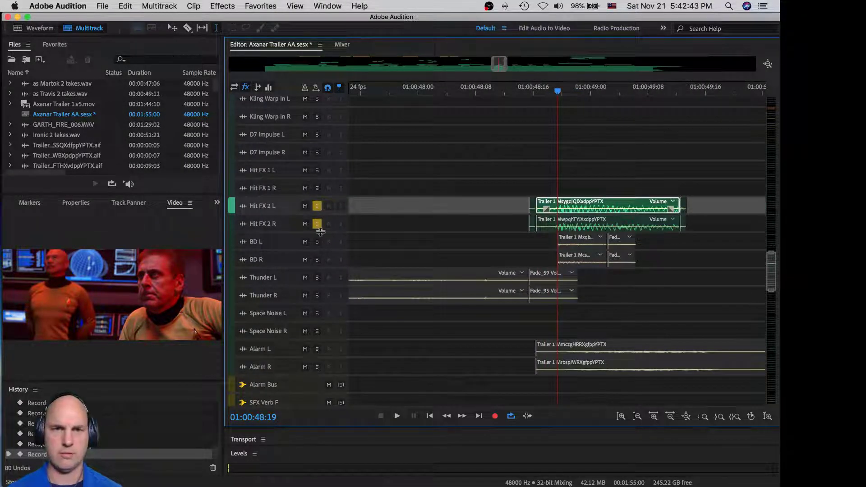
pyautogui.moveTo(320, 232); pyautogui.dragTo(321, 280)
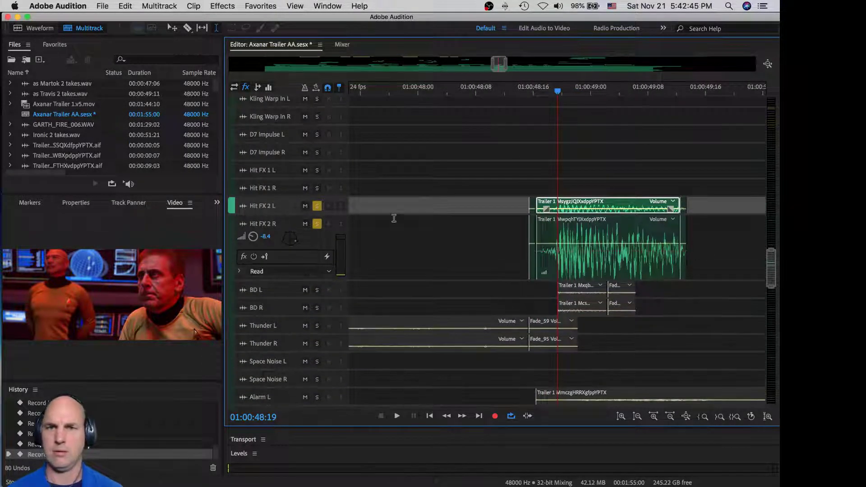
# Fade out the Hit FX 2 L and Hit FX 2 R clips from about 01:00:49:06 to their ends.
pyautogui.moveTo(312, 214); pyautogui.dragTo(312, 264)
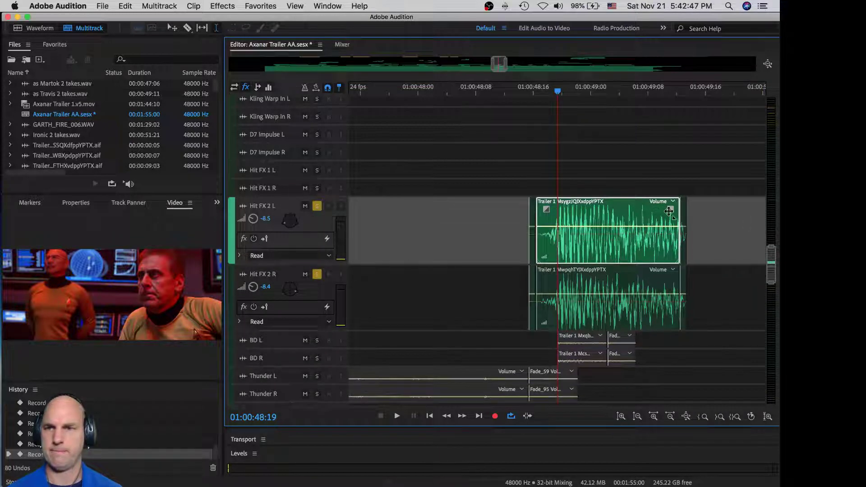
pyautogui.moveTo(666, 210); pyautogui.dragTo(638, 210)
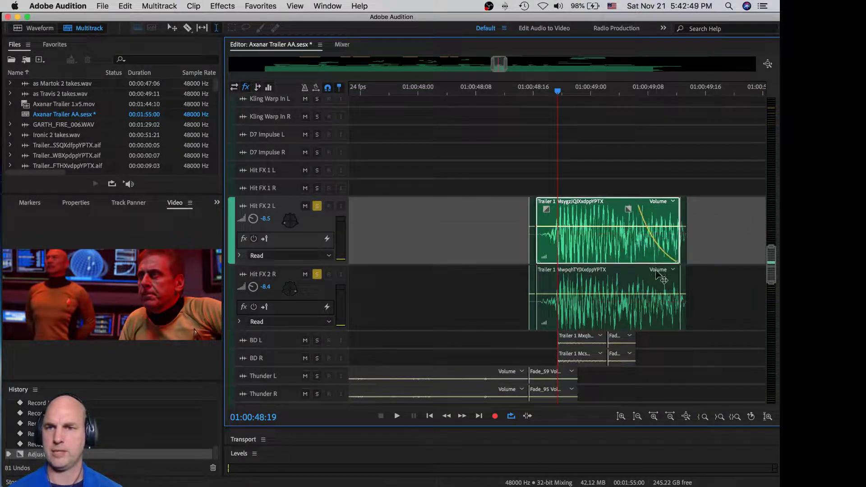
pyautogui.click(636, 276)
pyautogui.moveTo(670, 277); pyautogui.dragTo(626, 298)
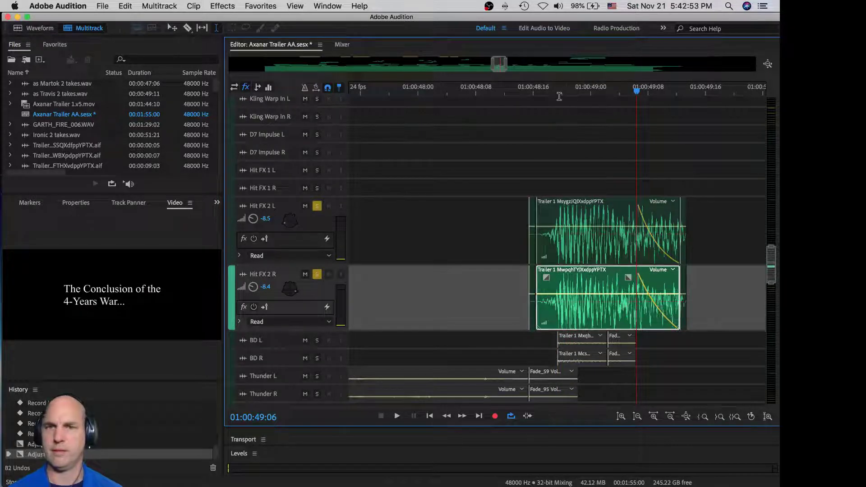
# Audition the soloed, faded Hit FX 2 clips from about 01:00:48:09.
pyautogui.click(489, 89)
pyautogui.press('space')
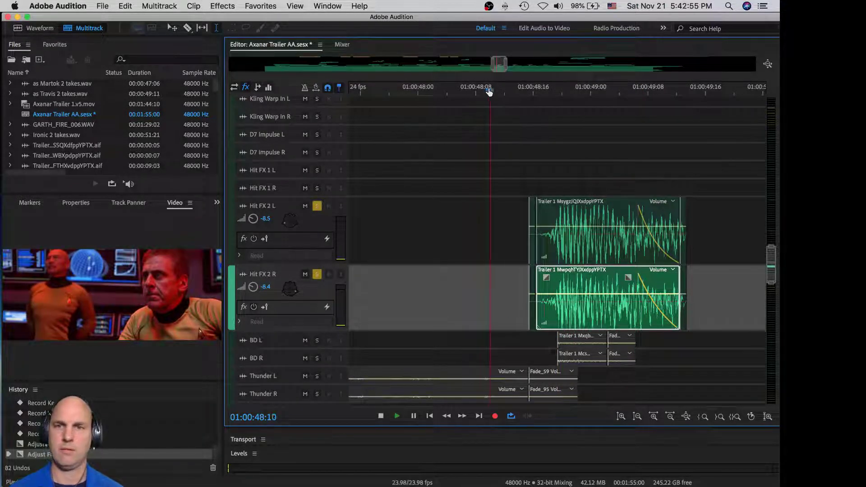
pyautogui.click(477, 146)
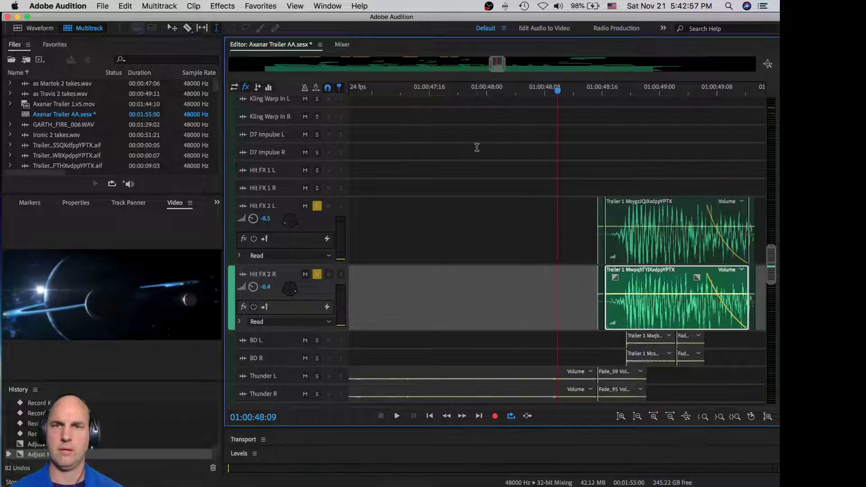
pyautogui.press('space')
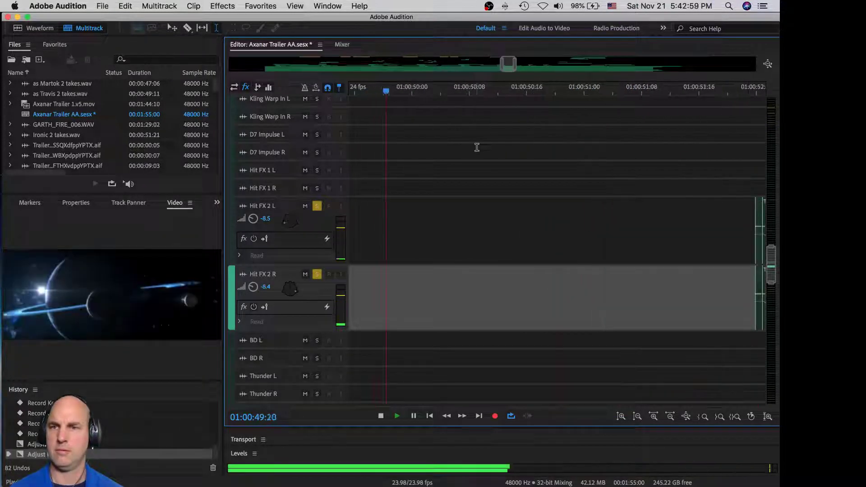
# Delete the leftover clip slivers after the Hit FX 2 L and R fades and audition the hit from 01:00:48:09.
pyautogui.click(751, 250)
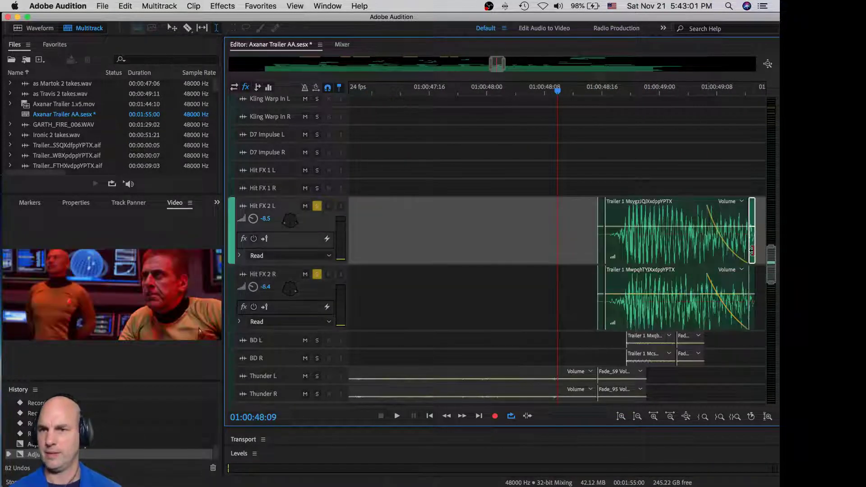
pyautogui.click(752, 291)
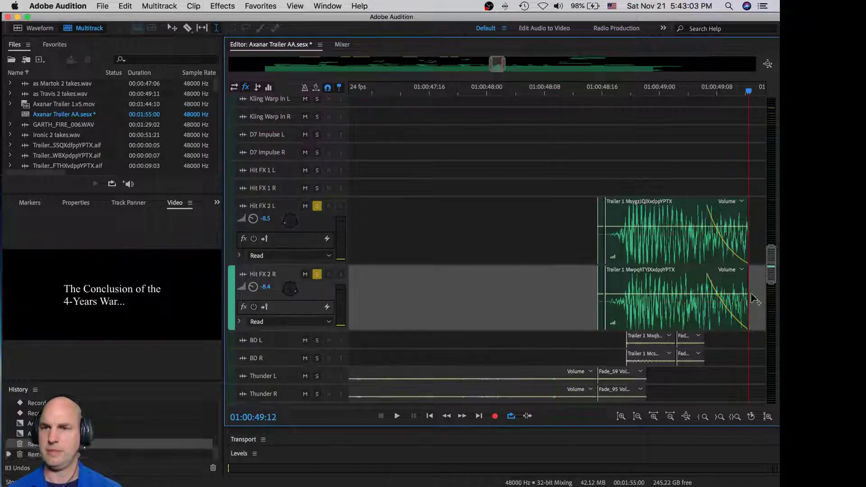
pyautogui.press('space')
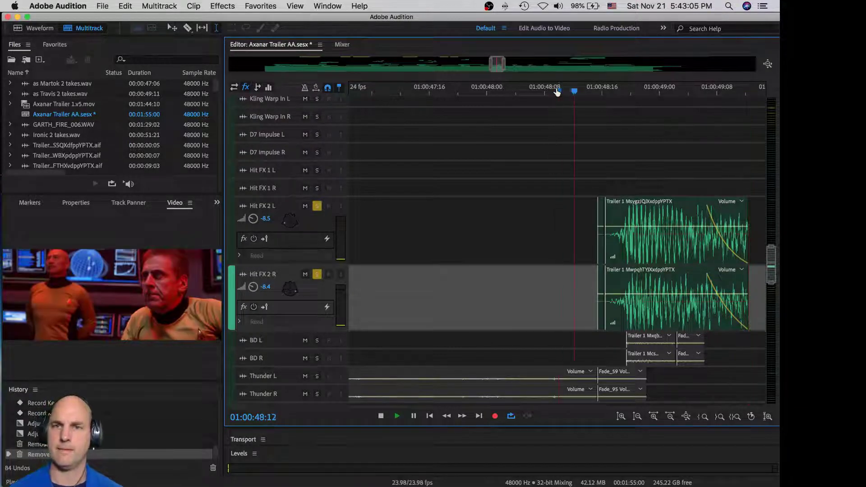
pyautogui.click(557, 90)
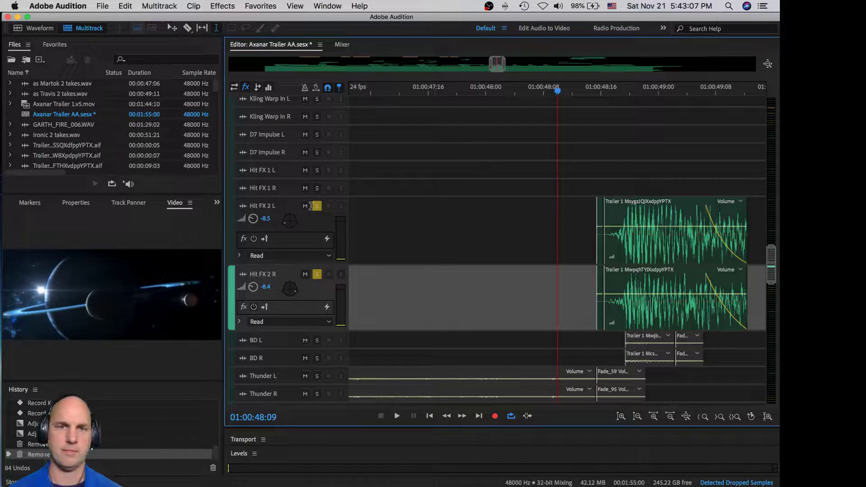
# Clear the solos on Hit FX 2 L and R and play the full mix from 01:00:48:09.
pyautogui.click(318, 276)
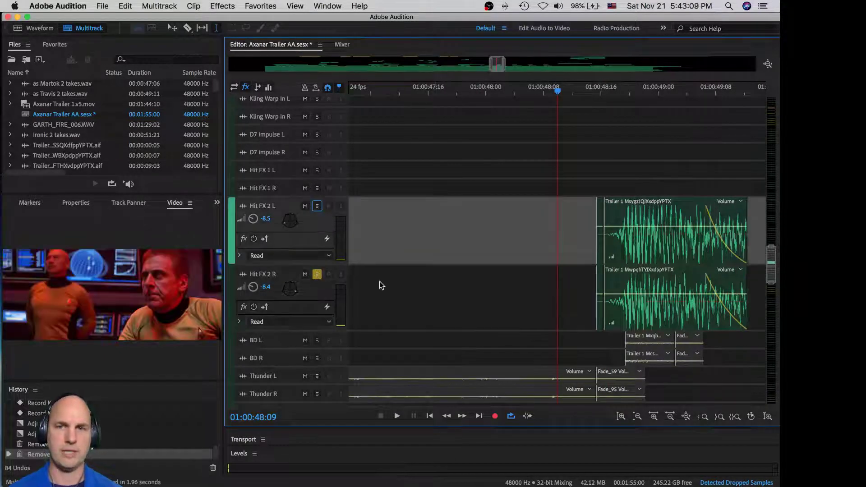
pyautogui.press('space')
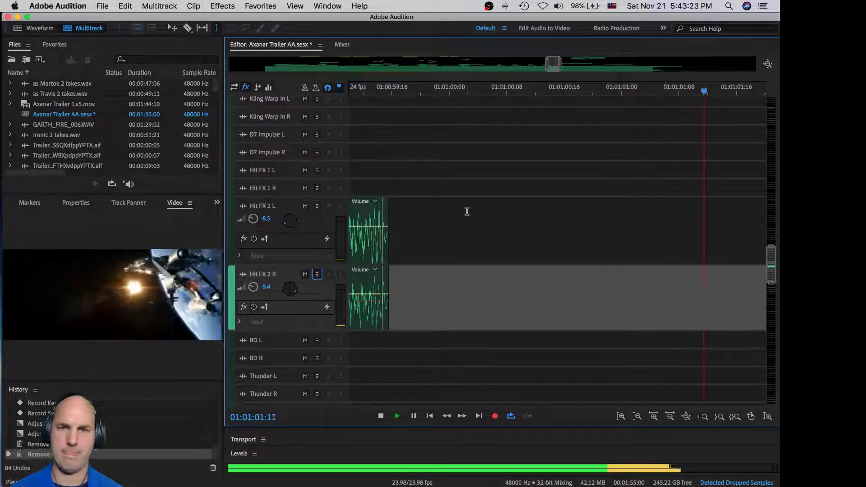
pyautogui.press('space')
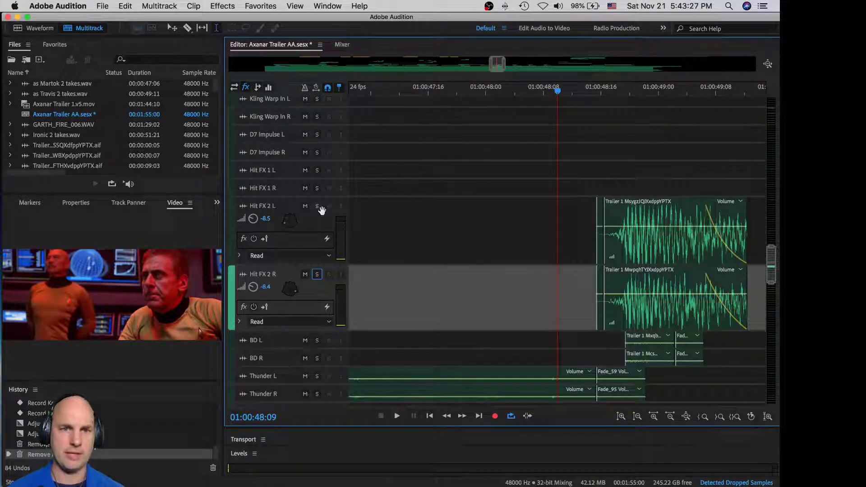
# Check the live stream windows in OBS and Google Chrome and return to Adobe Audition.
pyautogui.press('super+Tab')
pyautogui.press('super+Tab')
pyautogui.press('super+shift+Tab')
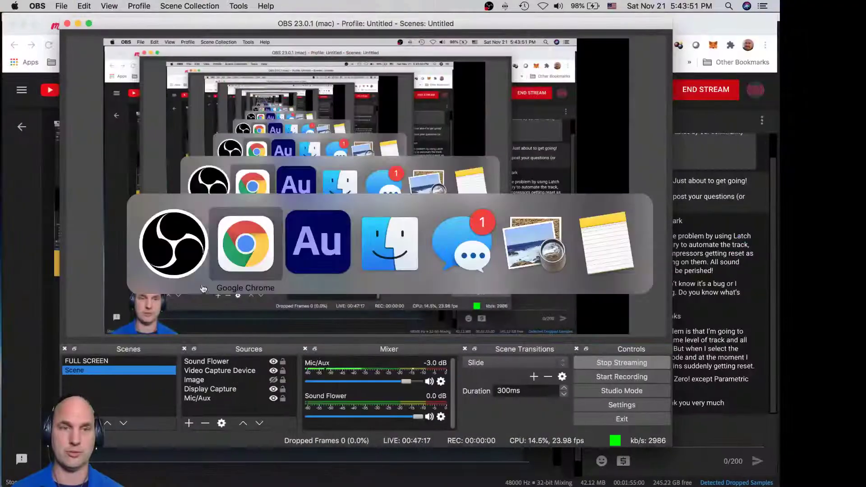
pyautogui.click(291, 251)
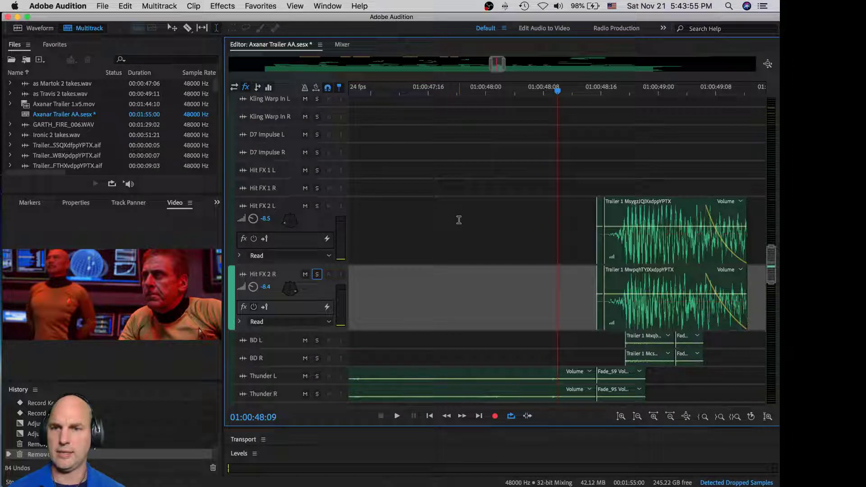
# Replay the title hits from 01:00:48:09 and look over the effects tracks and buses in the mixer.
pyautogui.press('space')
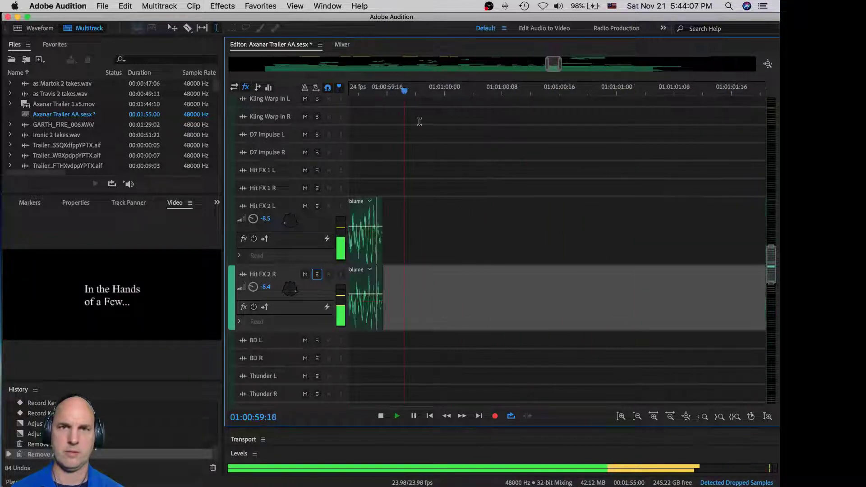
pyautogui.click(342, 44)
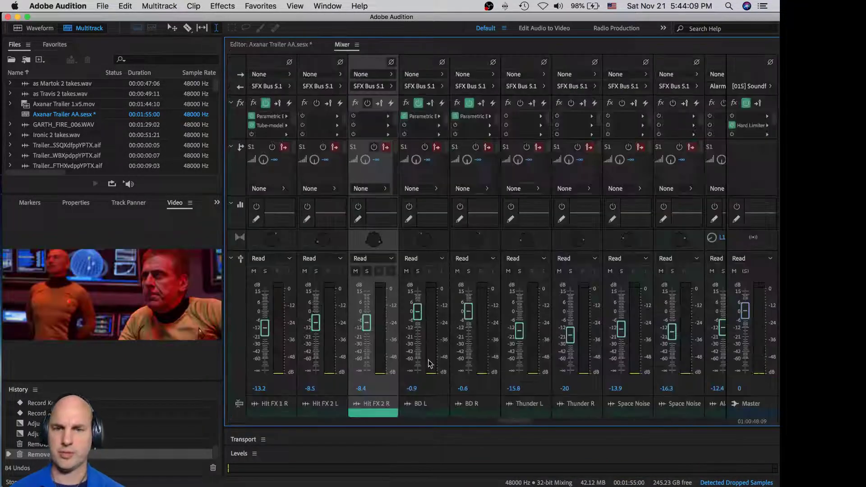
pyautogui.moveTo(513, 416); pyautogui.dragTo(534, 423)
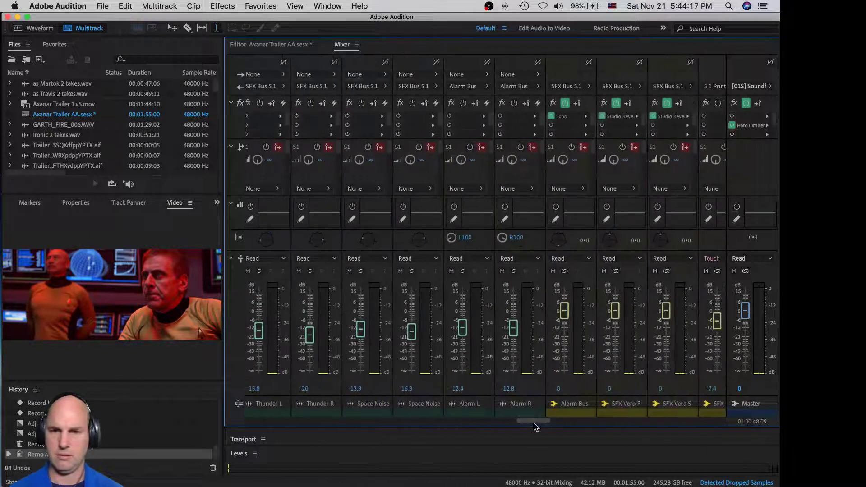
pyautogui.click(272, 47)
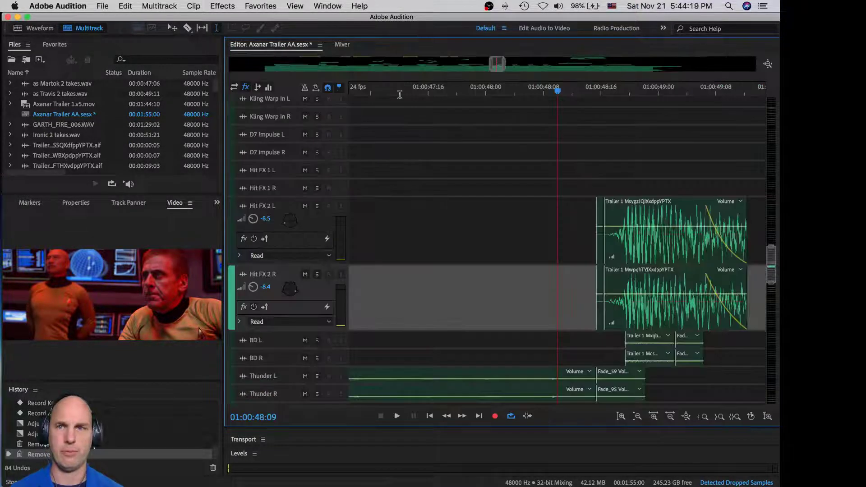
# Play back from 01:01:00:00, just after the last Hit FX 2 hit, while examining the effects clips in the multitrack editor.
pyautogui.press('-')
pyautogui.press('-')
pyautogui.press('-')
pyautogui.press('-')
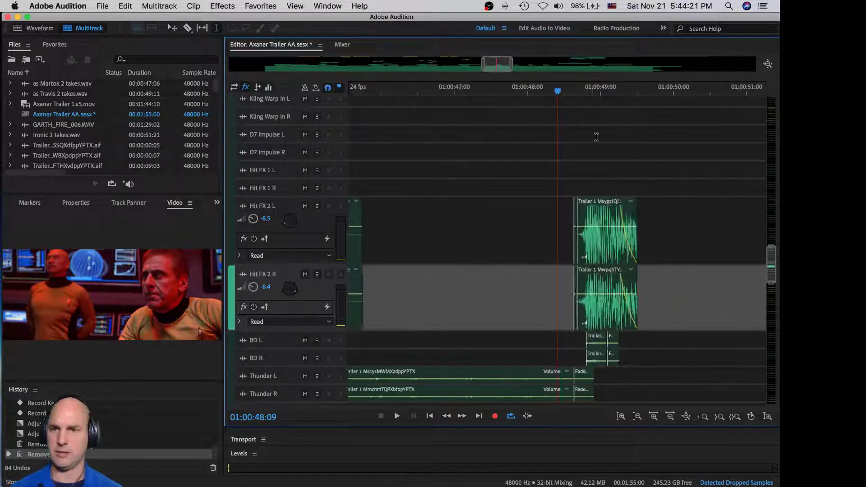
pyautogui.press('-')
pyautogui.press('-')
pyautogui.press('-')
pyautogui.press('-')
pyautogui.press('-')
pyautogui.press('-')
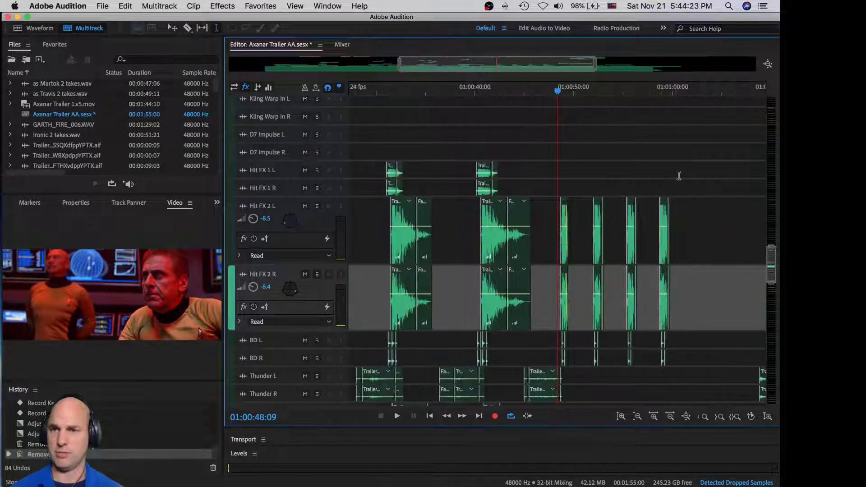
pyautogui.click(663, 184)
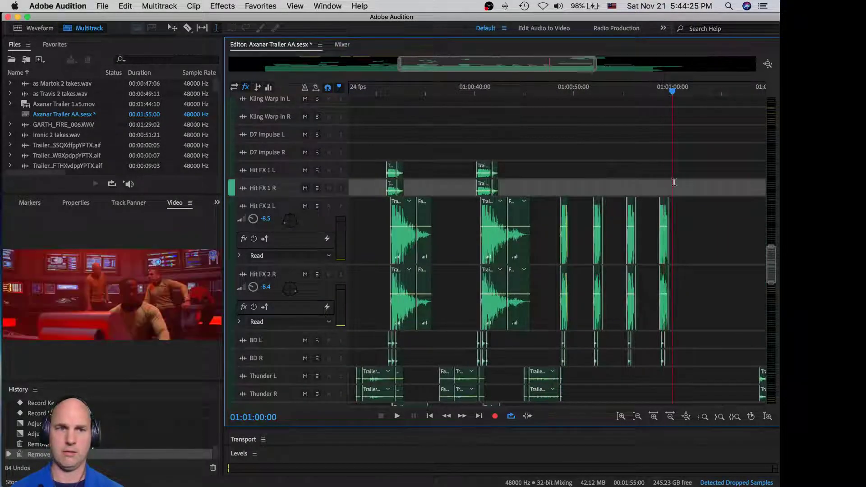
pyautogui.press('space')
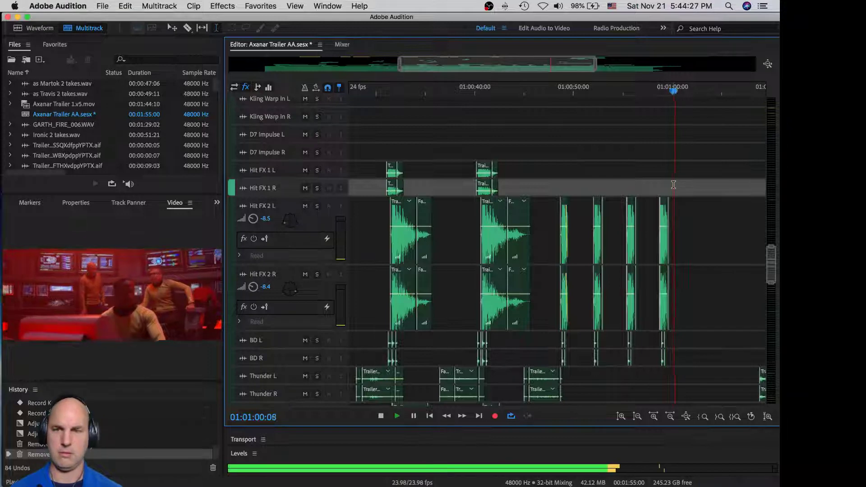
pyautogui.press('=')
pyautogui.press('=')
pyautogui.press('=')
pyautogui.press('=')
pyautogui.press('=')
pyautogui.press('=')
pyautogui.press('=')
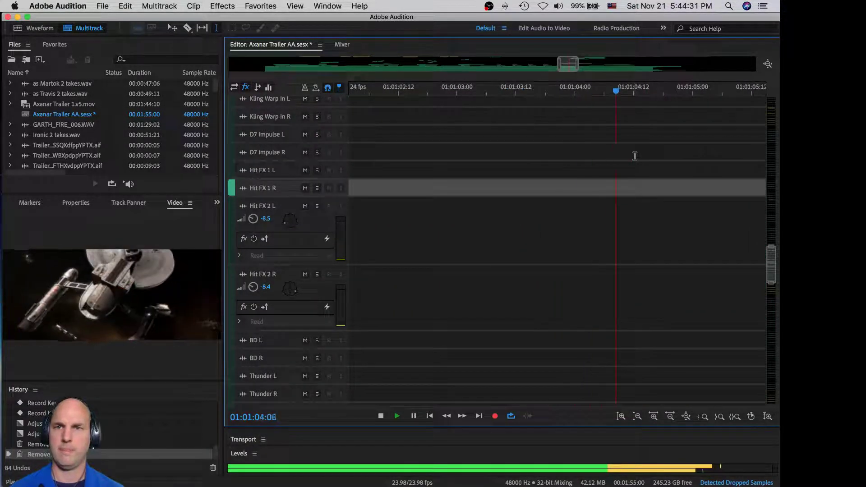
pyautogui.press('-')
pyautogui.press('-')
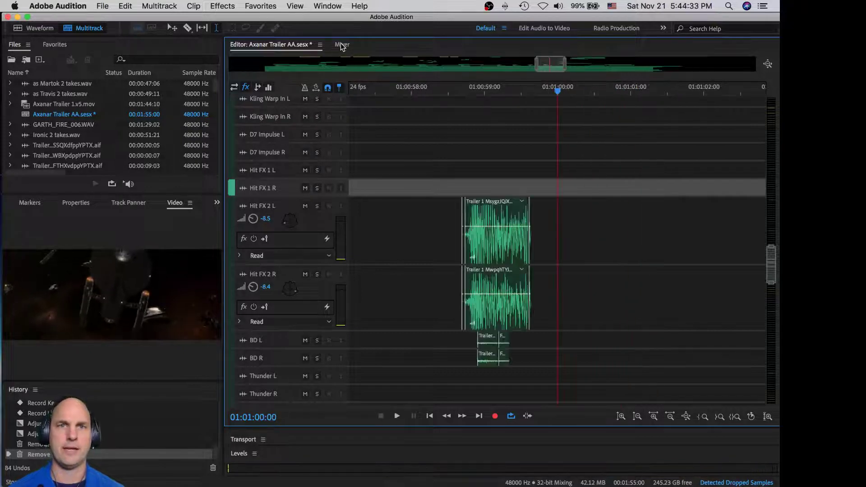
# Solo both Sub Sweep tracks in the mixer, audition them from 01:01:00:00, and clear the solos.
pyautogui.click(342, 45)
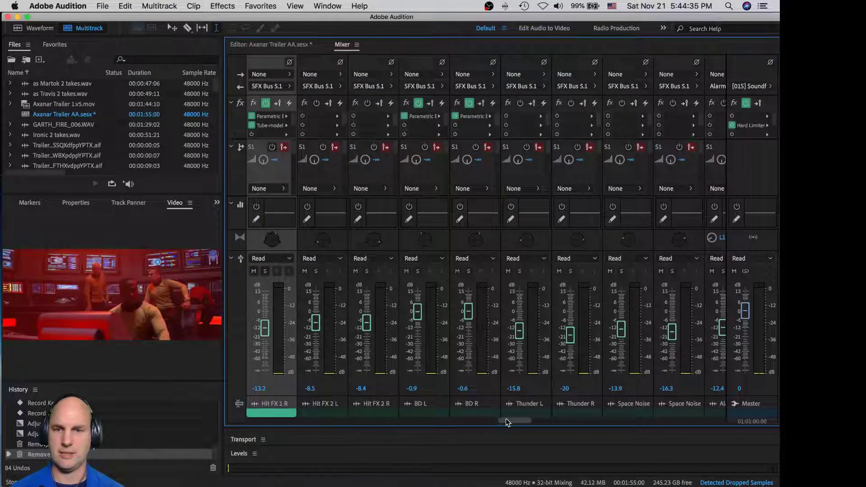
pyautogui.moveTo(513, 421); pyautogui.dragTo(451, 419)
pyautogui.press('space')
pyautogui.click(353, 271)
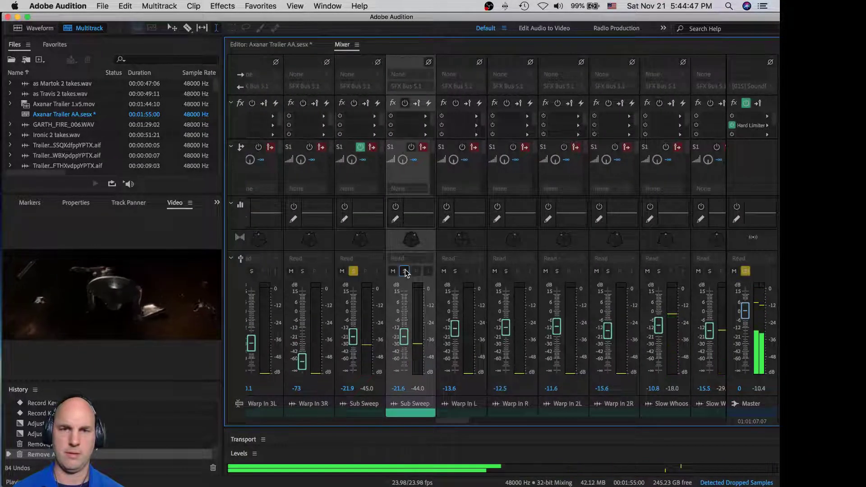
pyautogui.click(404, 271)
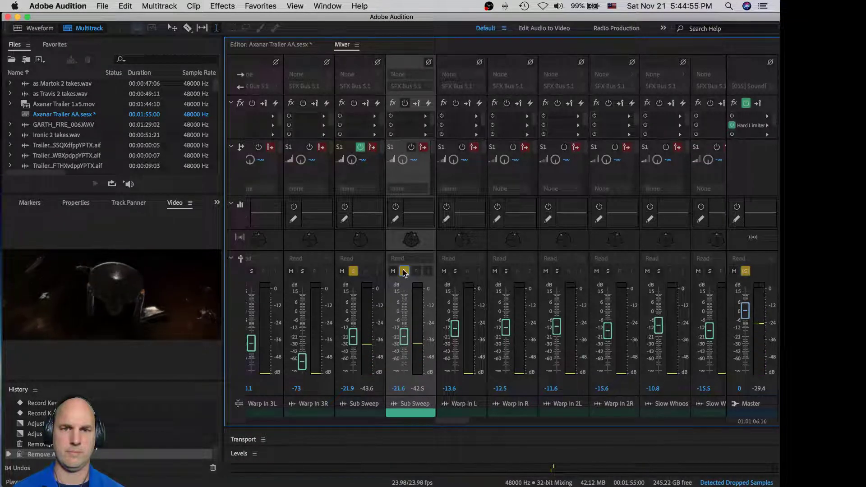
pyautogui.click(404, 271)
pyautogui.press('space')
pyautogui.click(354, 271)
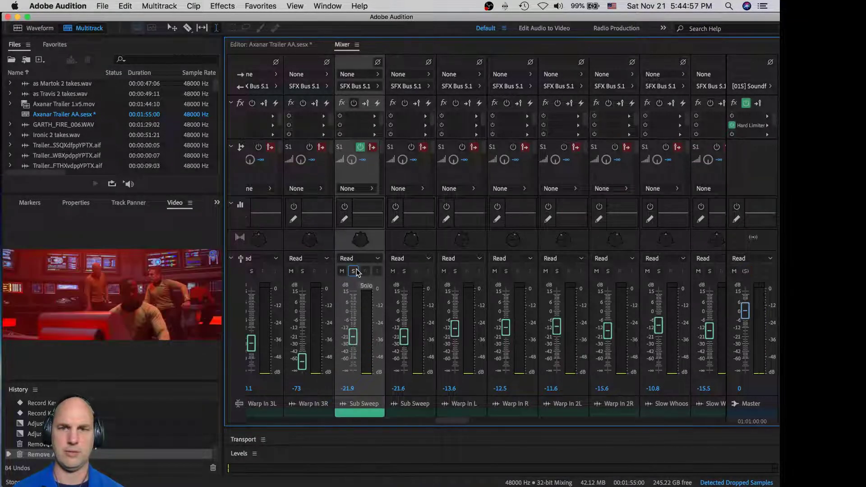
# Play the mix from 01:01:00:00, solo both Slow Whoos tracks to audition them, and clear the solos.
pyautogui.press('space')
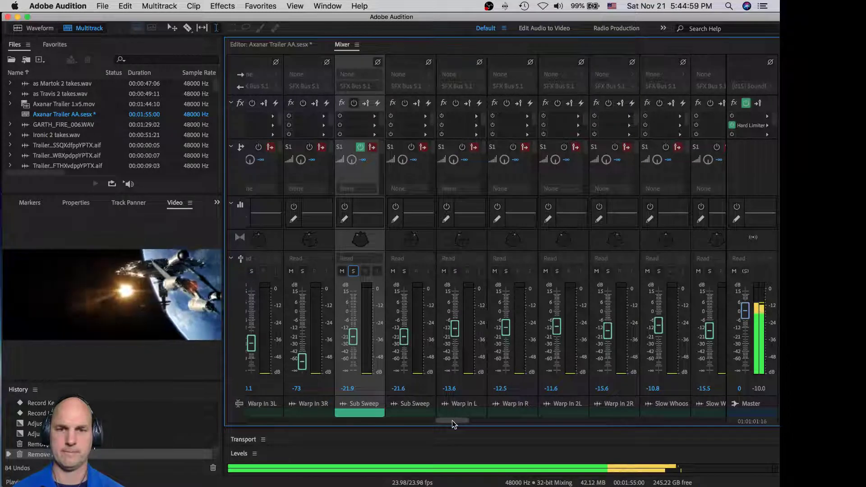
pyautogui.moveTo(451, 420); pyautogui.dragTo(432, 420)
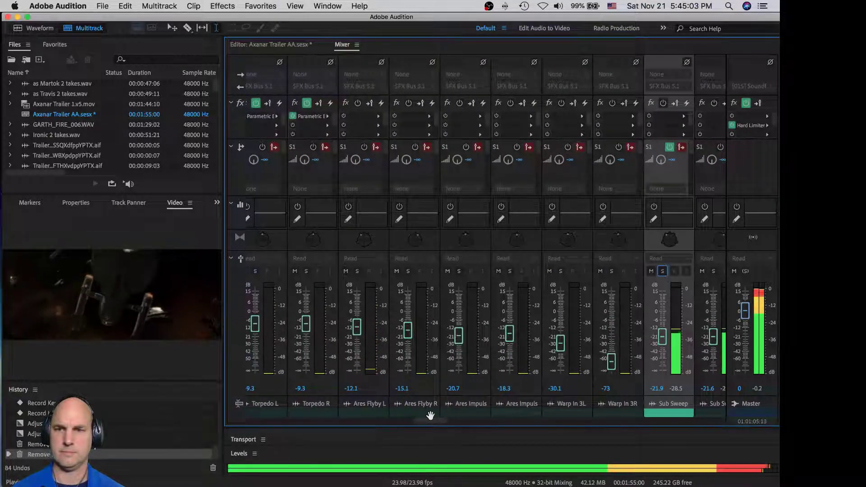
pyautogui.moveTo(430, 415); pyautogui.dragTo(475, 417)
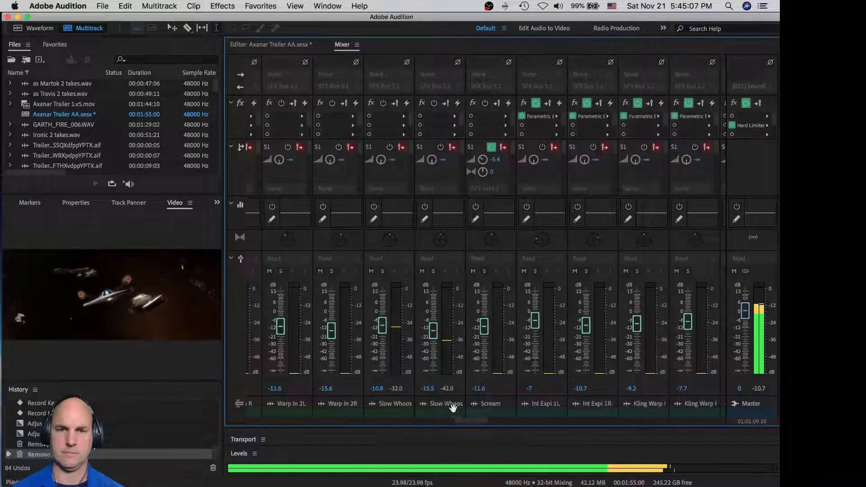
pyautogui.click(382, 271)
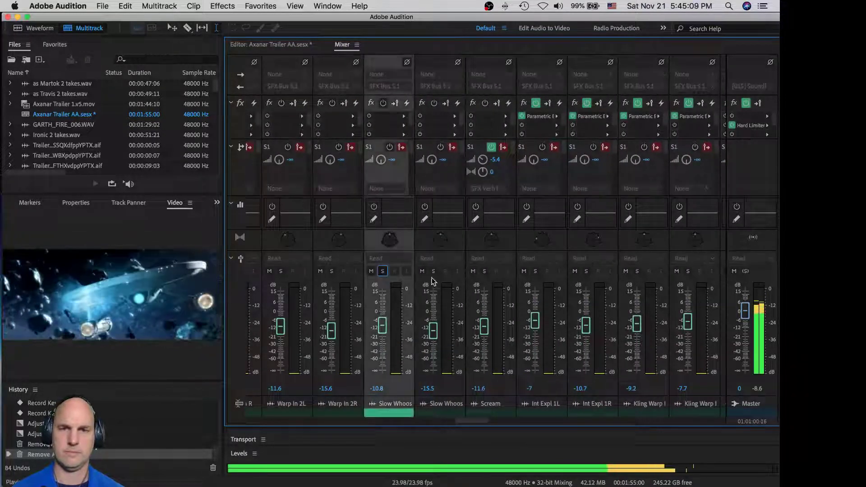
pyautogui.click(433, 271)
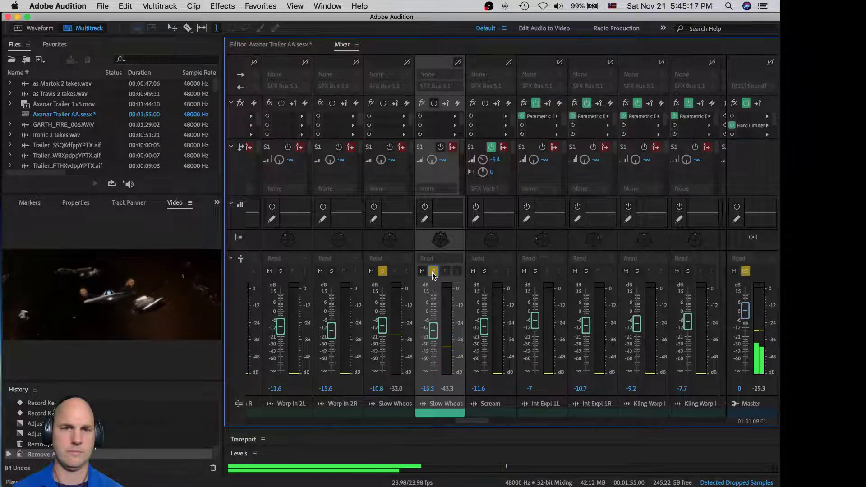
pyautogui.press('space')
pyautogui.click(432, 272)
pyautogui.click(382, 271)
# Pan Slow Whoos R to about -29° with 43% LFE, and Slow Whoos L to about 29° with 47% LFE.
pyautogui.doubleClick(387, 244)
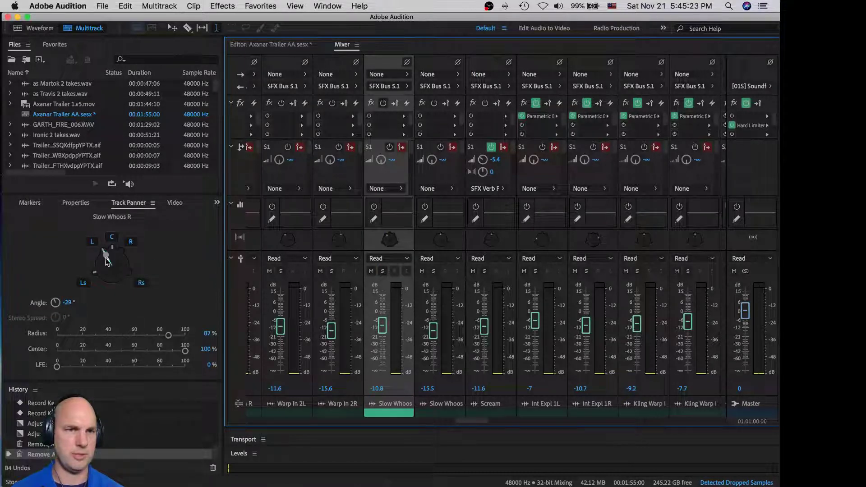
pyautogui.click(447, 247)
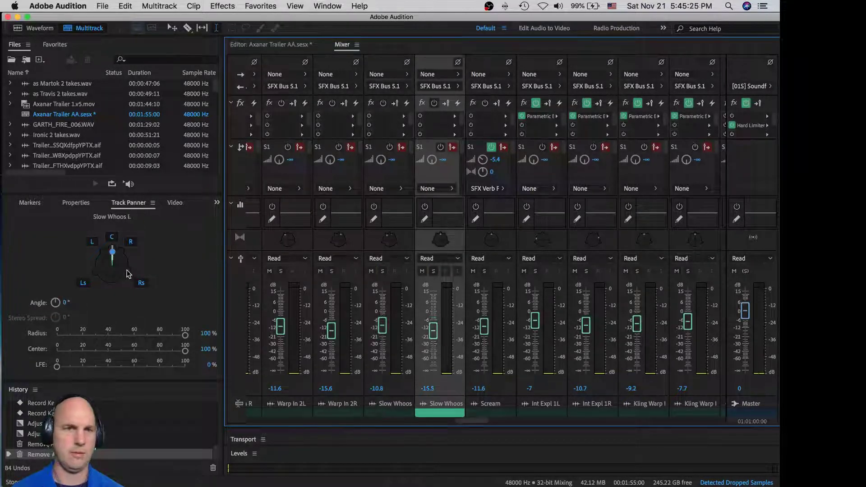
pyautogui.moveTo(114, 251); pyautogui.dragTo(116, 258)
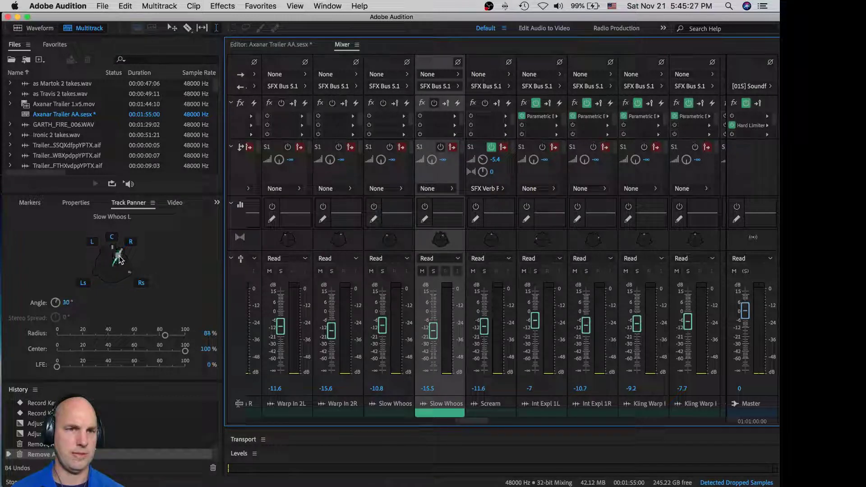
pyautogui.click(116, 367)
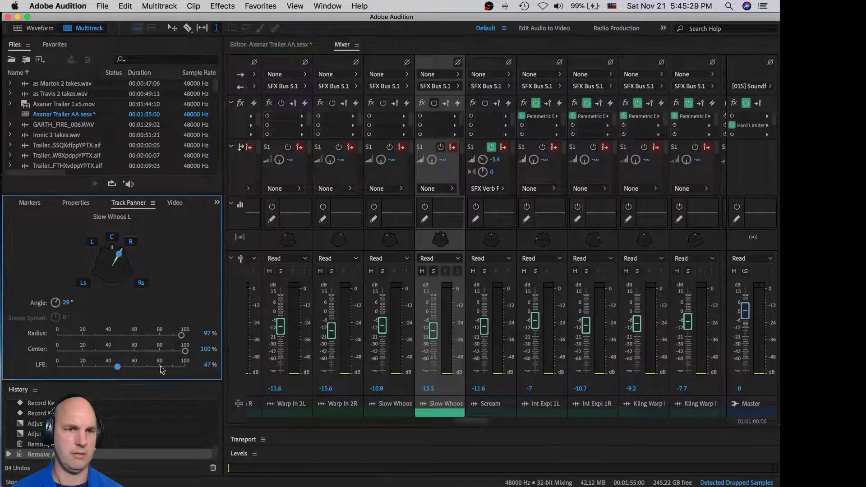
pyautogui.click(387, 244)
pyautogui.click(113, 367)
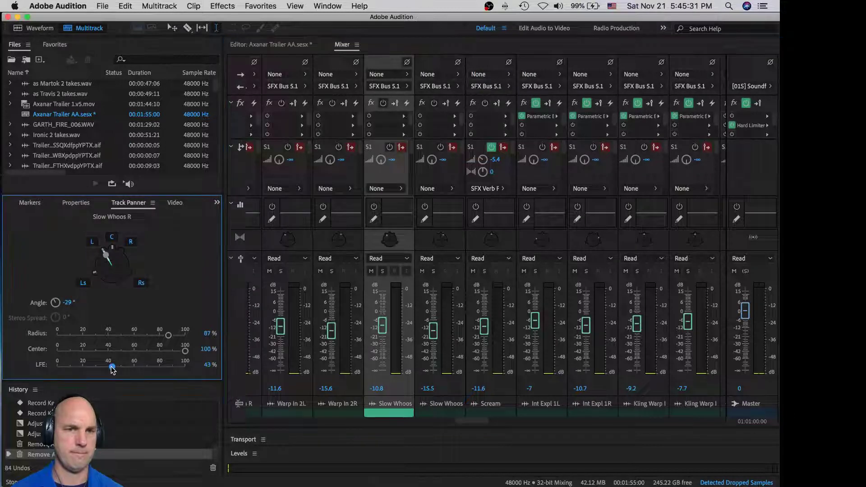
# Play the mix from 01:01:00:00 and solo both Shuttle Impuls tracks to audition them.
pyautogui.press('space')
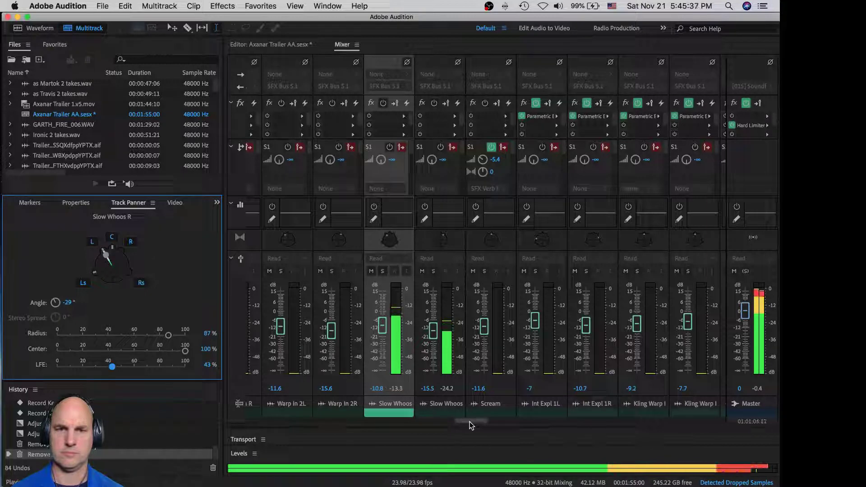
pyautogui.moveTo(469, 424); pyautogui.dragTo(306, 422)
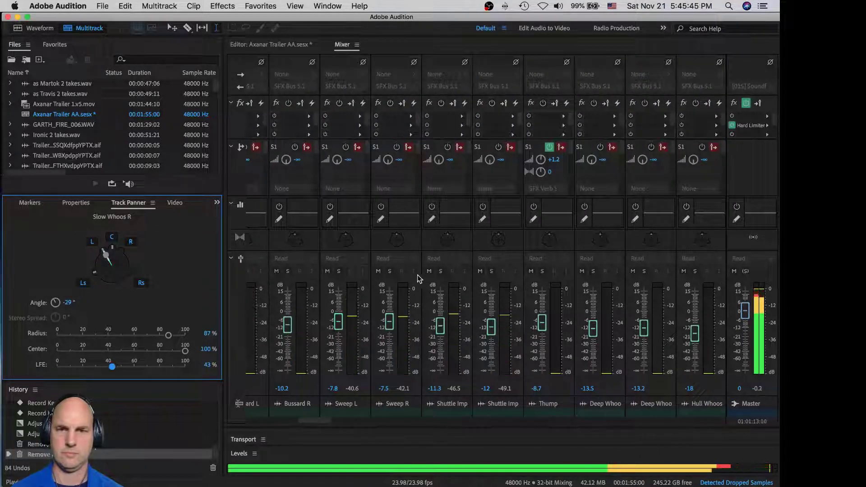
pyautogui.click(442, 271)
pyautogui.click(491, 270)
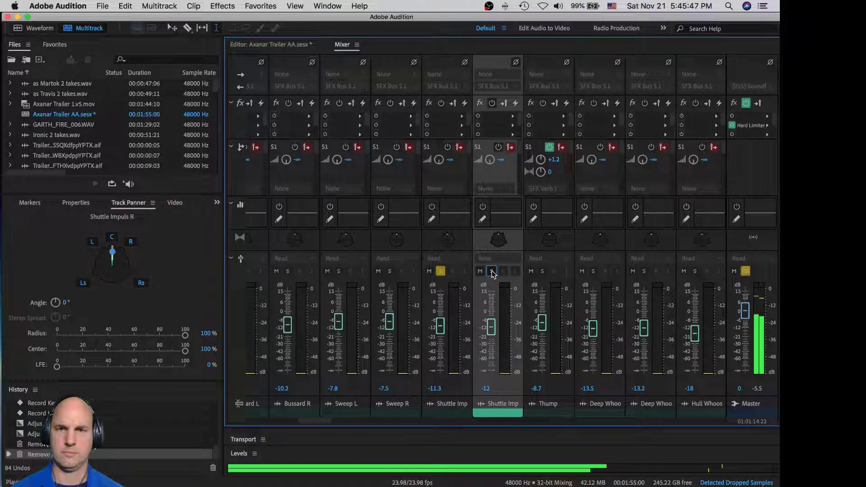
pyautogui.press('space')
# Return Shuttle Impuls L's pan to near centre at about 2° and undock the Track Panner into its own floating window.
pyautogui.click(444, 244)
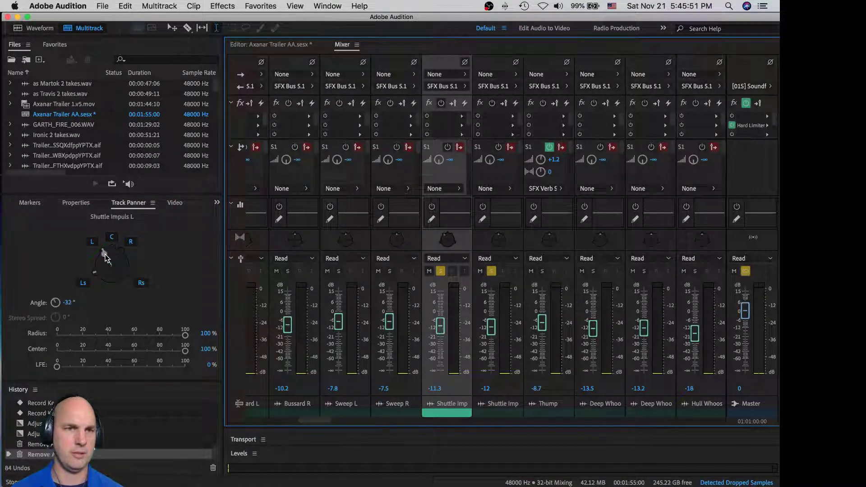
pyautogui.moveTo(107, 254); pyautogui.dragTo(112, 255)
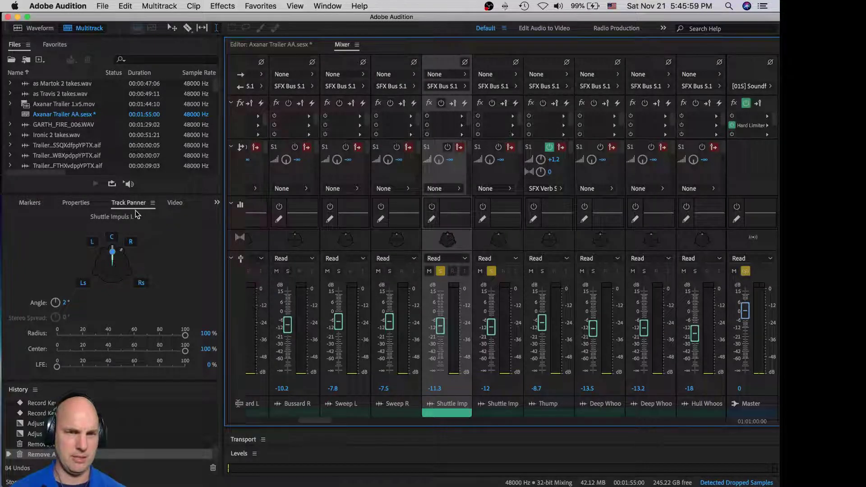
pyautogui.click(152, 203)
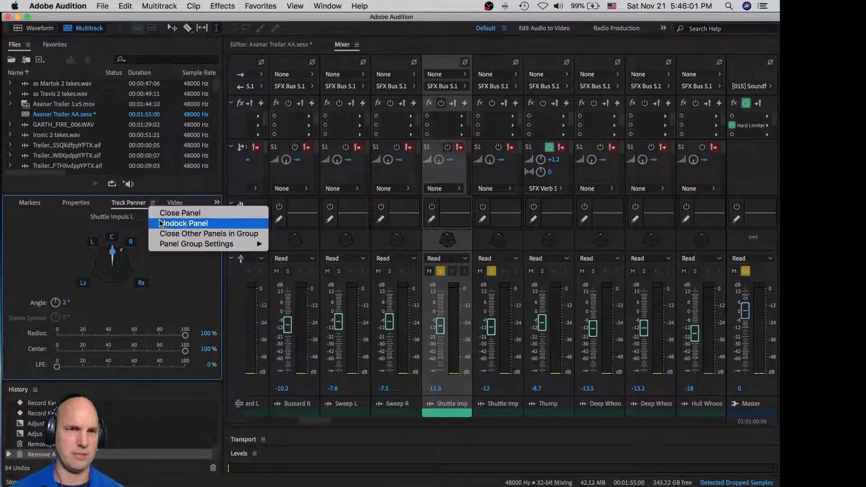
pyautogui.click(158, 224)
pyautogui.moveTo(142, 191); pyautogui.dragTo(695, 38)
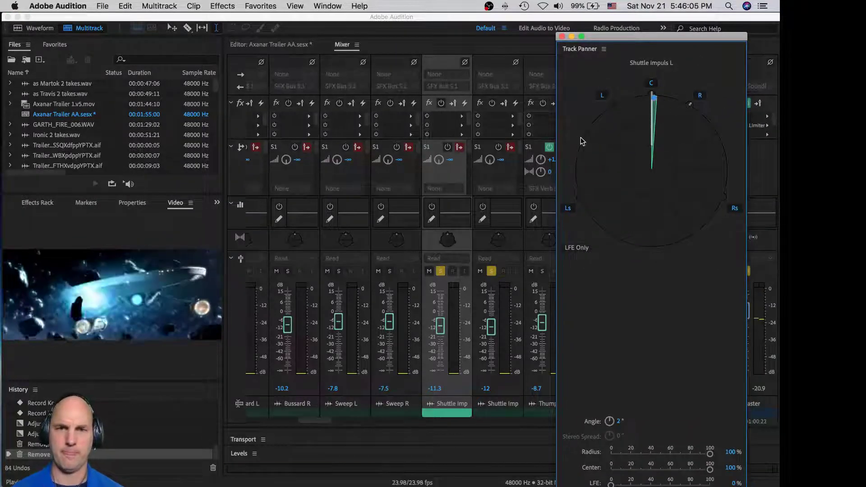
# Set the automation mode of both Shuttle Impuls tracks to Touch.
pyautogui.click(446, 258)
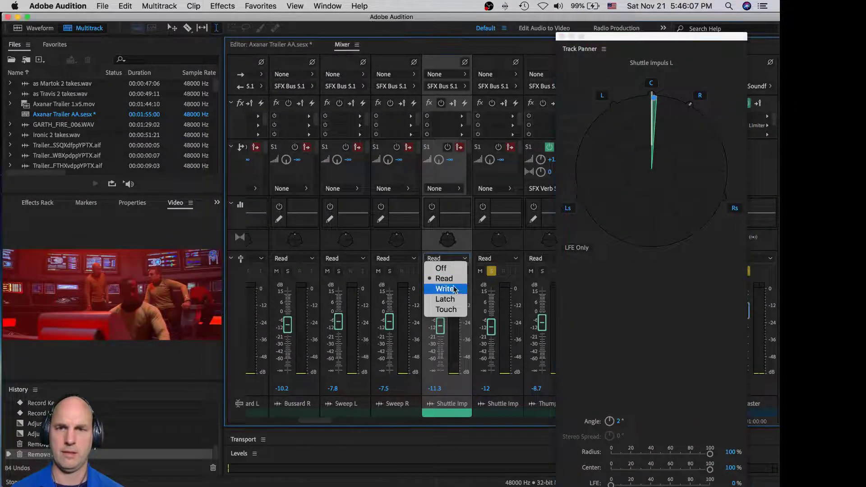
pyautogui.click(444, 310)
pyautogui.click(513, 261)
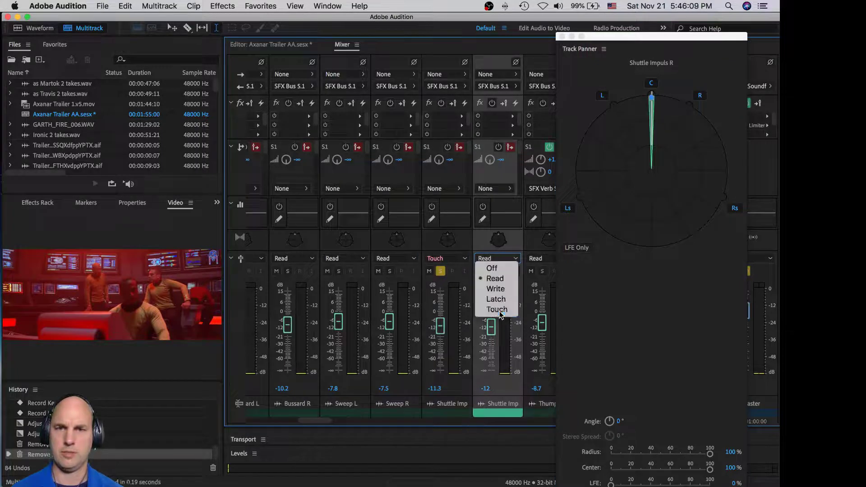
pyautogui.click(494, 310)
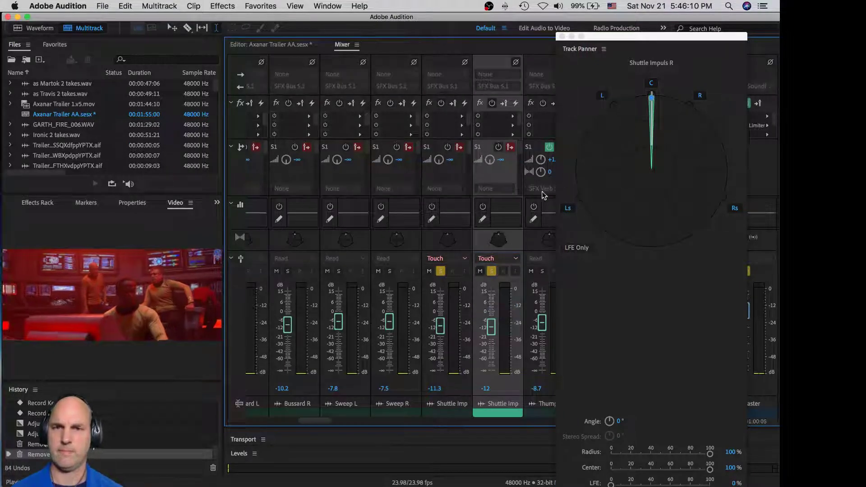
# Record surround pan automation on Shuttle Impuls L during playback, sweeping from near centre to about -15°.
pyautogui.click(452, 384)
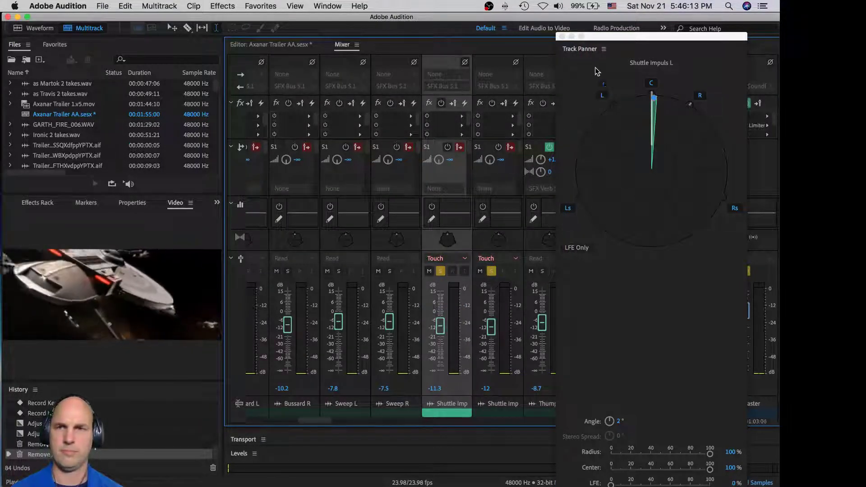
pyautogui.moveTo(650, 103); pyautogui.dragTo(648, 103)
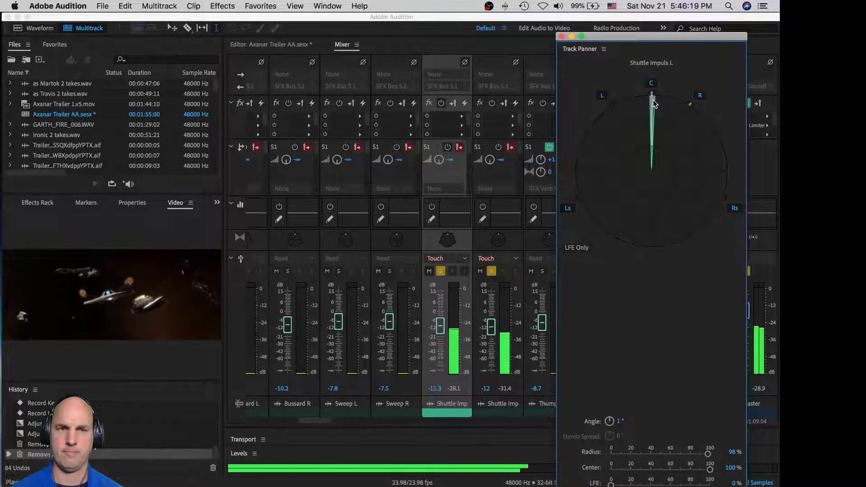
pyautogui.moveTo(652, 104); pyautogui.dragTo(633, 101)
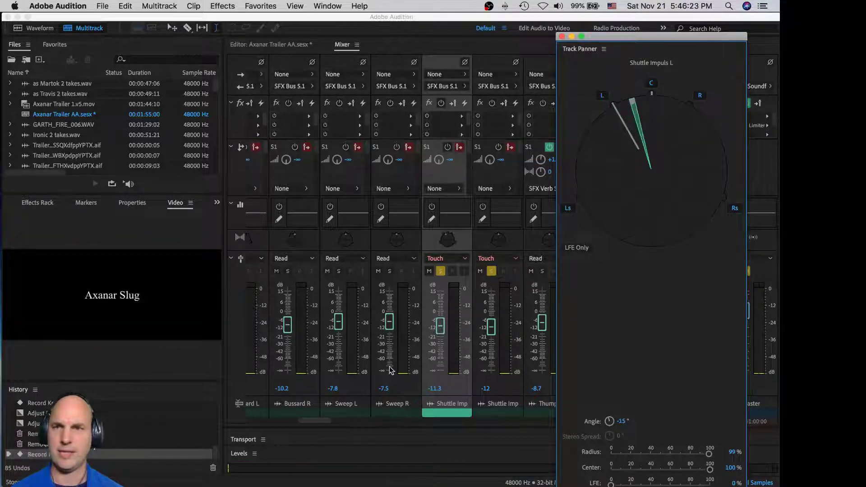
pyautogui.press('space')
# Record surround pan automation on Shuttle Impuls R during playback from 01:01:00:00, sweeping from centre to about 30°.
pyautogui.click(505, 391)
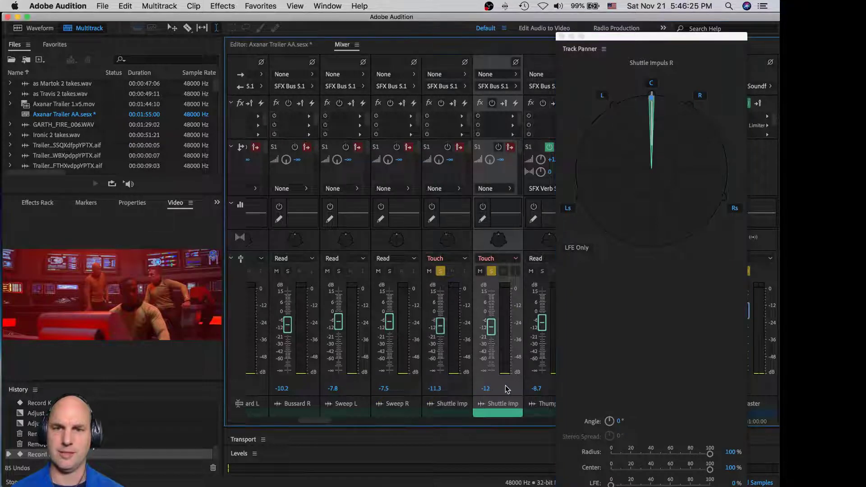
pyautogui.press('space')
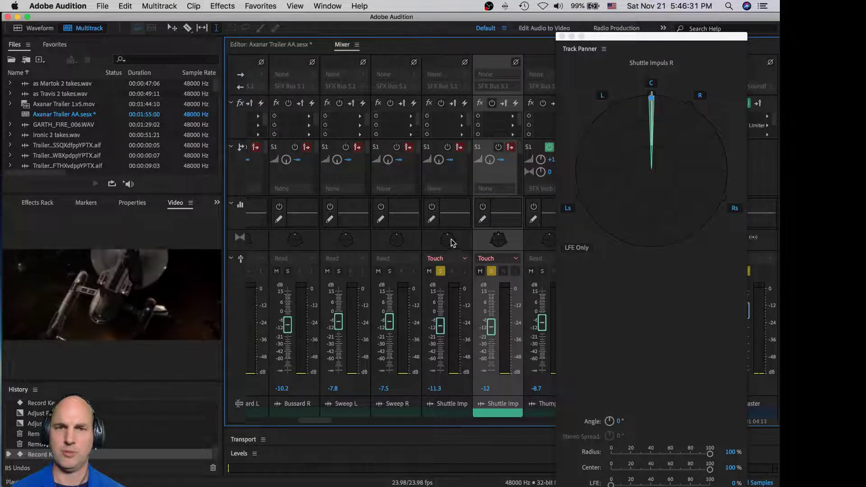
pyautogui.click(653, 100)
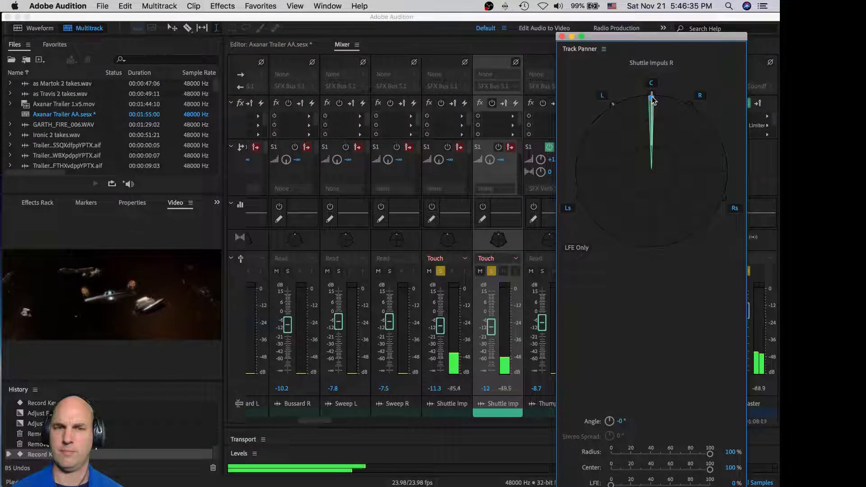
pyautogui.moveTo(653, 101); pyautogui.dragTo(688, 107)
pyautogui.press('space')
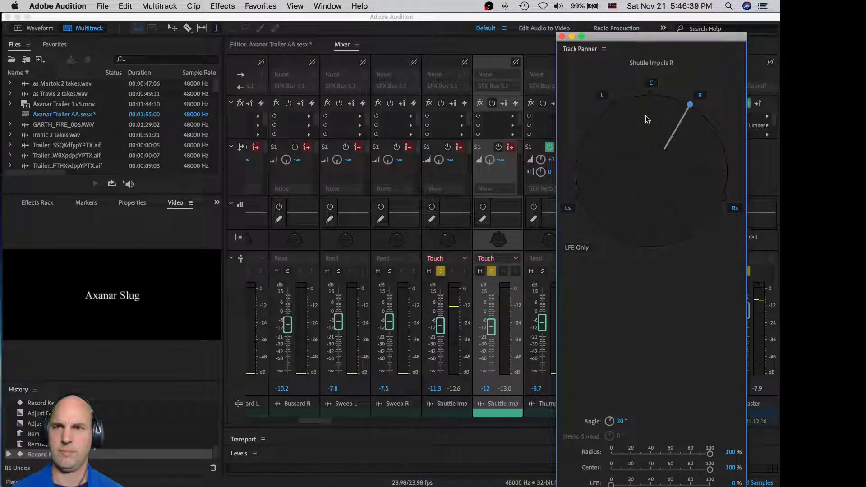
# Clear the solos on both Shuttle Impuls tracks and set their automation modes back to Read.
pyautogui.click(491, 271)
pyautogui.click(435, 272)
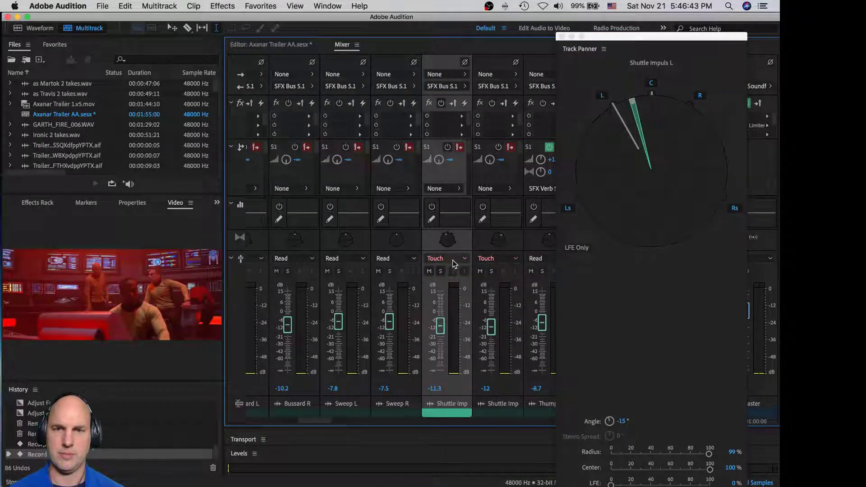
pyautogui.click(454, 260)
pyautogui.click(444, 279)
pyautogui.click(500, 258)
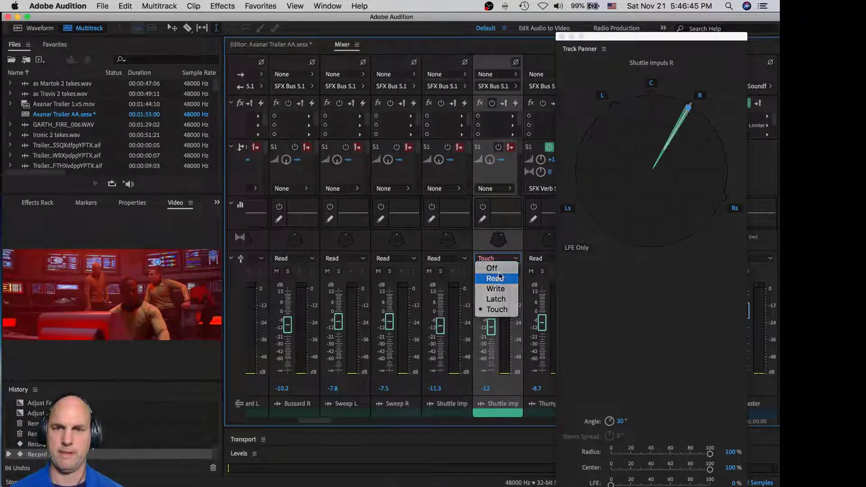
pyautogui.click(496, 278)
# Play the mix from 01:01:00:00, then pull the Thump track's pan near the middle of the surround field, about 6°, with Center at 0%.
pyautogui.moveTo(593, 42); pyautogui.dragTo(642, 48)
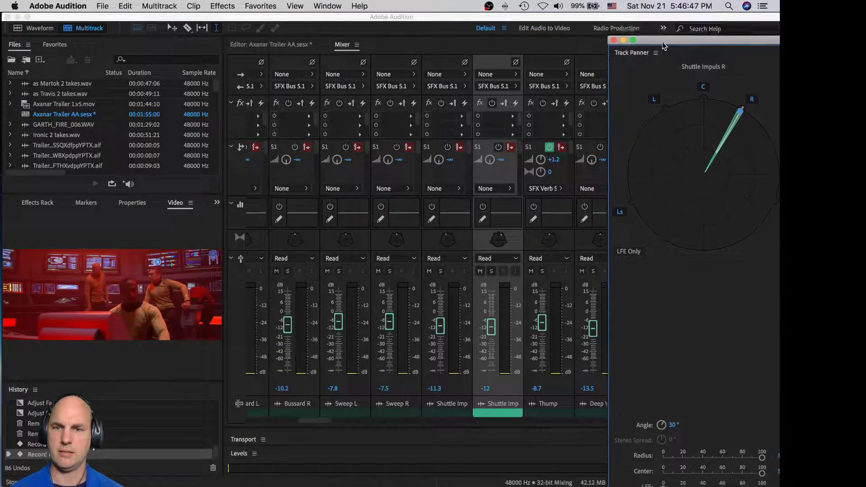
pyautogui.moveTo(318, 420); pyautogui.dragTo(331, 420)
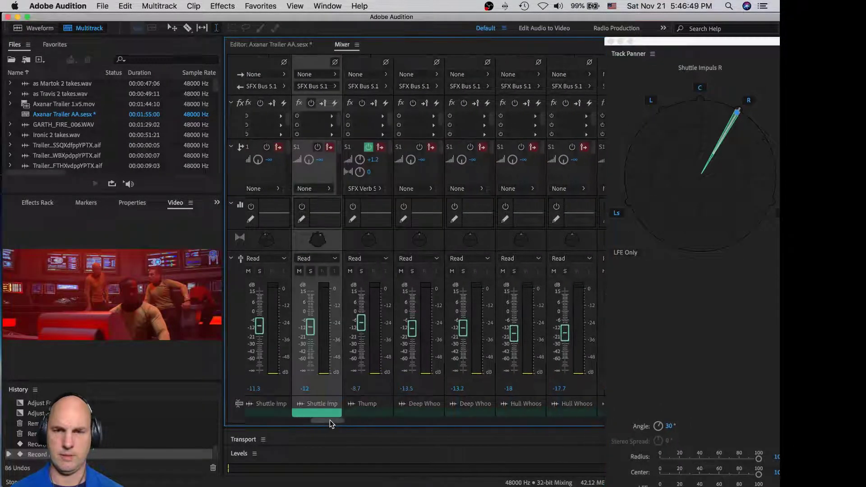
pyautogui.press('space')
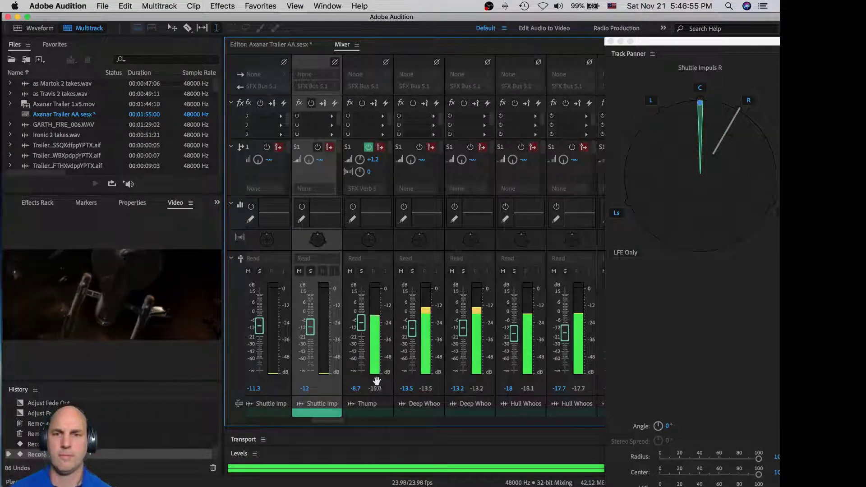
pyautogui.click(368, 244)
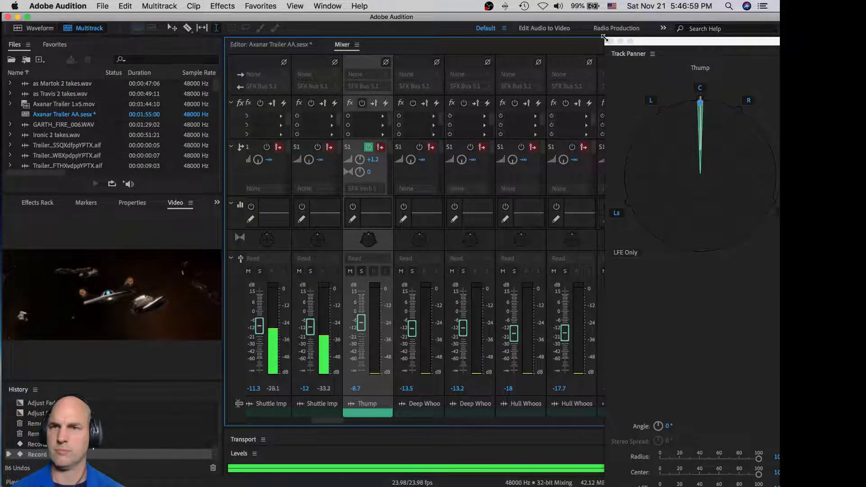
pyautogui.press('space')
pyautogui.moveTo(669, 41); pyautogui.dragTo(672, 6)
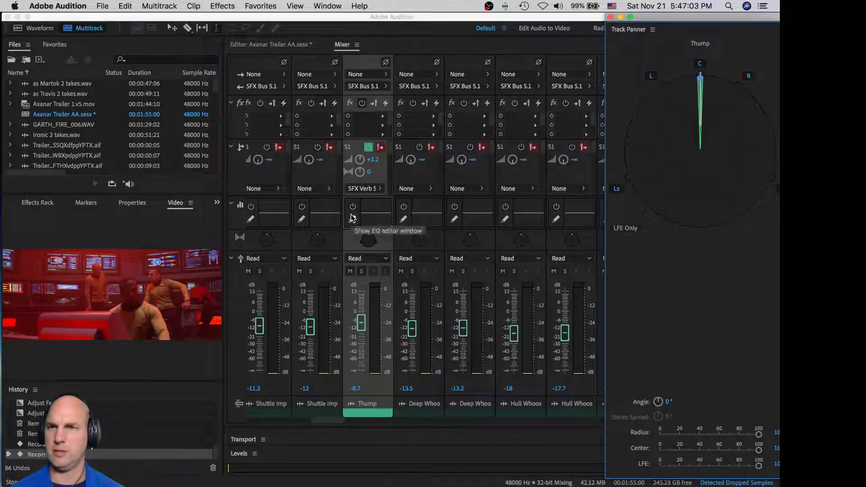
pyautogui.moveTo(701, 83); pyautogui.dragTo(700, 142)
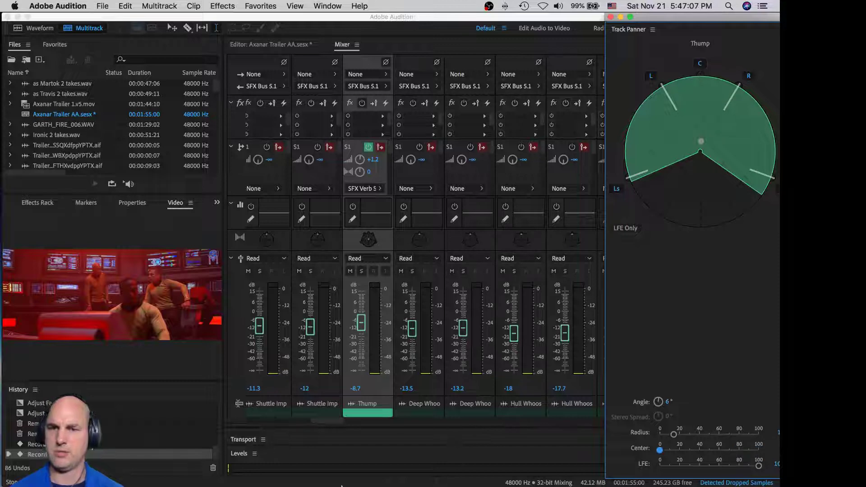
# Play from 01:01:00:00, solo the Thump track to audition its new surround placement, and clear the solo.
pyautogui.press('space')
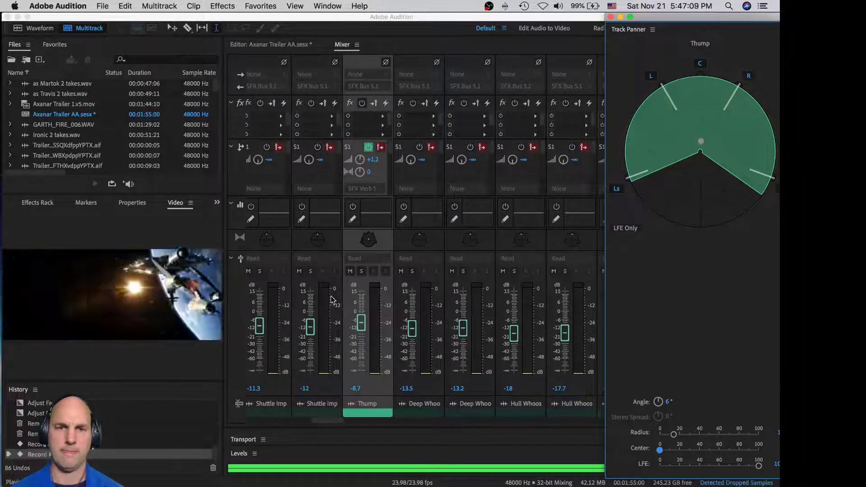
pyautogui.click(362, 271)
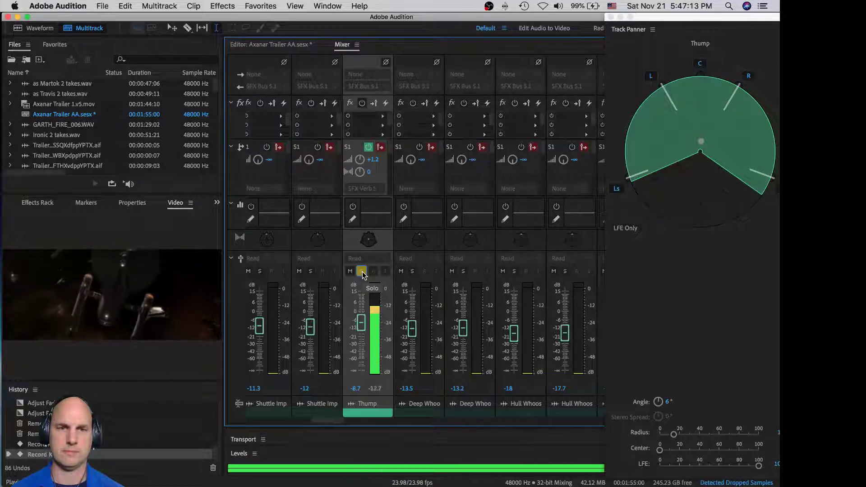
pyautogui.press('space')
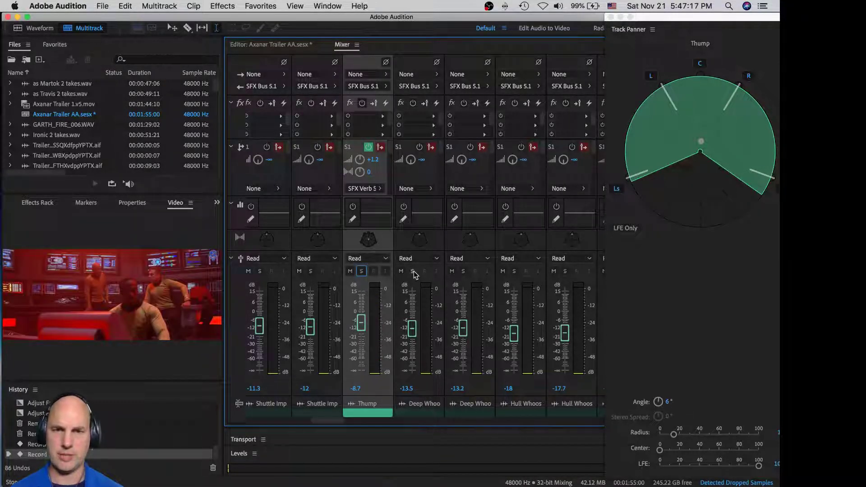
# Solo both Deep Whoosh tracks and pan Deep Whoosh R to about 30° during playback.
pyautogui.click(412, 271)
pyautogui.click(464, 271)
pyautogui.press('space')
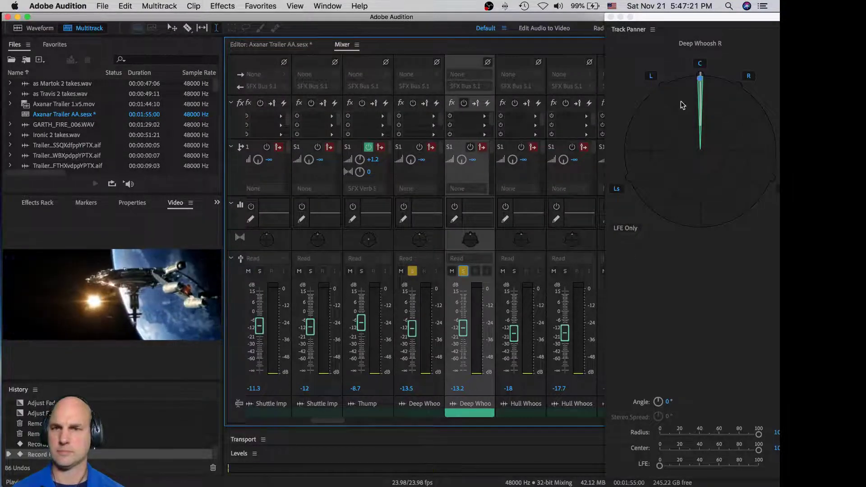
pyautogui.moveTo(700, 78); pyautogui.dragTo(739, 87)
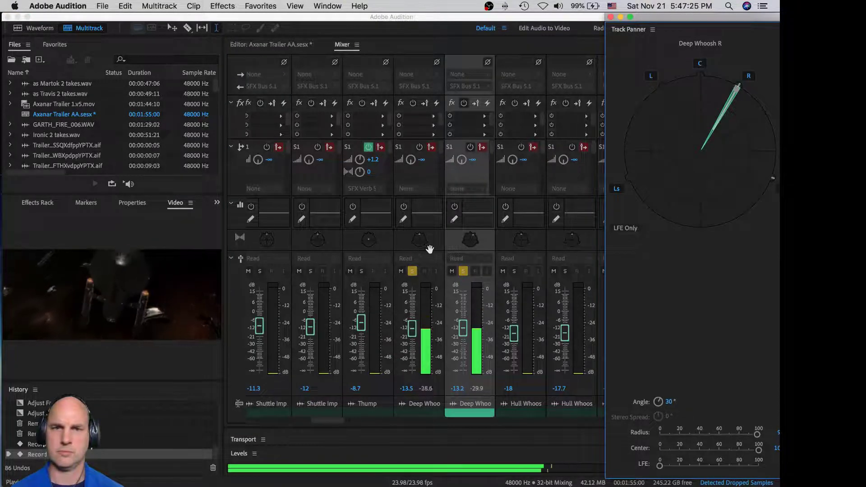
# Pan Deep Whoosh L to about -30° and raise the LFE to about 40% on both Deep Whoosh tracks.
pyautogui.click(424, 249)
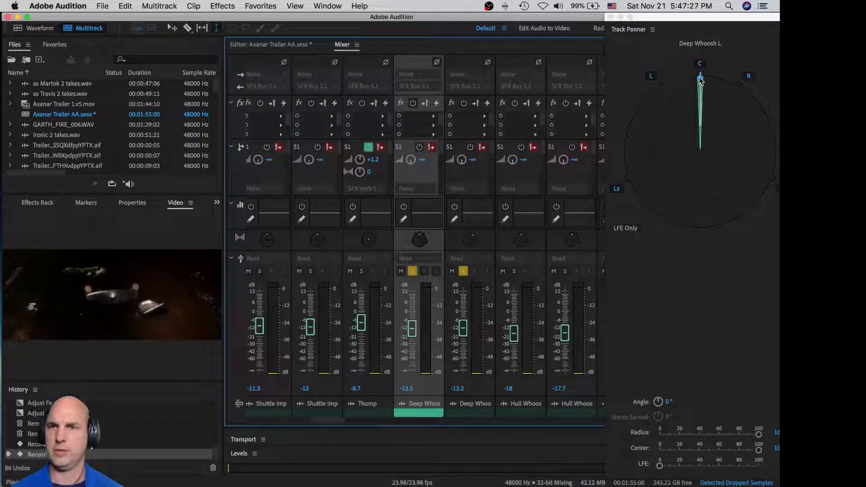
pyautogui.moveTo(700, 81); pyautogui.dragTo(672, 92)
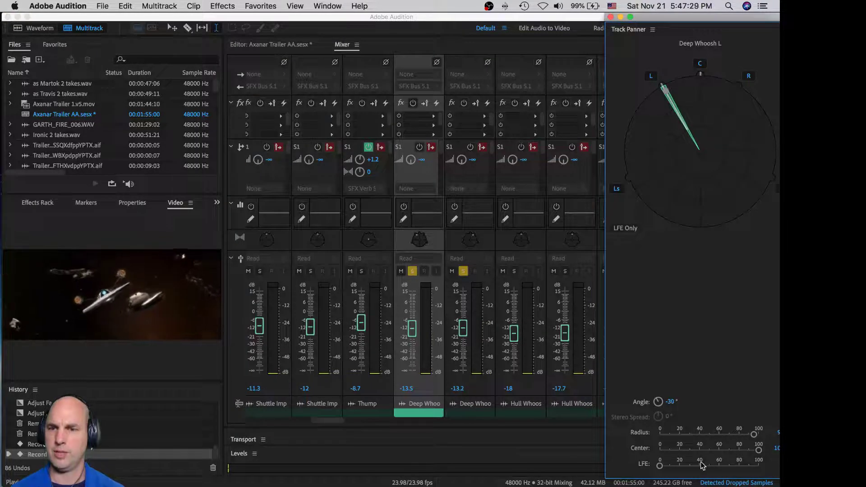
pyautogui.click(480, 256)
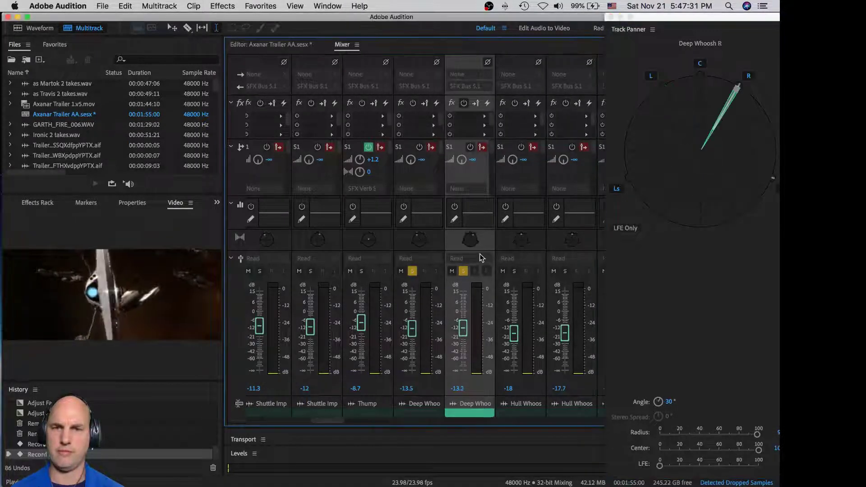
pyautogui.click(699, 466)
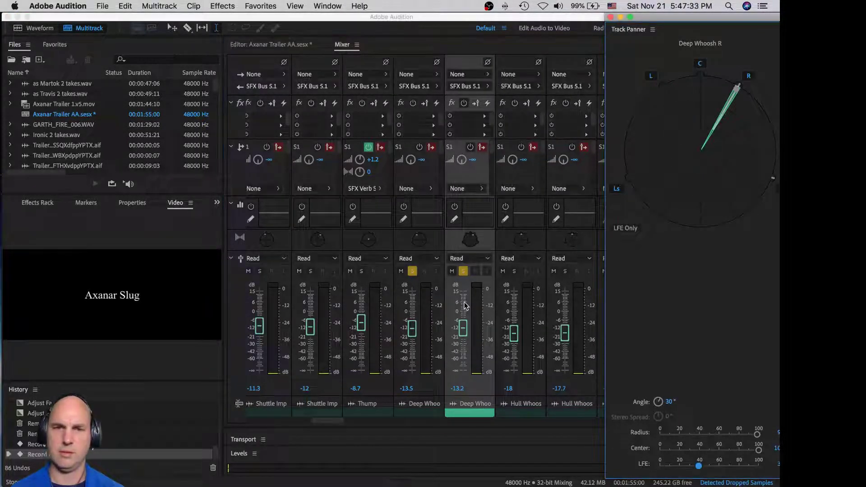
# Clear the solos on both Deep Whoosh tracks and play the full mix to hear them in context.
pyautogui.click(413, 272)
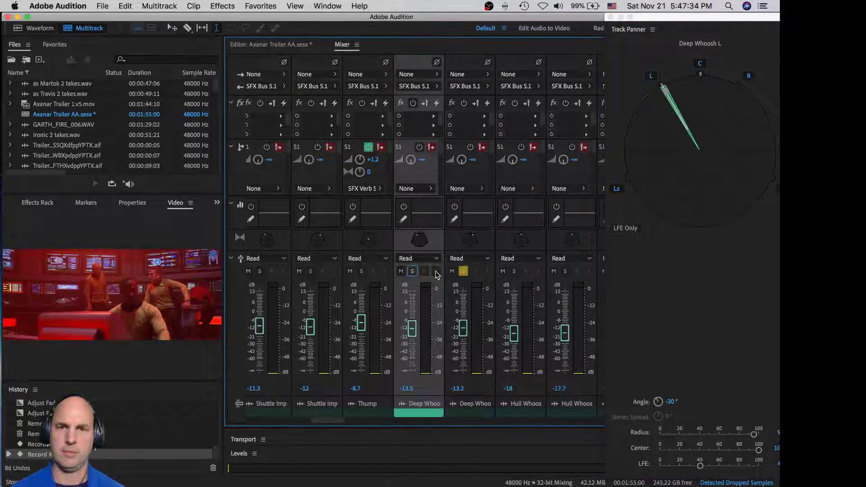
pyautogui.click(462, 271)
pyautogui.press('space')
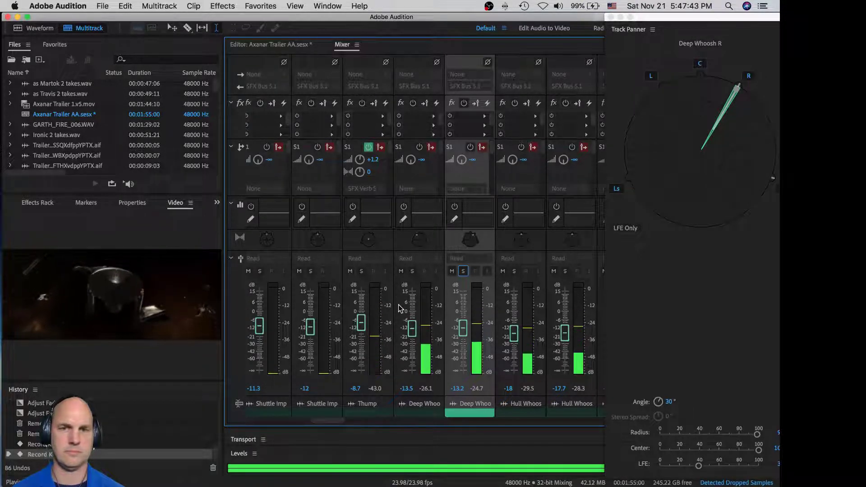
# Lower the volume faders to -18.1 dB on Deep Whoosh L and -18.3 dB on Deep Whoosh R, and replay the mix.
pyautogui.press('space')
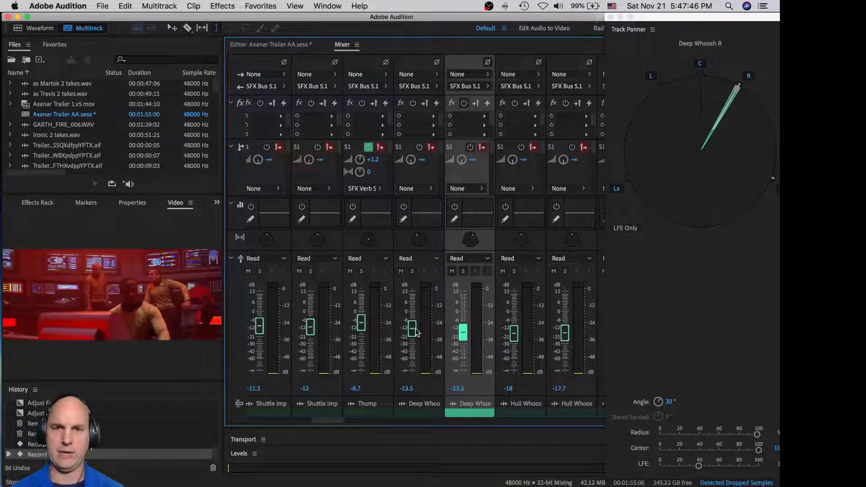
pyautogui.moveTo(416, 332); pyautogui.dragTo(463, 334)
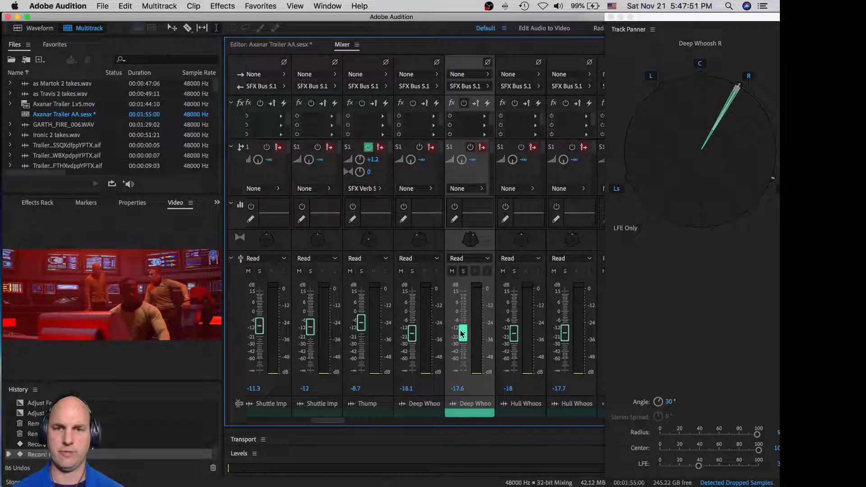
pyautogui.press('space')
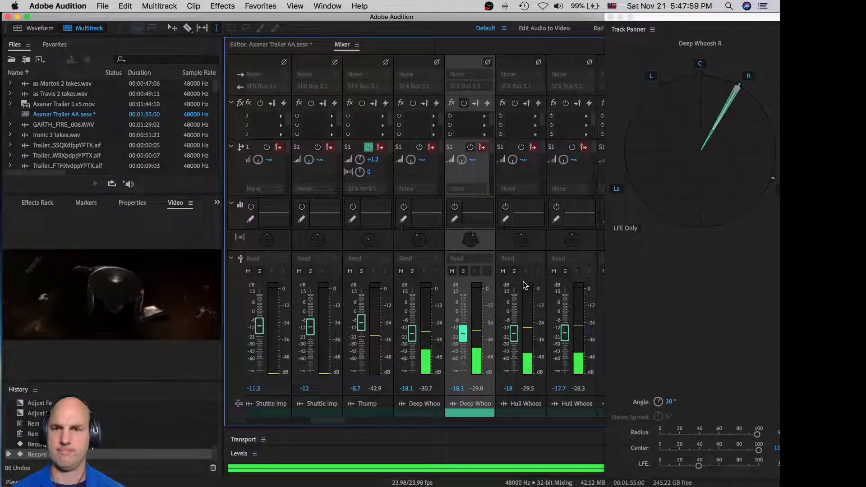
# Solo both Hull Whoosh tracks and, during playback, pan Hull Whoosh L to about -20° and Hull Whoosh R to about 14°.
pyautogui.click(514, 271)
pyautogui.click(565, 271)
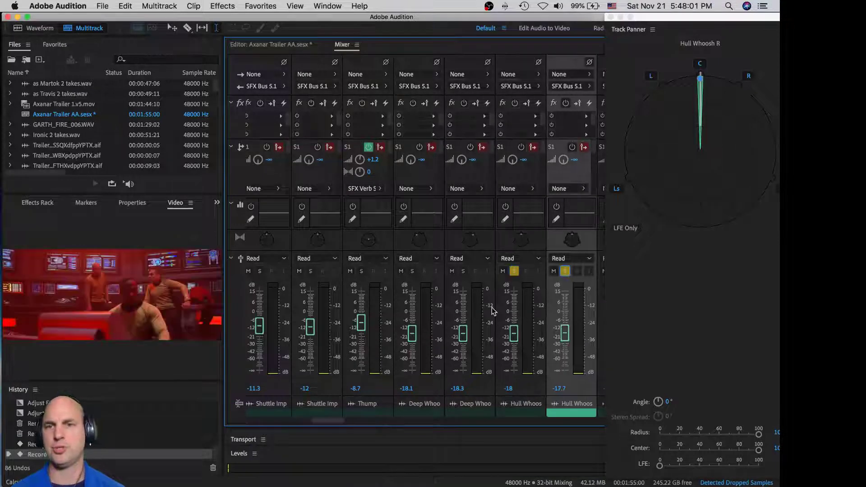
pyautogui.press('space')
pyautogui.click(522, 242)
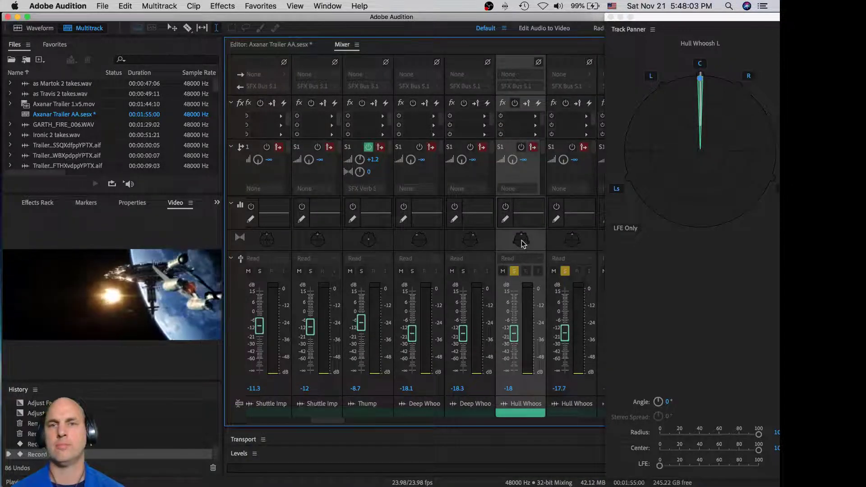
pyautogui.moveTo(702, 83); pyautogui.dragTo(683, 82)
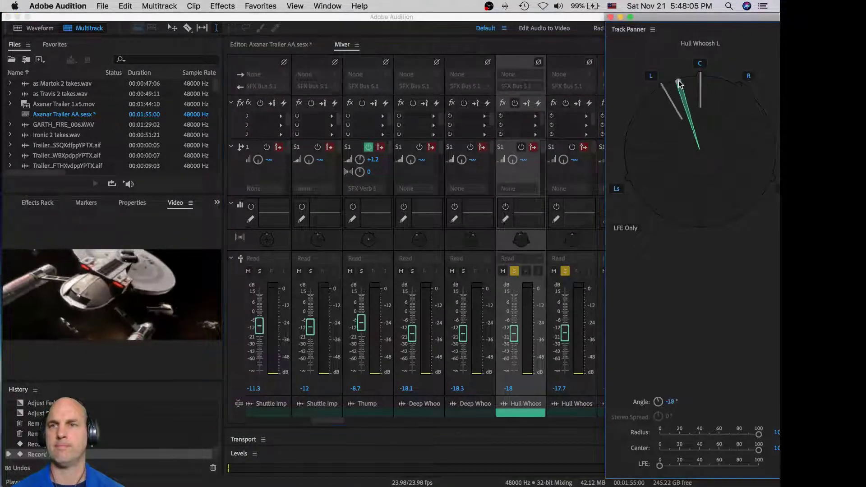
pyautogui.click(572, 240)
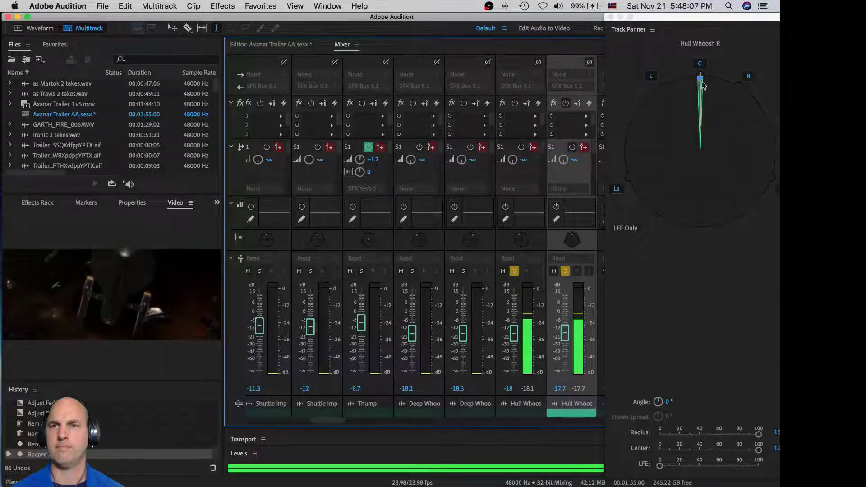
pyautogui.moveTo(702, 85); pyautogui.dragTo(717, 81)
pyautogui.press('space')
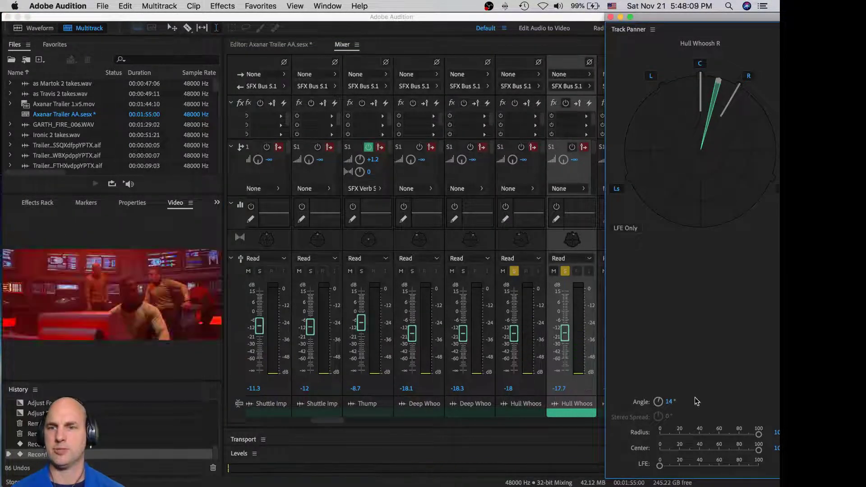
# Play the mix and clear the solos on both Hull Whoosh tracks.
pyautogui.press('space')
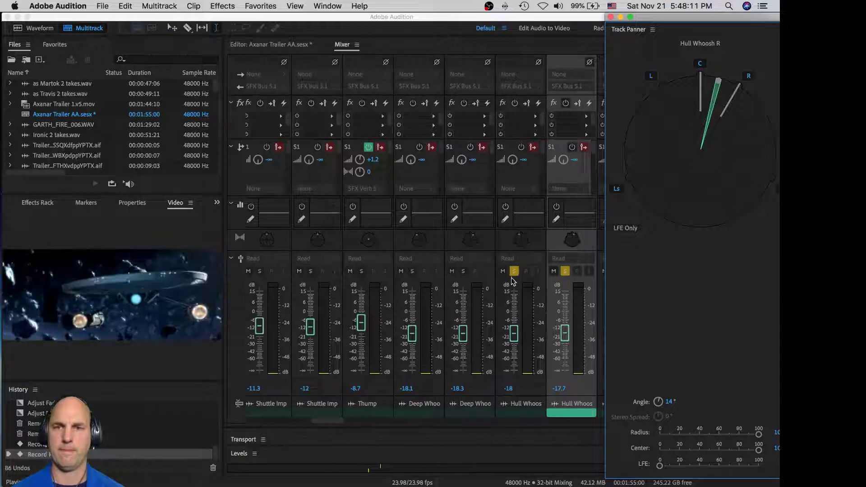
pyautogui.click(514, 271)
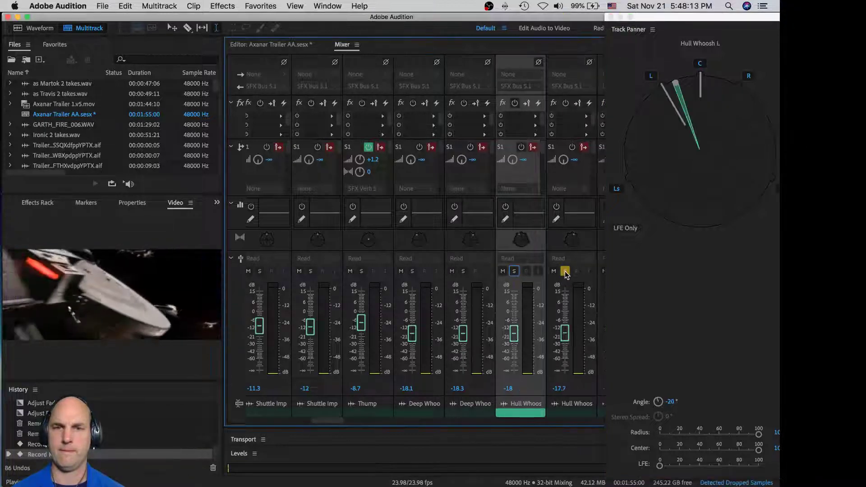
pyautogui.click(565, 271)
# Solo Trailer 1 Mix21 and Mix22, and pan them to about -21° and 11° respectively during playback.
pyautogui.moveTo(342, 422); pyautogui.dragTo(346, 423)
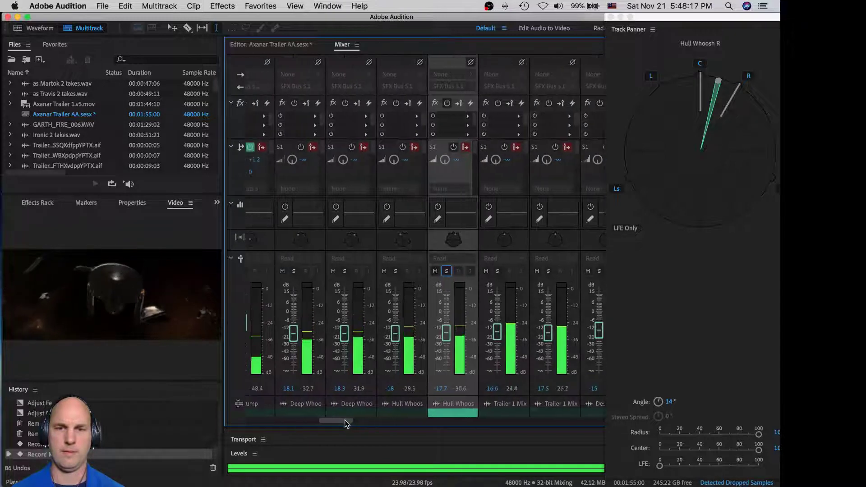
pyautogui.click(498, 271)
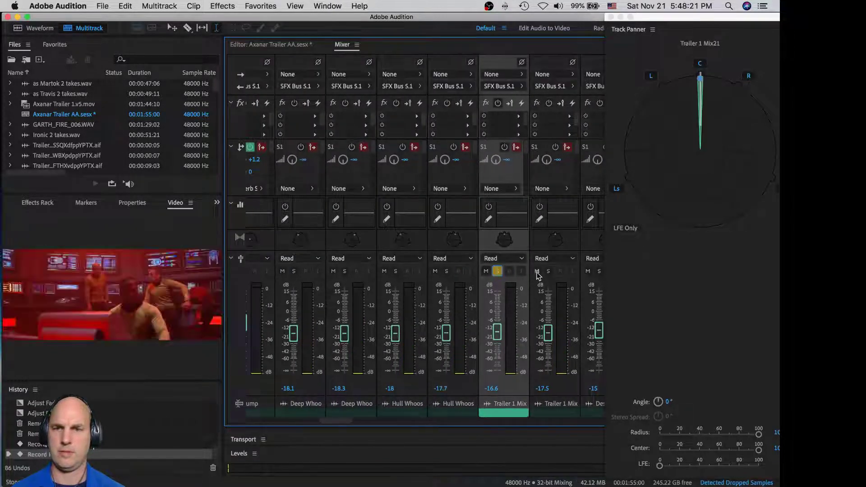
pyautogui.click(548, 271)
pyautogui.click(508, 243)
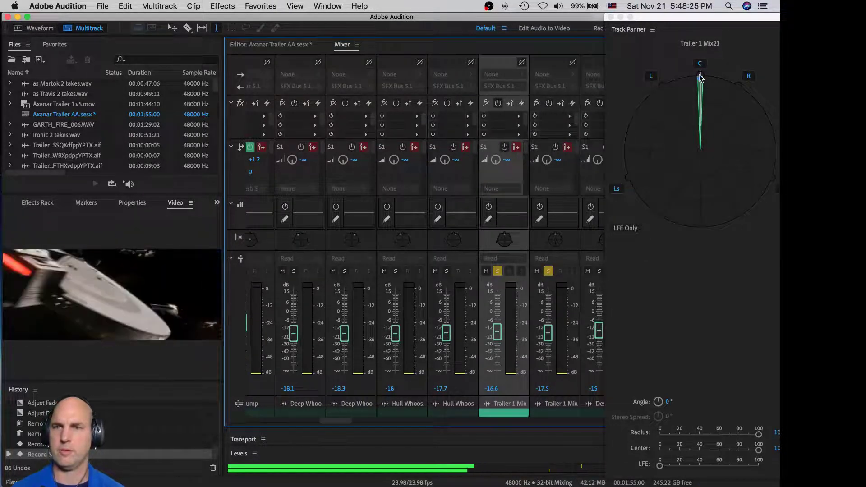
pyautogui.moveTo(703, 93); pyautogui.dragTo(674, 83)
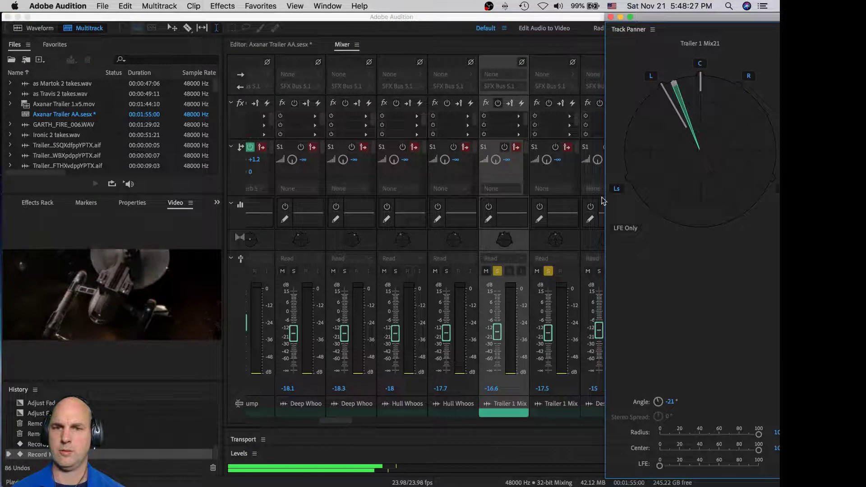
pyautogui.click(557, 243)
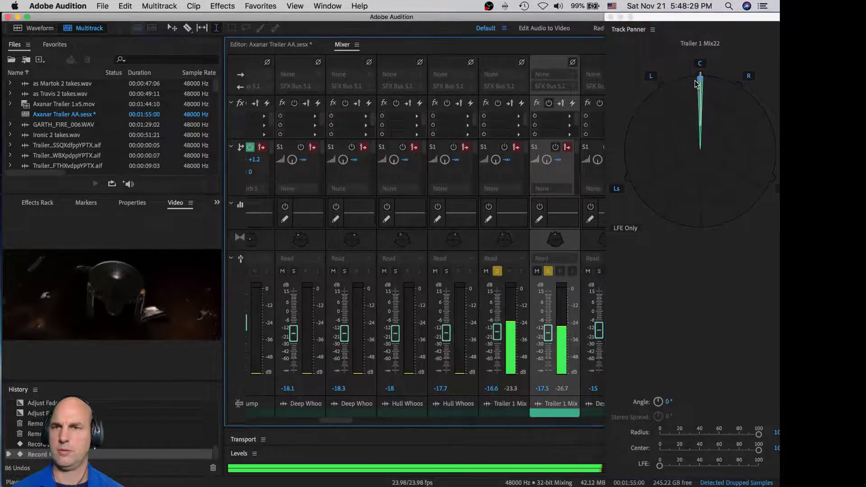
pyautogui.moveTo(712, 97); pyautogui.dragTo(736, 94)
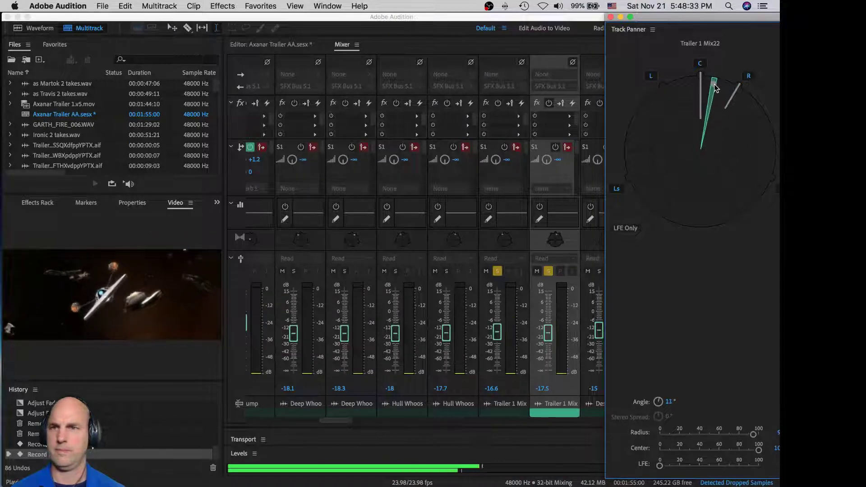
pyautogui.press('space')
# Narrow the Trailer 1 Mix21 pan to about -13° and clear the solos on both Trailer 1 Mix tracks.
pyautogui.click(504, 246)
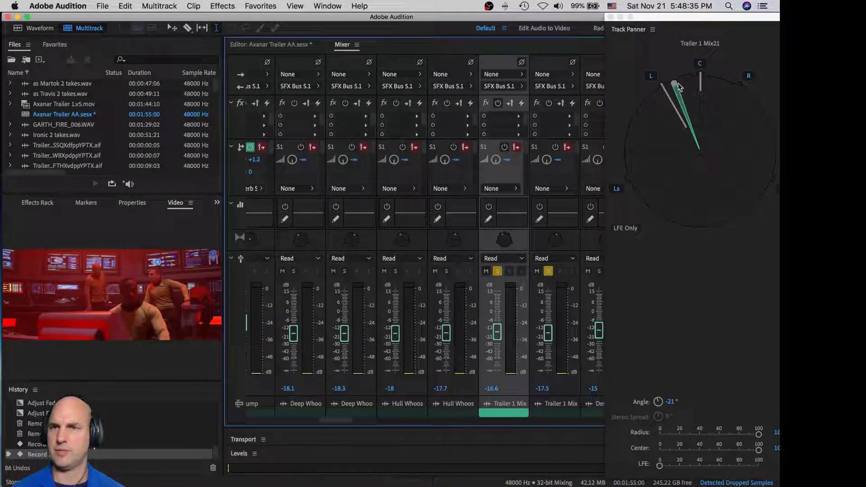
pyautogui.moveTo(679, 87); pyautogui.dragTo(680, 86)
pyautogui.click(548, 271)
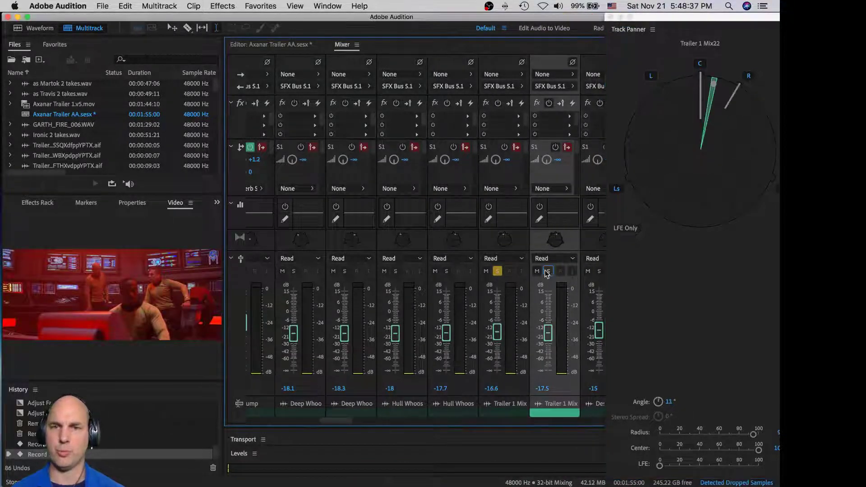
pyautogui.click(498, 271)
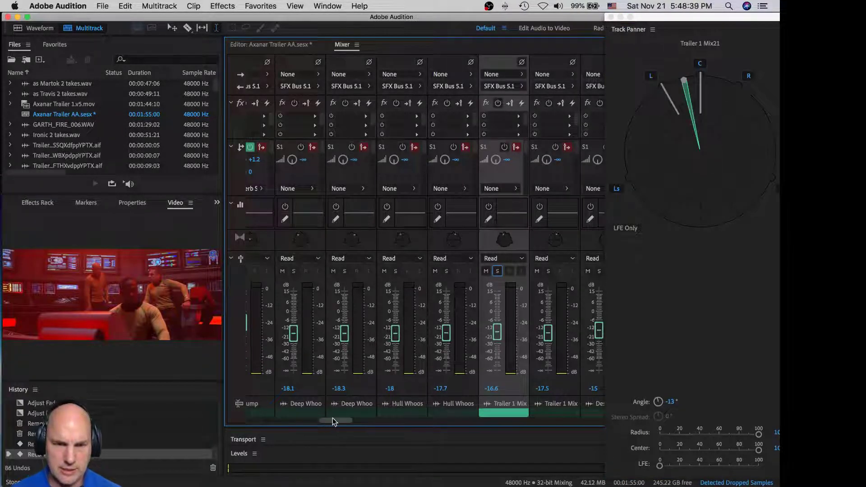
# Play the mix while looking through the effects tracks, and identify the Ares Flyby L and R tracks by name.
pyautogui.moveTo(334, 422); pyautogui.dragTo(303, 417)
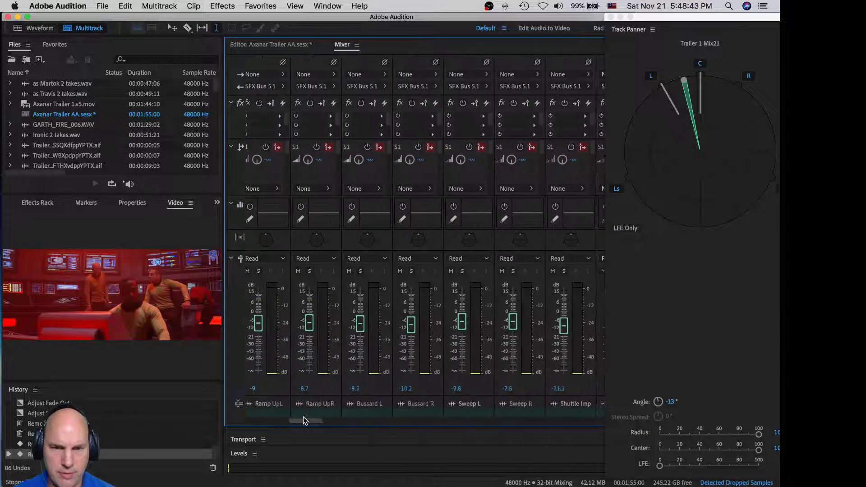
pyautogui.press('space')
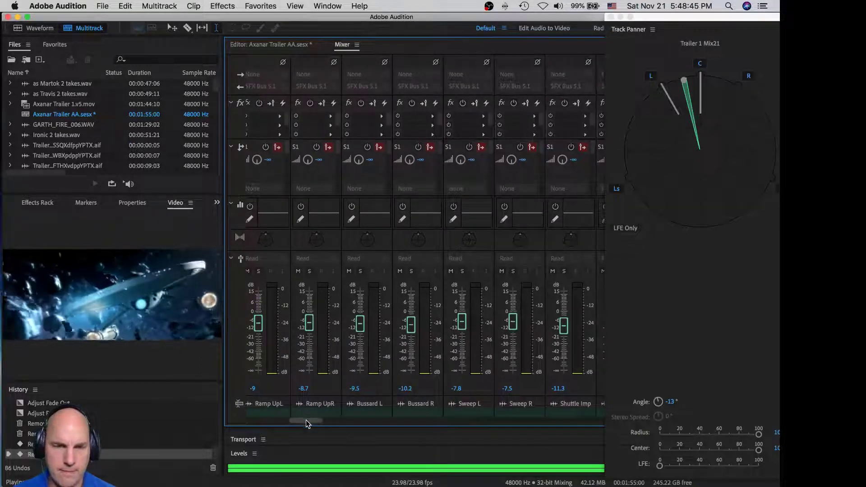
pyautogui.moveTo(306, 421); pyautogui.dragTo(434, 424)
pyautogui.press('space')
pyautogui.press('space')
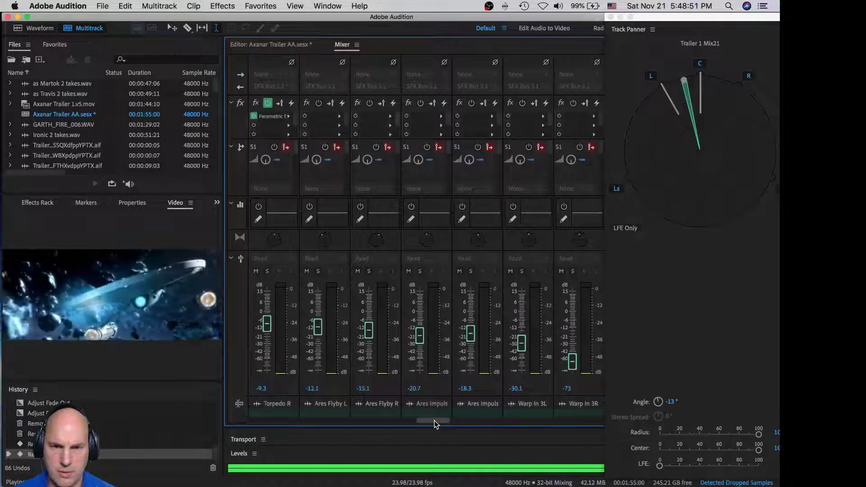
pyautogui.press('space')
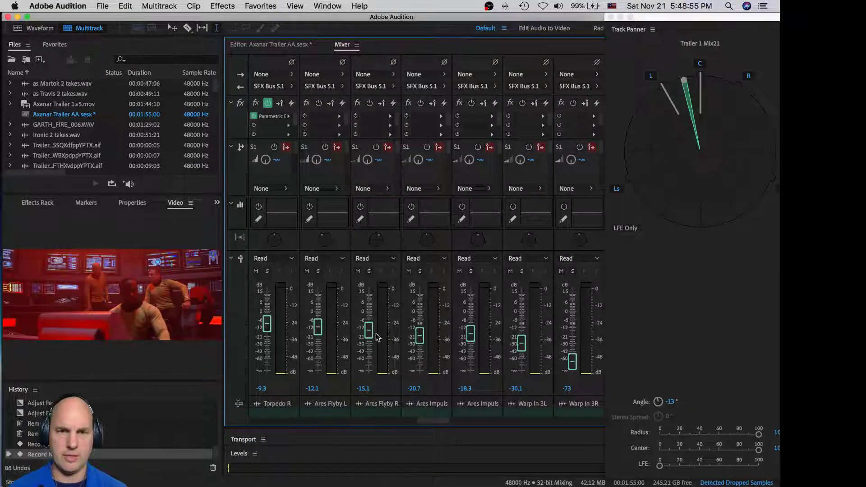
pyautogui.moveTo(435, 418); pyautogui.dragTo(430, 418)
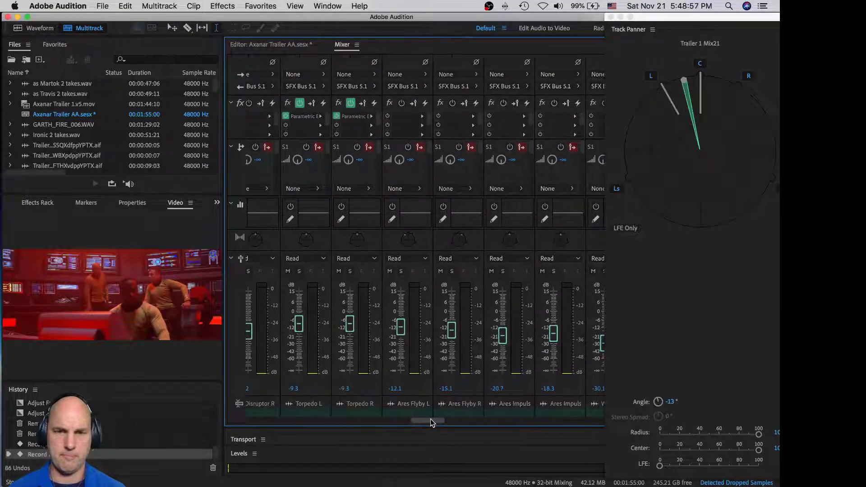
pyautogui.doubleClick(409, 403)
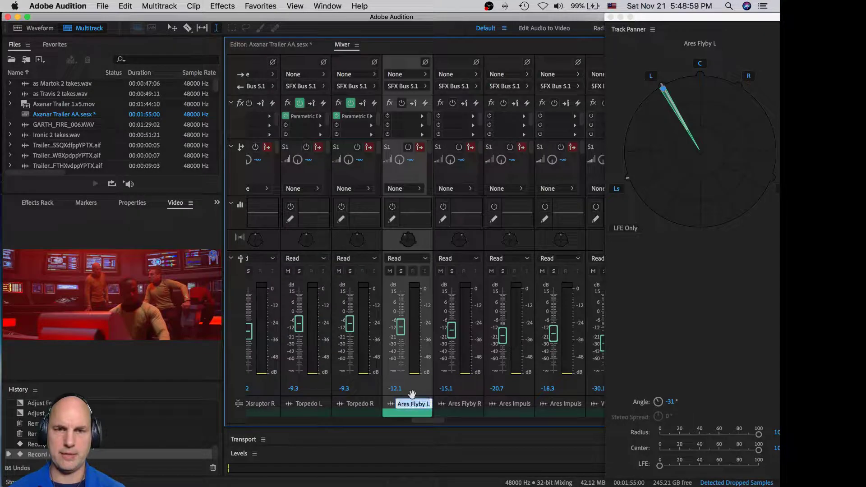
pyautogui.doubleClick(464, 404)
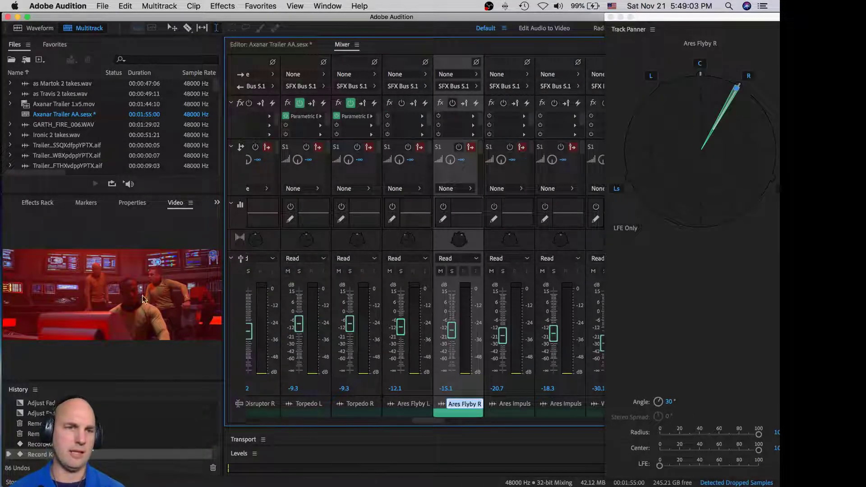
# Set Ares Flyby L to Touch automation, record its fader moves during playback to about -13.5 dB, and play the pass back.
pyautogui.click(422, 258)
pyautogui.click(404, 309)
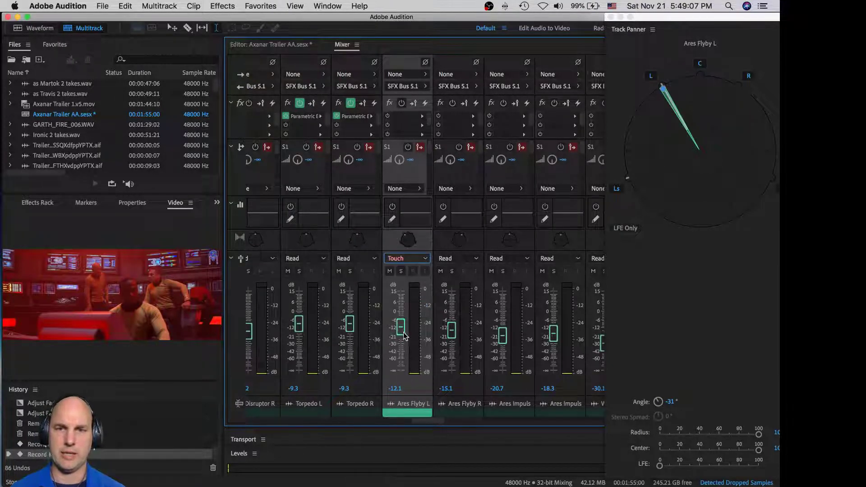
pyautogui.press('space')
pyautogui.moveTo(405, 333)
pyautogui.mouseDown()
pyautogui.moveTo(405, 318)
pyautogui.moveTo(402, 333)
pyautogui.mouseUp()
pyautogui.press('space')
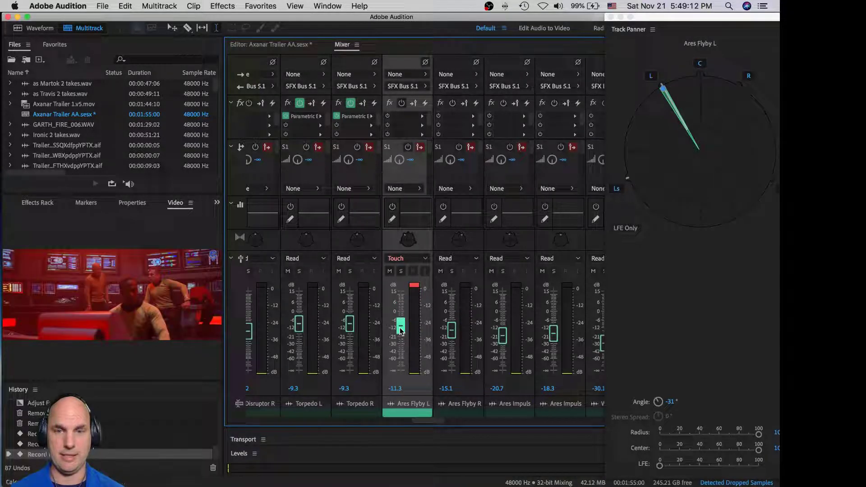
pyautogui.press('space')
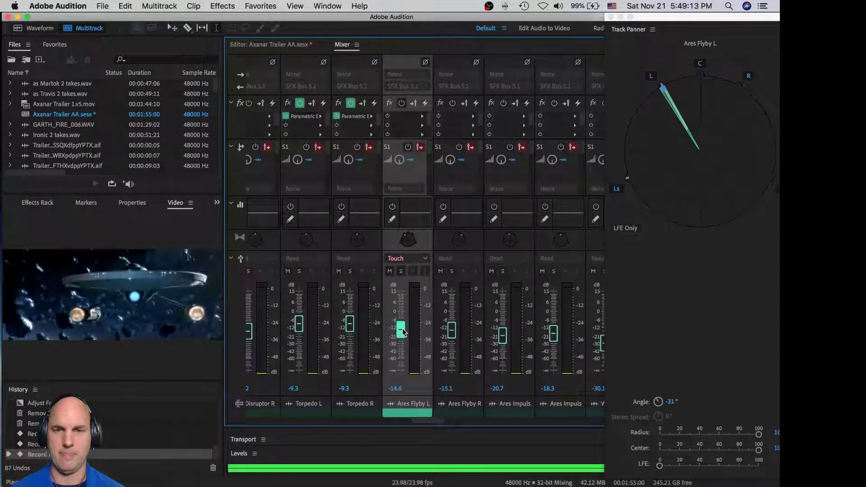
pyautogui.moveTo(403, 326)
pyautogui.mouseDown()
pyautogui.moveTo(399, 336)
pyautogui.moveTo(400, 329)
pyautogui.mouseUp()
pyautogui.press('space')
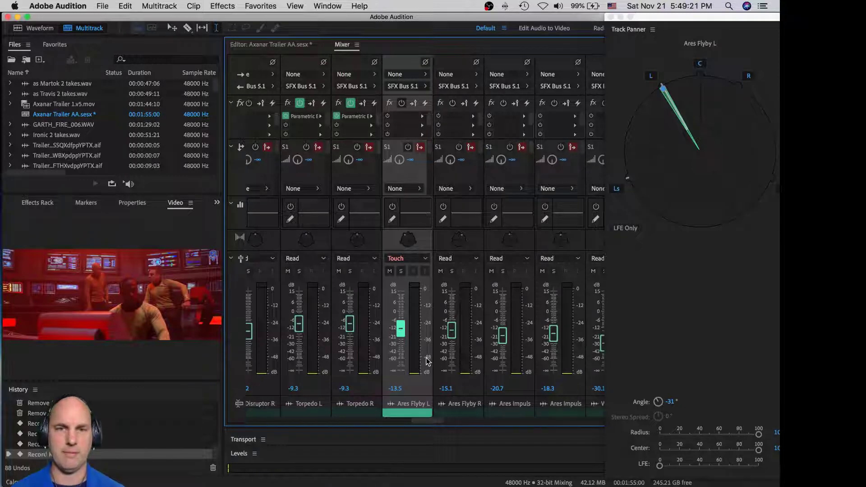
pyautogui.press('space')
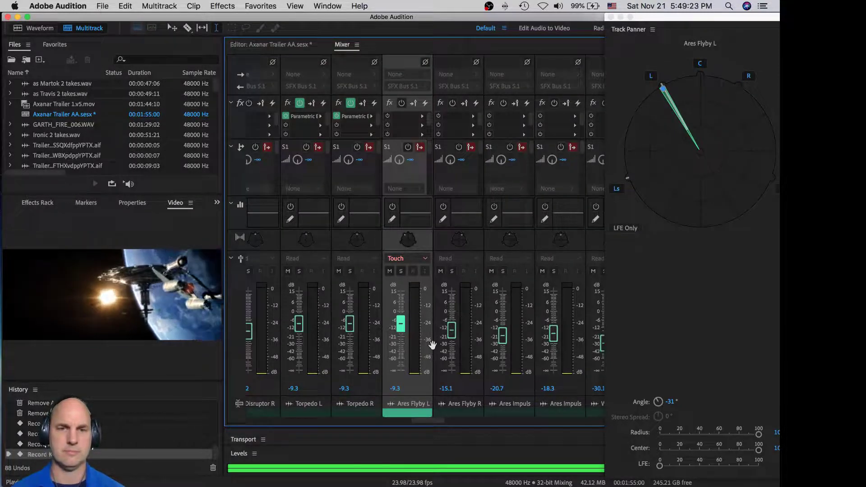
pyautogui.press('space')
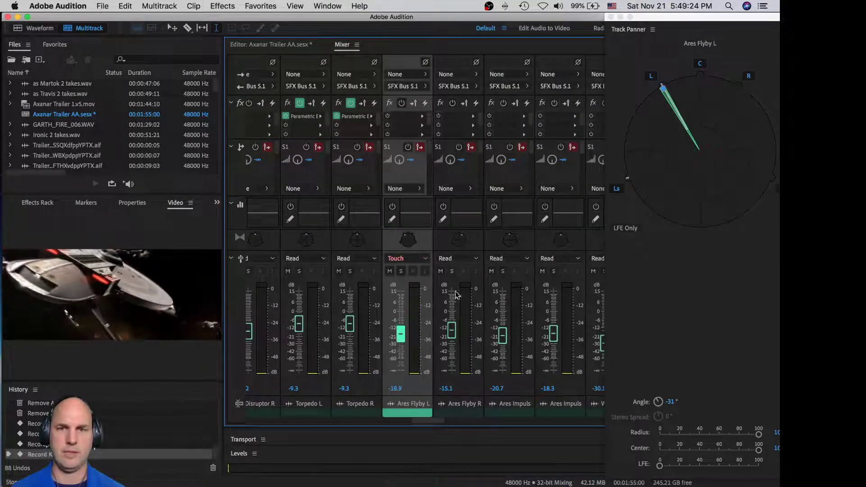
# Set Ares Flyby R to Touch automation and record its fader move during playback to about -14.4 dB.
pyautogui.click(458, 260)
pyautogui.click(452, 311)
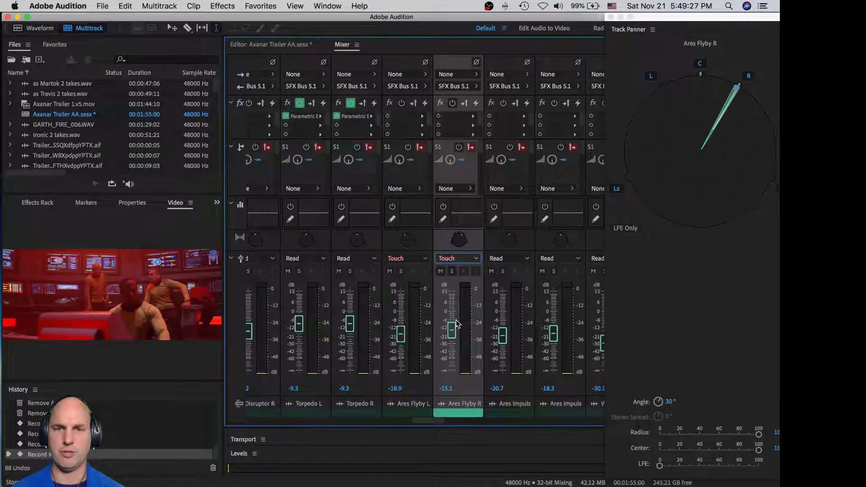
pyautogui.press('space')
pyautogui.moveTo(452, 330)
pyautogui.mouseDown()
pyautogui.moveTo(452, 344)
pyautogui.moveTo(456, 329)
pyautogui.mouseUp()
pyautogui.press('space')
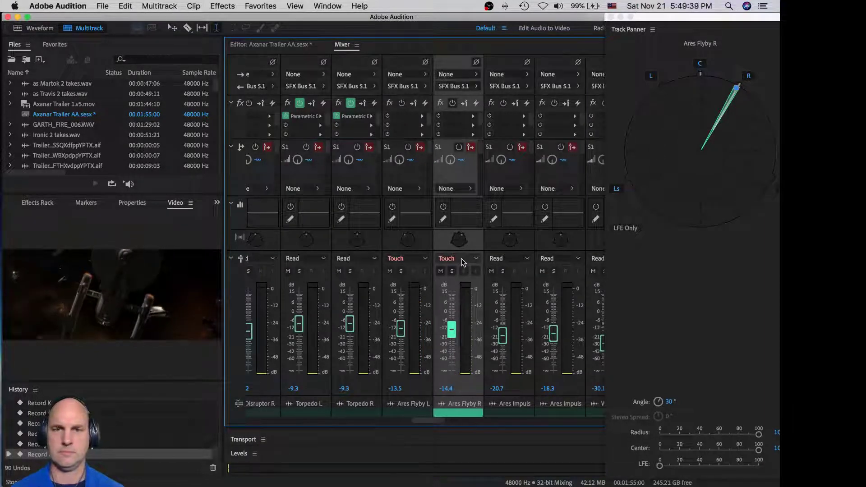
# Return the Ares Flyby R and L tracks to Read automation and save the session.
pyautogui.click(462, 258)
pyautogui.click(455, 278)
pyautogui.click(406, 258)
pyautogui.click(407, 278)
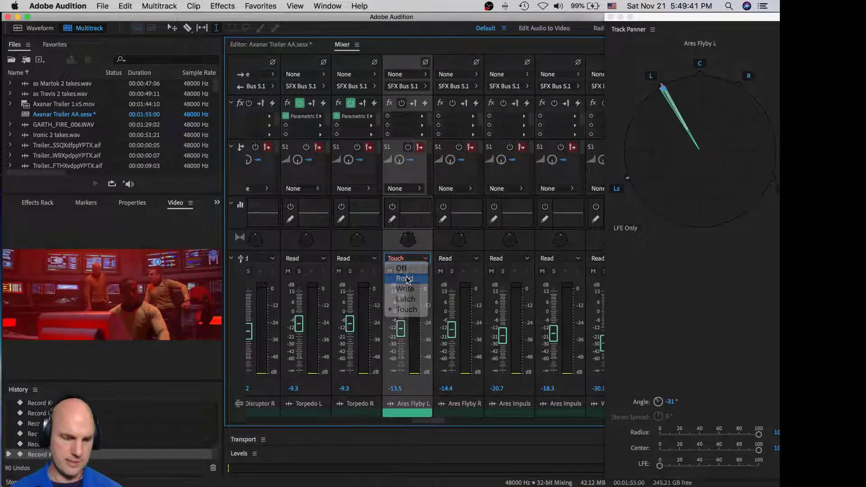
pyautogui.press('super+s')
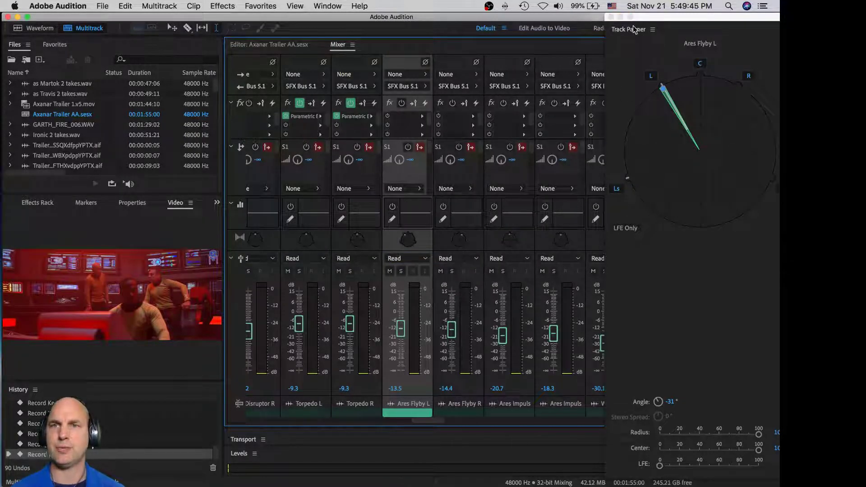
# Dock the floating Track Panner beside the Video panel, bring the video back into view, and play the mix from 01:01:00:00.
pyautogui.moveTo(638, 29); pyautogui.dragTo(162, 206)
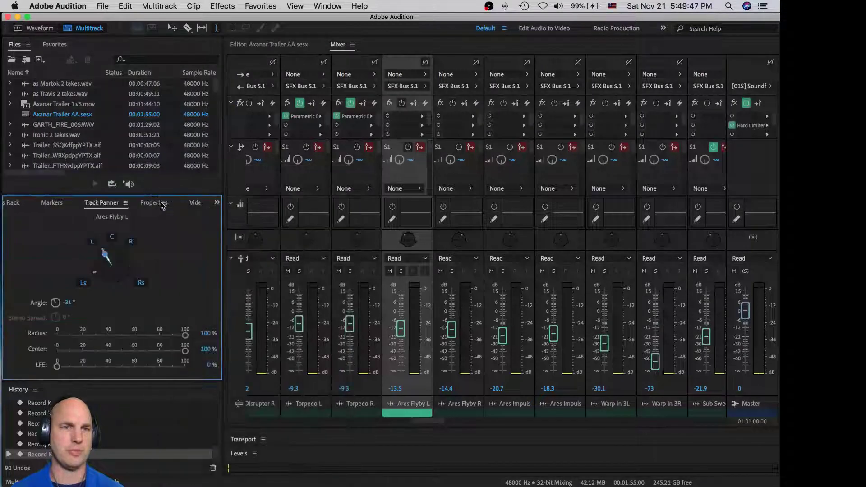
pyautogui.click(196, 203)
pyautogui.press('space')
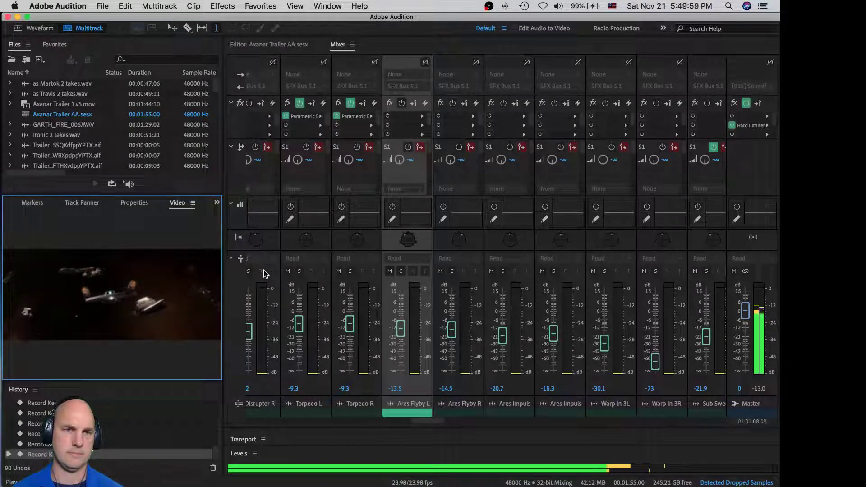
pyautogui.press('space')
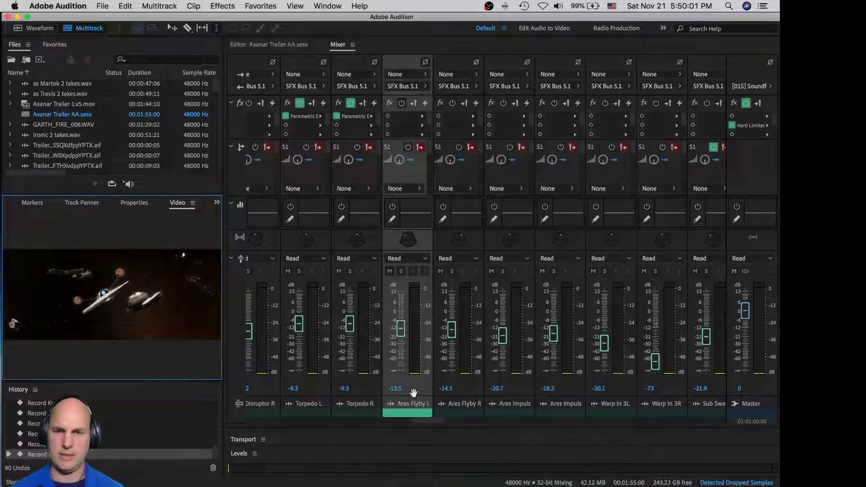
# Play the mix from 01:01:00:00 while examining the effects tracks in the mixer and the multitrack editor.
pyautogui.moveTo(428, 421); pyautogui.dragTo(466, 421)
pyautogui.press('space')
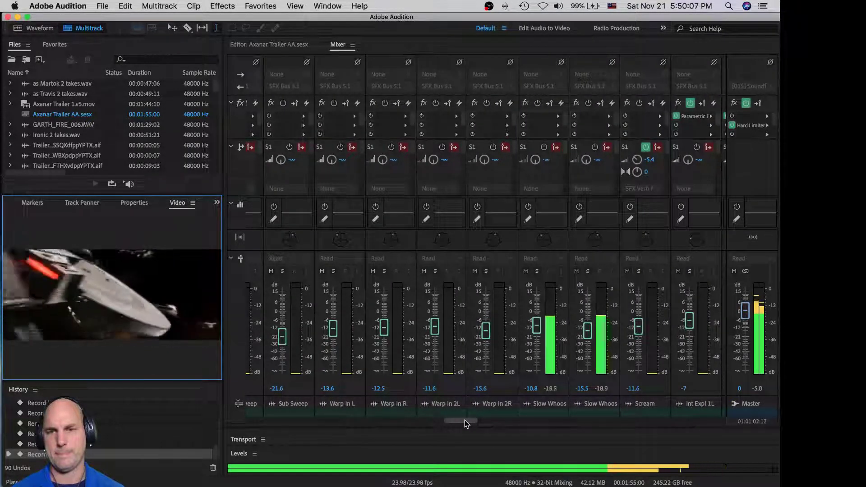
pyautogui.moveTo(465, 420); pyautogui.dragTo(335, 413)
pyautogui.press('space')
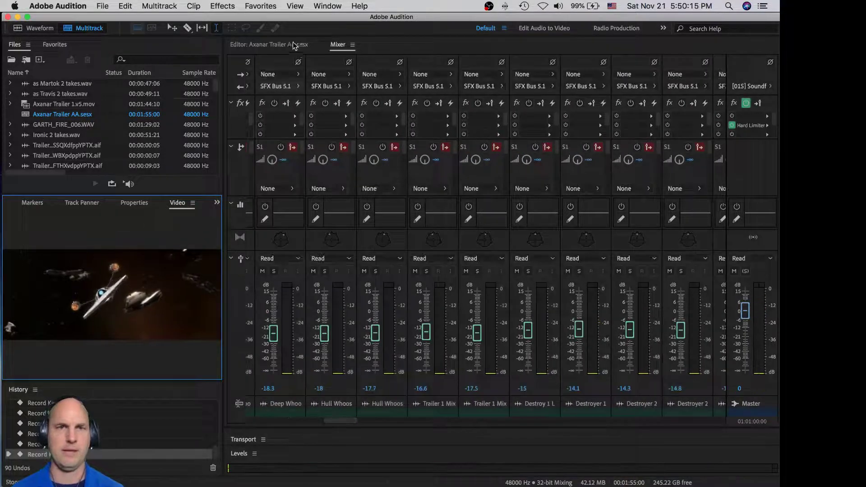
pyautogui.click(286, 44)
pyautogui.scroll(-15, 628, 211)
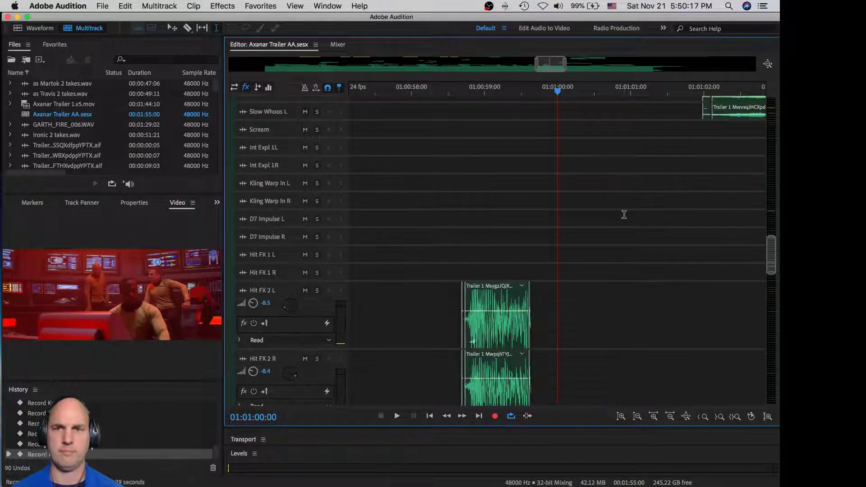
pyautogui.scroll(12, 623, 215)
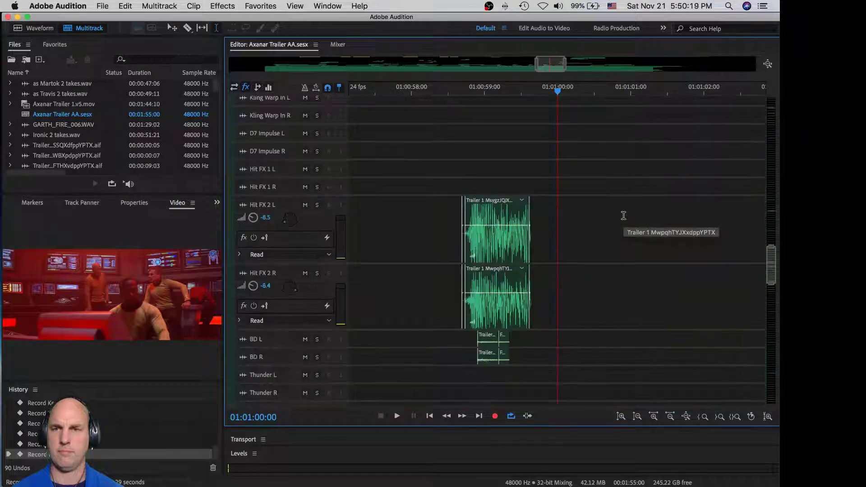
pyautogui.press('space')
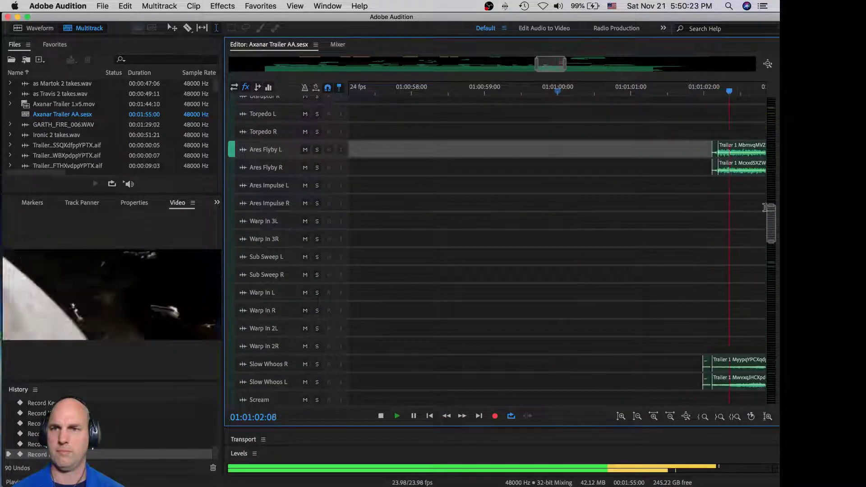
pyautogui.moveTo(771, 218); pyautogui.dragTo(776, 149)
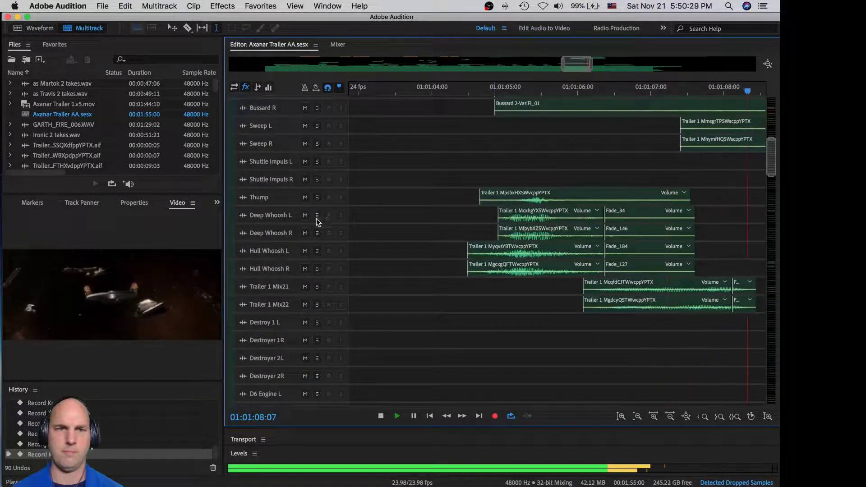
# Solo Shuttle Impuls L, widen the visible time range to about 01:01:10:00, and audition the track from 01:01:06:18.
pyautogui.click(317, 162)
pyautogui.press('space')
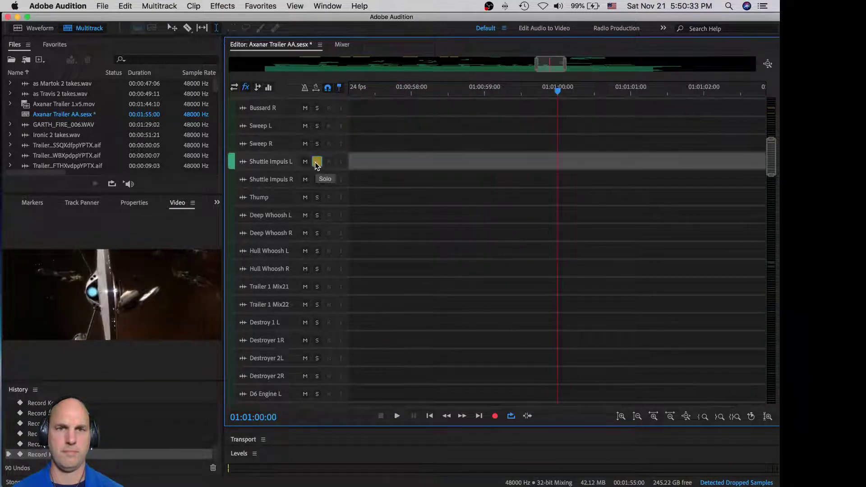
pyautogui.press('space')
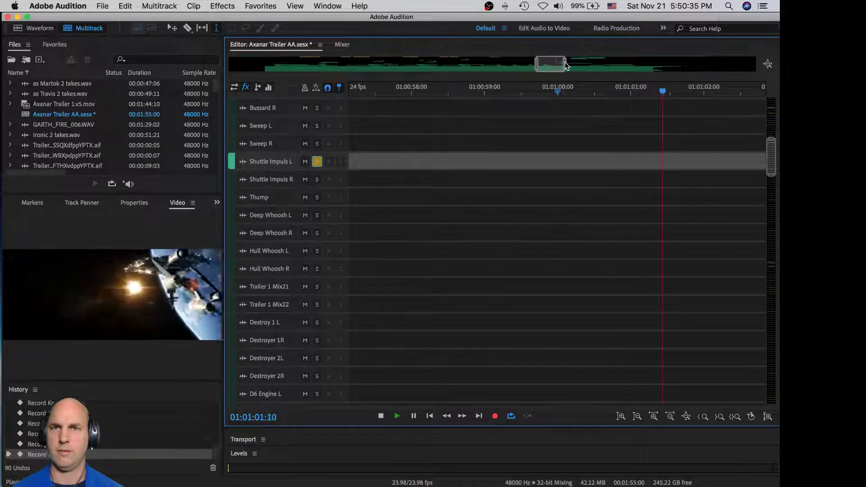
pyautogui.moveTo(565, 64); pyautogui.dragTo(600, 63)
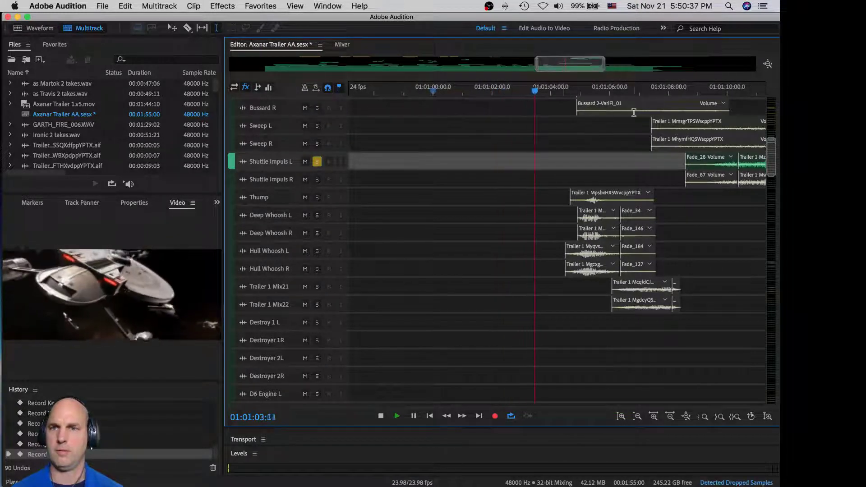
pyautogui.press('space')
pyautogui.click(634, 92)
pyautogui.press('space')
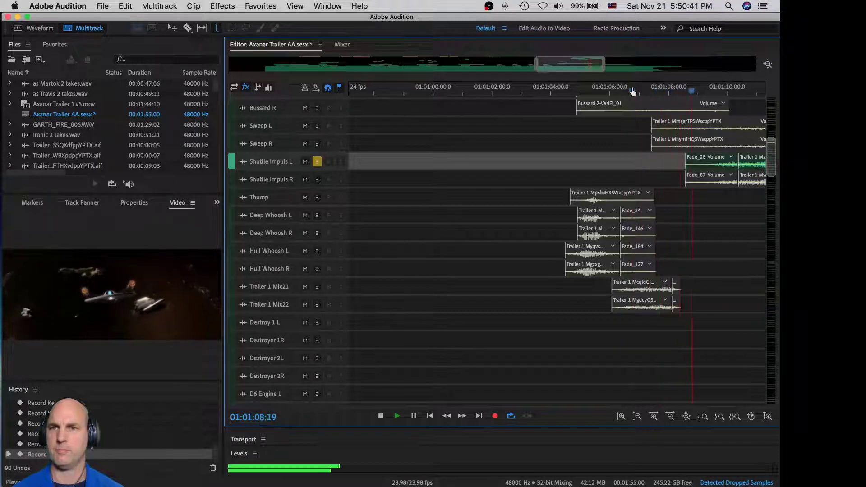
pyautogui.press('space')
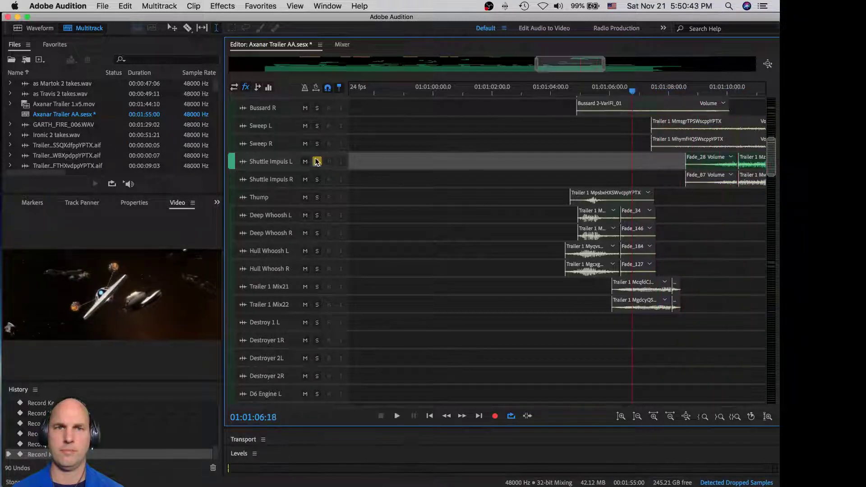
# Clear the Shuttle Impuls L solo, solo Sweep L instead, and audition it from 01:01:06:18.
pyautogui.click(317, 126)
pyautogui.press('space')
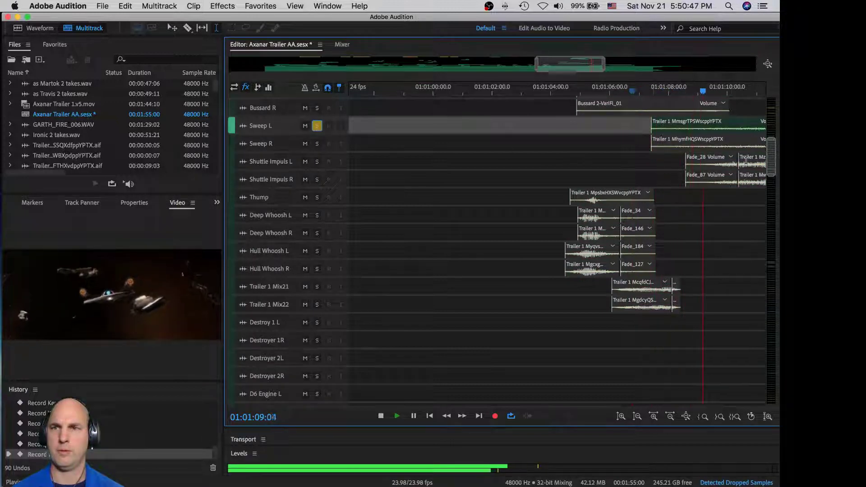
# Stop playback, solo the Bussard L and Bussard R tracks, and play them back on their own.
pyautogui.scroll(4, 759, 145)
pyautogui.press('space')
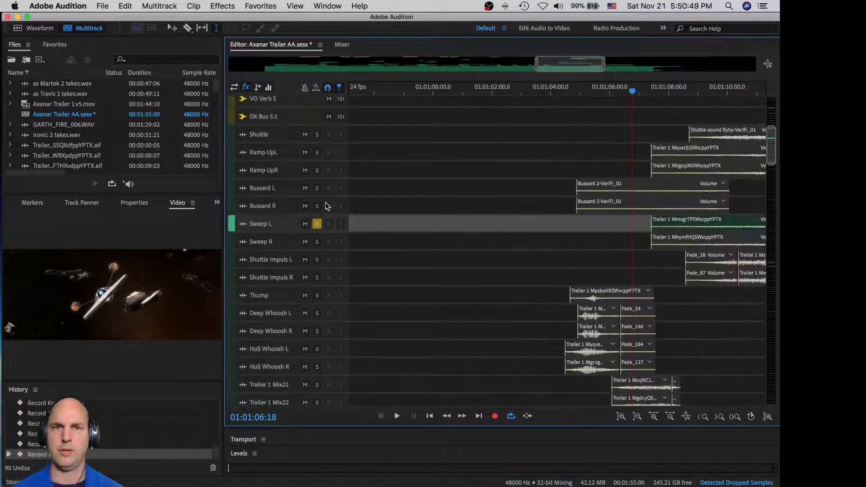
pyautogui.click(317, 188)
pyautogui.click(317, 206)
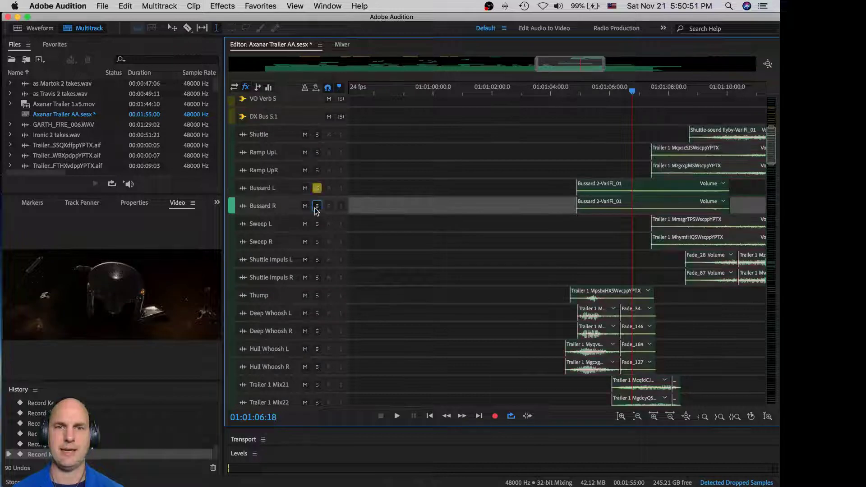
pyautogui.press('space')
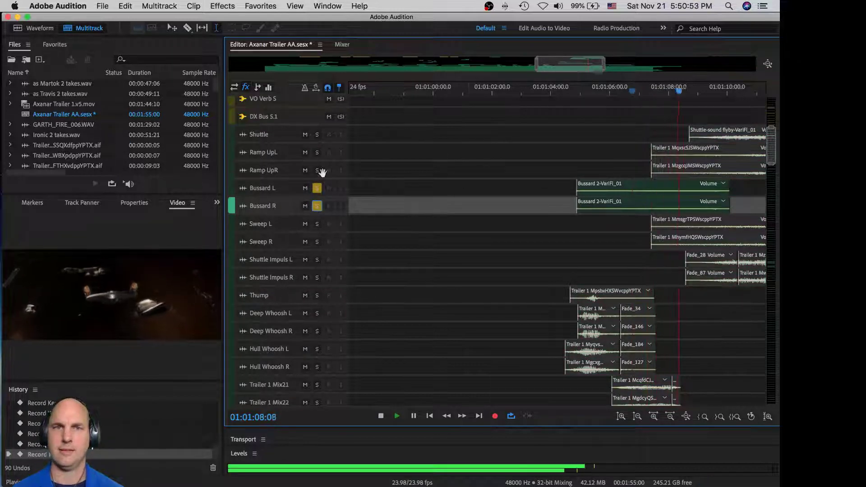
pyautogui.press('space')
# Unsolo the Bussard pair, solo Ramp UpL and Ramp UpR, and listen to them from 01:01:06:18.
pyautogui.click(317, 206)
pyautogui.click(317, 170)
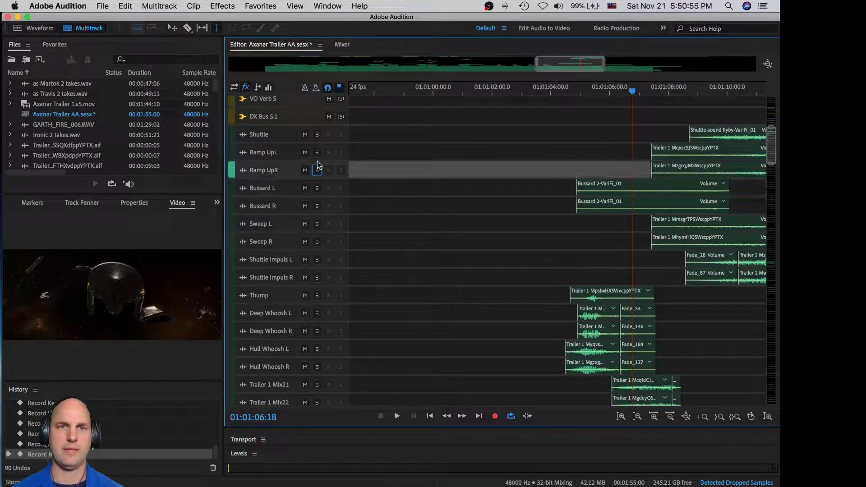
pyautogui.click(317, 153)
pyautogui.press('space')
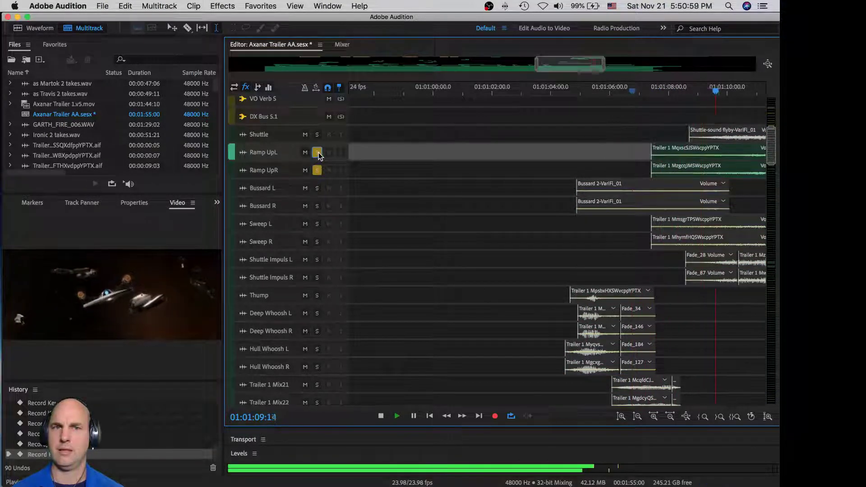
pyautogui.press('space')
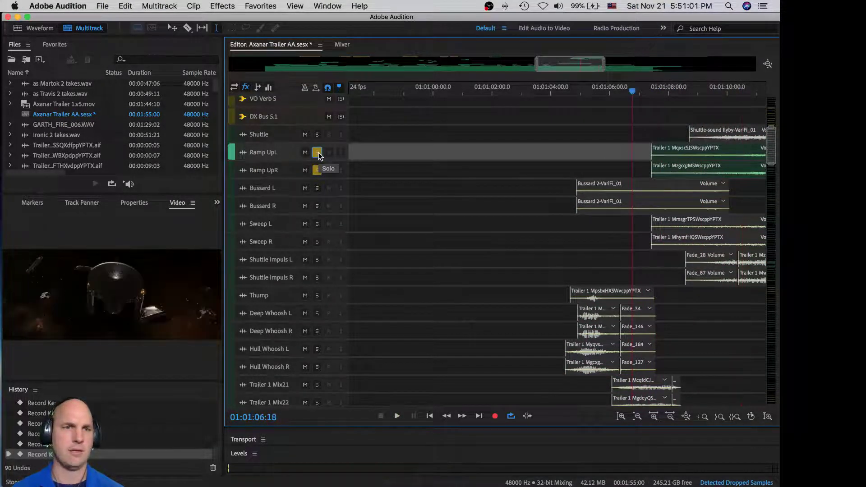
# Show the Track Panner and set the Ramp UpR track's pan angle to about -12°.
pyautogui.click(217, 203)
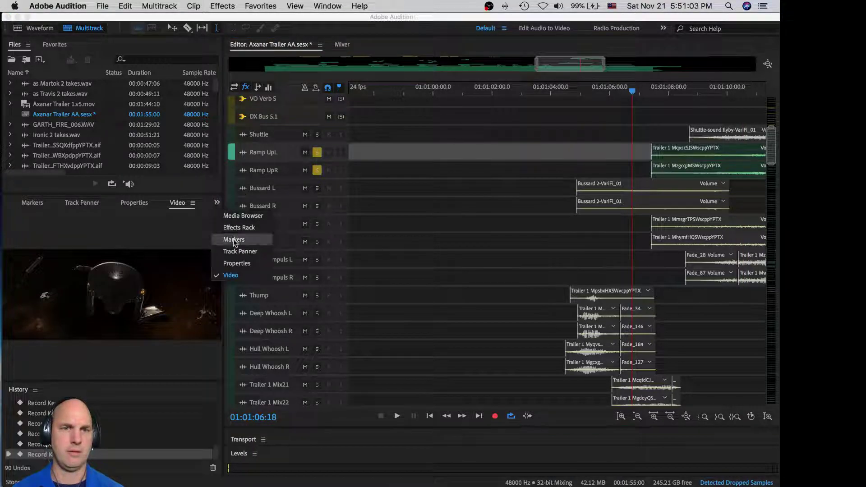
pyautogui.click(244, 250)
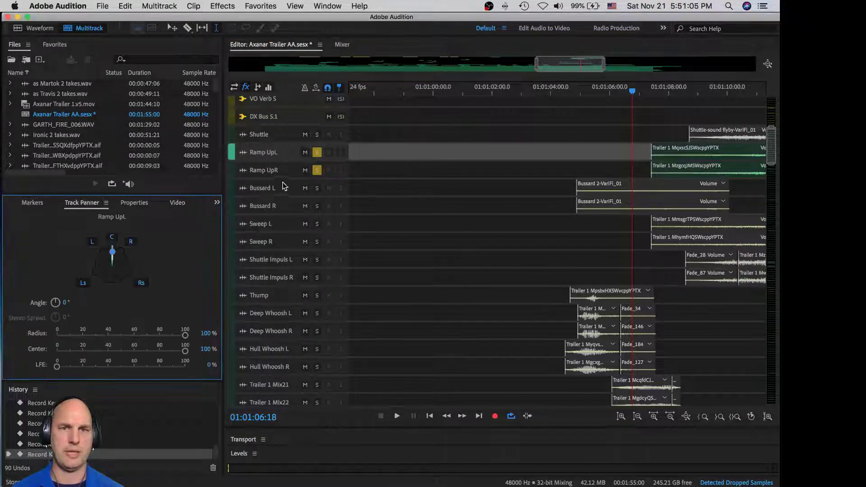
pyautogui.click(274, 174)
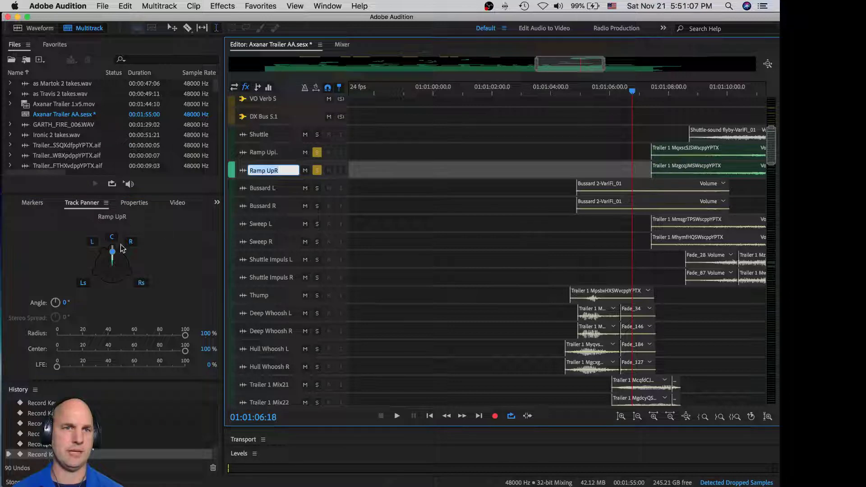
pyautogui.moveTo(110, 255); pyautogui.dragTo(111, 257)
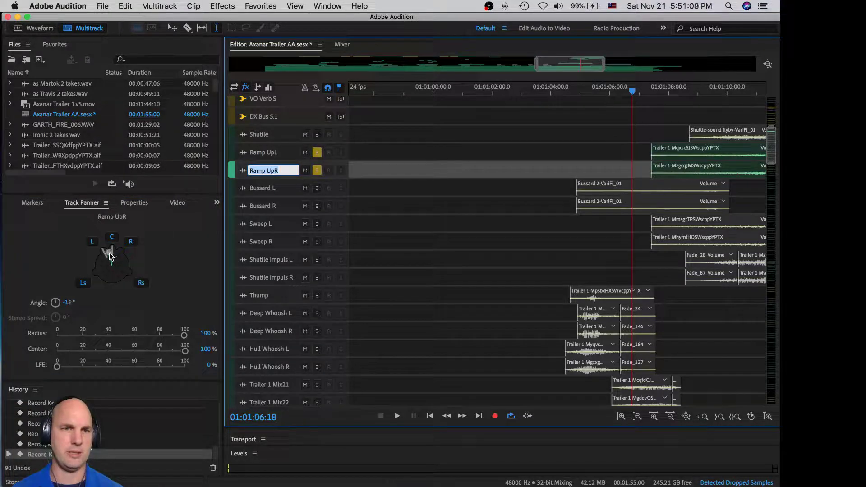
pyautogui.click(264, 192)
pyautogui.click(277, 171)
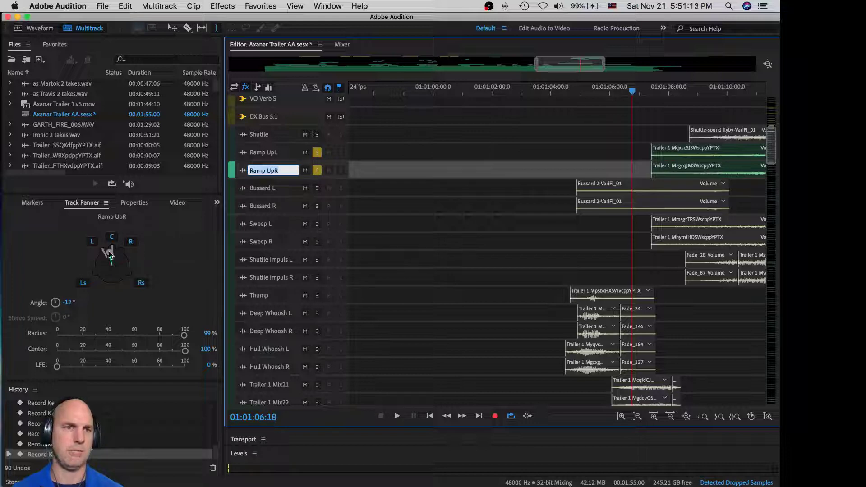
# Pan Ramp UpL to -12° and Ramp UpR to 12°, setting the Center level of both tracks to 0%.
pyautogui.click(280, 156)
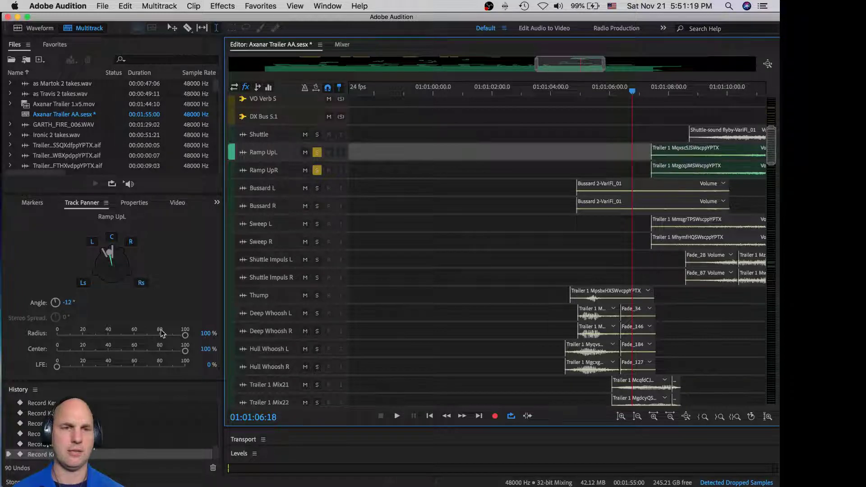
pyautogui.moveTo(135, 352); pyautogui.dragTo(3, 354)
pyautogui.click(262, 172)
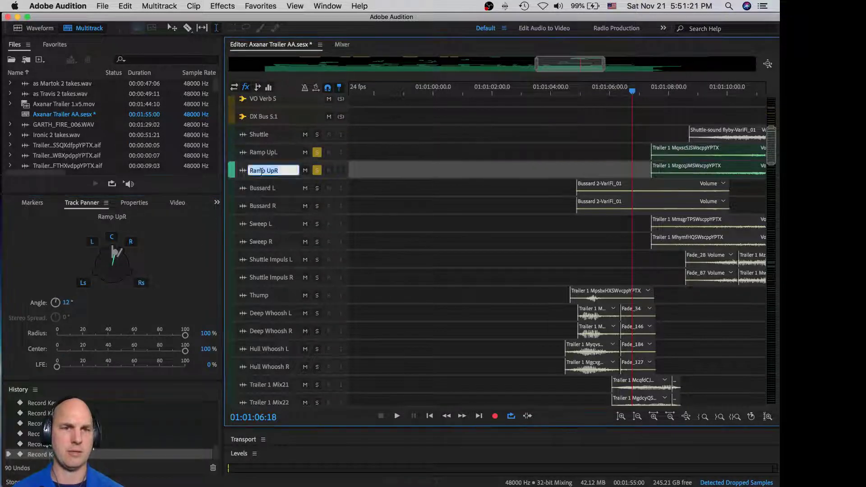
pyautogui.moveTo(169, 348); pyautogui.dragTo(101, 348)
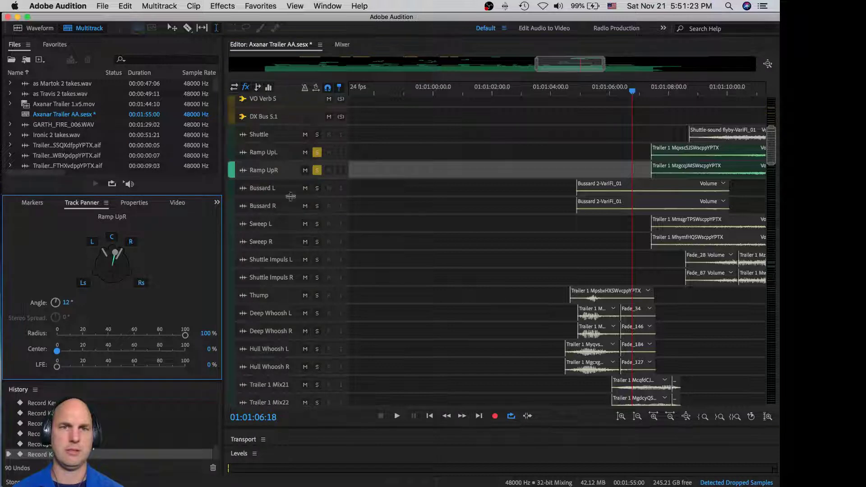
# Pan Bussard L to about -13° and Bussard R to 21° with a 93% radius and 0% Center level.
pyautogui.click(279, 186)
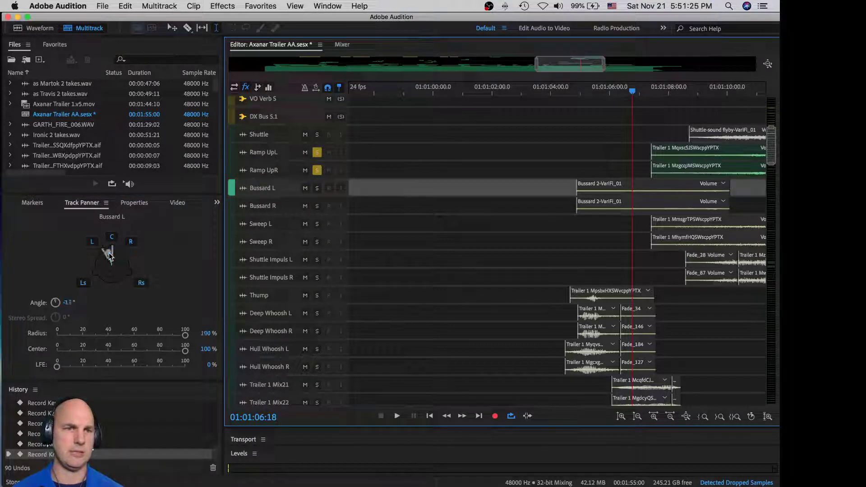
pyautogui.click(262, 209)
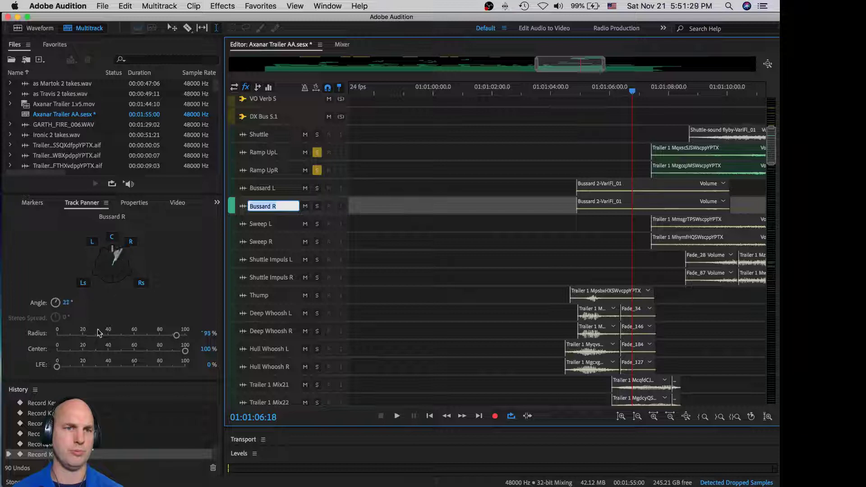
pyautogui.moveTo(101, 347); pyautogui.dragTo(8, 334)
# During playback, solo Bussard L and Bussard R and unsolo the two Ramp Up tracks to hear the panned pair.
pyautogui.press('space')
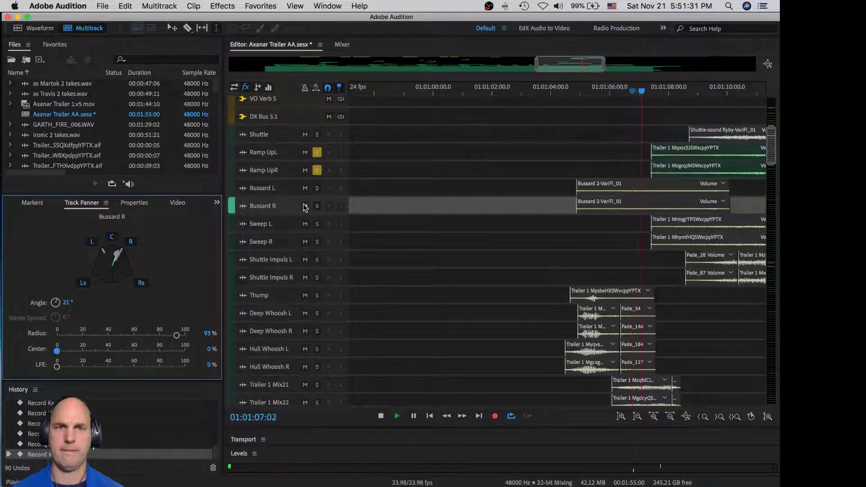
pyautogui.click(317, 188)
pyautogui.click(316, 206)
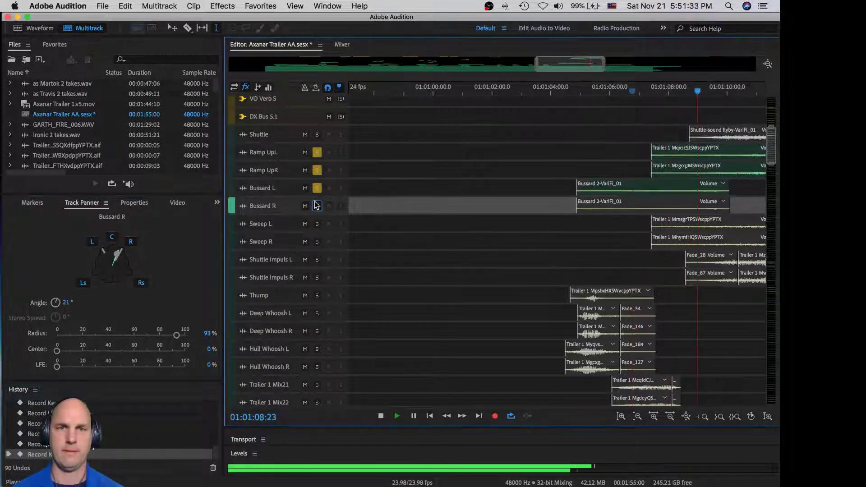
pyautogui.click(318, 171)
pyautogui.click(317, 152)
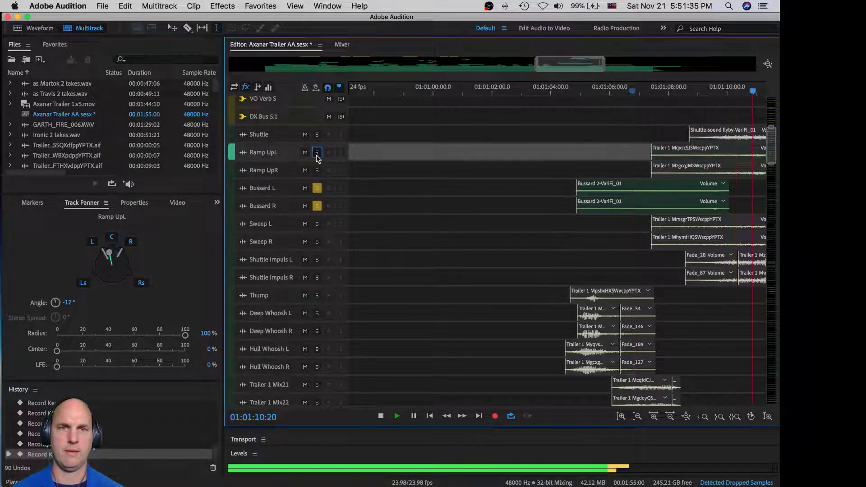
pyautogui.press('space')
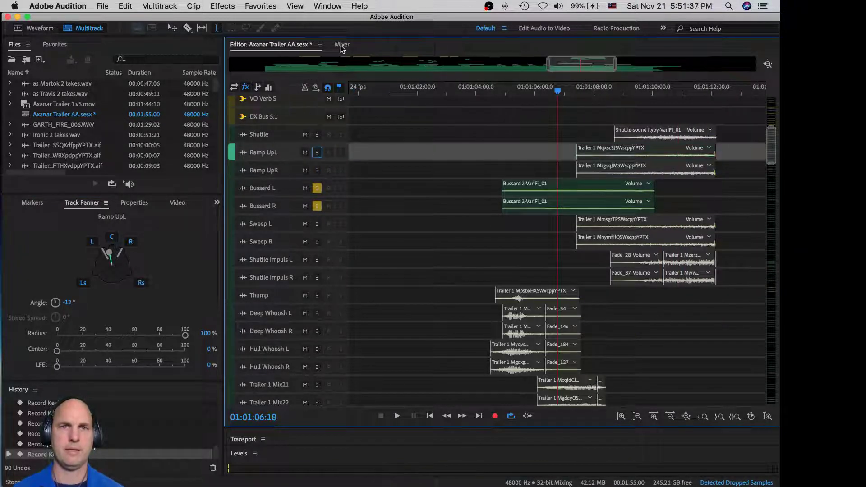
# Play the soloed Bussard tracks with the Mixer and video showing, and return to the multitrack editor.
pyautogui.click(342, 45)
pyautogui.press('space')
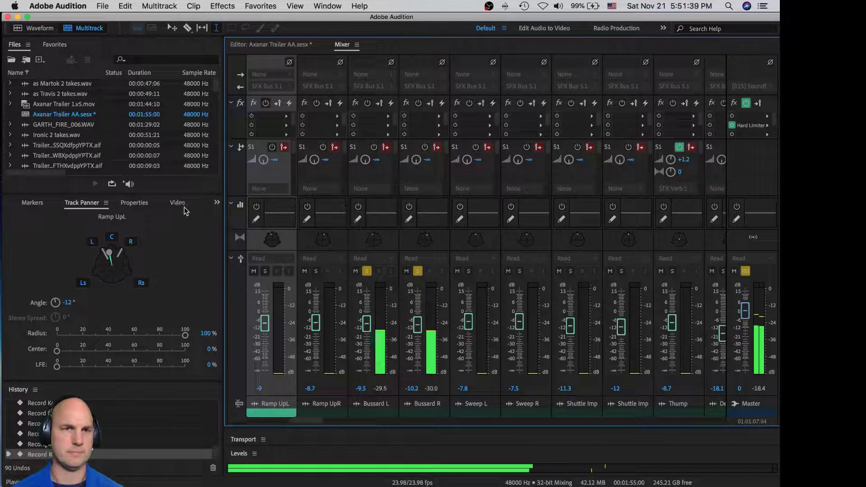
pyautogui.click(177, 202)
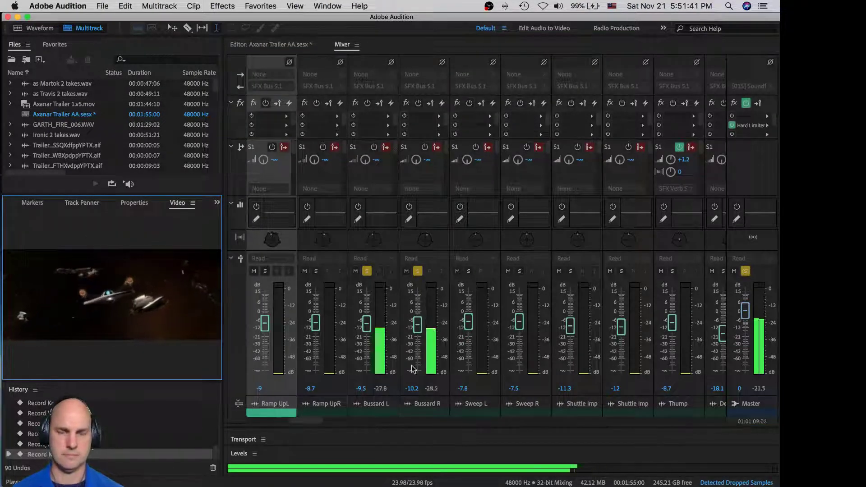
pyautogui.press('space')
pyautogui.hotkey('alt', '1')
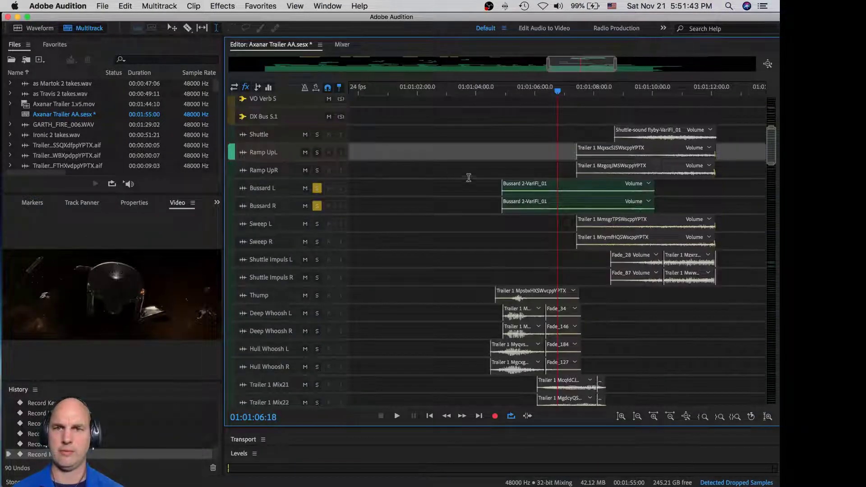
# Move the playhead to 01:01:03:05 and briefly preview playback from there in the Mixer.
pyautogui.click(454, 191)
pyautogui.click(343, 45)
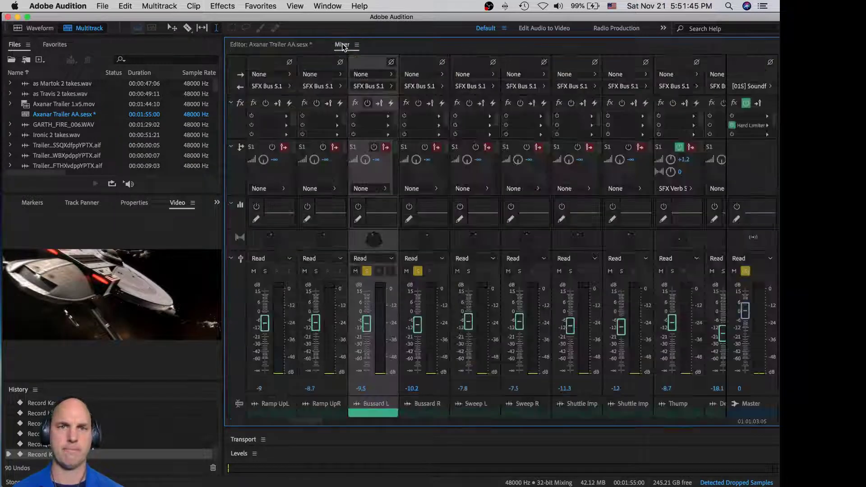
pyautogui.press('space')
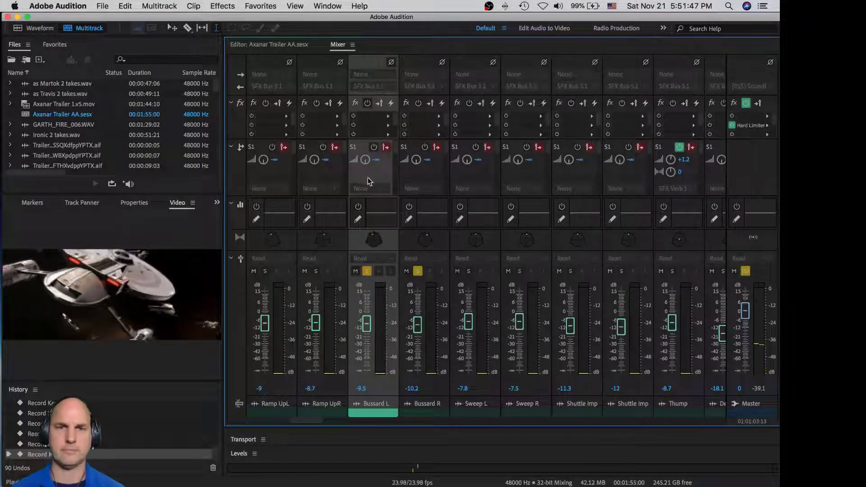
pyautogui.press('space')
# Set the automation mode of Bussard L and Bussard R to Touch and unsolo both tracks.
pyautogui.click(380, 258)
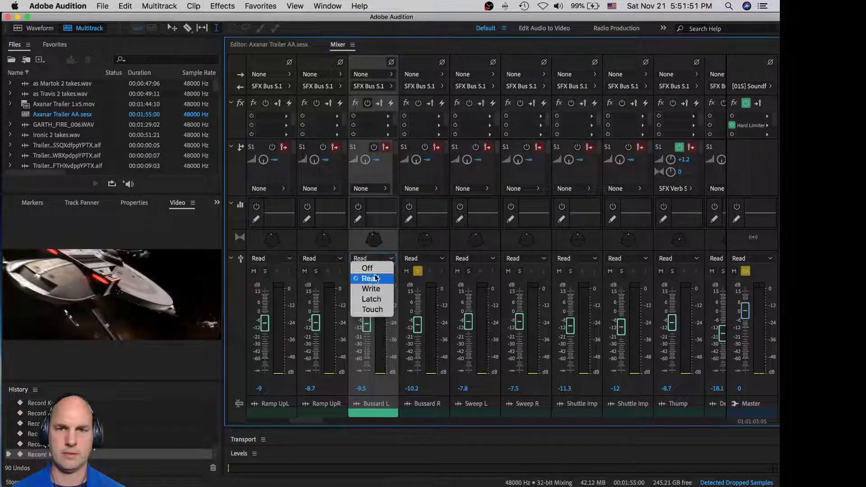
pyautogui.click(387, 303)
pyautogui.click(423, 258)
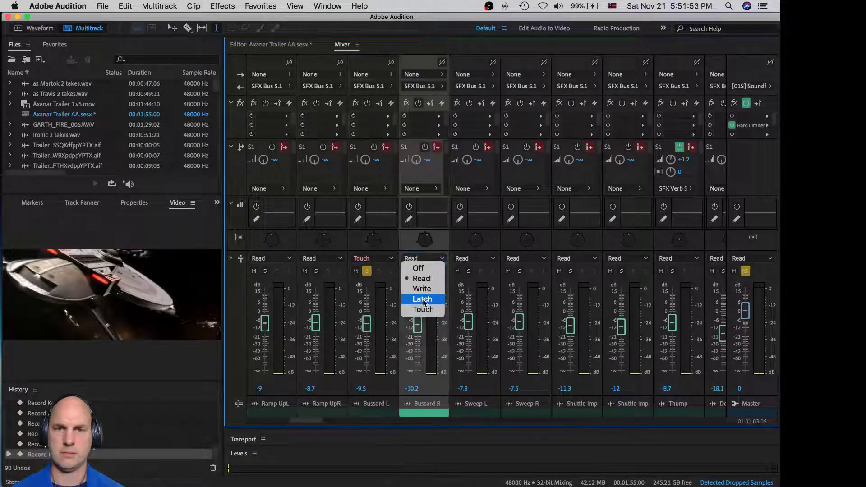
pyautogui.click(420, 309)
pyautogui.click(366, 271)
pyautogui.click(417, 271)
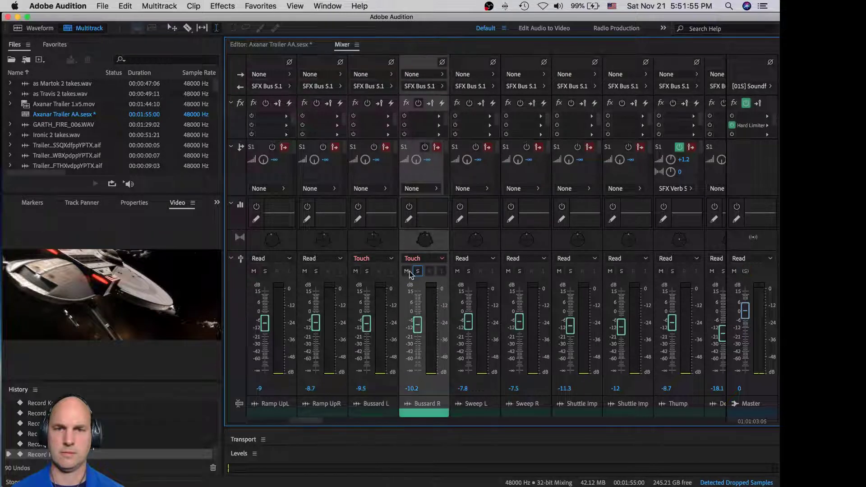
# Record a volume ride on Bussard L during playback, lowering its fader to about -14 dB near 01:01:09.
pyautogui.press('space')
pyautogui.moveTo(367, 328); pyautogui.dragTo(368, 336)
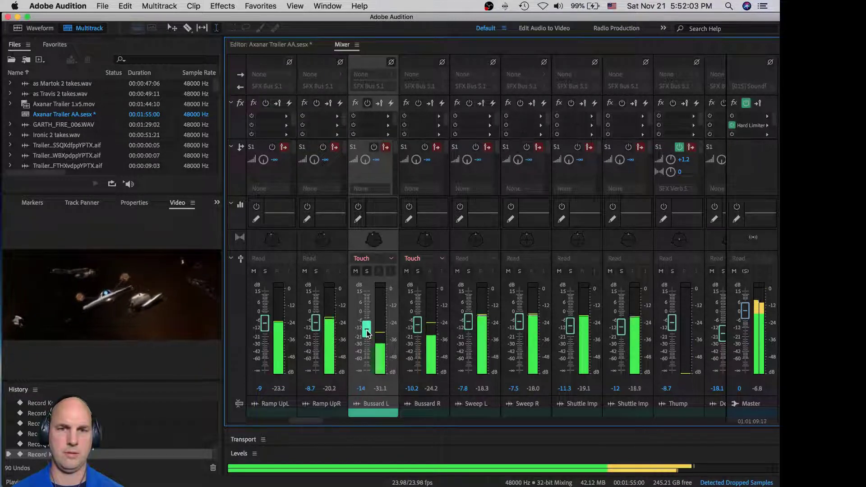
pyautogui.press('space')
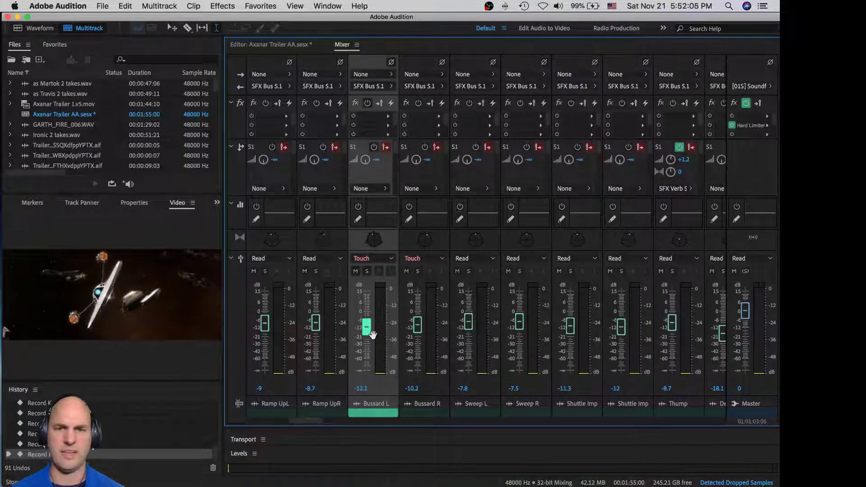
# Record a matching volume ride on Bussard R during playback, lowering its fader to about -14 dB near 01:01:09.
pyautogui.press('space')
pyautogui.moveTo(417, 328)
pyautogui.mouseDown()
pyautogui.moveTo(418, 339)
pyautogui.moveTo(418, 330)
pyautogui.mouseUp()
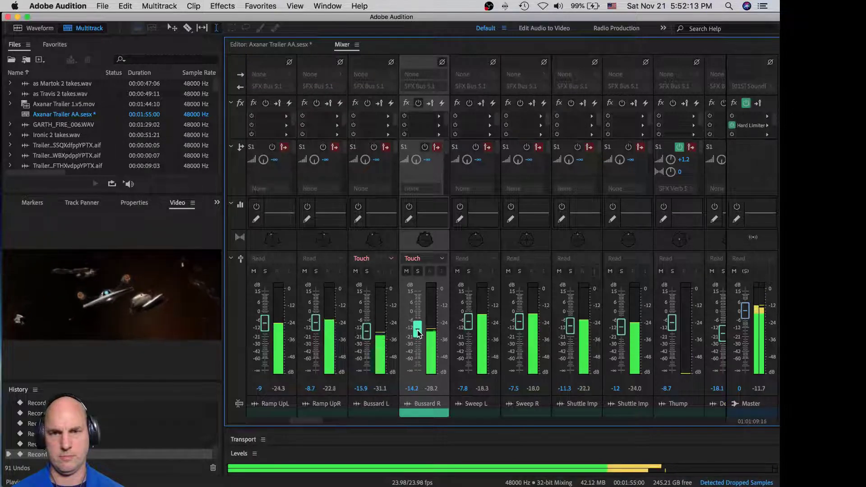
pyautogui.press('space')
# In the multitrack editor, enlarge the Bussard R track and add fade-outs about one second long to both Bussard clips.
pyautogui.click(289, 44)
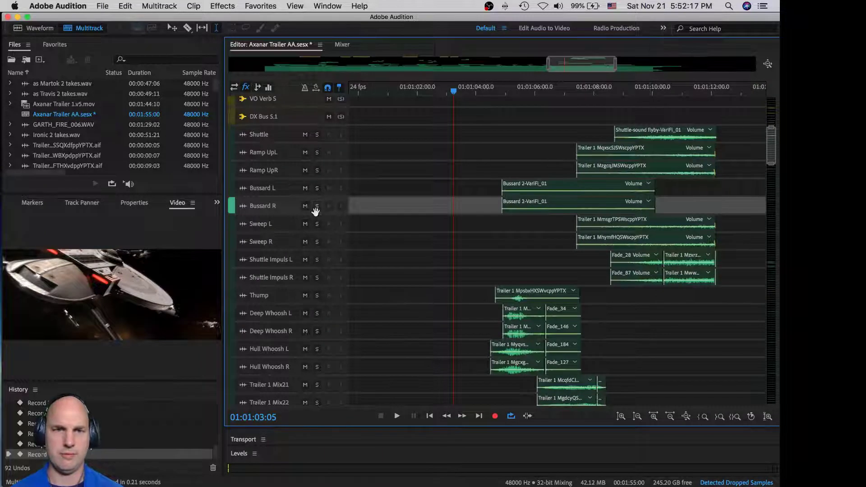
pyautogui.moveTo(317, 214); pyautogui.dragTo(316, 248)
pyautogui.click(594, 239)
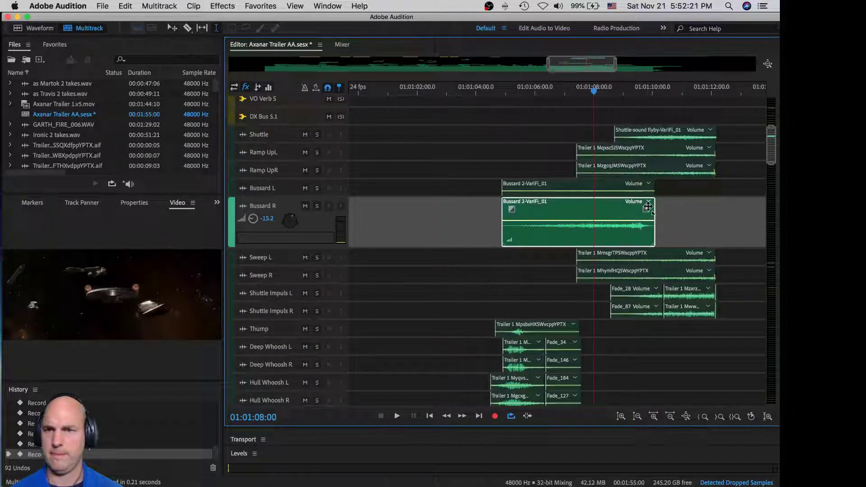
pyautogui.moveTo(647, 206)
pyautogui.mouseDown()
pyautogui.moveTo(622, 212)
pyautogui.moveTo(629, 200)
pyautogui.moveTo(613, 214)
pyautogui.mouseUp()
pyautogui.click(606, 192)
# Play back the faded Bussard clips in the full mix, and move the playhead to 01:01:06:08.
pyautogui.press('space')
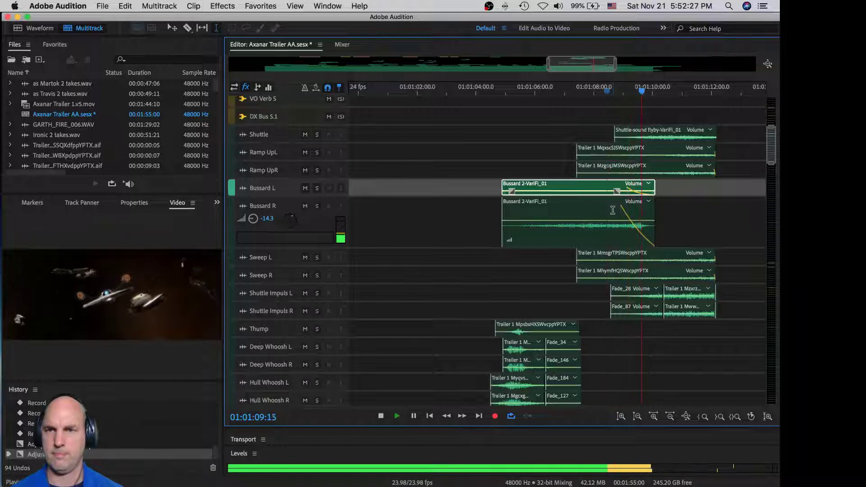
pyautogui.press('space')
pyautogui.click(542, 151)
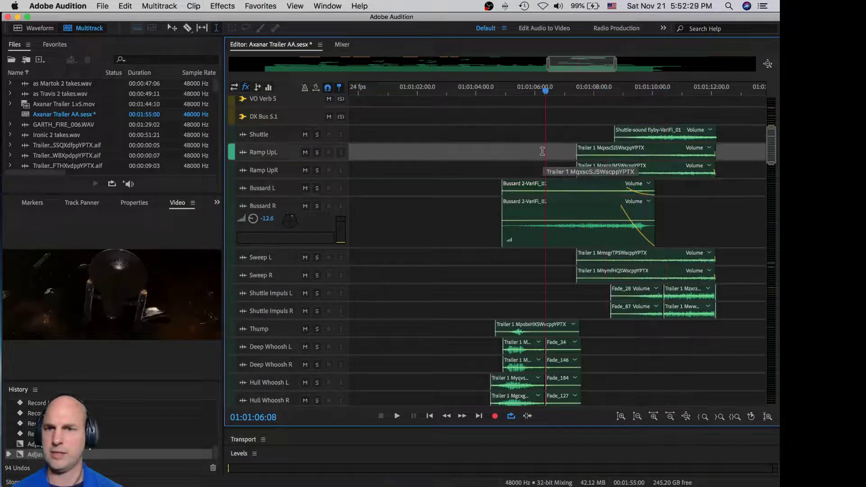
# Play back the full mix from 01:01:06:08, and audition the Trailer 1 Mix21 track on its own.
pyautogui.press('space')
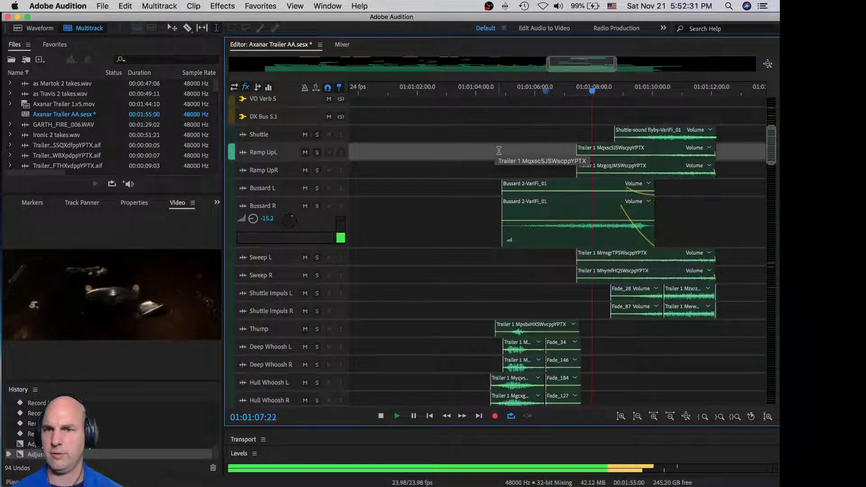
pyautogui.press('space')
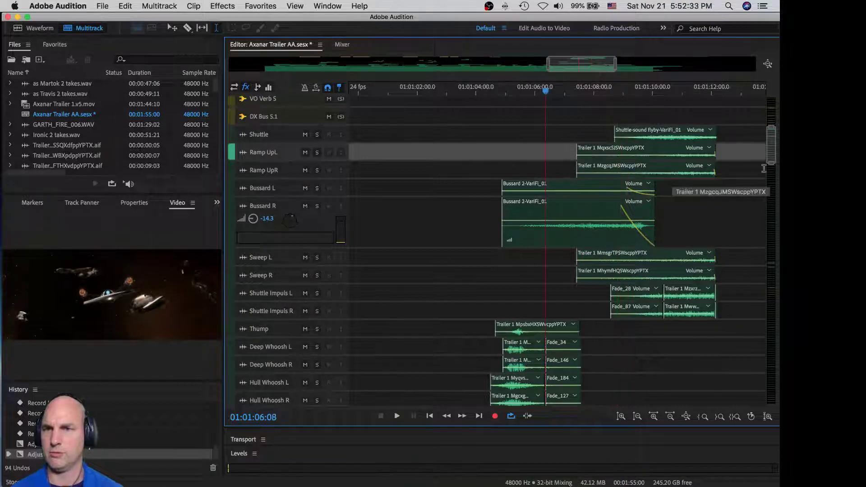
pyautogui.scroll(-5, 770, 170)
pyautogui.press('space')
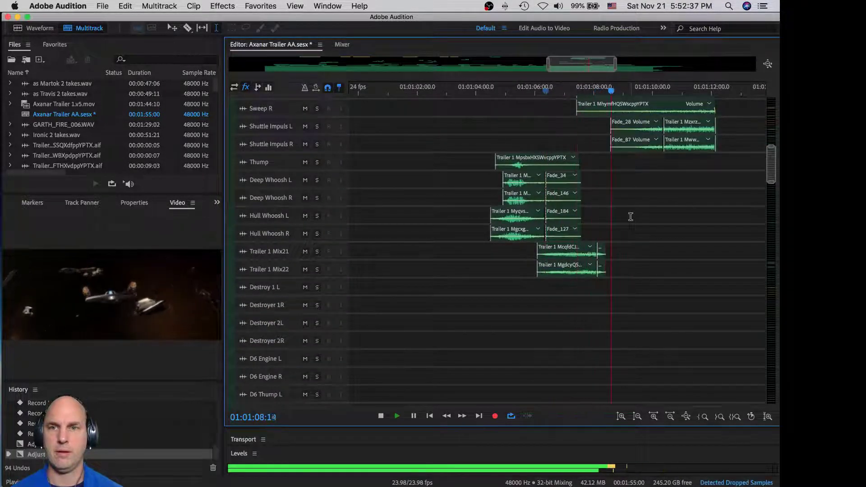
pyautogui.press('space')
pyautogui.click(316, 251)
pyautogui.press('space')
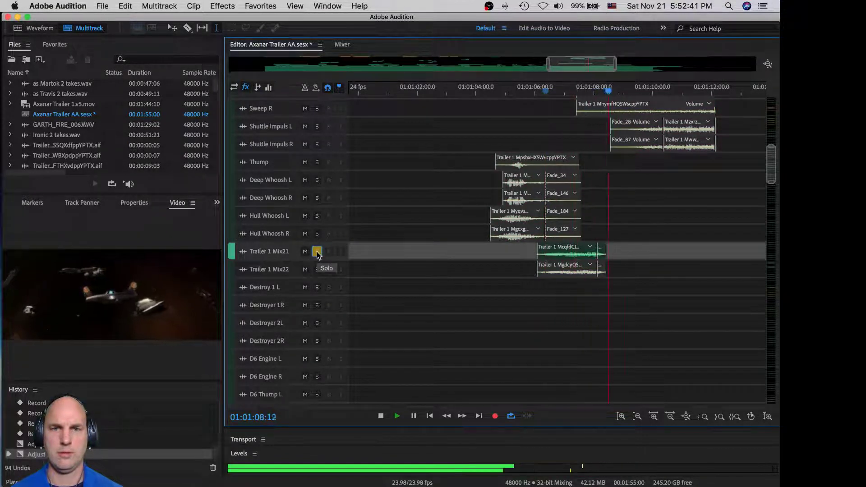
pyautogui.press('space')
pyautogui.click(317, 252)
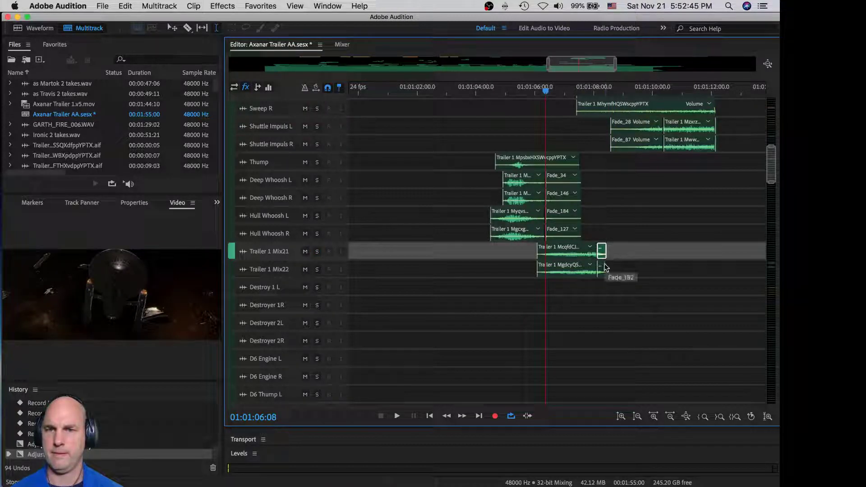
# Enlarge the Trailer 1 Mix21 and Trailer 1 Mix22 tracks, keeping Mix21 above Mix22.
pyautogui.click(603, 276)
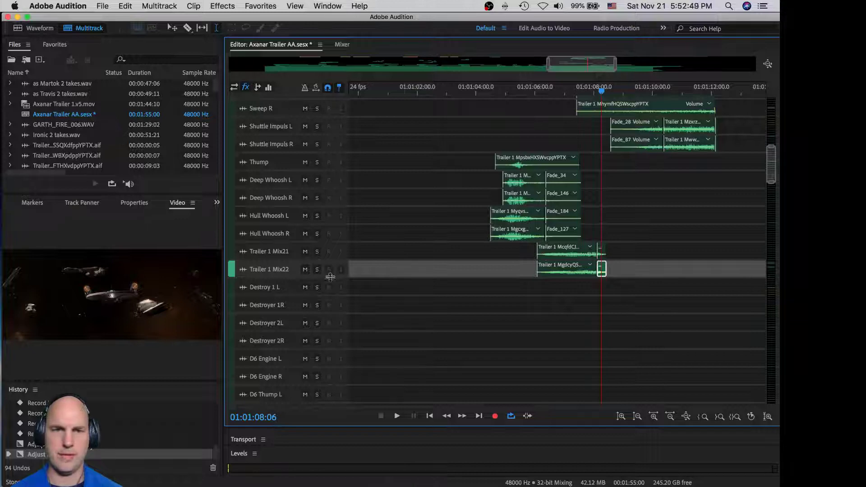
pyautogui.moveTo(330, 277); pyautogui.dragTo(329, 332)
pyautogui.moveTo(330, 257); pyautogui.dragTo(327, 303)
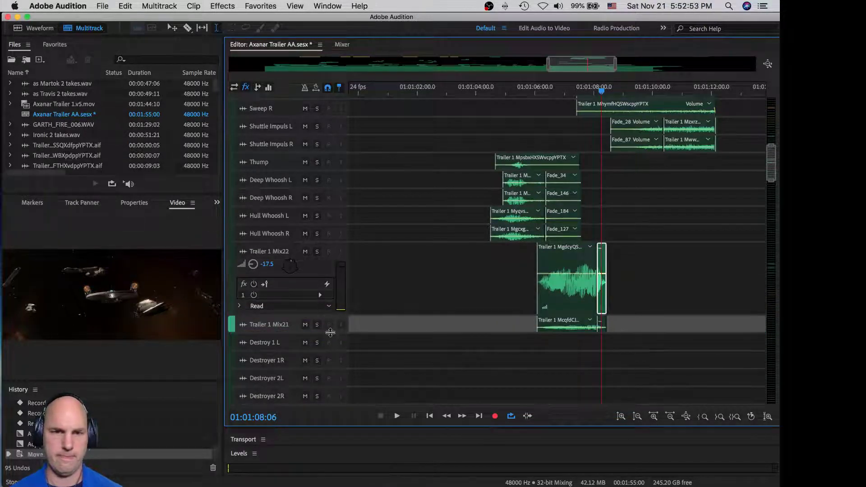
pyautogui.moveTo(330, 332); pyautogui.dragTo(330, 373)
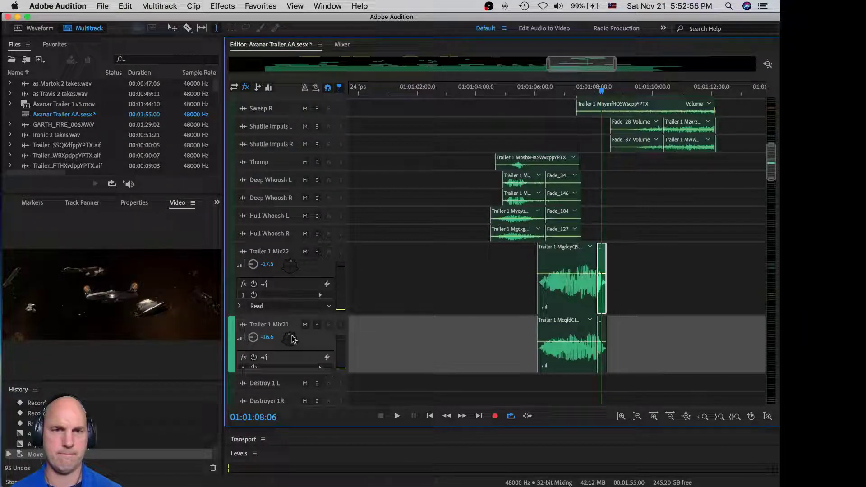
pyautogui.moveTo(231, 294); pyautogui.dragTo(232, 256)
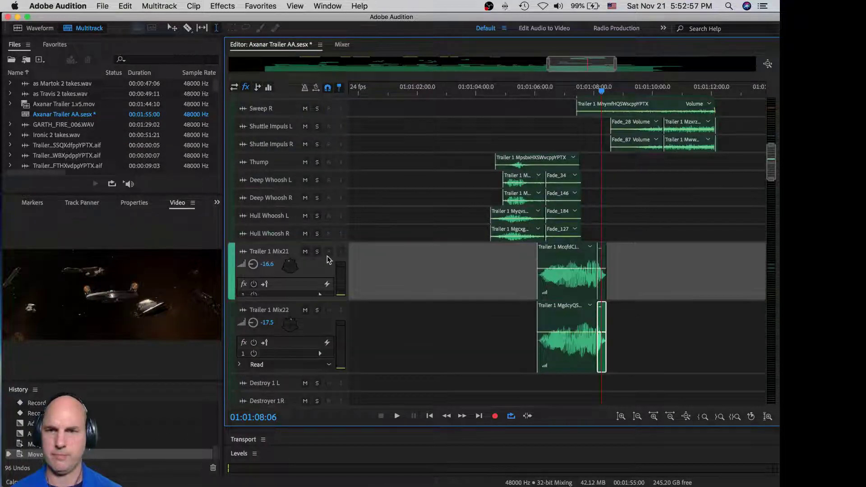
# Add volume keyframes to the main clips on Trailer 1 Mix21 and Mix22, ramping both levels steeply down over their final half second.
pyautogui.click(561, 257)
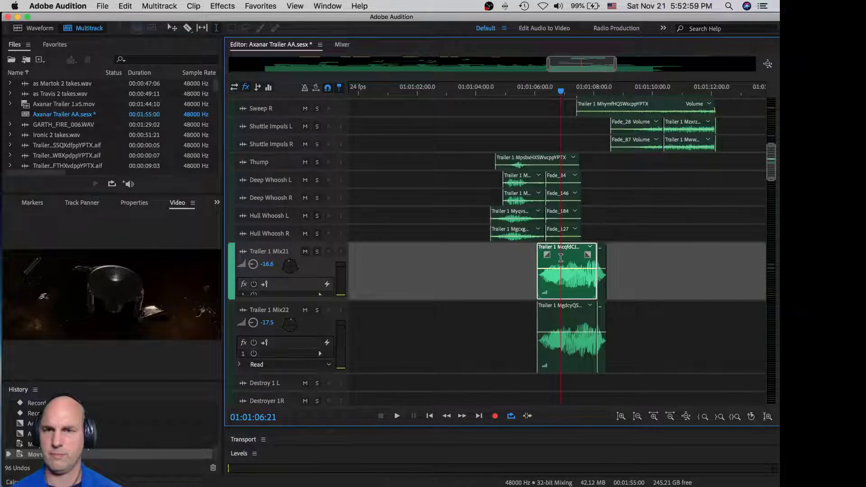
pyautogui.press('space')
pyautogui.press('space')
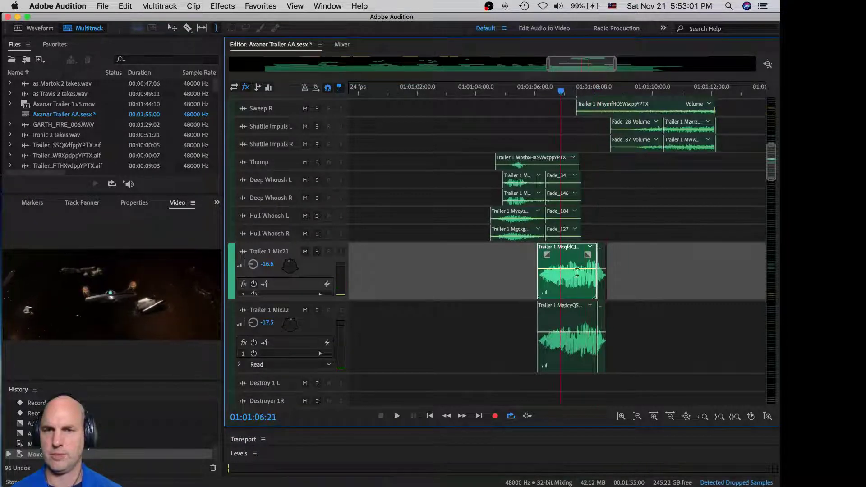
pyautogui.click(604, 272)
pyautogui.click(575, 276)
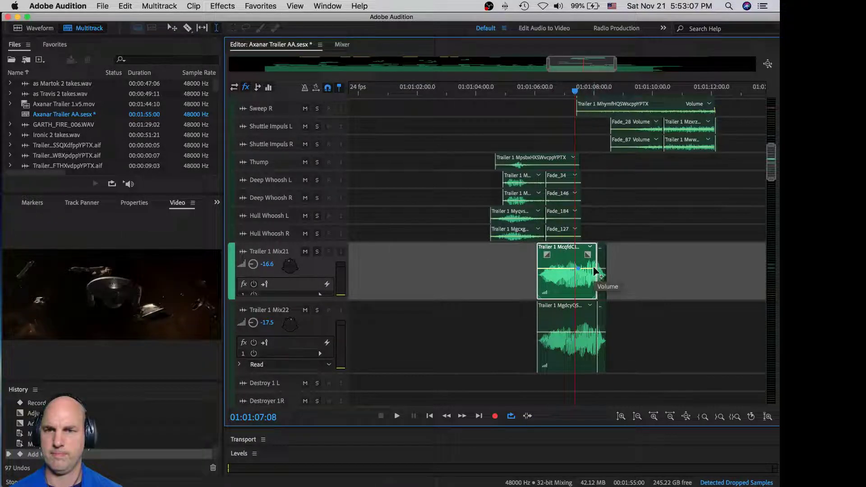
pyautogui.moveTo(595, 272); pyautogui.dragTo(594, 298)
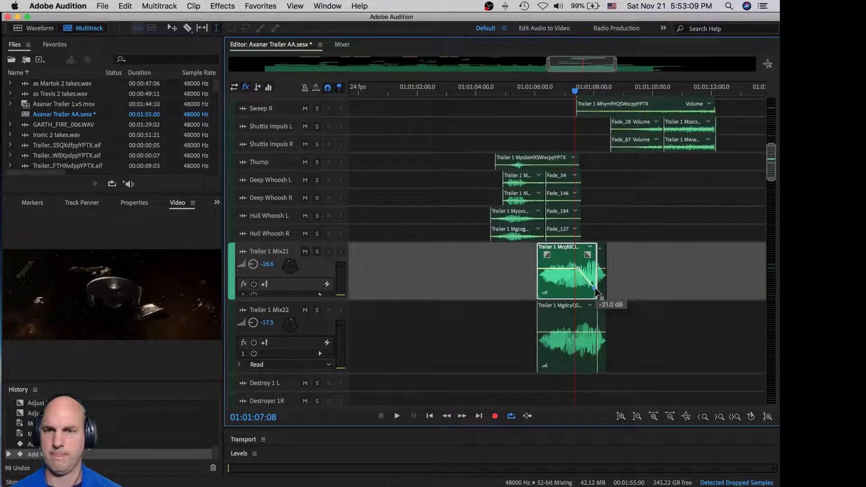
pyautogui.click(581, 336)
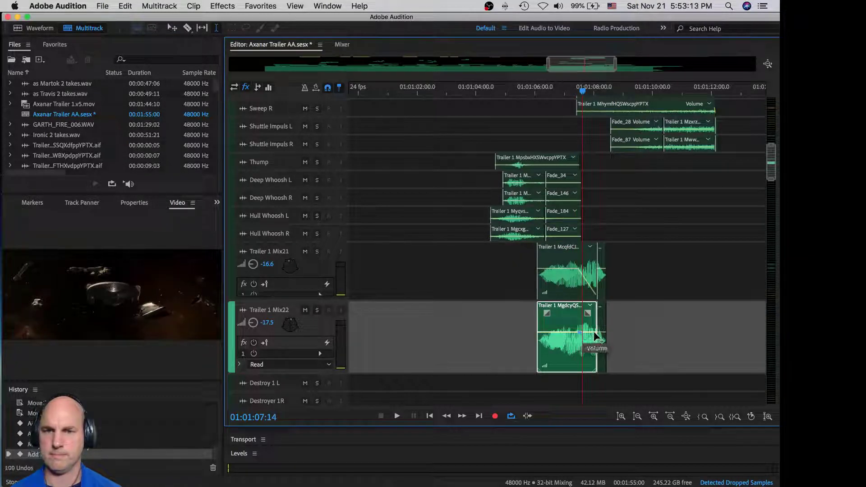
pyautogui.moveTo(594, 332); pyautogui.dragTo(596, 369)
# Delete the short trailing clips on Trailer 1 Mix22 and Mix21, and play back the mix from 01:01:05:10.
pyautogui.click(603, 361)
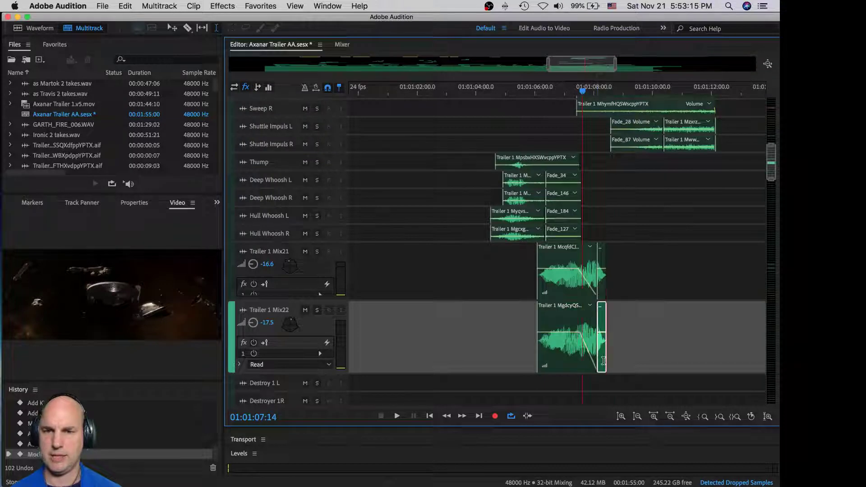
pyautogui.press('Delete')
pyautogui.click(603, 292)
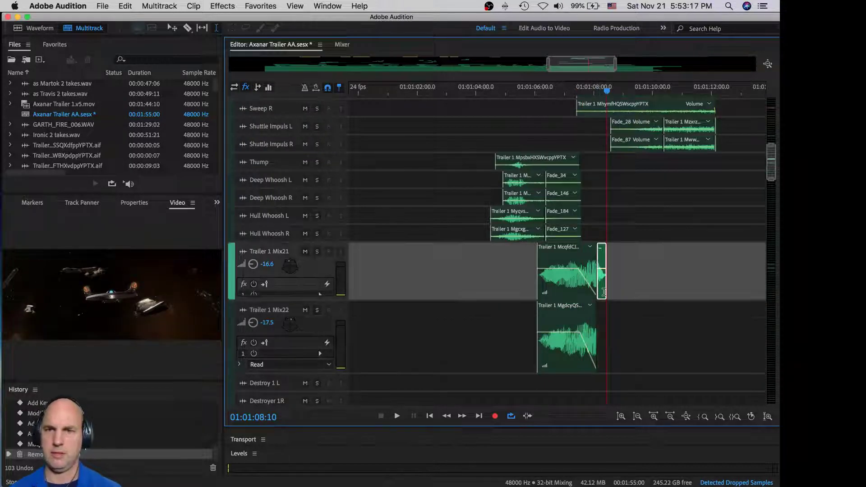
pyautogui.click(518, 270)
pyautogui.press('space')
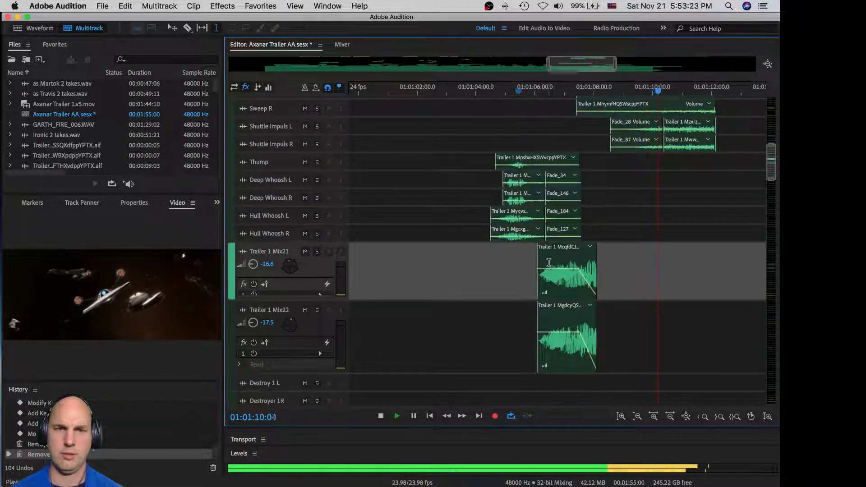
pyautogui.press('space')
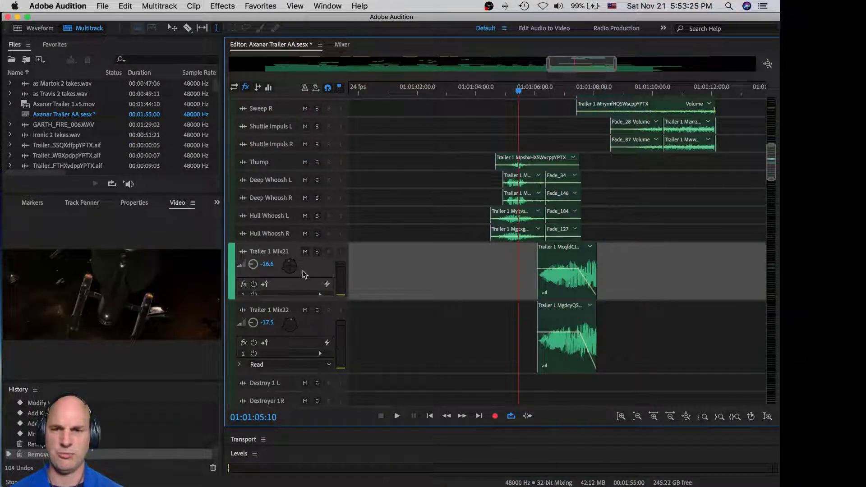
pyautogui.click(553, 273)
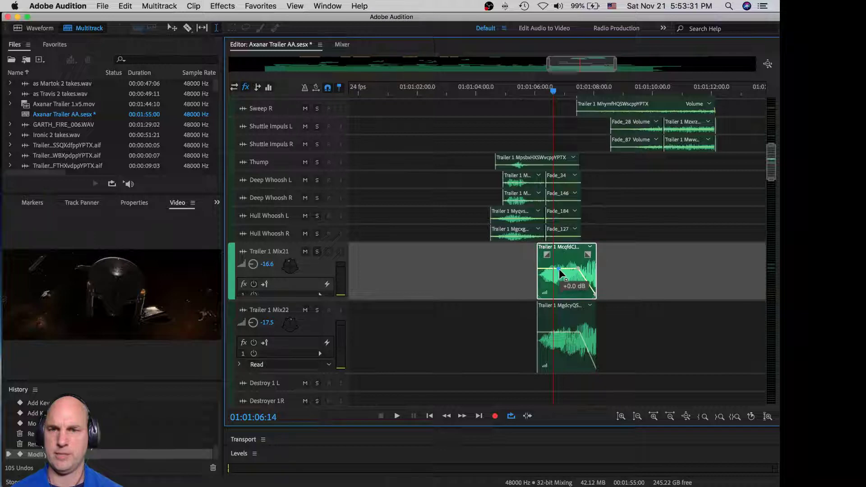
pyautogui.rightClick(559, 272)
pyautogui.click(582, 315)
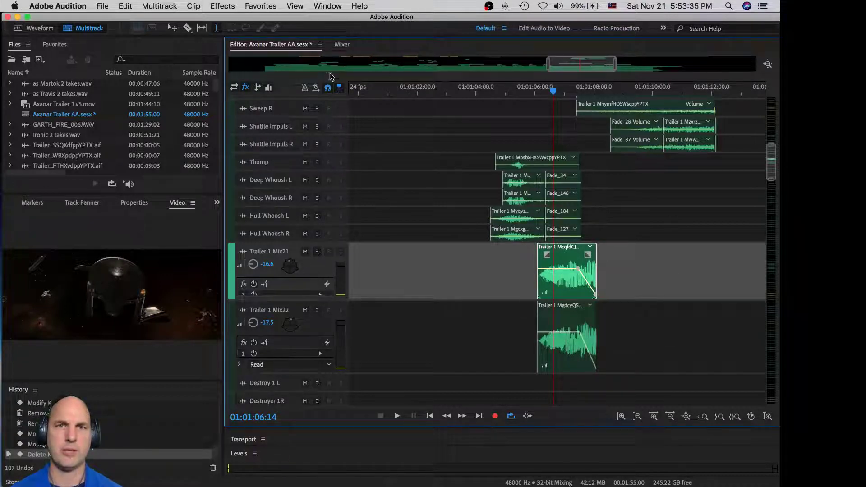
# Set the automation mode of both Trailer 1 Mix tracks to Touch in the mixer, and place the playhead at 01:01:05:03.
pyautogui.click(341, 44)
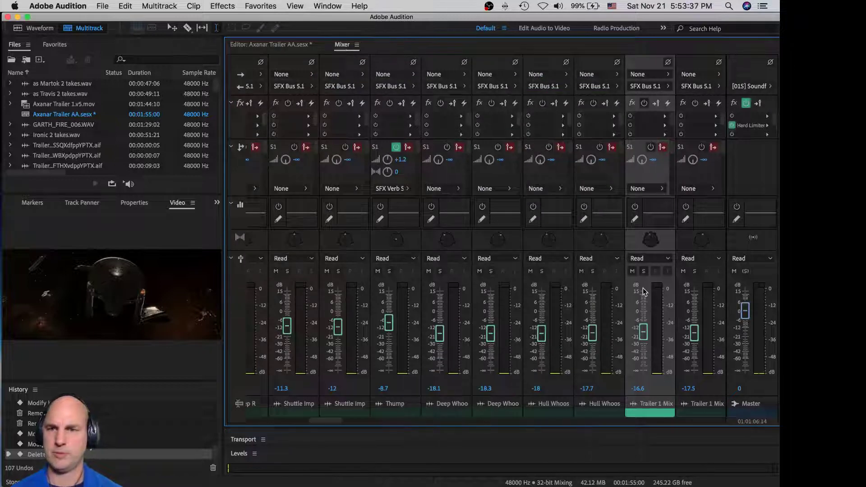
pyautogui.click(649, 259)
pyautogui.click(650, 309)
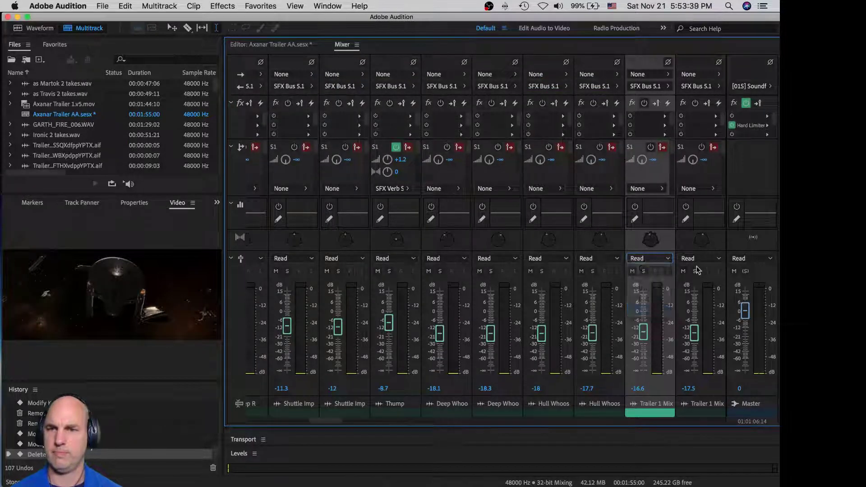
pyautogui.click(700, 258)
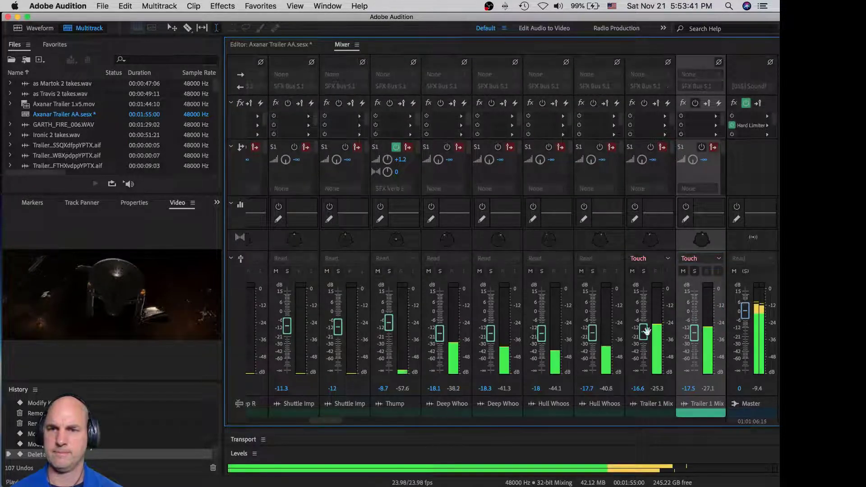
pyautogui.click(298, 48)
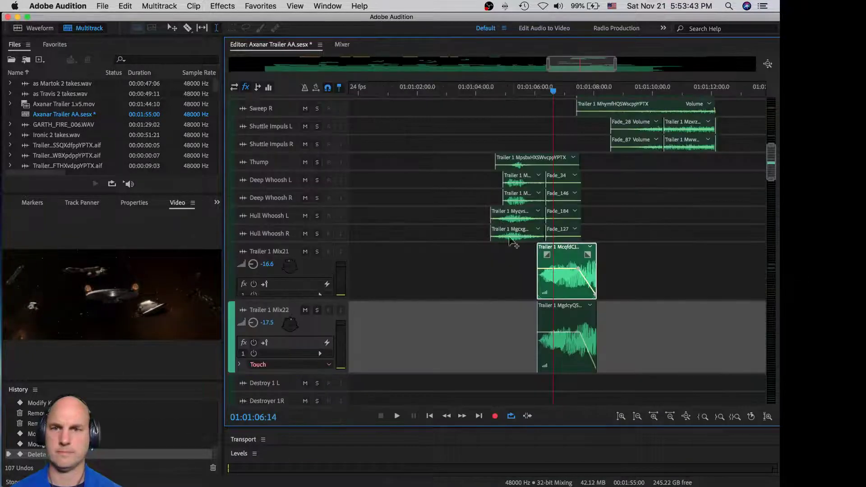
pyautogui.click(512, 251)
pyautogui.click(346, 50)
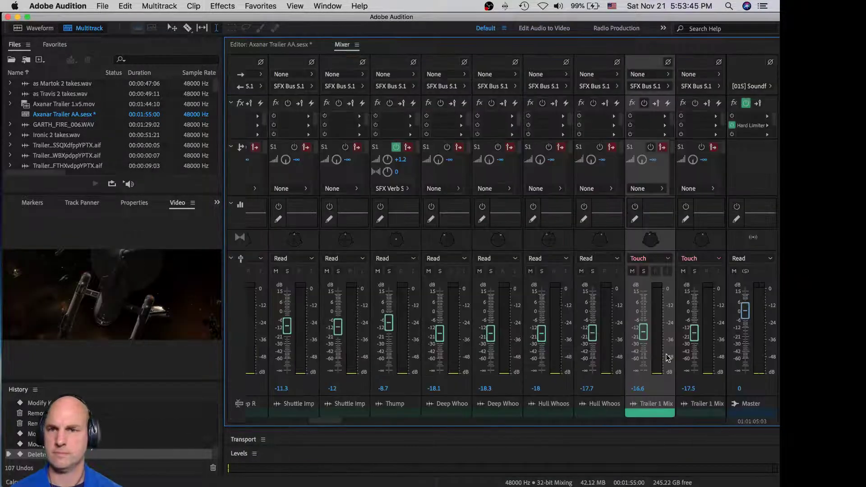
# Record volume rides during playback, lowering Trailer 1 Mix21 to about -29 dB and Trailer 1 Mix22 to about -25 dB.
pyautogui.press('space')
pyautogui.moveTo(643, 332); pyautogui.dragTo(642, 347)
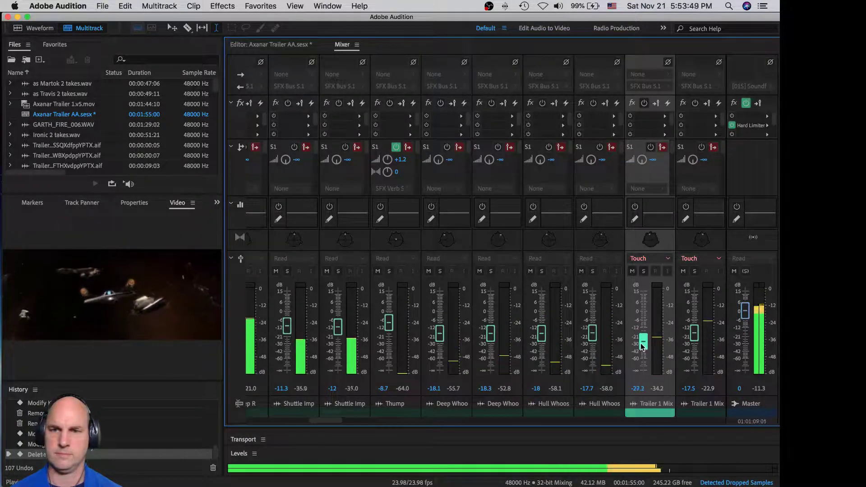
pyautogui.moveTo(694, 334); pyautogui.dragTo(694, 343)
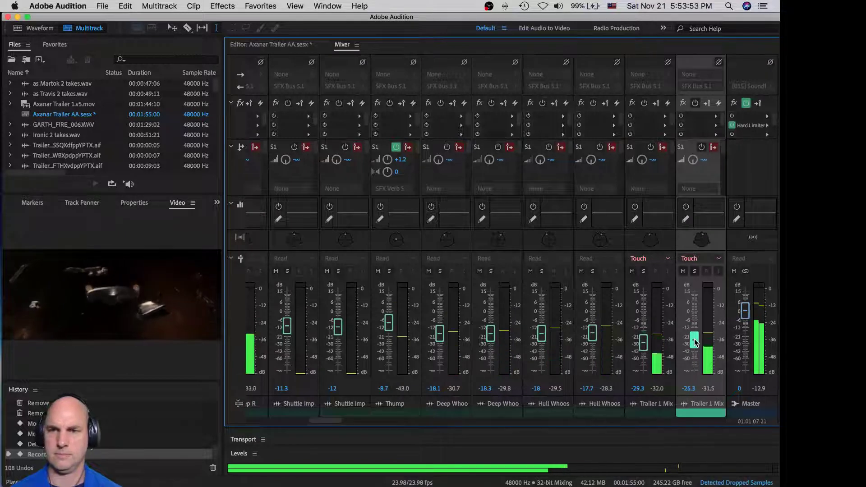
pyautogui.press('space')
# Inspect Trailer 1 Mix22's surround panning, return to the video preview, and play back the recorded volume rides.
pyautogui.doubleClick(702, 240)
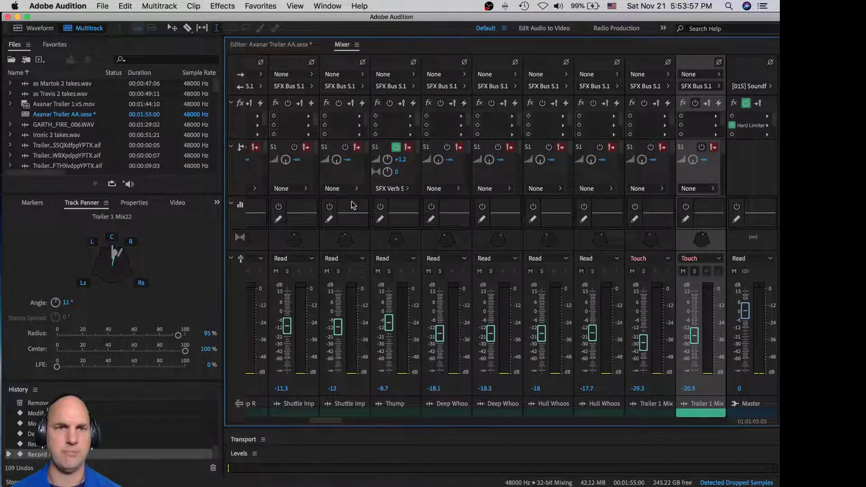
pyautogui.click(181, 201)
pyautogui.press('space')
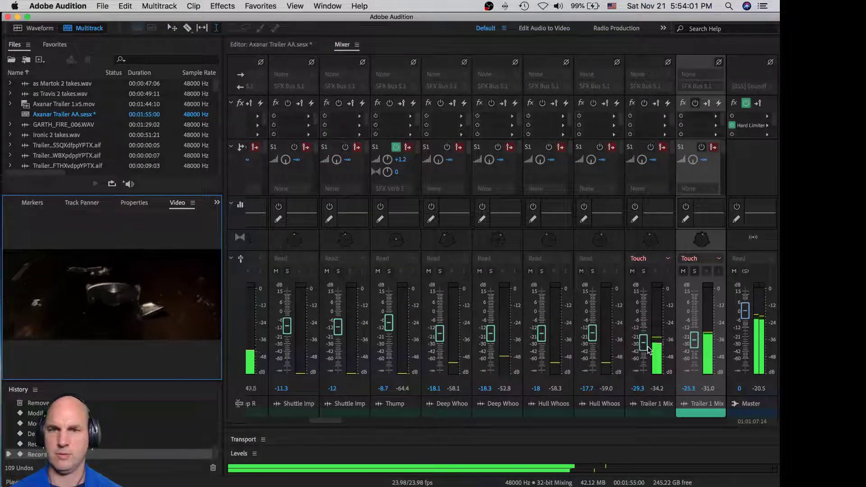
pyautogui.press('space')
# Record further volume rides during playback, lowering Trailer 1 Mix21 to about -33 dB near 01:01:08:07 and pulling Trailer 1 Mix22 down further.
pyautogui.press('space')
pyautogui.moveTo(644, 345)
pyautogui.mouseDown()
pyautogui.moveTo(646, 338)
pyautogui.moveTo(645, 348)
pyautogui.mouseUp()
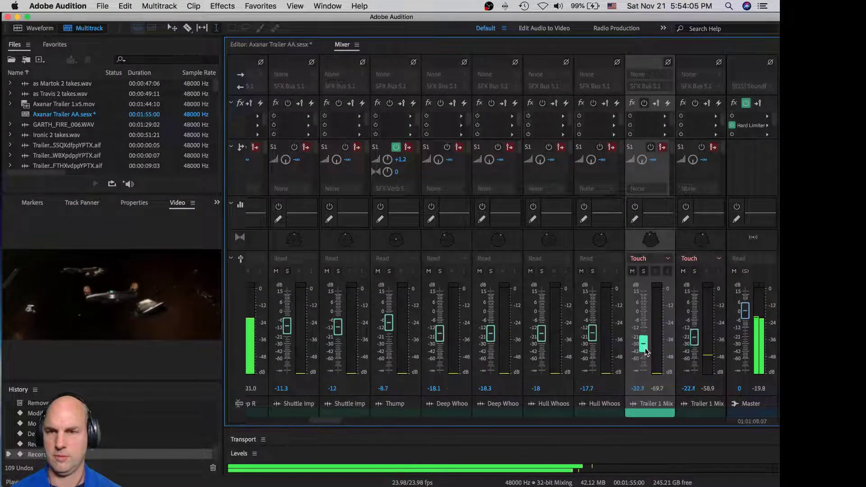
pyautogui.press('space')
pyautogui.press('space')
pyautogui.moveTo(695, 336); pyautogui.dragTo(696, 350)
pyautogui.press('space')
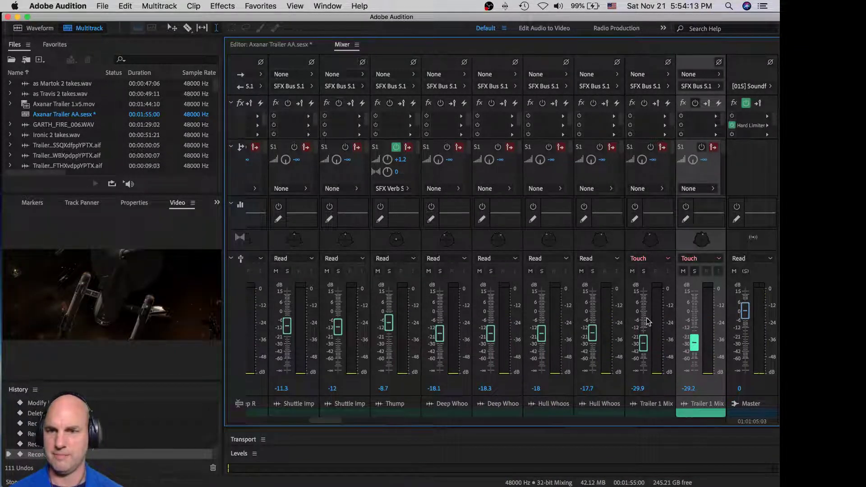
# Set the automation mode of both Trailer 1 Mix tracks back to Read, and play back the mix from 01:01:05:03.
pyautogui.click(650, 260)
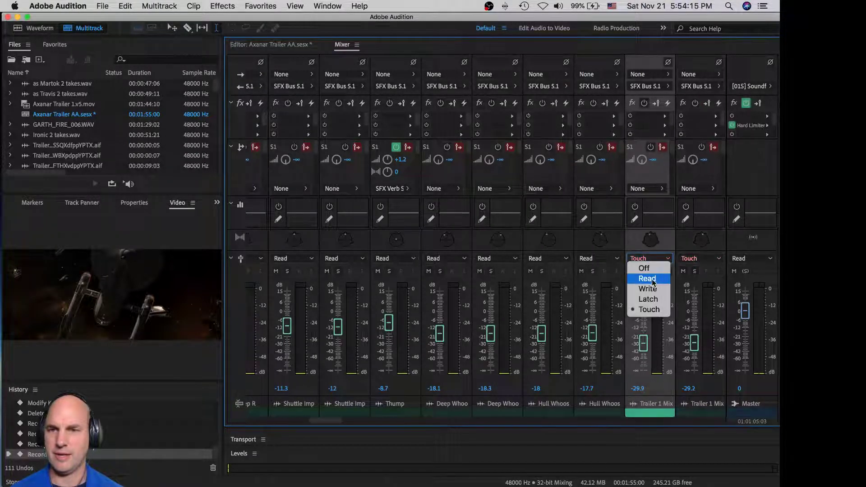
pyautogui.click(655, 279)
pyautogui.click(697, 259)
pyautogui.click(697, 278)
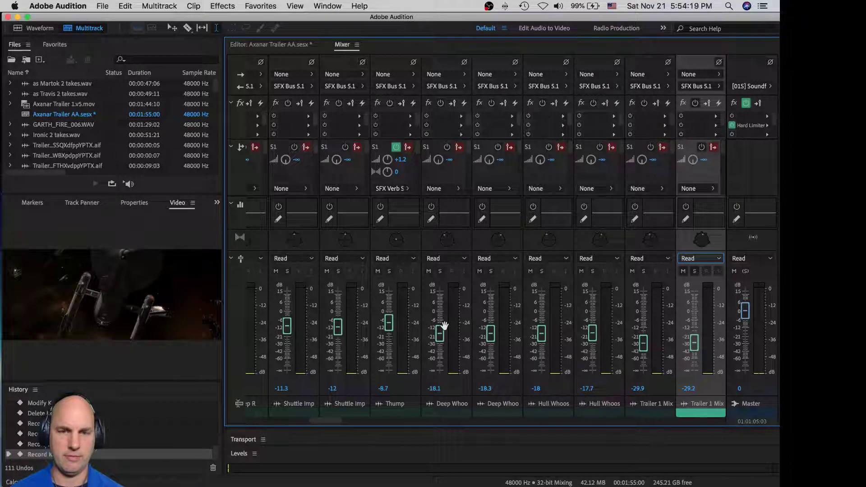
pyautogui.press('space')
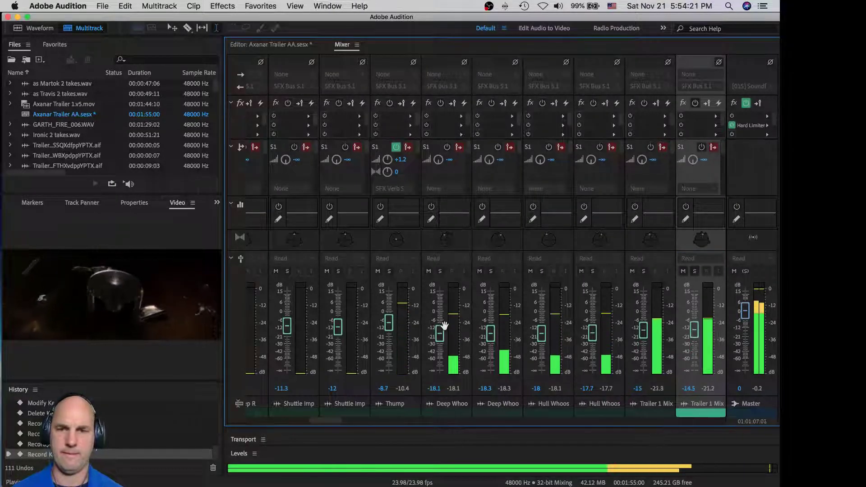
pyautogui.press('space')
# Solo Deep Whoosh L and Deep Whoosh R, audition them from 01:01:05:03, and clear both solos.
pyautogui.click(439, 271)
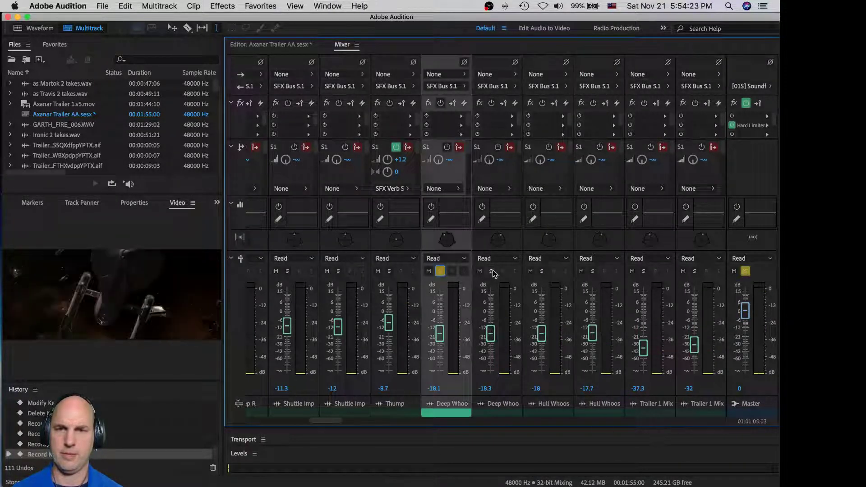
pyautogui.click(492, 271)
pyautogui.press('space')
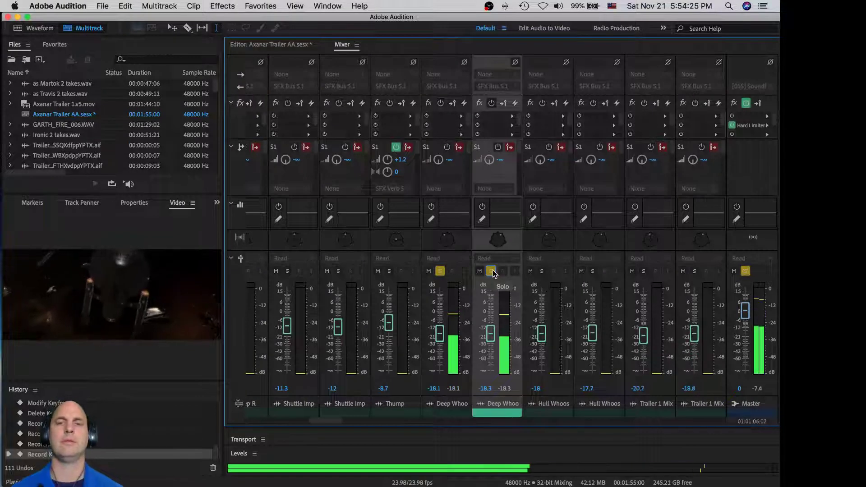
pyautogui.press('space')
pyautogui.click(440, 271)
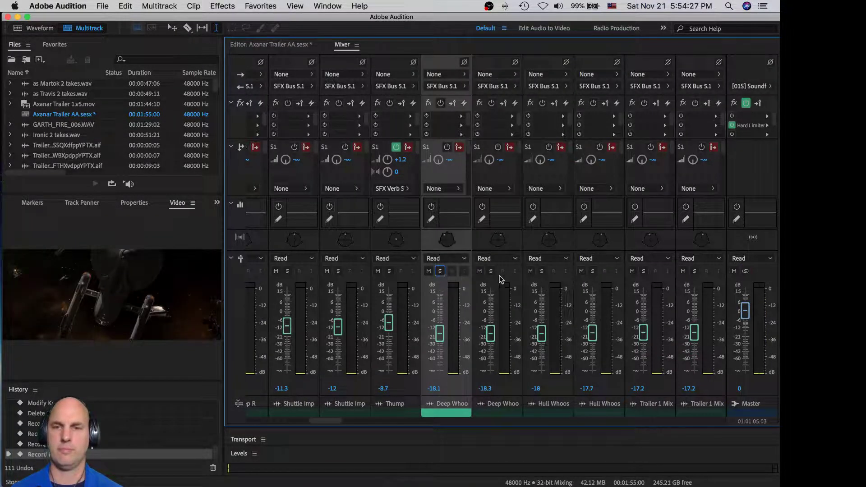
# Play back the full mix in short passes from 01:01:05:03 to find the Ramp Up and Bussard tracks.
pyautogui.press('space')
pyautogui.press('space')
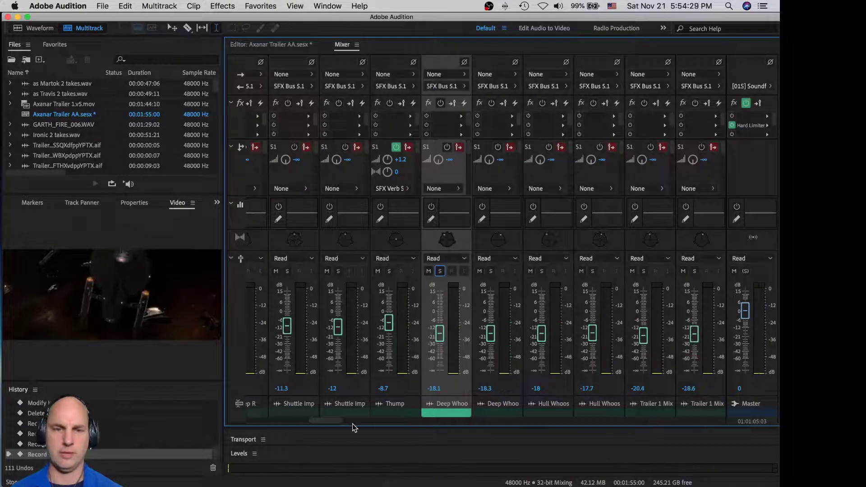
pyautogui.moveTo(340, 421); pyautogui.dragTo(307, 413)
pyautogui.press('space')
pyautogui.press('space')
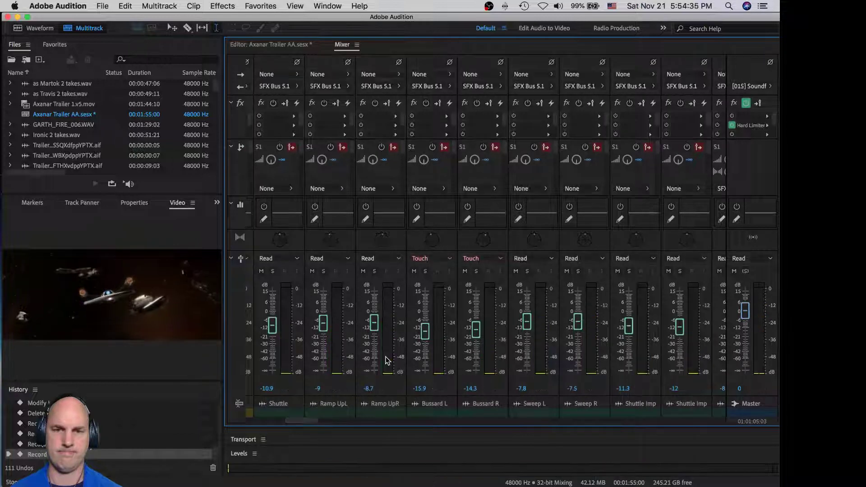
# Audition Ramp UpL in solo during playback, clear the solo, and replay the full mix.
pyautogui.press('space')
pyautogui.click(324, 271)
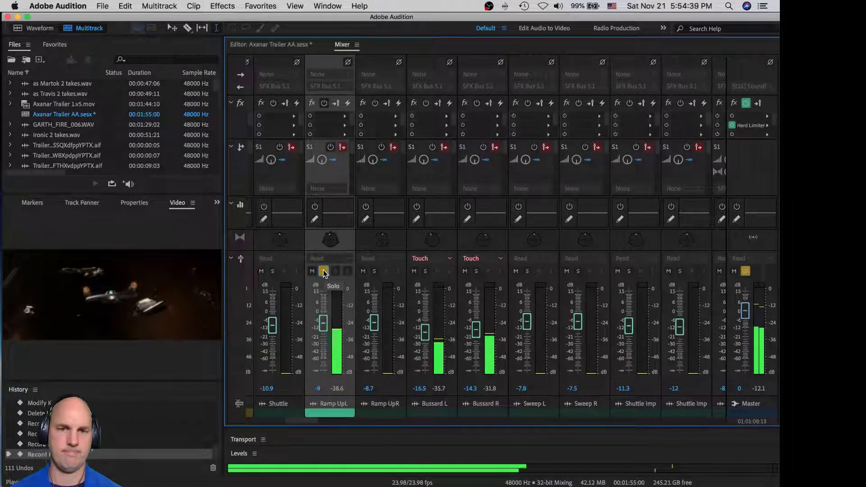
pyautogui.click(323, 271)
pyautogui.press('space')
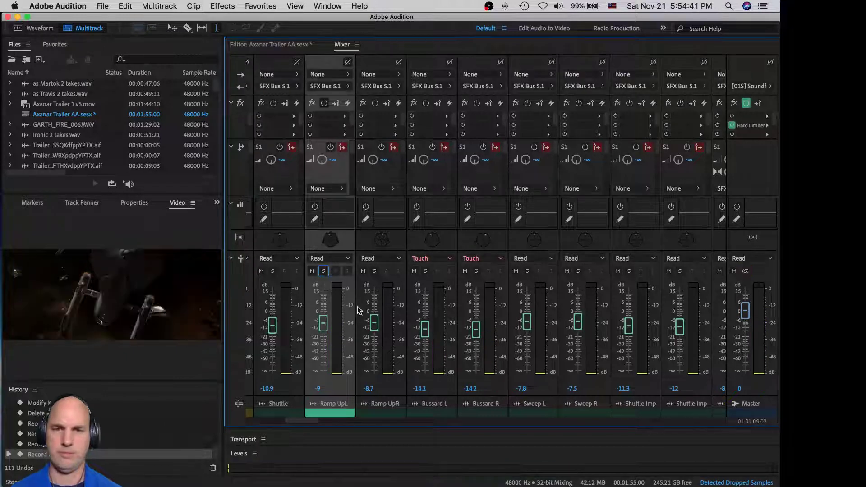
pyautogui.press('space')
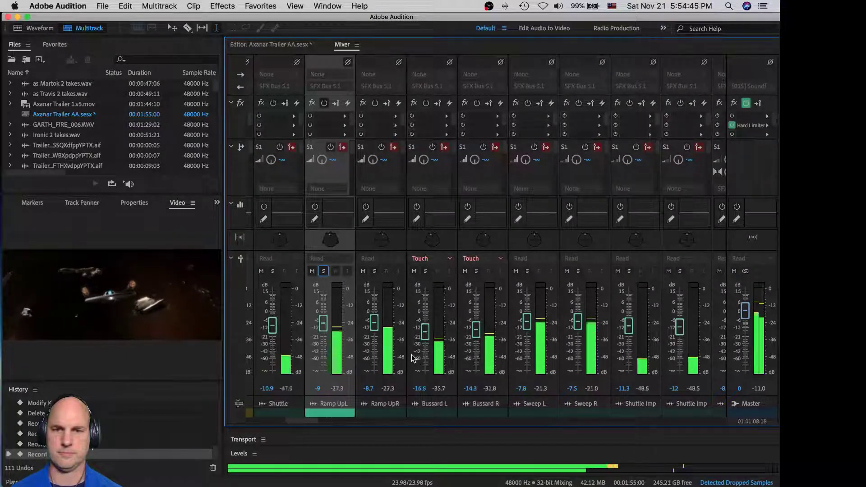
pyautogui.press('space')
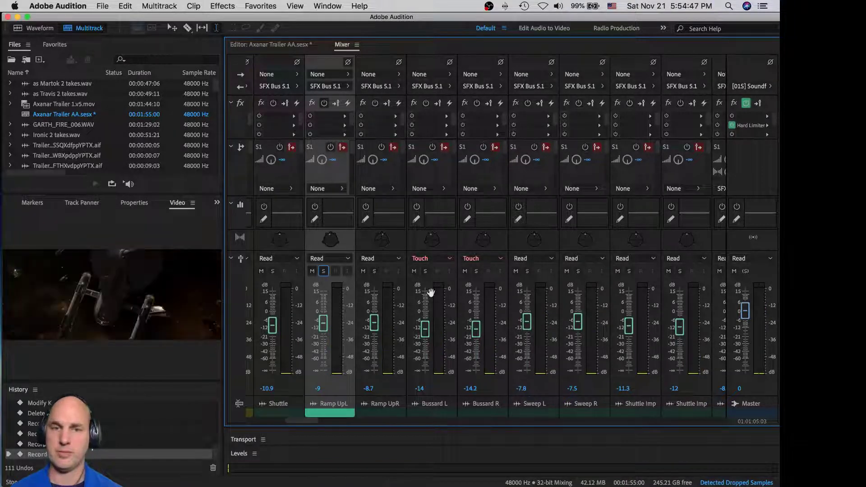
# Record volume rides on Bussard L and Bussard R during playback from 01:01:05:03, bringing Bussard R to about -12.3 dB.
pyautogui.press('space')
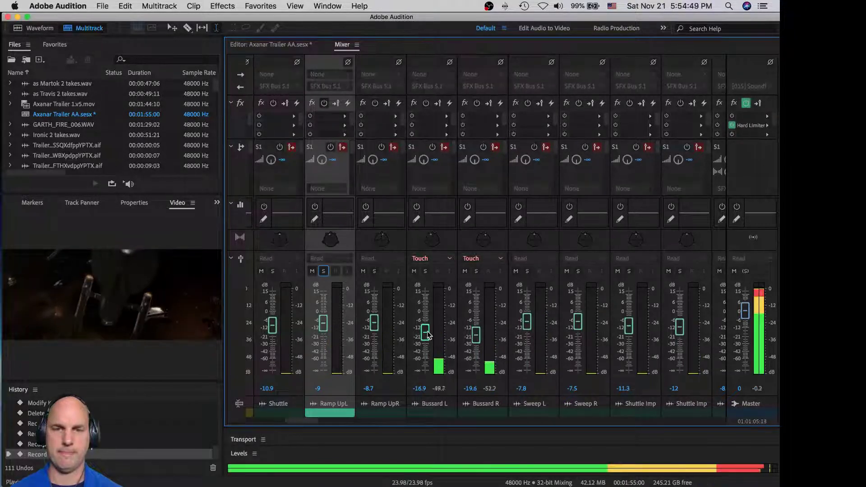
pyautogui.moveTo(428, 335); pyautogui.dragTo(428, 328)
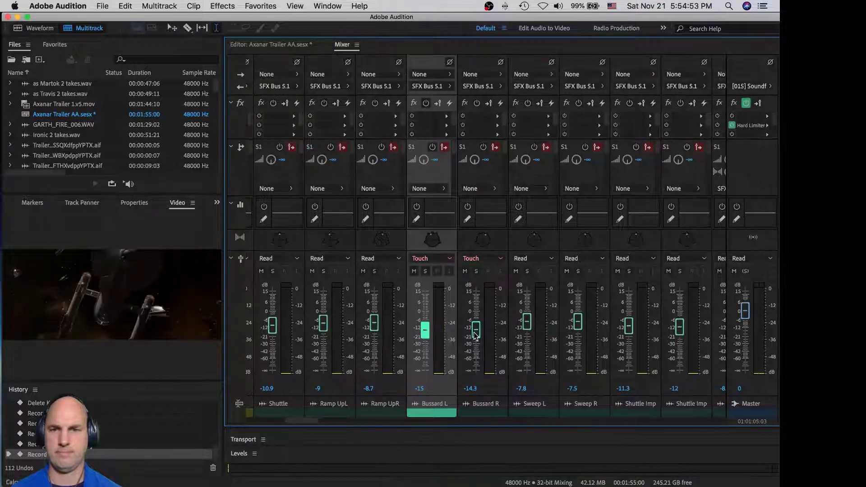
pyautogui.moveTo(476, 332); pyautogui.dragTo(480, 333)
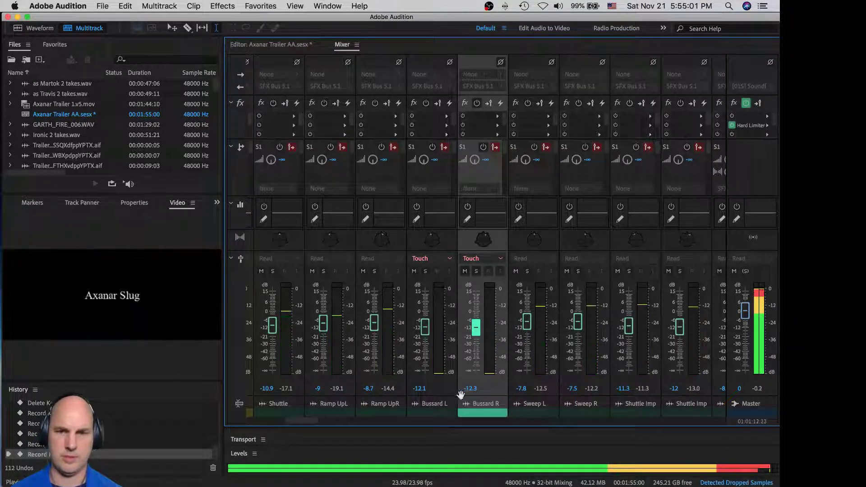
pyautogui.press('space')
# Play back the mix from 01:01:05:03 while monitoring SFX Bus 5.1.
pyautogui.moveTo(308, 421); pyautogui.dragTo(551, 430)
pyautogui.press('space')
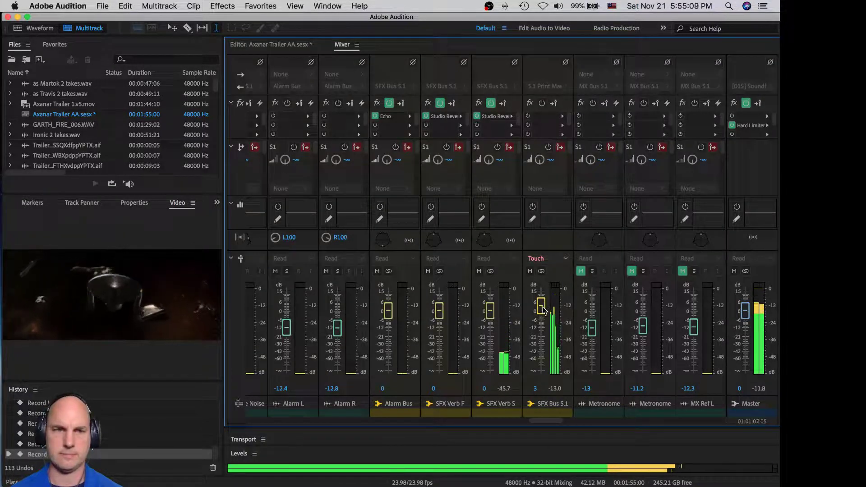
pyautogui.press('space')
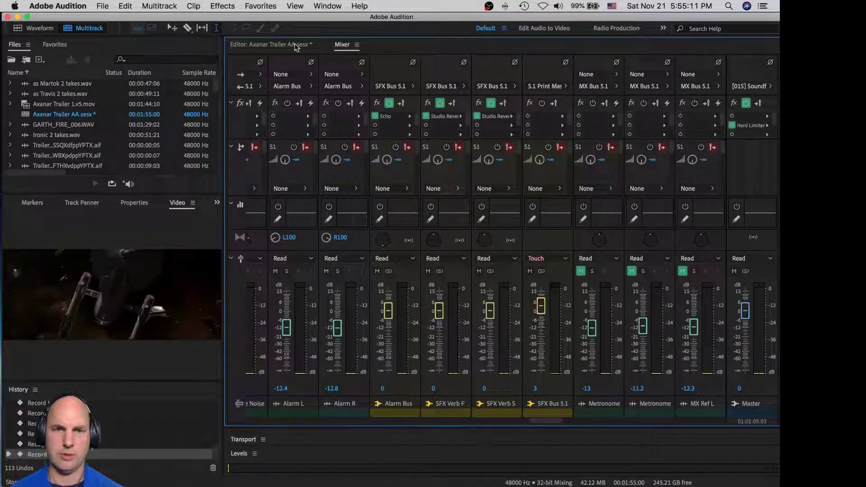
# Set the playhead to 01:01:03:18 and record a short SFX Bus 5.1 volume ride at about 2.8 dB.
pyautogui.click(270, 45)
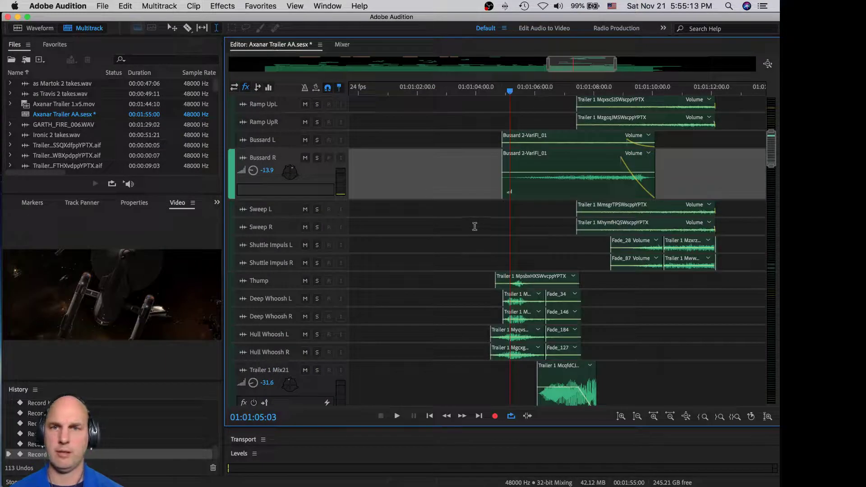
pyautogui.click(469, 226)
pyautogui.click(337, 45)
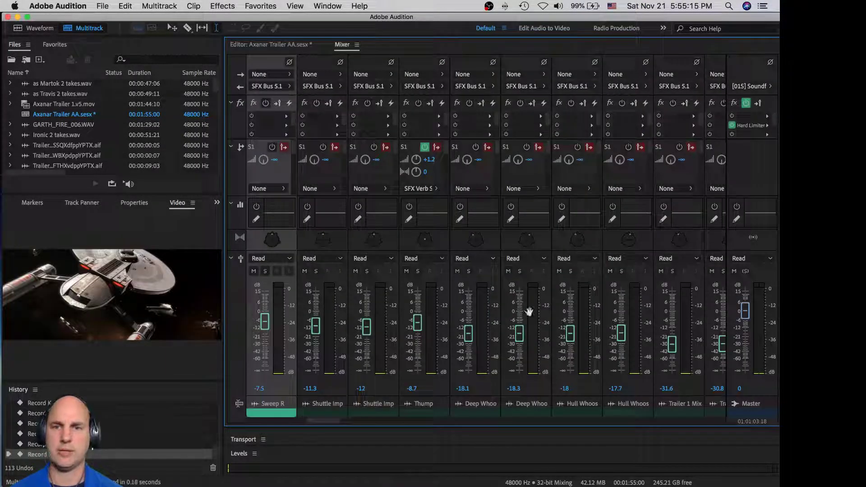
pyautogui.click(332, 421)
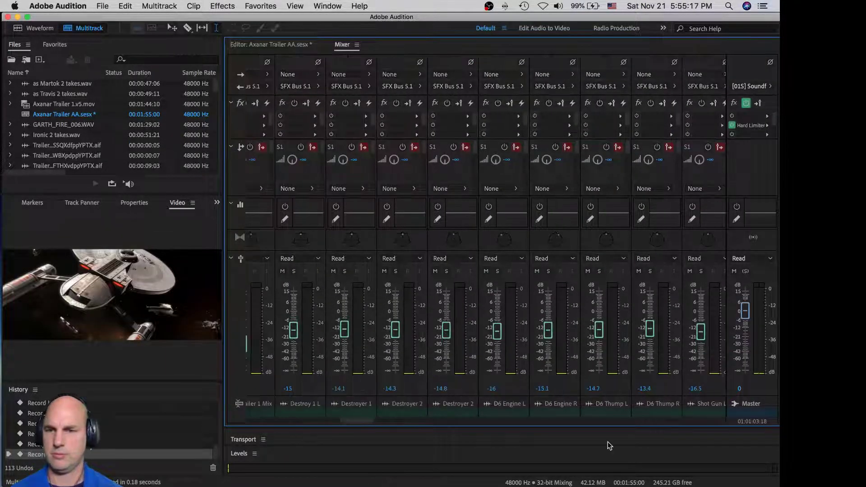
pyautogui.moveTo(349, 421); pyautogui.dragTo(533, 424)
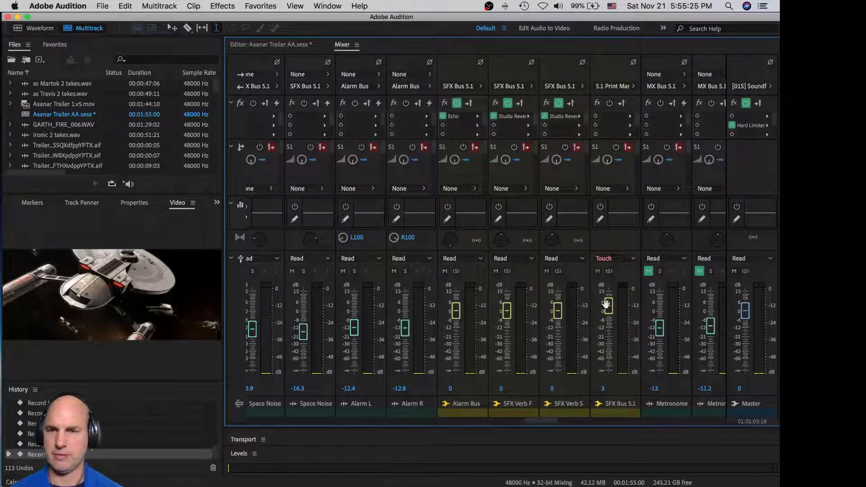
pyautogui.press('space')
pyautogui.moveTo(606, 304); pyautogui.dragTo(612, 313)
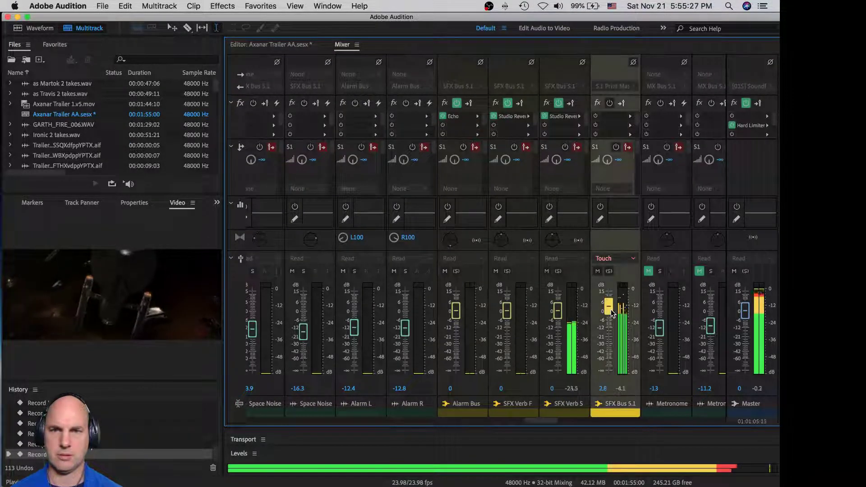
pyautogui.press('space')
# Move the playhead back to 01:00:59:08 in the timeline and return to the mixer.
pyautogui.click(289, 45)
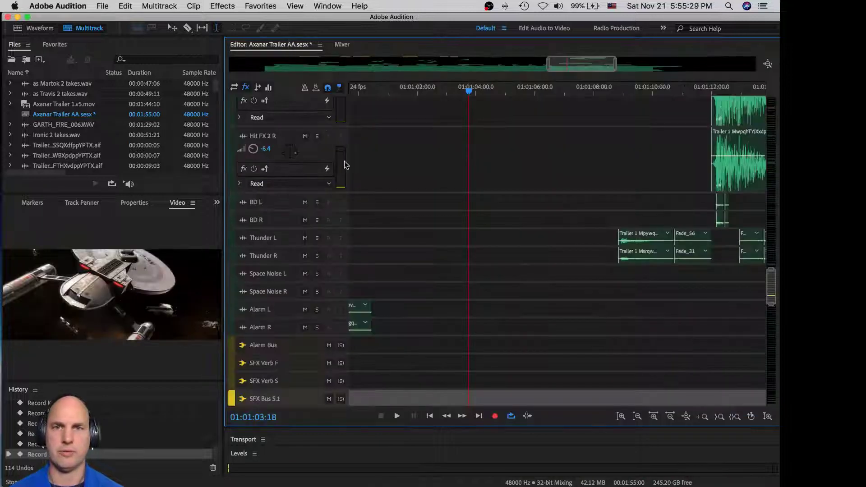
pyautogui.moveTo(359, 219); pyautogui.dragTo(345, 221)
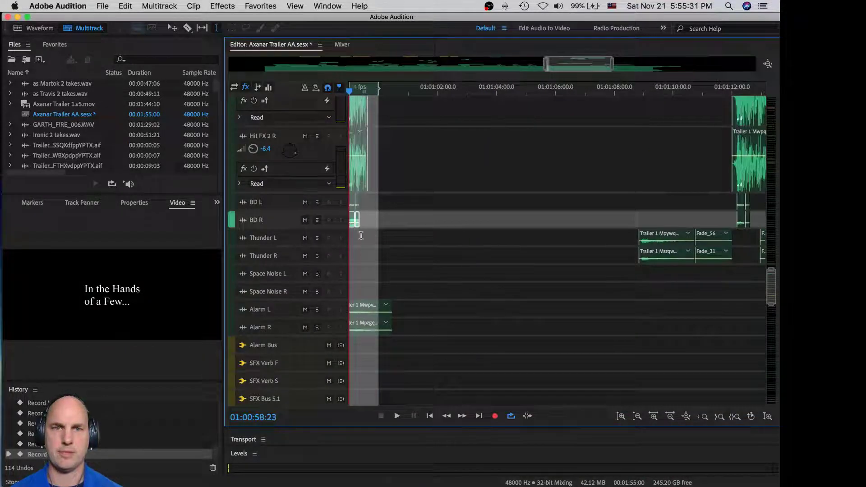
pyautogui.click(359, 239)
pyautogui.click(341, 44)
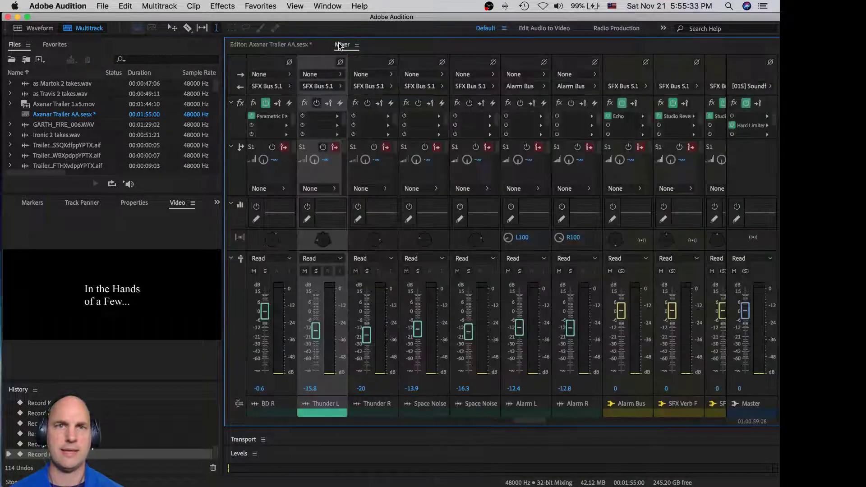
# Record an SFX Bus 5.1 volume ride during playback, reaching about 3.3 dB near 01:01:12:15, and play the pass back.
pyautogui.moveTo(537, 422); pyautogui.dragTo(554, 420)
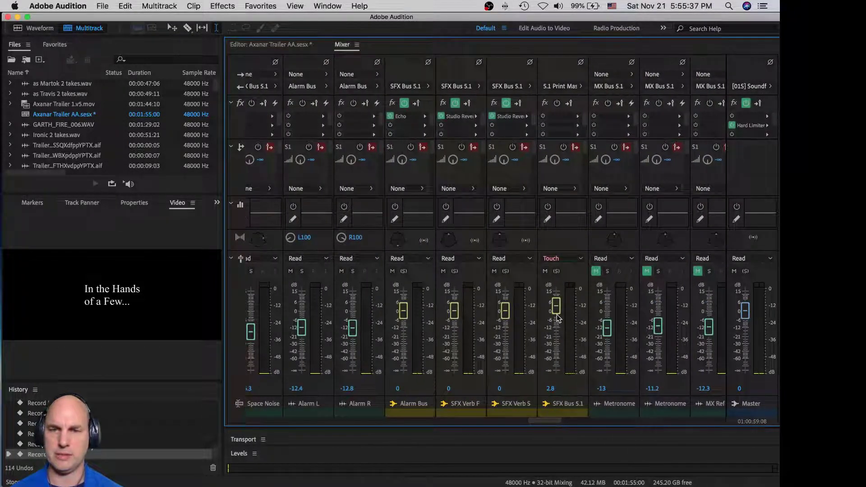
pyautogui.press('space')
pyautogui.moveTo(557, 312)
pyautogui.mouseDown()
pyautogui.moveTo(558, 331)
pyautogui.moveTo(560, 305)
pyautogui.mouseUp()
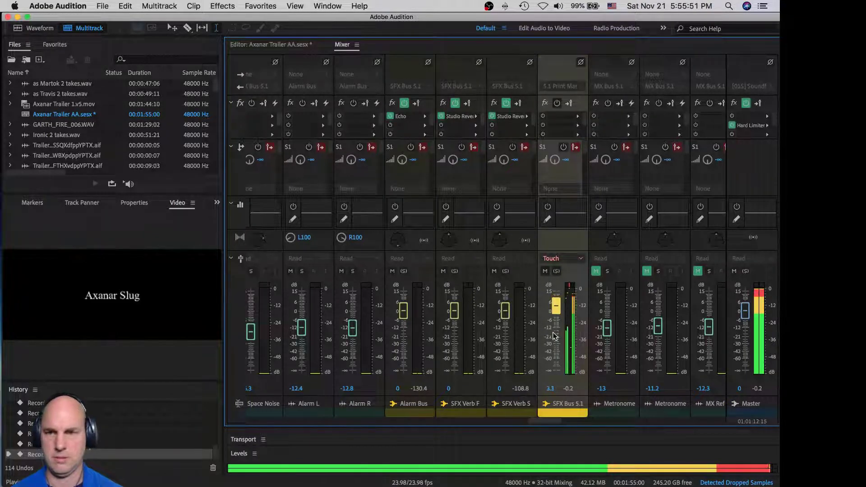
pyautogui.press('space')
pyautogui.press('space')
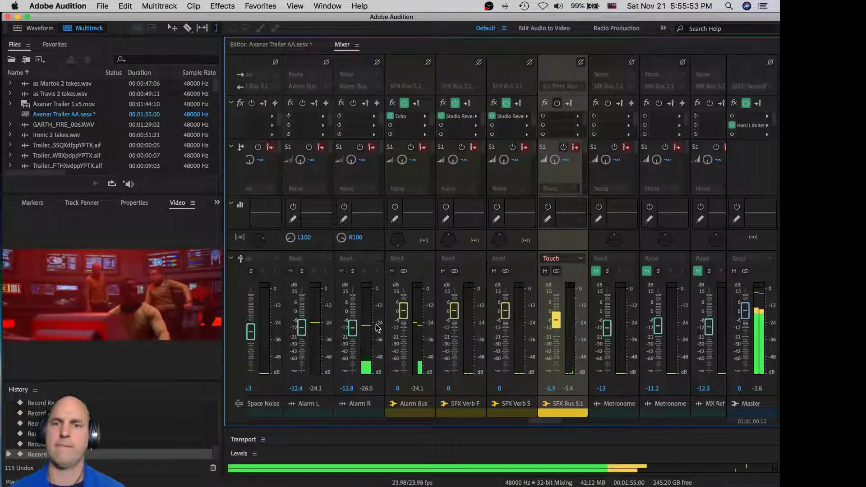
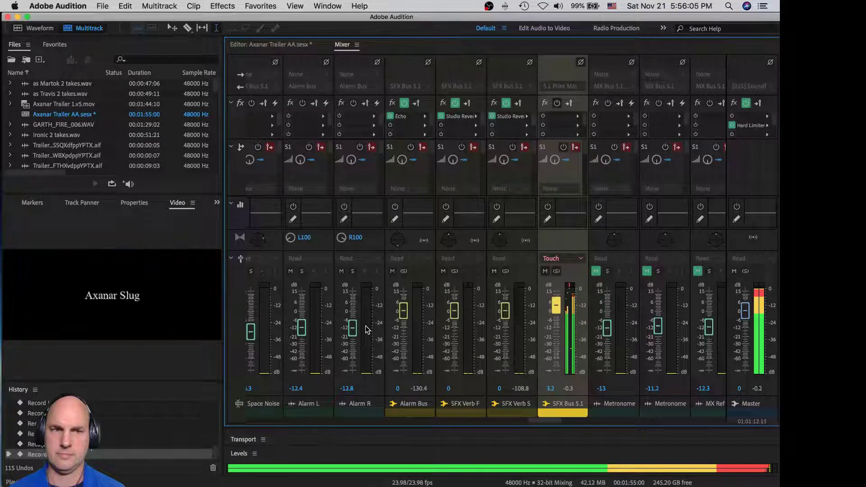
pyautogui.press('space')
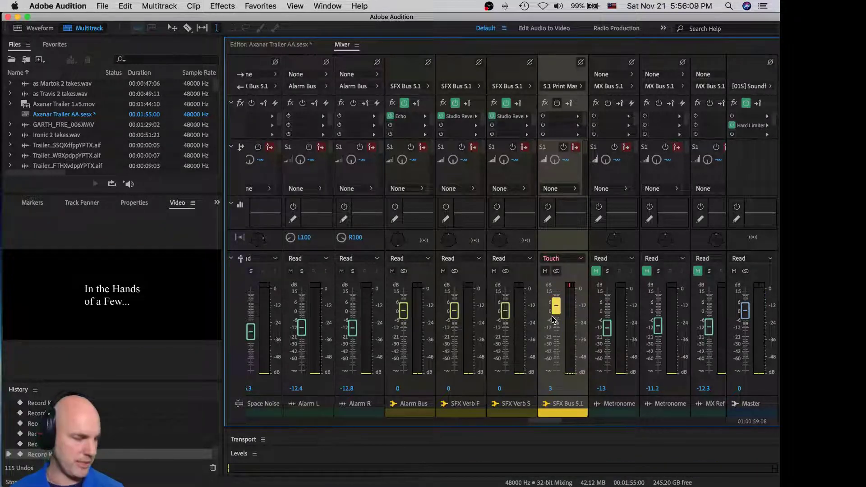
# Record another SFX Bus 5.1 volume ride, dipping to about -3.3 dB near 01:01:08:14 and rising to about 6 dB near 01:01:12:03.
pyautogui.press('space')
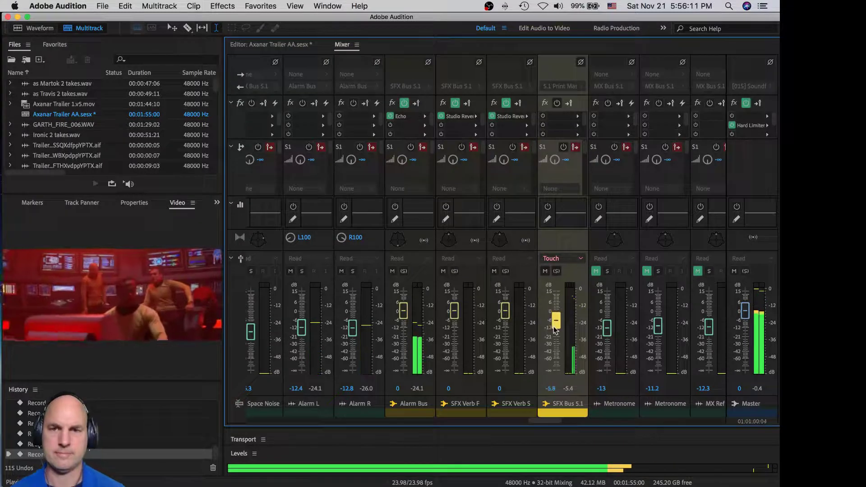
pyautogui.moveTo(555, 329)
pyautogui.mouseDown()
pyautogui.moveTo(555, 315)
pyautogui.moveTo(556, 323)
pyautogui.mouseUp()
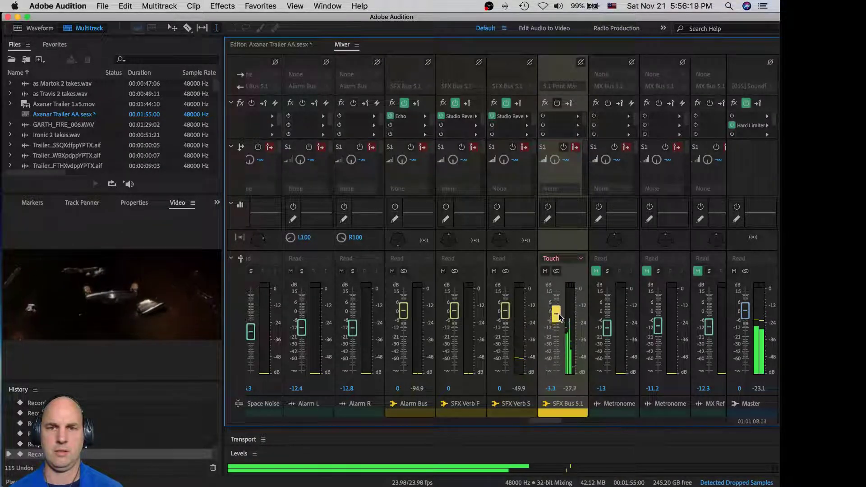
pyautogui.moveTo(560, 312); pyautogui.dragTo(560, 312)
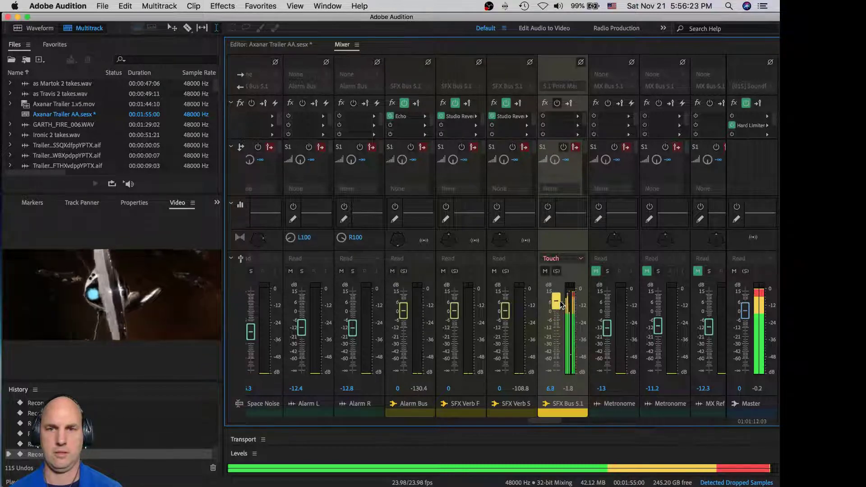
pyautogui.moveTo(560, 306); pyautogui.dragTo(560, 306)
pyautogui.press('space')
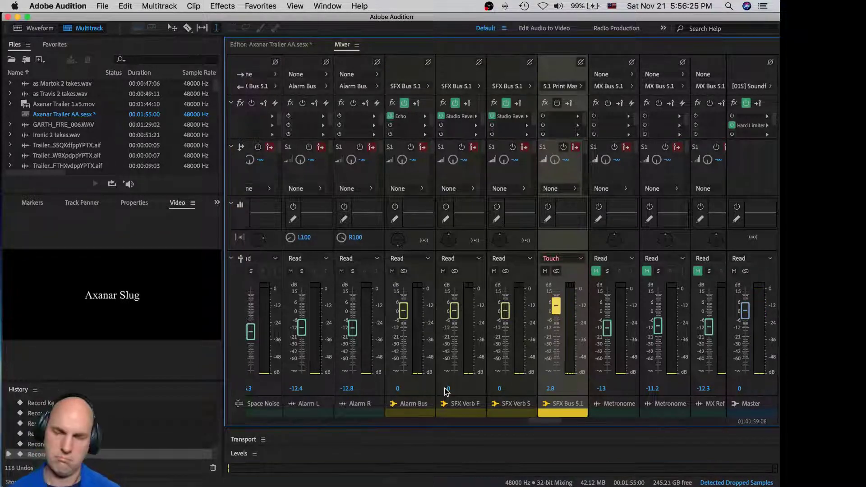
# Record one more SFX Bus 5.1 volume ride from 01:00:59:08, lowering the level early and raising it again, and bring the Hit FX tracks into view.
pyautogui.press('space')
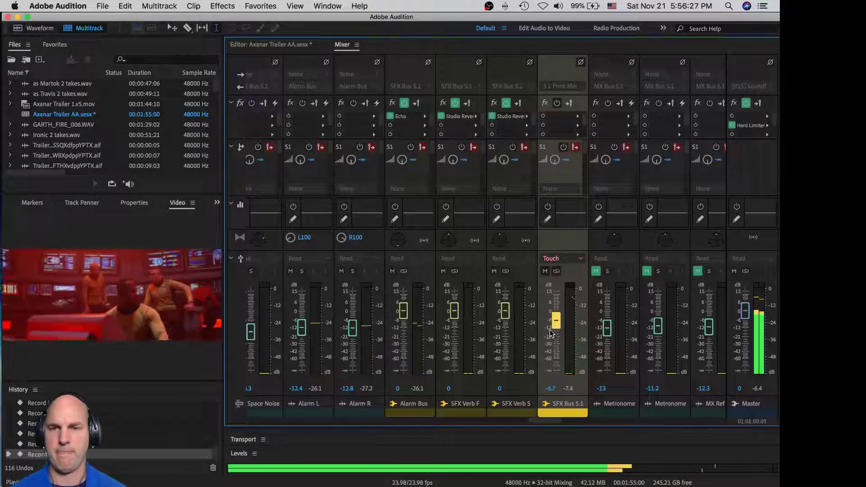
pyautogui.moveTo(558, 314); pyautogui.dragTo(557, 326)
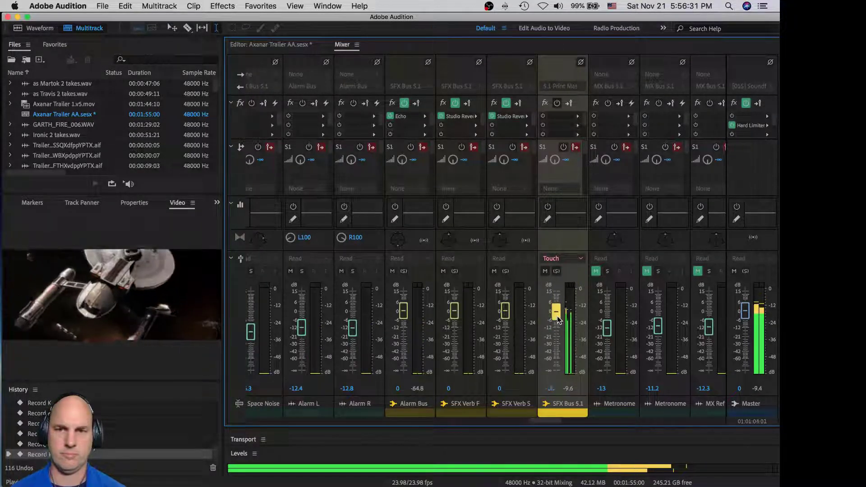
pyautogui.moveTo(557, 307)
pyautogui.mouseDown()
pyautogui.moveTo(559, 318)
pyautogui.moveTo(559, 307)
pyautogui.mouseUp()
pyautogui.press('space')
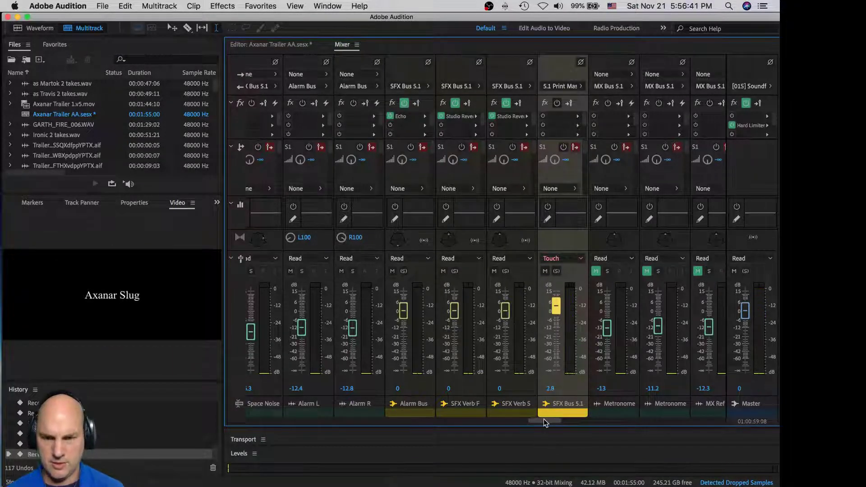
pyautogui.moveTo(544, 421); pyautogui.dragTo(507, 422)
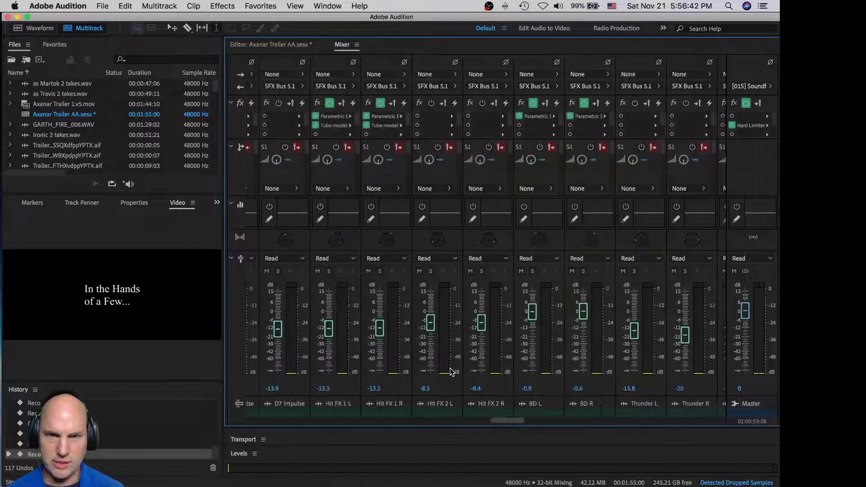
# Play the timeline from 01:01:10:08 to listen to the section leading into the last Hit FX 2 clips.
pyautogui.click(272, 42)
pyautogui.scroll(-1, 469, 234)
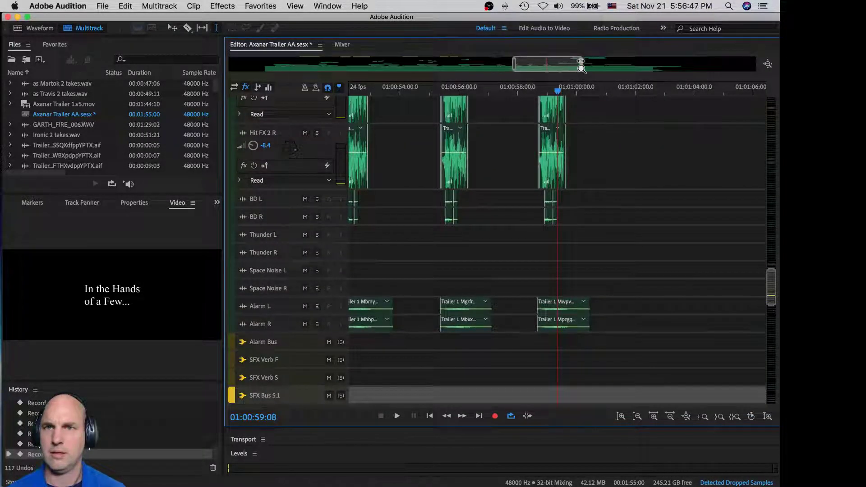
pyautogui.moveTo(580, 65); pyautogui.dragTo(679, 65)
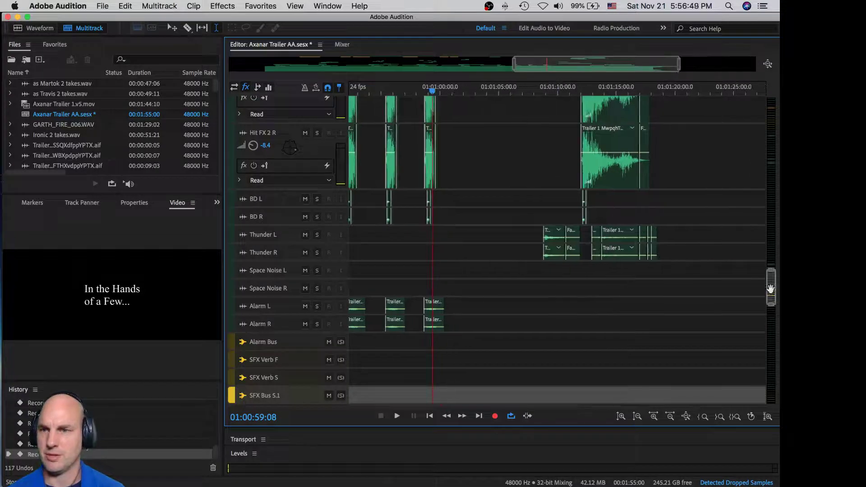
pyautogui.moveTo(770, 288)
pyautogui.mouseDown()
pyautogui.moveTo(773, 243)
pyautogui.moveTo(775, 284)
pyautogui.moveTo(776, 275)
pyautogui.mouseUp()
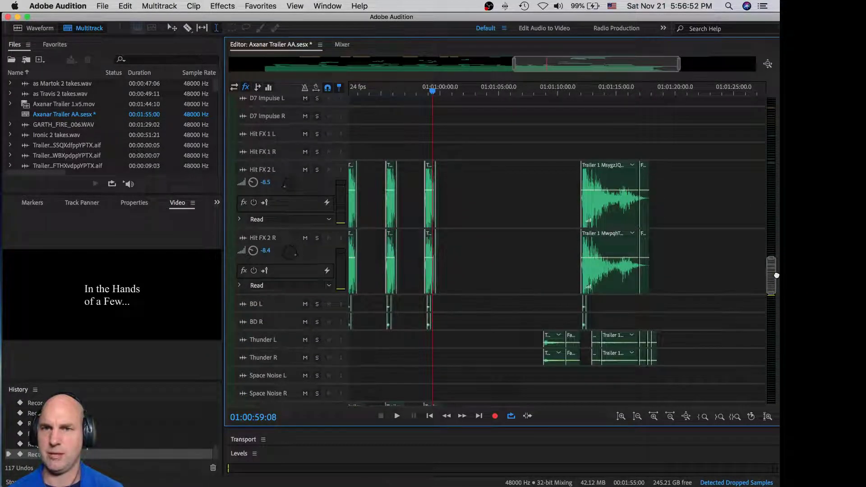
pyautogui.click(561, 196)
pyautogui.press('space')
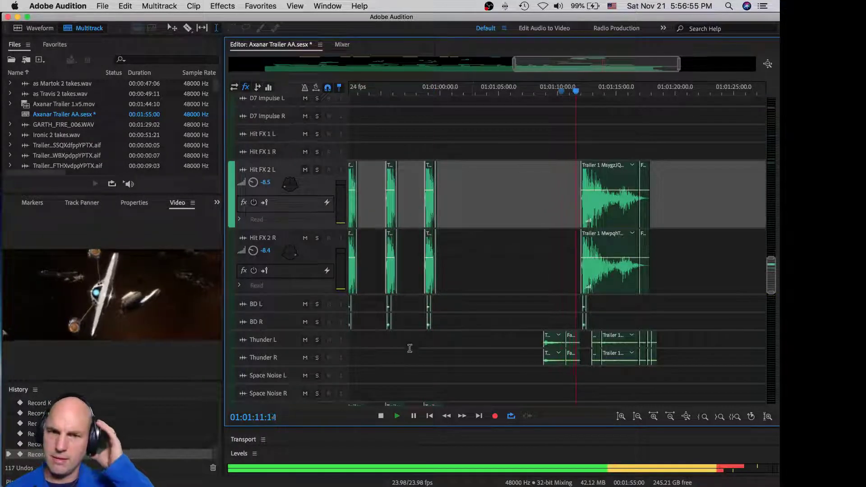
pyautogui.press('space')
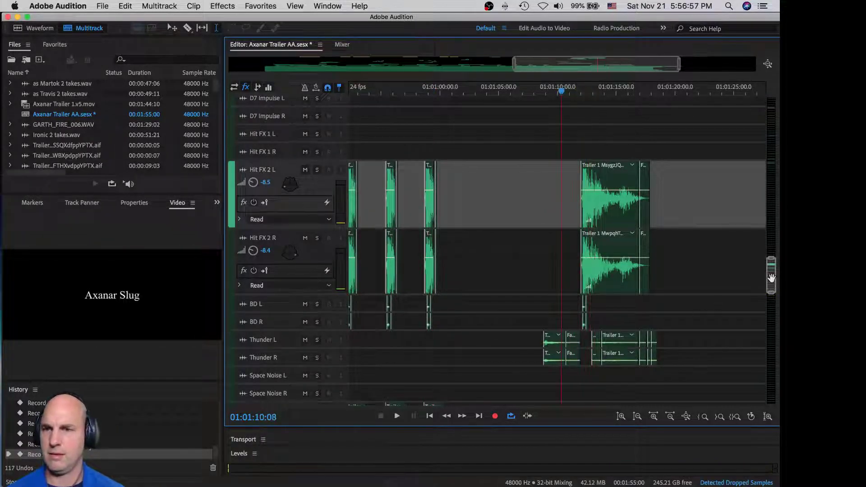
# Audition the Shuttle Impuls L and R tracks soloed from 01:01:10:08, and release both solos.
pyautogui.moveTo(769, 272); pyautogui.dragTo(777, 150)
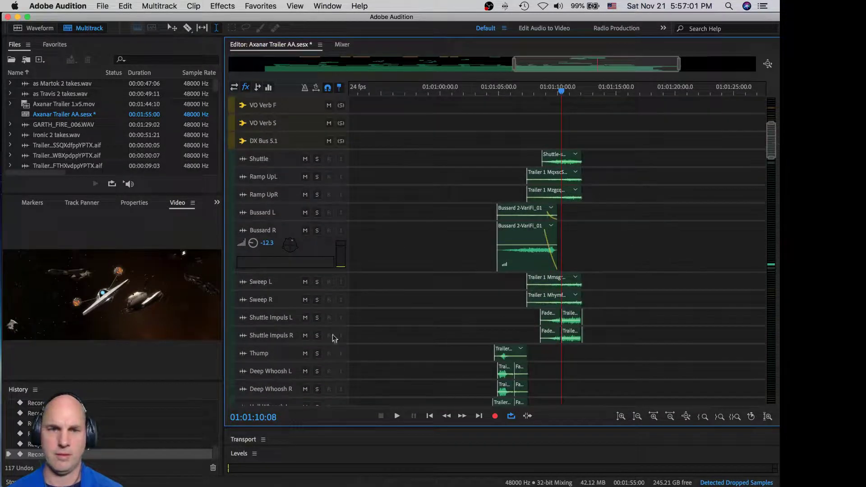
pyautogui.click(318, 319)
pyautogui.click(317, 336)
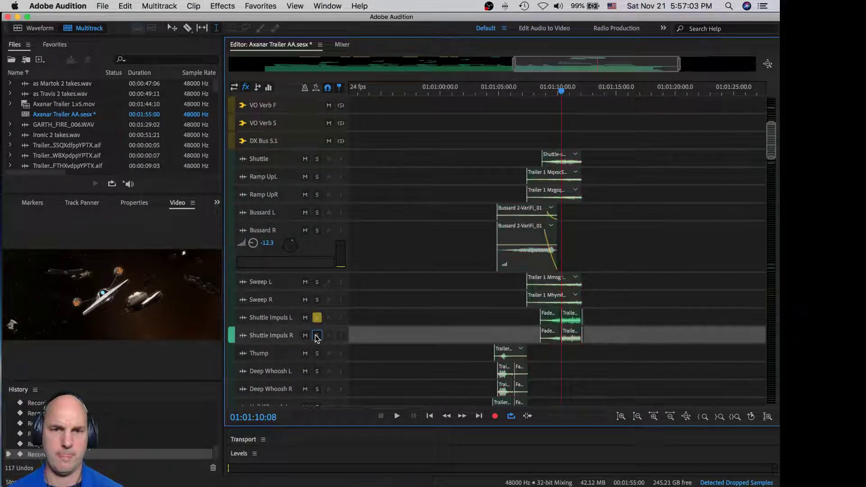
pyautogui.press('space')
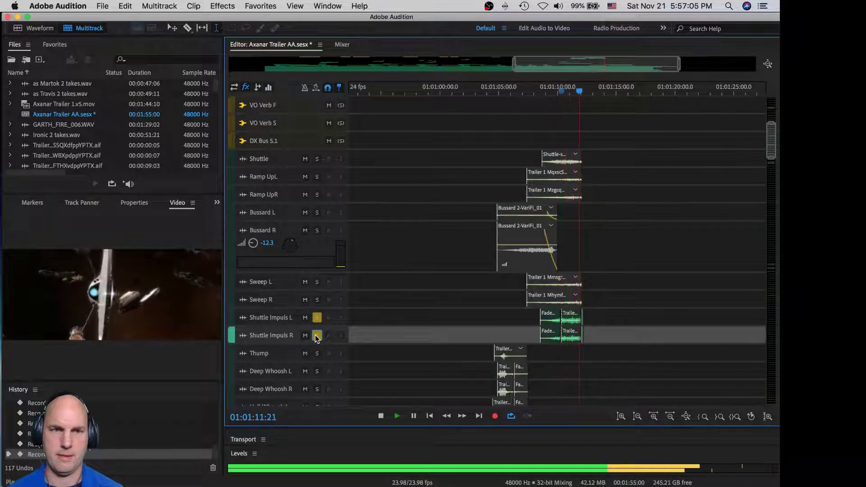
pyautogui.press('space')
pyautogui.click(317, 335)
pyautogui.click(318, 319)
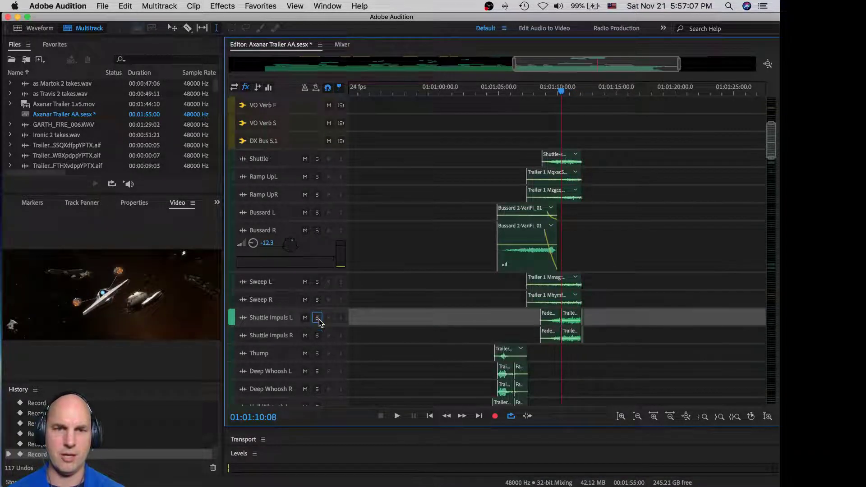
# Set the automation mode of both Shuttle Impuls channels to Touch in the mixer.
pyautogui.click(343, 44)
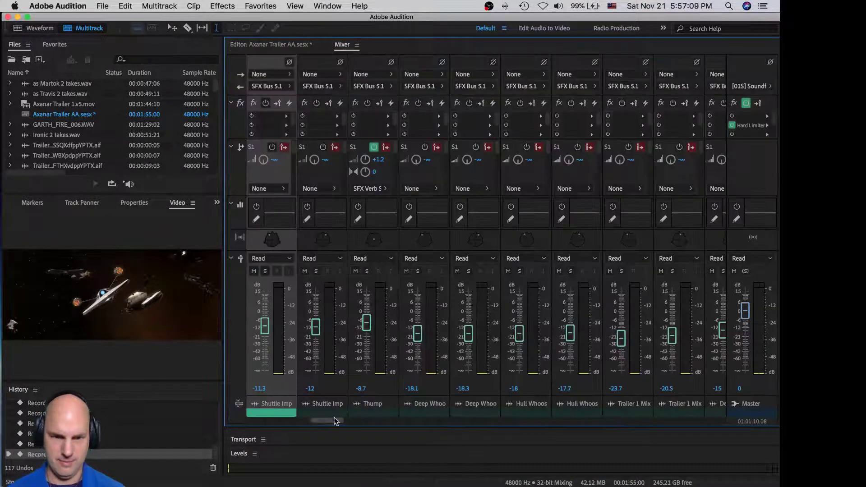
pyautogui.click(276, 260)
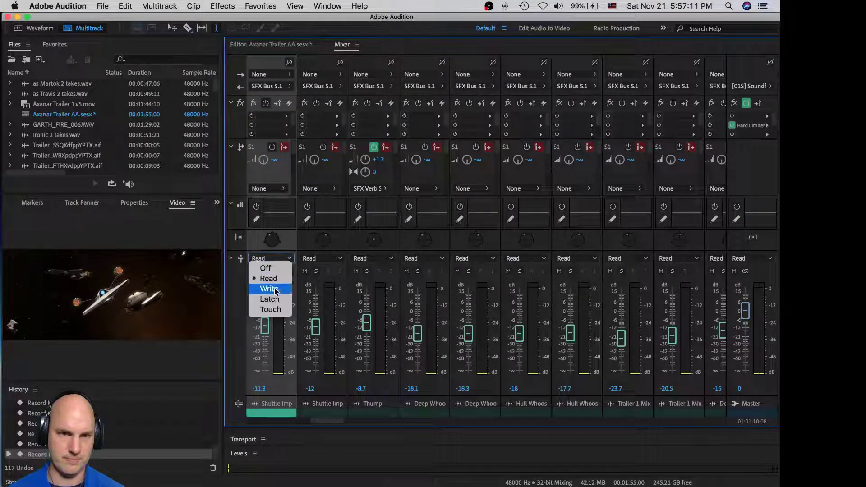
pyautogui.click(276, 260)
pyautogui.click(278, 260)
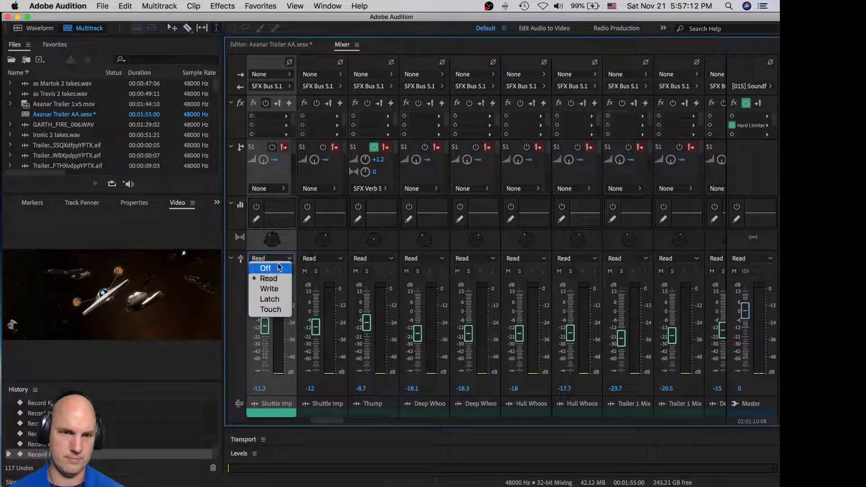
pyautogui.click(271, 309)
pyautogui.click(324, 258)
pyautogui.click(323, 310)
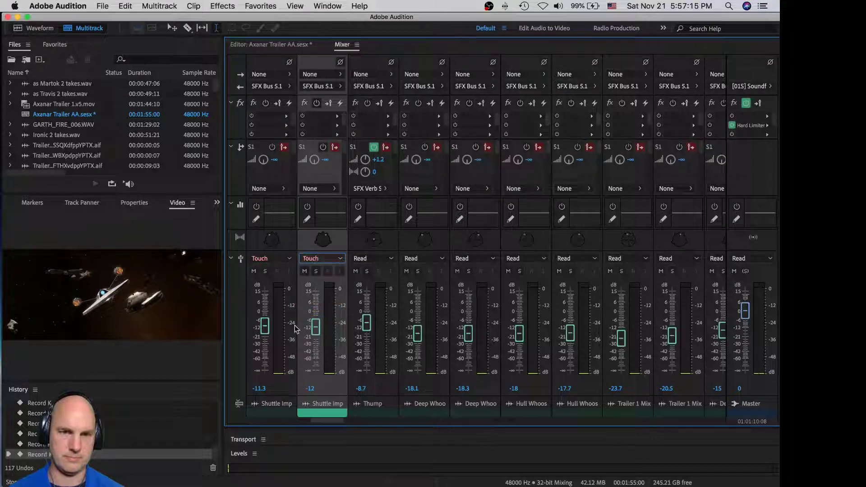
# Record volume rides on the Shuttle Impuls channels during playback, raising L to about -1.4 dB and R to about -2.8 dB.
pyautogui.press('space')
pyautogui.moveTo(266, 326); pyautogui.dragTo(267, 320)
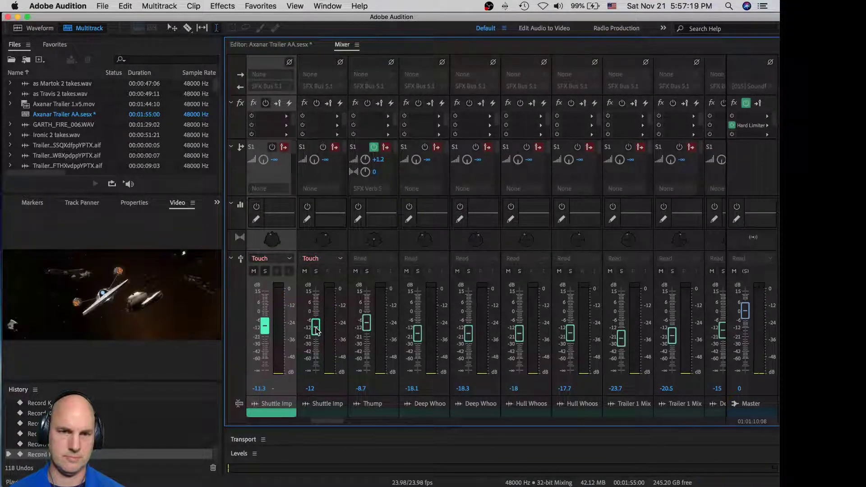
pyautogui.moveTo(316, 330); pyautogui.dragTo(316, 325)
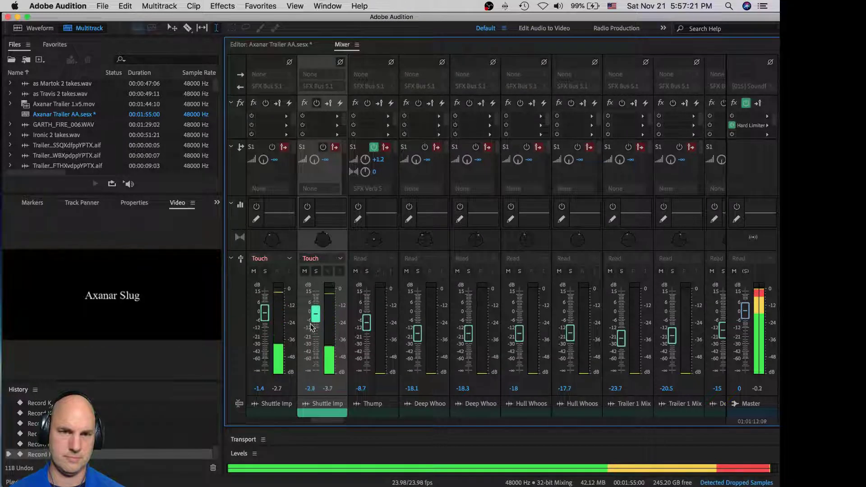
pyautogui.press('space')
# Play the timeline from 01:01:03:05 through the shuttle sounds to check the new levels, and save the session.
pyautogui.moveTo(342, 422); pyautogui.dragTo(333, 420)
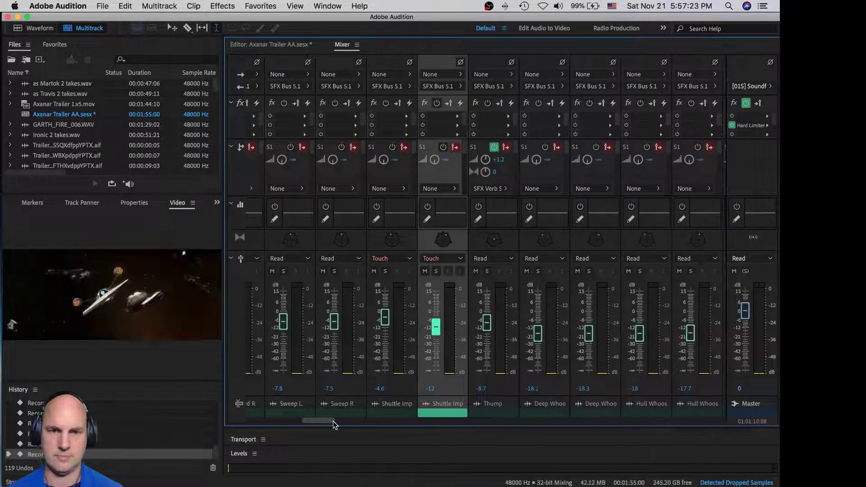
pyautogui.click(286, 44)
pyautogui.click(475, 231)
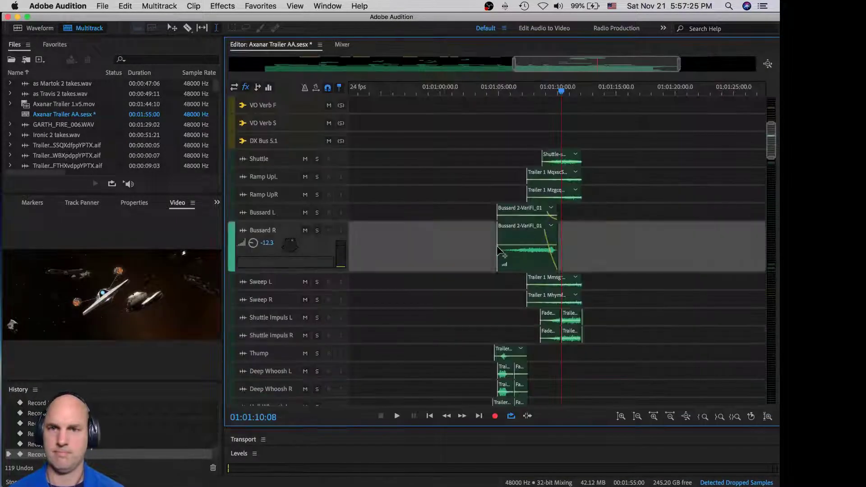
pyautogui.press('space')
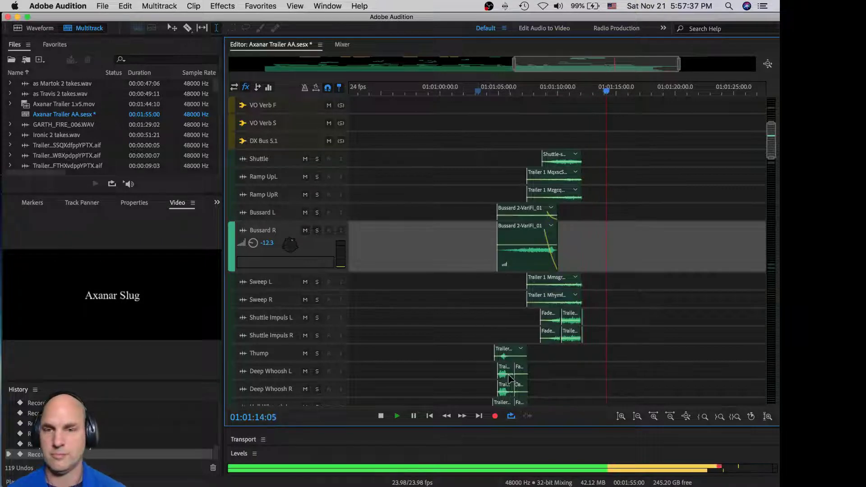
pyautogui.press('space')
pyautogui.press('super+s')
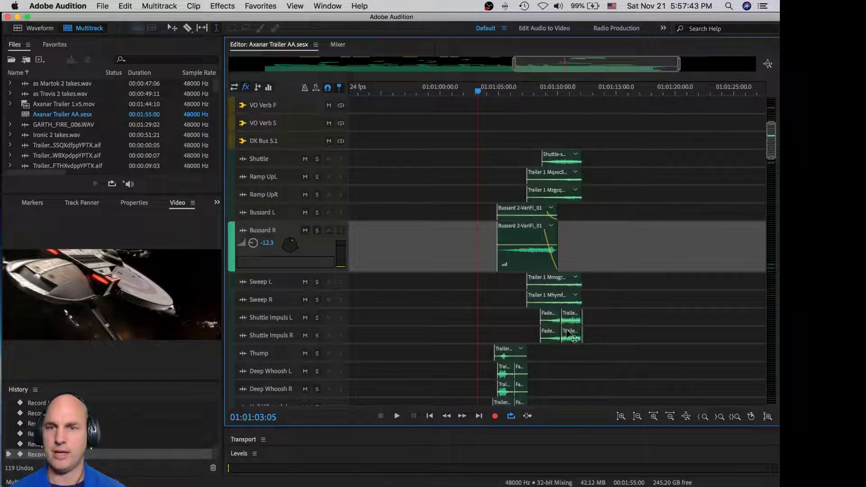
# Switch to Chrome to check the live chat and stream analytics in YouTube Studio, and return to Adobe Audition.
pyautogui.press('super+Tab')
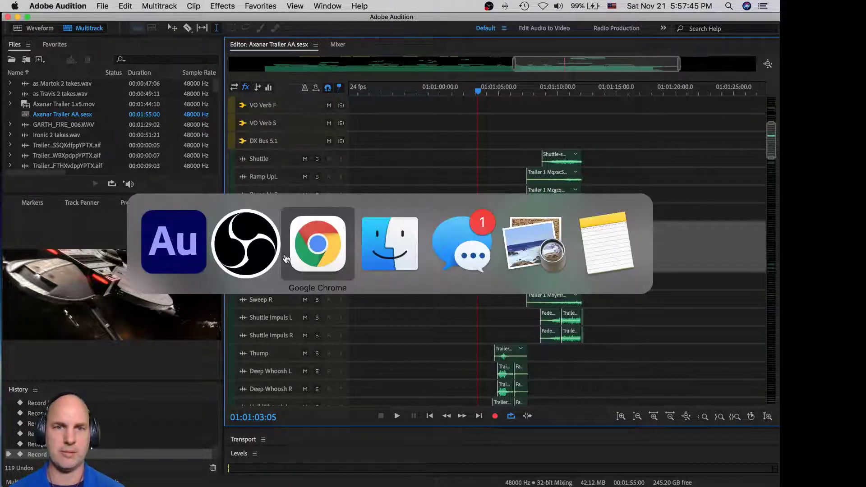
pyautogui.click(271, 255)
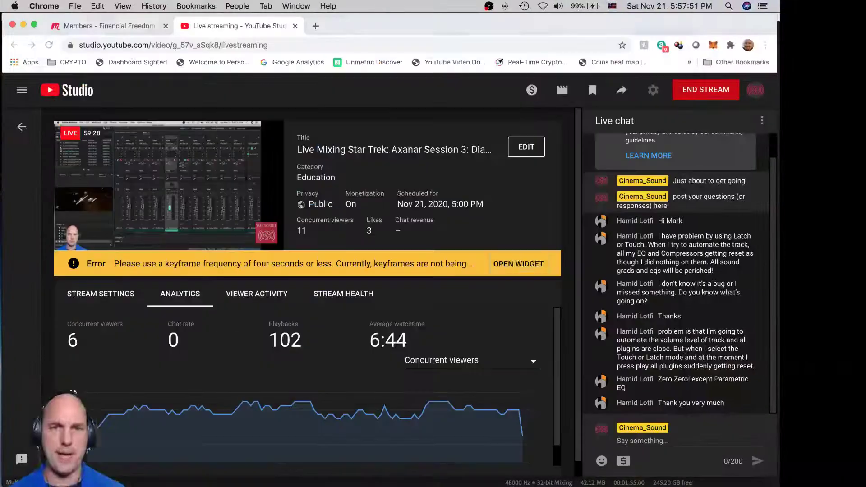
pyautogui.press('super+Tab')
pyautogui.click(532, 243)
pyautogui.press('super+Tab')
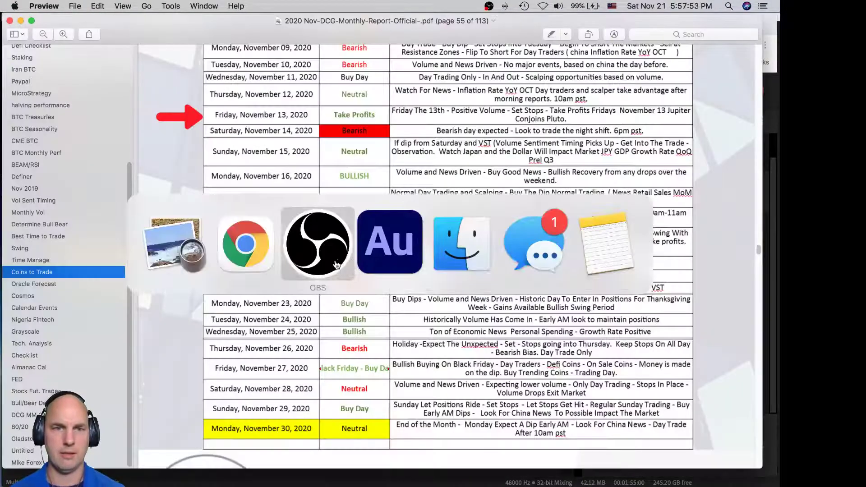
pyautogui.click(336, 264)
pyautogui.press('super+Tab')
pyautogui.click(382, 242)
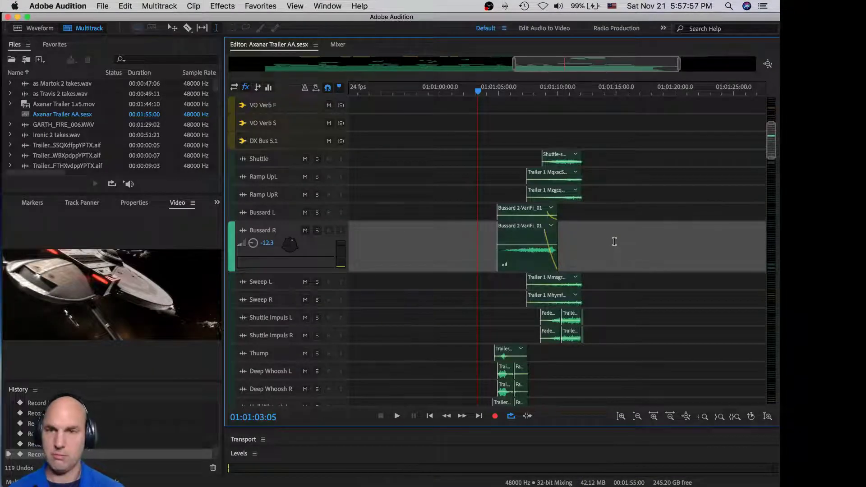
# Add a Multiband Compressor to the first effect slot of the MX Bus 5.1 channel.
pyautogui.scroll(-10, 614, 241)
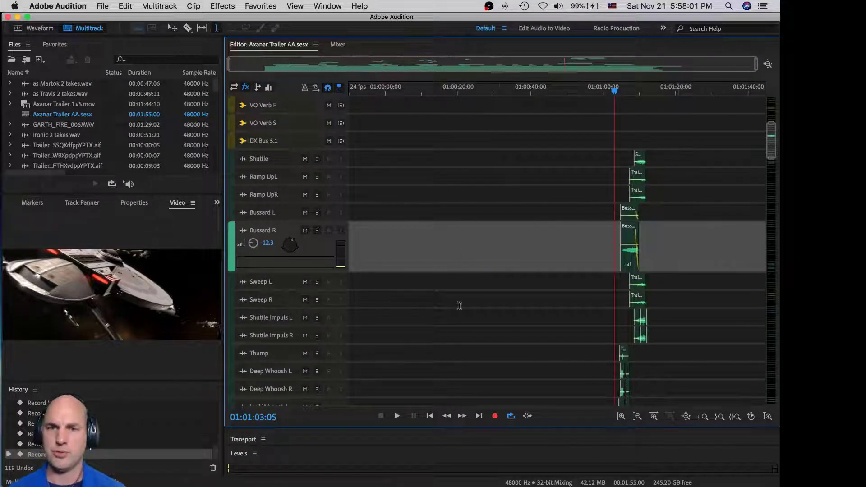
pyautogui.click(337, 44)
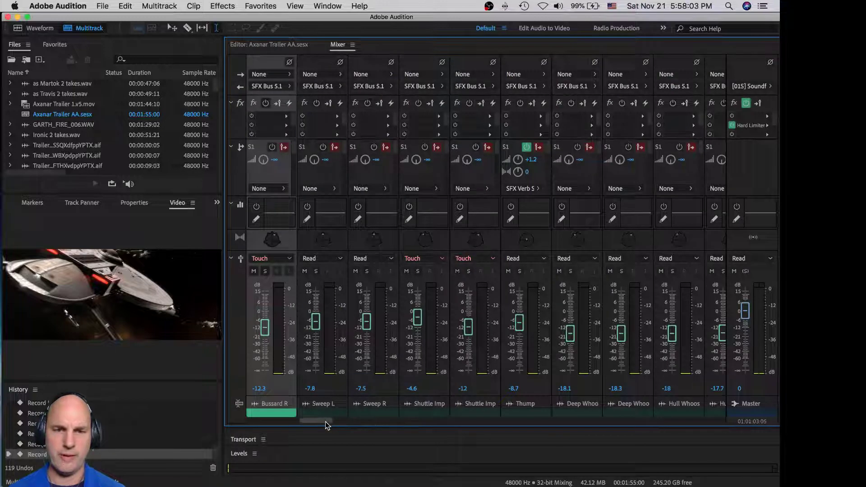
pyautogui.moveTo(325, 422); pyautogui.dragTo(729, 428)
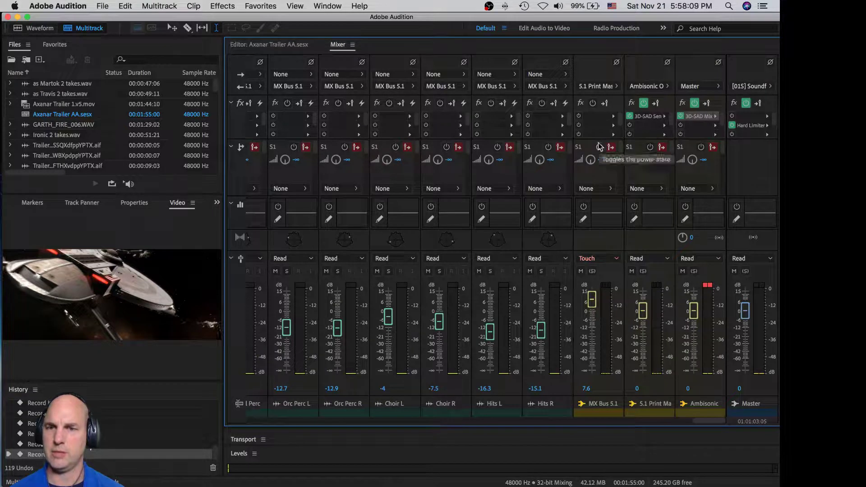
pyautogui.click(612, 118)
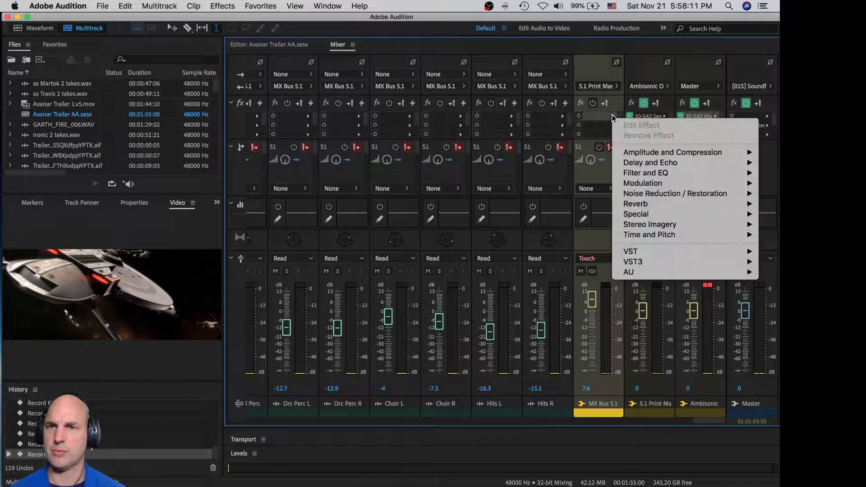
pyautogui.moveTo(626, 156)
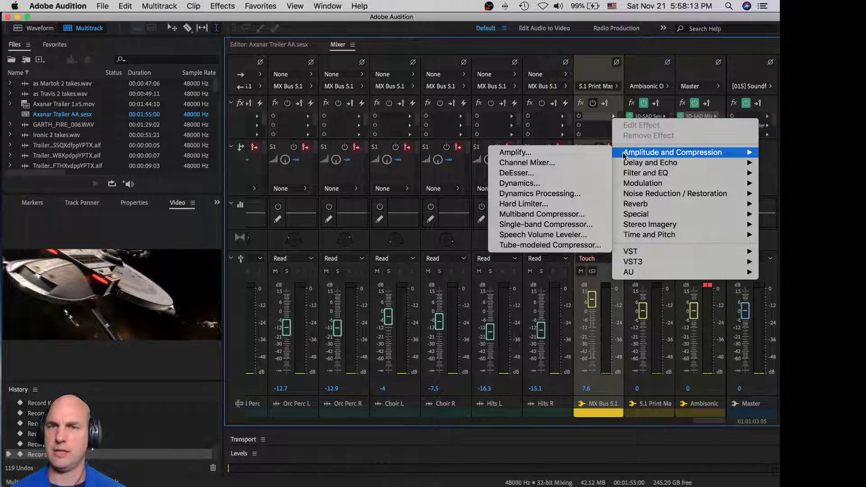
pyautogui.click(580, 214)
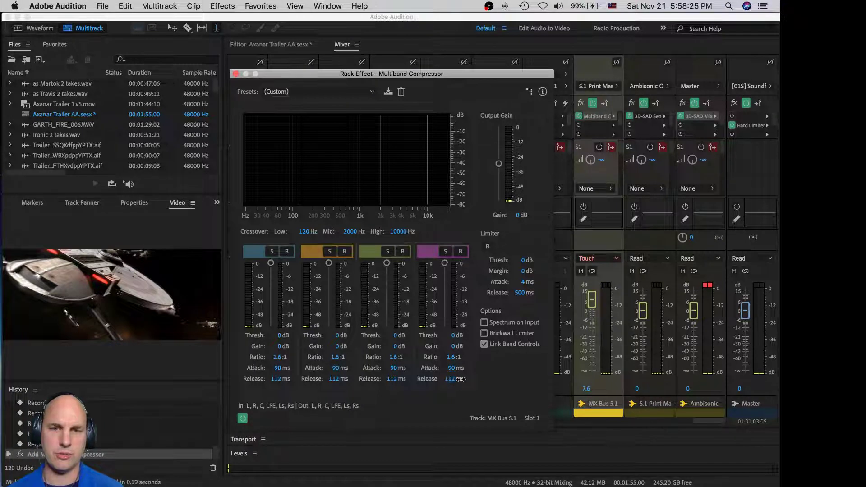
# Try to lower the compressor's linked band thresholds during playback, and undo the recorded automation.
pyautogui.press('space')
pyautogui.moveTo(386, 263); pyautogui.dragTo(384, 278)
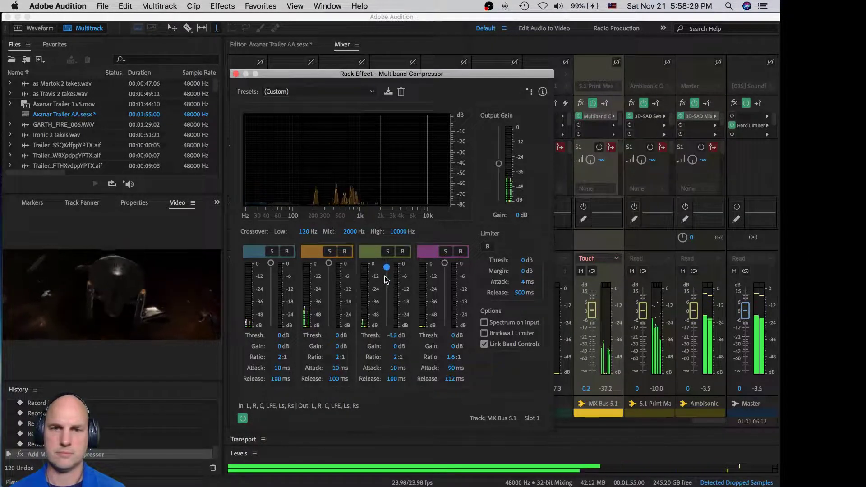
pyautogui.press('space')
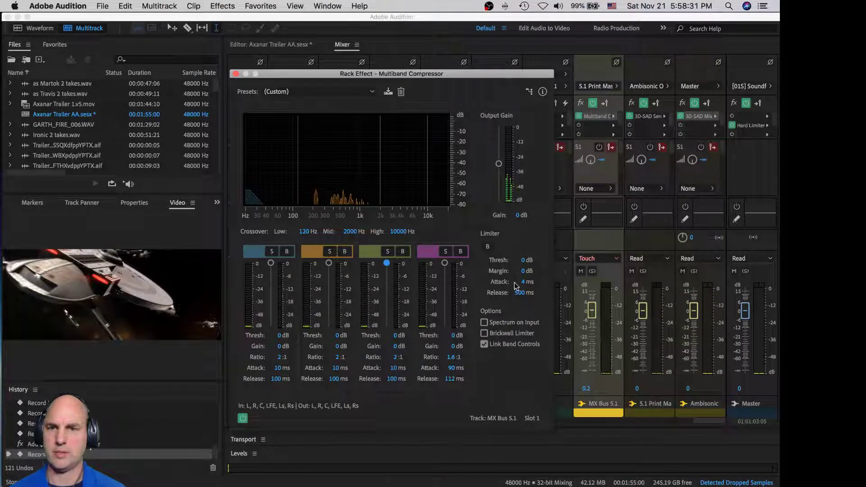
pyautogui.press('super+z')
# Set the MX Bus 5.1 channel's automation mode to Read.
pyautogui.click(596, 259)
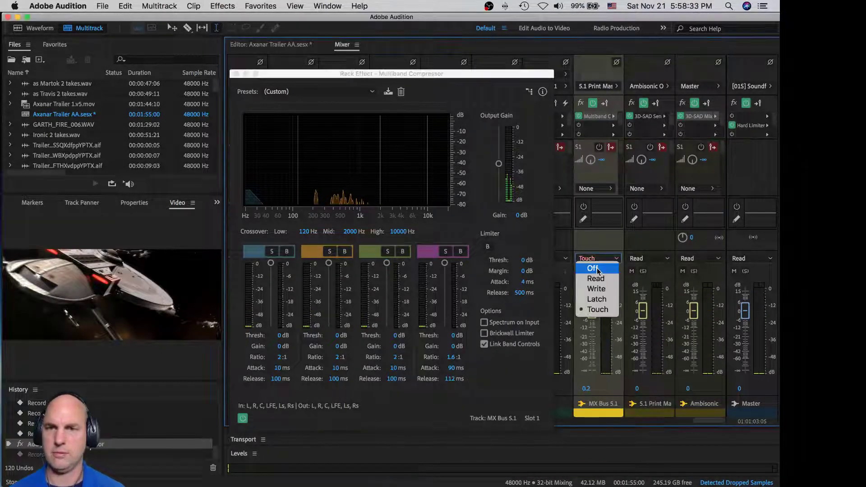
pyautogui.click(591, 268)
pyautogui.click(595, 259)
pyautogui.click(597, 279)
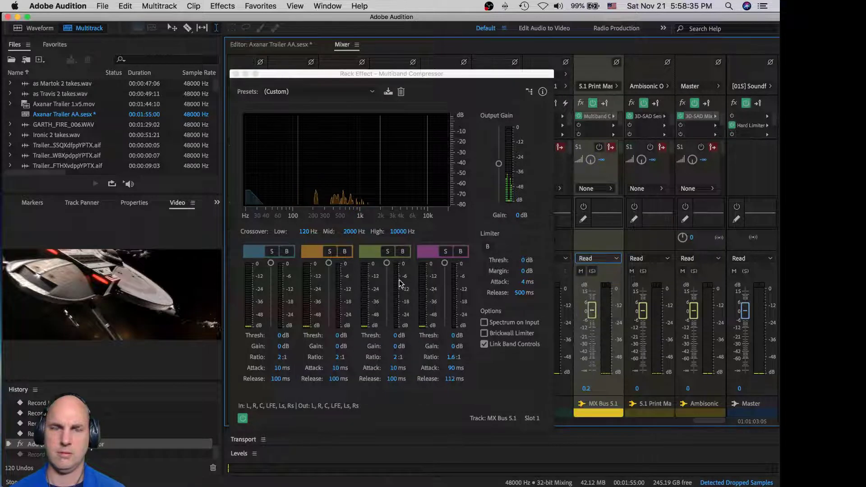
# Lower the Multiband Compressor's linked band thresholds to -32 dB, stop the playback and close the effect window.
pyautogui.moveTo(386, 263); pyautogui.dragTo(389, 299)
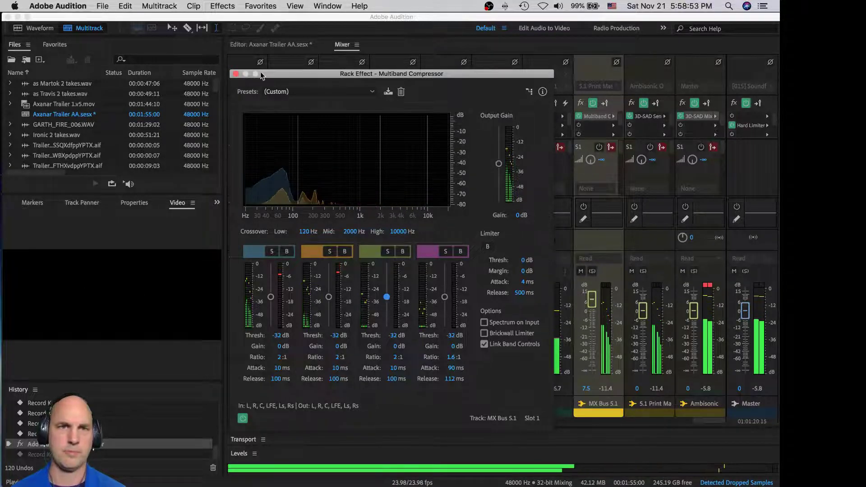
pyautogui.press('space')
pyautogui.click(235, 74)
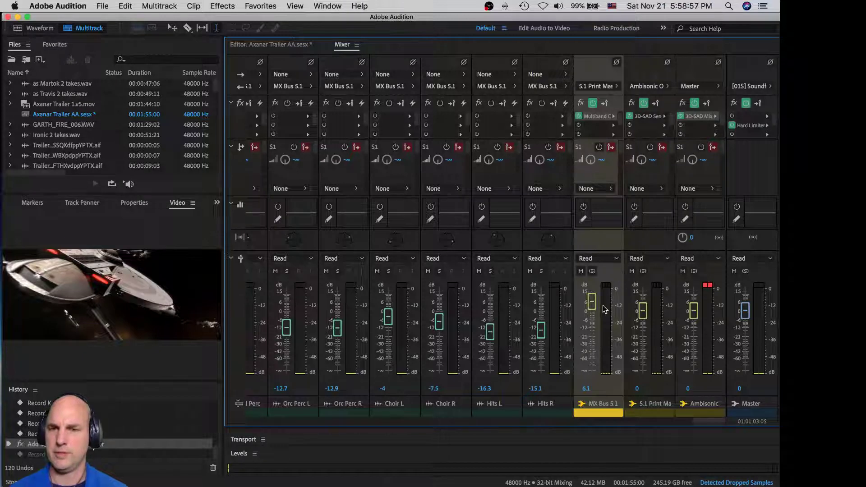
# Play back the trailer to audition the compressed music mix, bring the percussion channels into view, and stop the playback.
pyautogui.press('space')
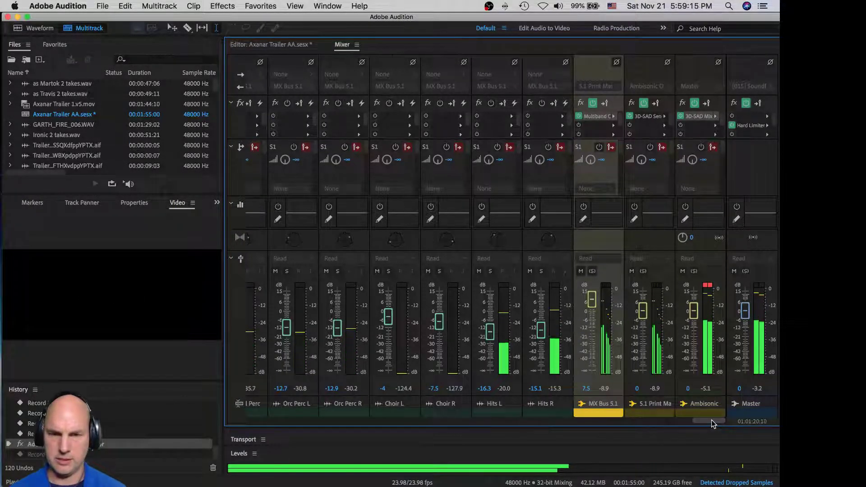
pyautogui.moveTo(710, 421); pyautogui.dragTo(687, 421)
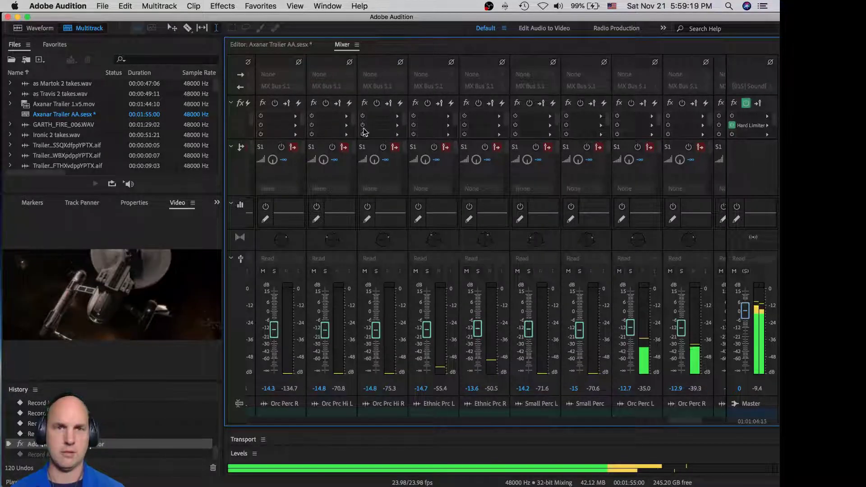
pyautogui.press('space')
# Move the playhead to 01:01:12:18 in the multitrack editor and audition that passage with the mixer showing.
pyautogui.click(289, 45)
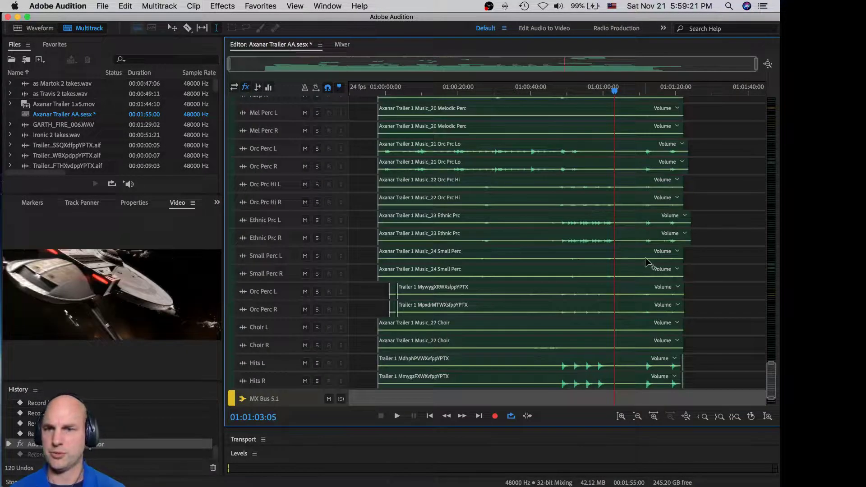
pyautogui.click(647, 92)
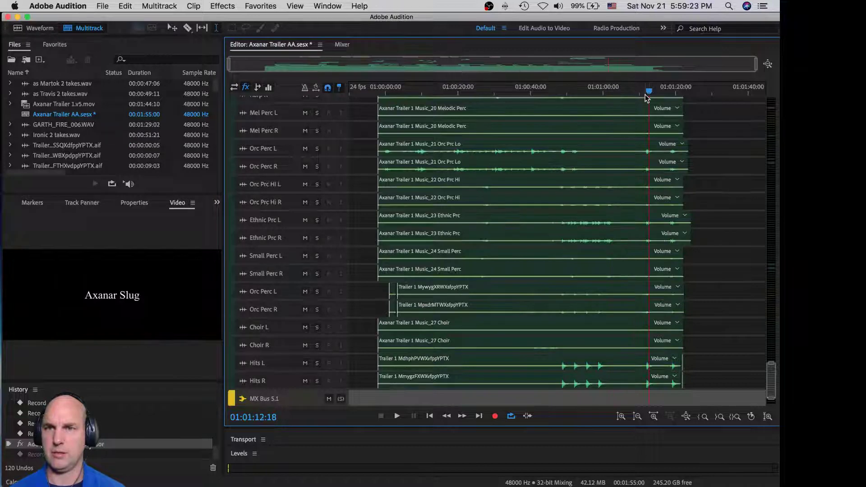
pyautogui.press('space')
pyautogui.hotkey('alt', '2')
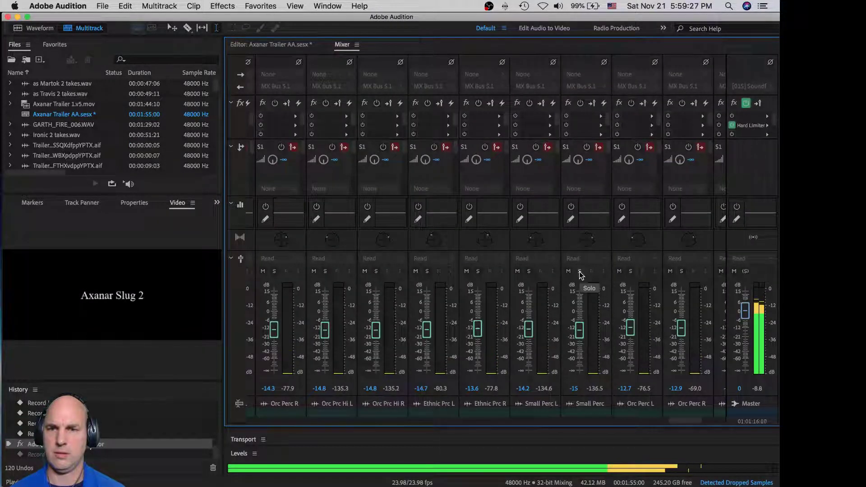
pyautogui.press('space')
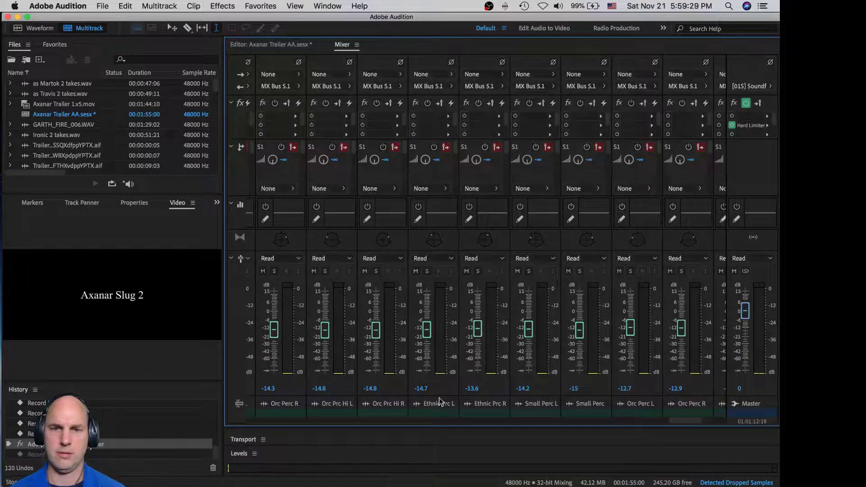
# Set the automation mode of the Ethnic Prc L and Ethnic Prc R channels to Touch.
pyautogui.click(437, 258)
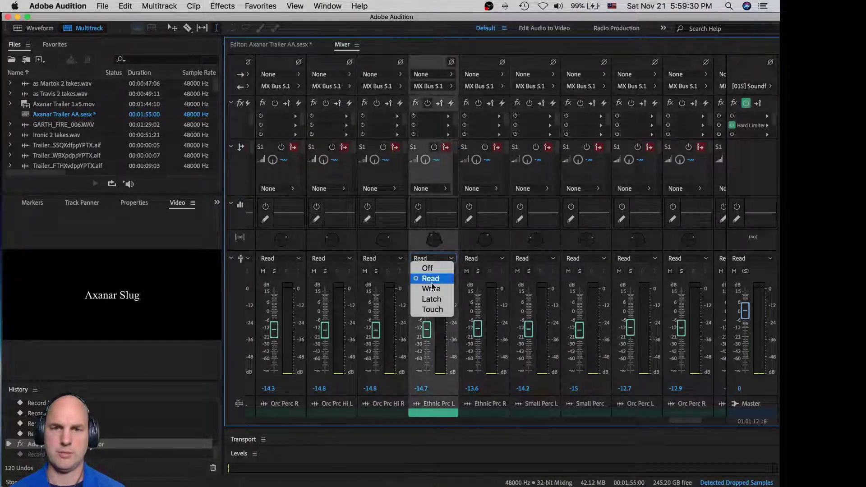
pyautogui.click(433, 309)
pyautogui.click(478, 259)
pyautogui.click(483, 309)
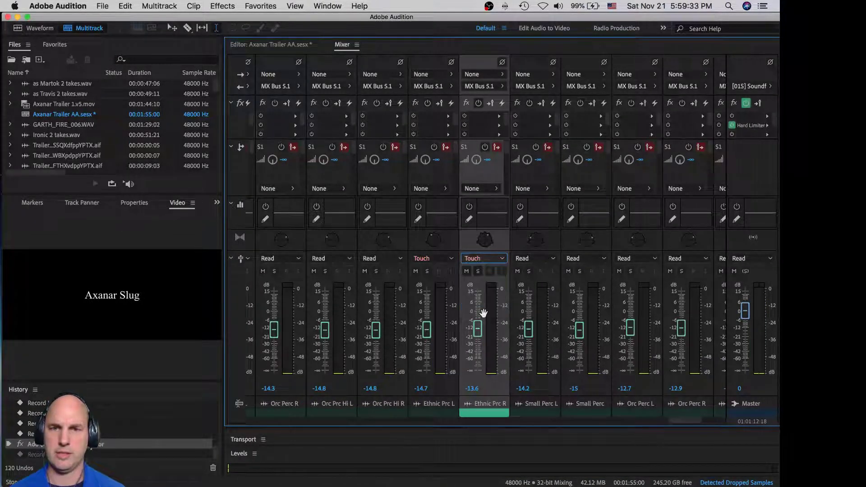
# Record a volume raise on the Ethnic Prc R channel during playback from 01:01:12:18.
pyautogui.press('space')
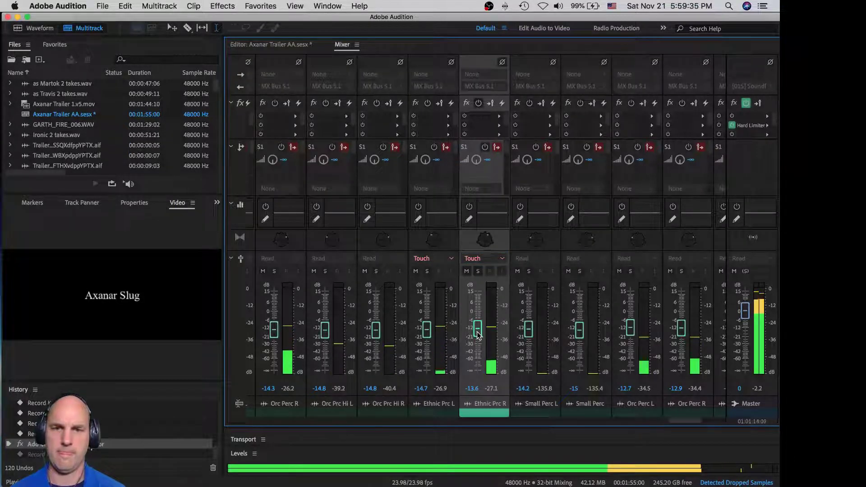
pyautogui.moveTo(479, 330); pyautogui.dragTo(478, 321)
pyautogui.press('space')
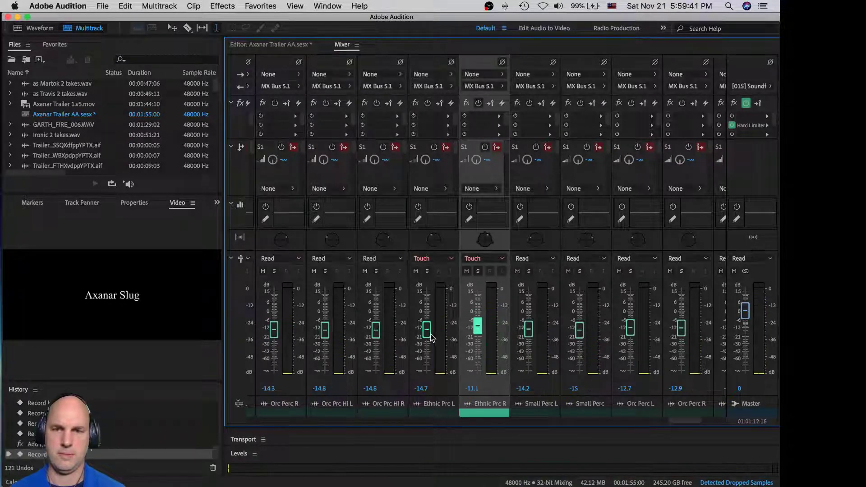
# Record a volume raise on the Ethnic Prc L channel during playback, bringing its fader up to about -4 dB.
pyautogui.press('space')
pyautogui.click(427, 336)
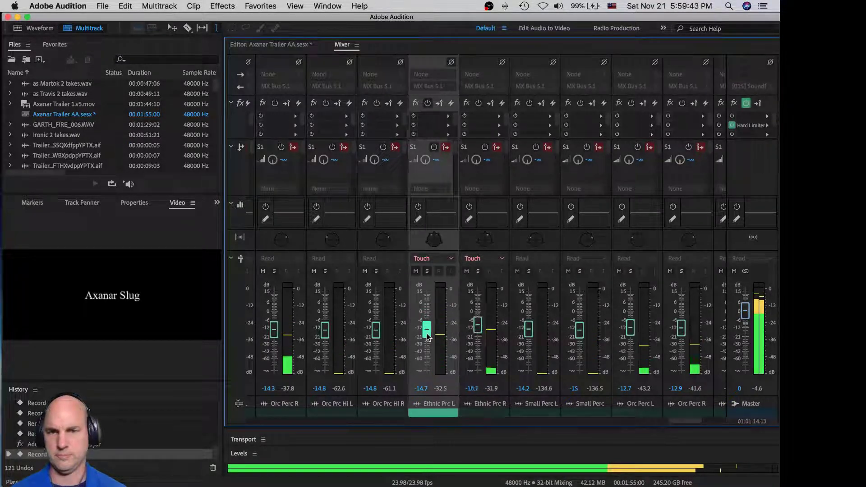
pyautogui.moveTo(427, 333); pyautogui.dragTo(428, 319)
pyautogui.press('space')
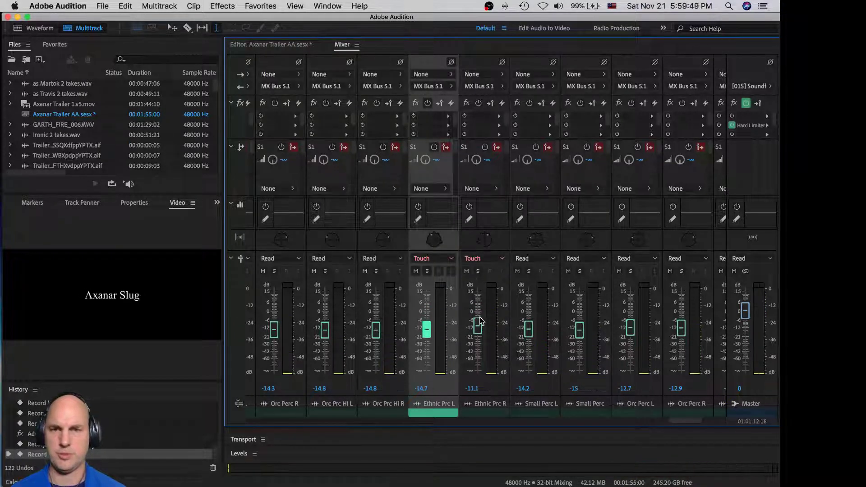
# Record a second volume pass on the Ethnic Prc R channel, riding its fader to about -6 dB.
pyautogui.press('space')
pyautogui.moveTo(479, 318); pyautogui.dragTo(480, 333)
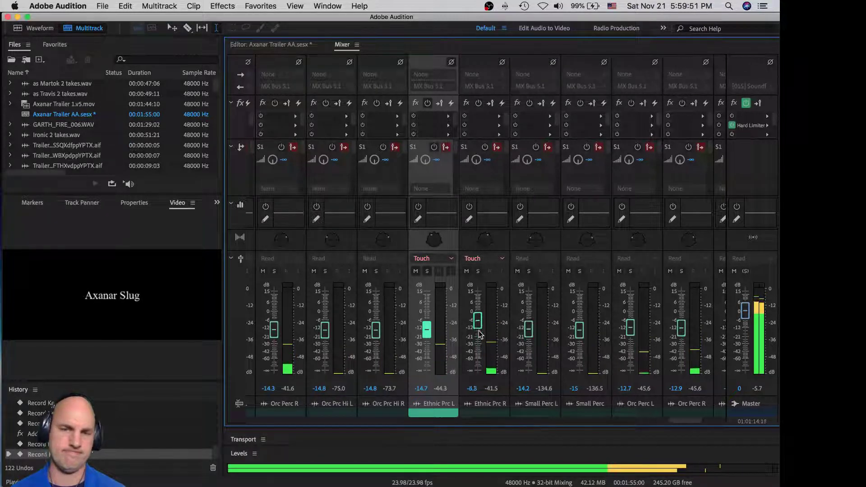
pyautogui.click(478, 325)
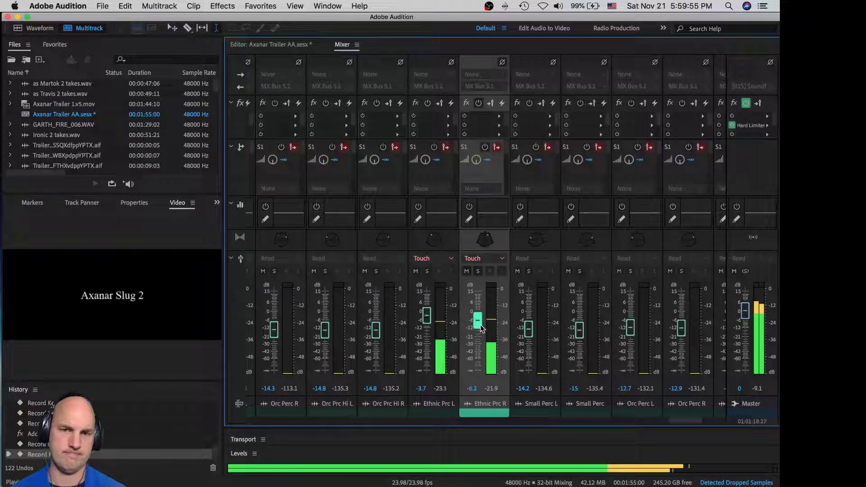
pyautogui.press('space')
# Return the Ethnic Prc R and Ethnic Prc L channels' automation mode to Read.
pyautogui.click(486, 259)
pyautogui.click(436, 258)
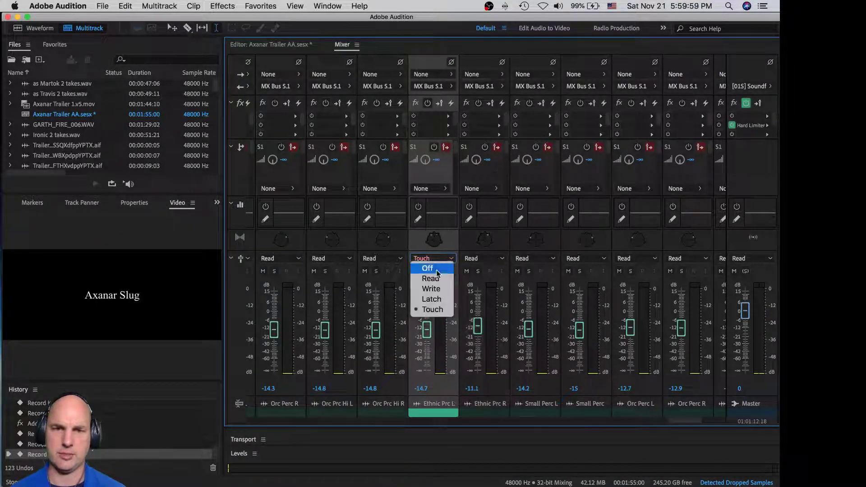
pyautogui.click(431, 288)
pyautogui.click(437, 259)
pyautogui.click(431, 278)
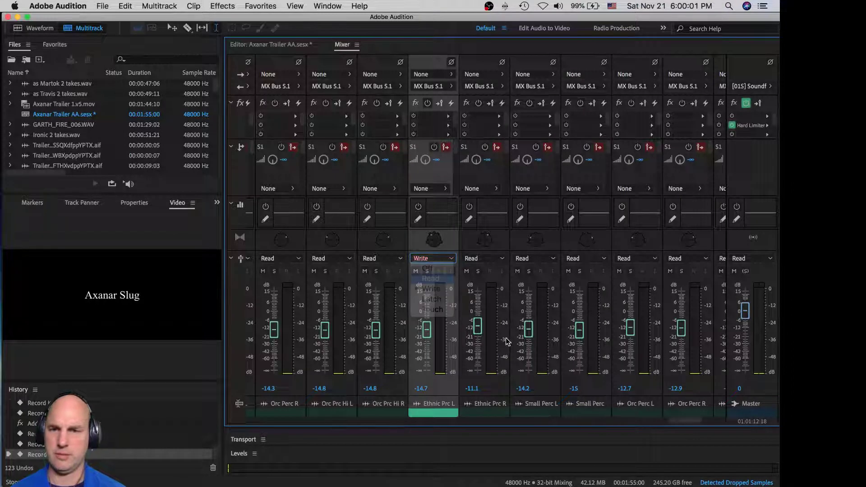
# Audition the Small Perc L and Small Perc R channels in solo during playback, and clear both solos.
pyautogui.press('space')
pyautogui.click(530, 272)
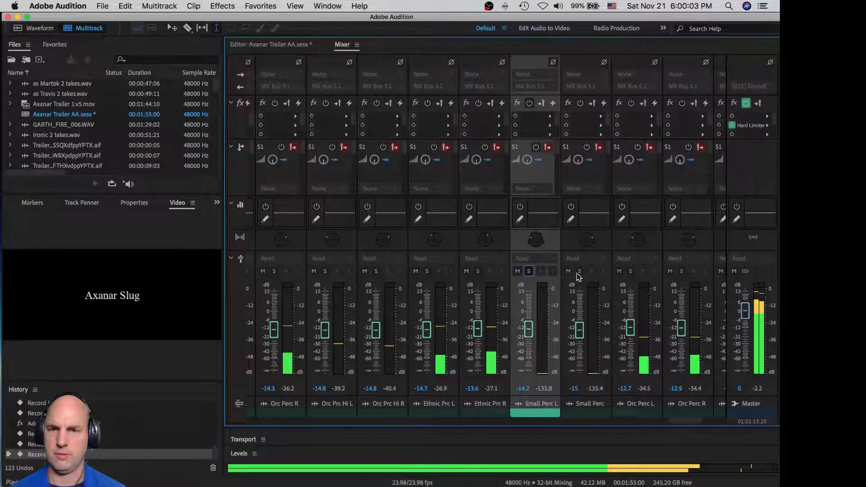
pyautogui.click(581, 272)
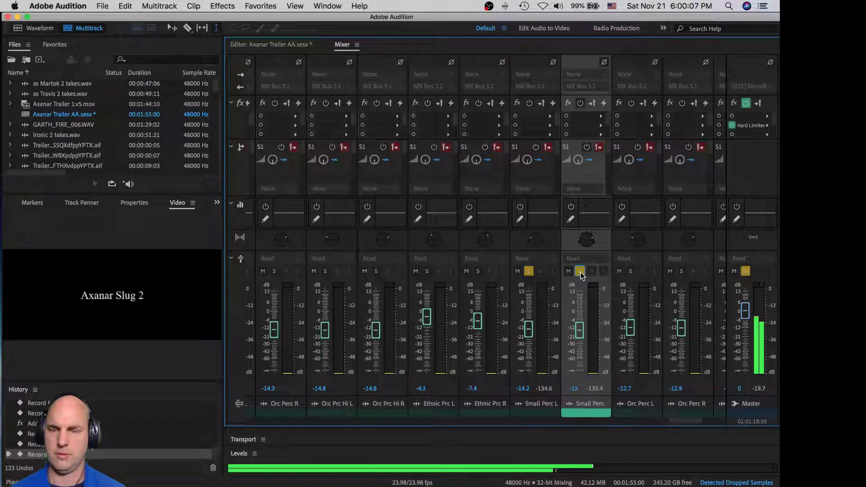
pyautogui.press('space')
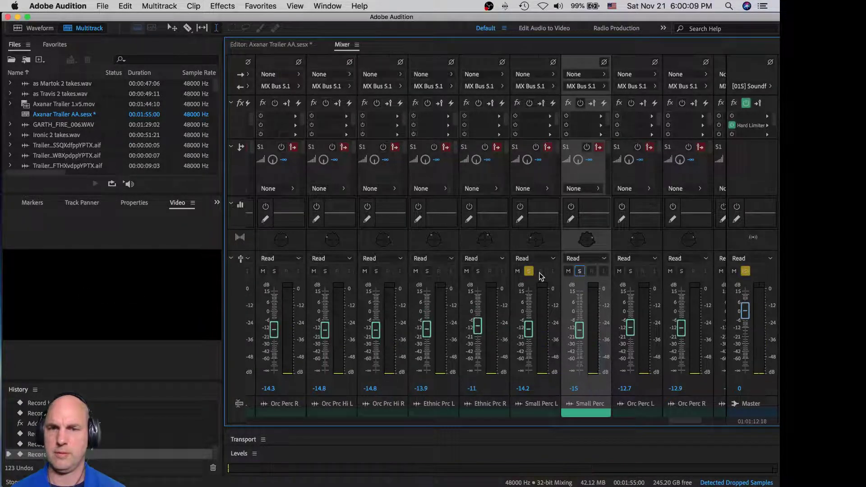
pyautogui.click(529, 271)
# Set the automation mode of the Small Perc L and Small Perc R channels to Touch.
pyautogui.click(532, 258)
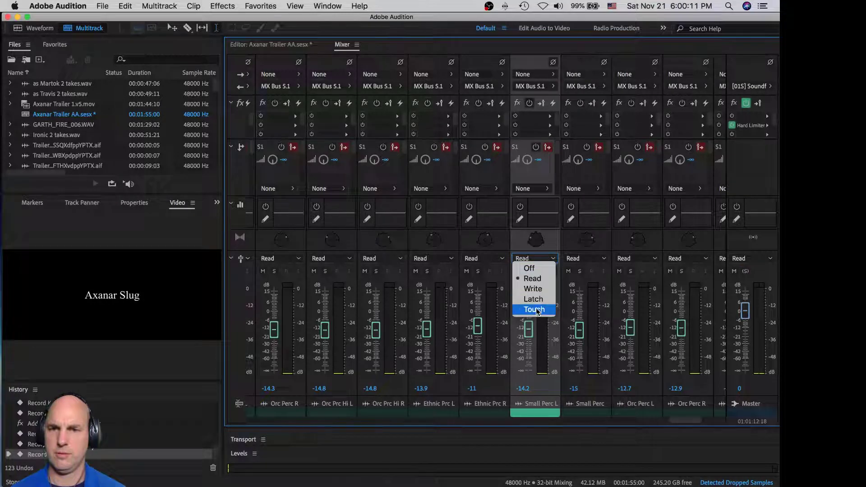
pyautogui.click(551, 308)
pyautogui.click(584, 258)
pyautogui.click(586, 311)
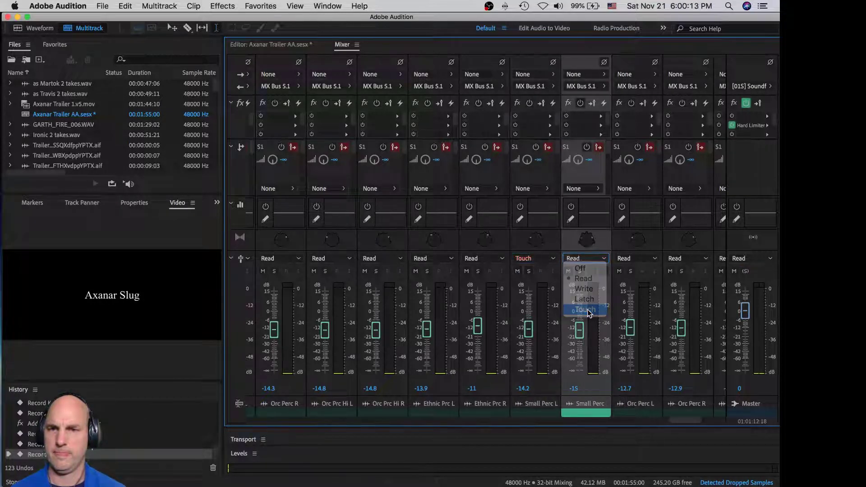
# Record a volume raise on the Small Perc R channel during playback, bringing its fader up to about -7 dB.
pyautogui.press('space')
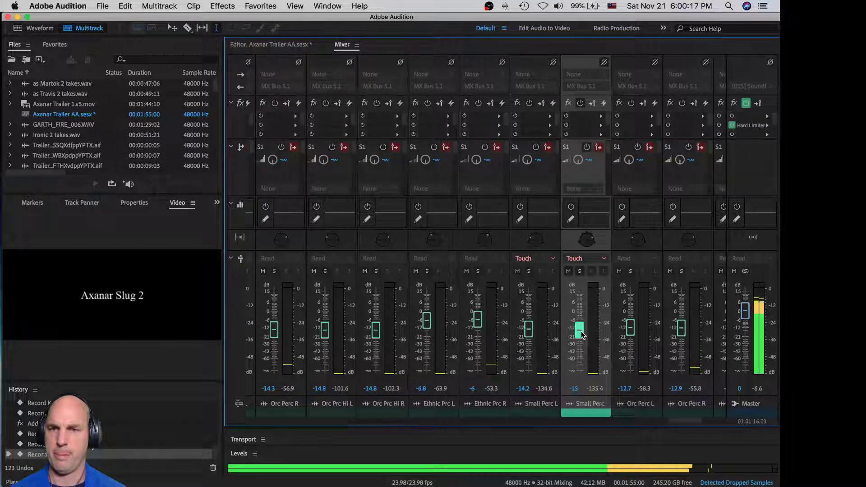
pyautogui.moveTo(582, 334); pyautogui.dragTo(581, 322)
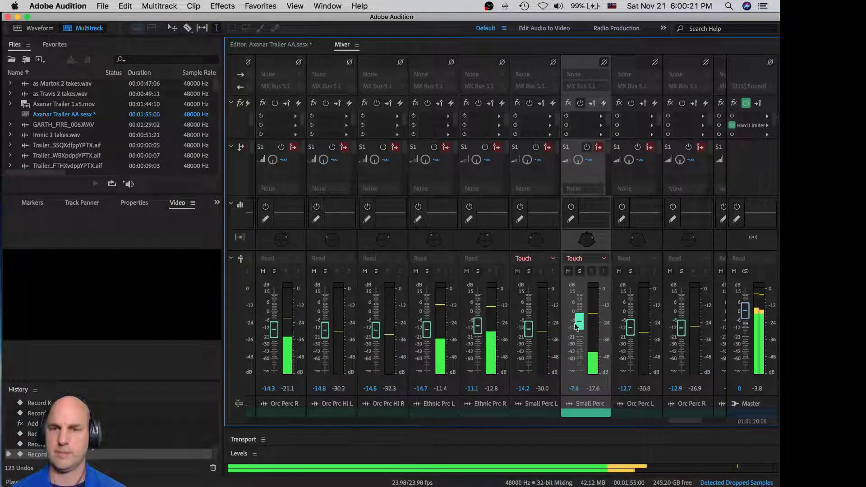
pyautogui.press('space')
# Record a volume raise on the Small Perc L channel during playback, bringing its fader up to about -7 dB.
pyautogui.press('space')
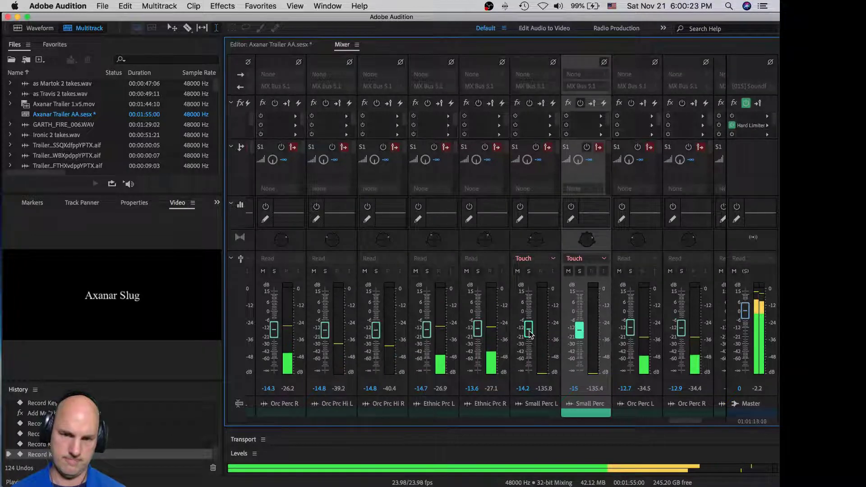
pyautogui.click(530, 334)
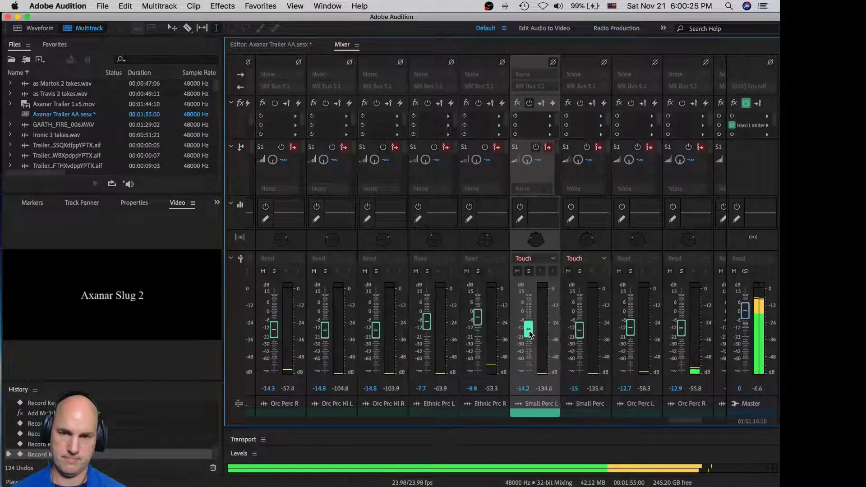
pyautogui.moveTo(530, 332); pyautogui.dragTo(530, 323)
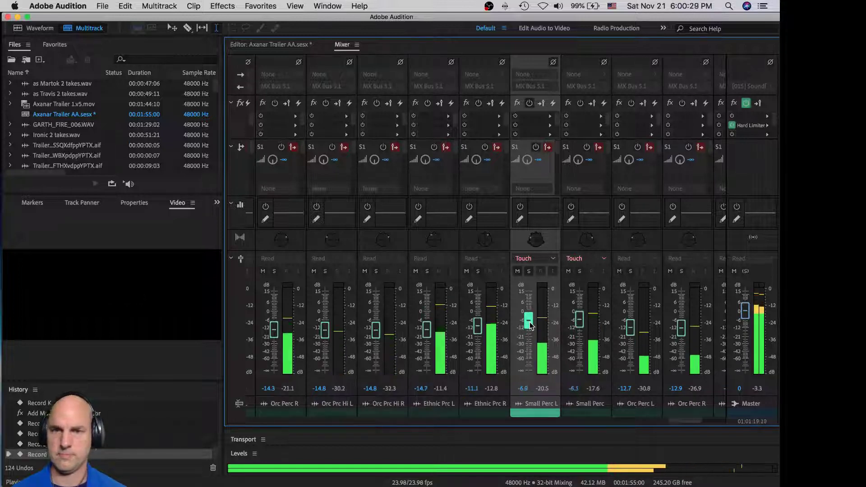
pyautogui.press('space')
# Return the Small Perc L and Small Perc R channels' automation mode to Read.
pyautogui.click(539, 258)
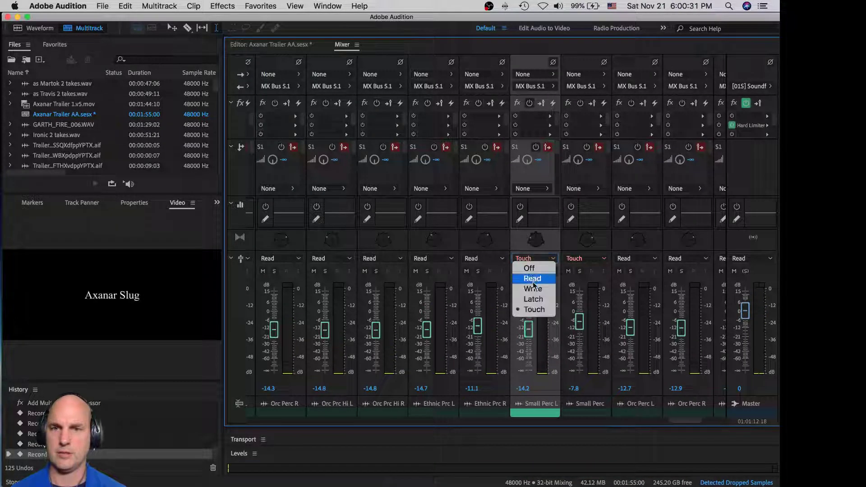
pyautogui.click(532, 278)
pyautogui.click(585, 258)
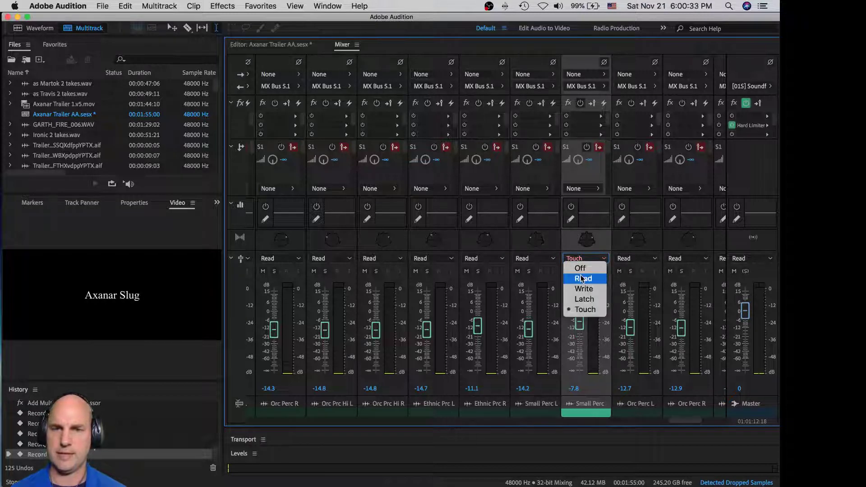
pyautogui.click(582, 278)
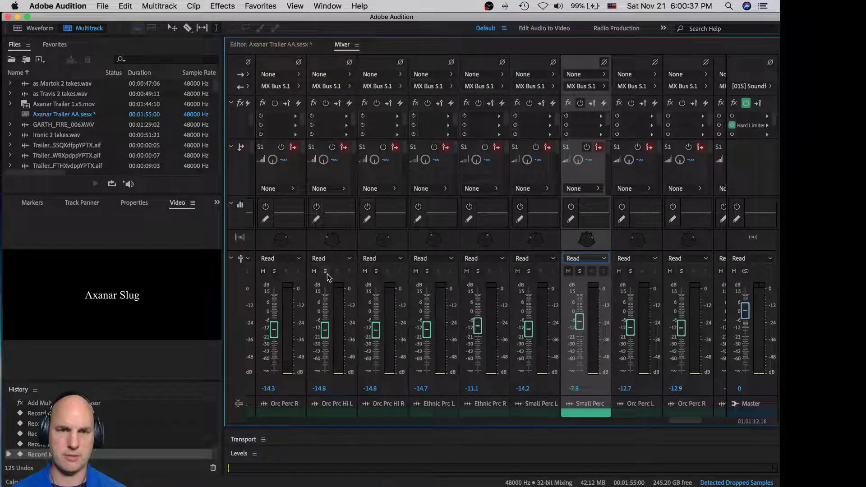
# Audition the Orc Prc Hi L channel in solo during playback, and clear its solo.
pyautogui.press('space')
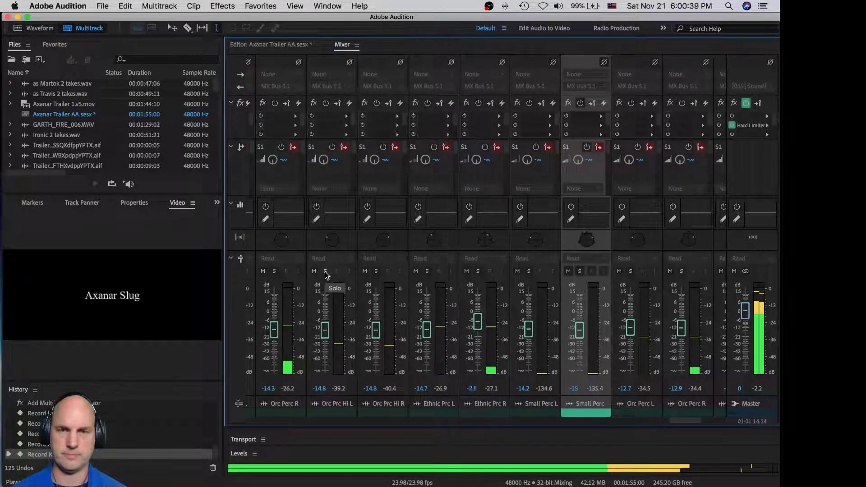
pyautogui.click(325, 272)
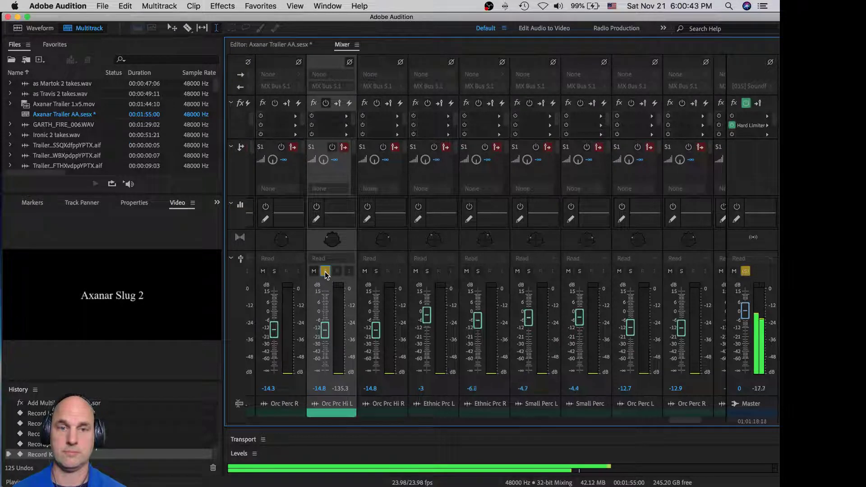
pyautogui.press('space')
pyautogui.click(325, 271)
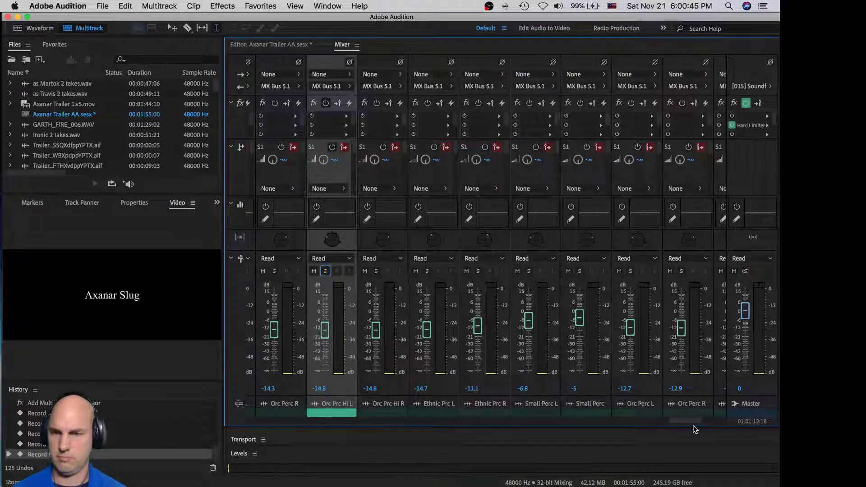
# Audition the Orc Perc L channel in solo during playback, stop, and clear its solo.
pyautogui.moveTo(692, 421); pyautogui.dragTo(671, 421)
pyautogui.press('space')
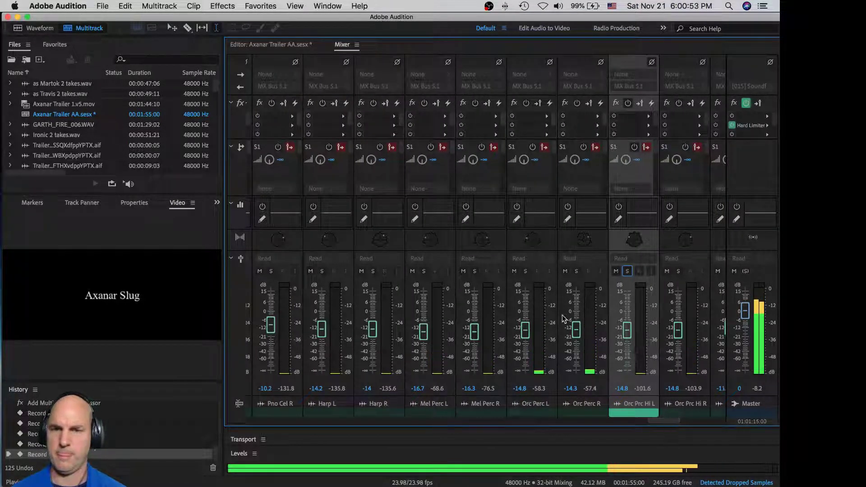
pyautogui.click(525, 271)
pyautogui.click(525, 271)
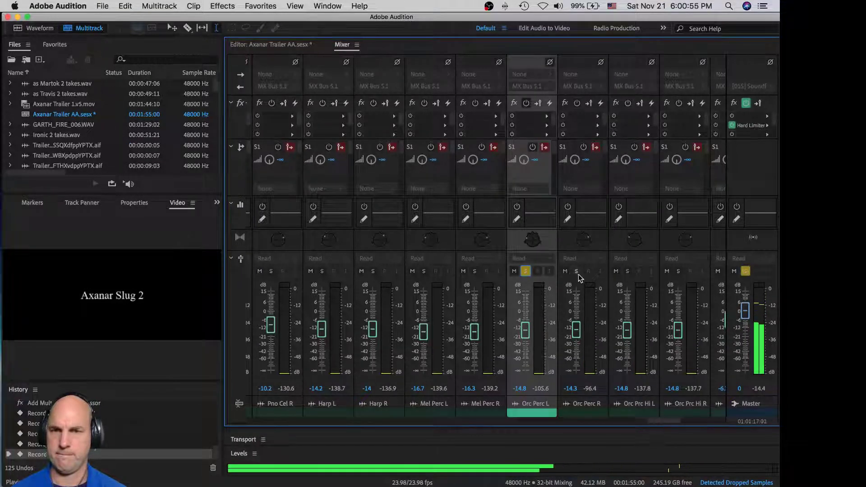
pyautogui.press('space')
pyautogui.click(526, 271)
# Set the automation mode of the Orc Perc L and Orc Perc R channels to Touch.
pyautogui.click(535, 259)
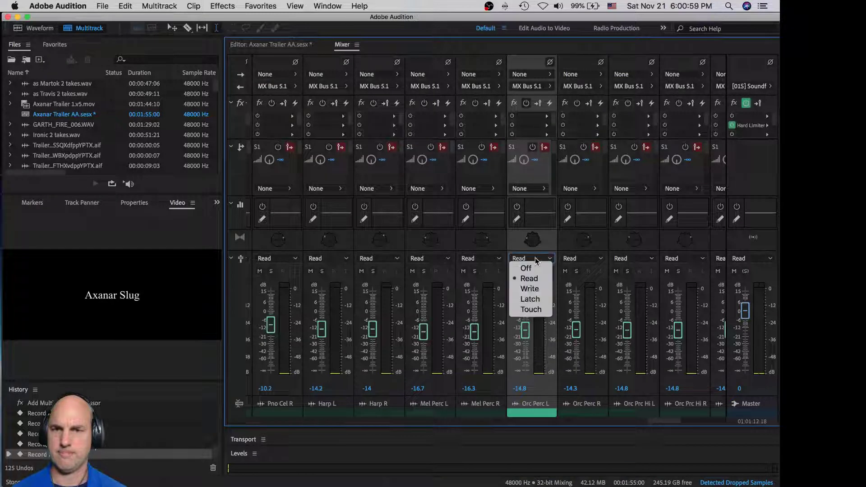
pyautogui.click(532, 309)
pyautogui.click(581, 258)
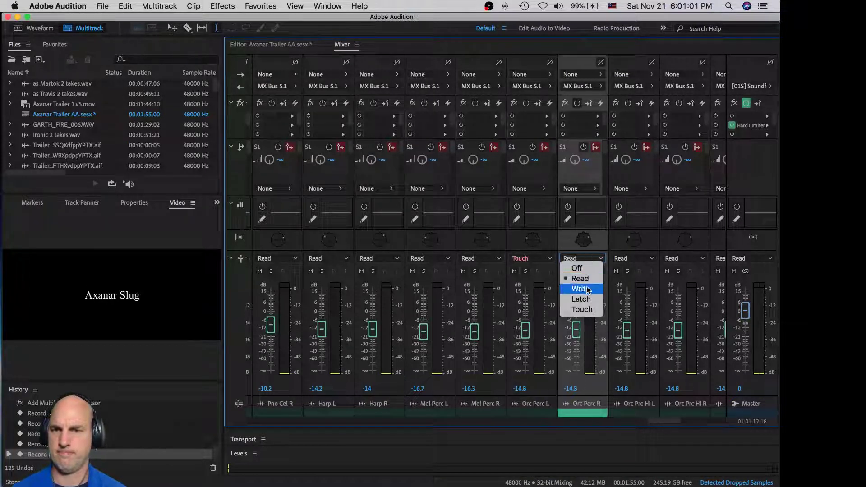
pyautogui.click(581, 309)
# Record volume raises during playback, bringing the Orc Perc L fader to about -12.1 dB and Orc Perc R to about -11.4 dB.
pyautogui.press('space')
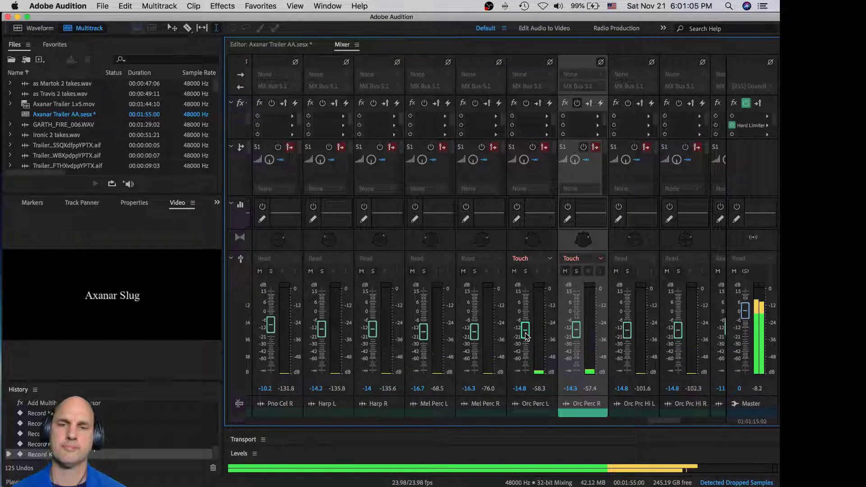
pyautogui.moveTo(525, 334); pyautogui.dragTo(576, 326)
pyautogui.press('space')
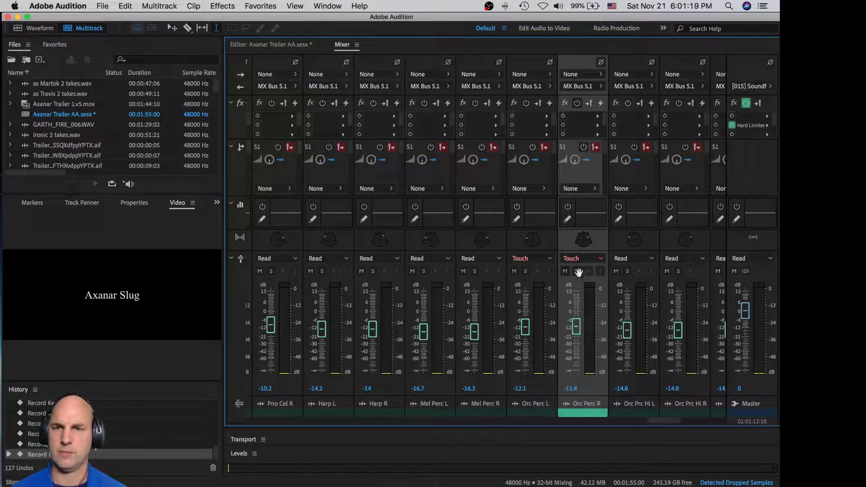
# Return the Orc Perc R and Orc Perc L channels' automation mode to Read.
pyautogui.click(582, 259)
pyautogui.click(580, 278)
pyautogui.click(537, 259)
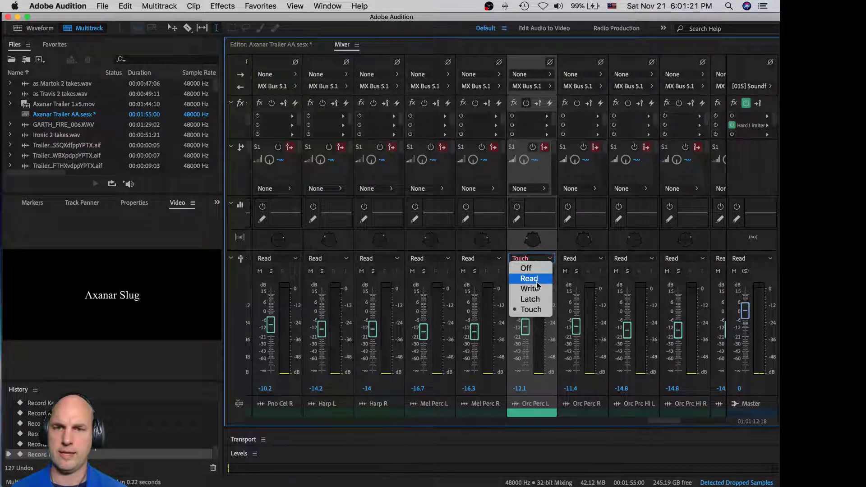
pyautogui.click(532, 279)
# Save the session and play the trailer in the multitrack editor from just before its start.
pyautogui.click(278, 45)
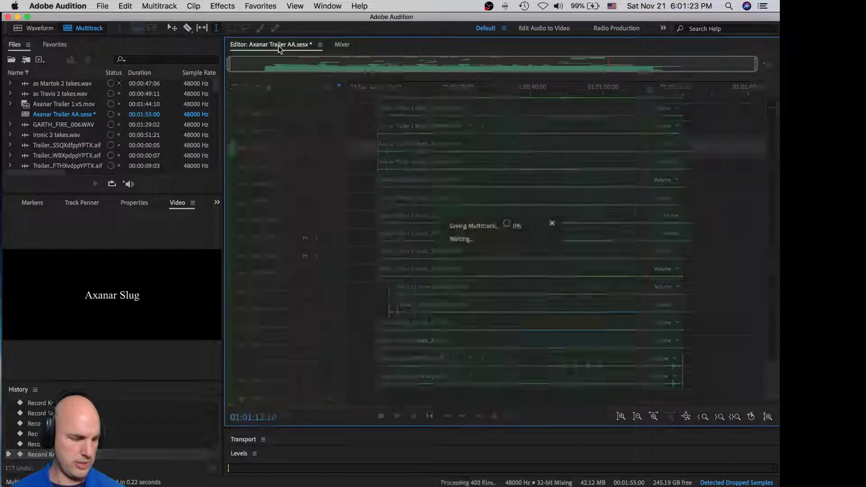
pyautogui.click(365, 89)
pyautogui.press('space')
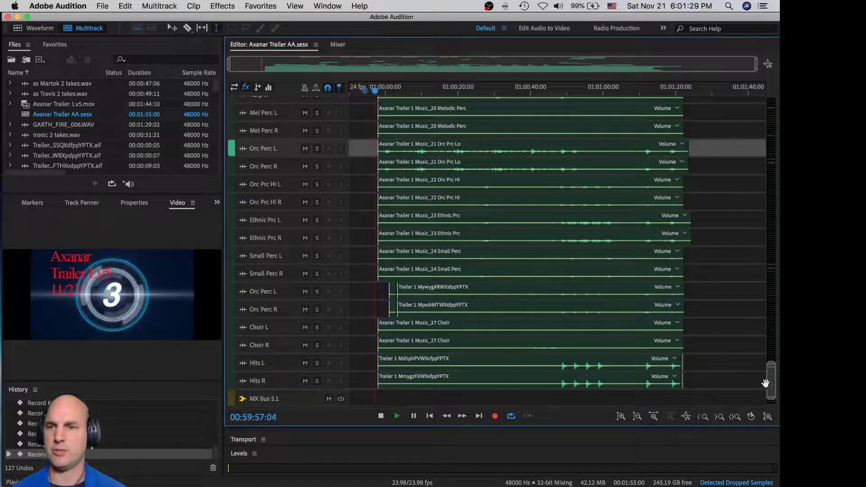
pyautogui.moveTo(765, 383); pyautogui.dragTo(777, 291)
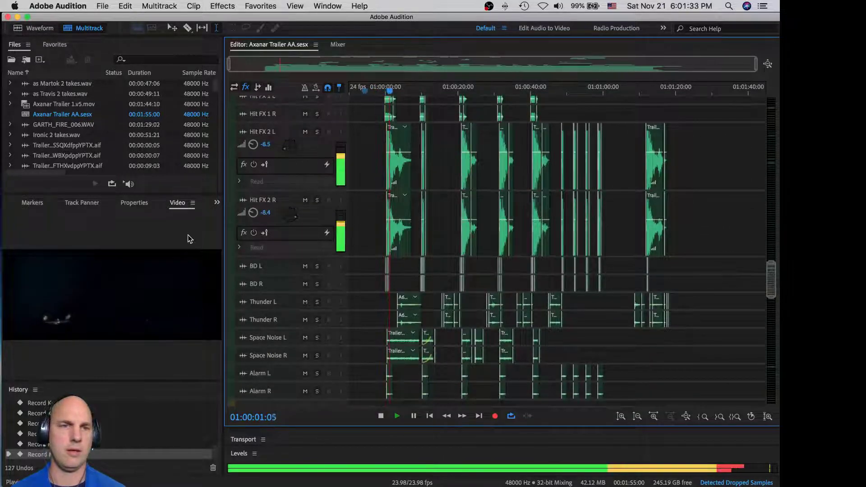
# Choose a reduced playback resolution for the video preview.
pyautogui.click(192, 203)
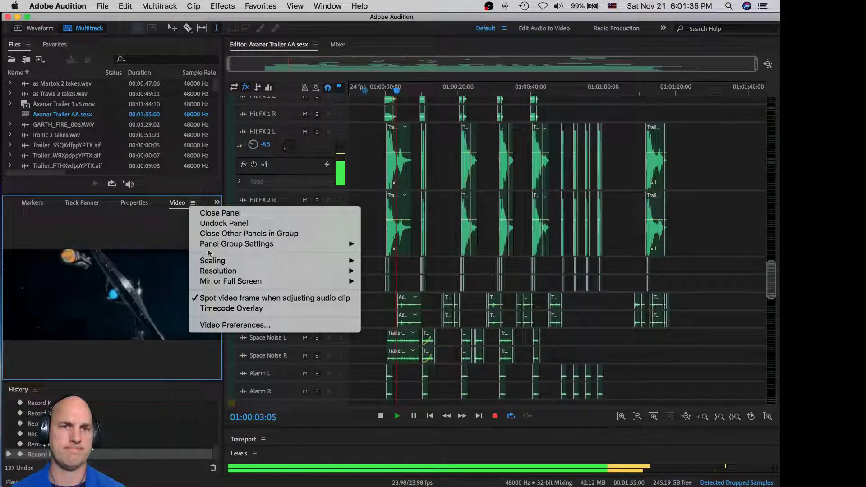
pyautogui.moveTo(342, 271)
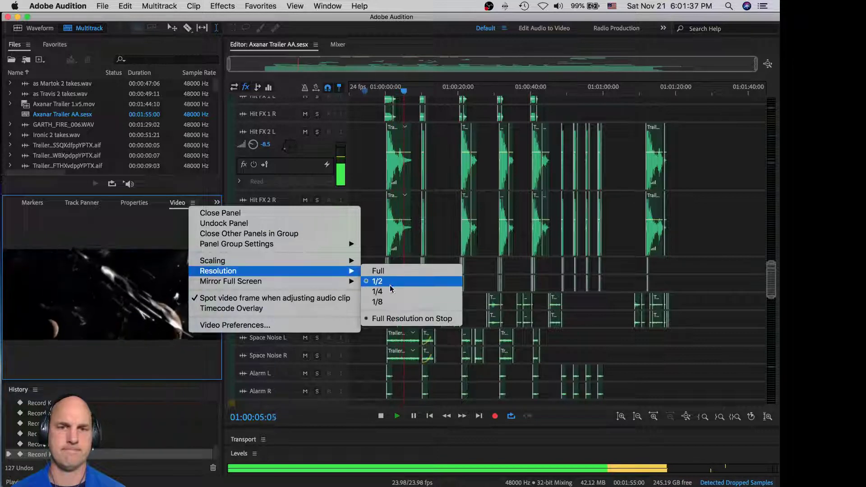
pyautogui.click(391, 289)
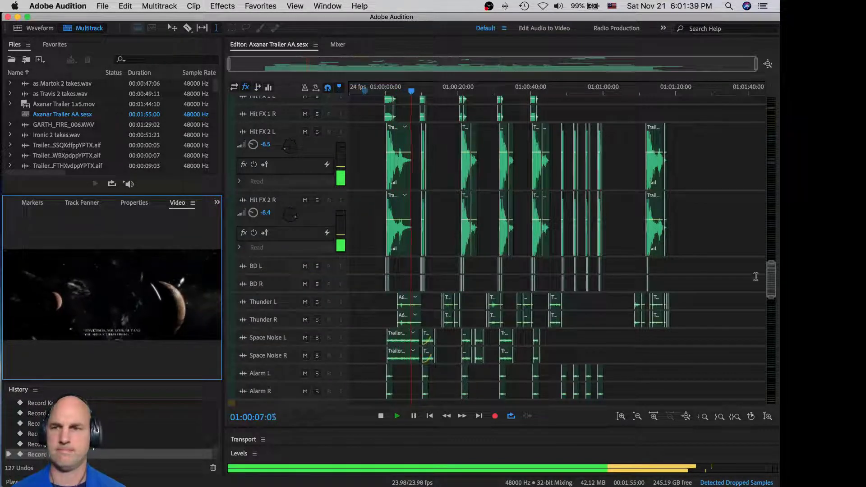
# Stop playback, place the playhead shortly before the first VO 1 clip, and open VO 1's surround track panner.
pyautogui.moveTo(771, 276); pyautogui.dragTo(754, 94)
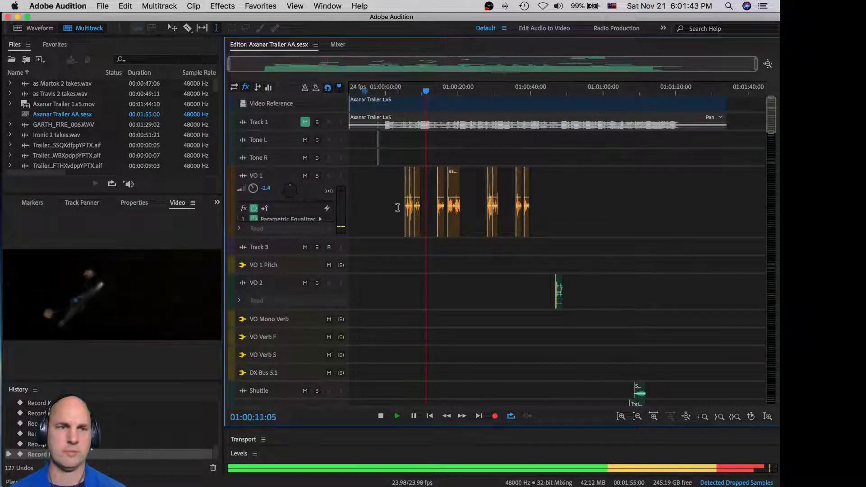
pyautogui.press('space')
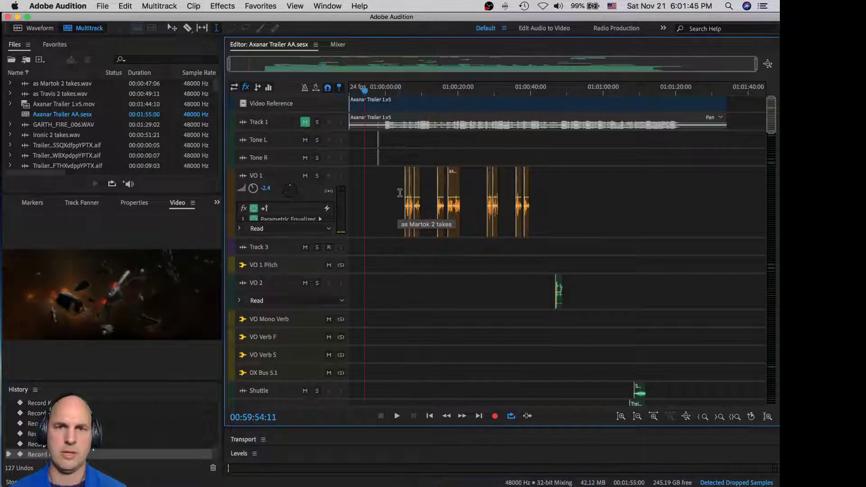
pyautogui.click(399, 193)
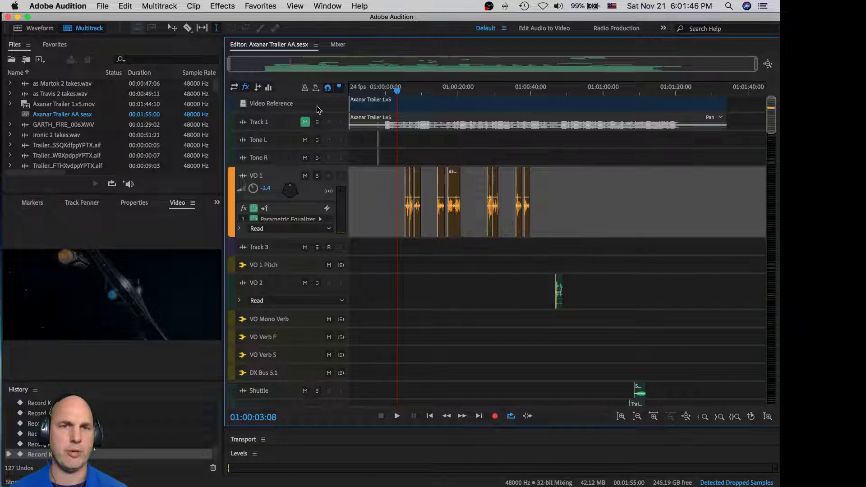
pyautogui.click(338, 45)
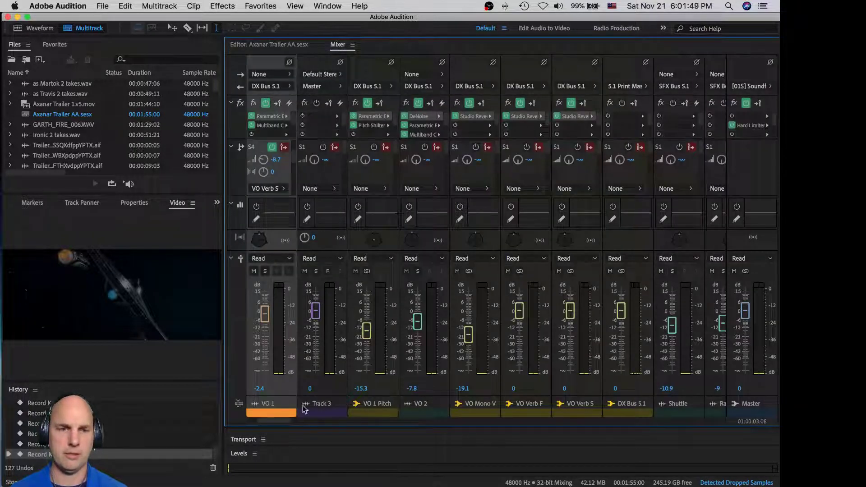
pyautogui.moveTo(280, 424); pyautogui.dragTo(271, 423)
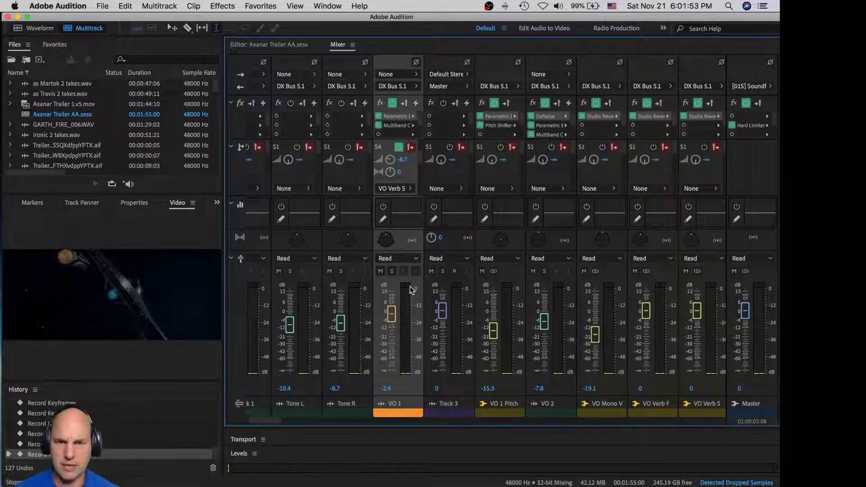
pyautogui.doubleClick(385, 244)
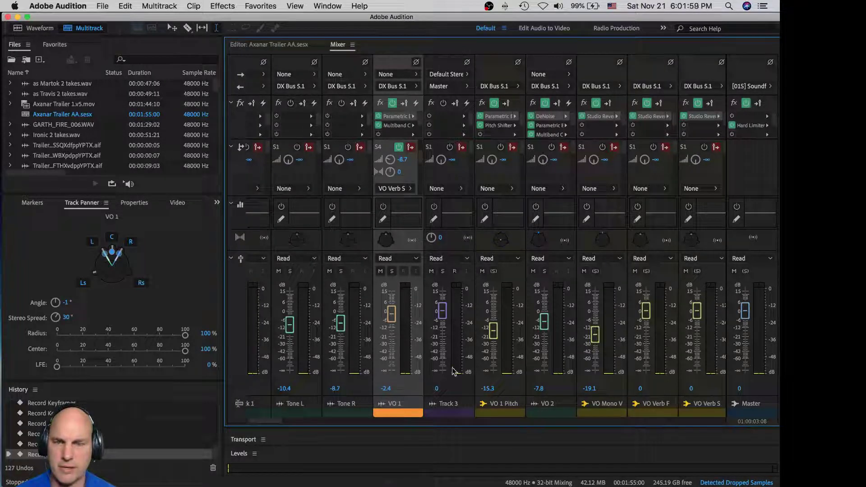
# Move the playhead to the start of the first VO 1 clip and audition the voice-over with the mixer's channel levels in view.
pyautogui.press('space')
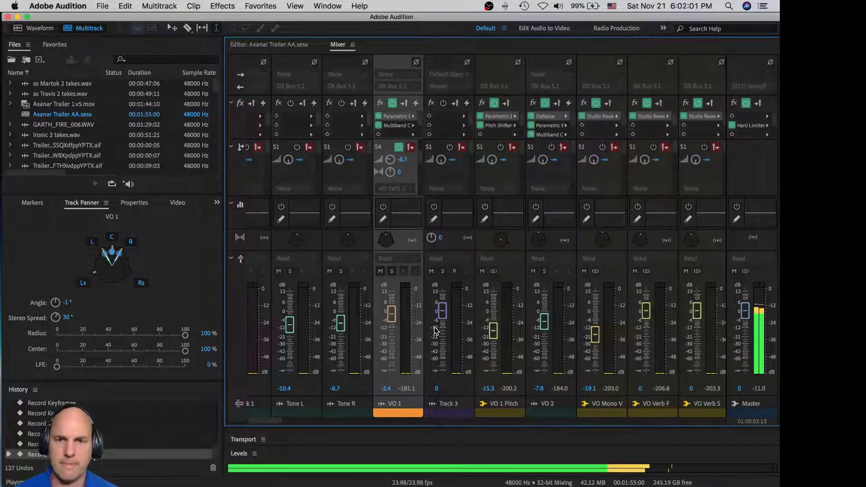
pyautogui.press('space')
pyautogui.hotkey('alt', '1')
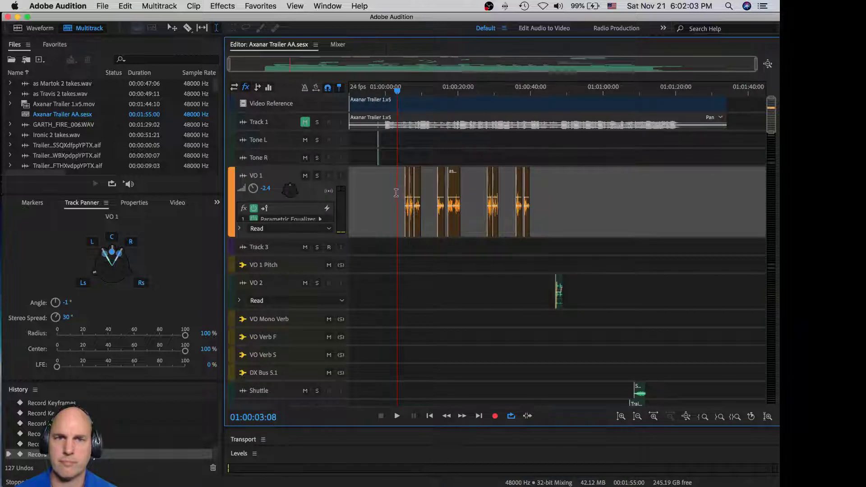
pyautogui.click(337, 45)
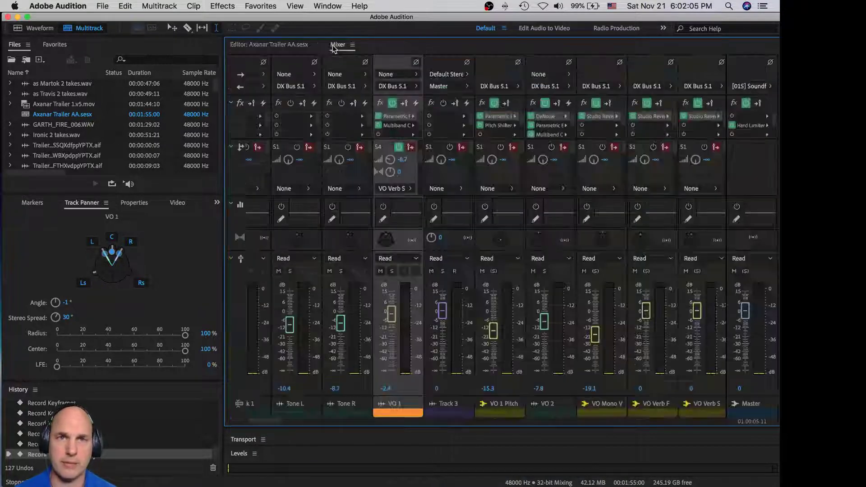
pyautogui.press('space')
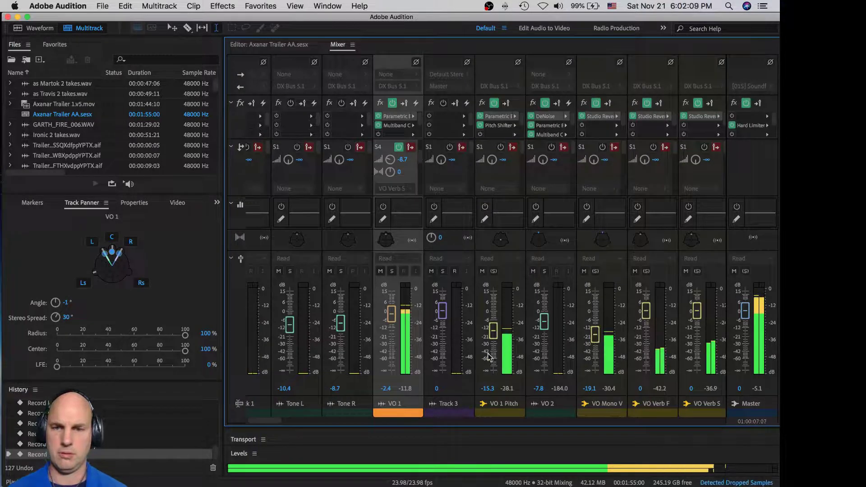
pyautogui.press('space')
# Audition the voice-over with the VO 1 Pitch bus muted, and clear the mute.
pyautogui.click(483, 271)
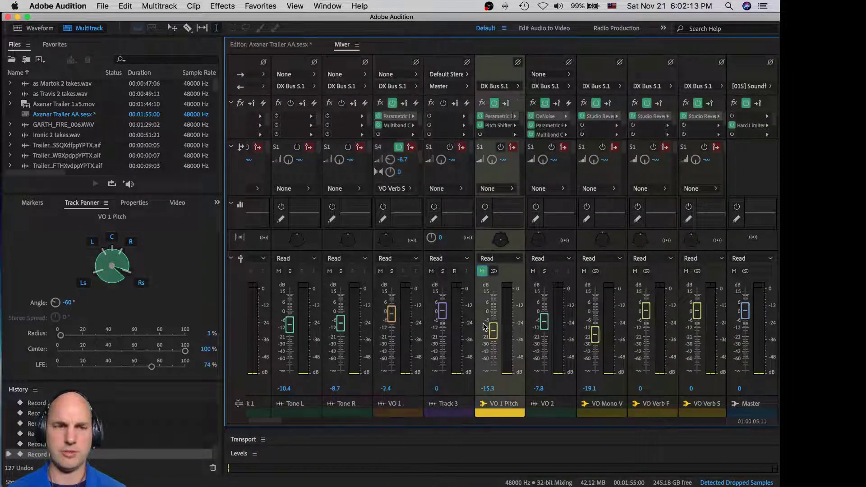
pyautogui.press('space')
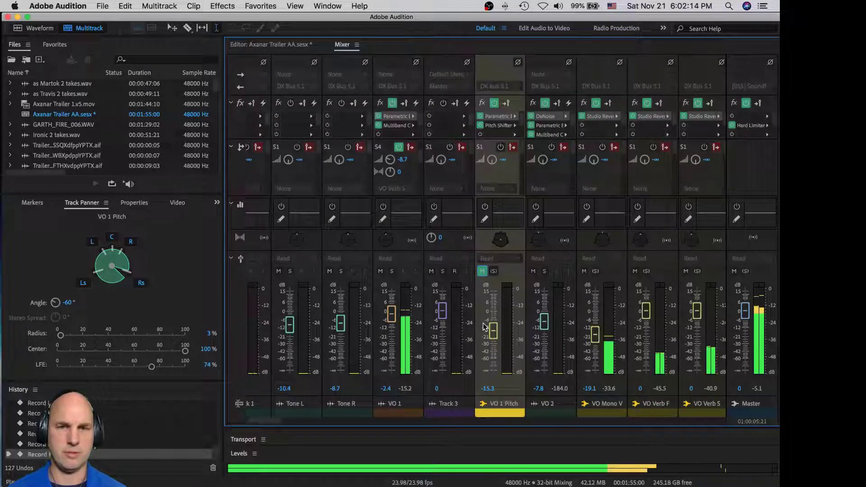
pyautogui.press('space')
pyautogui.click(484, 272)
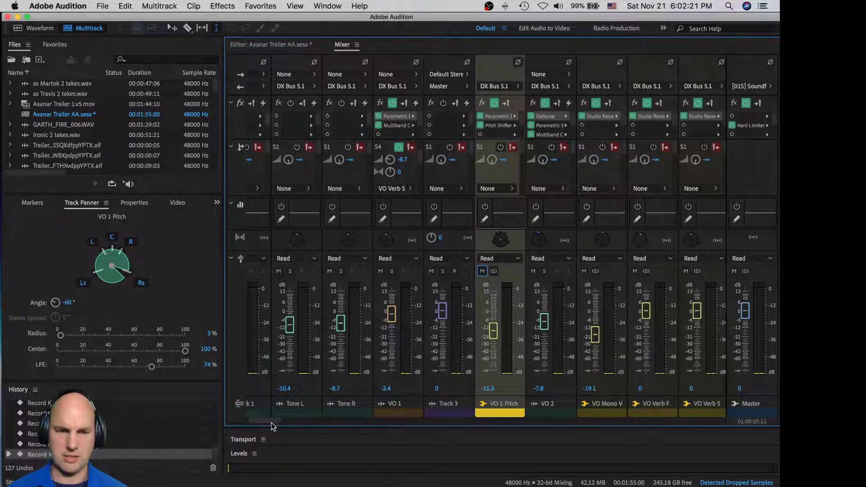
# Enlarge the Space Noise L track in the multitrack editor and lower the clip volume of its first clip.
pyautogui.hscroll(5, 273, 426)
pyautogui.click(280, 44)
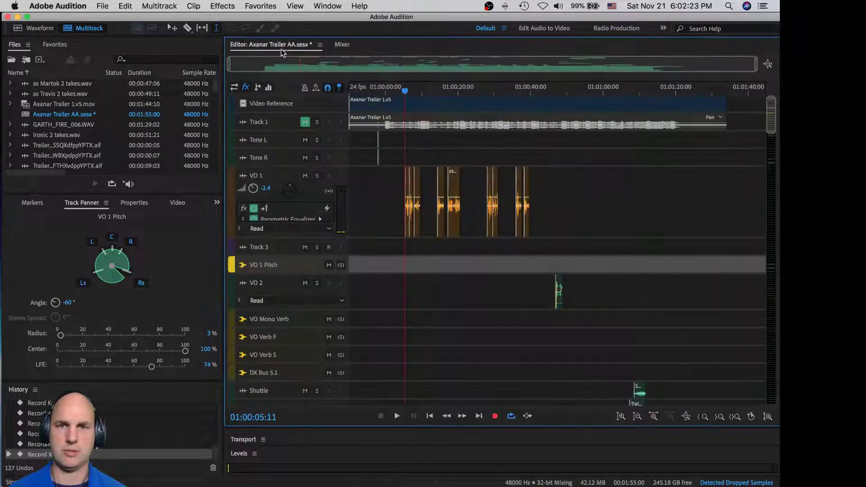
pyautogui.scroll(-10, 462, 228)
pyautogui.scroll(-8, 465, 225)
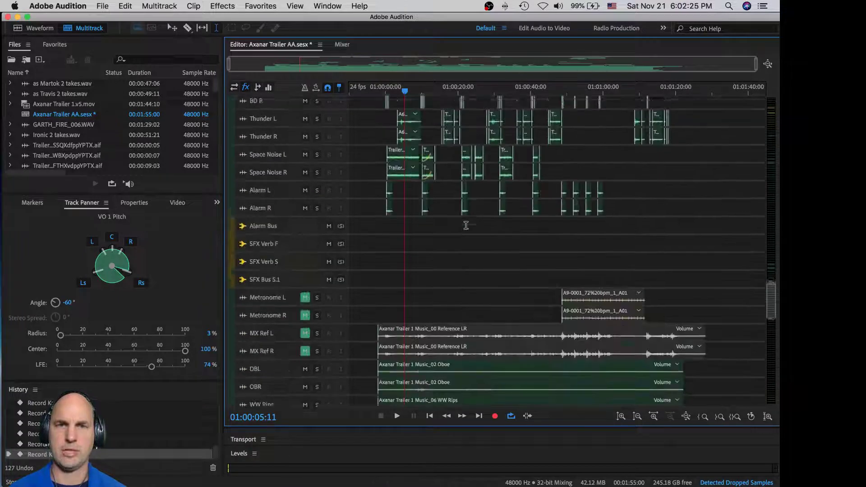
pyautogui.press('space')
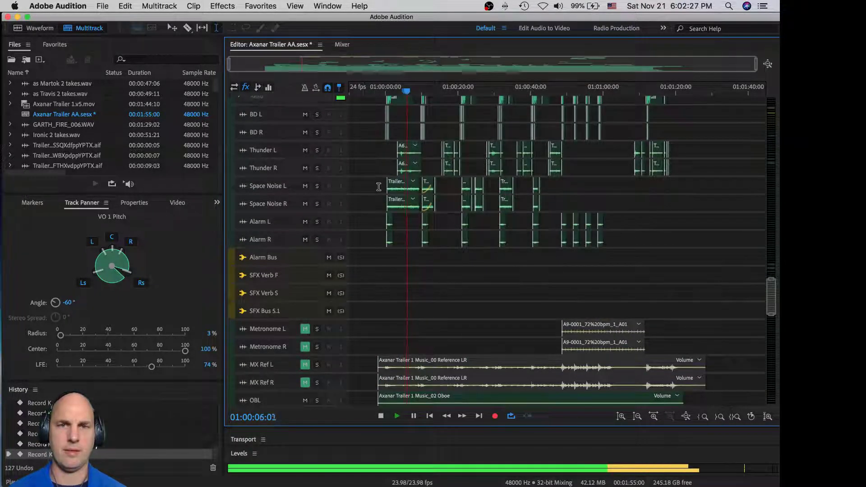
pyautogui.press('space')
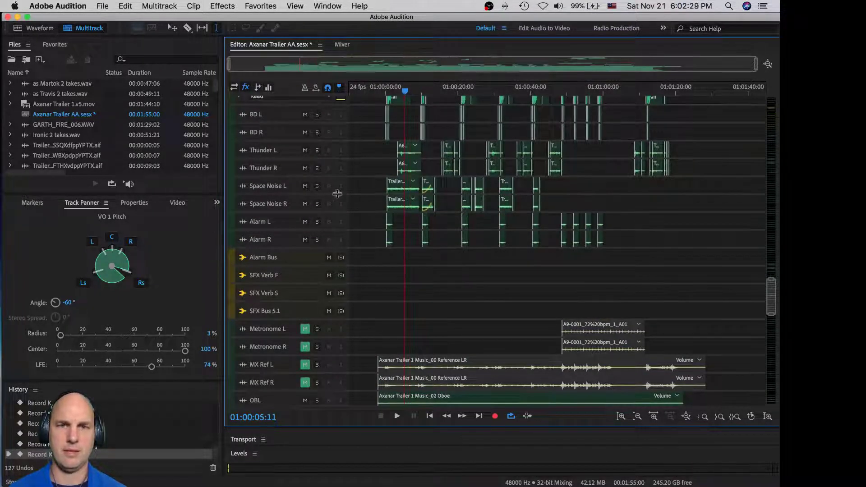
pyautogui.moveTo(329, 194); pyautogui.dragTo(318, 260)
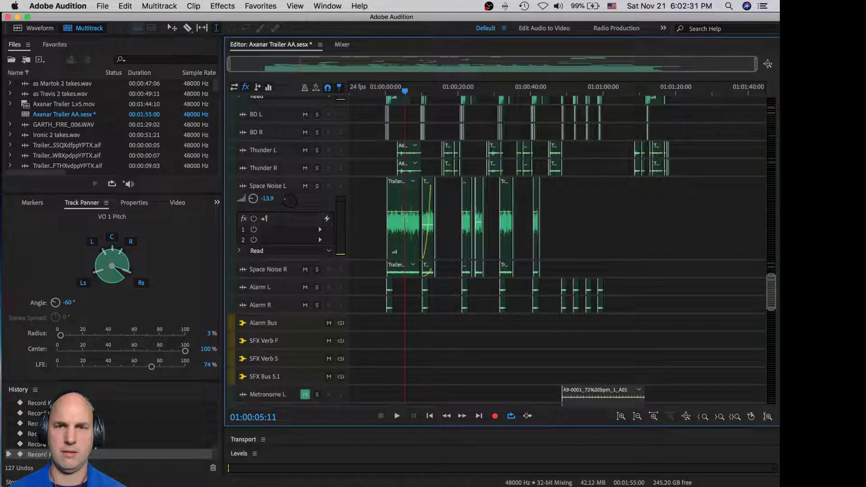
pyautogui.click(405, 218)
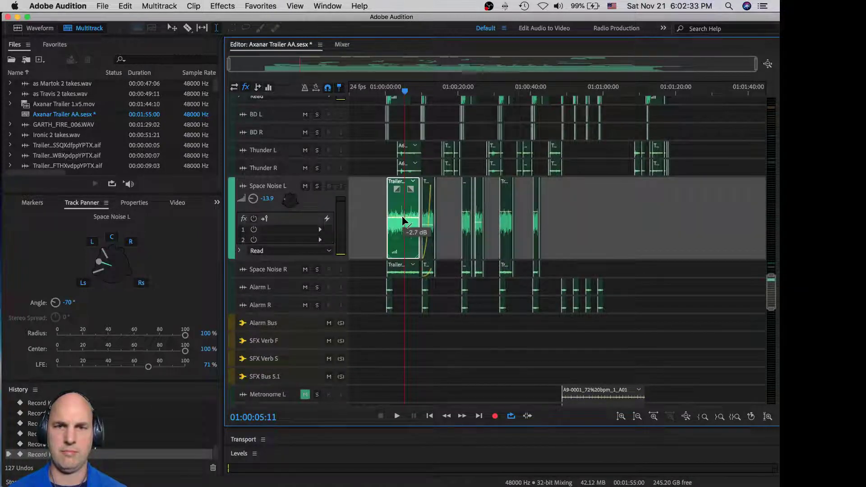
pyautogui.moveTo(402, 221); pyautogui.dragTo(402, 222)
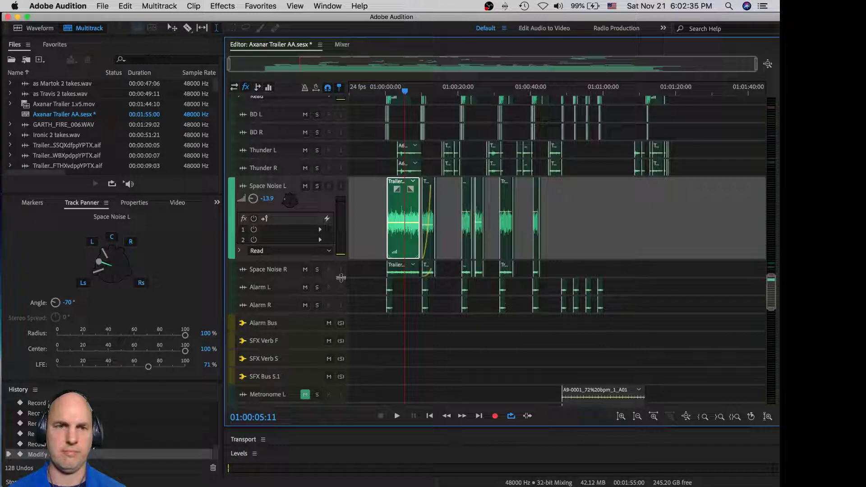
# Enlarge the Space Noise R track and lower the clip volume of its first clip.
pyautogui.moveTo(339, 277); pyautogui.dragTo(340, 323)
pyautogui.click(411, 293)
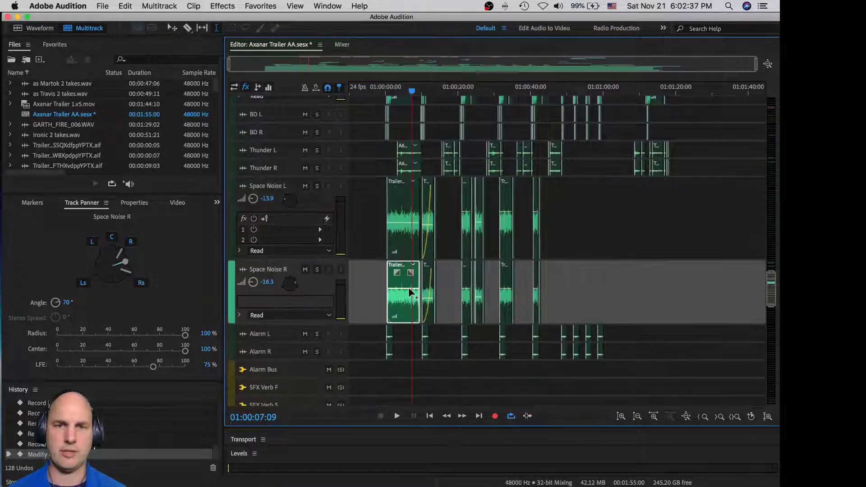
pyautogui.moveTo(408, 303); pyautogui.dragTo(408, 301)
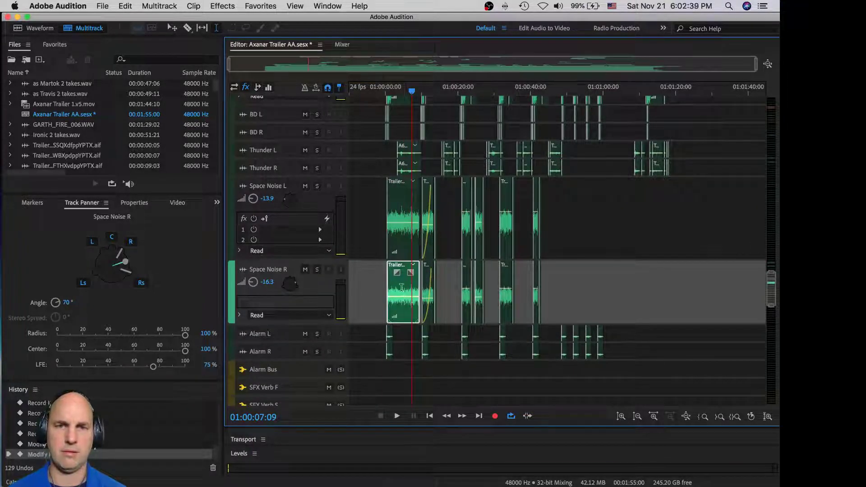
# Play the mix from just before the first Space Noise clips and bring the video preview into view.
pyautogui.press('space')
pyautogui.click(384, 211)
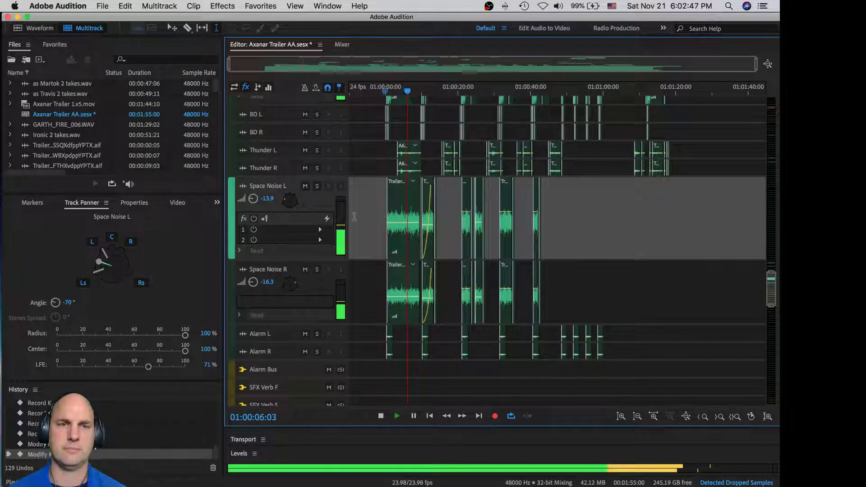
pyautogui.click(178, 202)
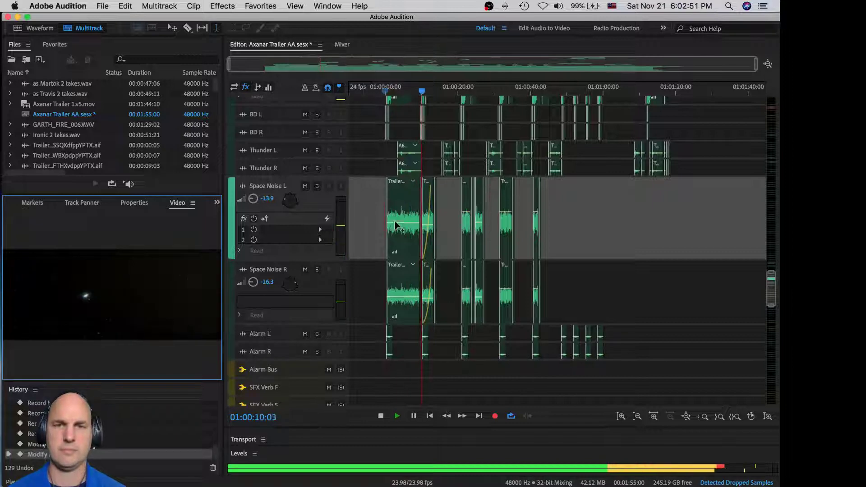
# Select the VO 1 track and play the mix in the Mixer to check the voice-over and reverb bus levels.
pyautogui.press('space')
pyautogui.scroll(-10, 372, 181)
pyautogui.scroll(10, 376, 177)
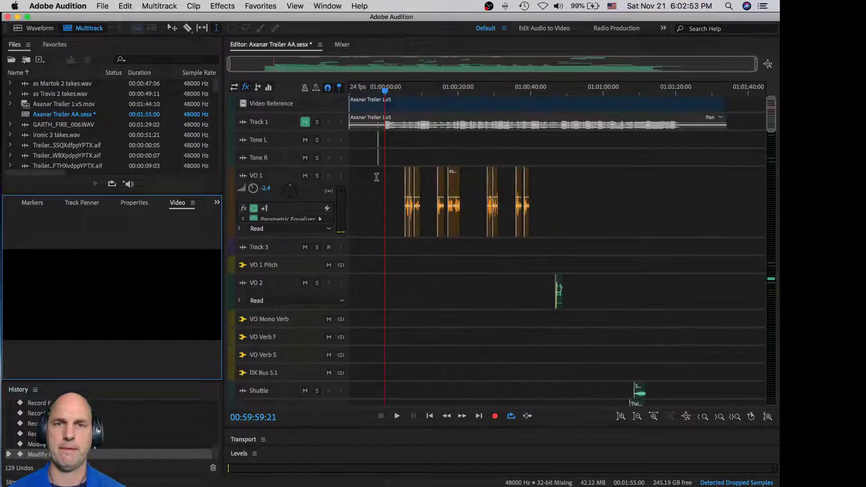
pyautogui.click(307, 199)
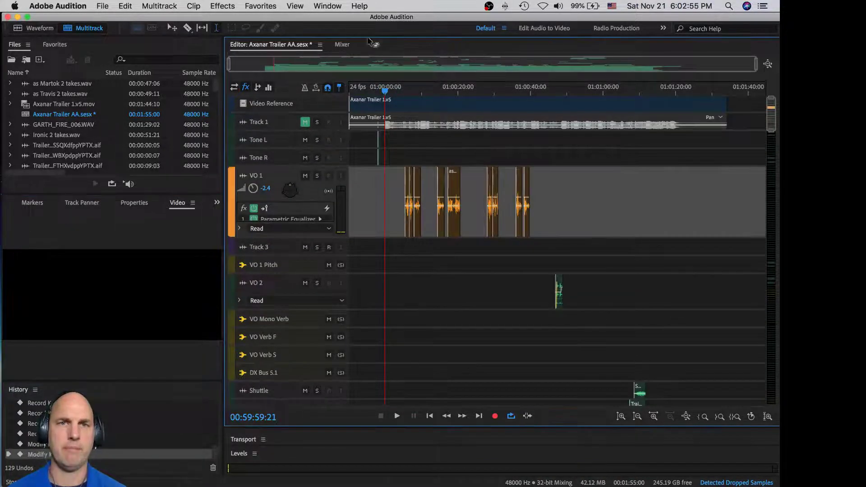
pyautogui.click(342, 45)
pyautogui.press('space')
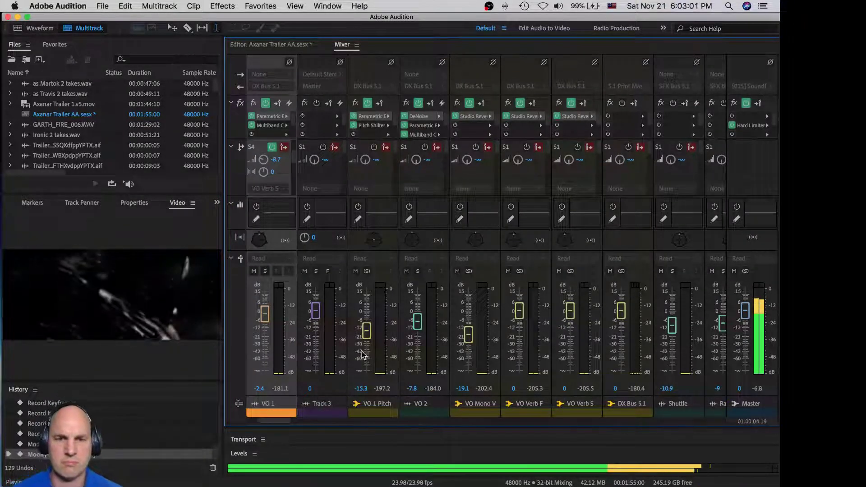
pyautogui.moveTo(281, 420); pyautogui.dragTo(278, 422)
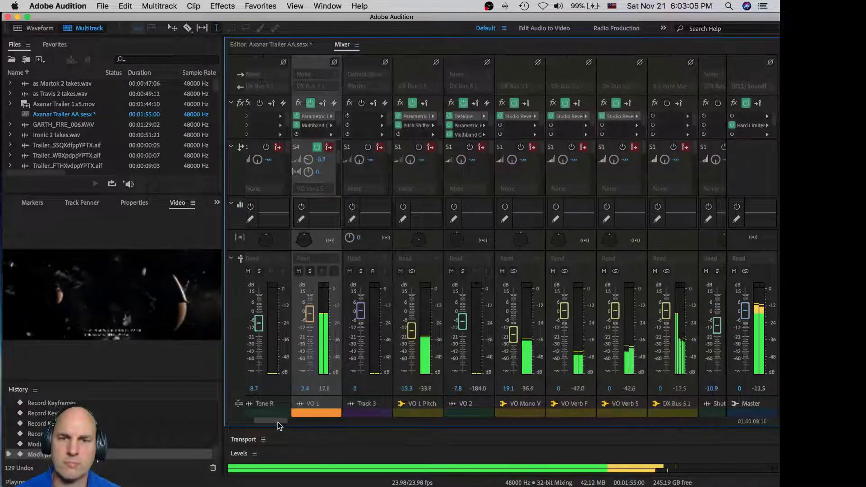
pyautogui.press('space')
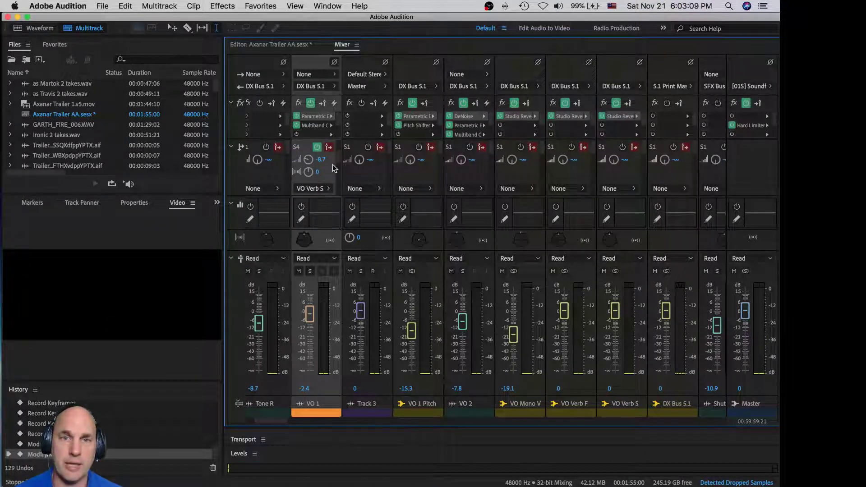
# Try to route VO 1's fifth send to a new 5.1 bus, and delete that bus track.
pyautogui.scroll(-1, 337, 158)
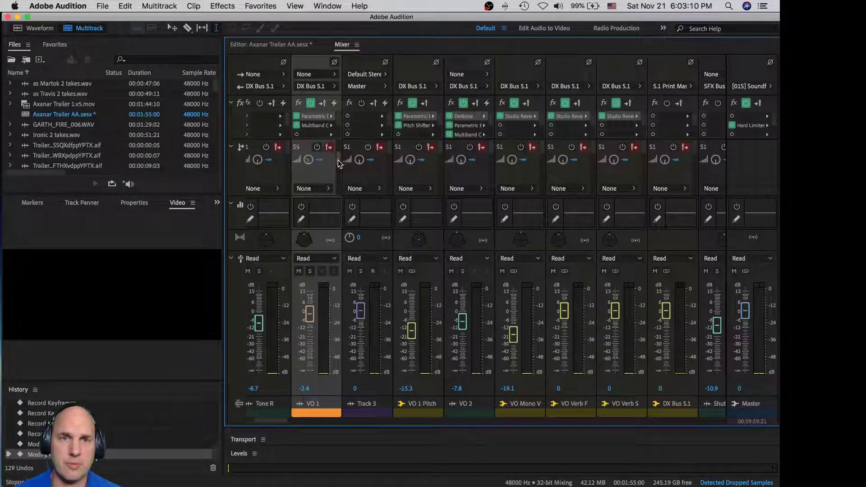
pyautogui.click(328, 188)
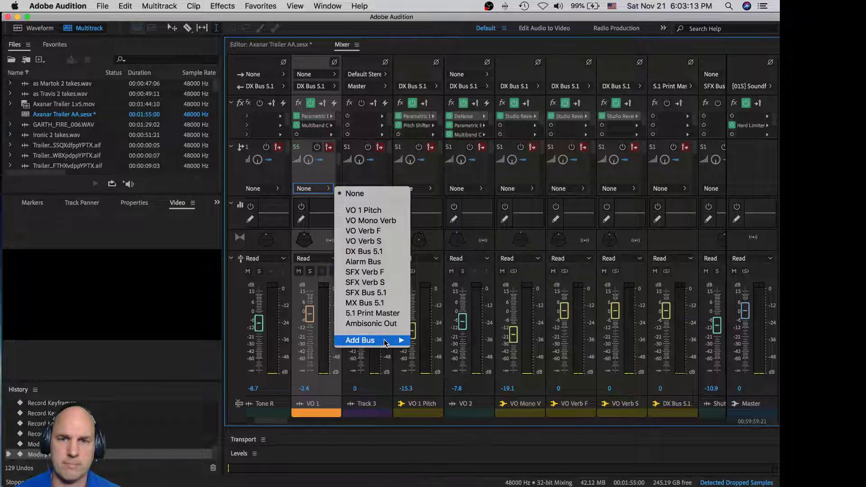
pyautogui.moveTo(385, 340)
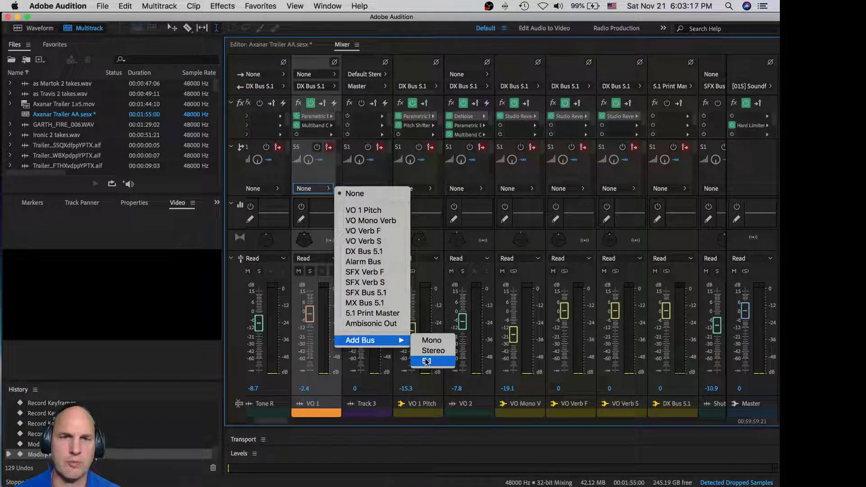
pyautogui.click(427, 361)
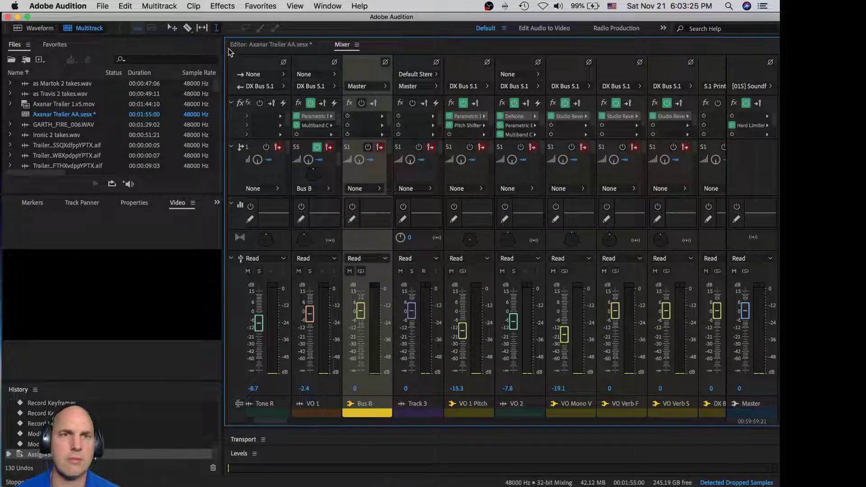
pyautogui.click(159, 6)
pyautogui.moveTo(165, 19)
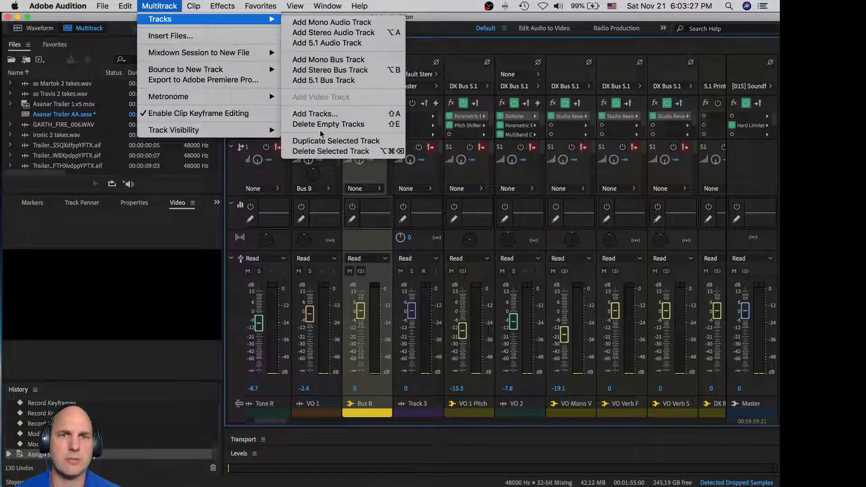
pyautogui.click(322, 151)
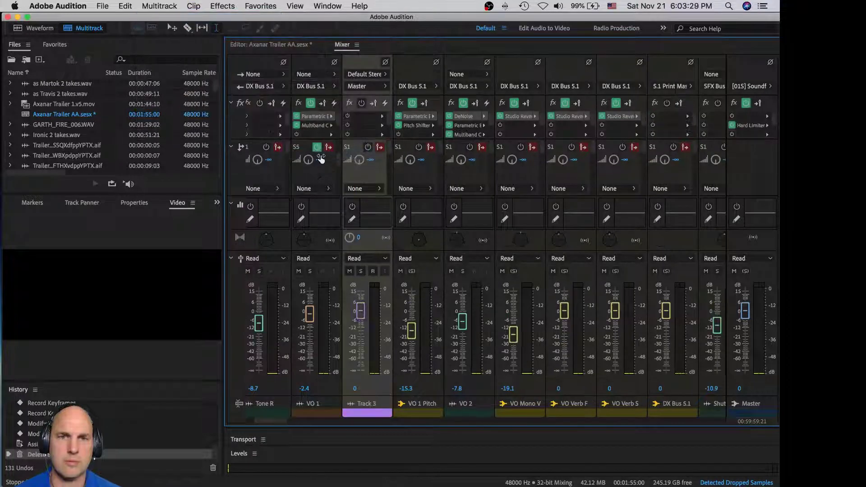
# Assign VO 1's fifth send to a new stereo bus and rename the bus VO 1 Zulu.
pyautogui.click(323, 187)
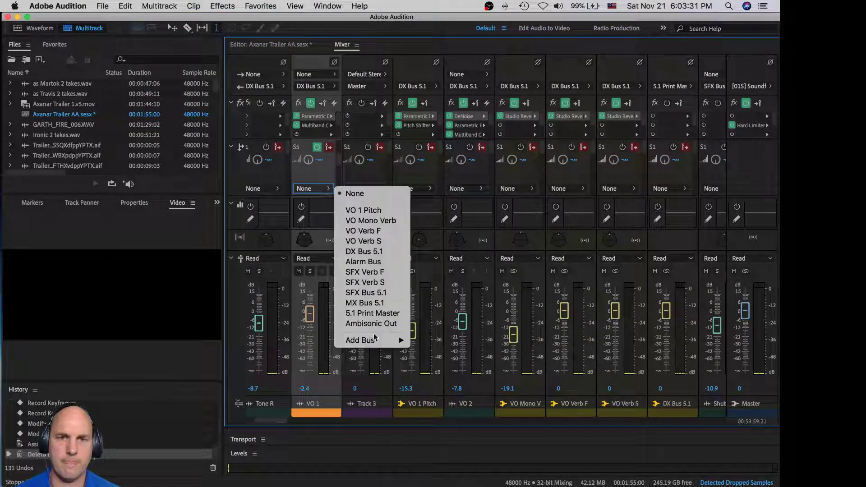
pyautogui.moveTo(396, 340)
pyautogui.click(423, 351)
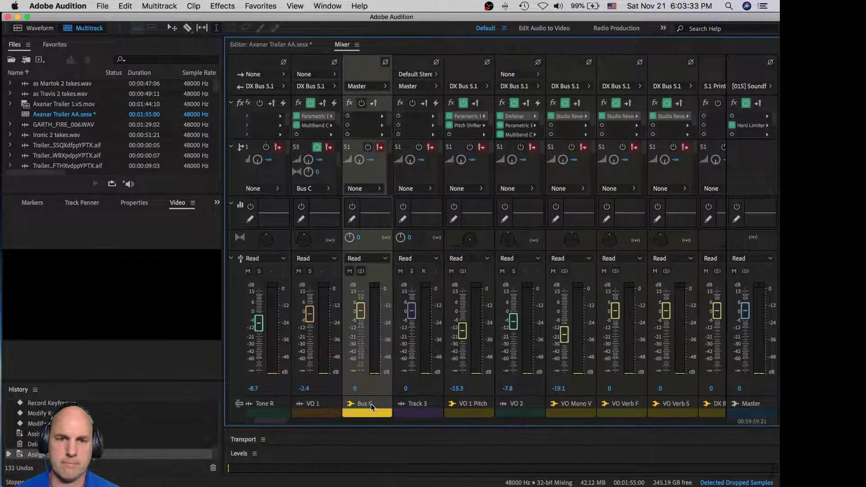
pyautogui.click(371, 404)
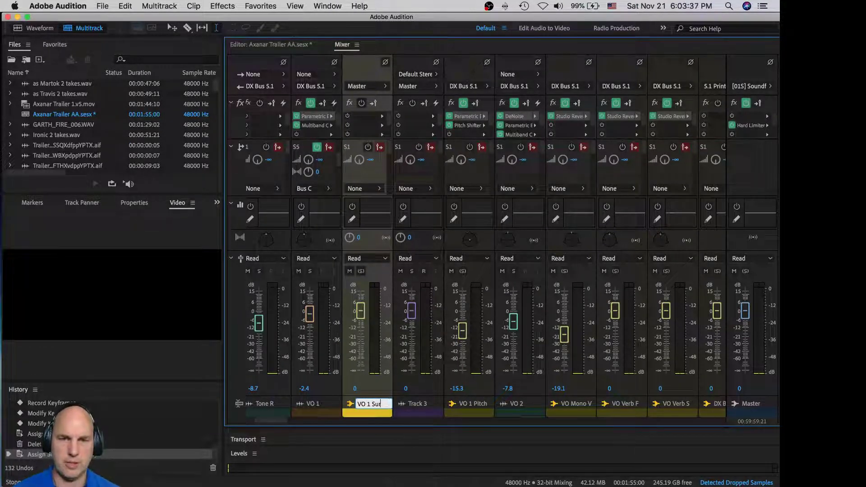
pyautogui.write('VO 1 Zulu')
pyautogui.press('Return')
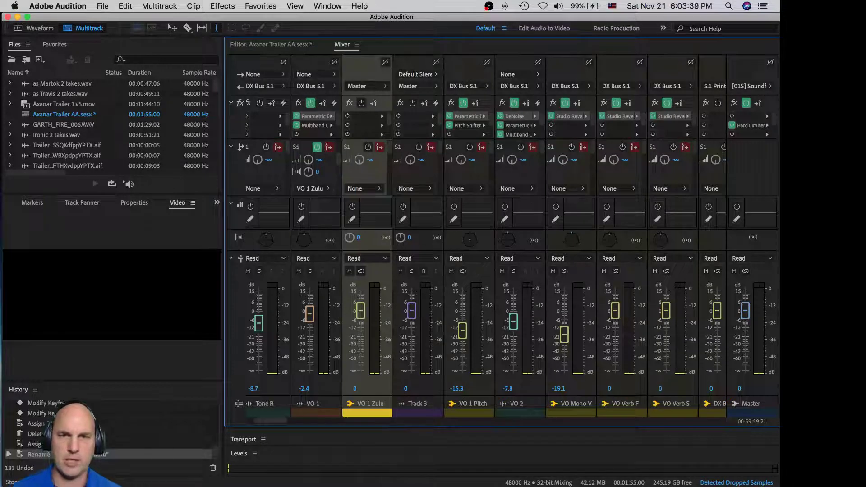
# Set the level of VO 1's send to VO 1 Zulu to +0 dB and play the opening briefly.
pyautogui.click(309, 161)
pyautogui.press('space')
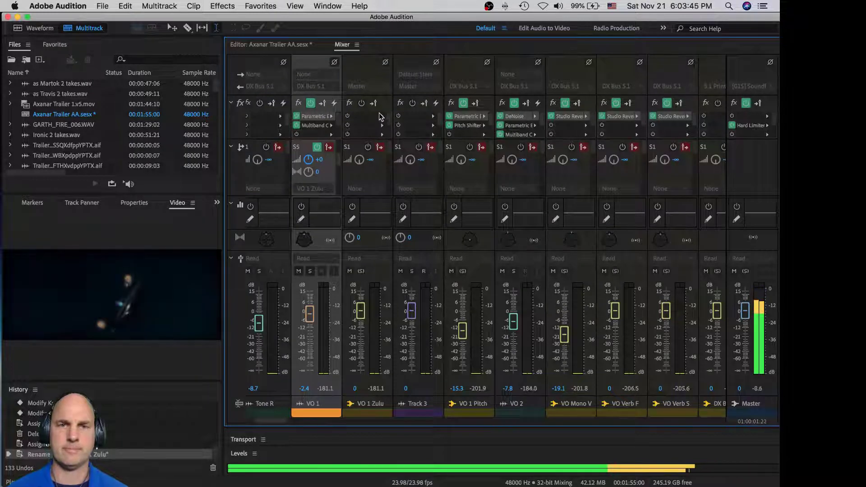
pyautogui.press('space')
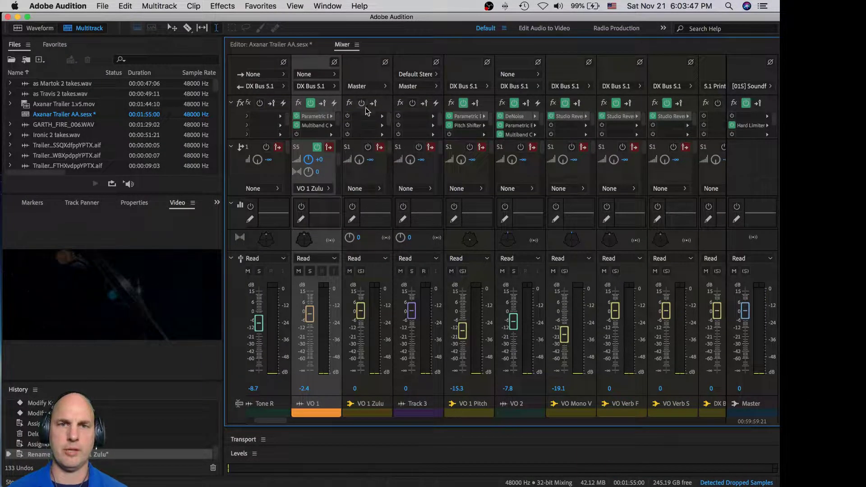
# Route the VO 1 Zulu bus output to DX Bus 5.1 and set its surround panner's stereo spread to 69°.
pyautogui.click(366, 85)
pyautogui.moveTo(435, 162)
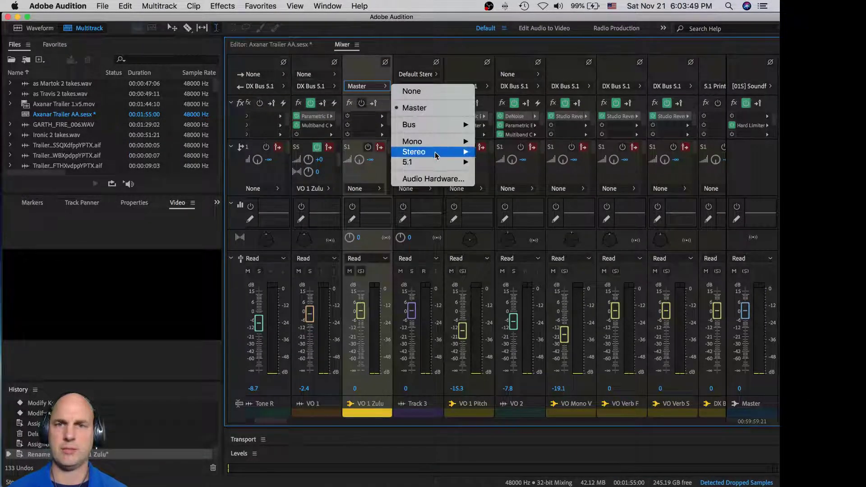
pyautogui.moveTo(451, 125)
pyautogui.click(517, 170)
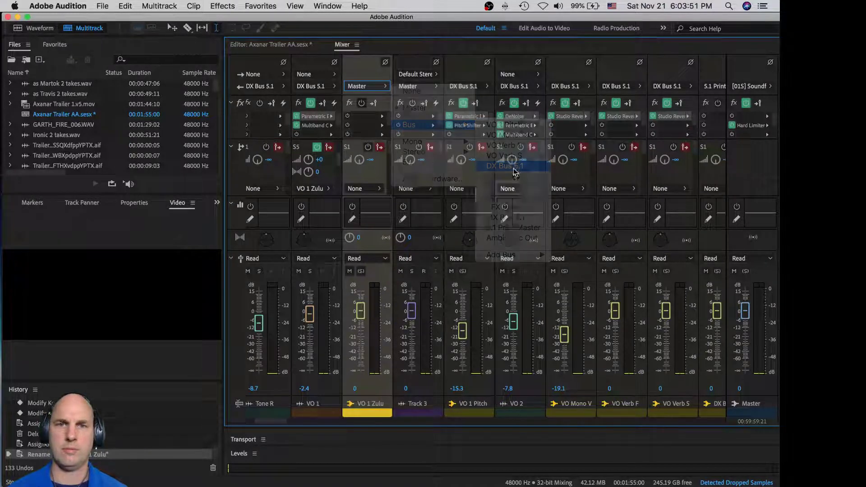
pyautogui.doubleClick(359, 245)
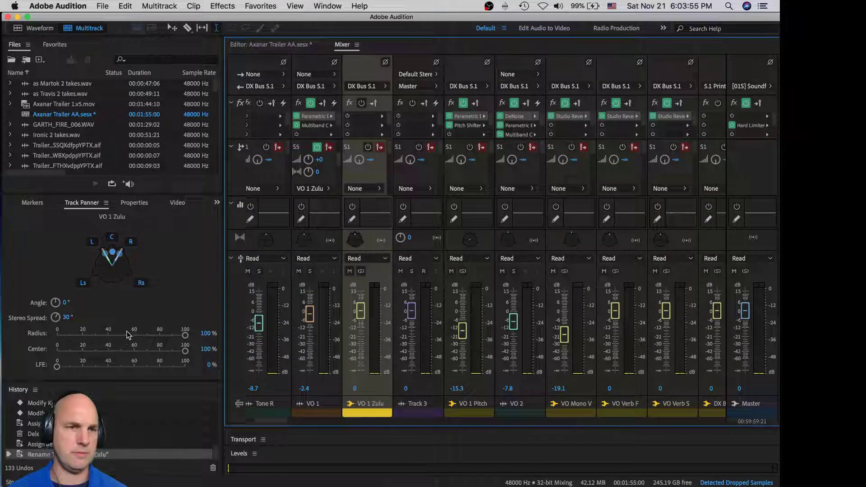
pyautogui.moveTo(56, 319); pyautogui.dragTo(66, 309)
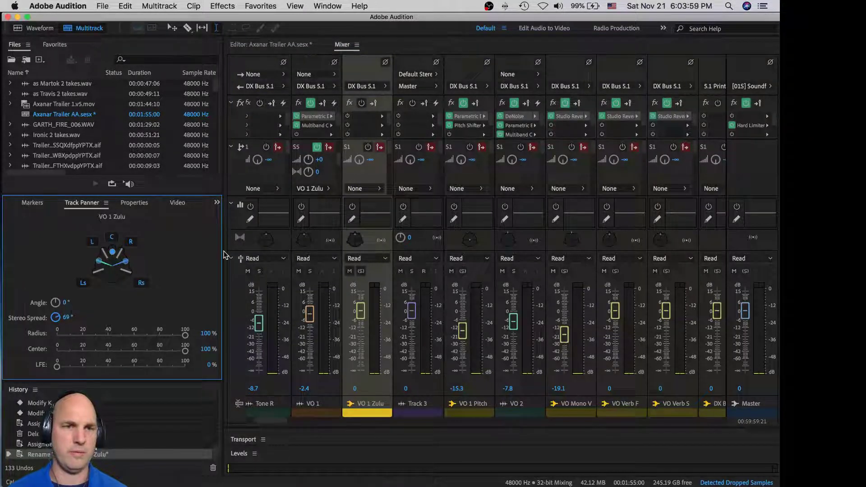
# Play the opening of the mix to check the signal on the VO 1 Zulu bus.
pyautogui.press('space')
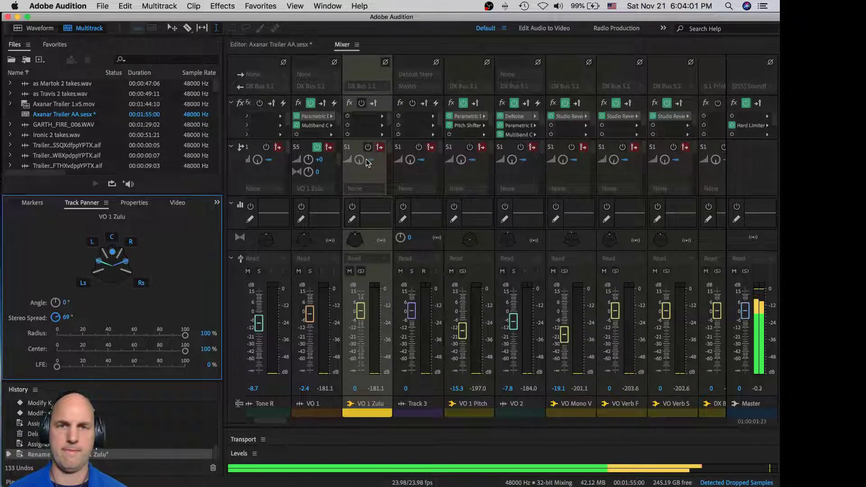
pyautogui.click(381, 118)
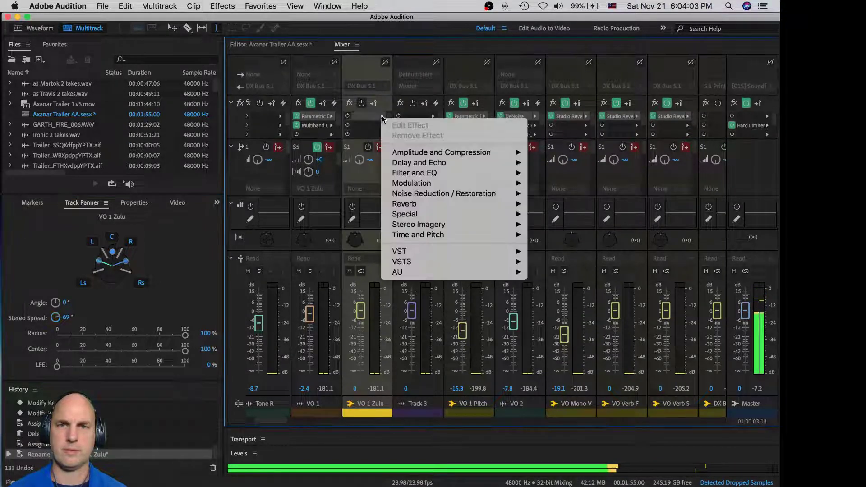
pyautogui.press('Escape')
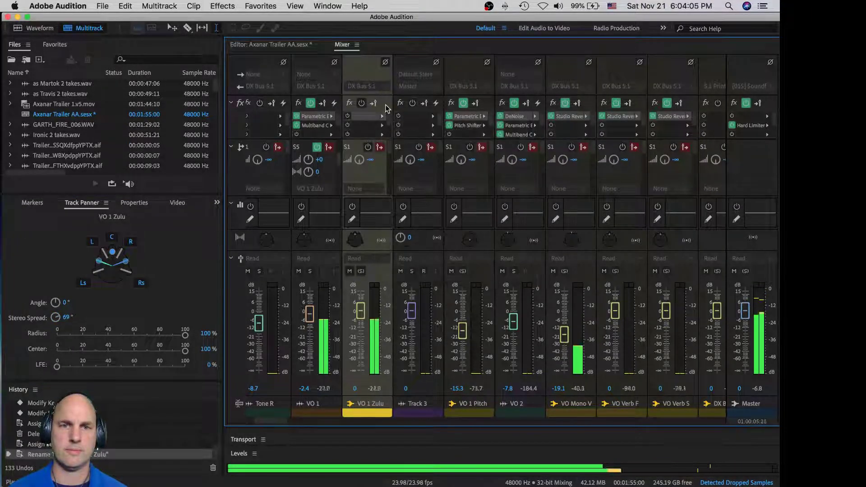
pyautogui.press('space')
# Add the Chorus modulation effect to the first effect slot of the VO 1 Zulu bus.
pyautogui.click(381, 118)
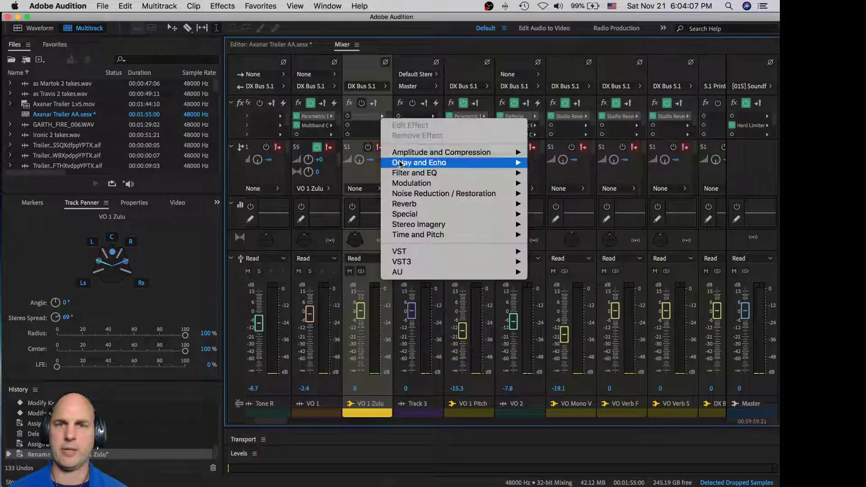
pyautogui.moveTo(511, 182)
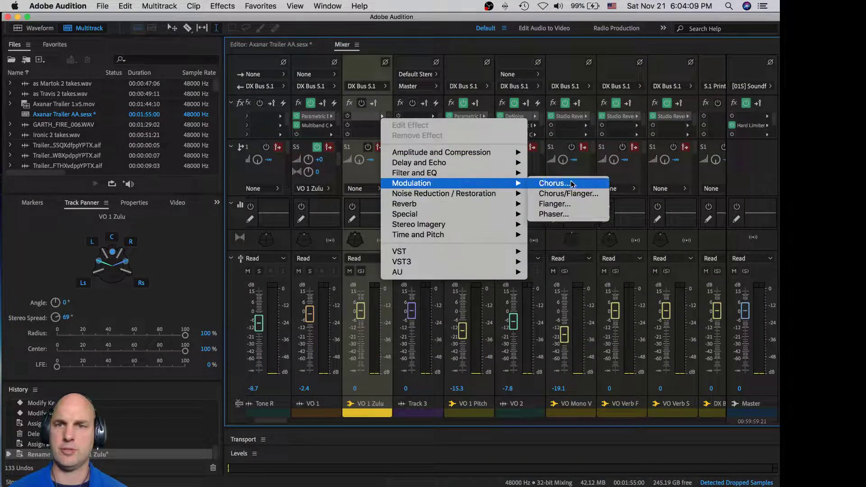
pyautogui.click(552, 183)
pyautogui.moveTo(491, 147); pyautogui.dragTo(578, 133)
# Place the playhead at 01:00:05:11 in the multitrack editor, just before the first VO 1 clips, keeping the Chorus settings in view.
pyautogui.click(275, 45)
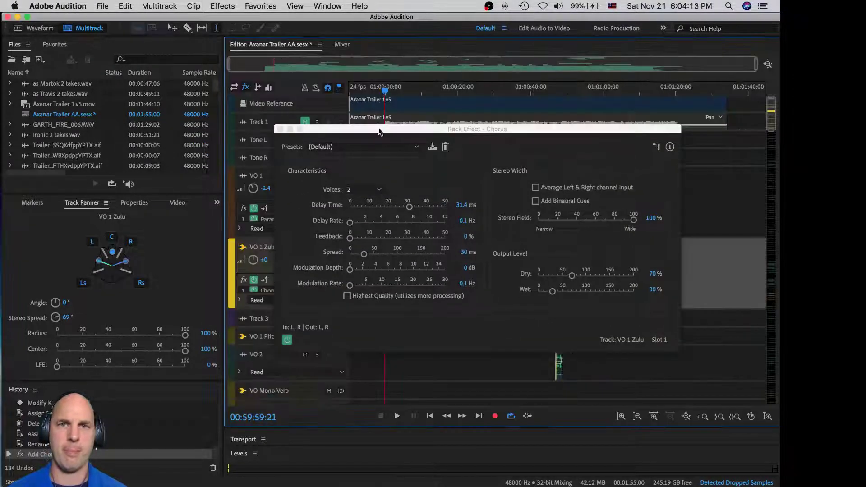
pyautogui.moveTo(379, 131); pyautogui.dragTo(360, 435)
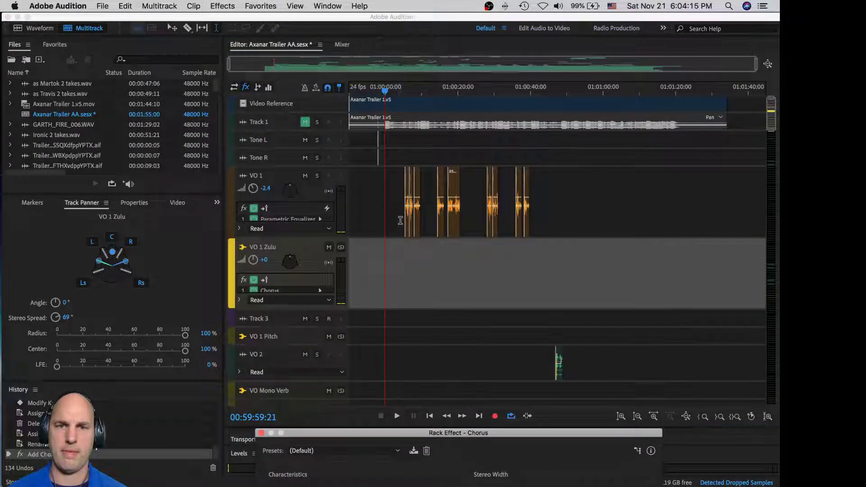
pyautogui.click(402, 248)
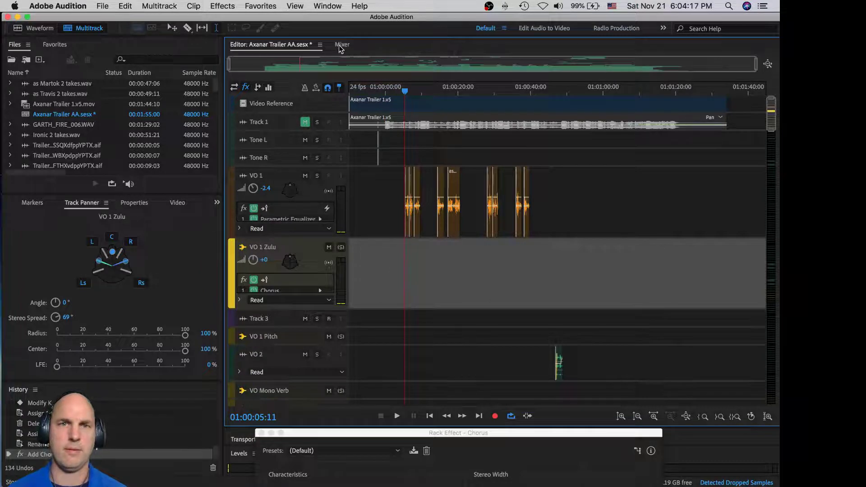
pyautogui.moveTo(390, 438); pyautogui.dragTo(351, 105)
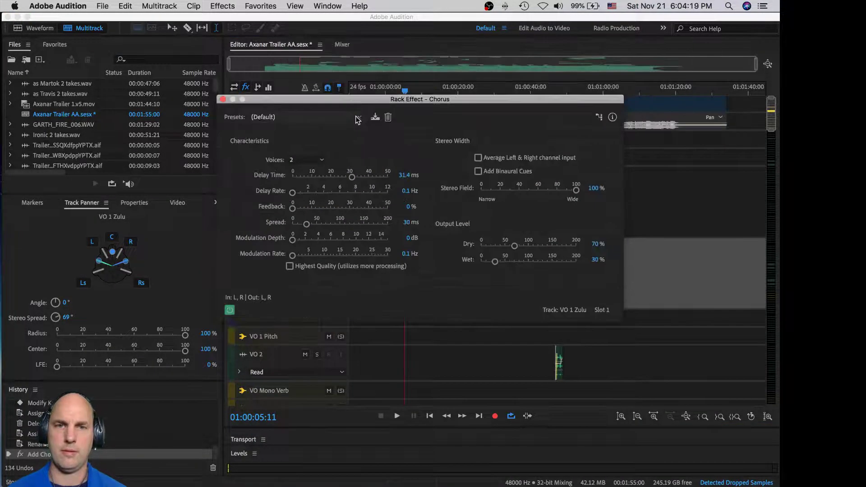
# Play the voice-over through the Chorus effect and set its number of voices to 16.
pyautogui.press('space')
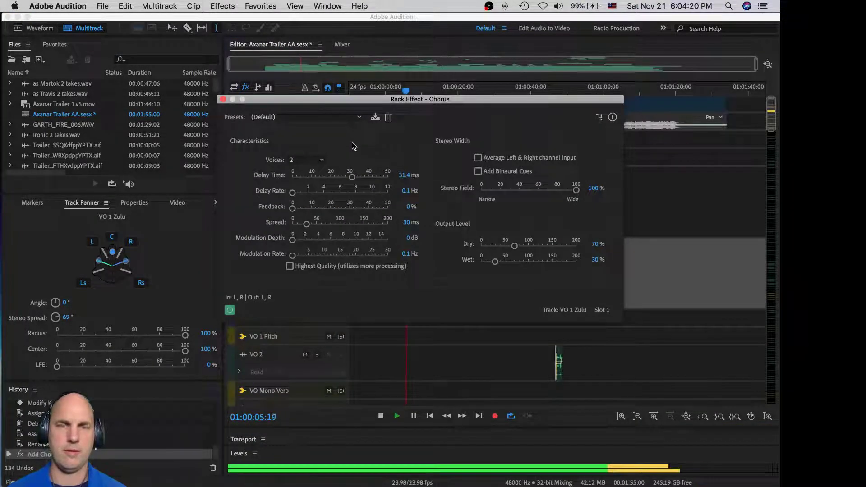
pyautogui.click(307, 159)
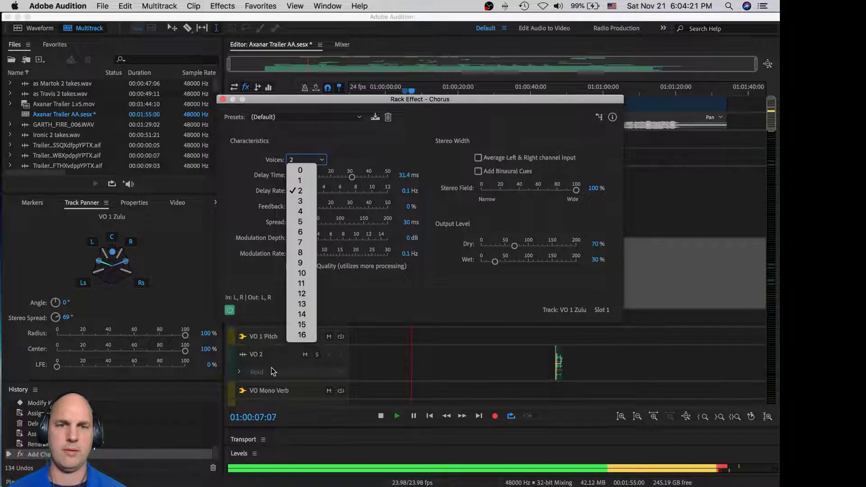
pyautogui.click(303, 334)
pyautogui.press('space')
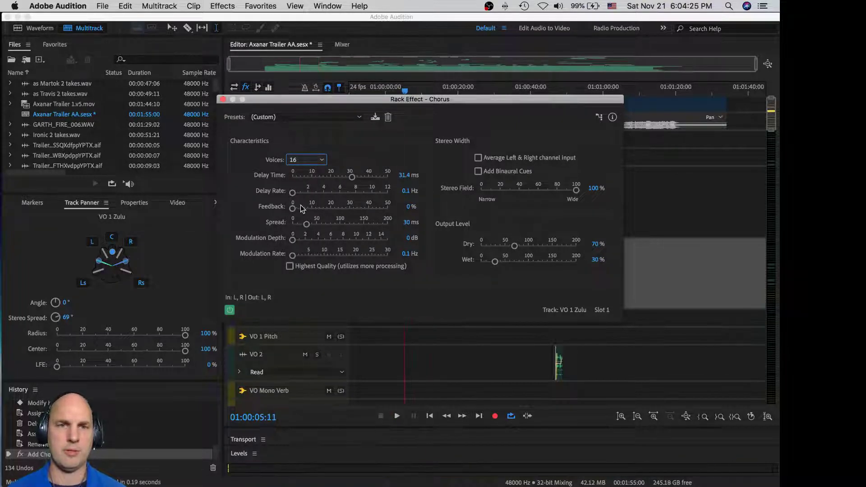
# Set the Chorus feedback to 2.6%, delay rate to 0.4 Hz, modulation depth to 4.9 dB and modulation rate to 0.5 Hz, auditioning the voice-over.
pyautogui.moveTo(292, 210); pyautogui.dragTo(292, 199)
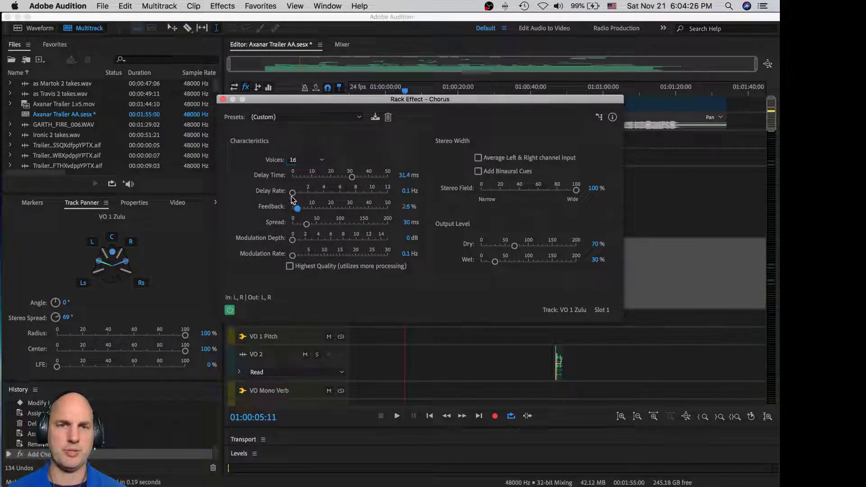
pyautogui.press('space')
pyautogui.moveTo(292, 239); pyautogui.dragTo(322, 240)
pyautogui.click(290, 266)
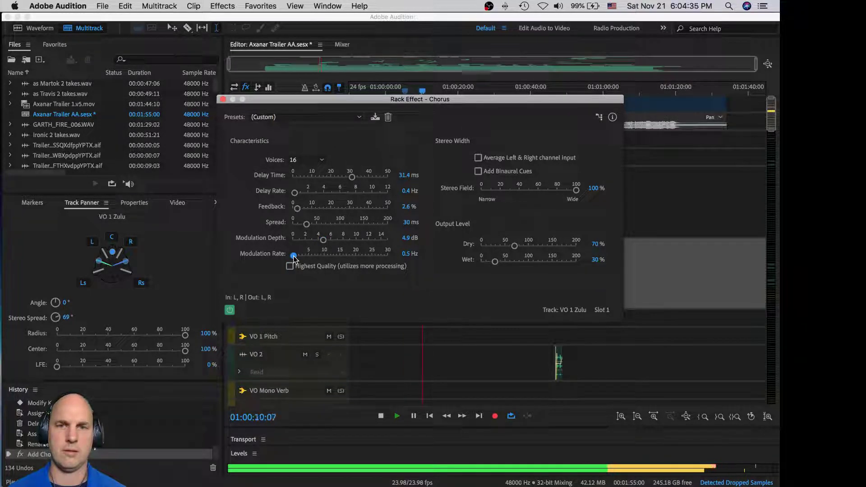
# Set the Chorus modulation rate to 0.1 Hz, dry level to 51.6% and wet level to 52.1%, and close the effect.
pyautogui.moveTo(294, 256); pyautogui.dragTo(291, 256)
pyautogui.press('space')
pyautogui.press('space')
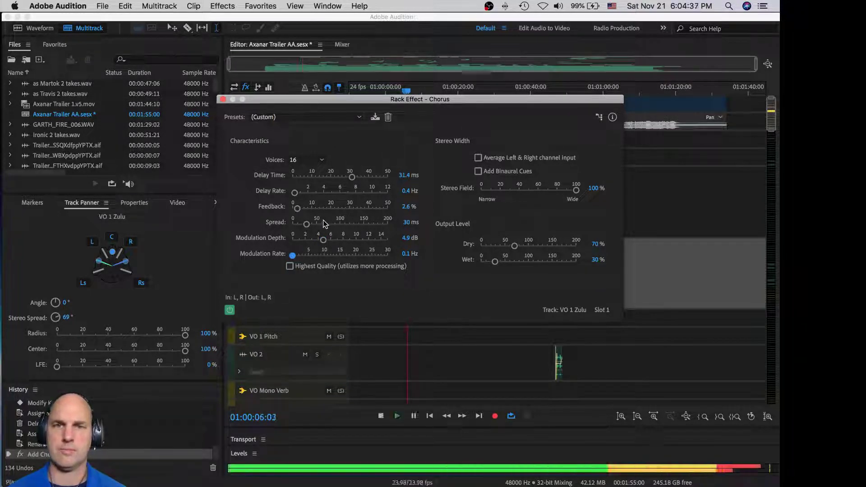
pyautogui.moveTo(494, 261); pyautogui.dragTo(506, 247)
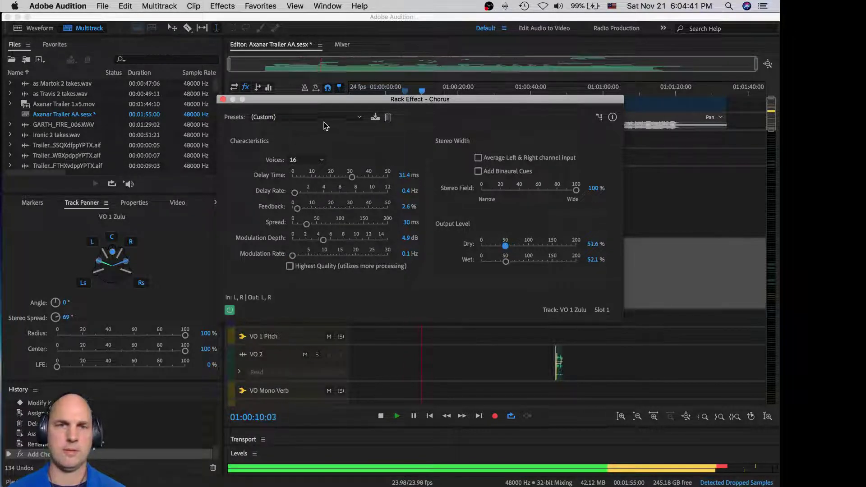
pyautogui.click(223, 100)
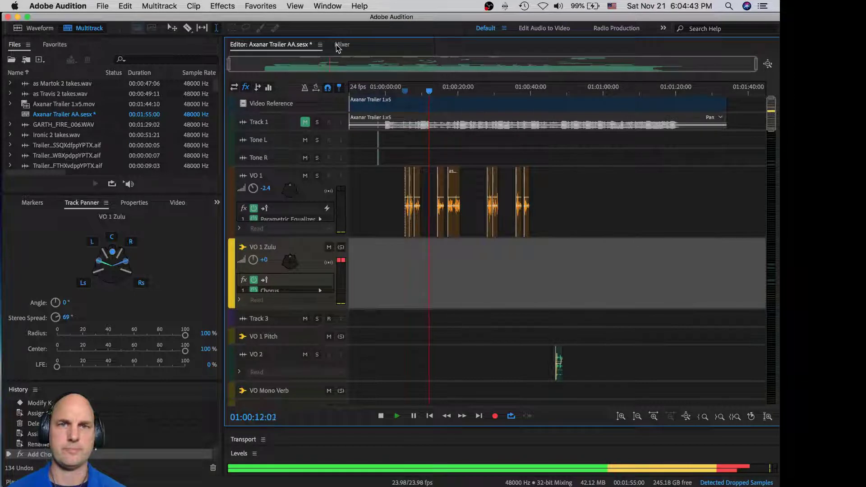
# Balance the VO 1 Zulu bus fader in the mixer during playback, bringing it down to -19.3 dB.
pyautogui.click(341, 44)
pyautogui.press('space')
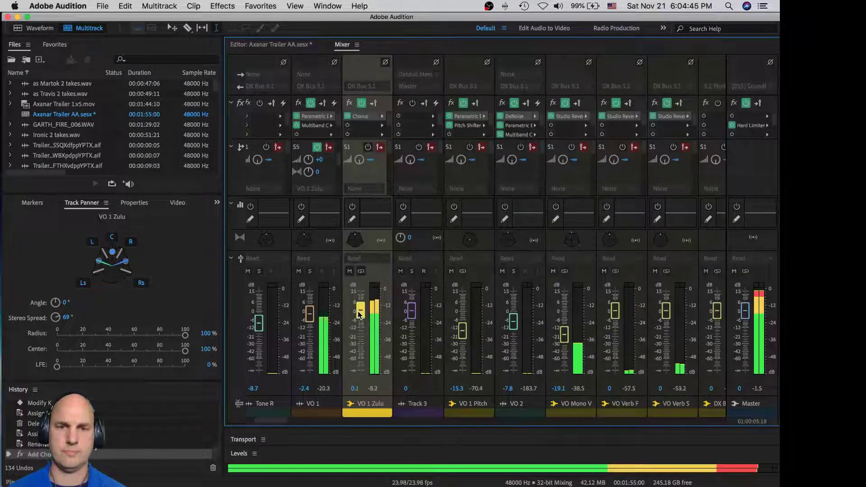
pyautogui.moveTo(360, 315); pyautogui.dragTo(363, 339)
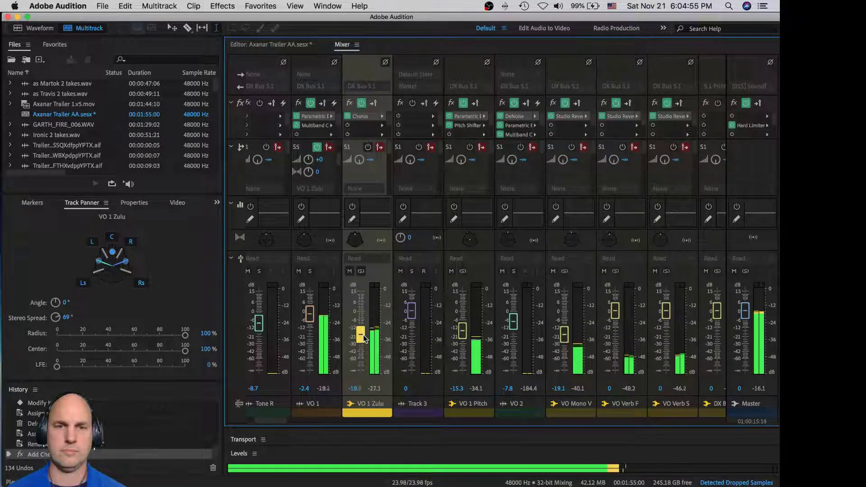
pyautogui.moveTo(364, 334); pyautogui.dragTo(364, 343)
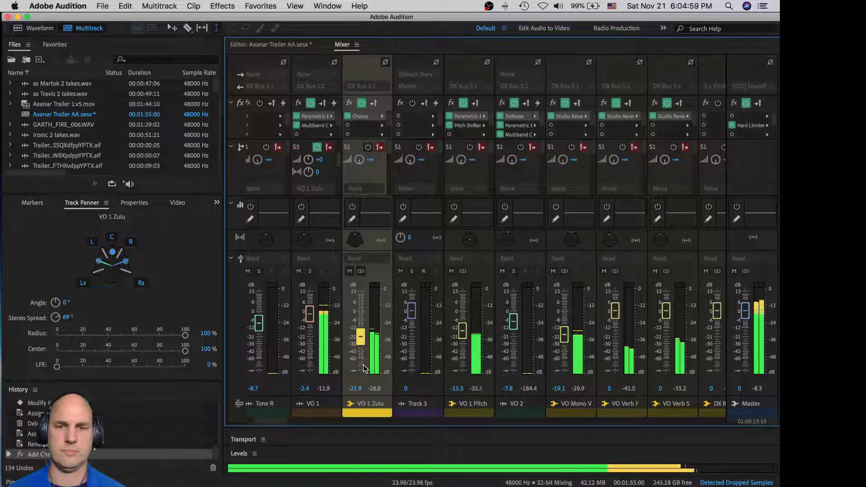
pyautogui.moveTo(360, 338); pyautogui.dragTo(360, 337)
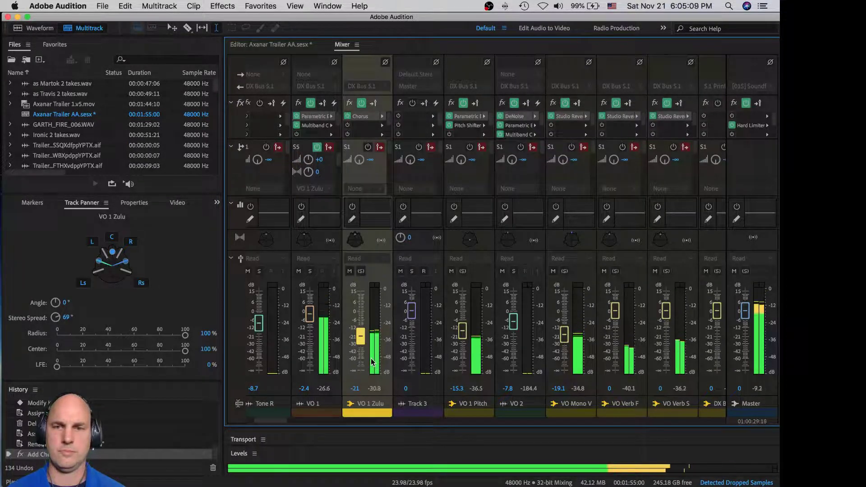
pyautogui.moveTo(362, 338); pyautogui.dragTo(363, 335)
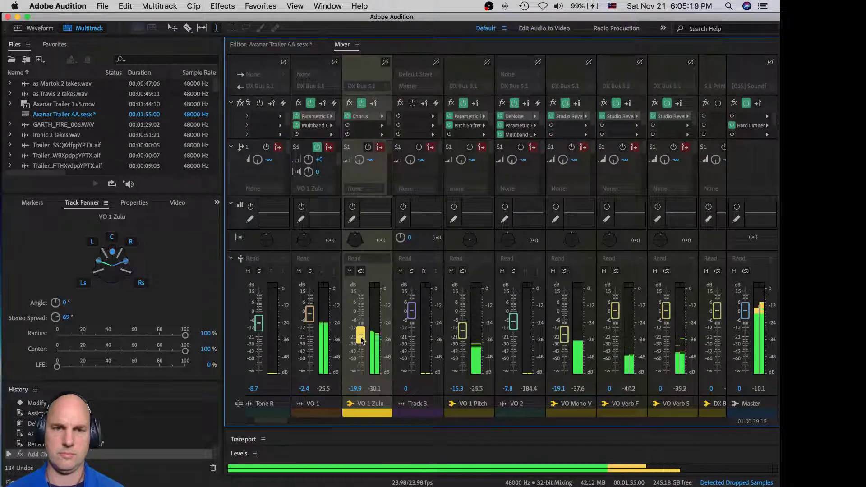
pyautogui.moveTo(360, 341); pyautogui.dragTo(363, 333)
pyautogui.press('space')
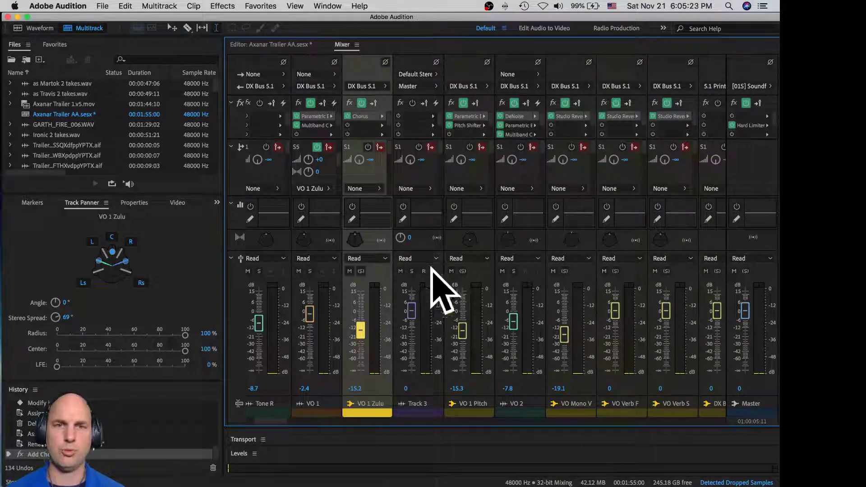
pyautogui.press('space')
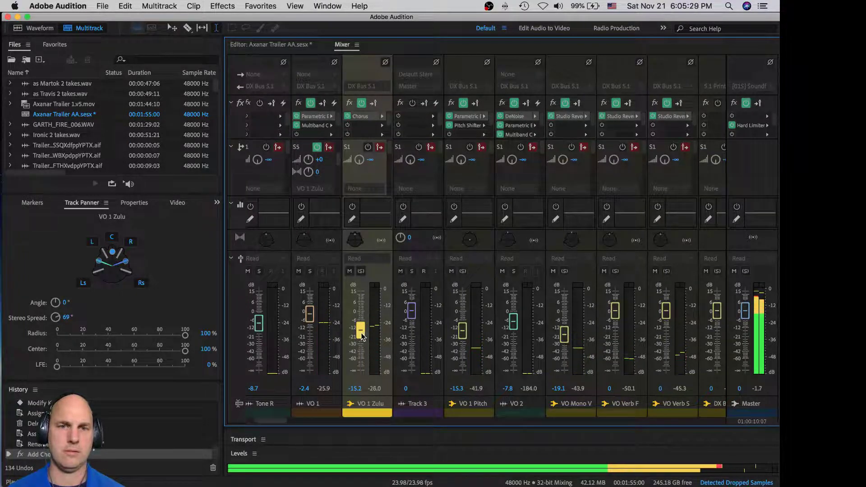
pyautogui.moveTo(361, 336); pyautogui.dragTo(361, 337)
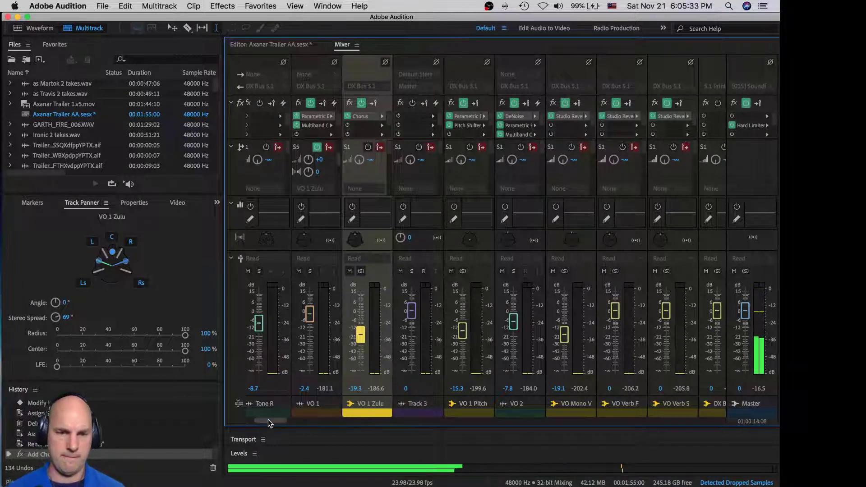
# Show the video preview during playback and bring the music buses into view in the mixer.
pyautogui.click(175, 204)
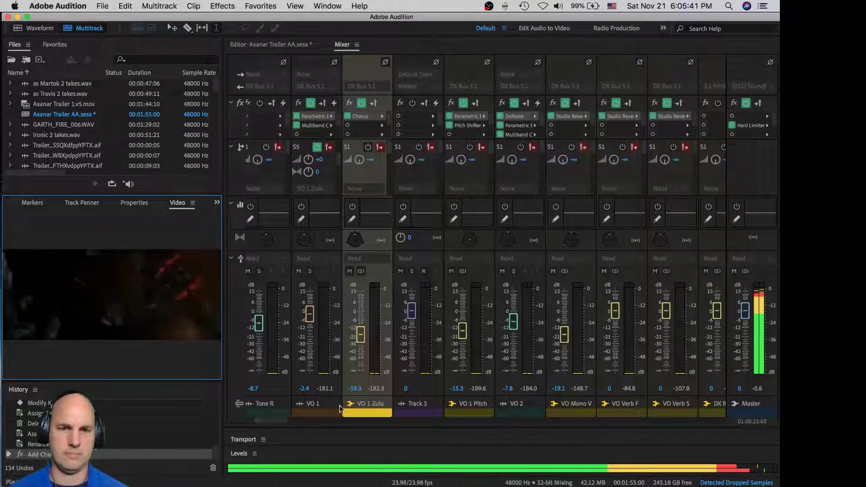
pyautogui.moveTo(275, 422); pyautogui.dragTo(548, 423)
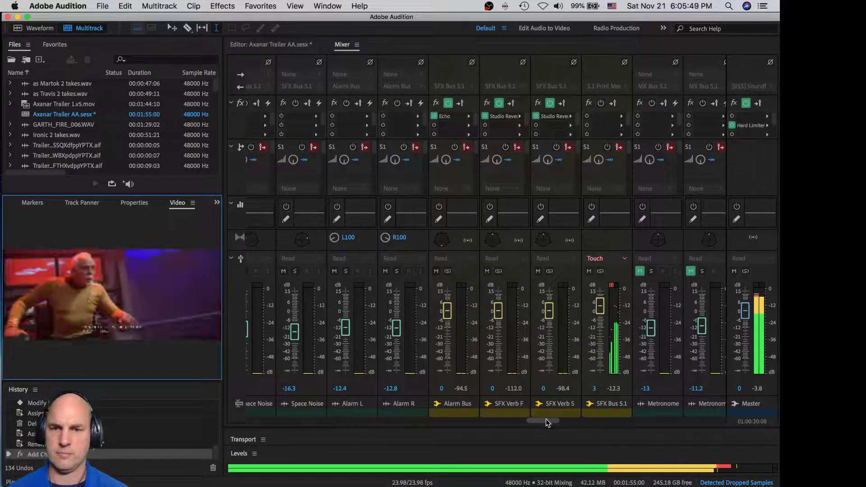
pyautogui.moveTo(546, 419); pyautogui.dragTo(717, 418)
pyautogui.press('space')
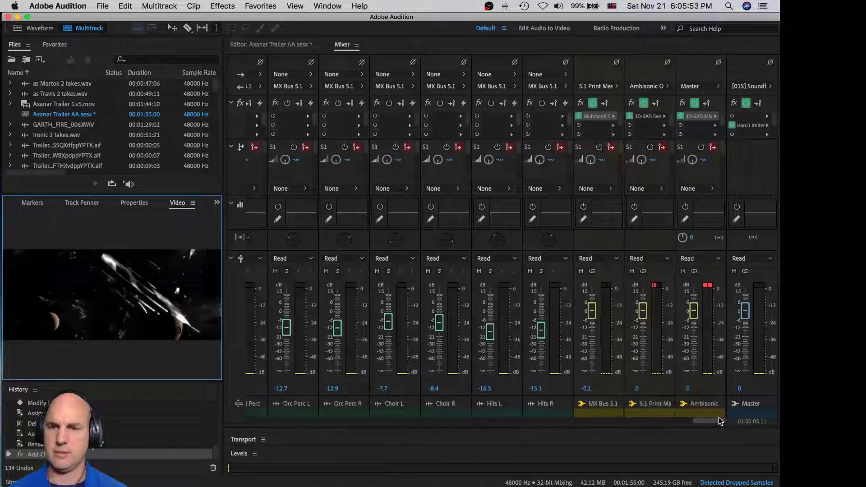
# Place the playhead at 01:00:19:01 and set the MX Bus 5.1 automation mode to Touch.
pyautogui.hotkey('alt', '1')
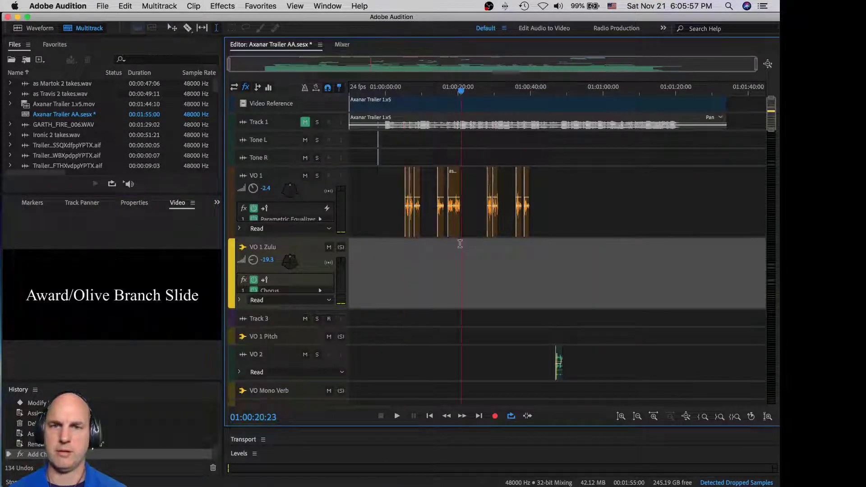
pyautogui.press('space')
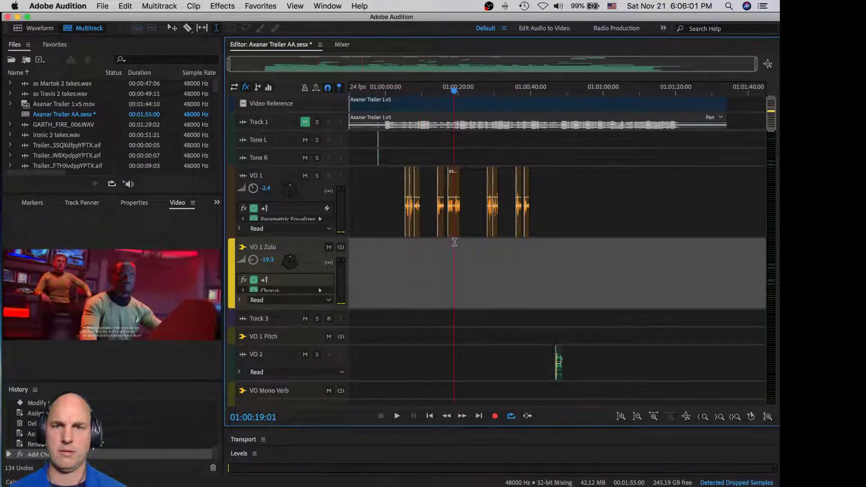
pyautogui.click(341, 50)
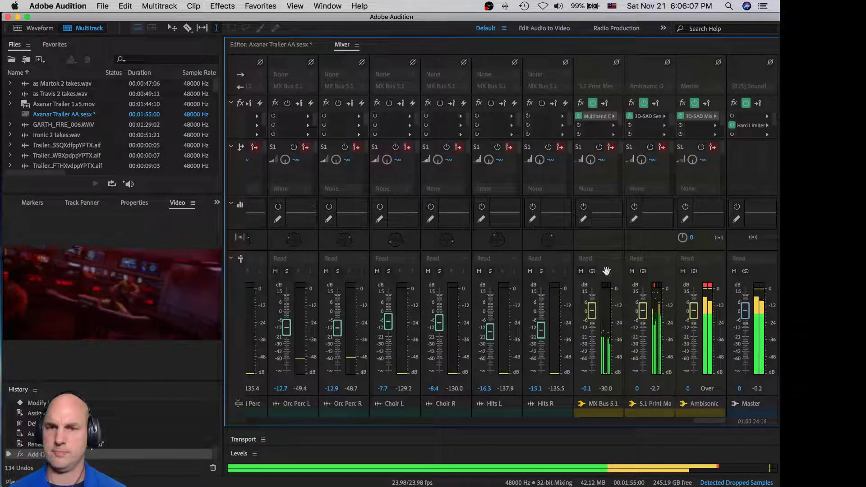
pyautogui.press('space')
pyautogui.click(598, 257)
pyautogui.click(607, 310)
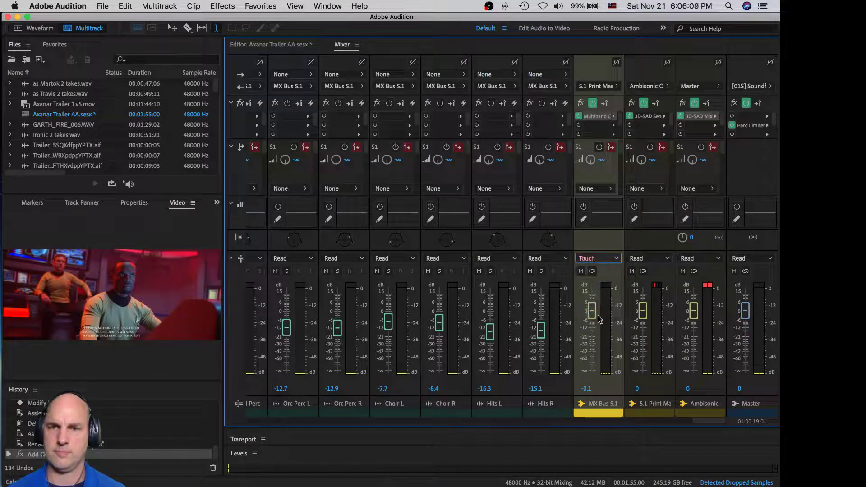
# Record a volume automation pass on MX Bus 5.1, raising it to about 9.9 dB and returning it to -0.1 dB.
pyautogui.press('space')
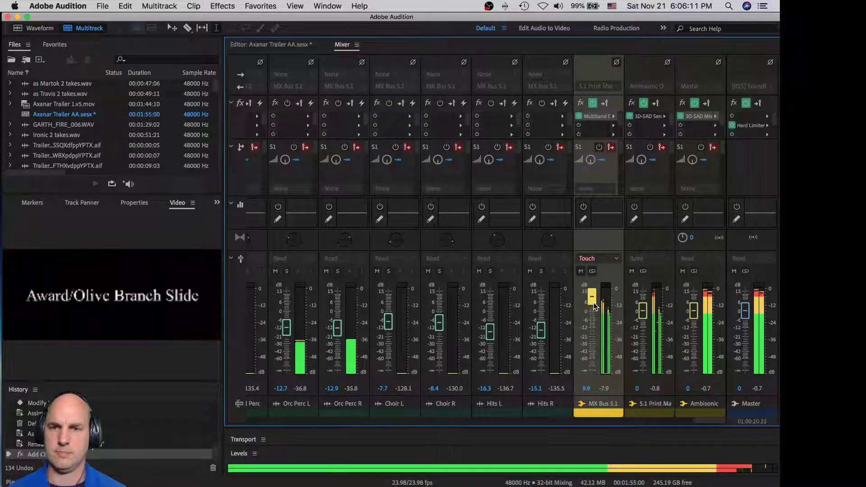
pyautogui.moveTo(594, 319); pyautogui.dragTo(594, 322)
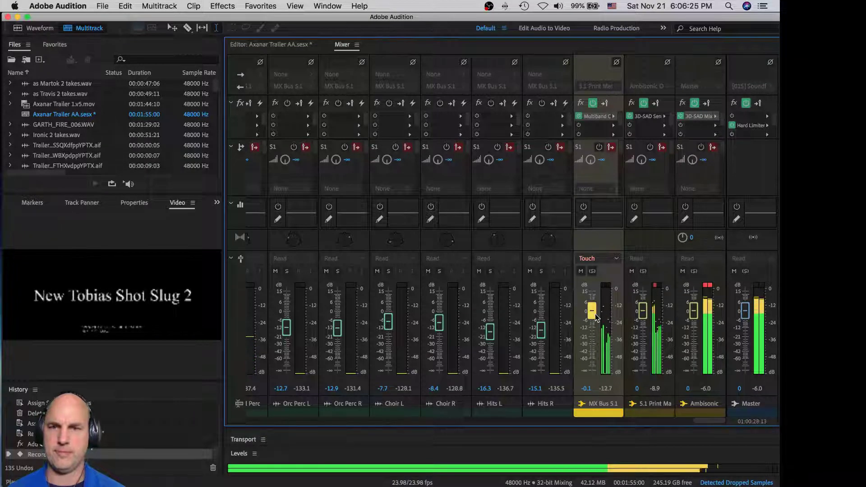
pyautogui.press('space')
# Set the playhead to 01:00:23:14 in the multitrack editor and return to the MX Bus 5.1 strip in the mixer.
pyautogui.click(266, 45)
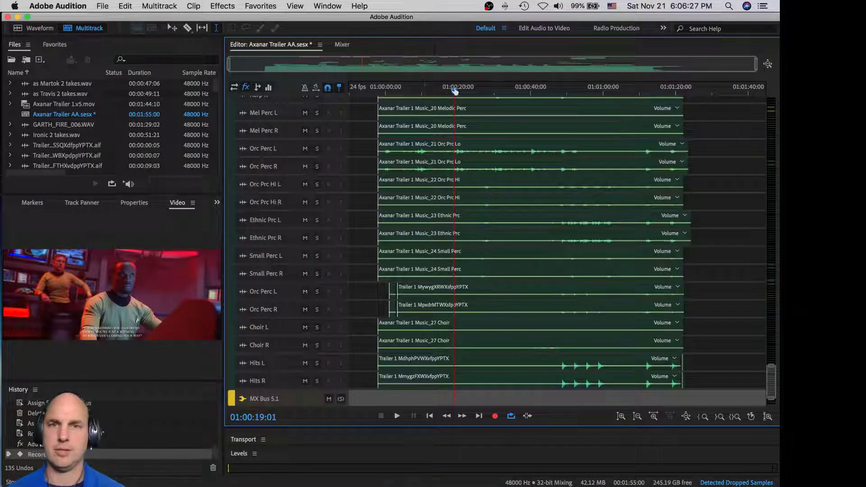
pyautogui.click(487, 180)
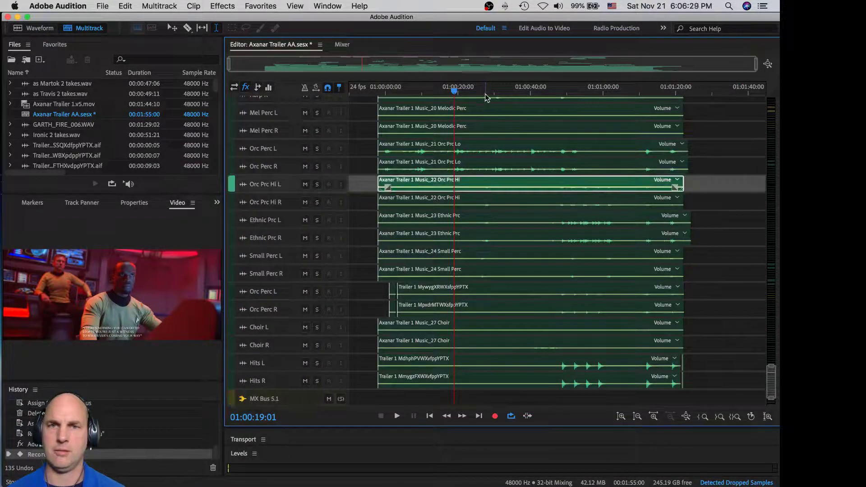
pyautogui.press('space')
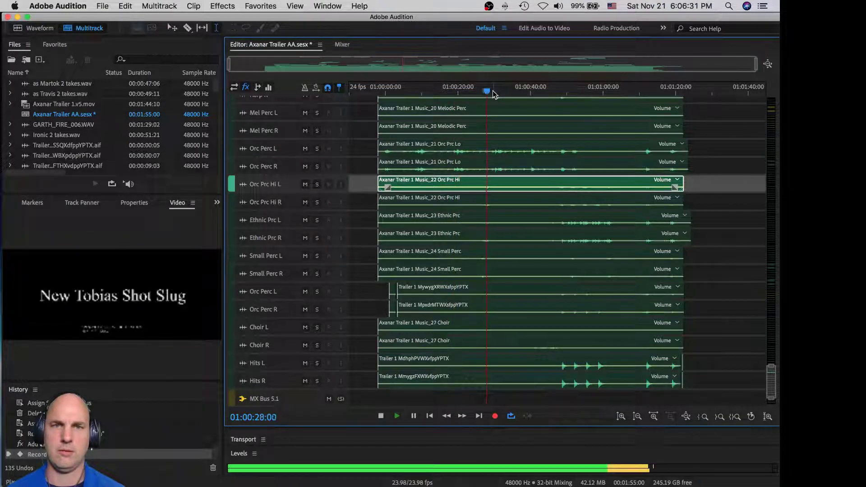
pyautogui.press('space')
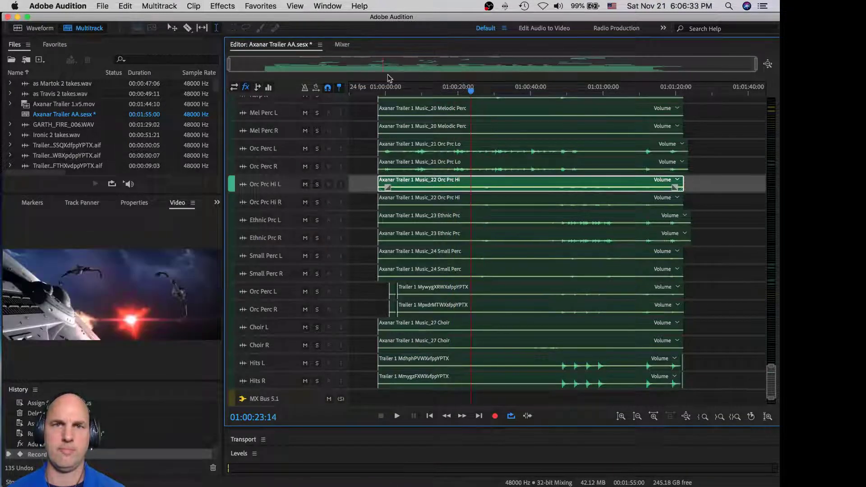
pyautogui.click(343, 47)
pyautogui.press('space')
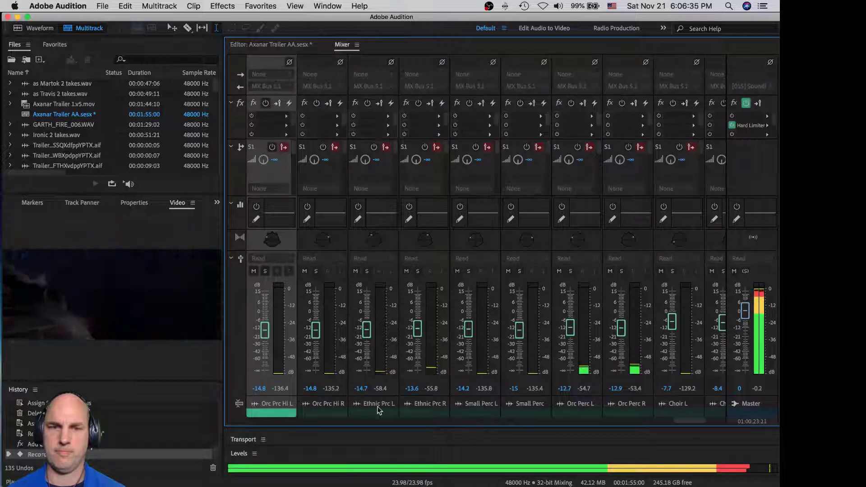
pyautogui.moveTo(697, 421); pyautogui.dragTo(717, 423)
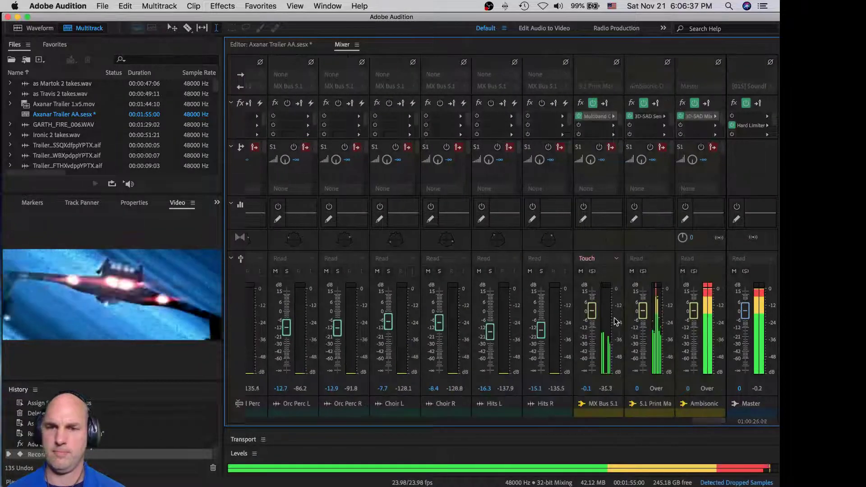
# Record repeated Touch volume automation passes on MX Bus 5.1 from 01:00:23:14, riding the fader up to about 7.8 dB.
pyautogui.press('space')
pyautogui.press('space')
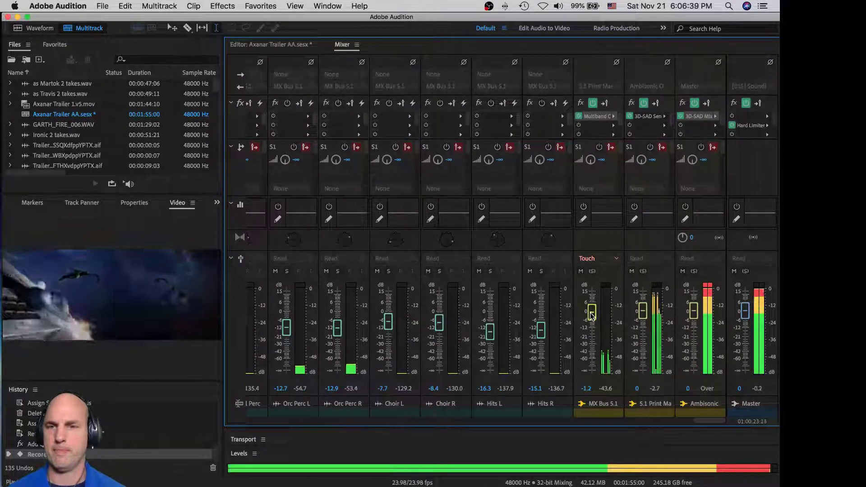
pyautogui.moveTo(587, 315); pyautogui.dragTo(590, 302)
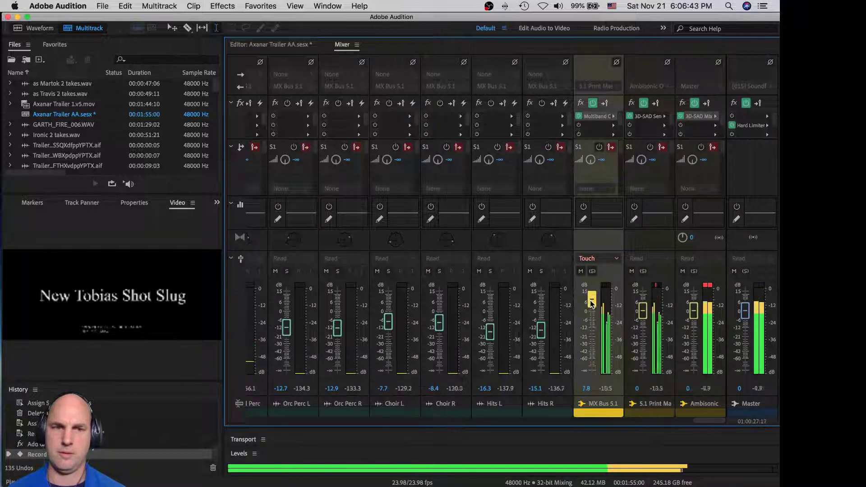
pyautogui.press('space')
pyautogui.press('space')
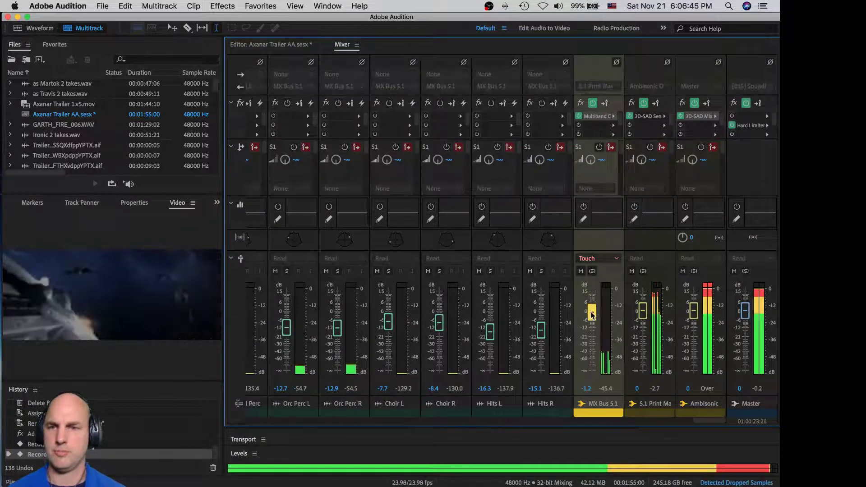
pyautogui.moveTo(594, 317); pyautogui.dragTo(592, 310)
pyautogui.press('space')
pyautogui.press('space')
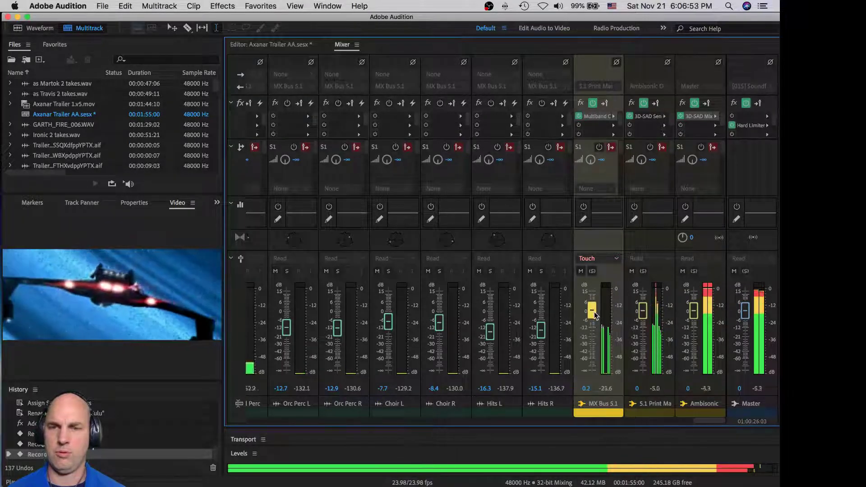
pyautogui.press('space')
pyautogui.press('space')
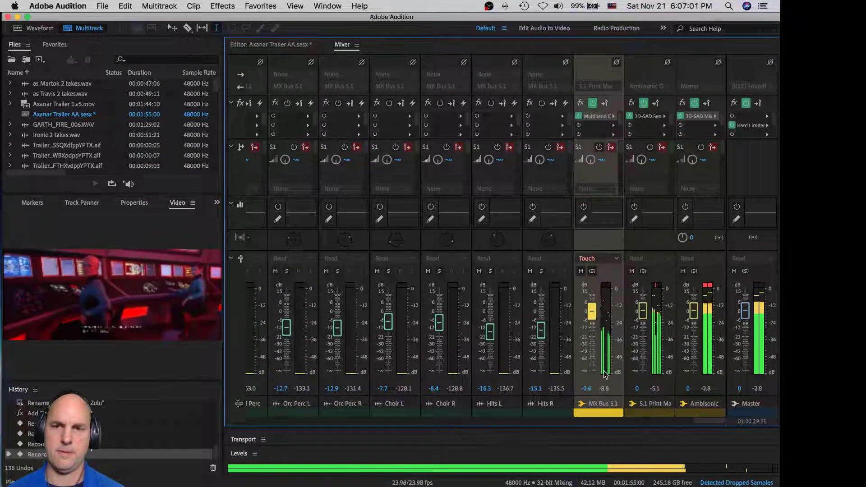
pyautogui.press('space')
# Play the multitrack session from 01:00:23:14 to review the music automation, save the session, and return to the mixer.
pyautogui.click(277, 45)
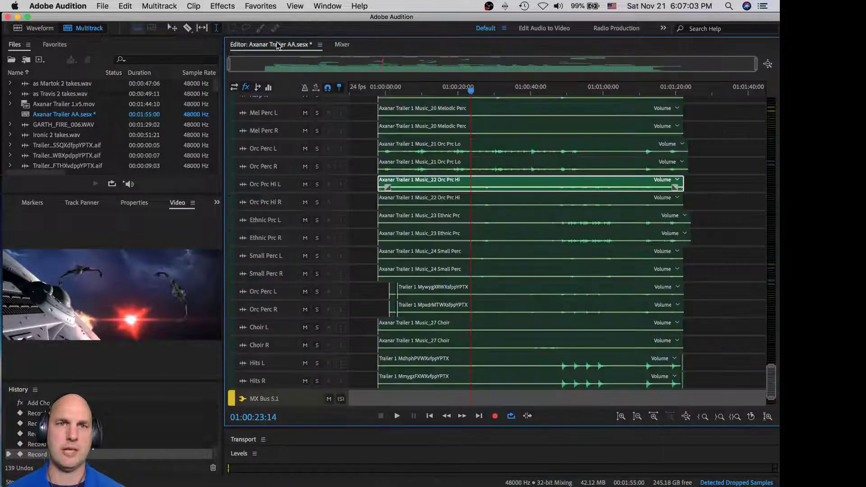
pyautogui.press('space')
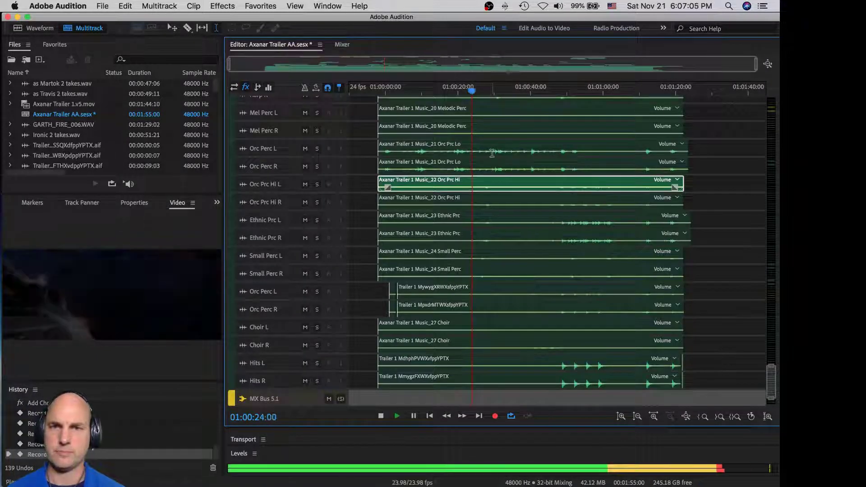
pyautogui.press('super+s')
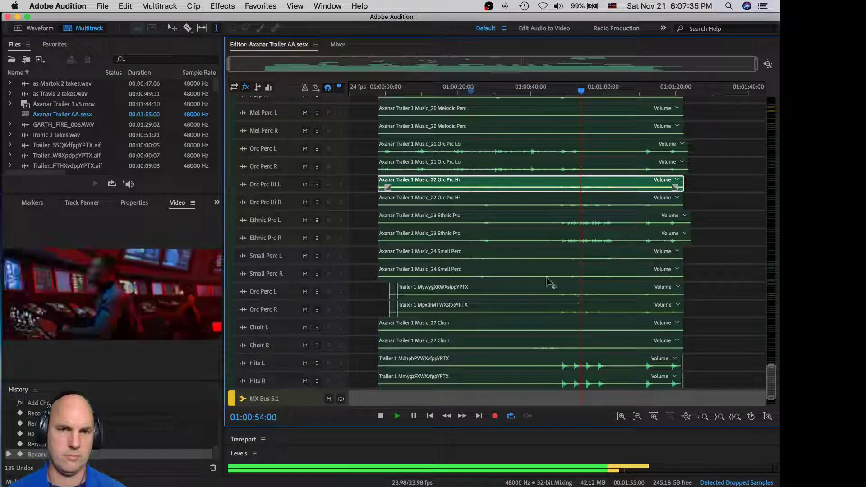
pyautogui.press('space')
pyautogui.click(338, 44)
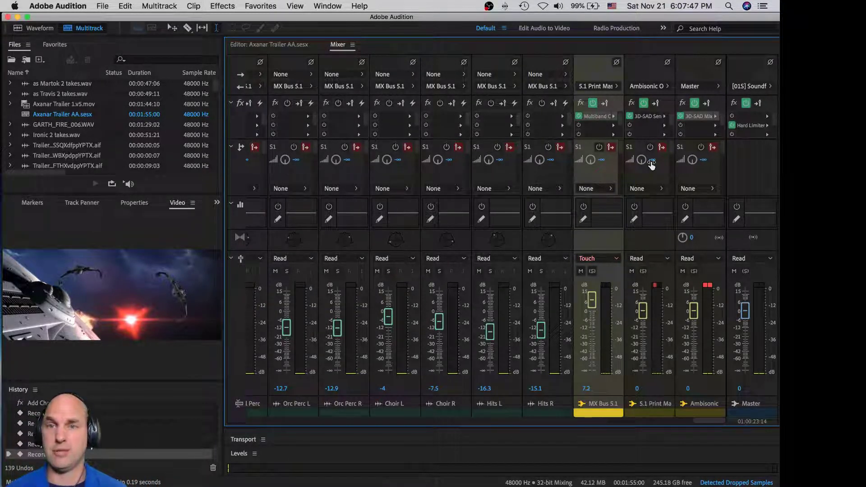
# Add a Multiband Compressor to the second effect slot of the Ambisonic Out bus and clear its window from the mixer strips.
pyautogui.click(715, 126)
pyautogui.moveTo(693, 163)
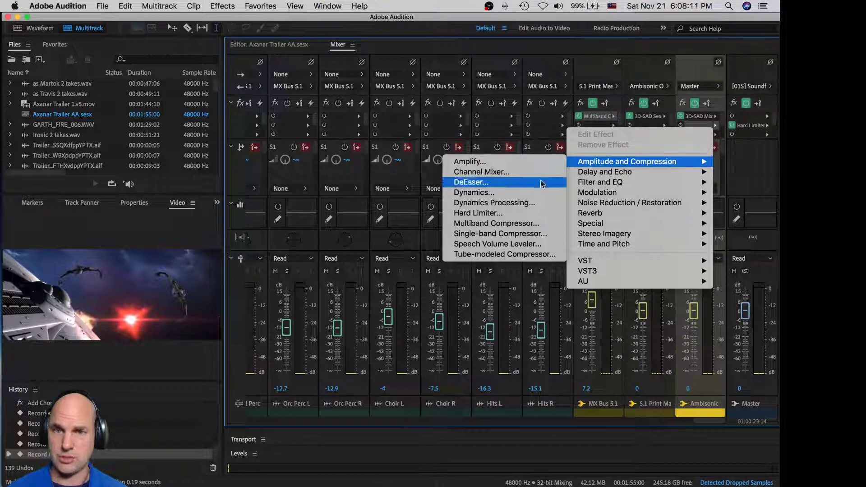
pyautogui.click(520, 228)
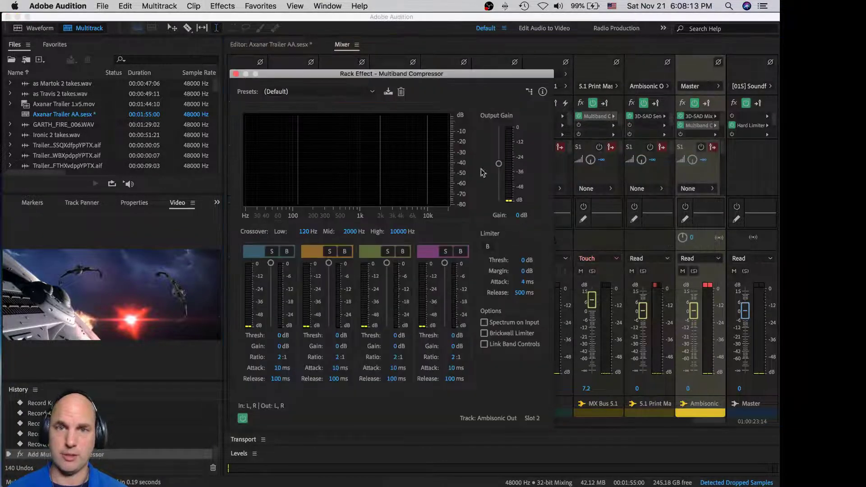
pyautogui.moveTo(431, 77); pyautogui.dragTo(440, 33)
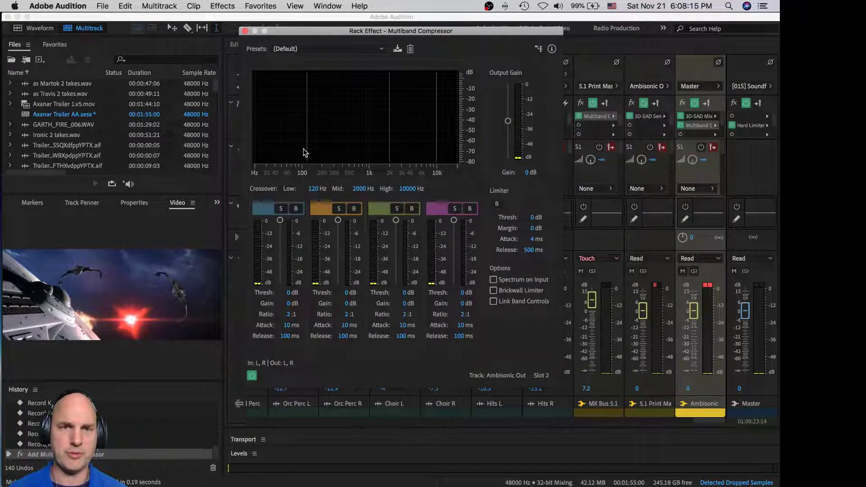
pyautogui.moveTo(306, 140); pyautogui.dragTo(313, 138)
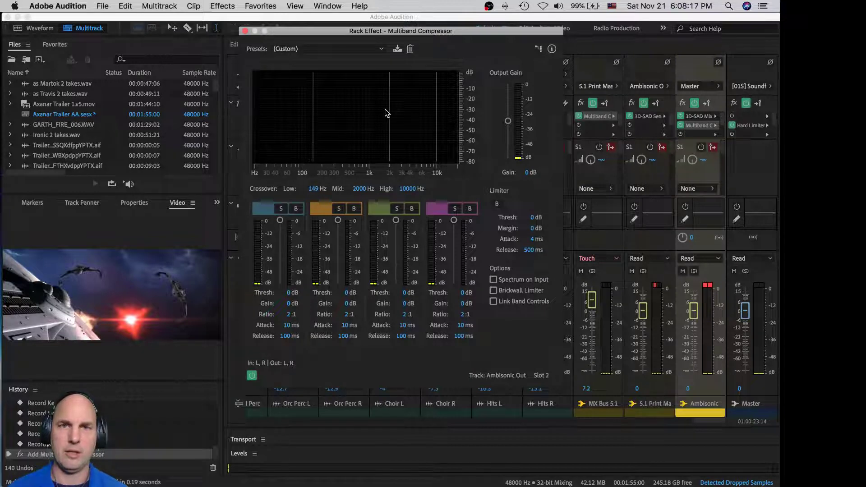
pyautogui.moveTo(388, 109); pyautogui.dragTo(370, 109)
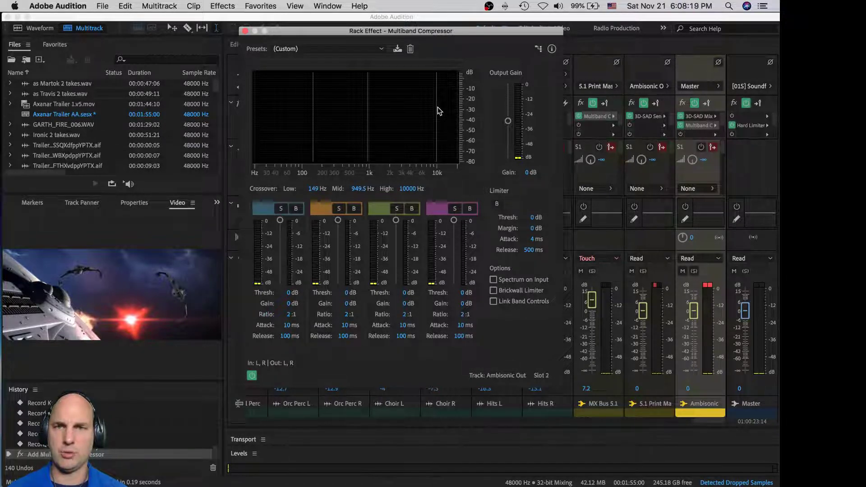
pyautogui.moveTo(425, 104); pyautogui.dragTo(413, 105)
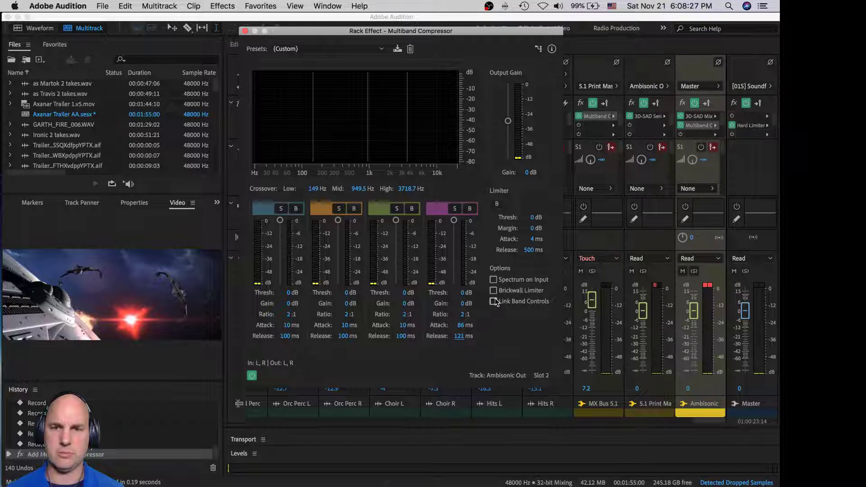
pyautogui.click(716, 126)
pyautogui.click(332, 50)
pyautogui.click(332, 49)
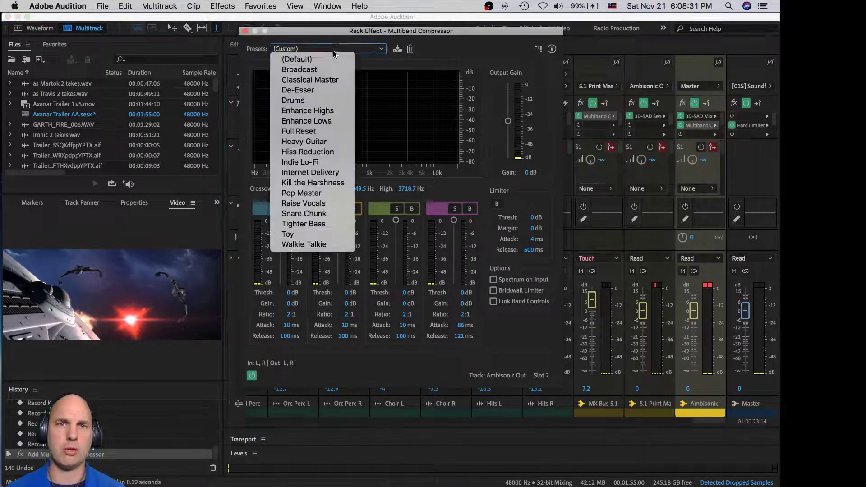
pyautogui.click(334, 55)
pyautogui.click(335, 50)
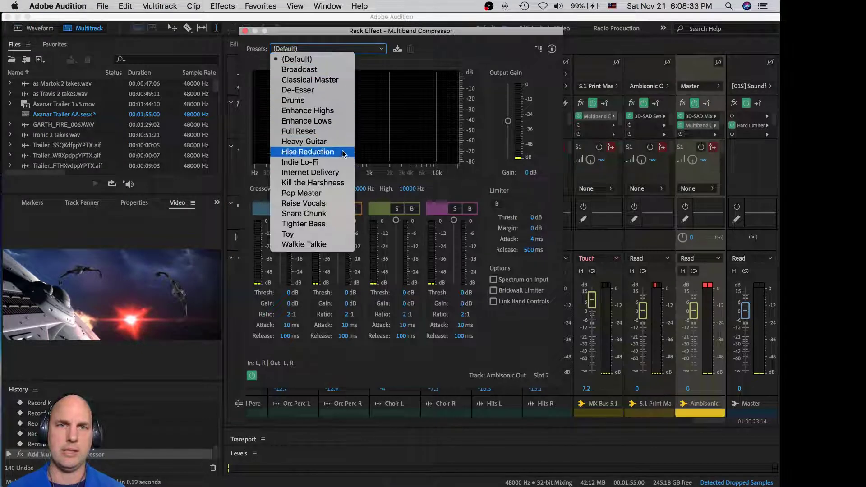
pyautogui.click(431, 49)
# Link the compressor bands and, during playback, set threshold to -28 dB, attack to 91 ms, release to 139 ms and output gain to 9 dB.
pyautogui.click(493, 301)
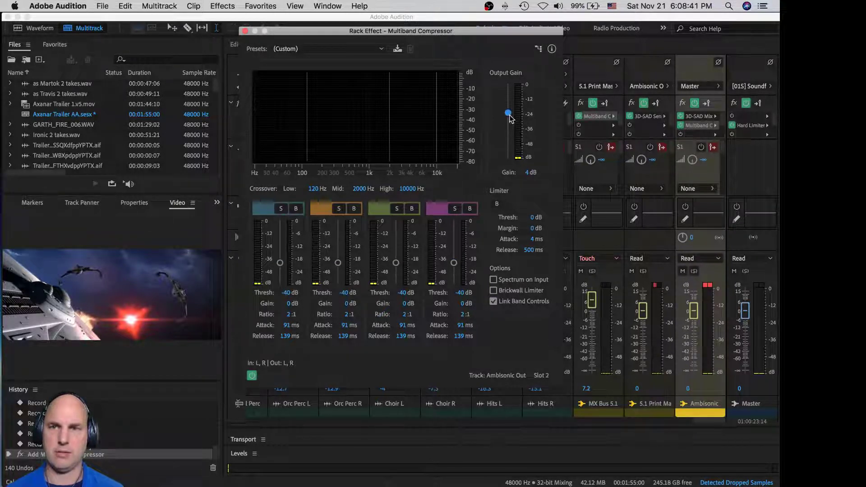
pyautogui.press('space')
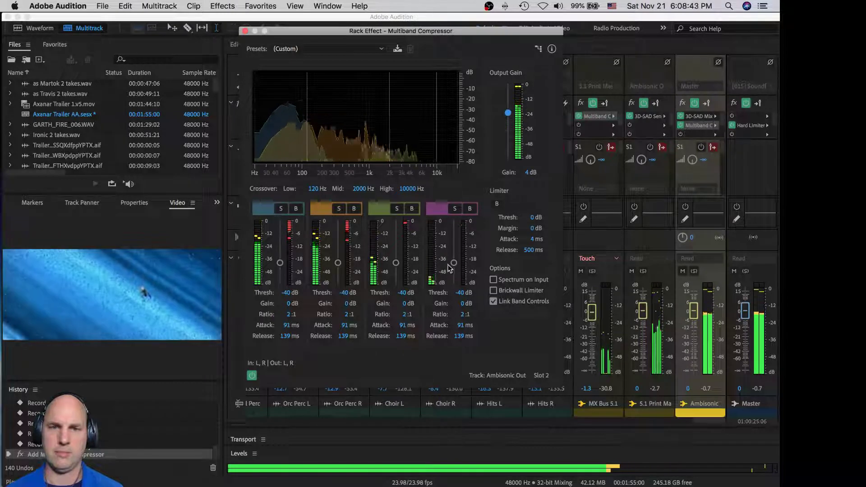
pyautogui.moveTo(454, 264); pyautogui.dragTo(453, 271)
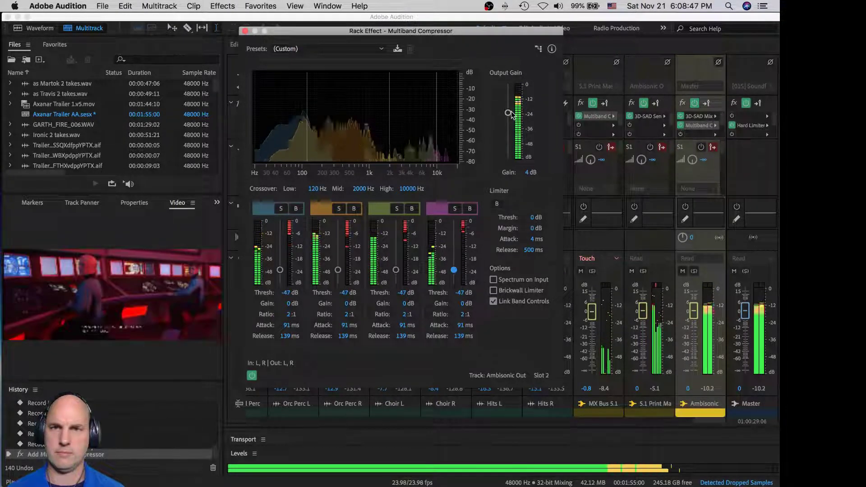
pyautogui.moveTo(511, 114); pyautogui.dragTo(512, 102)
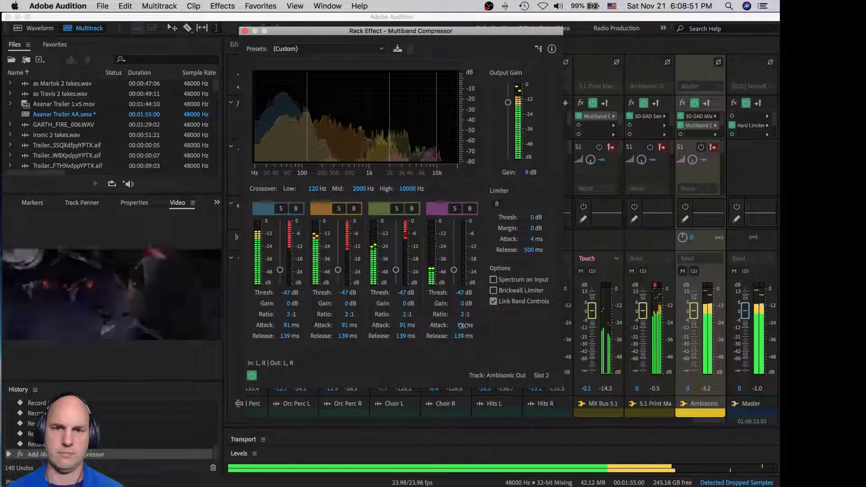
pyautogui.moveTo(453, 270); pyautogui.dragTo(455, 250)
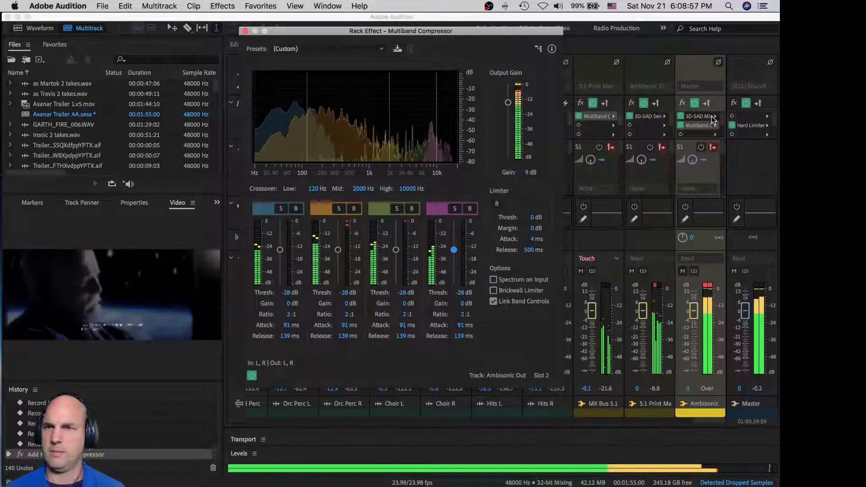
# Copy the Master track's Hard Limiter to Ambisonic Out's third effect slot, set look-ahead to 10.4 ms with linked channels, and audition it.
pyautogui.moveTo(713, 120); pyautogui.dragTo(702, 134)
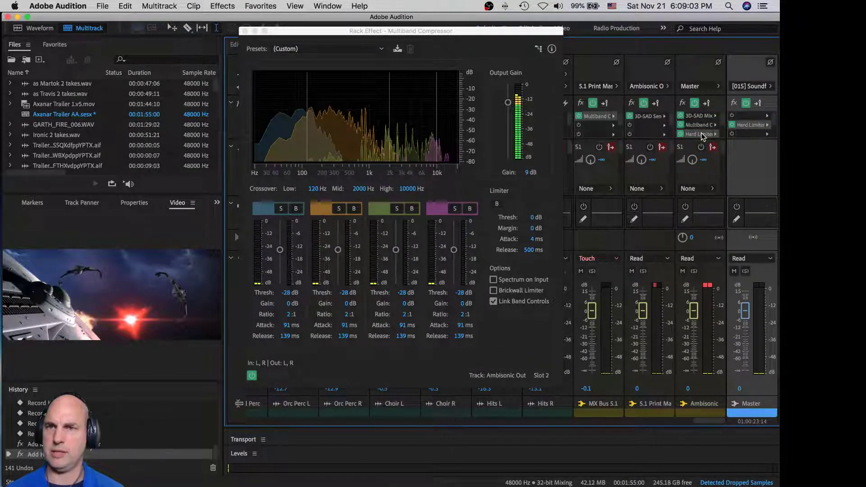
pyautogui.doubleClick(702, 135)
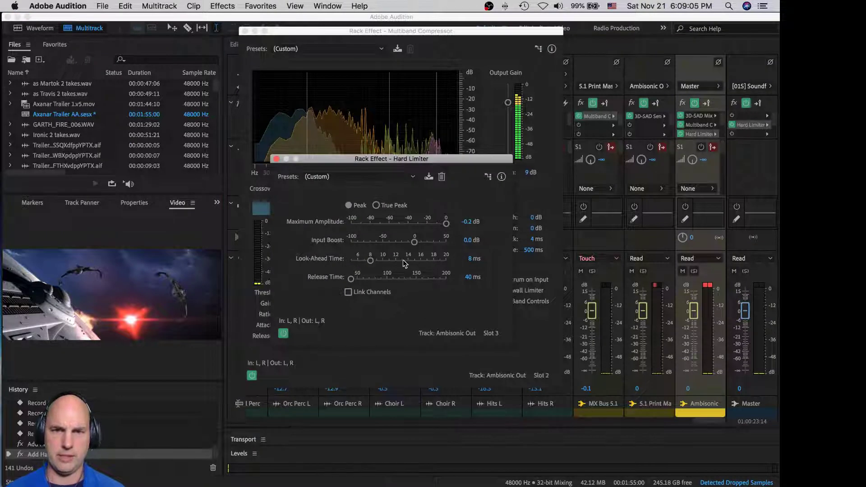
pyautogui.moveTo(374, 260); pyautogui.dragTo(383, 264)
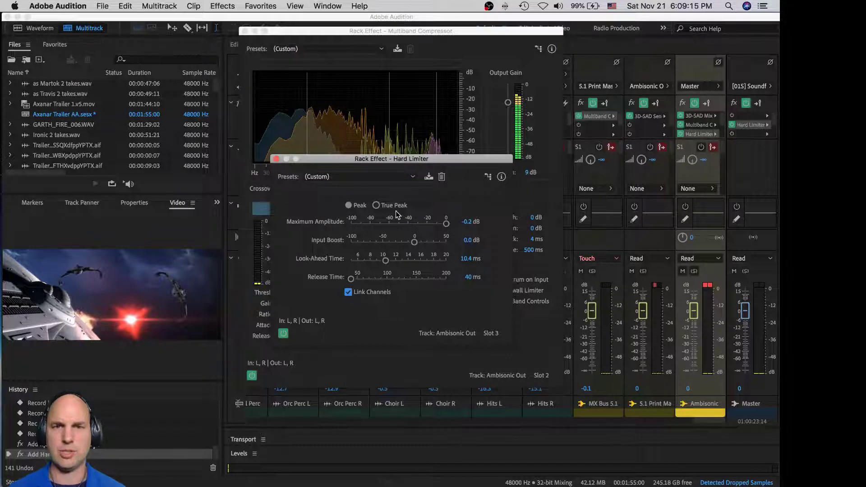
pyautogui.press('space')
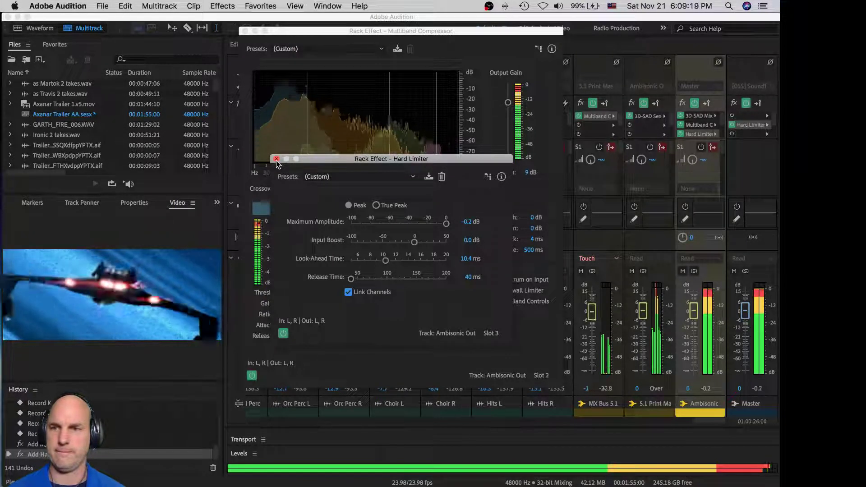
pyautogui.click(277, 159)
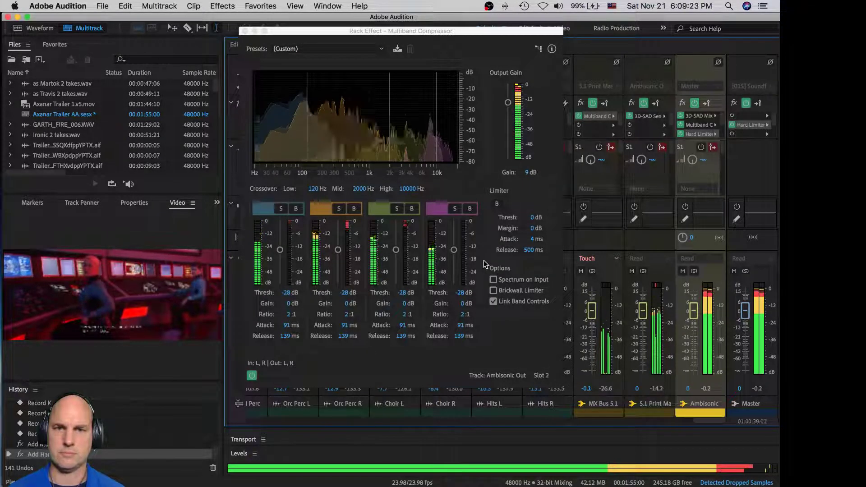
pyautogui.press('space')
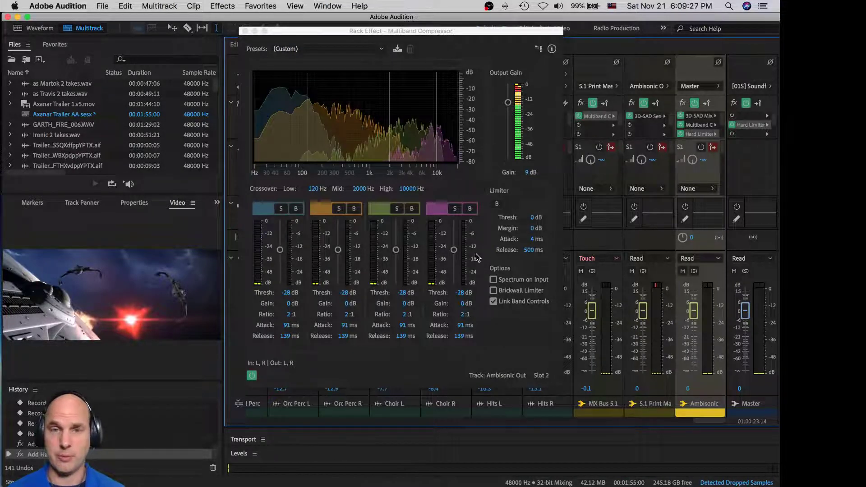
# Set all compressor band thresholds to -33 dB and, with bands temporarily unlinked, the three lowest bands' attacks to 104, 56 and 29 ms during playback.
pyautogui.moveTo(454, 251); pyautogui.dragTo(456, 255)
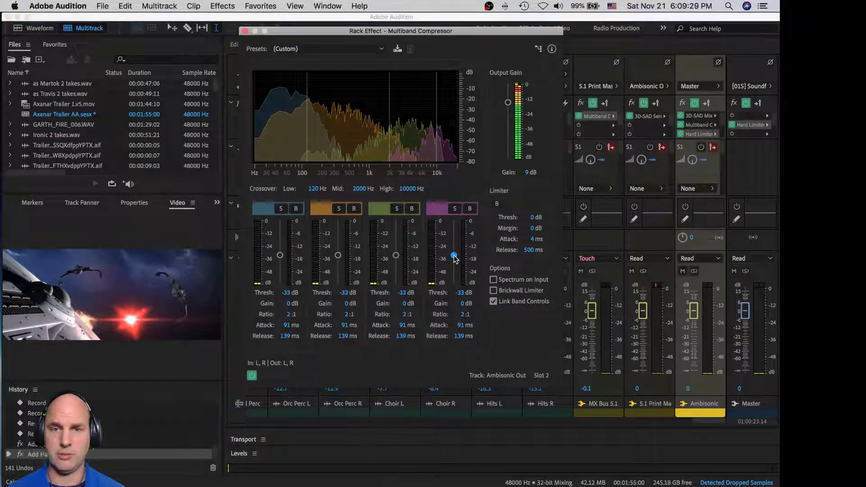
pyautogui.press('space')
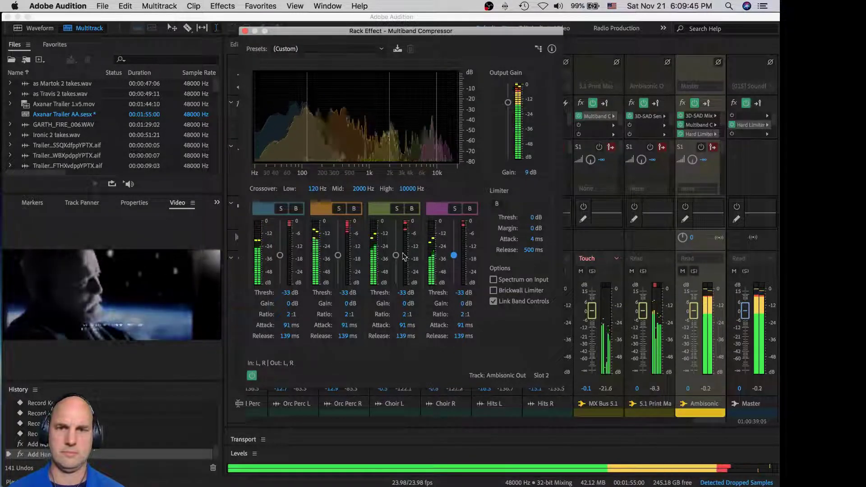
pyautogui.click(493, 301)
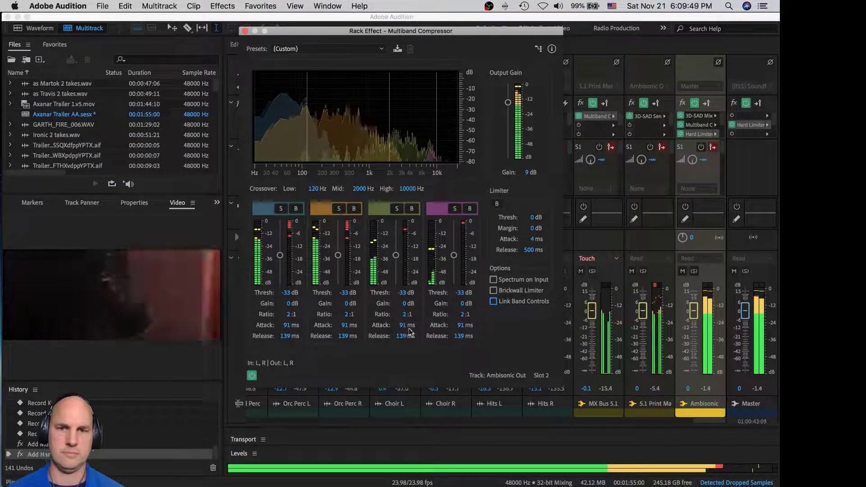
pyautogui.moveTo(402, 325); pyautogui.dragTo(329, 326)
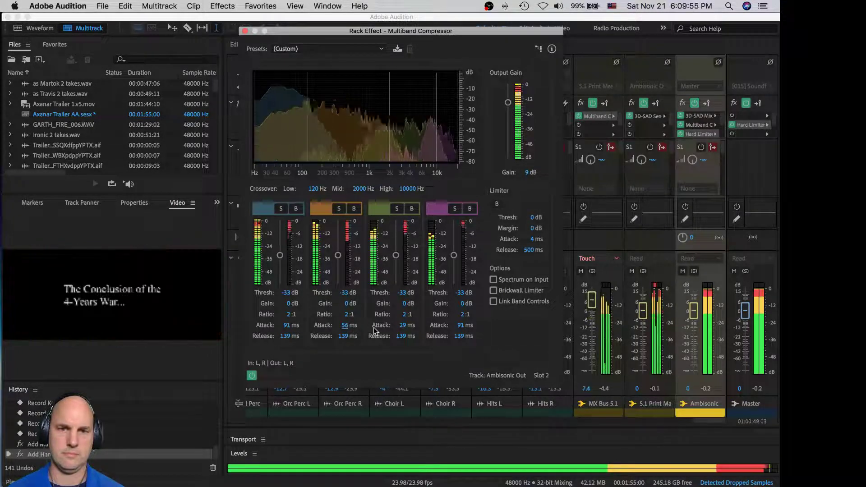
pyautogui.moveTo(288, 325); pyautogui.dragTo(296, 326)
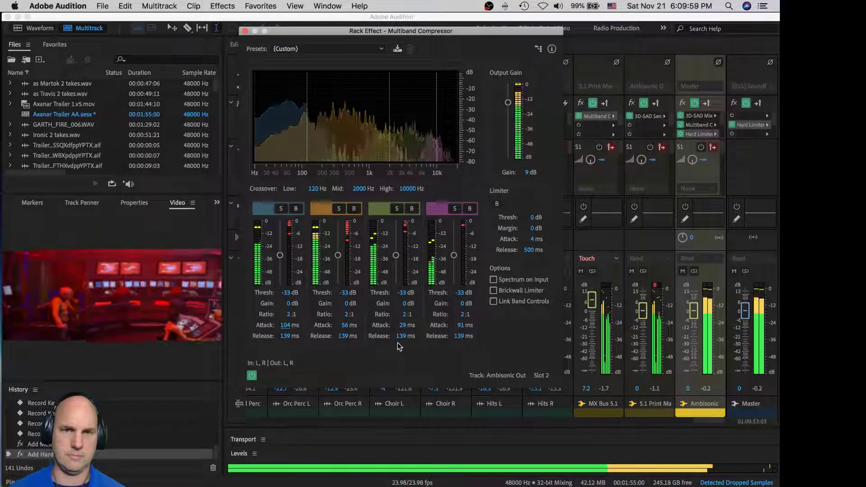
pyautogui.click(494, 301)
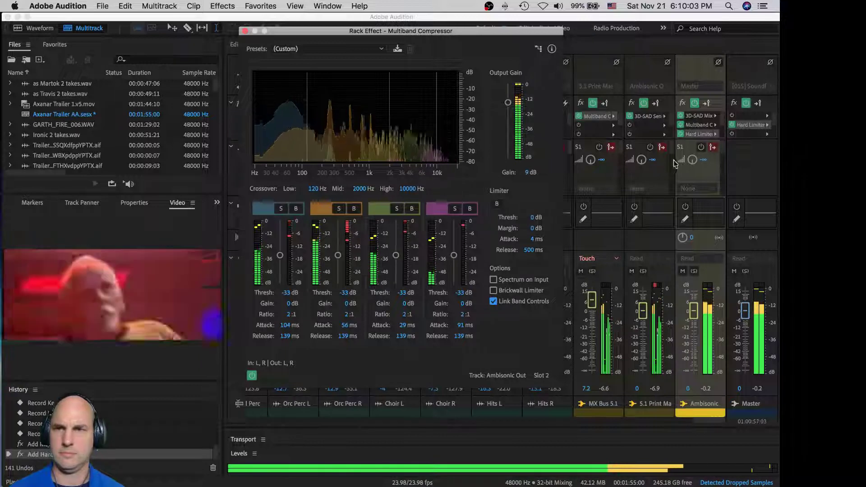
# Check Ambisonic Out's Hard Limiter during playback and remove the duplicate Hard Limiter from the Master track.
pyautogui.doubleClick(694, 132)
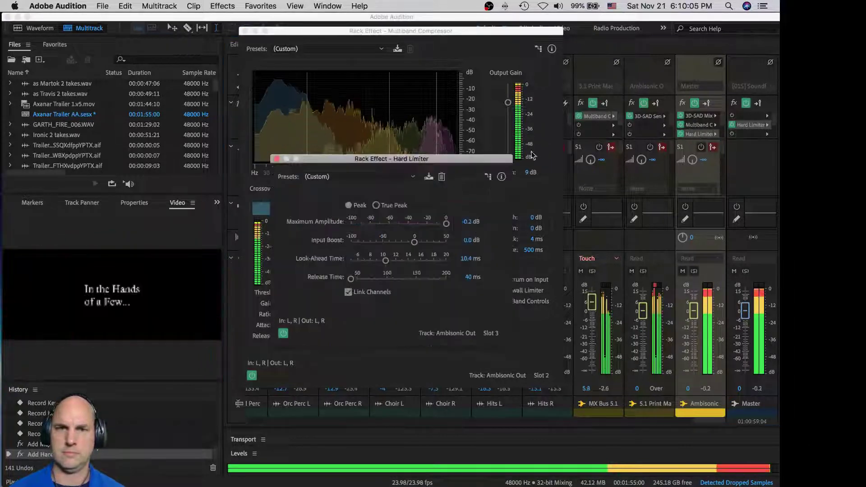
pyautogui.click(276, 159)
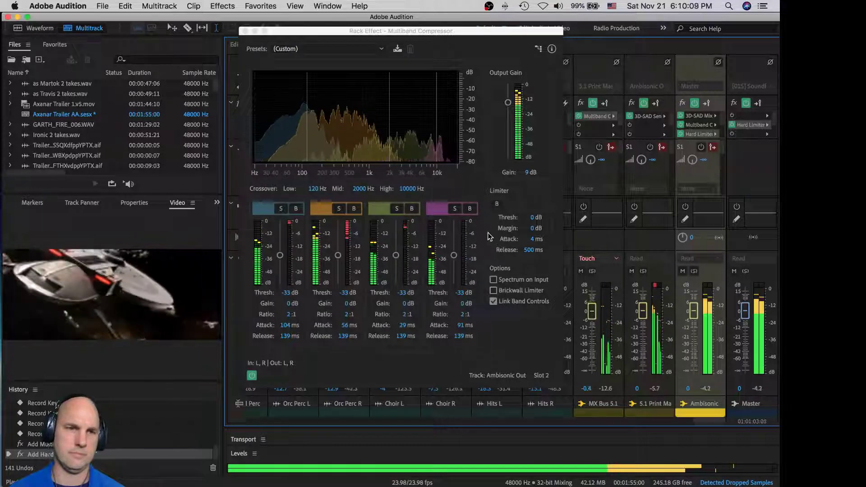
pyautogui.click(245, 31)
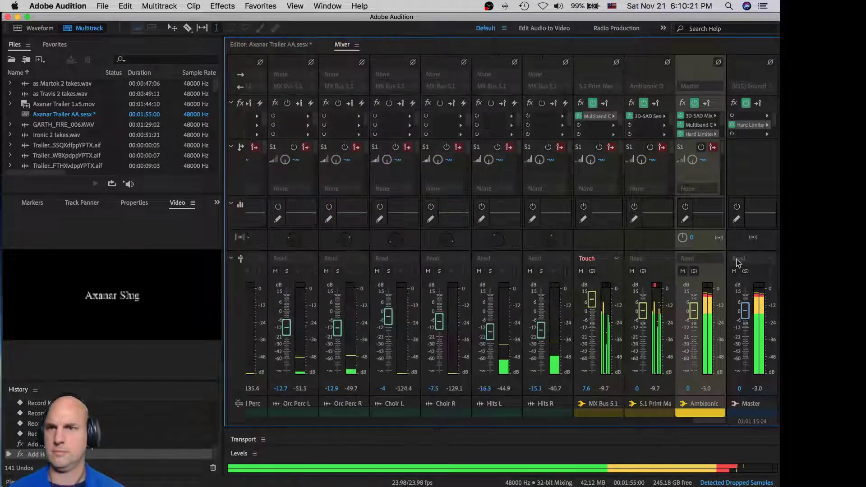
pyautogui.click(766, 126)
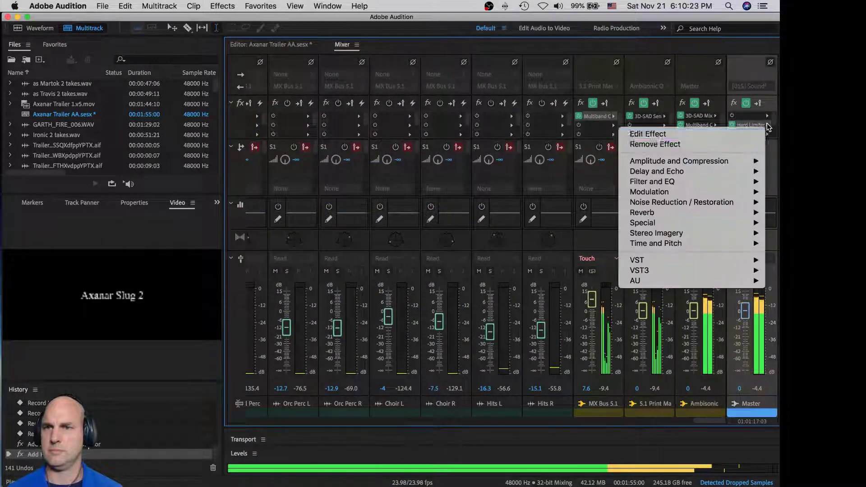
pyautogui.click(747, 144)
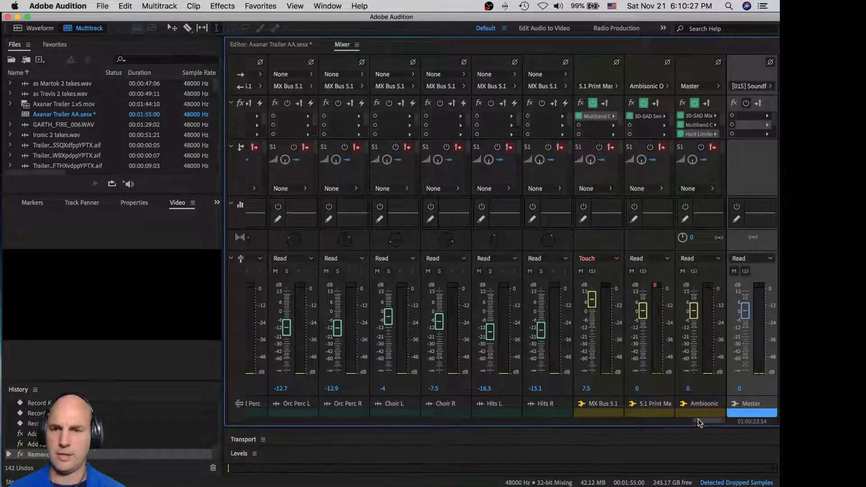
# Set the playhead to 00:59:55:16 in the multitrack editor and save the session.
pyautogui.click(265, 45)
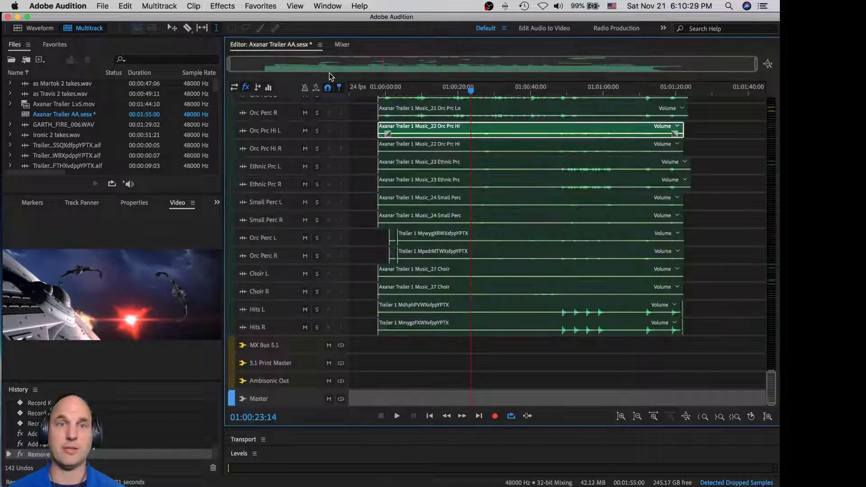
pyautogui.click(369, 91)
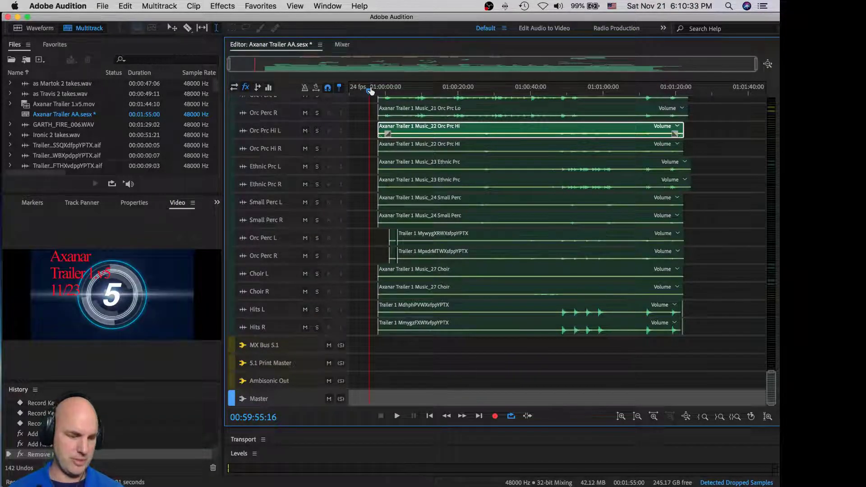
pyautogui.press('super+s')
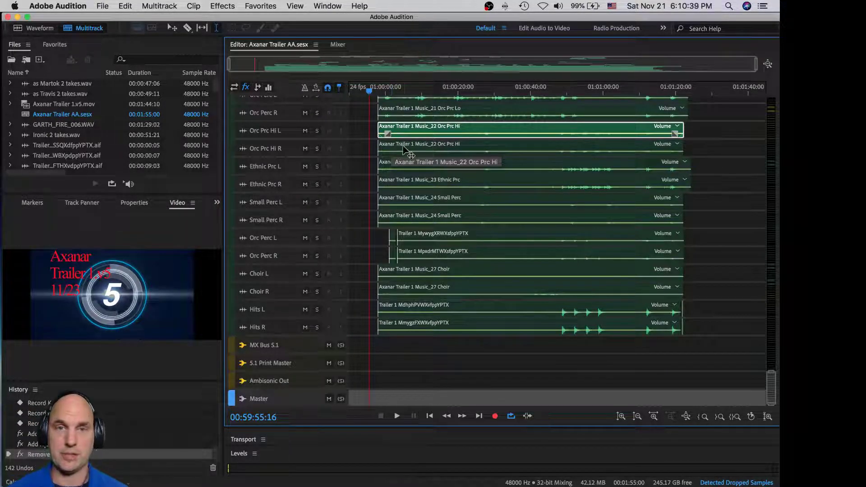
# Play the session and undock the Video panel into a large floating window to review the full mix with picture.
pyautogui.press('space')
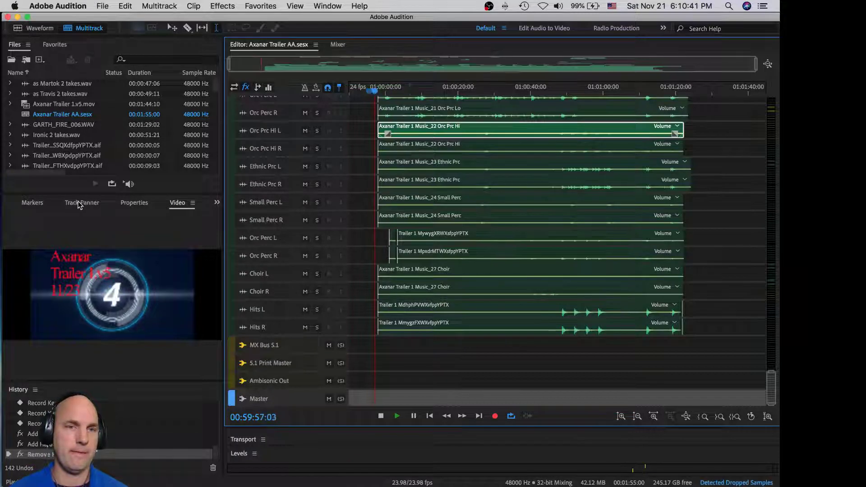
pyautogui.click(193, 203)
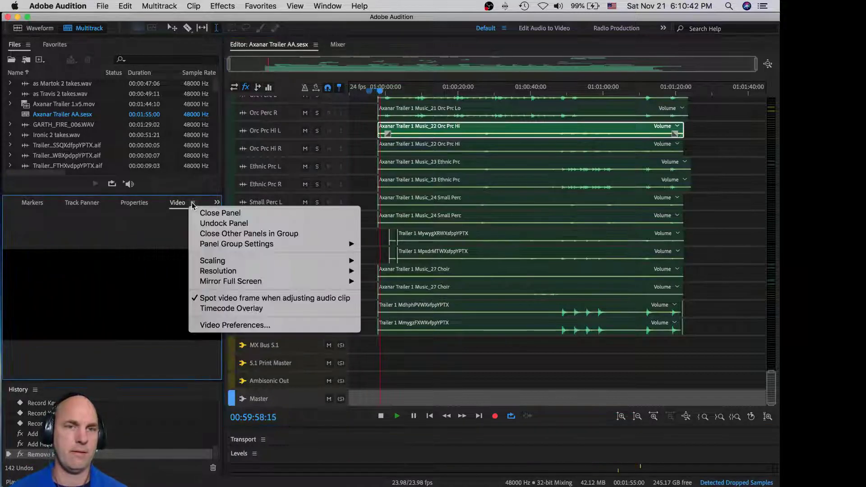
pyautogui.click(204, 223)
pyautogui.moveTo(274, 193); pyautogui.dragTo(324, 69)
pyautogui.moveTo(427, 252); pyautogui.dragTo(633, 416)
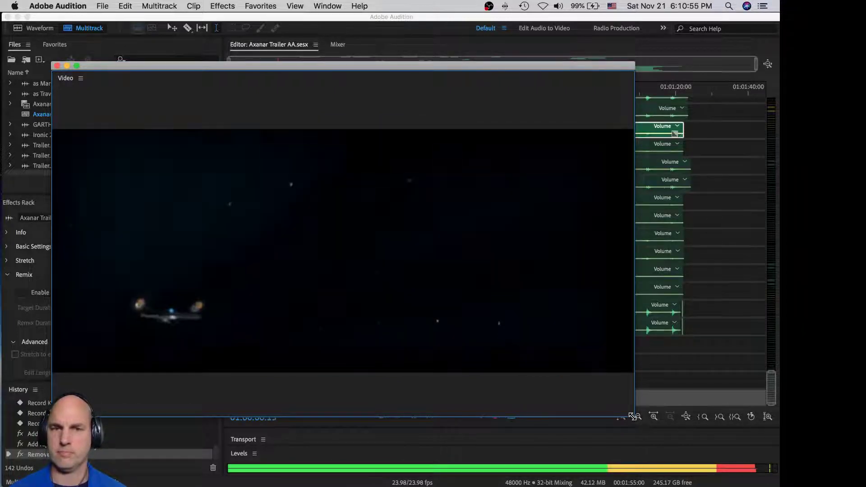
pyautogui.moveTo(632, 419); pyautogui.dragTo(718, 462)
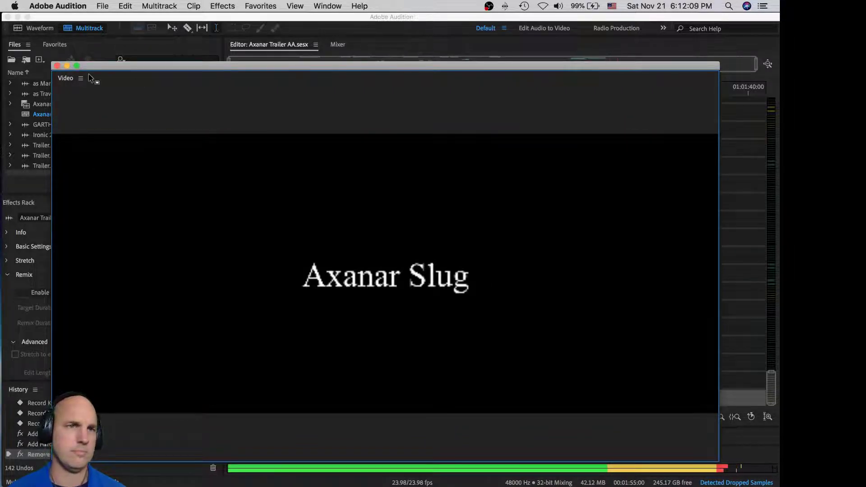
# Dock the floating Video panel back into the group below the Files panel and stop playback.
pyautogui.moveTo(104, 64); pyautogui.dragTo(245, 67)
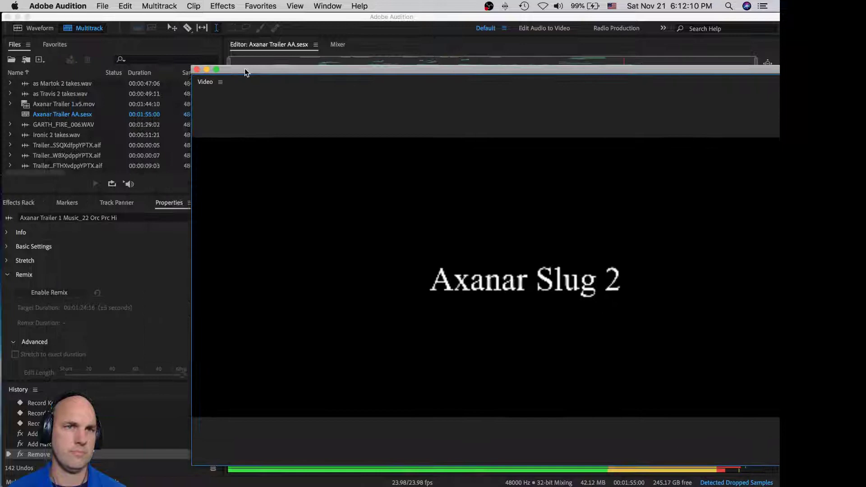
pyautogui.click(220, 81)
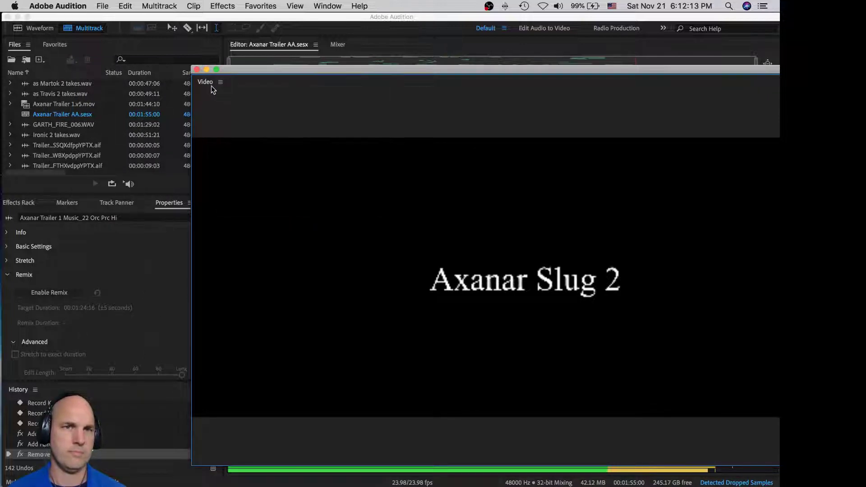
pyautogui.moveTo(206, 82); pyautogui.dragTo(143, 201)
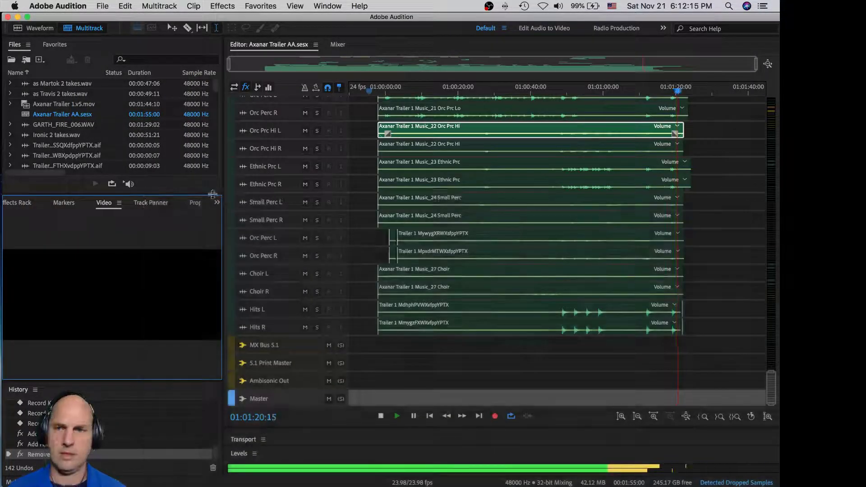
pyautogui.press('space')
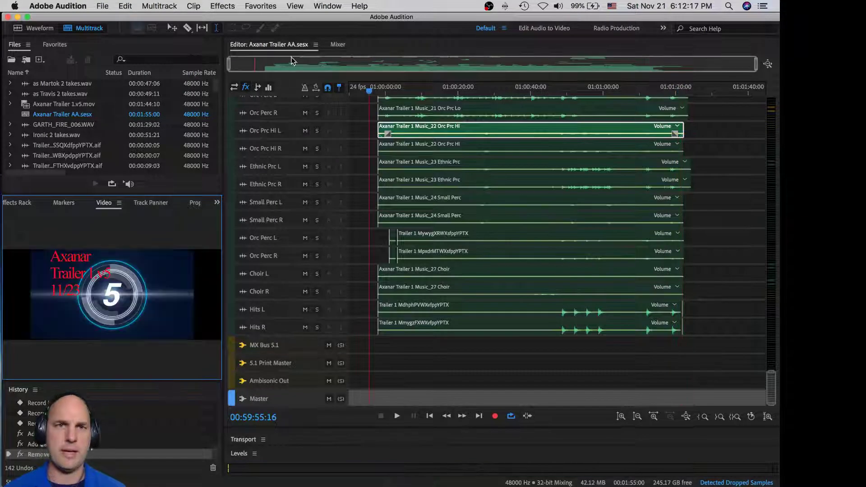
# In the mixer, set the lowest band's release in Ambisonic Out's Multiband Compressor to 27 ms.
pyautogui.click(338, 45)
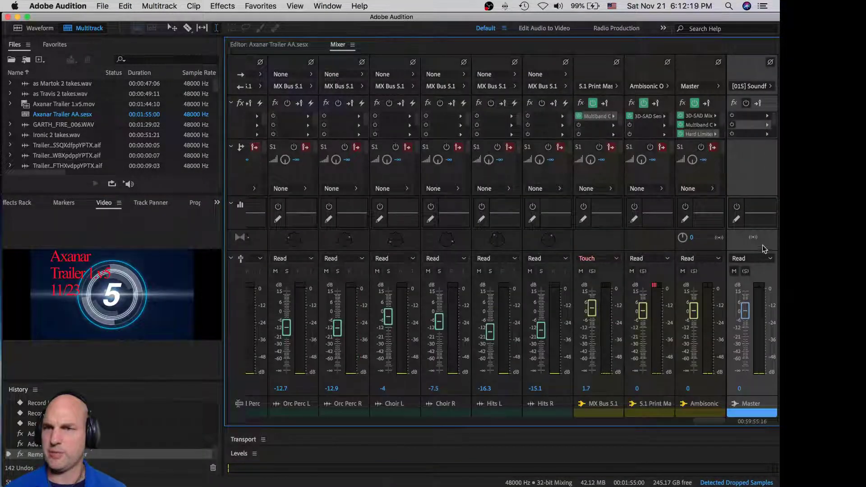
pyautogui.doubleClick(696, 126)
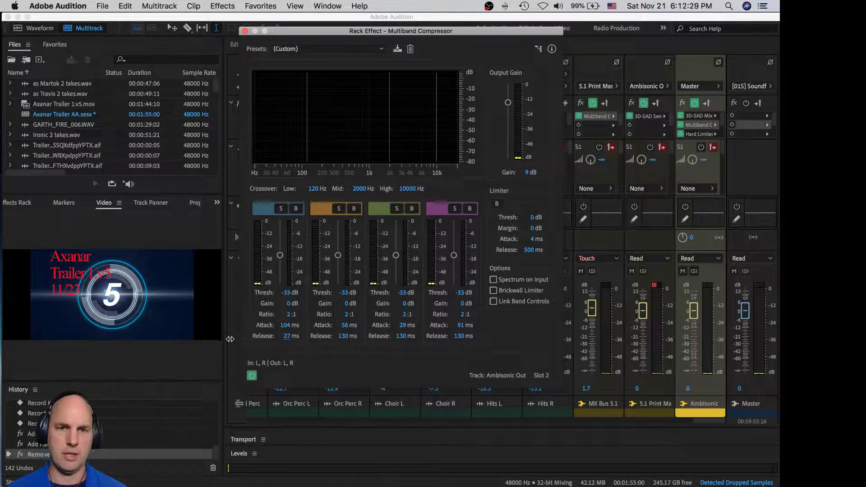
pyautogui.click(245, 31)
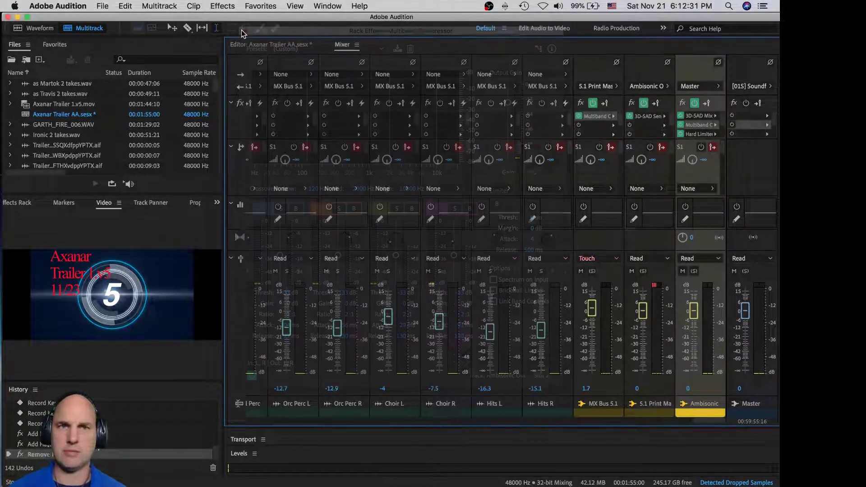
# Check Ambisonic Out's Hard Limiter and replace it in the third effect slot with iZotope Ozone 6 Maximizer.
pyautogui.doubleClick(700, 135)
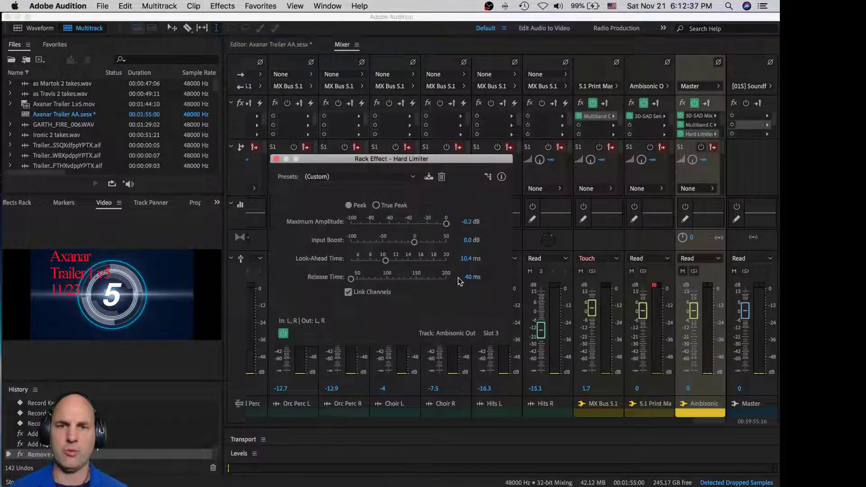
pyautogui.click(714, 135)
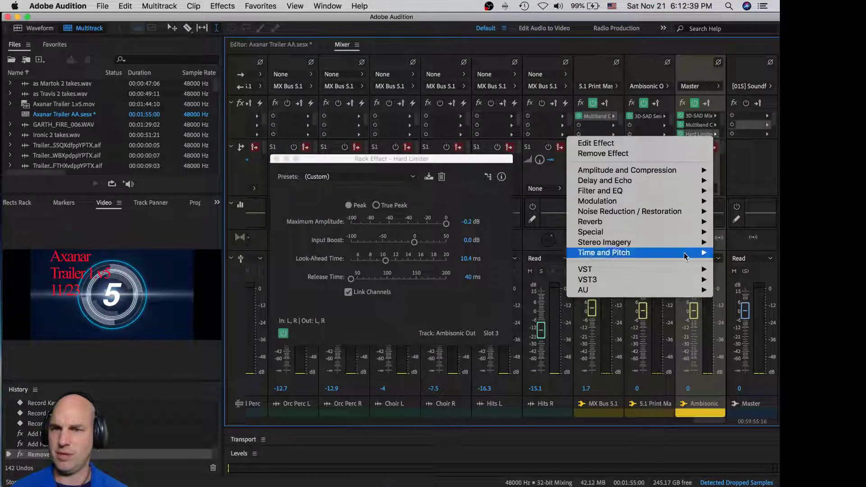
pyautogui.moveTo(599, 290)
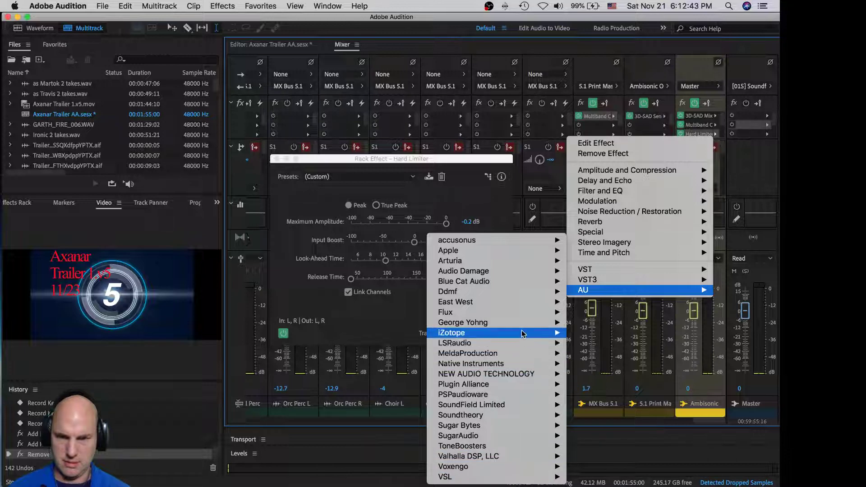
pyautogui.moveTo(521, 332)
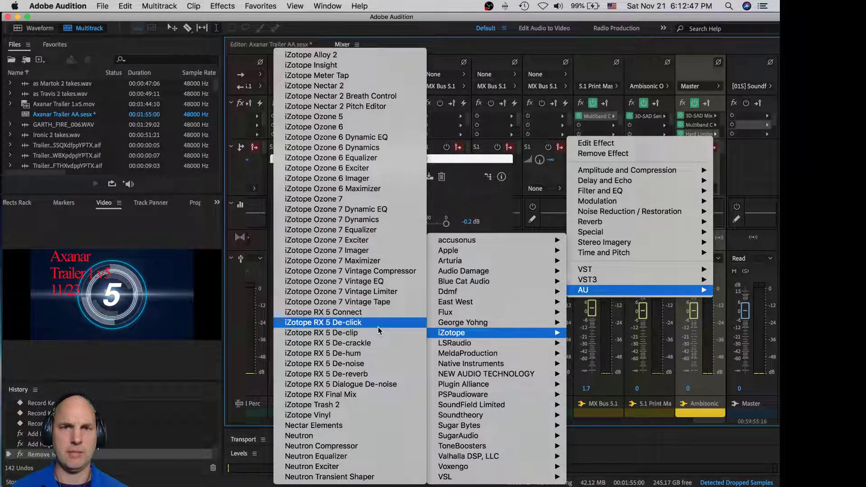
pyautogui.click(376, 189)
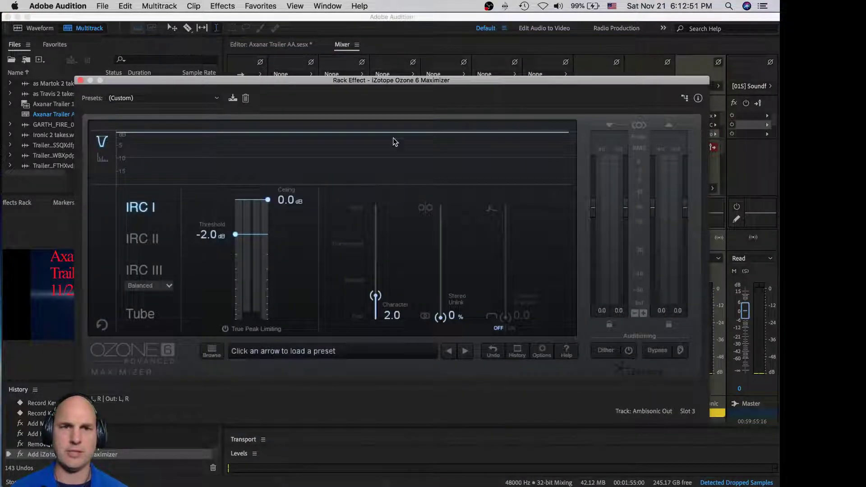
pyautogui.moveTo(404, 81); pyautogui.dragTo(363, 50)
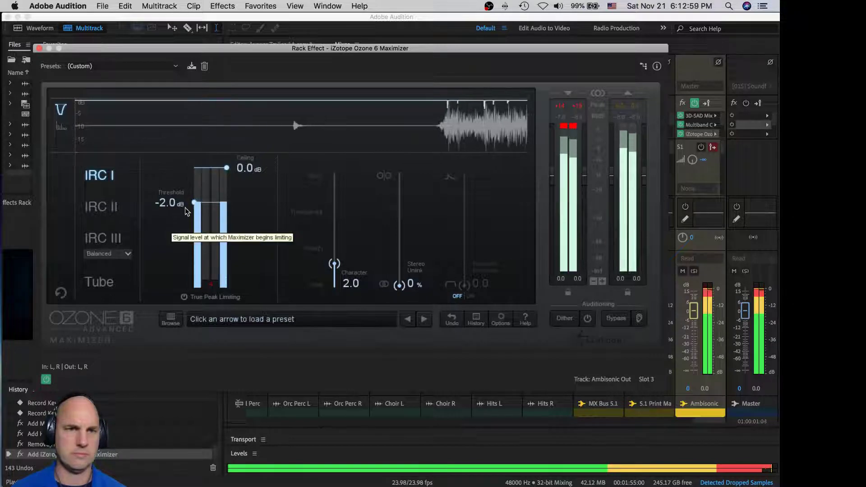
# During playback, set the Maximizer's threshold to -3.5 dB, ceiling to -0.2 dB and character to 5.2.
pyautogui.moveTo(193, 203); pyautogui.dragTo(194, 219)
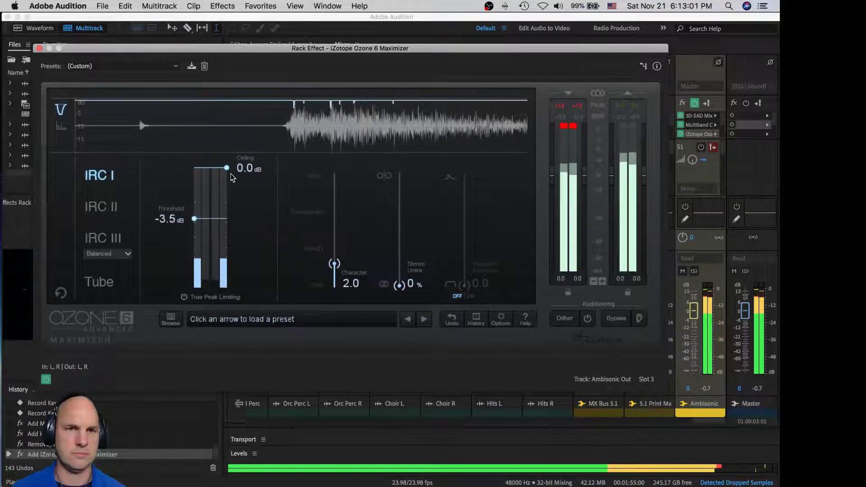
pyautogui.moveTo(226, 169); pyautogui.dragTo(226, 172)
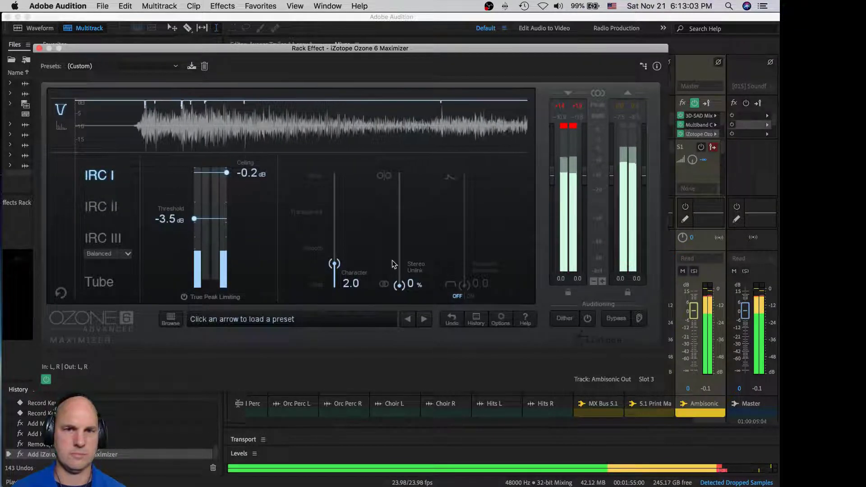
pyautogui.moveTo(335, 264); pyautogui.dragTo(334, 228)
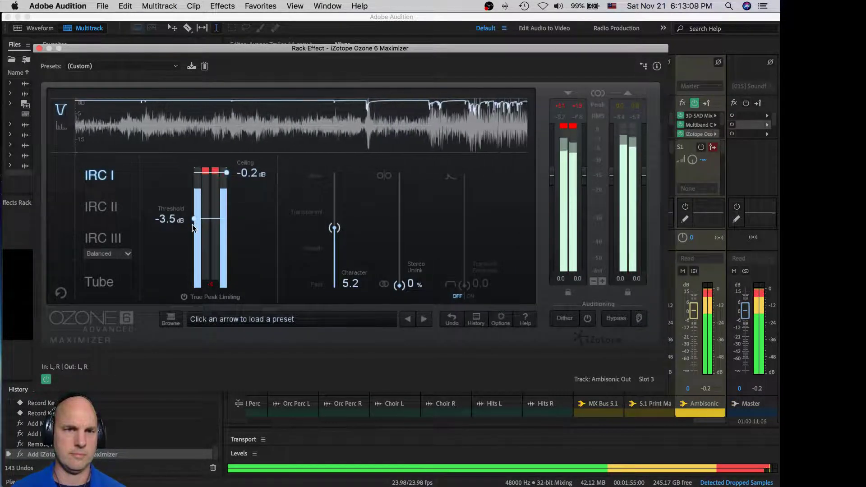
# Switch the Maximizer to IRC II mode and set the threshold to -2.4 dB and character to 3.6.
pyautogui.click(108, 217)
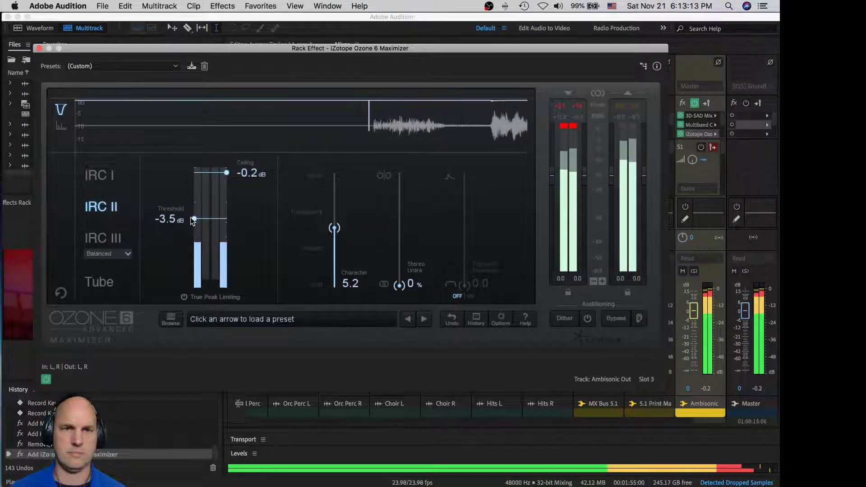
pyautogui.moveTo(194, 221)
pyautogui.mouseDown()
pyautogui.moveTo(193, 236)
pyautogui.moveTo(194, 206)
pyautogui.mouseUp()
pyautogui.moveTo(334, 228); pyautogui.dragTo(335, 247)
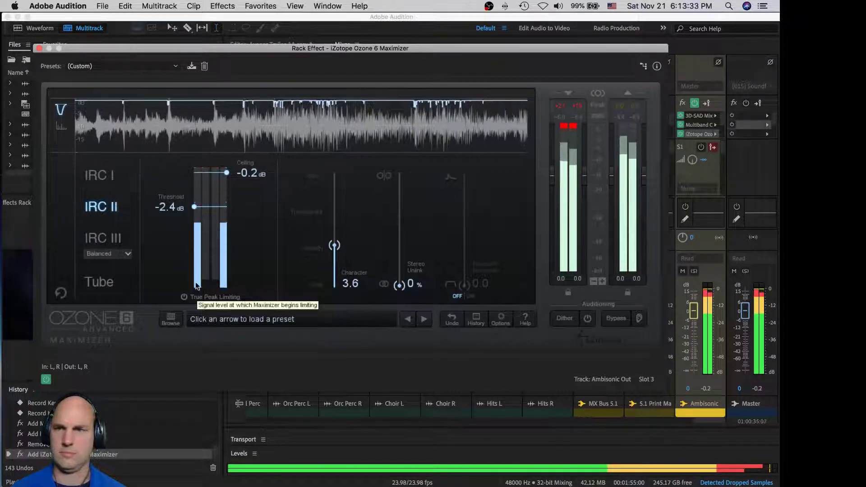
# Set the lowest band's release in Ambisonic Out's Multiband Compressor to 51 ms while the session plays.
pyautogui.click(705, 127)
pyautogui.doubleClick(704, 127)
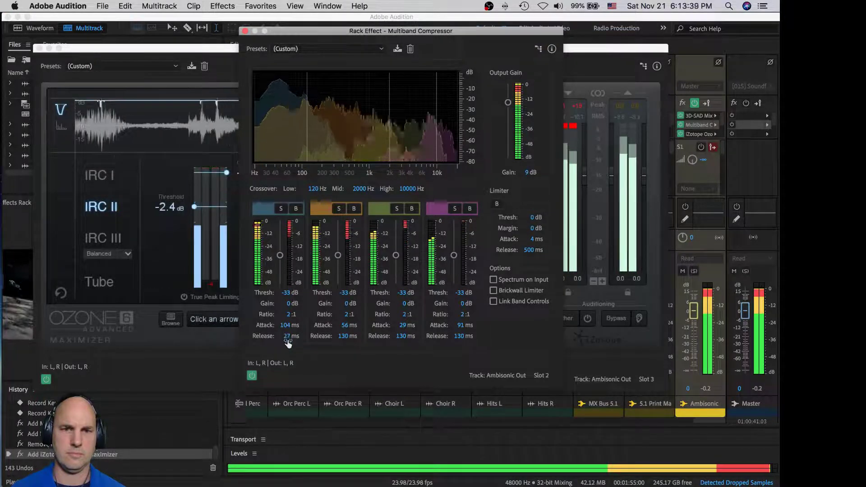
pyautogui.moveTo(287, 337); pyautogui.dragTo(254, 55)
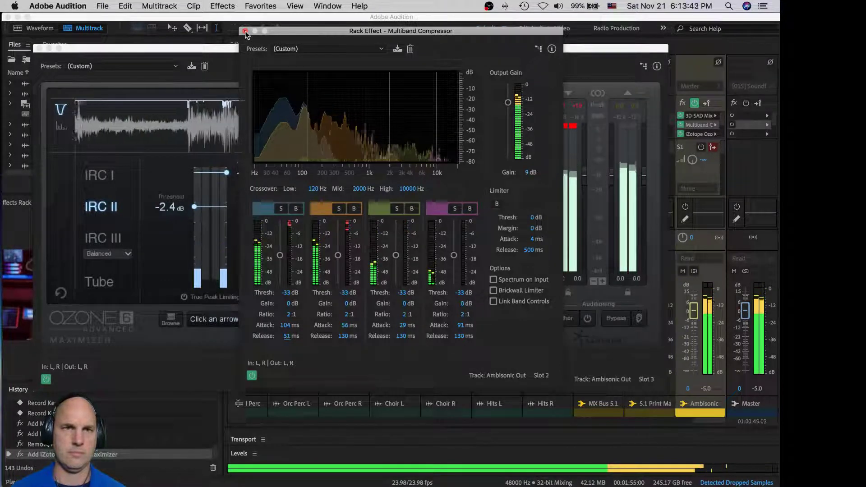
pyautogui.click(245, 30)
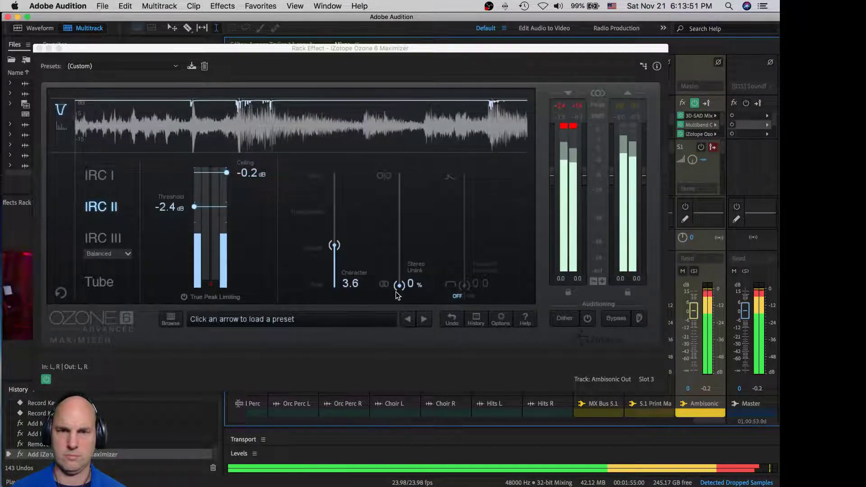
# Set the Maximizer's Stereo Unlink to 100% and close the effect window.
pyautogui.click(371, 163)
pyautogui.click(383, 176)
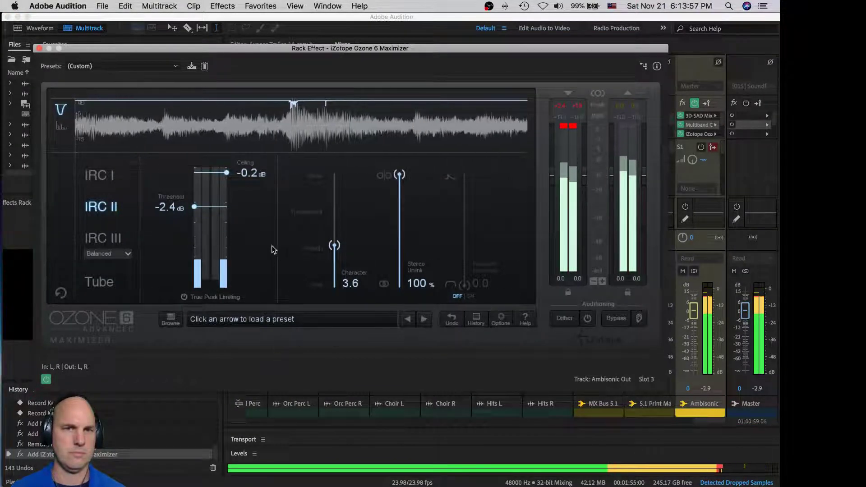
pyautogui.click(40, 48)
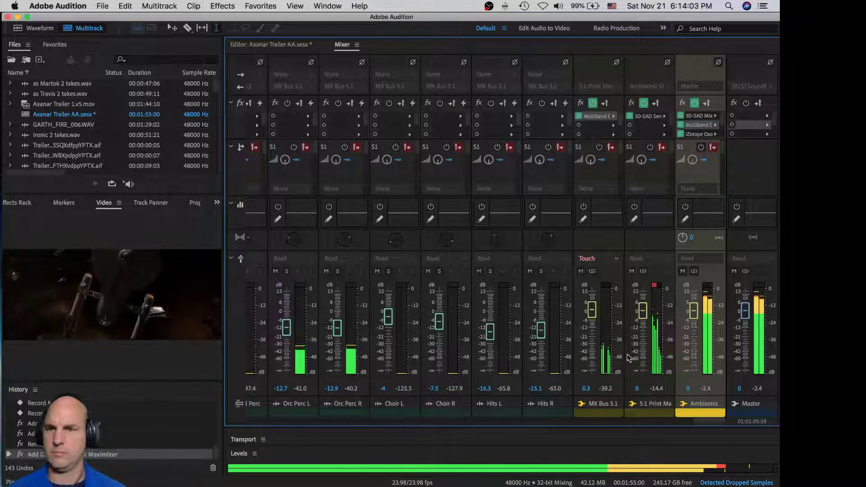
# Clear the 5.1 Print Master's clip indicators, select MX Bus 5.1, and monitor the trailer's ending before stopping playback.
pyautogui.click(654, 293)
pyautogui.click(595, 264)
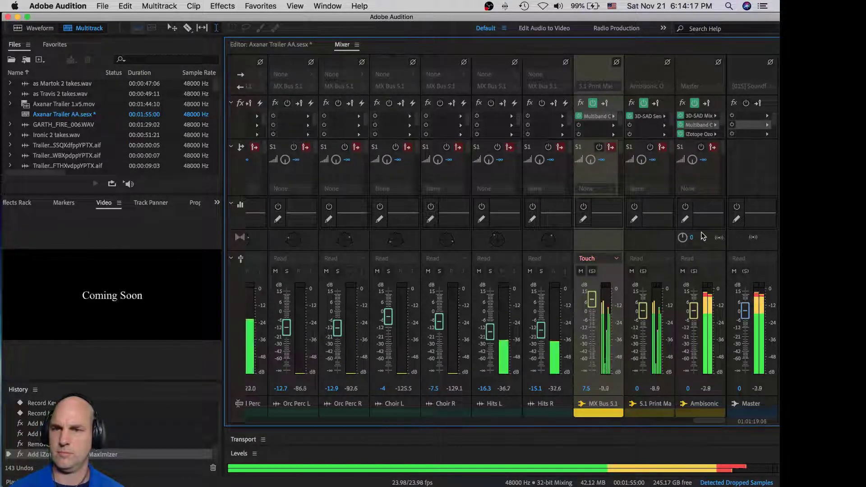
pyautogui.press('space')
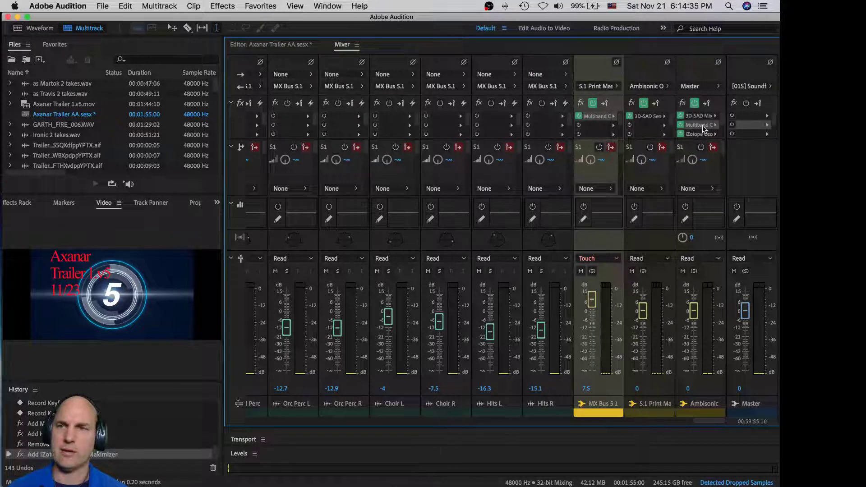
# Set the lowest band's release in Ambisonic Out's Multiband Compressor to 44 ms and save the session.
pyautogui.doubleClick(697, 125)
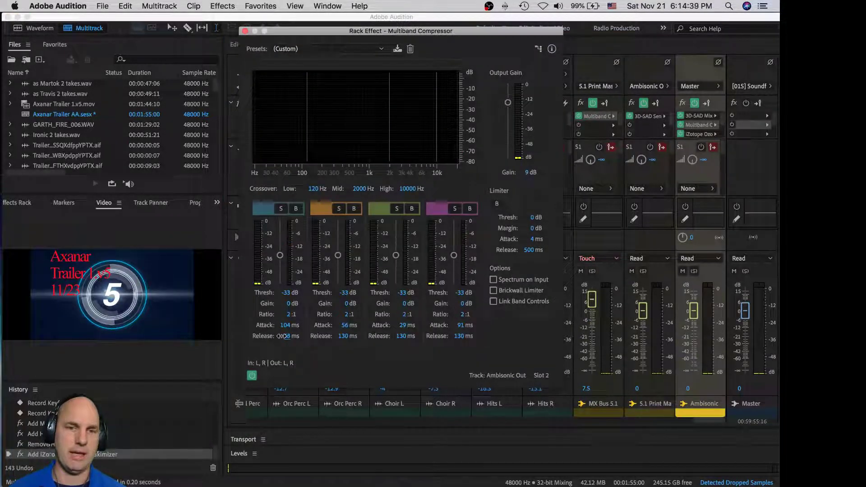
pyautogui.click(245, 31)
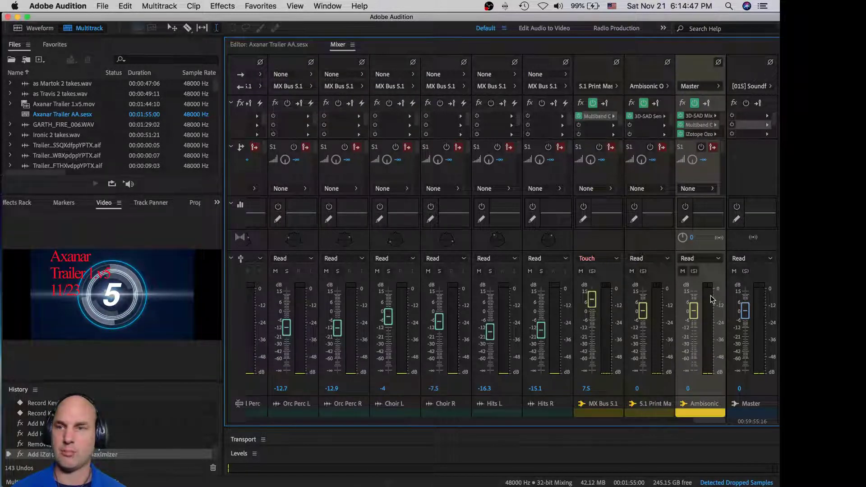
# Link the Ambisonic Out compressor's bands, set all thresholds to -41 dB and output gain to 12 dB, and audition the result.
pyautogui.doubleClick(698, 125)
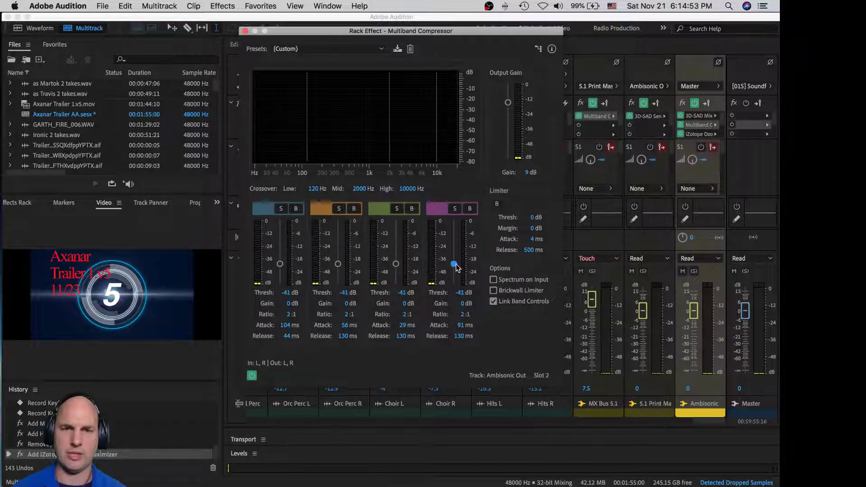
pyautogui.press('space')
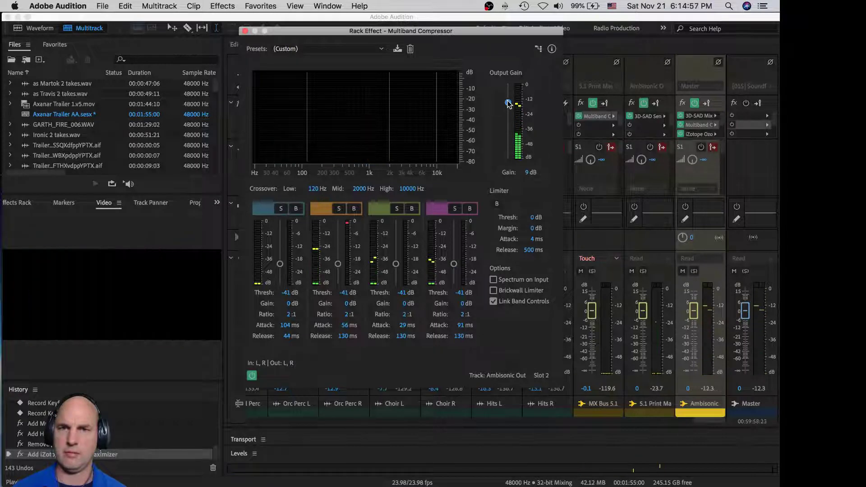
pyautogui.moveTo(508, 104); pyautogui.dragTo(508, 100)
pyautogui.moveTo(508, 99); pyautogui.dragTo(508, 96)
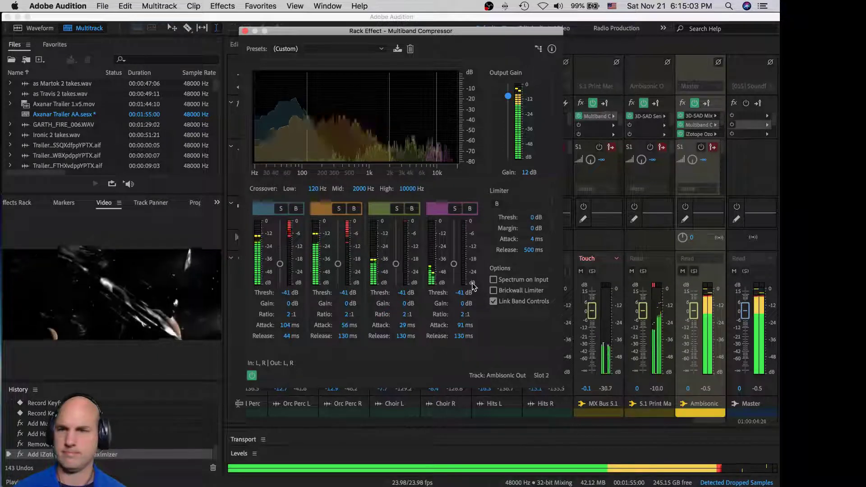
pyautogui.press('space')
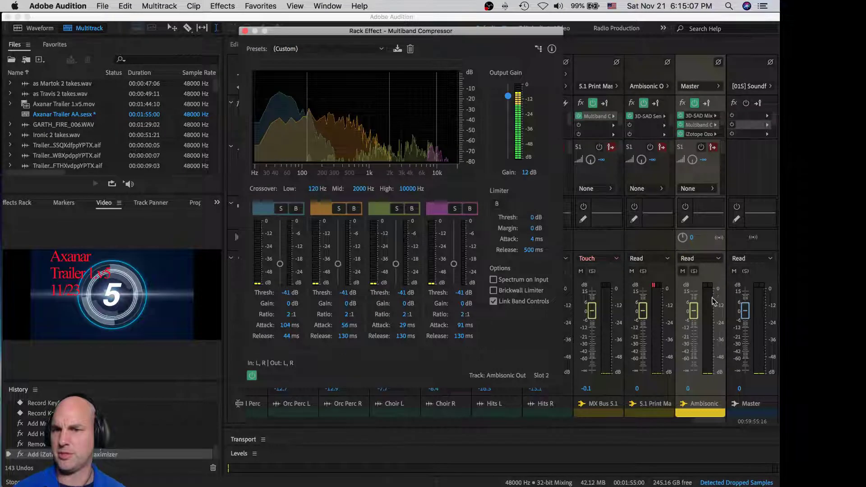
# Audition the trailer through Ambisonic Out's Multiband Compressor and unlink its band controls.
pyautogui.press('space')
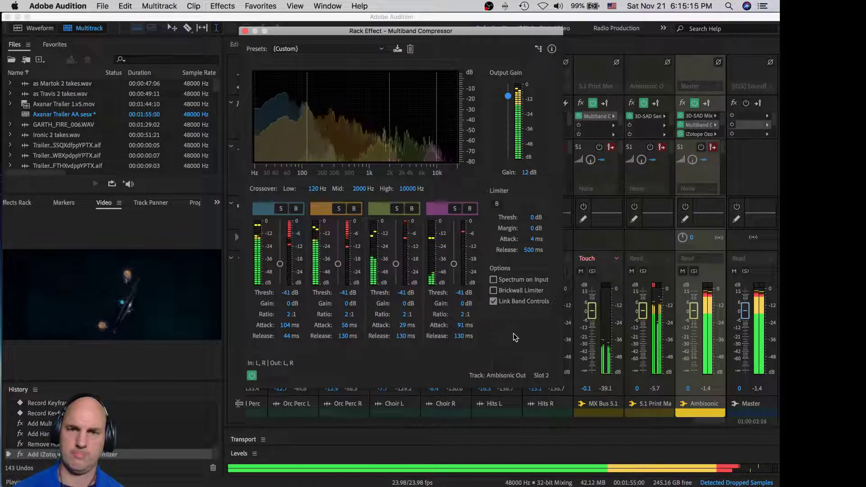
pyautogui.click(495, 302)
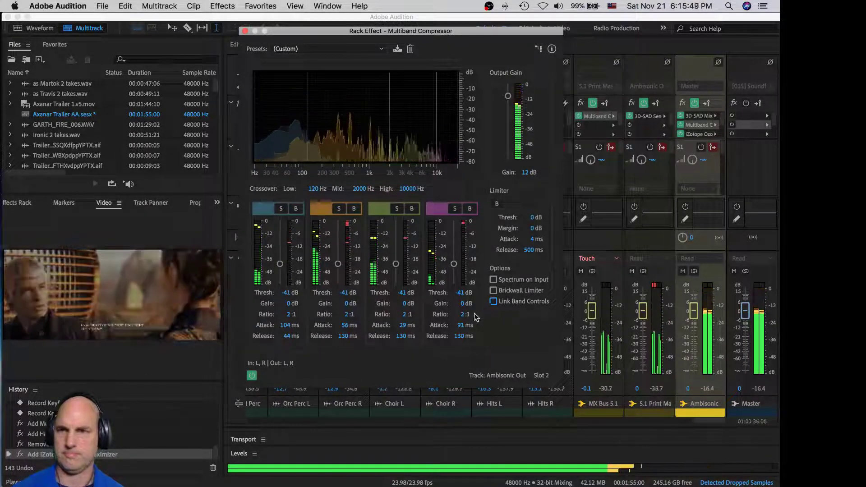
# Open 3D-SAD Mix on Ambisonic Out, move the center channel slightly closer to the listener, and audition the change before stopping playback.
pyautogui.click(704, 121)
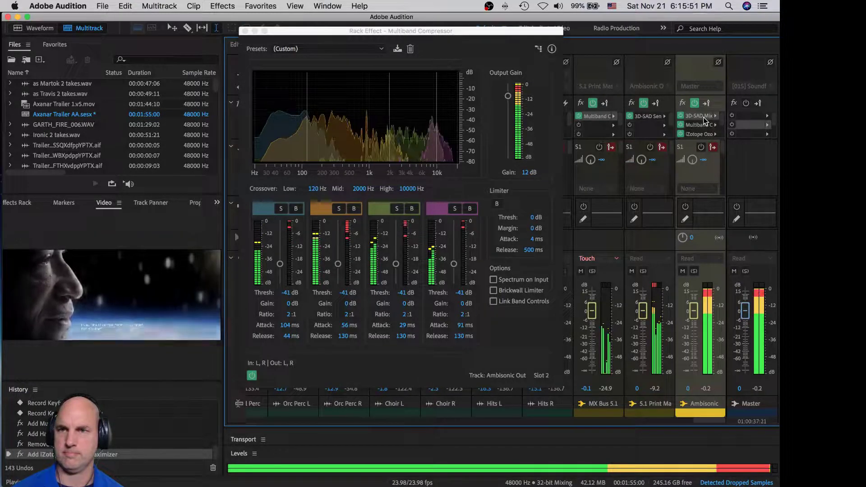
pyautogui.doubleClick(704, 119)
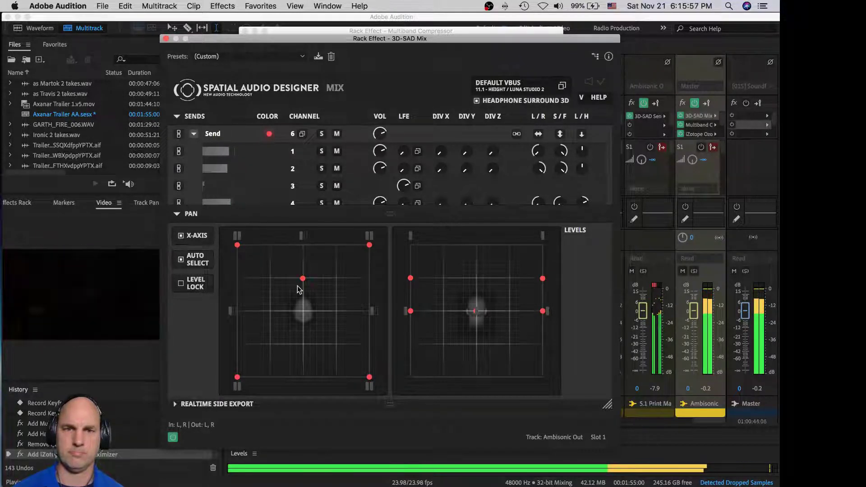
pyautogui.moveTo(303, 279)
pyautogui.mouseDown()
pyautogui.moveTo(318, 262)
pyautogui.moveTo(311, 244)
pyautogui.moveTo(321, 329)
pyautogui.moveTo(300, 298)
pyautogui.moveTo(303, 285)
pyautogui.mouseUp()
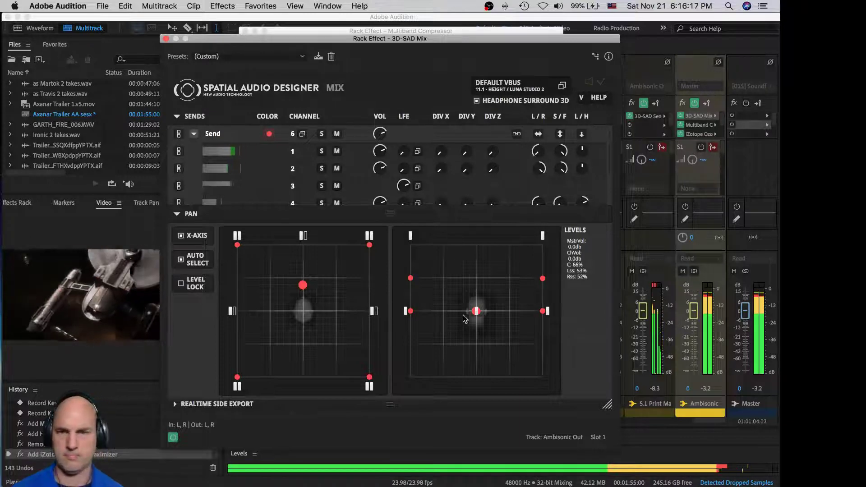
pyautogui.moveTo(476, 312)
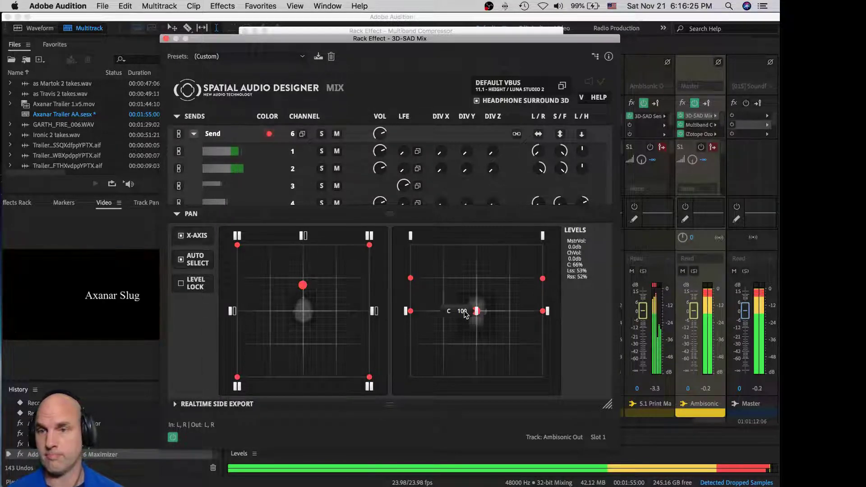
pyautogui.press('space')
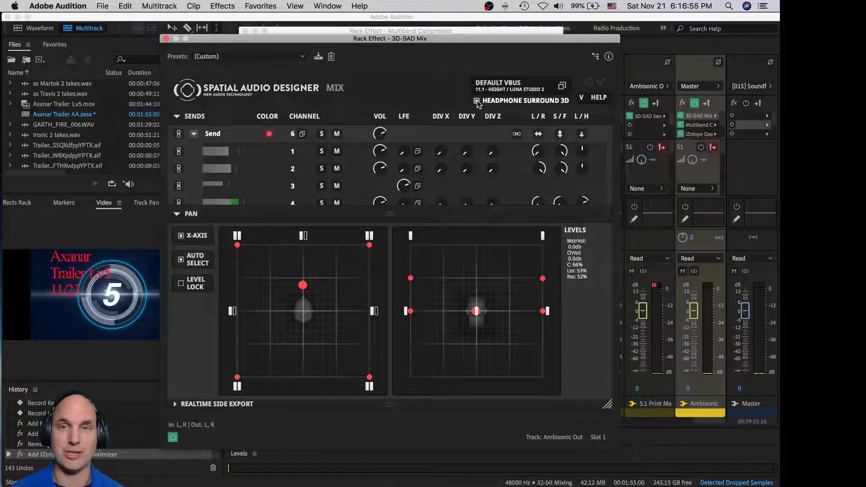
# Replay the trailer through the adjusted Ambisonic mix, closing the 3D-SAD Mix and Multiband Compressor windows before stopping playback.
pyautogui.press('space')
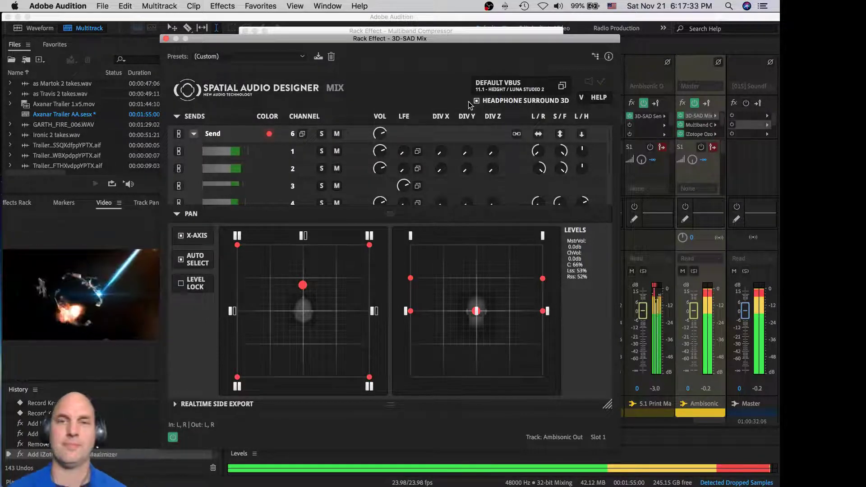
pyautogui.click(166, 38)
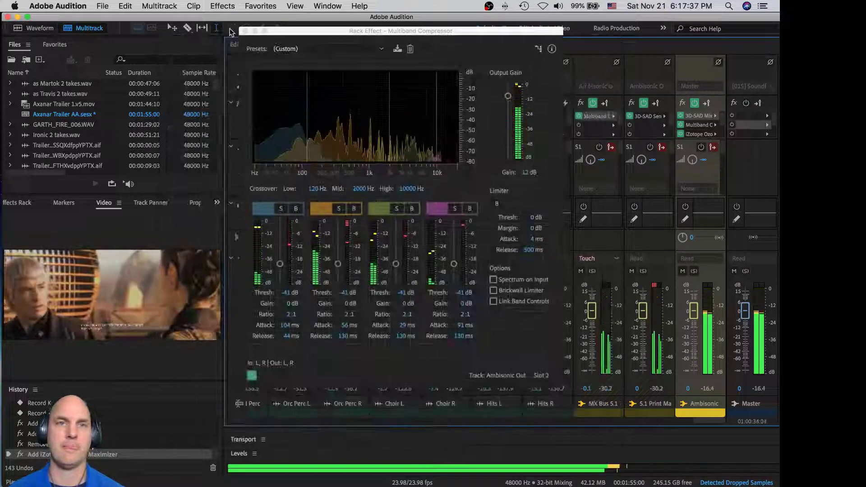
pyautogui.click(245, 31)
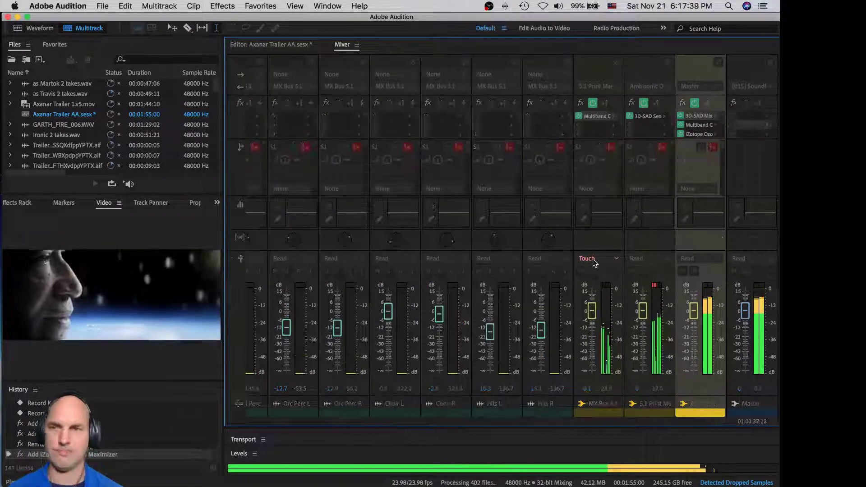
pyautogui.press('space')
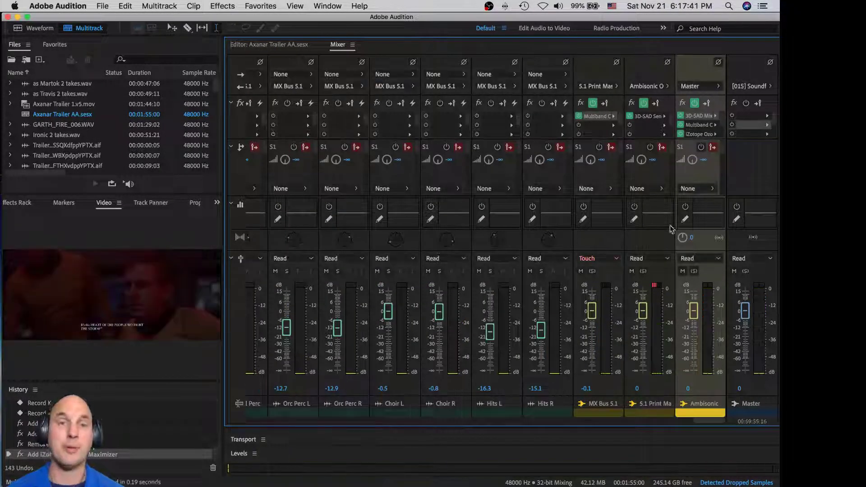
# Switch to OBS to reach the streaming controls.
pyautogui.press('super+Tab')
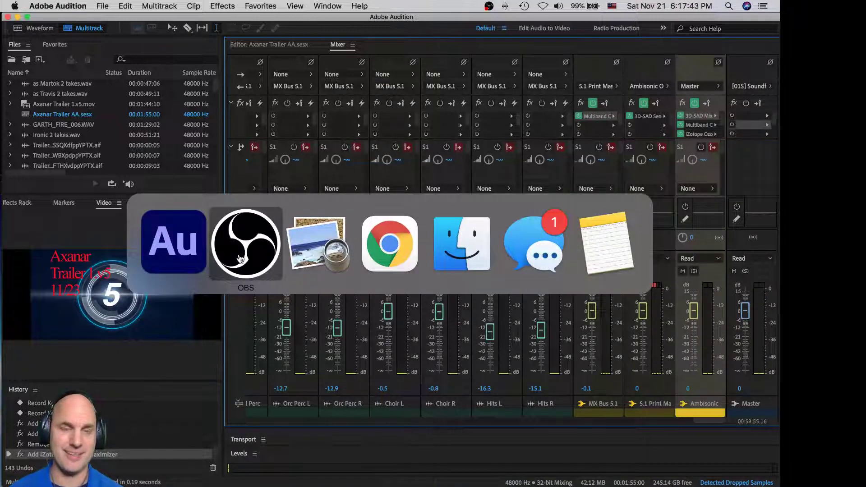
pyautogui.click(240, 258)
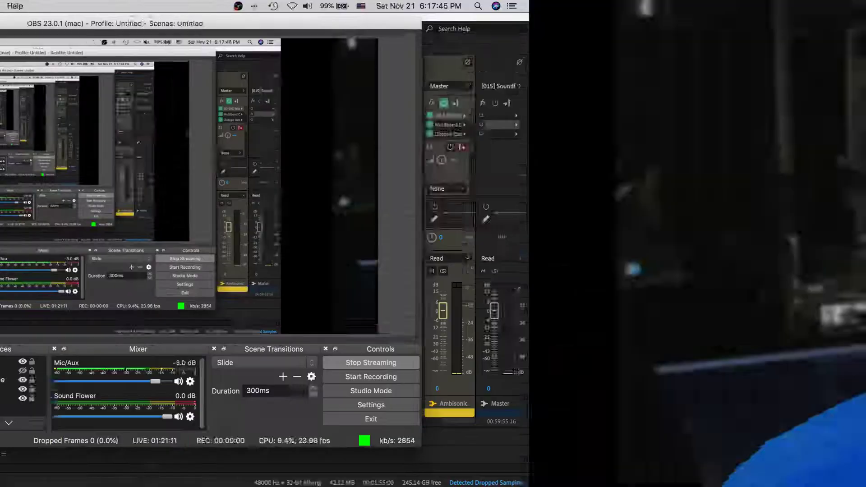